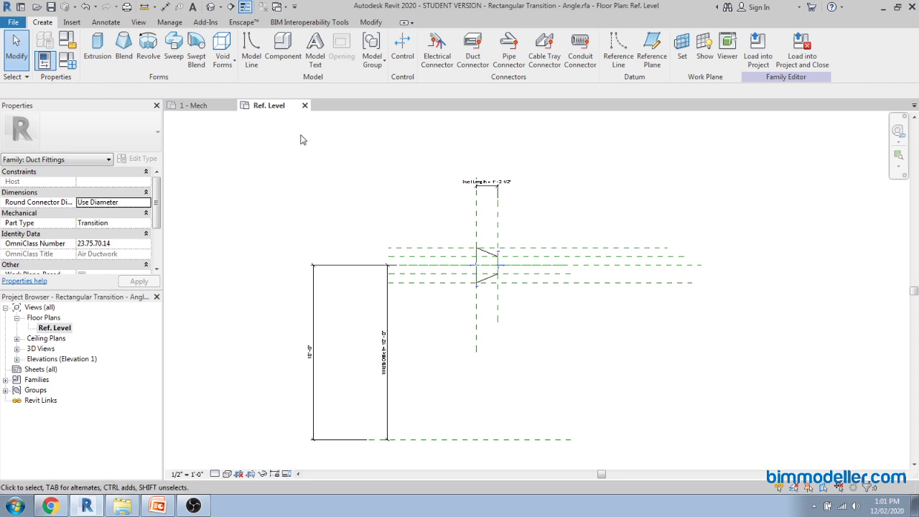
Step: Open the default 3D view of the rectangular transition family and examine the blend with its width and height dimensions
{"action": "left_click", "coordinate": [210, 9]}
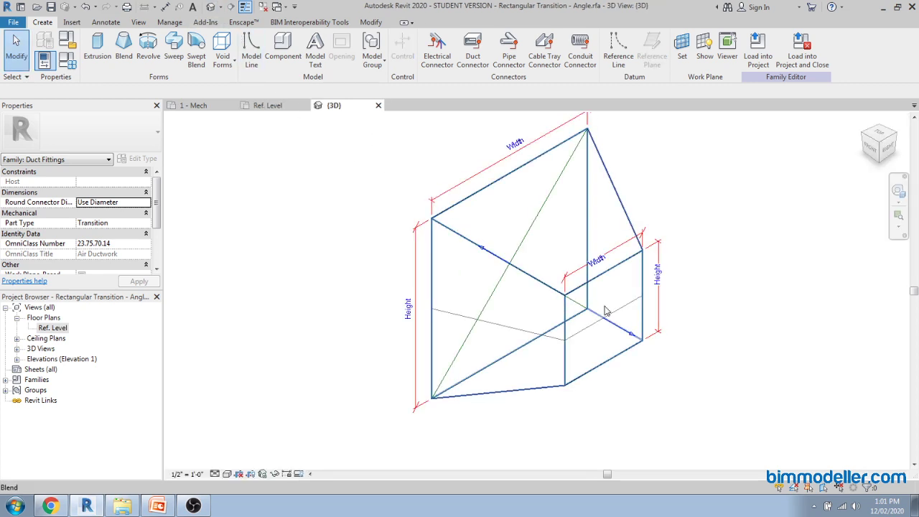
{"action": "middle_click_drag", "start_coordinate": [728, 332], "coordinate": [688, 267]}
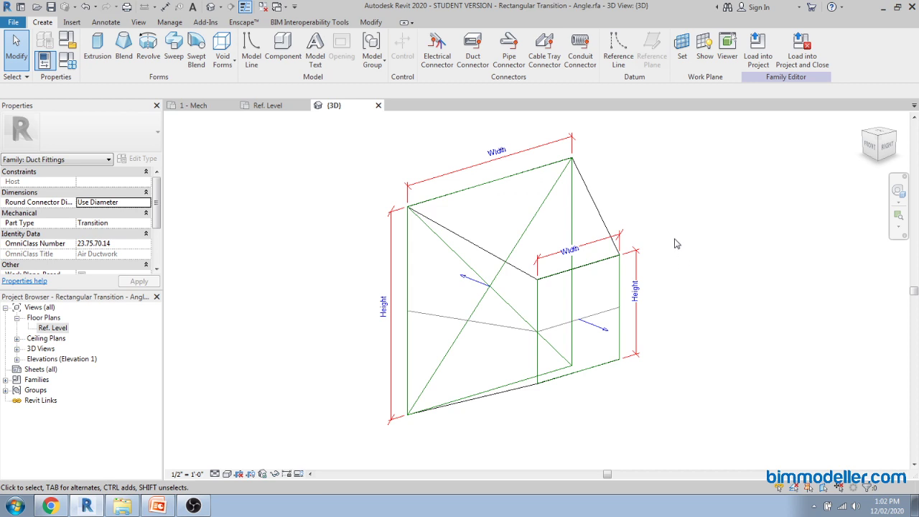
{"action": "middle_click_drag", "start_coordinate": [679, 242], "coordinate": [707, 227], "text": "shift"}
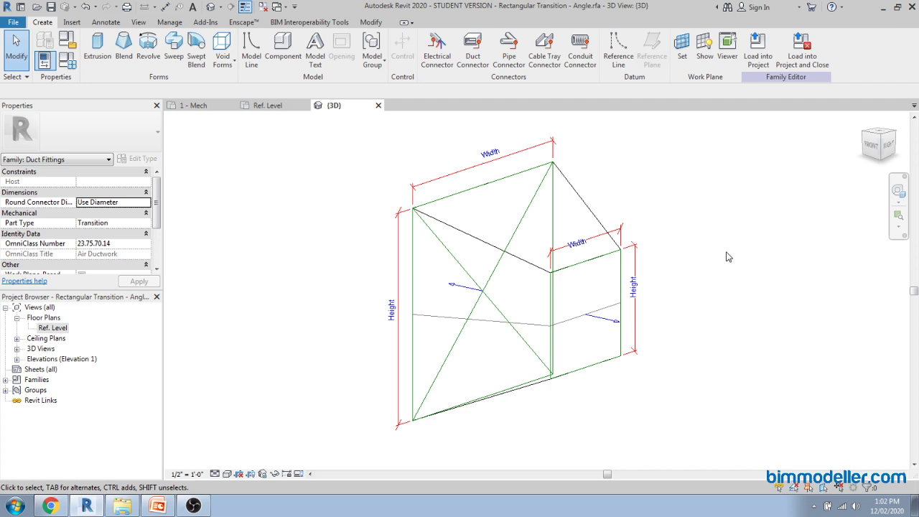
{"action": "middle_click_drag", "start_coordinate": [745, 257], "coordinate": [722, 285], "text": "shift"}
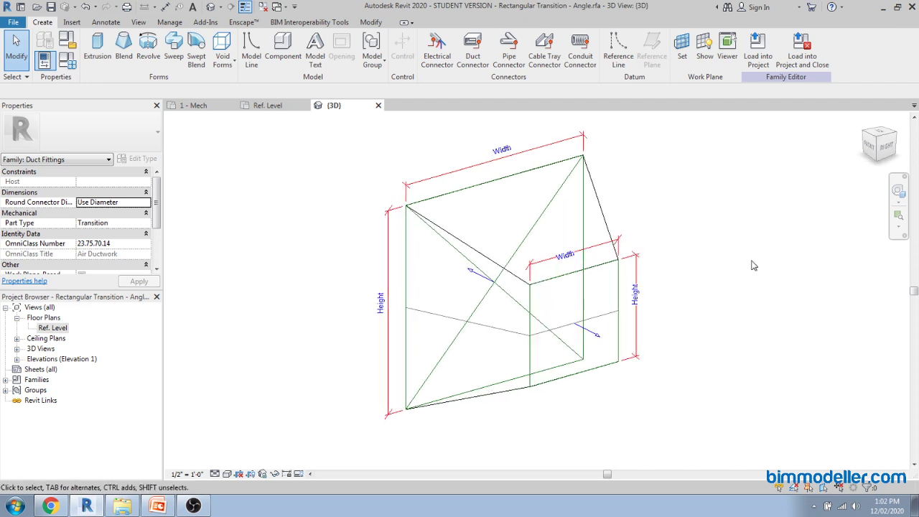
Step: Switch to Chrome and look through the BIM Modeller YouTube channel's recent activities, created playlists and uploads
{"action": "left_click_drag", "start_coordinate": [918, 237], "coordinate": [508, 0]}
{"action": "scroll", "coordinate": [605, 377], "scroll_direction": "down", "scroll_amount": 1}
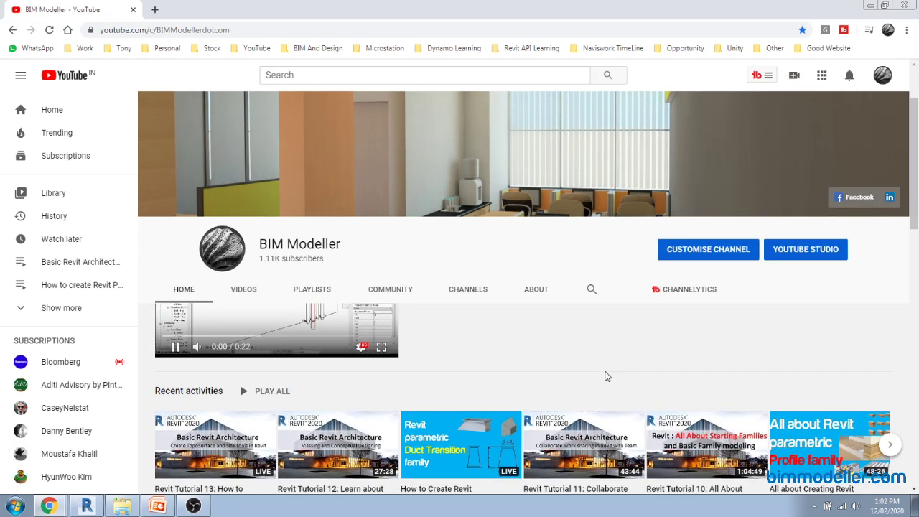
{"action": "key", "text": "ctrl+a"}
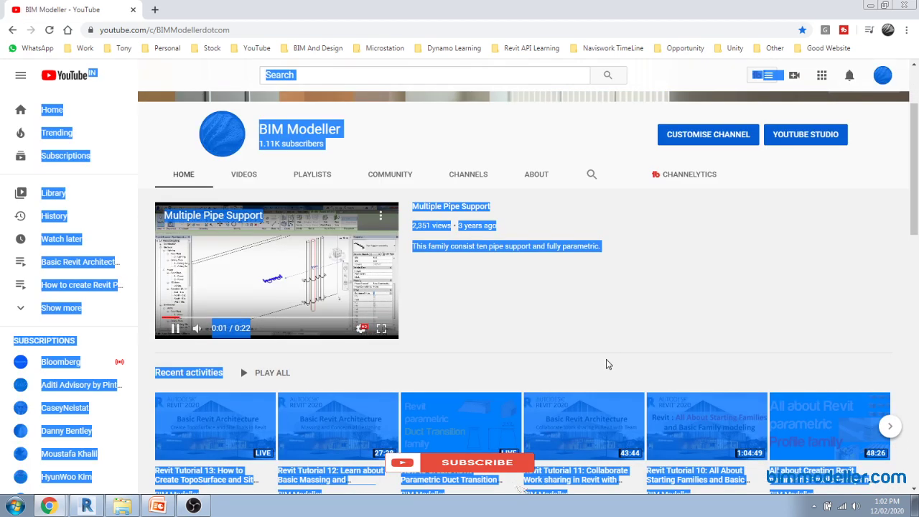
{"action": "left_click", "coordinate": [669, 335]}
{"action": "scroll", "coordinate": [726, 332], "scroll_direction": "down", "scroll_amount": 2}
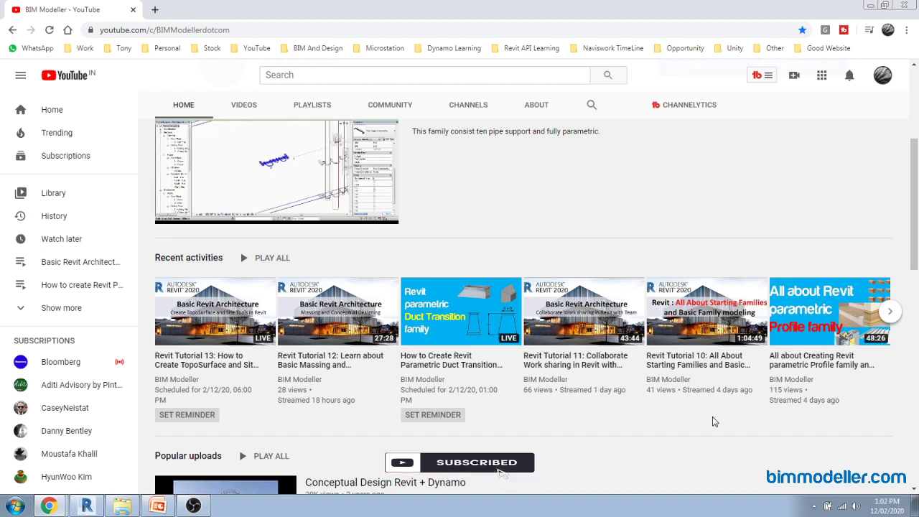
{"action": "scroll", "coordinate": [712, 425], "scroll_direction": "up", "scroll_amount": 4}
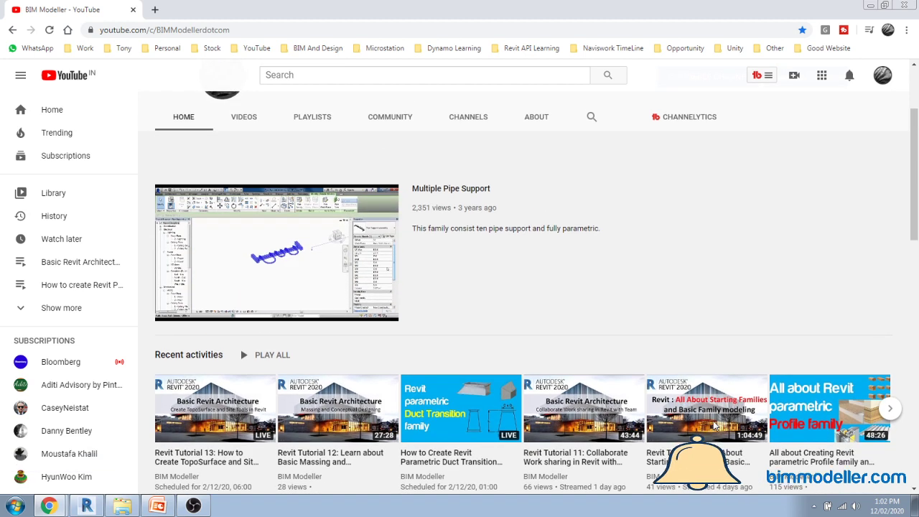
{"action": "scroll", "coordinate": [707, 409], "scroll_direction": "down", "scroll_amount": 5}
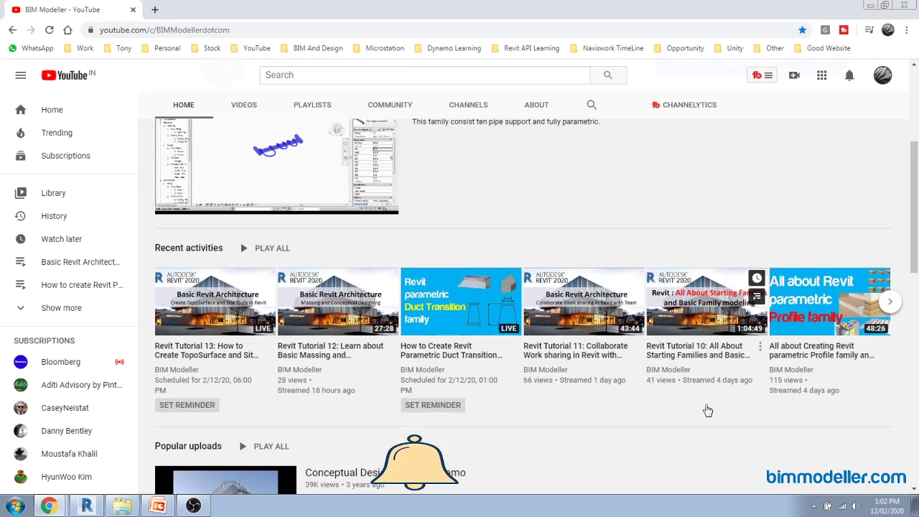
{"action": "scroll", "coordinate": [708, 408], "scroll_direction": "down", "scroll_amount": 2}
{"action": "scroll", "coordinate": [707, 408], "scroll_direction": "up", "scroll_amount": 3}
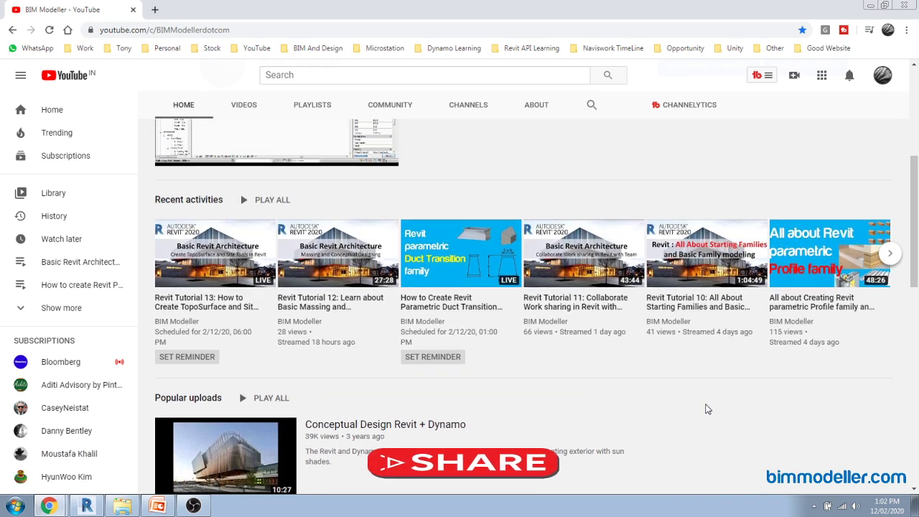
{"action": "left_click", "coordinate": [890, 313]}
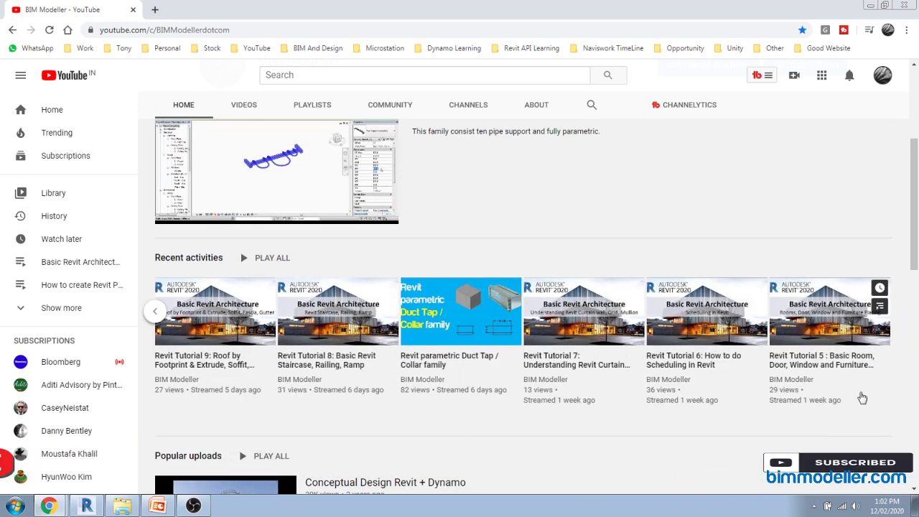
{"action": "scroll", "coordinate": [865, 393], "scroll_direction": "down", "scroll_amount": 5}
{"action": "scroll", "coordinate": [840, 394], "scroll_direction": "down", "scroll_amount": 6}
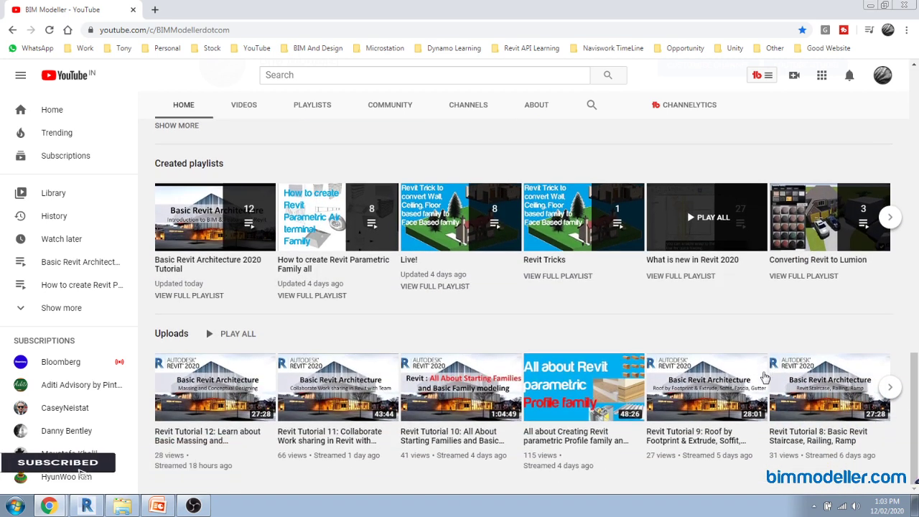
{"action": "mouse_move", "coordinate": [760, 364]}
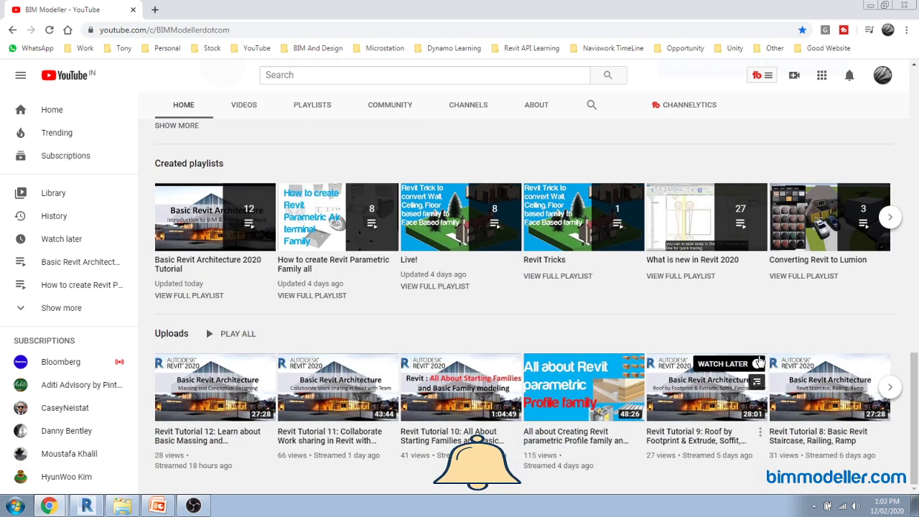
{"action": "scroll", "coordinate": [759, 363], "scroll_direction": "up", "scroll_amount": 4}
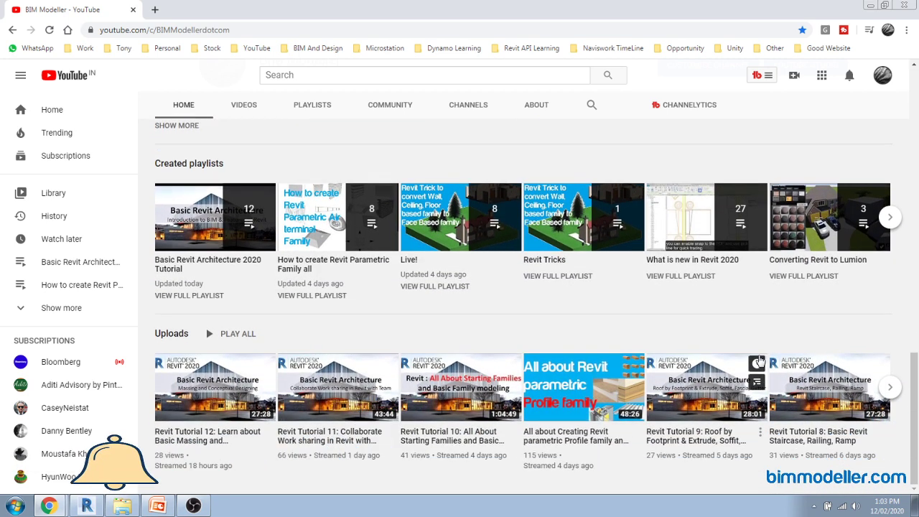
{"action": "scroll", "coordinate": [760, 360], "scroll_direction": "up", "scroll_amount": 8}
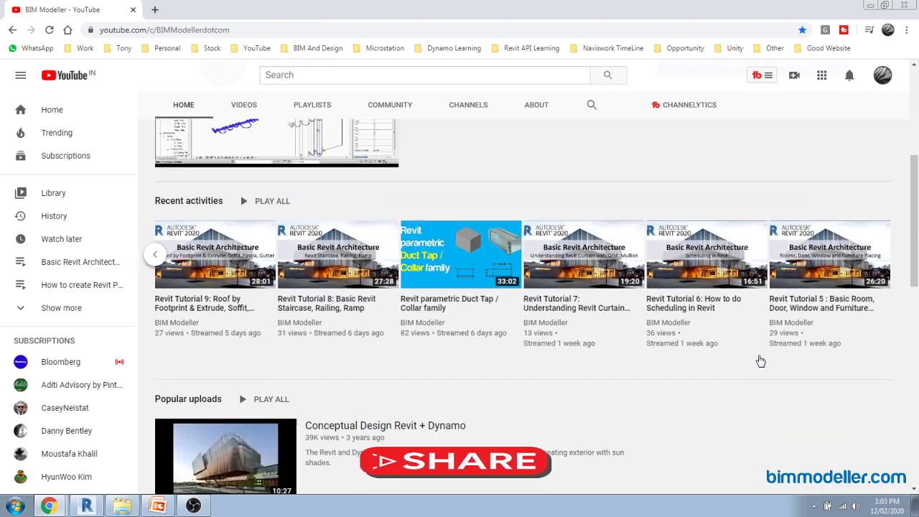
{"action": "scroll", "coordinate": [760, 361], "scroll_direction": "up", "scroll_amount": 2}
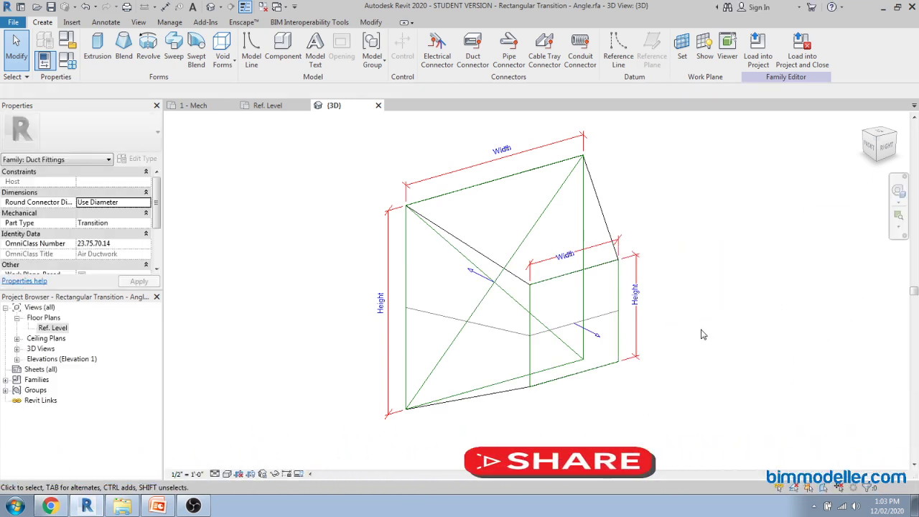
{"action": "scroll", "coordinate": [645, 296], "scroll_direction": "up", "scroll_amount": 2}
{"action": "scroll", "coordinate": [644, 296], "scroll_direction": "up", "scroll_amount": 1}
{"action": "scroll", "coordinate": [655, 285], "scroll_direction": "down", "scroll_amount": 2}
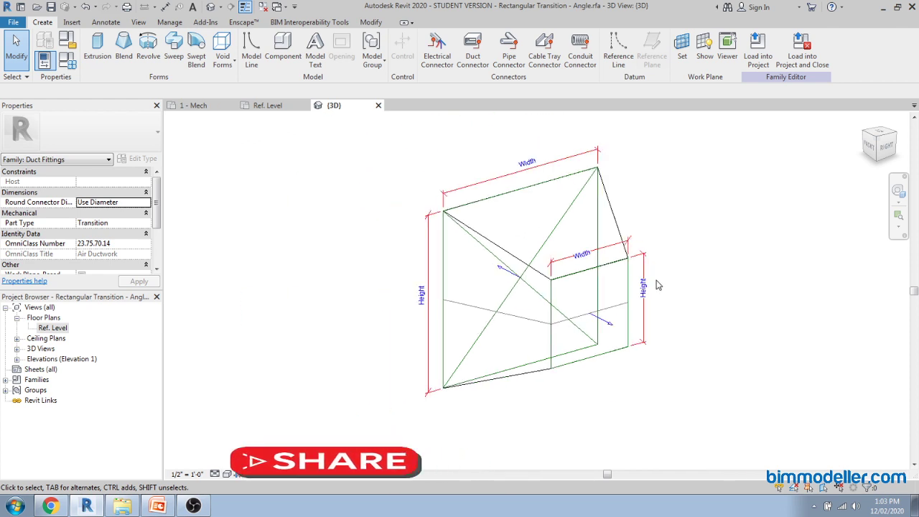
{"action": "middle_click_drag", "start_coordinate": [668, 259], "coordinate": [676, 304]}
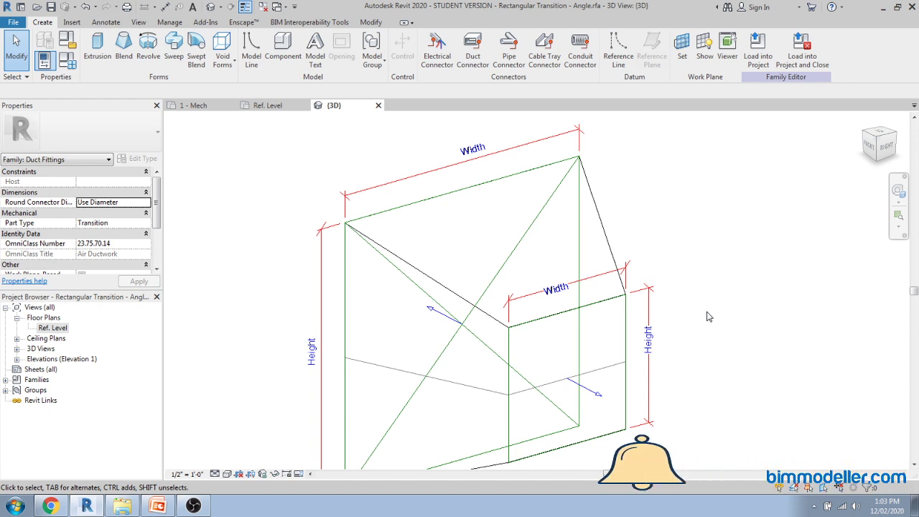
{"action": "scroll", "coordinate": [708, 321], "scroll_direction": "down", "scroll_amount": 1}
{"action": "scroll", "coordinate": [699, 318], "scroll_direction": "up", "scroll_amount": 1}
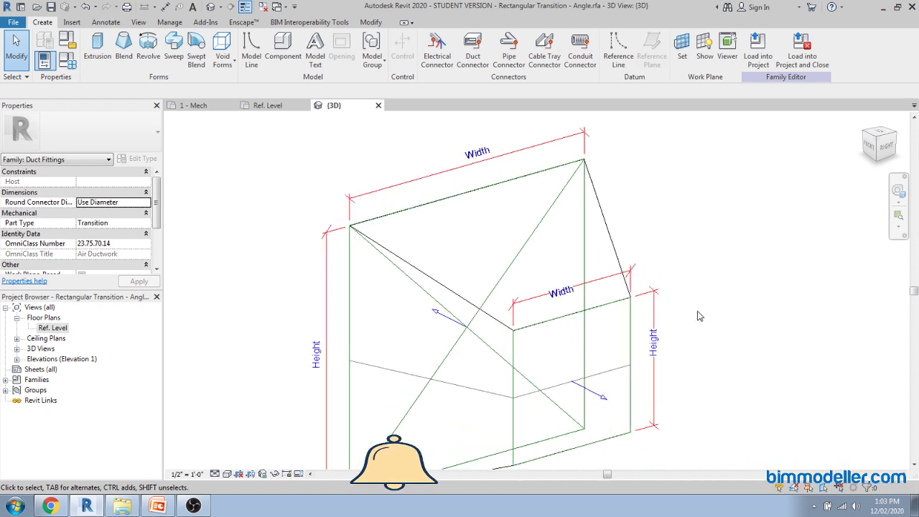
{"action": "scroll", "coordinate": [637, 208], "scroll_direction": "down", "scroll_amount": 4}
{"action": "scroll", "coordinate": [627, 281], "scroll_direction": "up", "scroll_amount": 3}
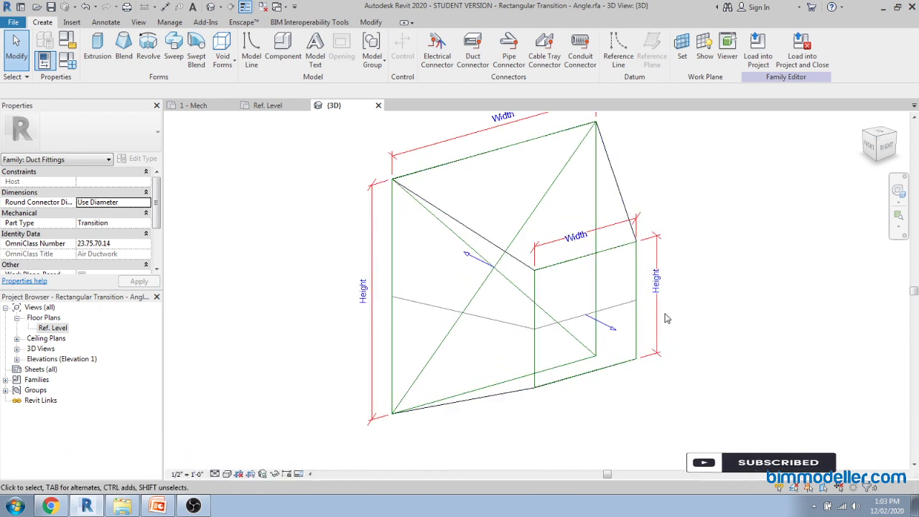
Step: Change the 3D view's visual style to Shaded and examine the transition solid
{"action": "middle_click_drag", "start_coordinate": [669, 313], "coordinate": [653, 401], "text": "shift"}
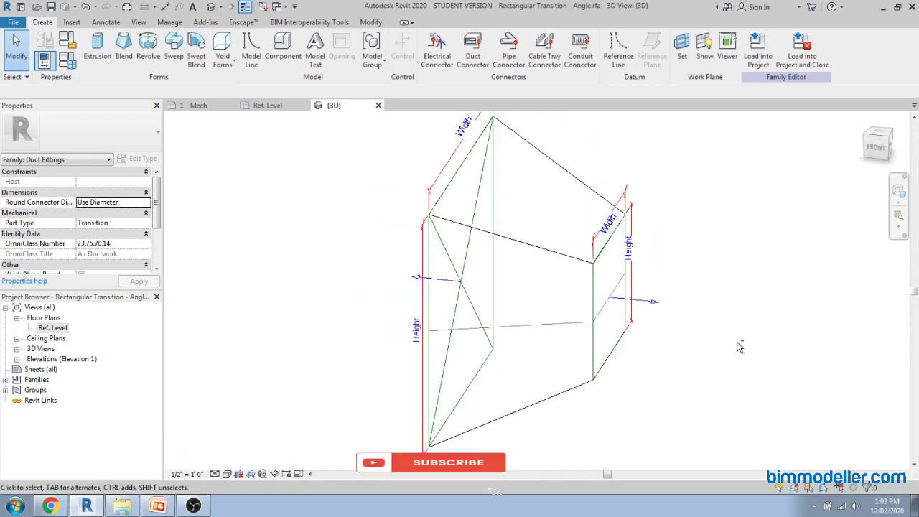
{"action": "key", "text": "s"}
{"action": "key", "text": "d"}
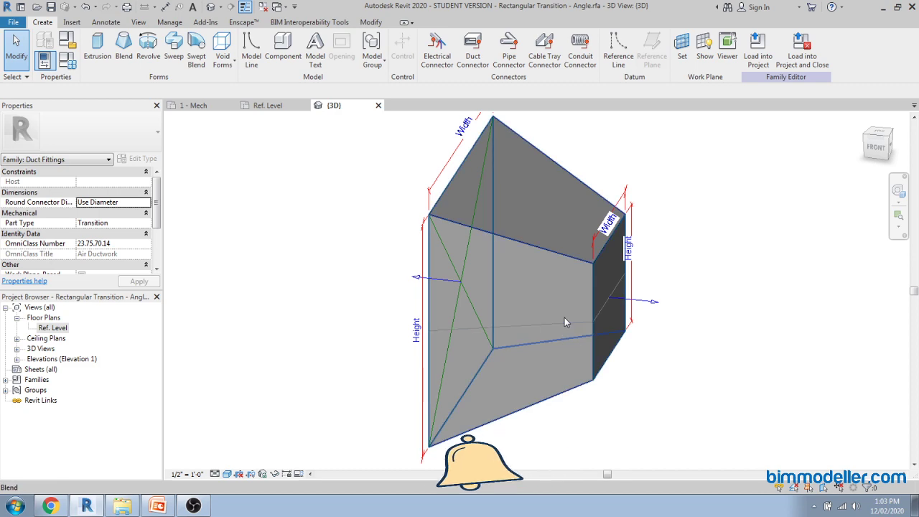
{"action": "left_click", "coordinate": [564, 318]}
{"action": "middle_click_drag", "start_coordinate": [699, 376], "coordinate": [745, 375], "text": "shift"}
{"action": "left_click", "coordinate": [744, 375]}
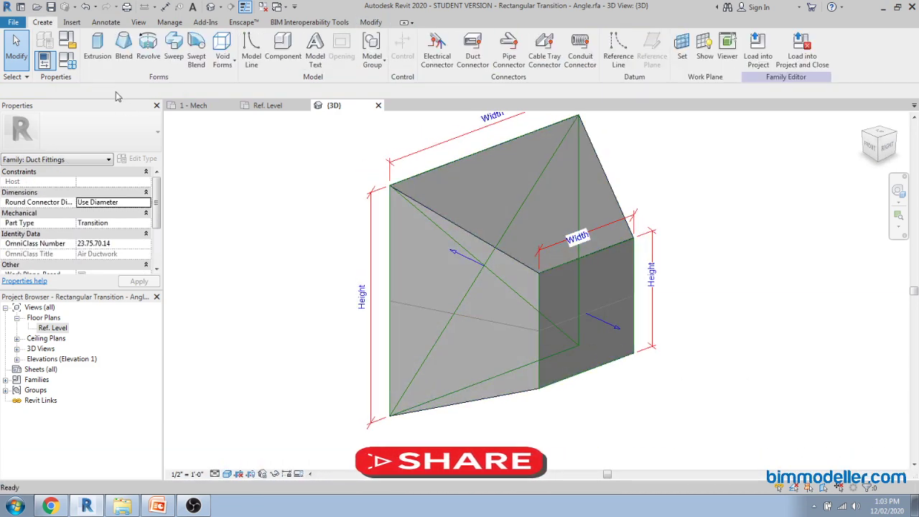
Step: Open the family types, enlarge the dialog and review the parameters and formulas of the 45 Degree type
{"action": "left_click", "coordinate": [68, 60]}
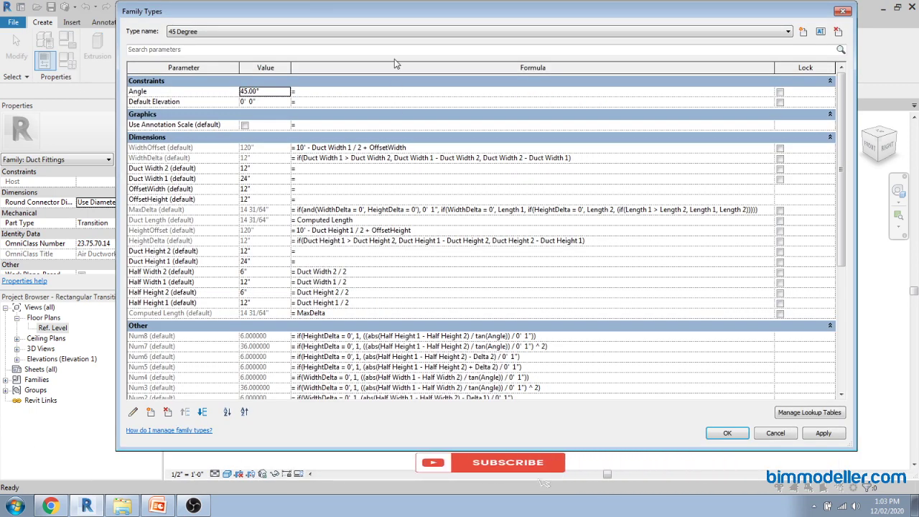
{"action": "left_click_drag", "start_coordinate": [416, 5], "coordinate": [416, 20]}
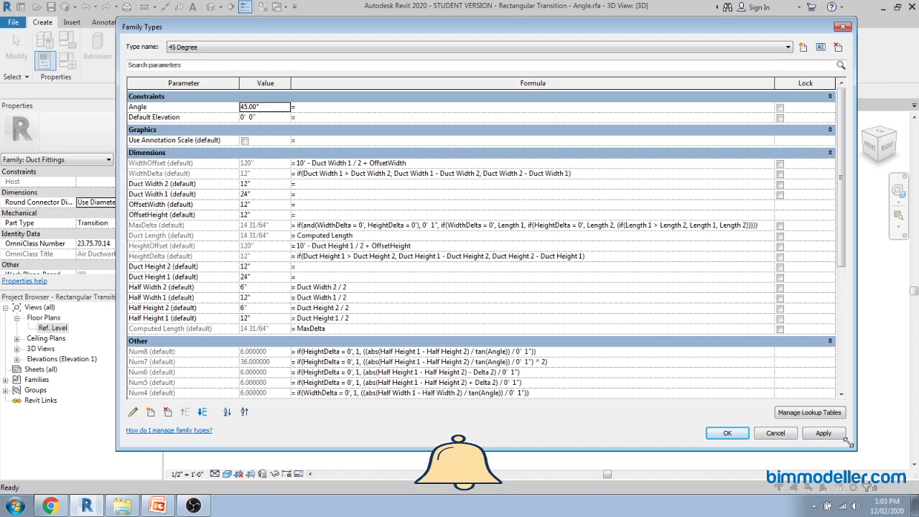
{"action": "left_click_drag", "start_coordinate": [850, 444], "coordinate": [713, 496]}
{"action": "left_click_drag", "start_coordinate": [701, 330], "coordinate": [707, 297]}
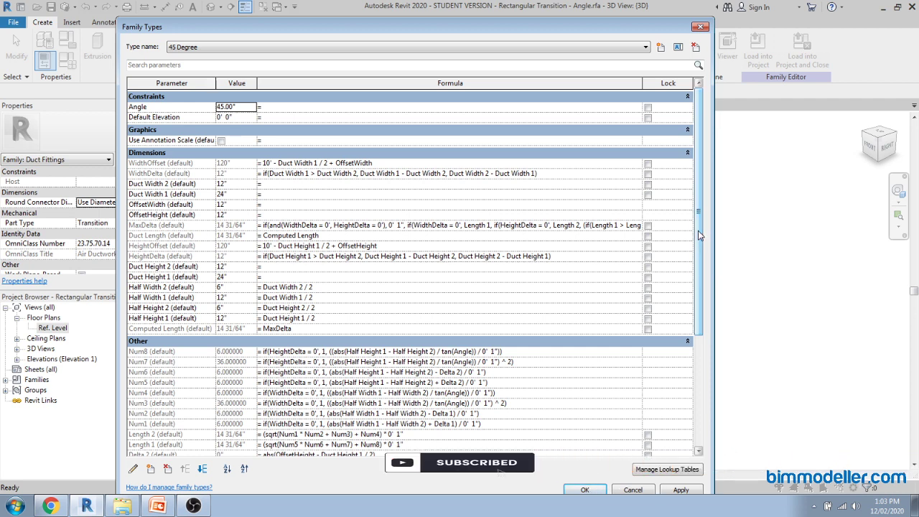
{"action": "mouse_move", "coordinate": [700, 246]}
{"action": "left_mouse_down"}
{"action": "mouse_move", "coordinate": [701, 265]}
{"action": "mouse_move", "coordinate": [700, 243]}
{"action": "left_mouse_up"}
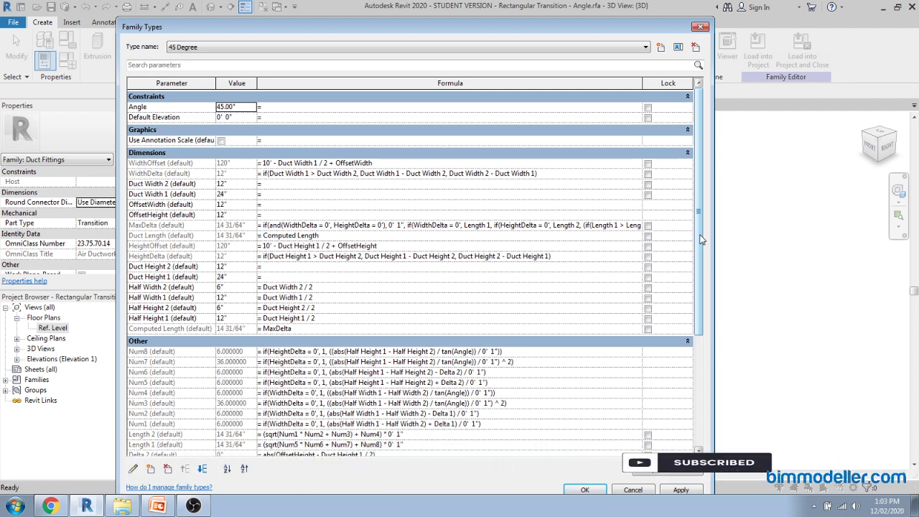
Step: Switch to PowerPoint and present the Duct Transition slides, going through the workflow outline, the parameter list and the slides after it
{"action": "left_click", "coordinate": [157, 504]}
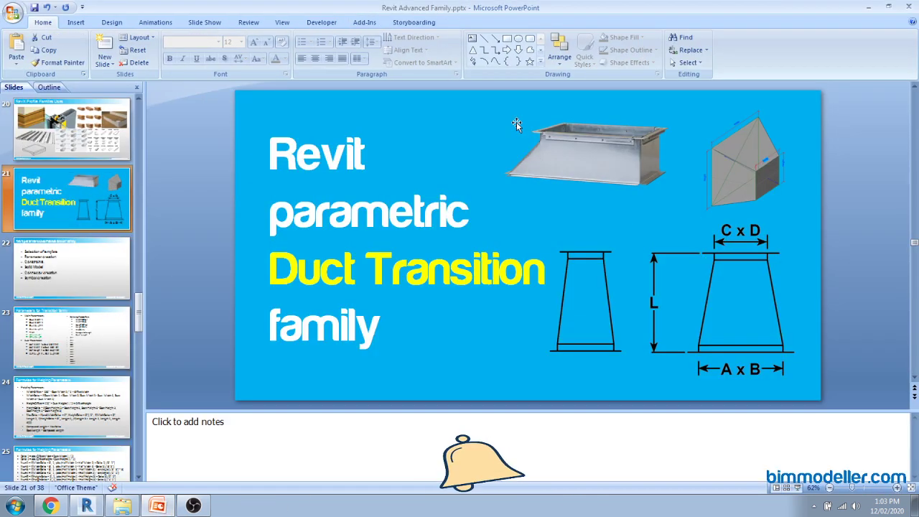
{"action": "key", "text": "shift+F5"}
{"action": "key", "text": "Right"}
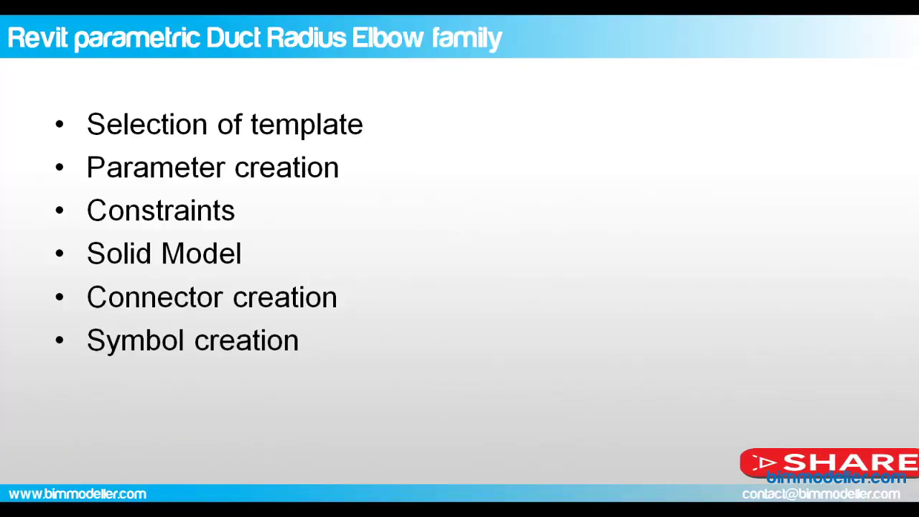
{"action": "key", "text": "Right"}
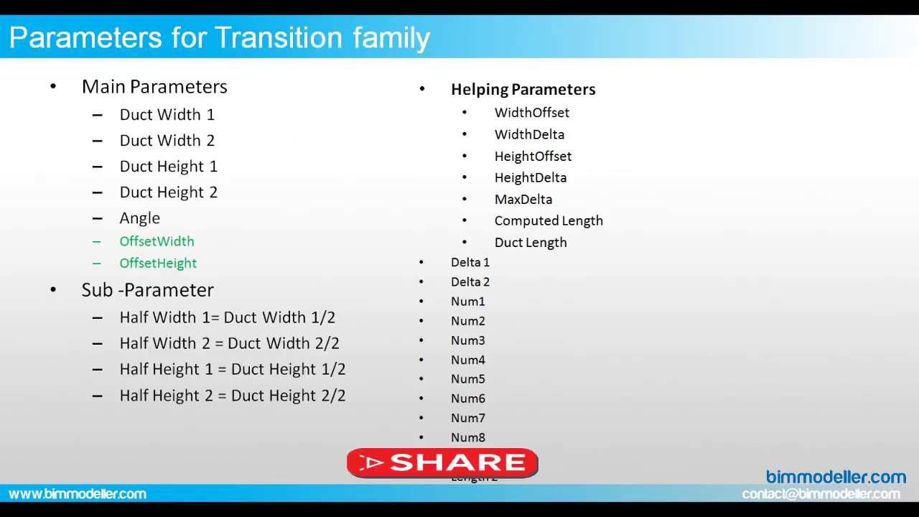
{"action": "key", "text": "Right"}
{"action": "key", "text": "Right"}
{"action": "key", "text": "Right"}
{"action": "key", "text": "Right"}
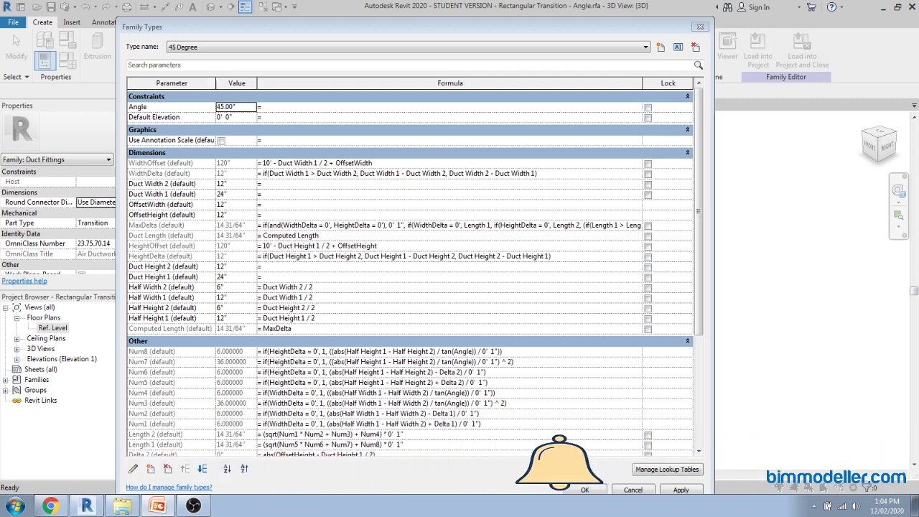
Step: Dismiss the family types without changes and close the inactive views
{"action": "left_click_drag", "start_coordinate": [698, 328], "coordinate": [699, 298]}
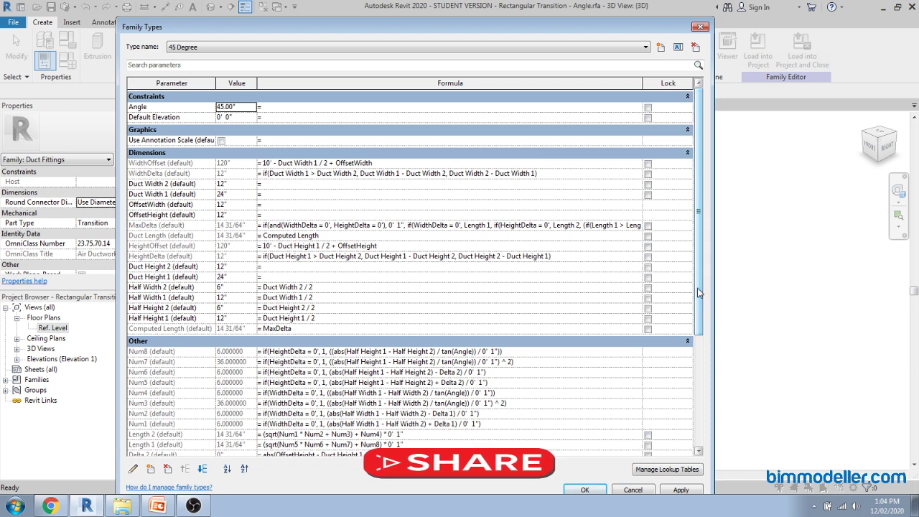
{"action": "left_click", "coordinate": [638, 489]}
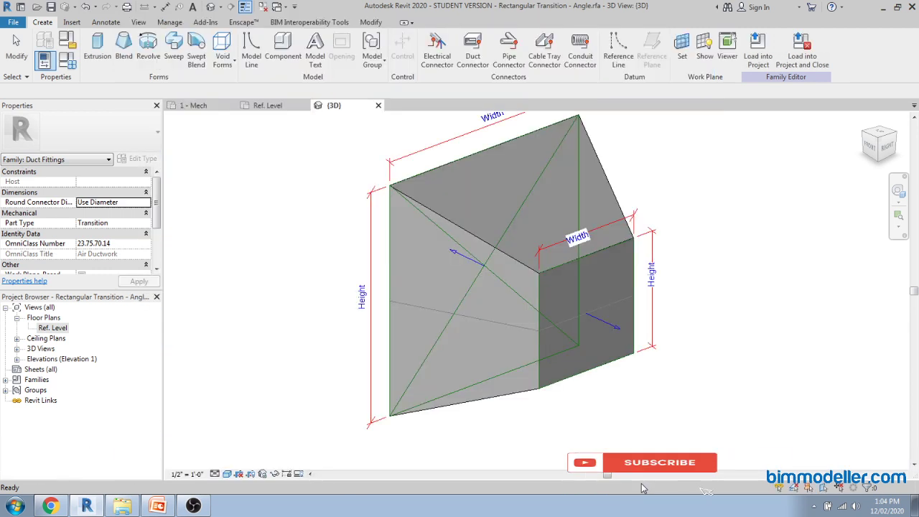
{"action": "middle_click_drag", "start_coordinate": [667, 407], "coordinate": [667, 407]}
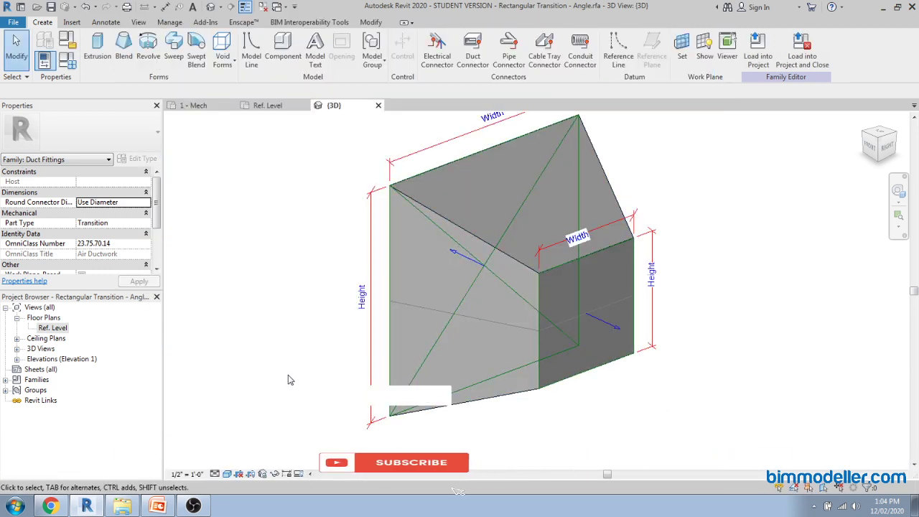
{"action": "left_click", "coordinate": [263, 7]}
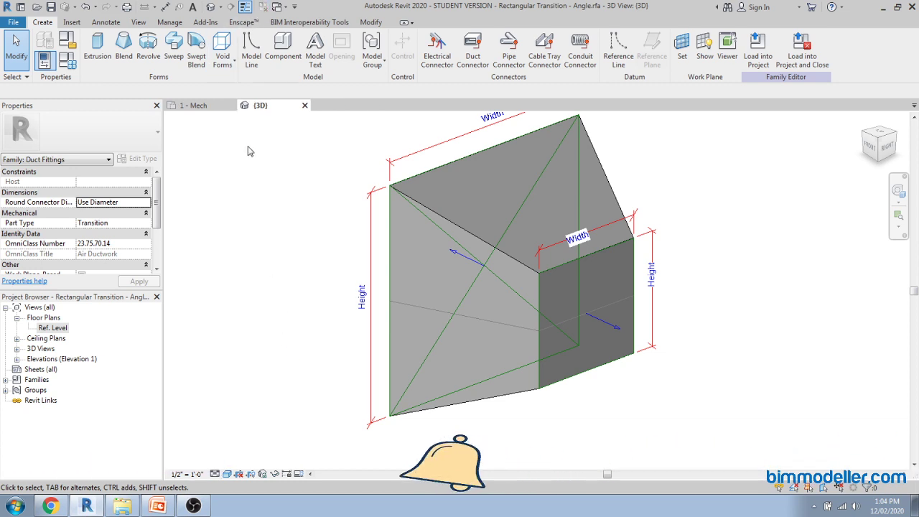
Step: Switch to the 1 - Mech floor plan of Project1 and open the project's default 3D view to show the four duct runs
{"action": "left_click", "coordinate": [205, 103]}
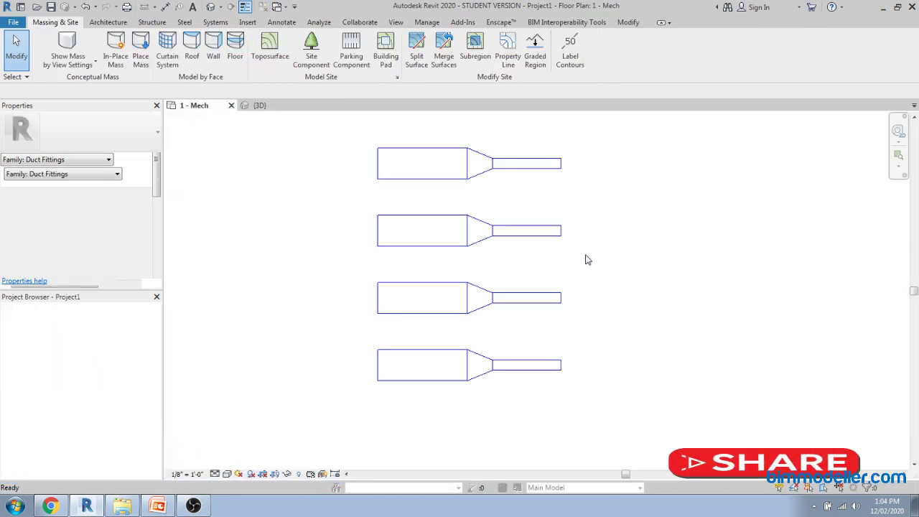
{"action": "scroll", "coordinate": [481, 267], "scroll_direction": "up", "scroll_amount": 2}
{"action": "middle_click_drag", "start_coordinate": [653, 262], "coordinate": [604, 300]}
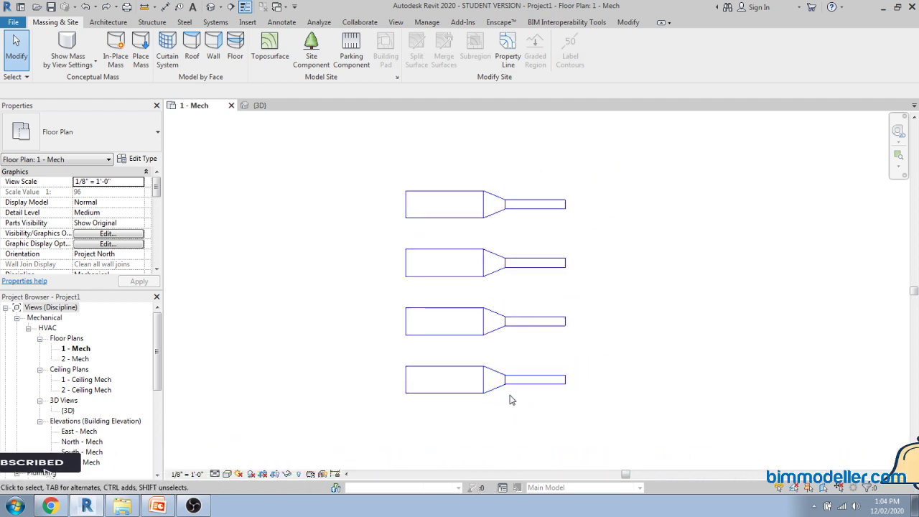
{"action": "left_click", "coordinate": [215, 9]}
{"action": "scroll", "coordinate": [537, 302], "scroll_direction": "up", "scroll_amount": 4}
{"action": "scroll", "coordinate": [538, 304], "scroll_direction": "up", "scroll_amount": 2}
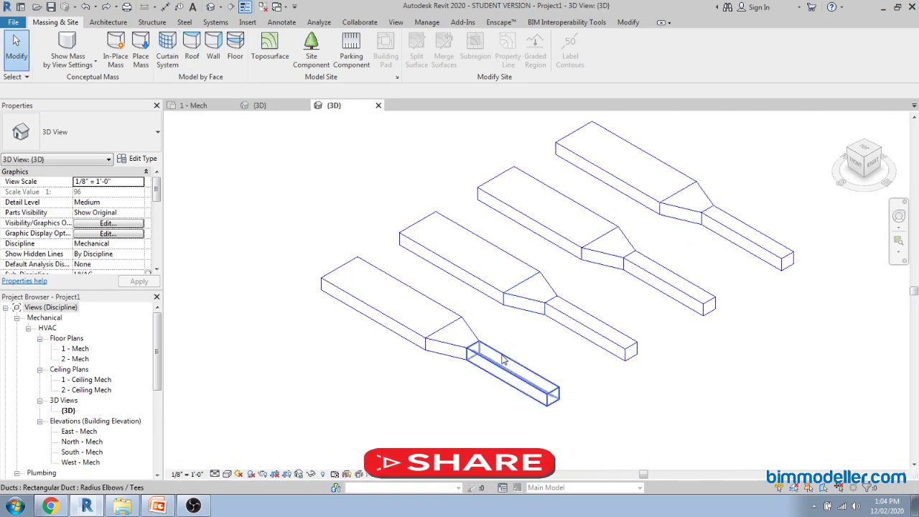
Step: Set the height of the first run's wide duct to 36" and view the adapted transition from a lower angle
{"action": "left_click", "coordinate": [413, 350]}
{"action": "scroll", "coordinate": [416, 355], "scroll_direction": "up", "scroll_amount": 2}
{"action": "scroll", "coordinate": [392, 385], "scroll_direction": "up", "scroll_amount": 2}
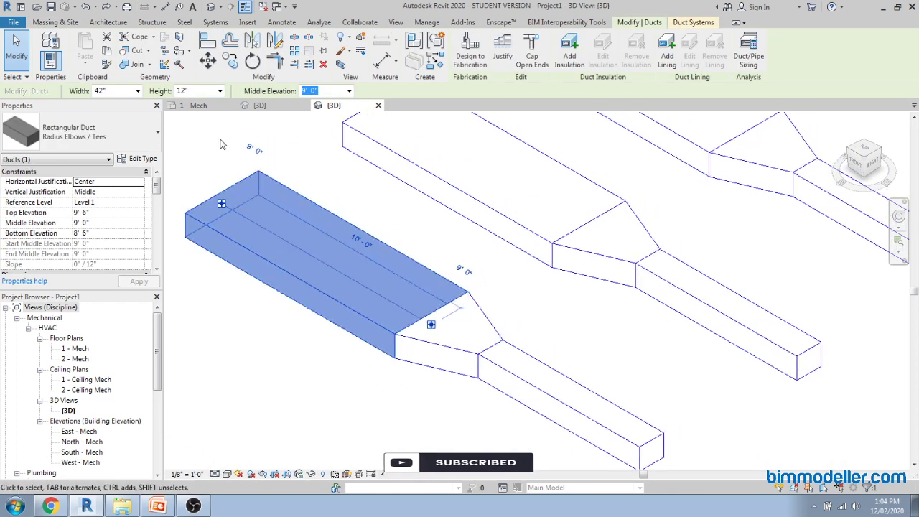
{"action": "left_click", "coordinate": [220, 91]}
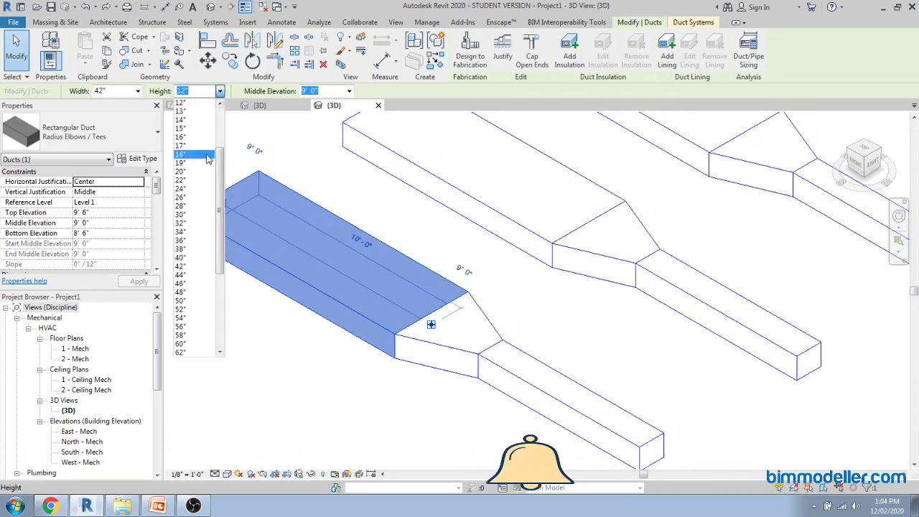
{"action": "left_click", "coordinate": [205, 241]}
{"action": "middle_click_drag", "start_coordinate": [362, 392], "coordinate": [362, 323], "text": "shift"}
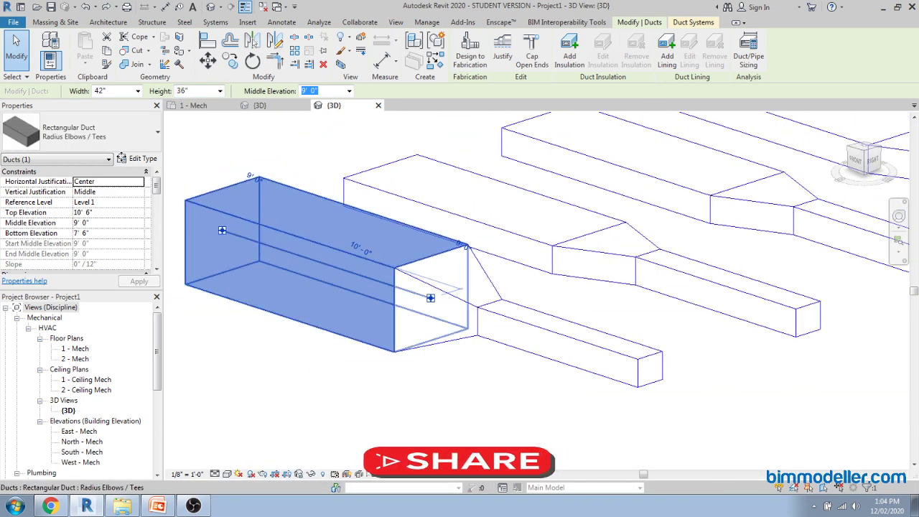
{"action": "middle_click_drag", "start_coordinate": [367, 282], "coordinate": [503, 345], "text": "shift"}
Step: Select the whole connected duct run containing the 36" high duct and start the Justify tool on it
{"action": "left_click", "coordinate": [531, 359]}
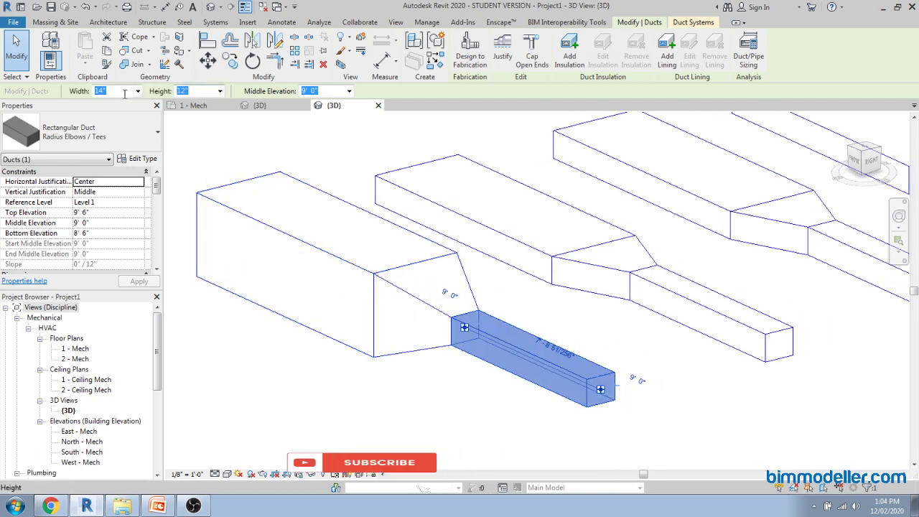
{"action": "middle_click_drag", "start_coordinate": [437, 421], "coordinate": [416, 364], "text": "shift"}
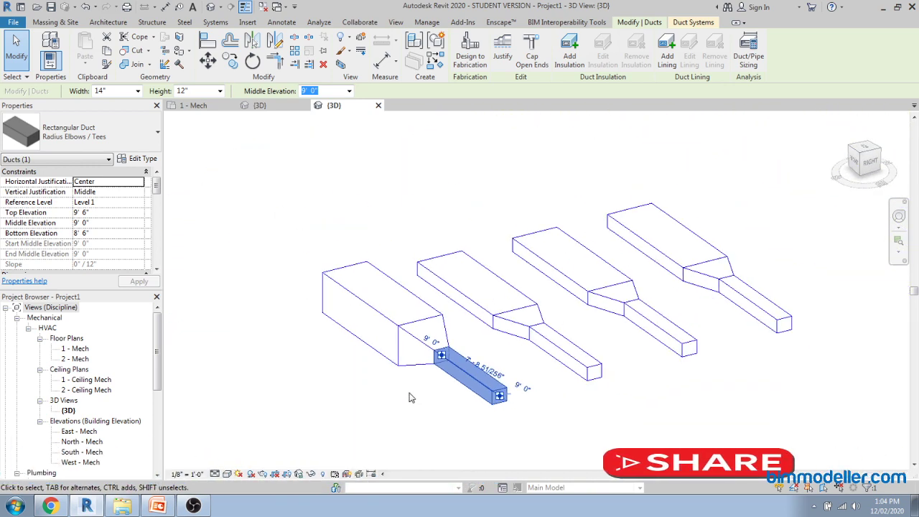
{"action": "left_click", "coordinate": [410, 395]}
{"action": "middle_click_drag", "start_coordinate": [412, 375], "coordinate": [418, 410], "text": "shift"}
{"action": "key", "text": "Tab"}
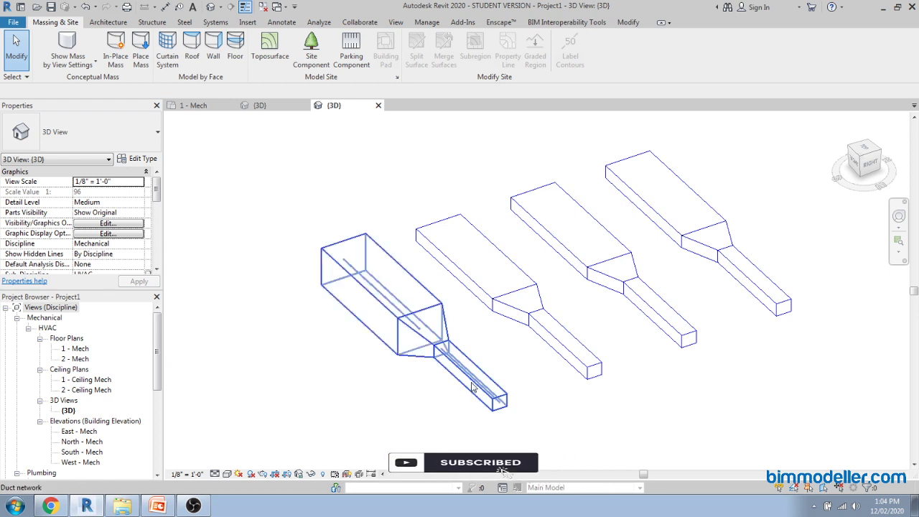
{"action": "left_click", "coordinate": [467, 292]}
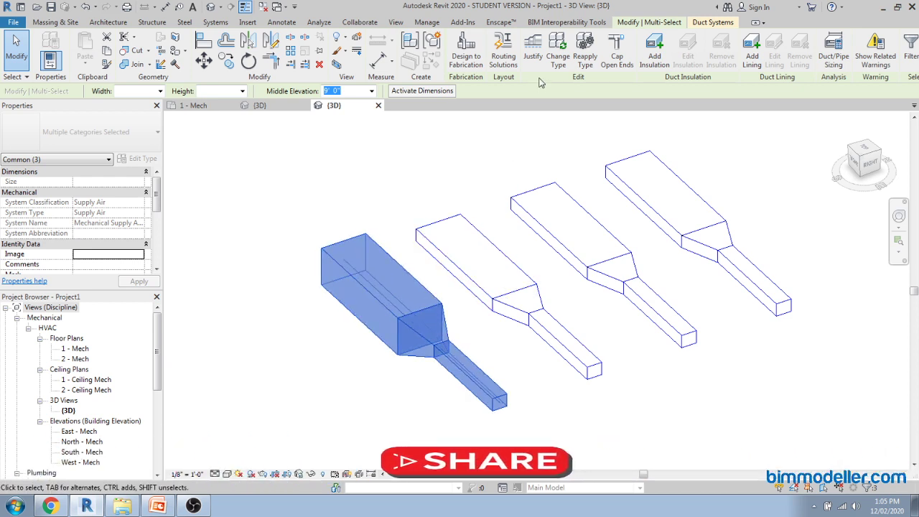
{"action": "left_click", "coordinate": [535, 298]}
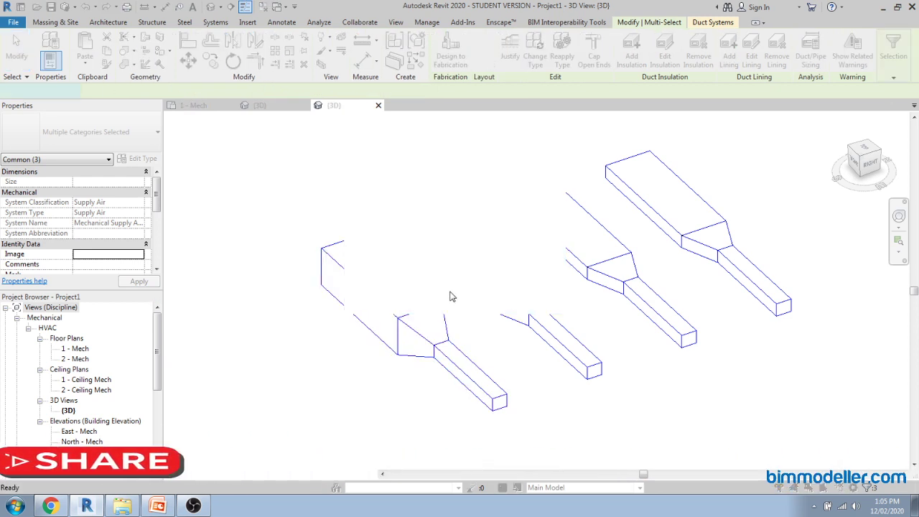
Step: Justify the selected duct run to middle left in the 1 - Mech floor plan and finish the justification
{"action": "middle_click_drag", "start_coordinate": [397, 330], "coordinate": [386, 234], "text": "shift"}
{"action": "middle_click_drag", "start_coordinate": [385, 270], "coordinate": [373, 244], "text": "shift"}
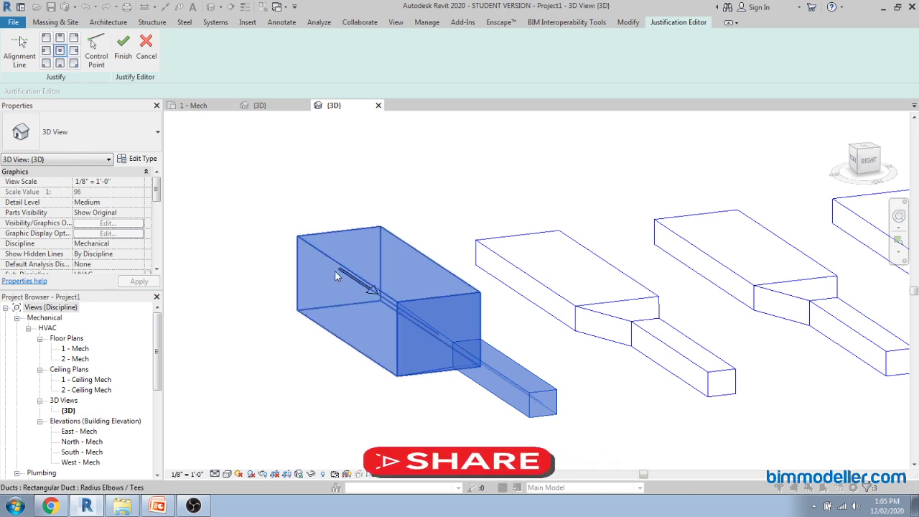
{"action": "middle_click_drag", "start_coordinate": [328, 291], "coordinate": [362, 437], "text": "shift"}
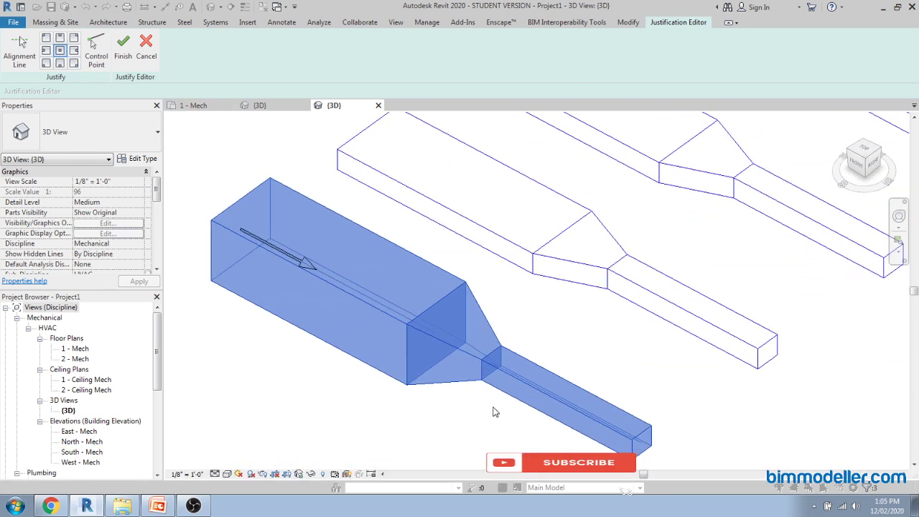
{"action": "scroll", "coordinate": [499, 402], "scroll_direction": "down", "scroll_amount": 2}
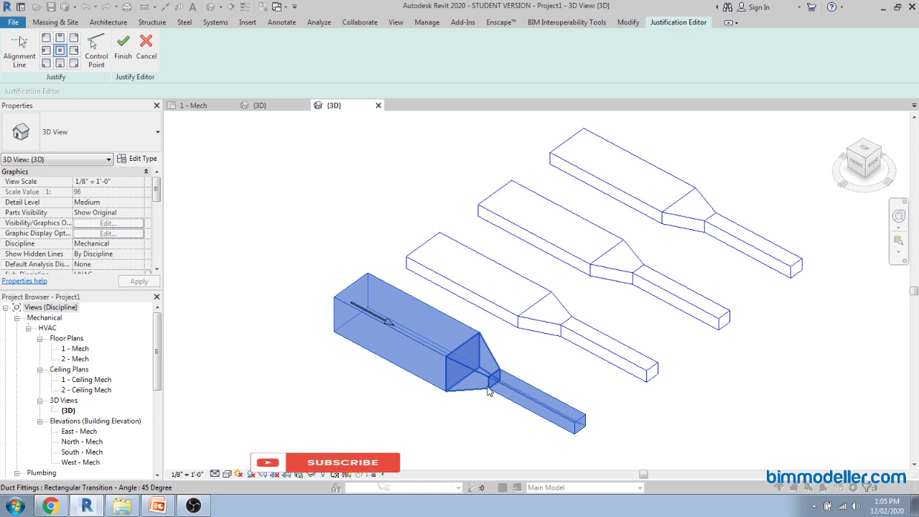
{"action": "scroll", "coordinate": [488, 391], "scroll_direction": "down", "scroll_amount": 2}
{"action": "scroll", "coordinate": [472, 388], "scroll_direction": "up", "scroll_amount": 2}
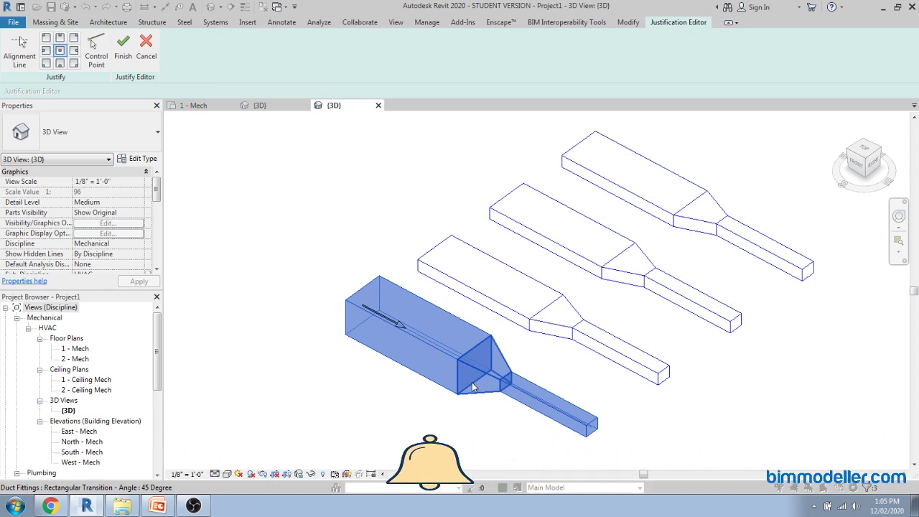
{"action": "left_click", "coordinate": [215, 106]}
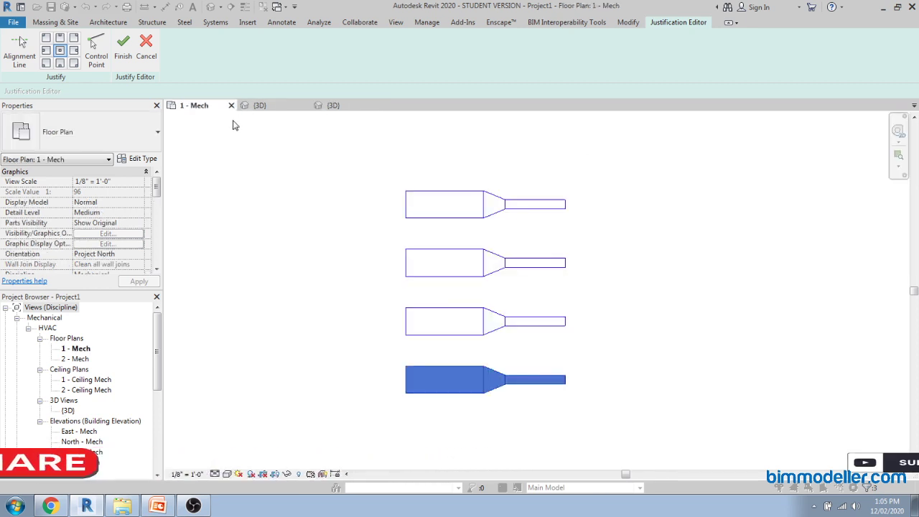
{"action": "middle_click_drag", "start_coordinate": [429, 342], "coordinate": [435, 283]}
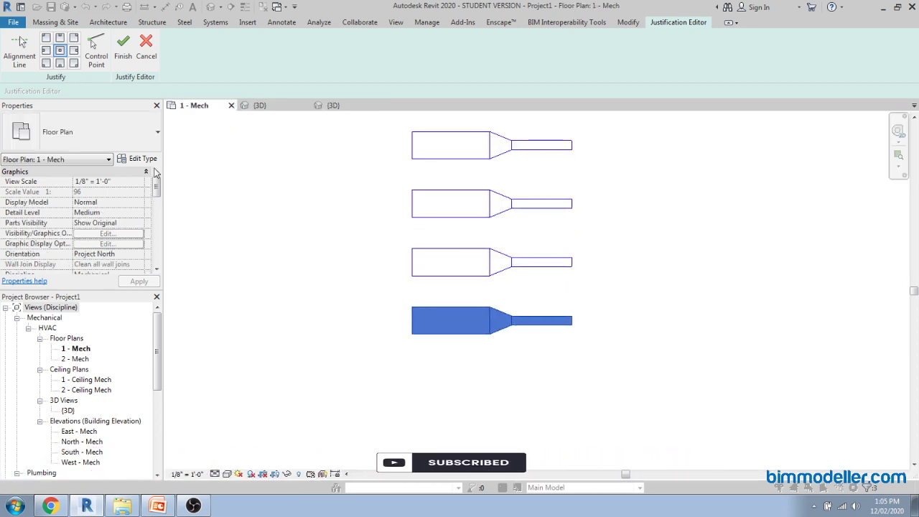
{"action": "left_click", "coordinate": [59, 51]}
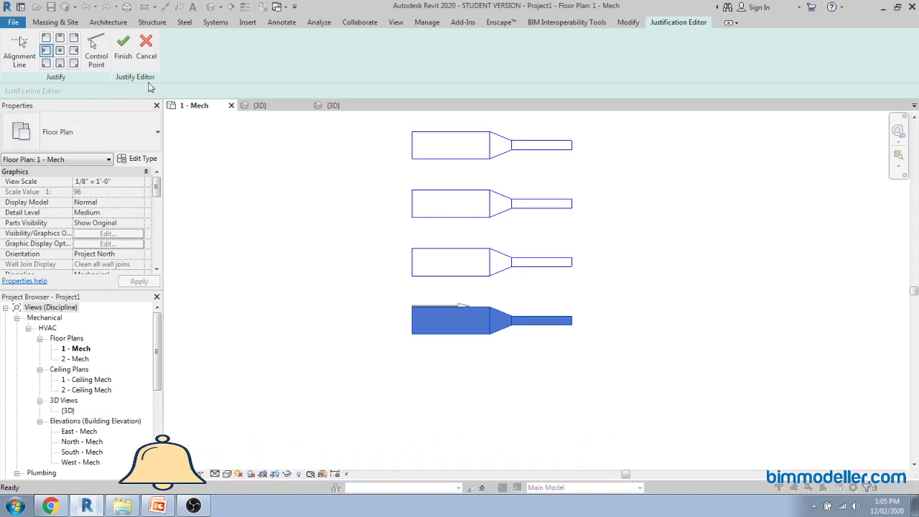
{"action": "left_click", "coordinate": [123, 45]}
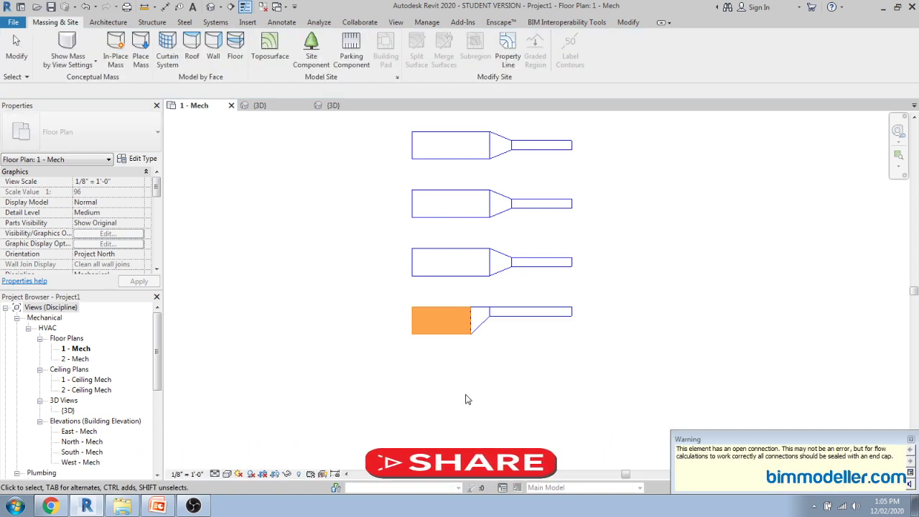
Step: Inspect the justified run's narrow duct and transition in the floor plan, and select the whole run
{"action": "left_click", "coordinate": [495, 364]}
{"action": "scroll", "coordinate": [489, 325], "scroll_direction": "up", "scroll_amount": 4}
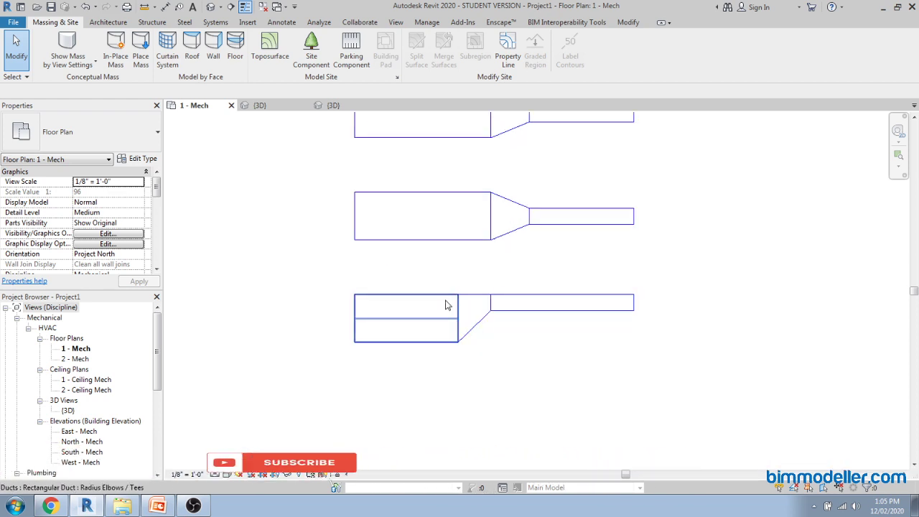
{"action": "left_click", "coordinate": [520, 305]}
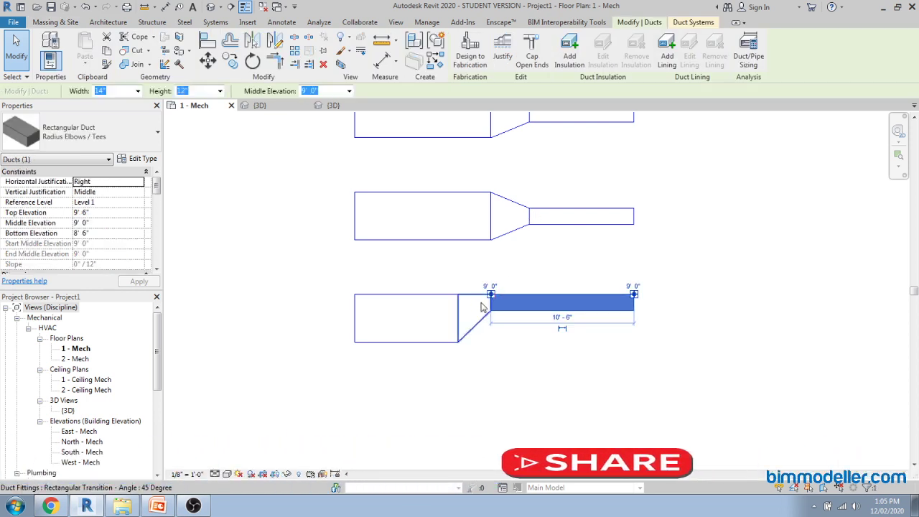
{"action": "left_click", "coordinate": [483, 350]}
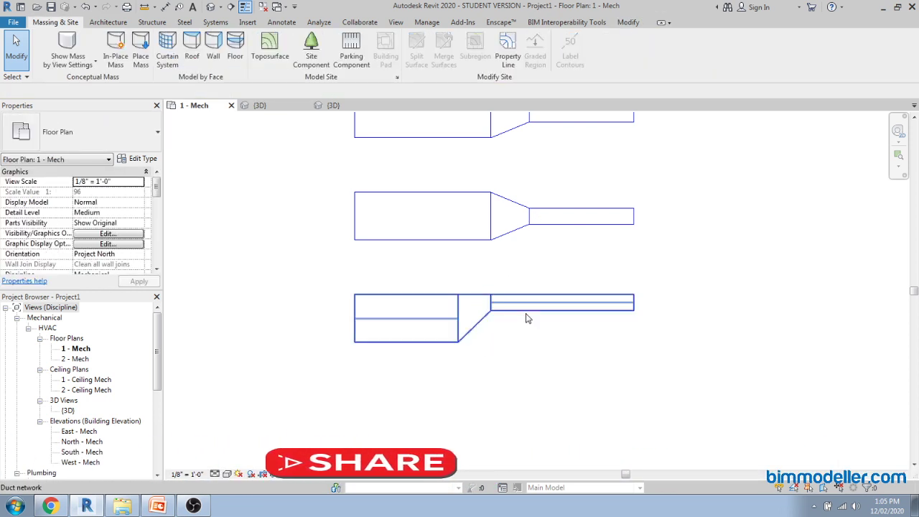
{"action": "left_click", "coordinate": [481, 387]}
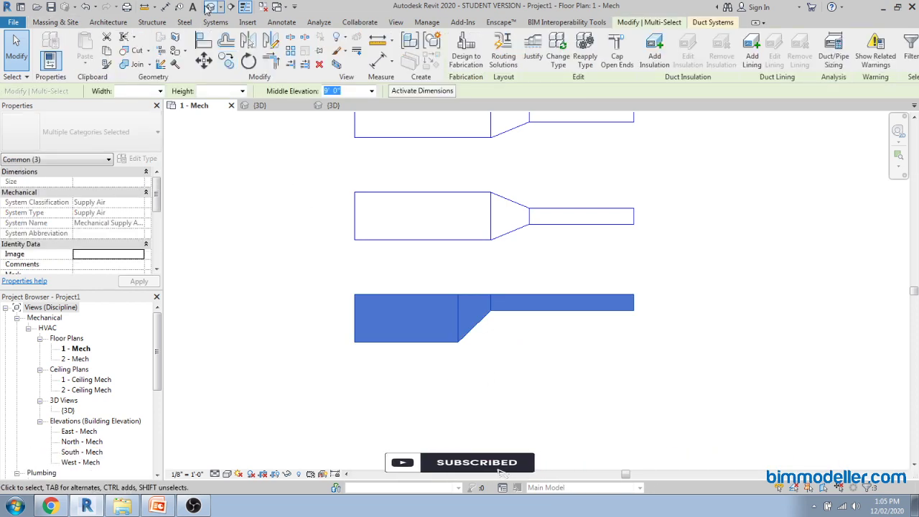
Step: Return to the 3D view and examine the justified duct run and its transition from several angles against the other runs
{"action": "left_click", "coordinate": [209, 7]}
{"action": "middle_click_drag", "start_coordinate": [420, 407], "coordinate": [334, 306], "text": "shift"}
{"action": "left_click", "coordinate": [488, 335]}
{"action": "middle_click_drag", "start_coordinate": [435, 367], "coordinate": [335, 369]}
{"action": "middle_click_drag", "start_coordinate": [369, 400], "coordinate": [391, 406], "text": "shift"}
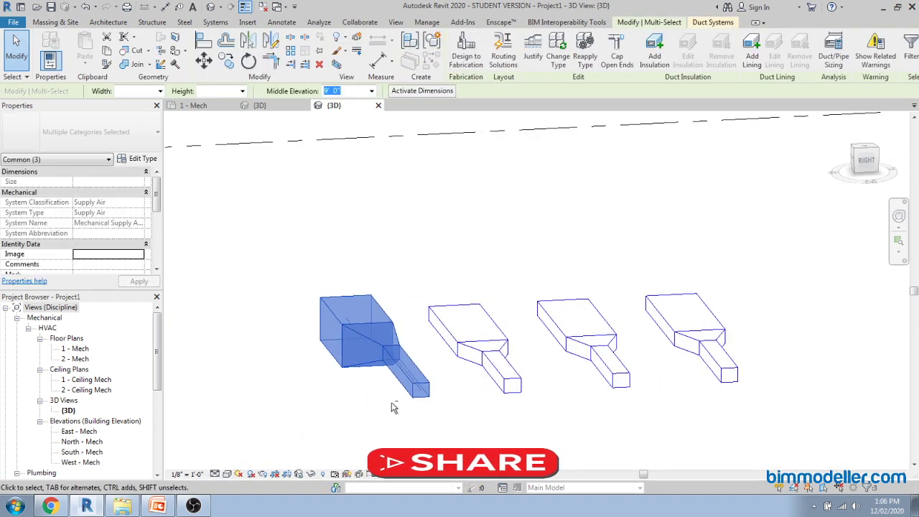
{"action": "left_click", "coordinate": [475, 180]}
{"action": "middle_click_drag", "start_coordinate": [447, 391], "coordinate": [488, 410], "text": "shift"}
{"action": "middle_click_drag", "start_coordinate": [566, 398], "coordinate": [625, 435], "text": "shift"}
{"action": "scroll", "coordinate": [607, 420], "scroll_direction": "down", "scroll_amount": 3}
{"action": "middle_click_drag", "start_coordinate": [503, 377], "coordinate": [520, 435], "text": "shift"}
{"action": "scroll", "coordinate": [492, 402], "scroll_direction": "up", "scroll_amount": 3}
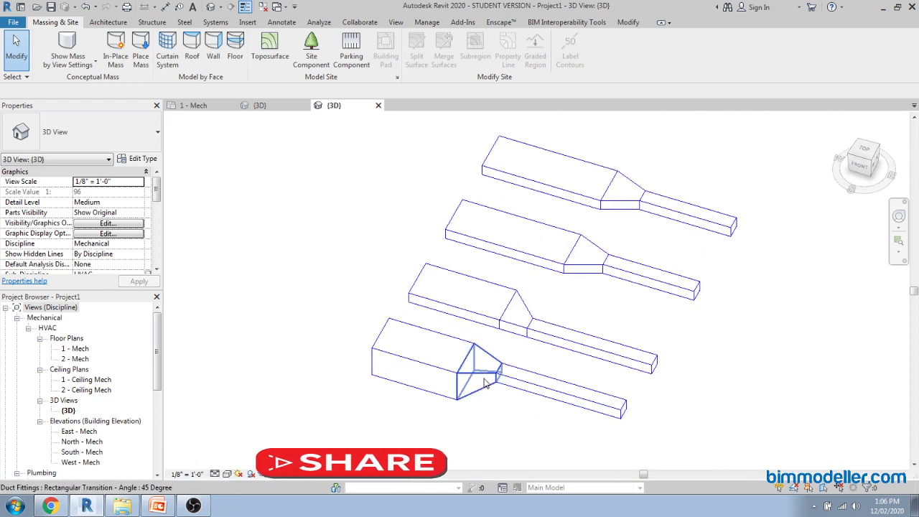
{"action": "left_click", "coordinate": [486, 382]}
{"action": "left_click", "coordinate": [193, 184]}
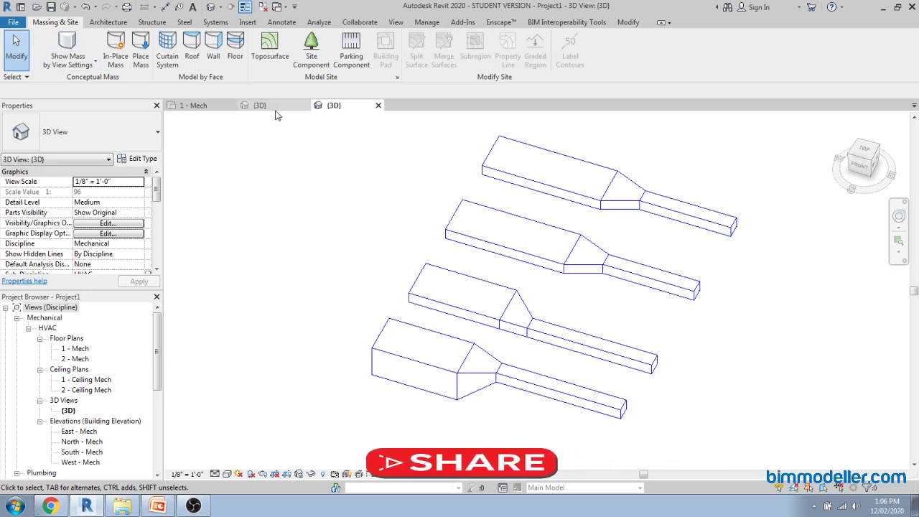
Step: Examine the transition fitting behind the 36" high duct up close, along with the neighbouring runs
{"action": "left_click", "coordinate": [12, 23]}
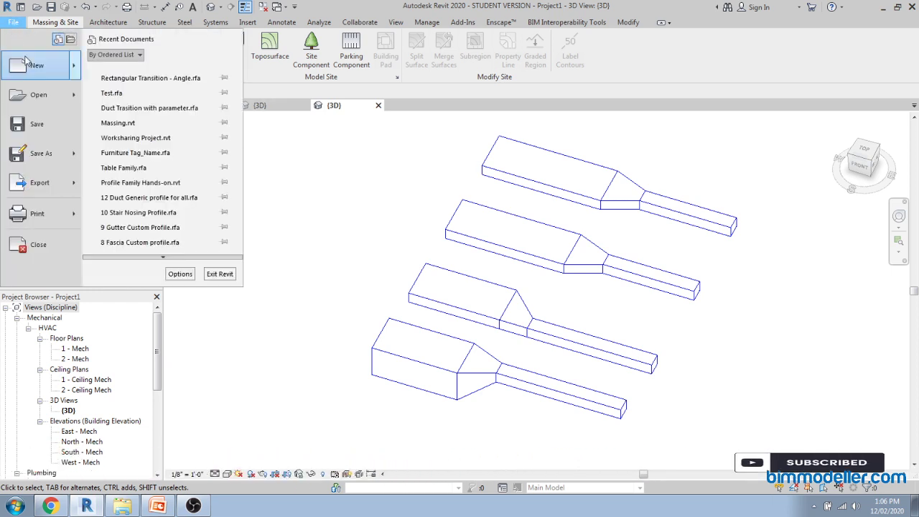
{"action": "left_click", "coordinate": [403, 206]}
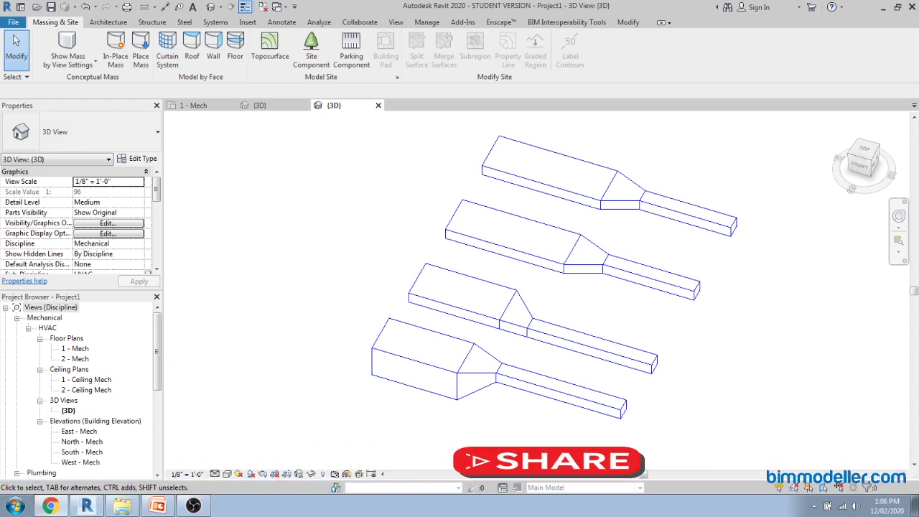
{"action": "scroll", "coordinate": [378, 261], "scroll_direction": "down", "scroll_amount": 3}
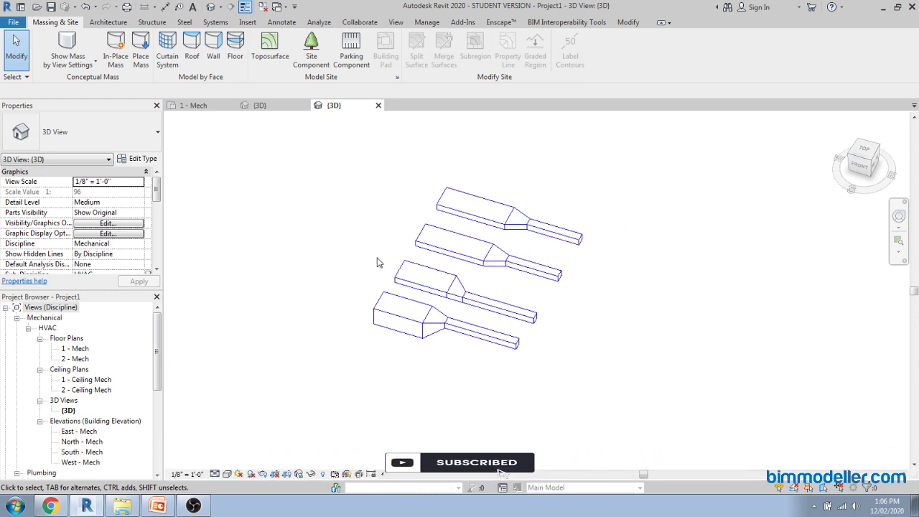
{"action": "scroll", "coordinate": [400, 308], "scroll_direction": "up", "scroll_amount": 3}
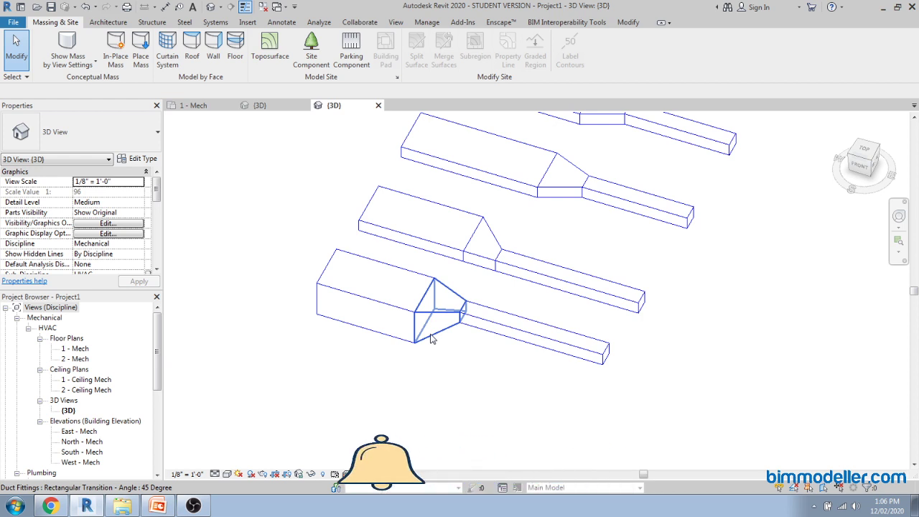
{"action": "middle_click_drag", "start_coordinate": [449, 351], "coordinate": [459, 392]}
{"action": "scroll", "coordinate": [459, 392], "scroll_direction": "up", "scroll_amount": 2}
{"action": "scroll", "coordinate": [481, 402], "scroll_direction": "up", "scroll_amount": 2}
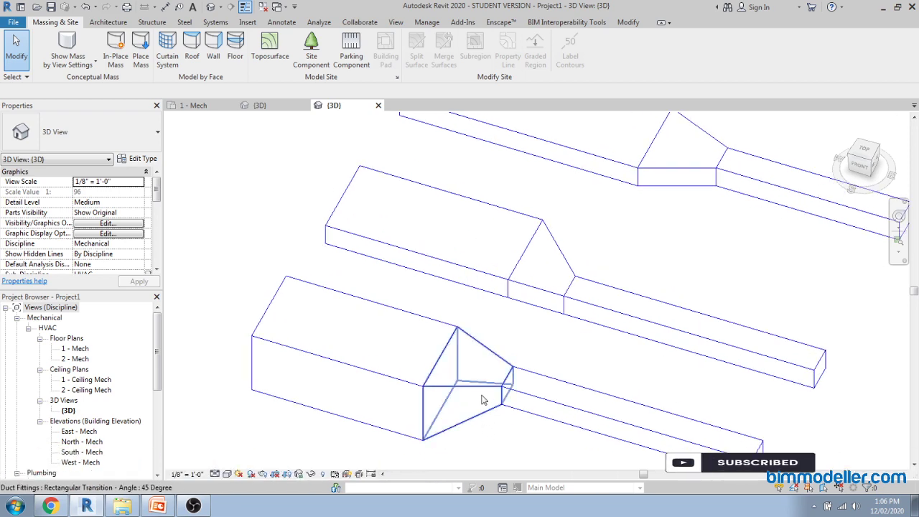
{"action": "scroll", "coordinate": [483, 404], "scroll_direction": "down", "scroll_amount": 2}
{"action": "middle_click_drag", "start_coordinate": [514, 436], "coordinate": [392, 330], "text": "shift"}
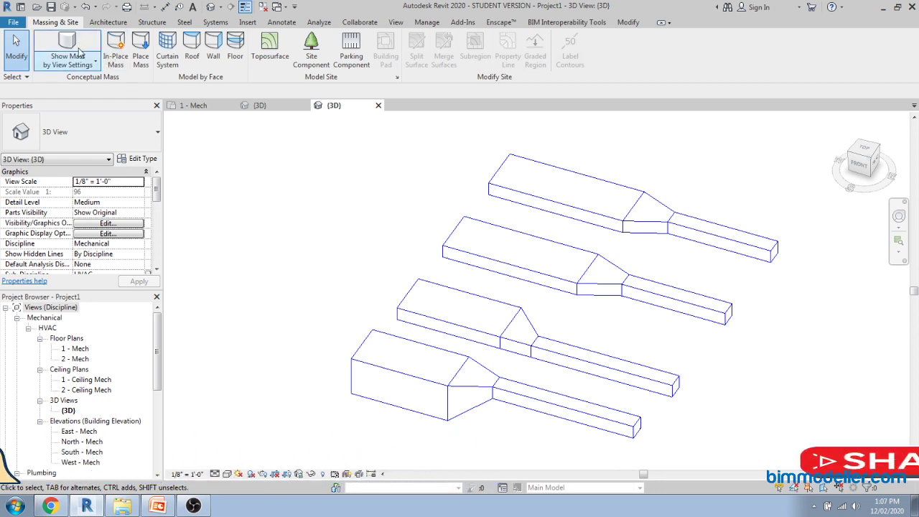
{"action": "middle_click_drag", "start_coordinate": [257, 289], "coordinate": [244, 263]}
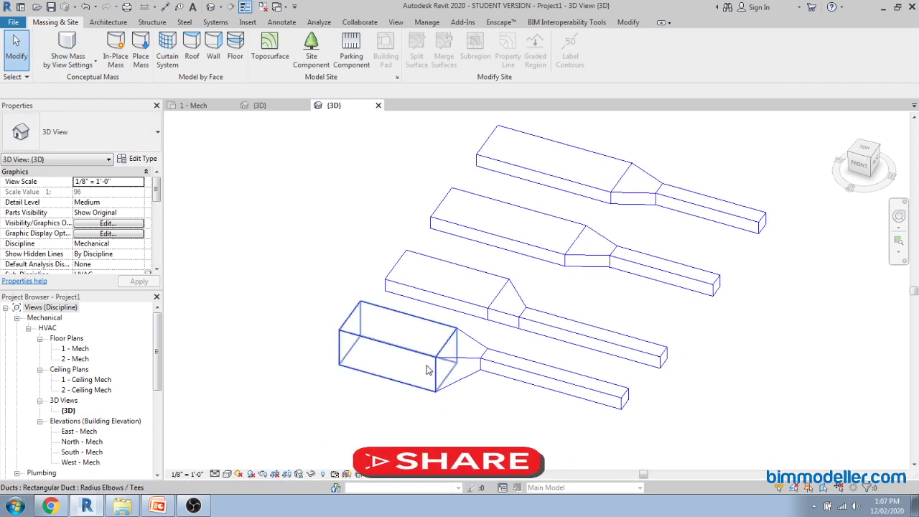
Step: Start a new family and compare the Metric Duct Transition and Metric Generic Model templates
{"action": "left_click", "coordinate": [14, 24]}
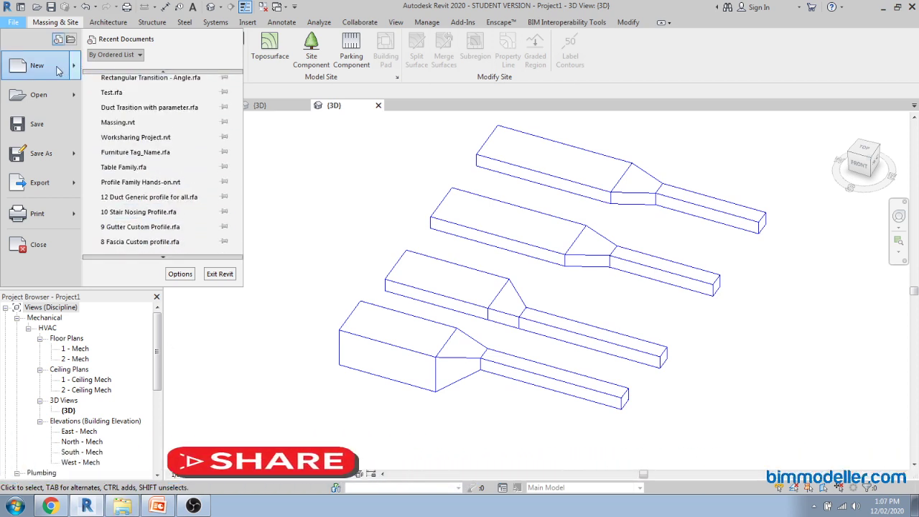
{"action": "left_click", "coordinate": [124, 81]}
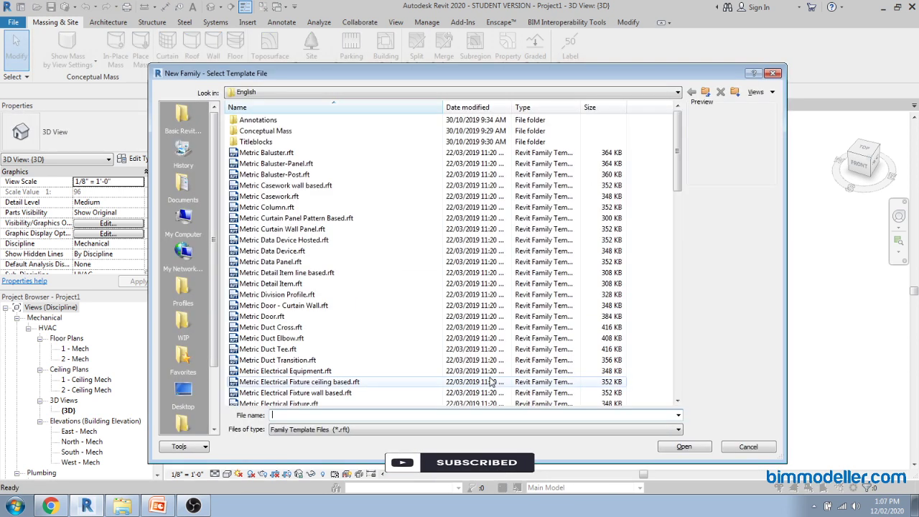
{"action": "left_click", "coordinate": [397, 308]}
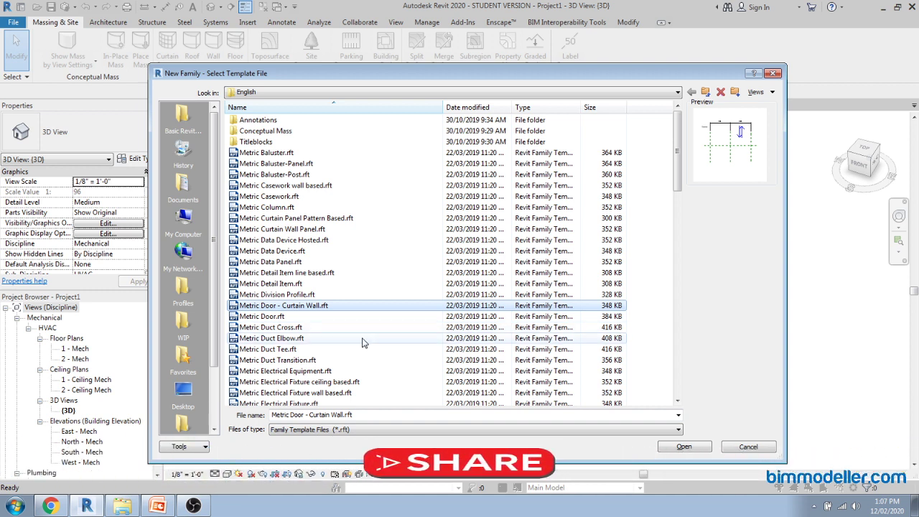
{"action": "left_click", "coordinate": [319, 360]}
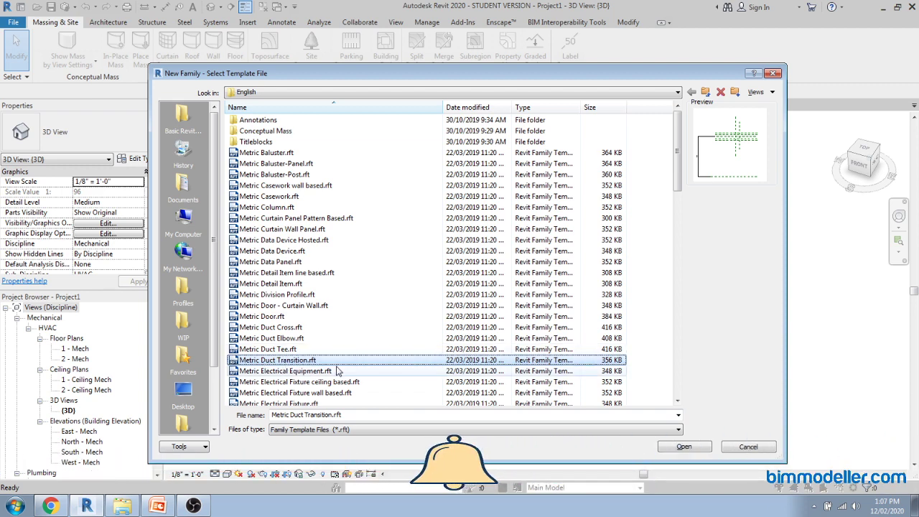
{"action": "scroll", "coordinate": [337, 370], "scroll_direction": "down", "scroll_amount": 3}
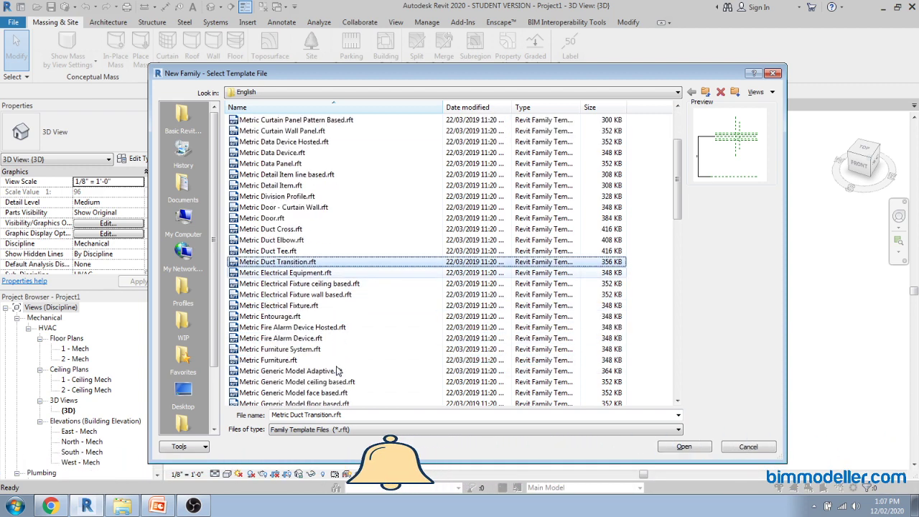
{"action": "scroll", "coordinate": [305, 332], "scroll_direction": "down", "scroll_amount": 4}
{"action": "left_click", "coordinate": [307, 339]}
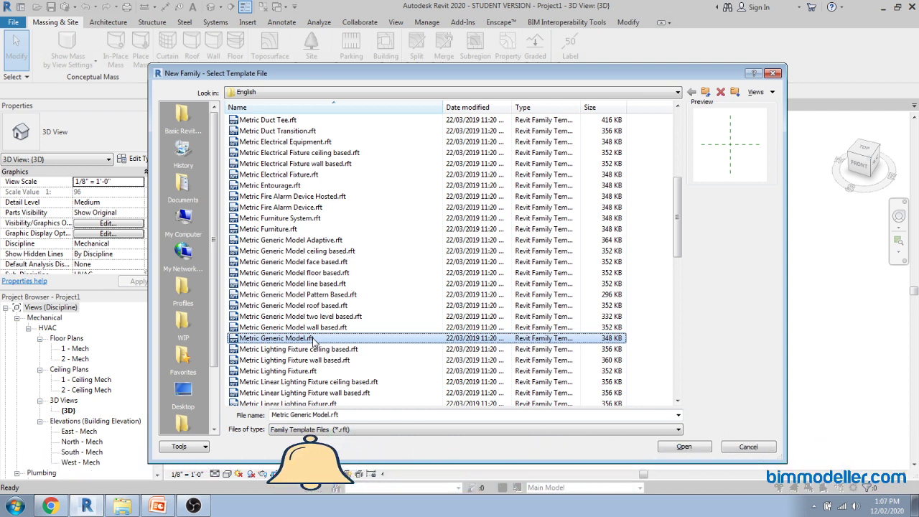
{"action": "scroll", "coordinate": [313, 339], "scroll_direction": "up", "scroll_amount": 3}
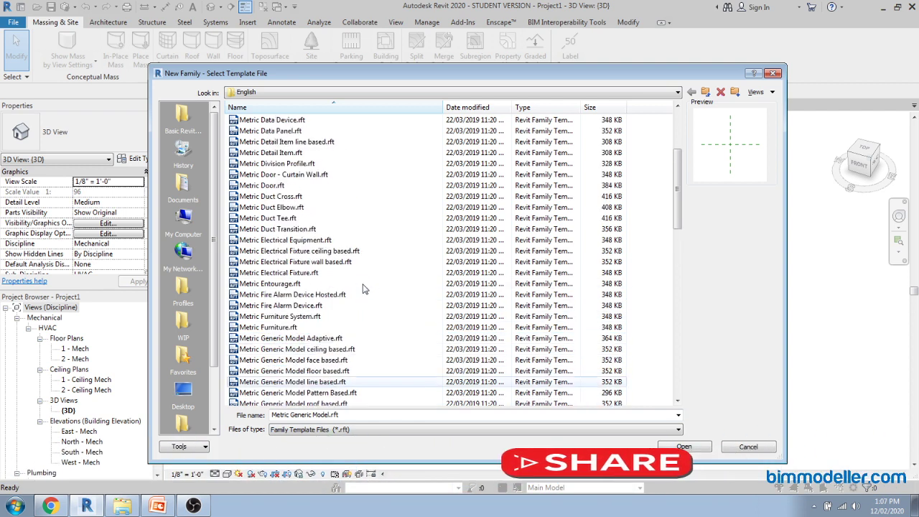
{"action": "left_click", "coordinate": [310, 229]}
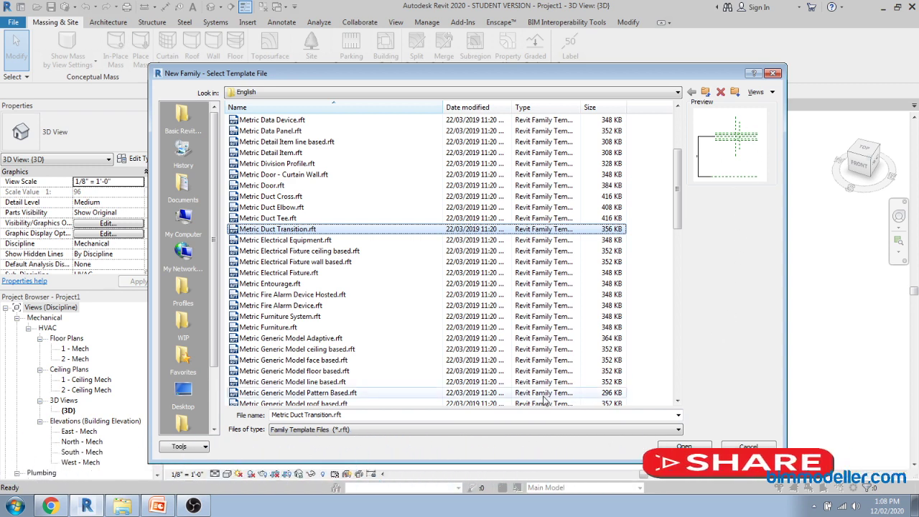
Step: Create the new family from the Metric Generic Model.rft template
{"action": "left_click", "coordinate": [402, 371]}
{"action": "scroll", "coordinate": [381, 371], "scroll_direction": "down", "scroll_amount": 2}
{"action": "left_click", "coordinate": [351, 371]}
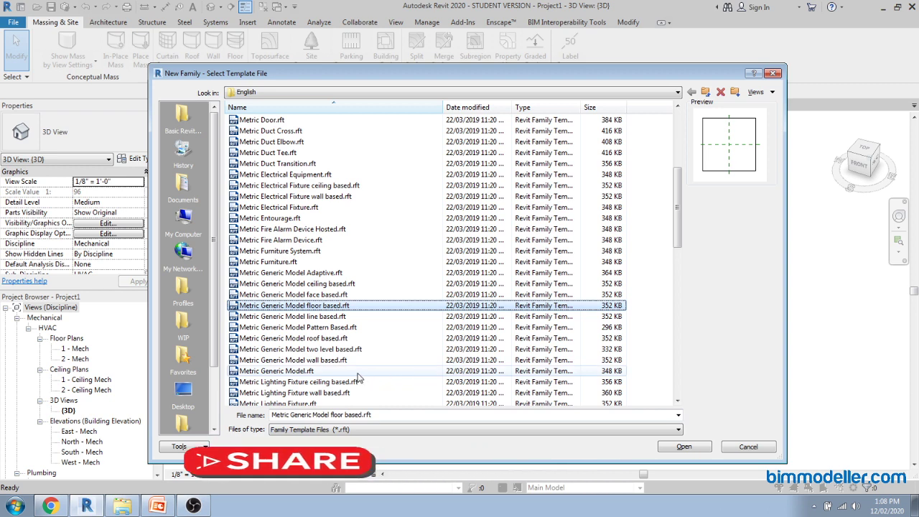
{"action": "left_click", "coordinate": [685, 447]}
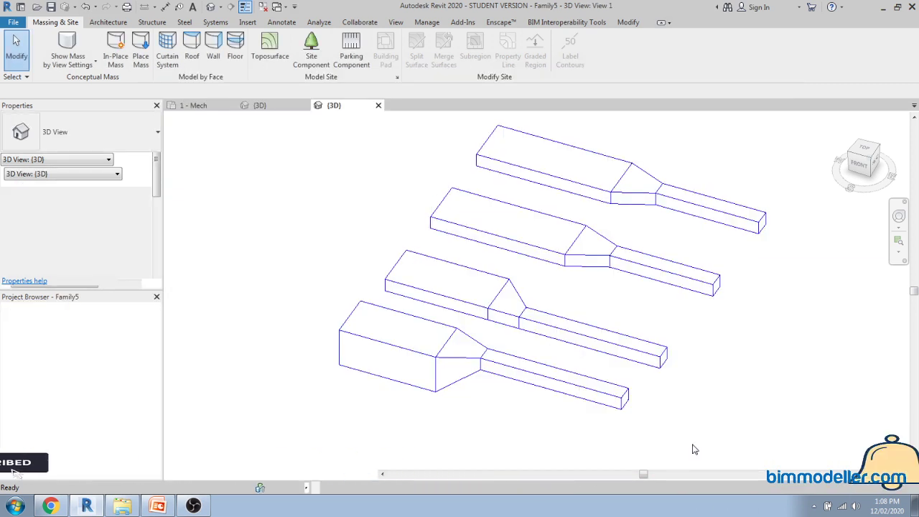
Step: Begin saving the family and name it Rectangular Duct Transition, adapting the file name Rectangular Transition - Angle
{"action": "key", "text": "ctrl+s"}
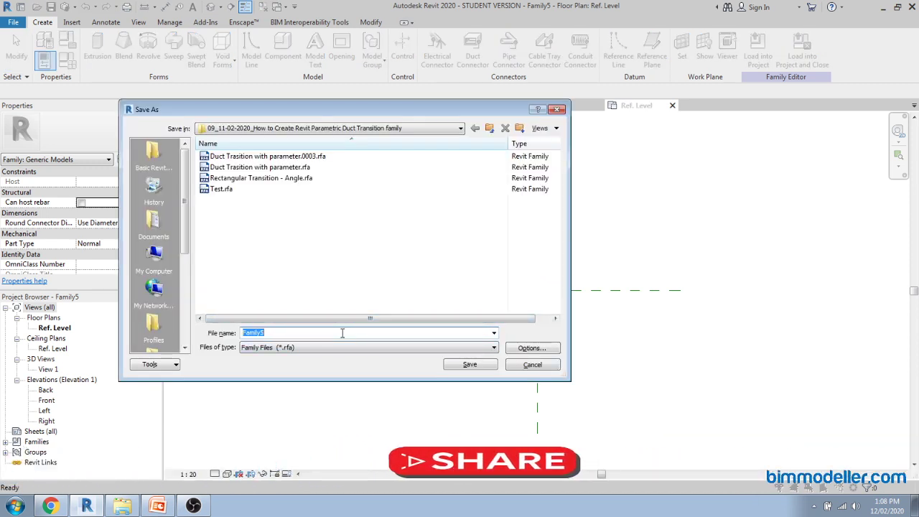
{"action": "type", "text": "Duct"}
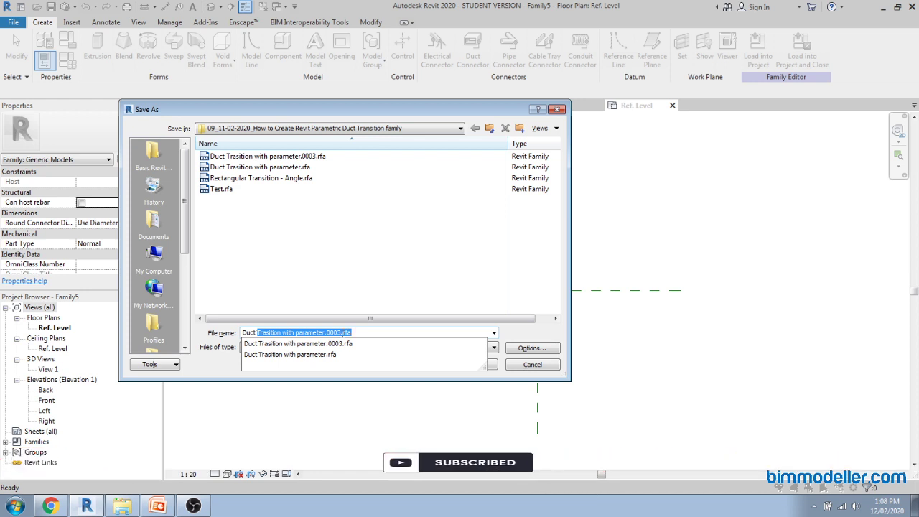
{"action": "left_click", "coordinate": [261, 177]}
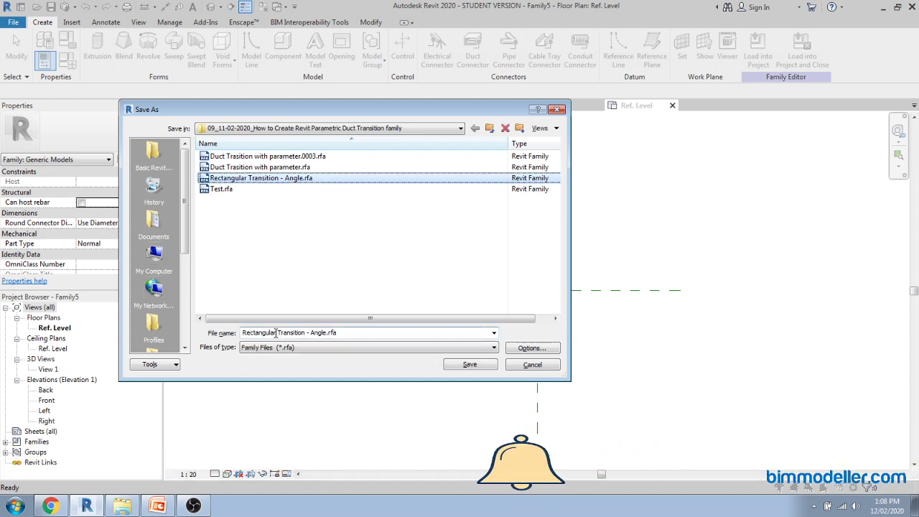
{"action": "left_click_drag", "start_coordinate": [306, 332], "coordinate": [373, 336]}
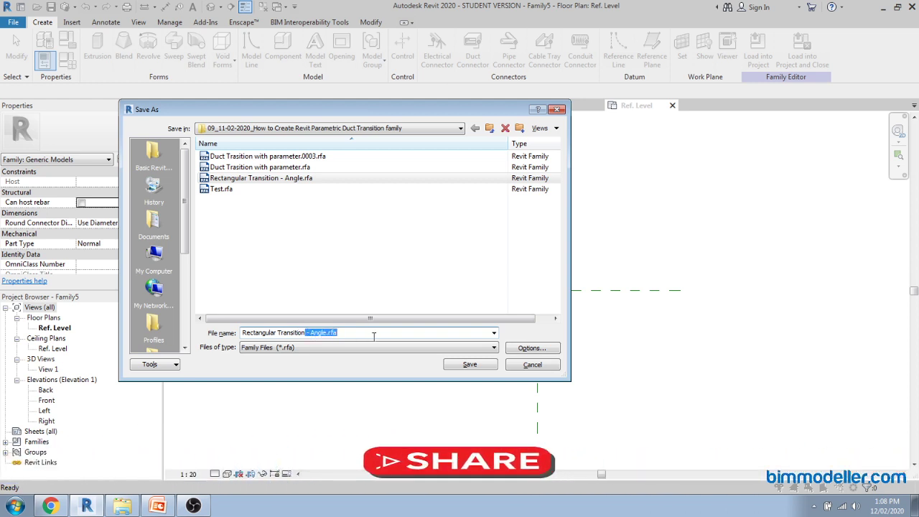
{"action": "key", "text": "Left"}
{"action": "key", "text": "Left"}
{"action": "key", "text": "Left"}
{"action": "key", "text": "Left"}
{"action": "key", "text": "Left"}
{"action": "key", "text": "Left"}
{"action": "key", "text": "Left"}
{"action": "key", "text": "Left"}
{"action": "key", "text": "Left"}
{"action": "key", "text": "Left"}
{"action": "key", "text": "Left"}
{"action": "key", "text": "Left"}
{"action": "key", "text": "Left"}
{"action": "key", "text": "Left"}
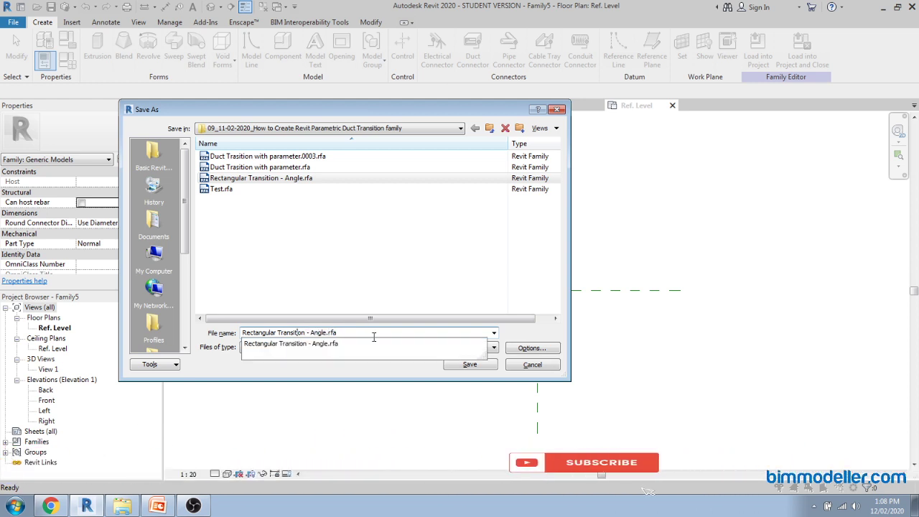
{"action": "key", "text": "Home"}
{"action": "type", "text": "D"}
{"action": "key", "text": "BackSpace"}
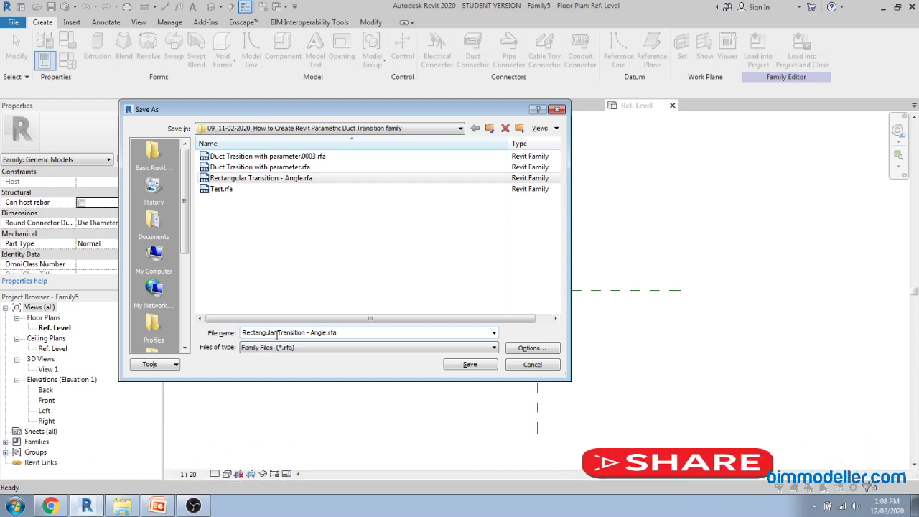
{"action": "type", "text": "Duct"}
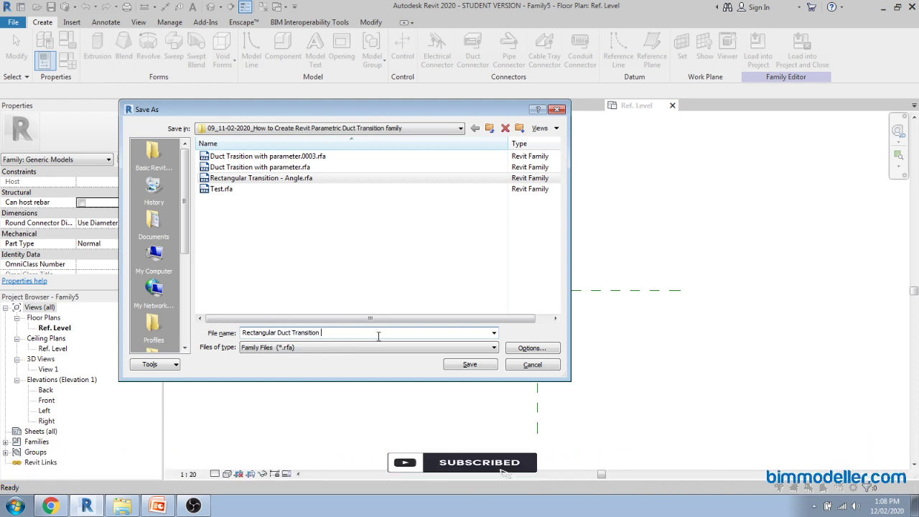
{"action": "left_click", "coordinate": [357, 310]}
{"action": "left_click", "coordinate": [343, 334]}
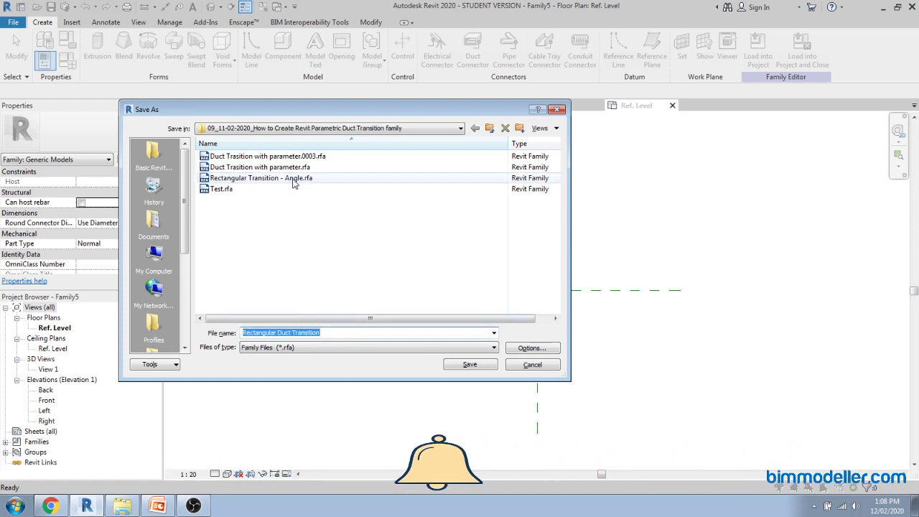
Step: Accept the file save options and save the family in the current folder
{"action": "left_click", "coordinate": [530, 348]}
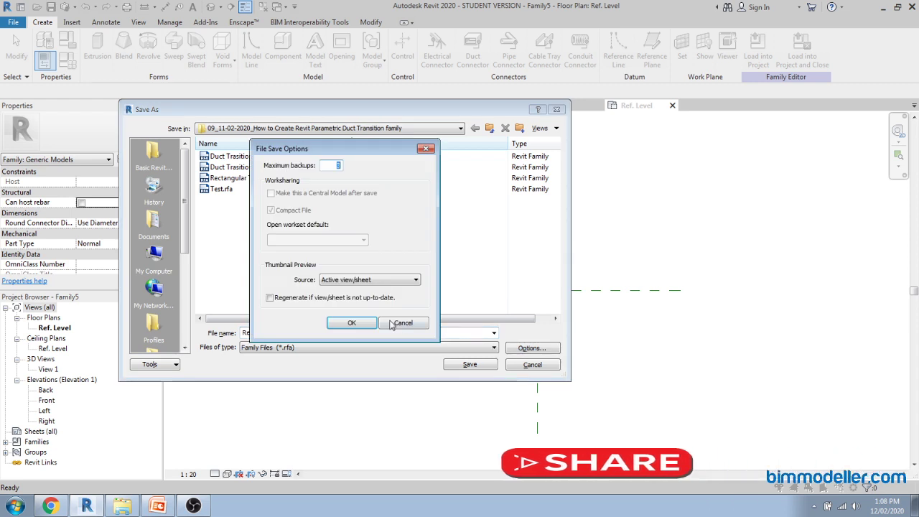
{"action": "left_click", "coordinate": [352, 324]}
{"action": "left_click", "coordinate": [469, 364]}
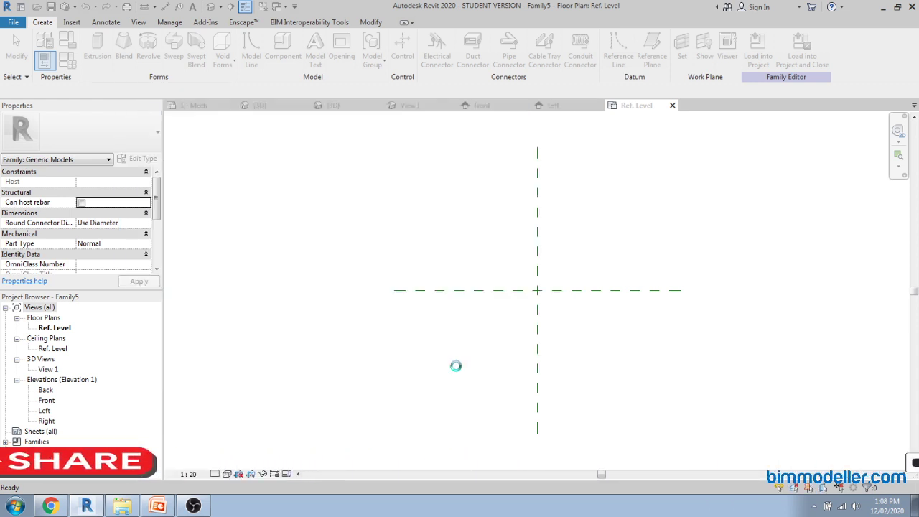
Step: Close the inactive views, look over the project's 3D view and the finished transition family, and return to the Ref. Level plan
{"action": "left_click", "coordinate": [263, 7]}
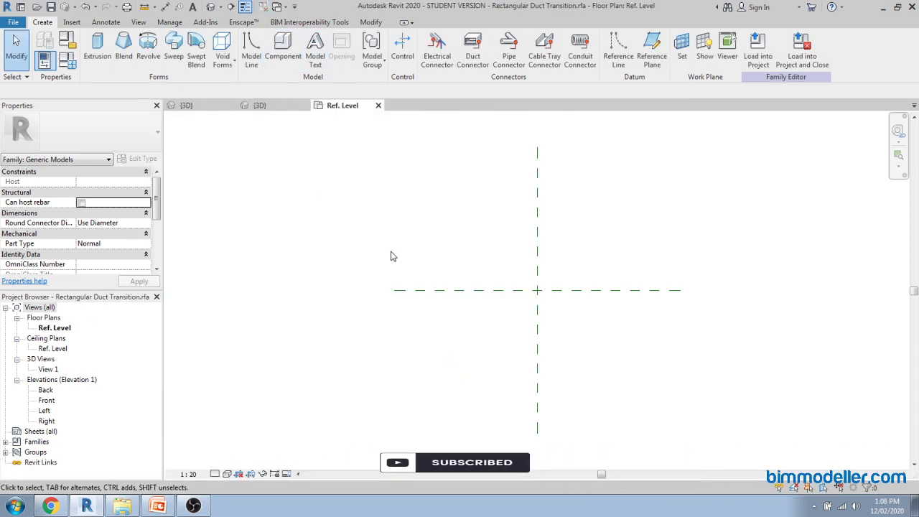
{"action": "left_click", "coordinate": [208, 113]}
{"action": "left_click", "coordinate": [258, 107]}
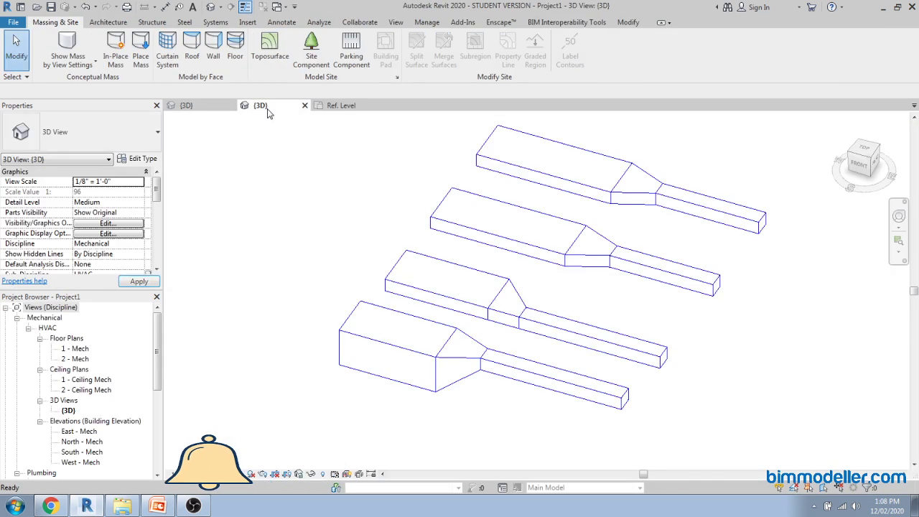
{"action": "left_click", "coordinate": [206, 109]}
{"action": "left_click", "coordinate": [341, 105]}
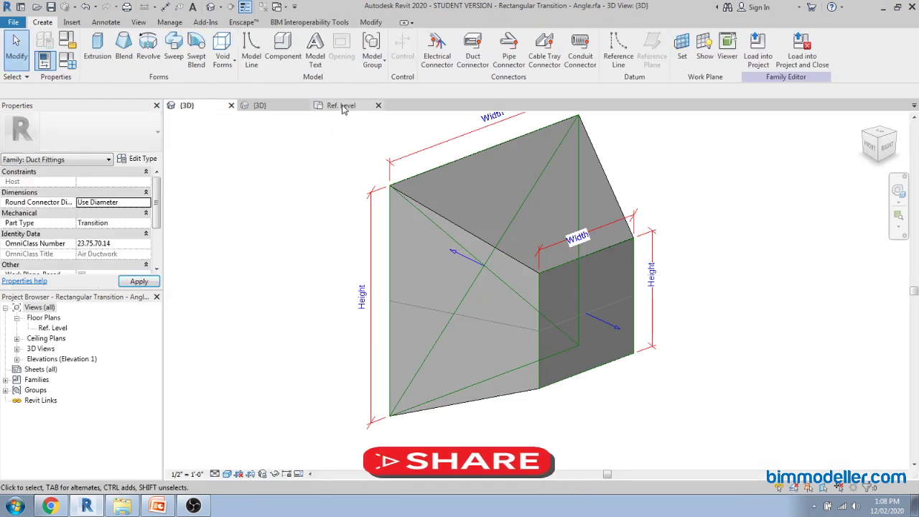
Step: Examine the two default reference planes and their intersection in the Ref. Level plan
{"action": "scroll", "coordinate": [373, 253], "scroll_direction": "down", "scroll_amount": 3}
{"action": "scroll", "coordinate": [471, 280], "scroll_direction": "up", "scroll_amount": 3}
{"action": "middle_click_drag", "start_coordinate": [447, 278], "coordinate": [531, 302]}
{"action": "left_click_drag", "start_coordinate": [538, 308], "coordinate": [424, 223]}
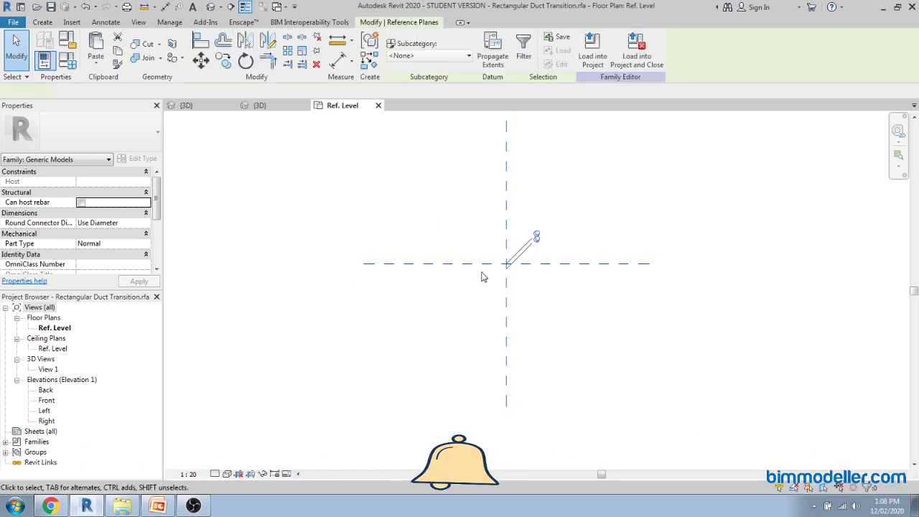
{"action": "left_click", "coordinate": [557, 298]}
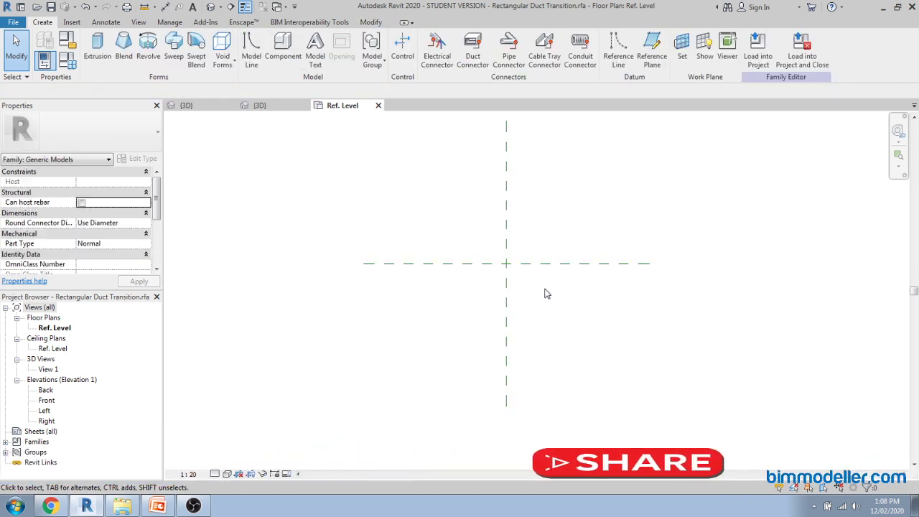
{"action": "left_click_drag", "start_coordinate": [487, 262], "coordinate": [487, 262]}
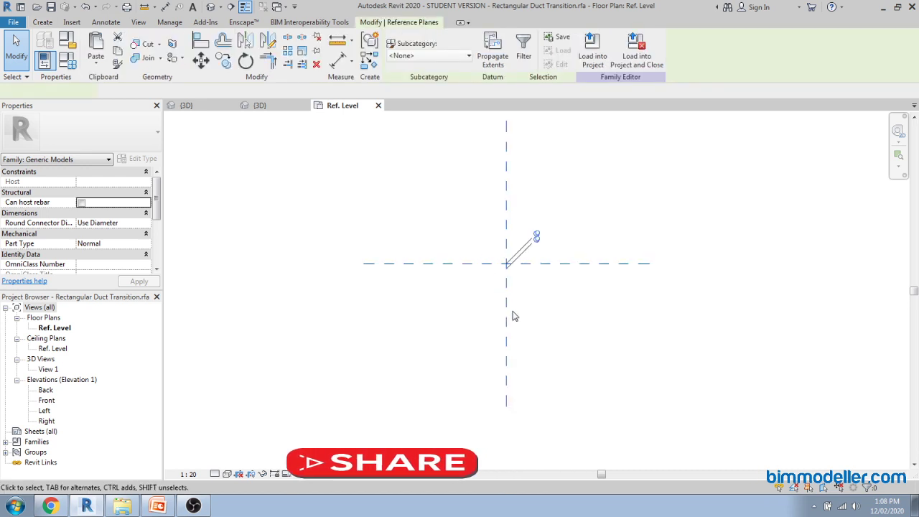
{"action": "left_click", "coordinate": [537, 304]}
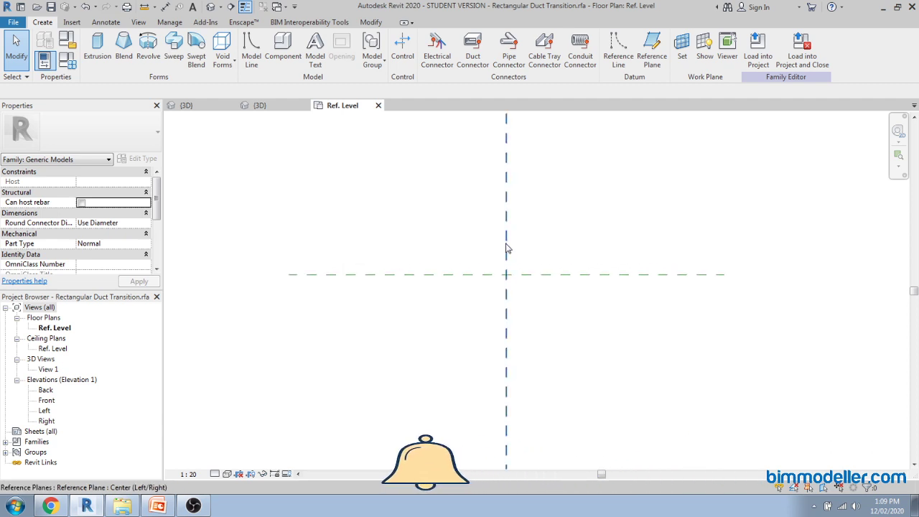
{"action": "left_click_drag", "start_coordinate": [531, 296], "coordinate": [499, 268]}
{"action": "left_click", "coordinate": [529, 313]}
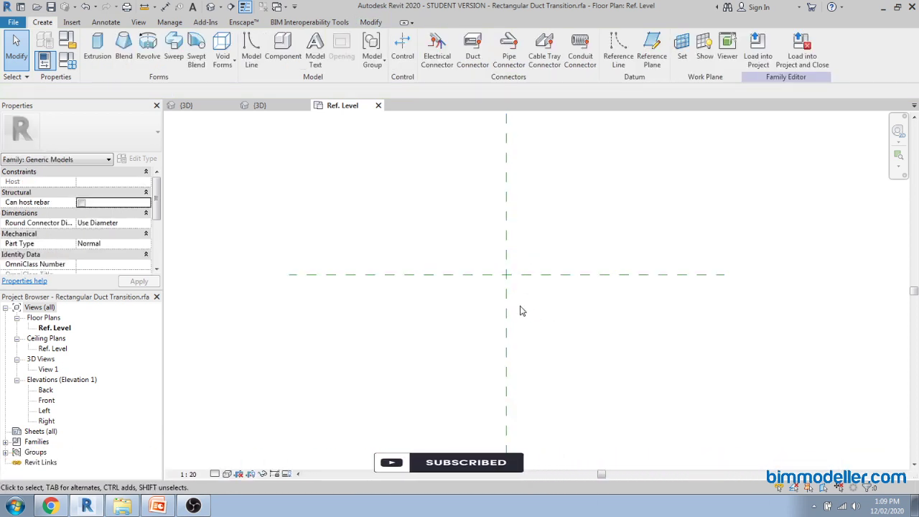
Step: Check the family's parameters, and set its category to Duct Fittings with the part type Transition
{"action": "left_click", "coordinate": [69, 61]}
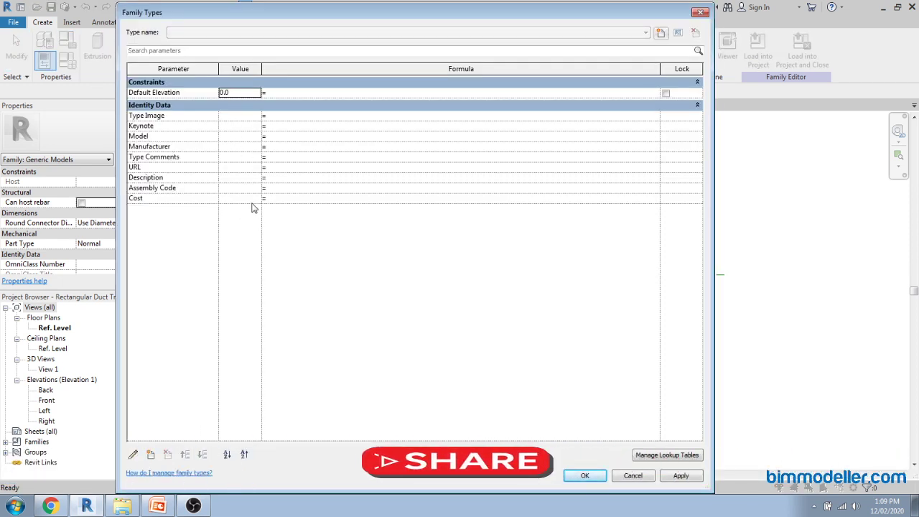
{"action": "key", "text": "Escape"}
{"action": "left_click", "coordinate": [69, 43]}
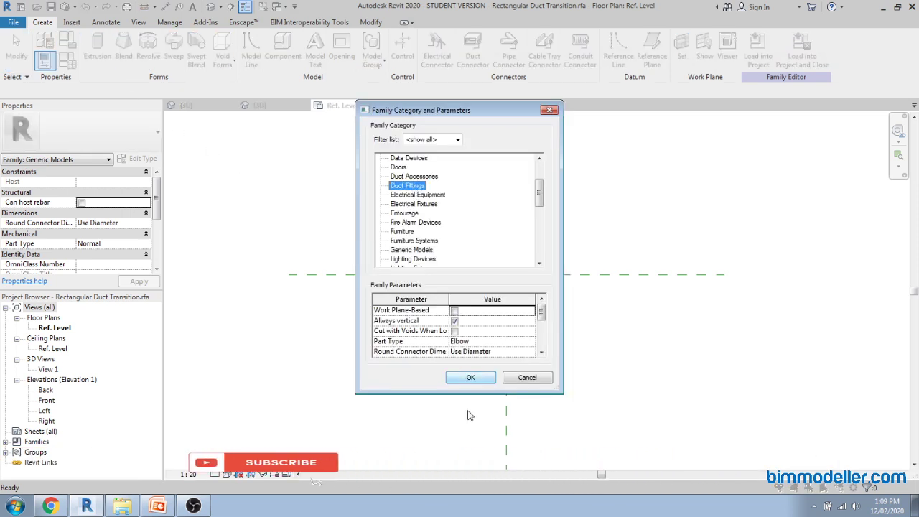
{"action": "left_click", "coordinate": [530, 343]}
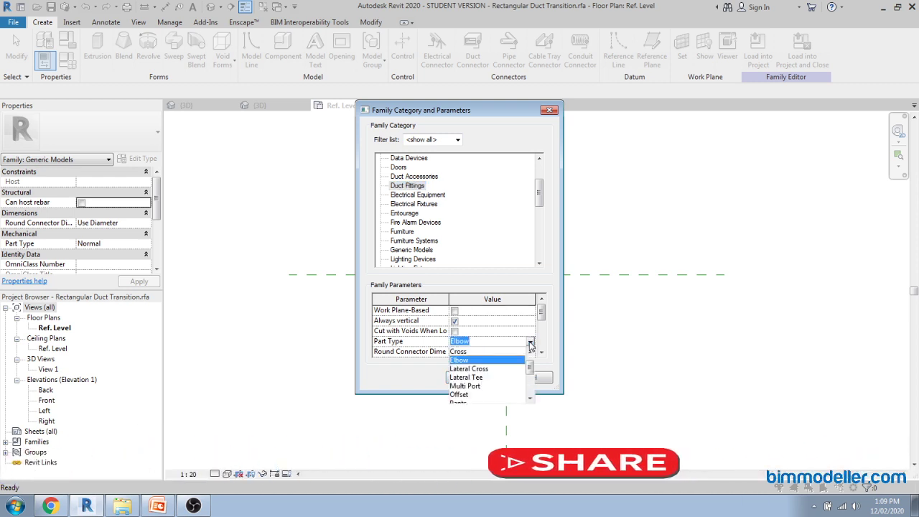
{"action": "type", "text": "Transition"}
{"action": "left_click", "coordinate": [504, 353]}
{"action": "left_click", "coordinate": [470, 379]}
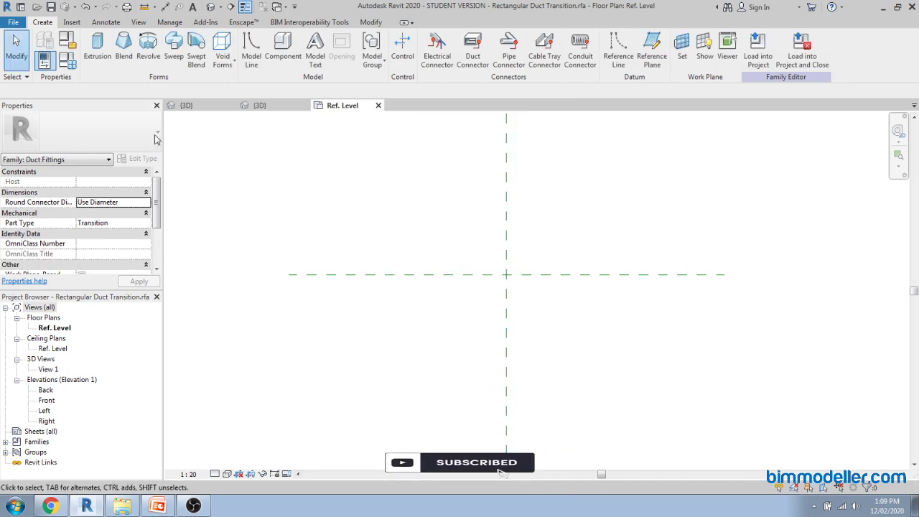
Step: Review the OffsetHeight and OffsetWidth dimension parameters in the family types and close the list
{"action": "left_click", "coordinate": [69, 62]}
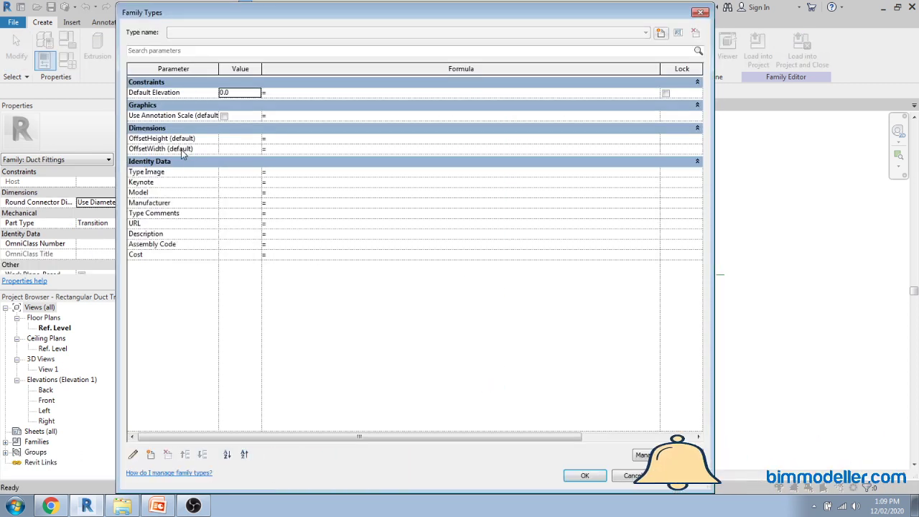
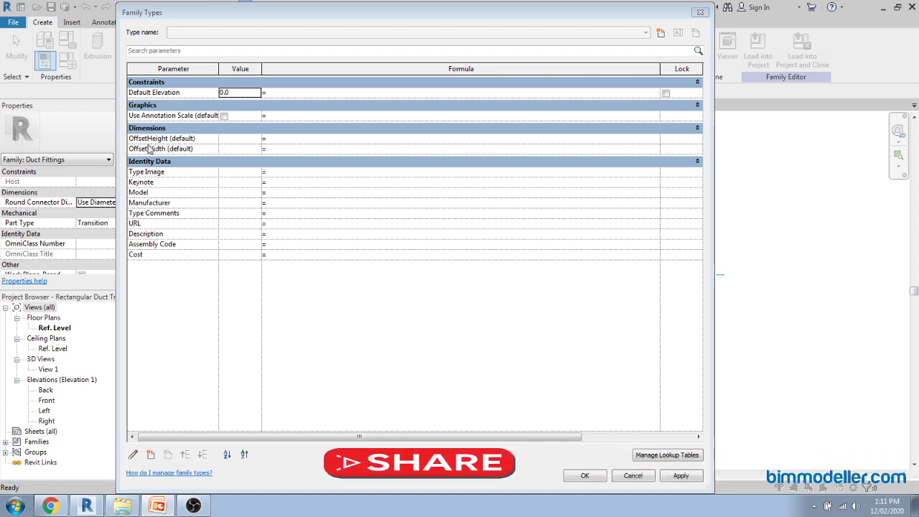
{"action": "left_click", "coordinate": [579, 476]}
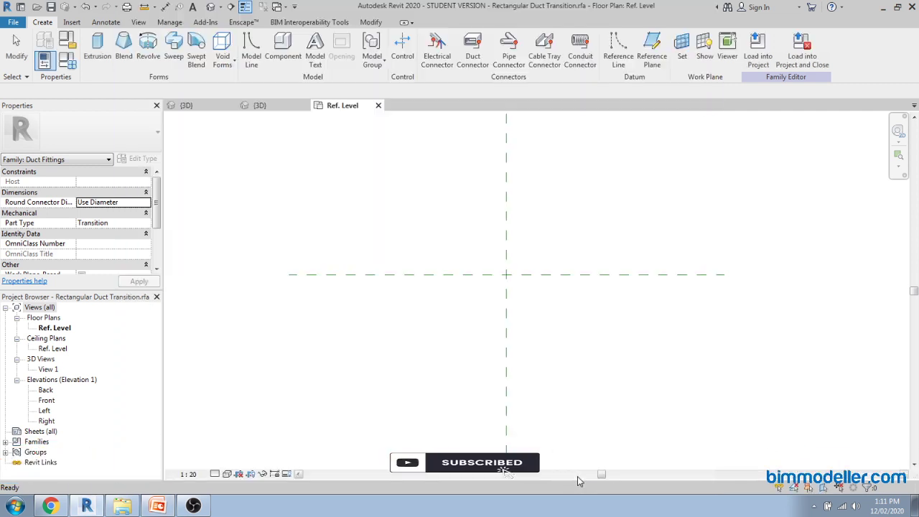
Step: Examine the crossing reference planes together with their properties and the family's Duct Fittings properties in the Ref. Level plan
{"action": "left_click", "coordinate": [64, 49]}
{"action": "key", "text": "Escape"}
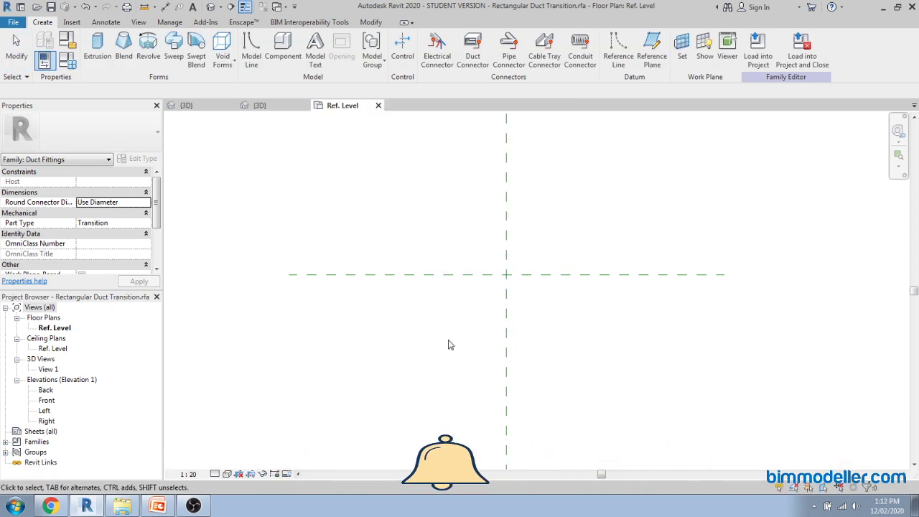
{"action": "left_click_drag", "start_coordinate": [522, 298], "coordinate": [484, 273]}
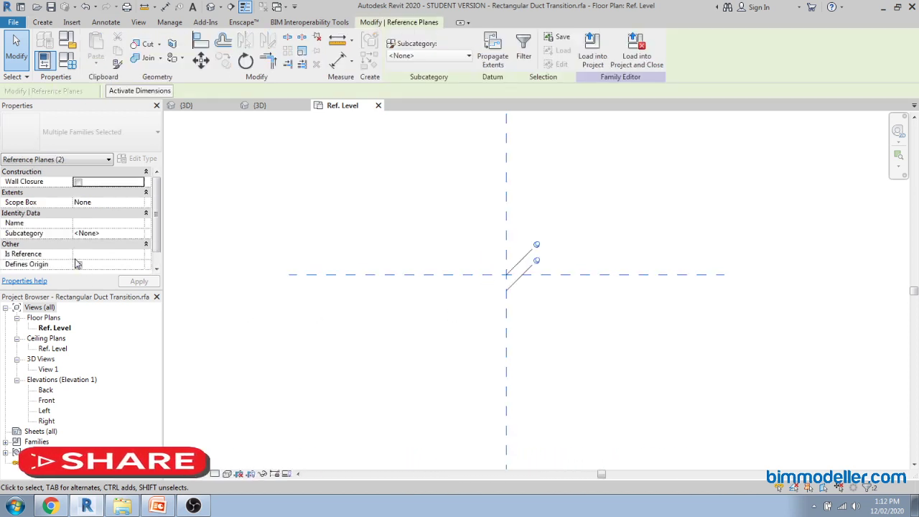
{"action": "left_click", "coordinate": [219, 296]}
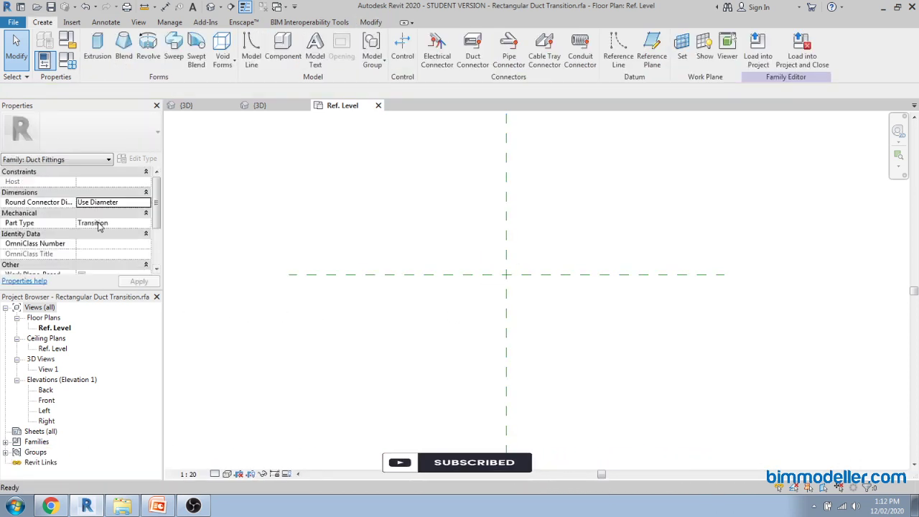
{"action": "scroll", "coordinate": [138, 224], "scroll_direction": "down", "scroll_amount": 3}
{"action": "scroll", "coordinate": [139, 224], "scroll_direction": "up", "scroll_amount": 3}
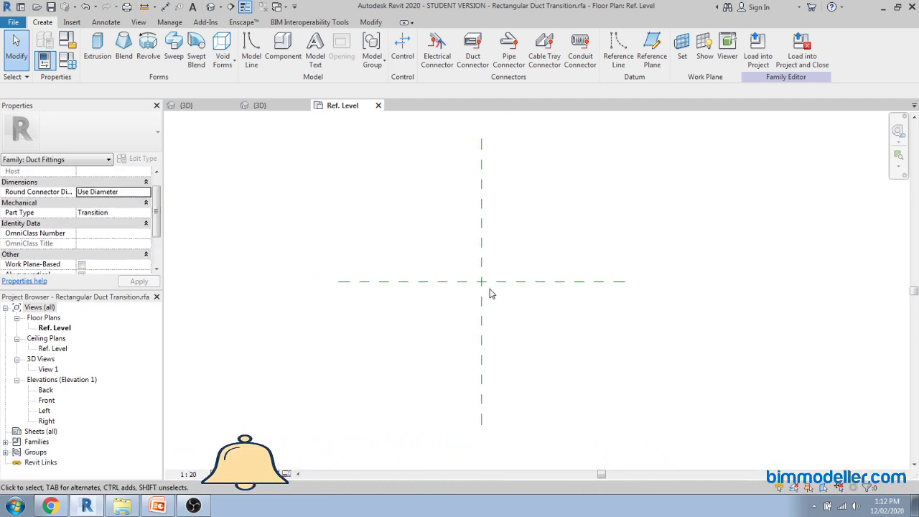
{"action": "scroll", "coordinate": [478, 280], "scroll_direction": "up", "scroll_amount": 2}
{"action": "left_click_drag", "start_coordinate": [501, 299], "coordinate": [456, 266]}
{"action": "left_click", "coordinate": [527, 343]}
{"action": "scroll", "coordinate": [521, 300], "scroll_direction": "down", "scroll_amount": 2}
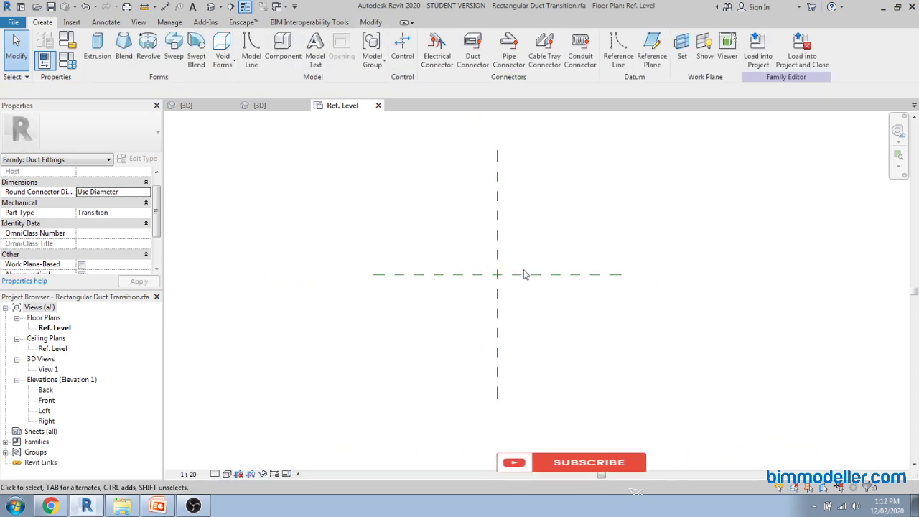
Step: Open Paint and sketch a black outline of a duct transition that tapers from a tall end to a shorter end
{"action": "key", "text": "super"}
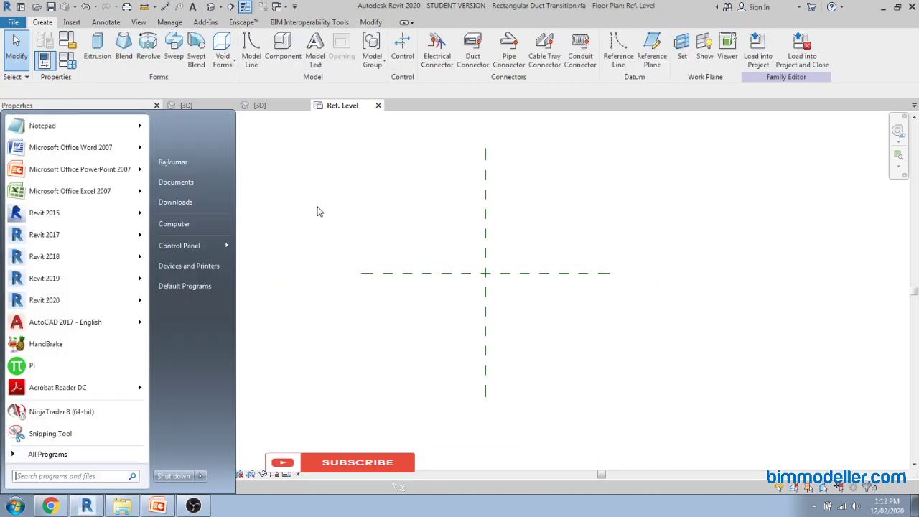
{"action": "type", "text": "p"}
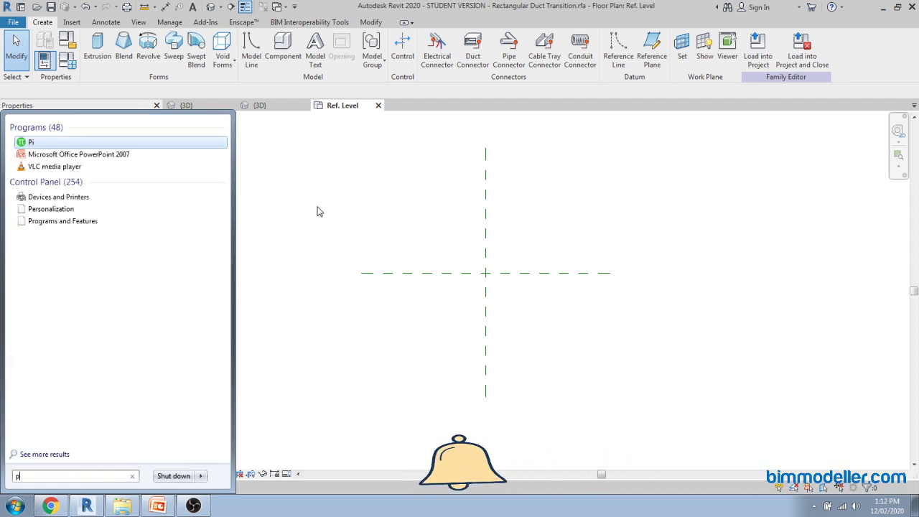
{"action": "type", "text": "aint"}
{"action": "key", "text": "Return"}
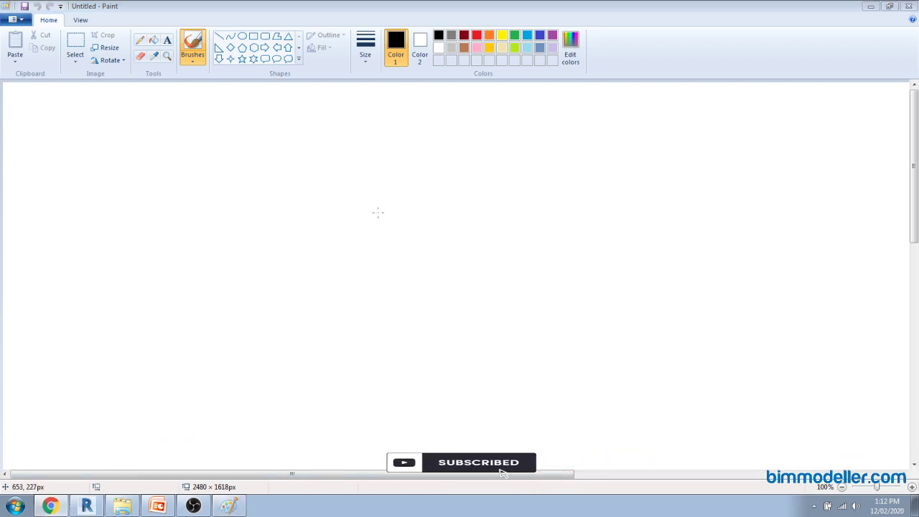
{"action": "left_click_drag", "start_coordinate": [377, 204], "coordinate": [377, 321]}
{"action": "left_click_drag", "start_coordinate": [377, 204], "coordinate": [537, 238]}
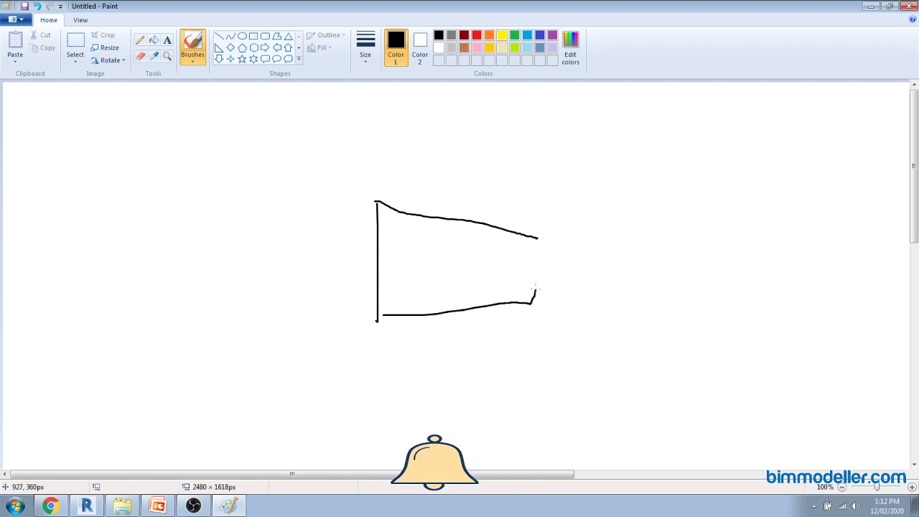
{"action": "left_click_drag", "start_coordinate": [535, 288], "coordinate": [538, 238]}
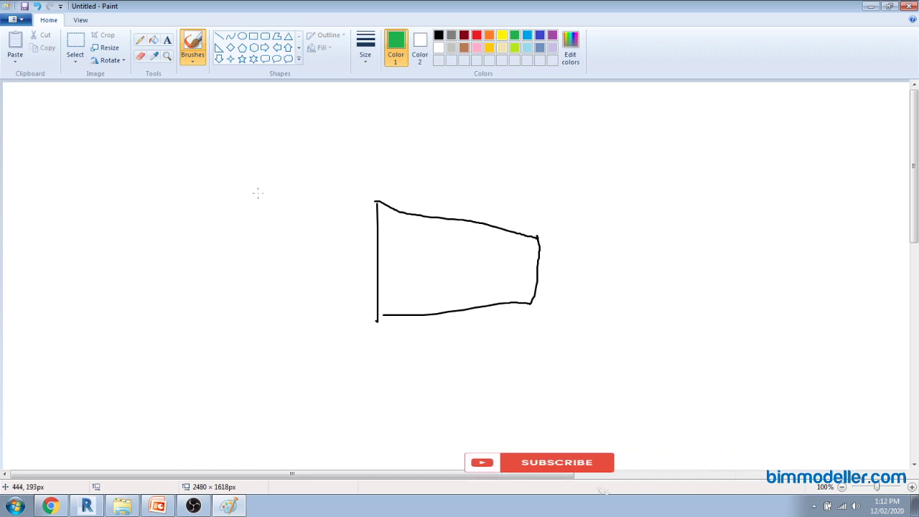
Step: Draw green dashed lines along the wide end's upper edge, lower edge and centre, with a green bracket spanning that end
{"action": "left_click_drag", "start_coordinate": [191, 196], "coordinate": [561, 204]}
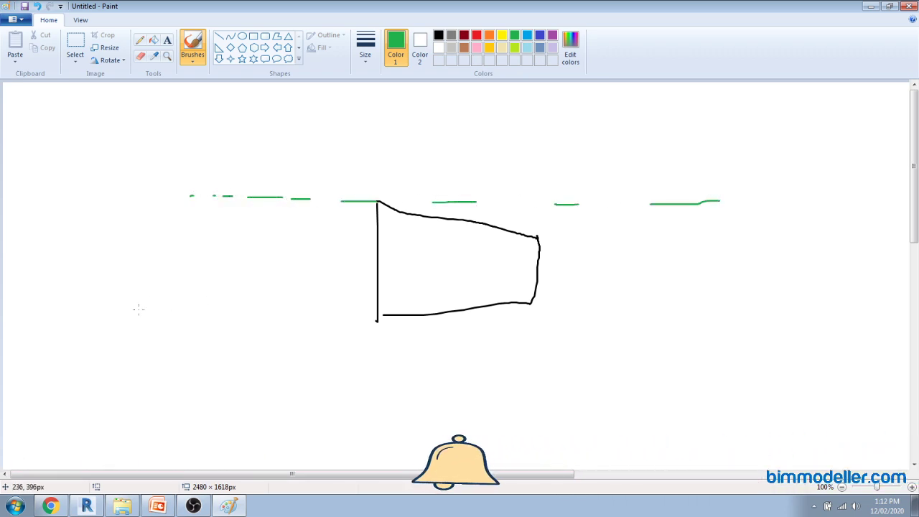
{"action": "left_click_drag", "start_coordinate": [187, 320], "coordinate": [851, 325]}
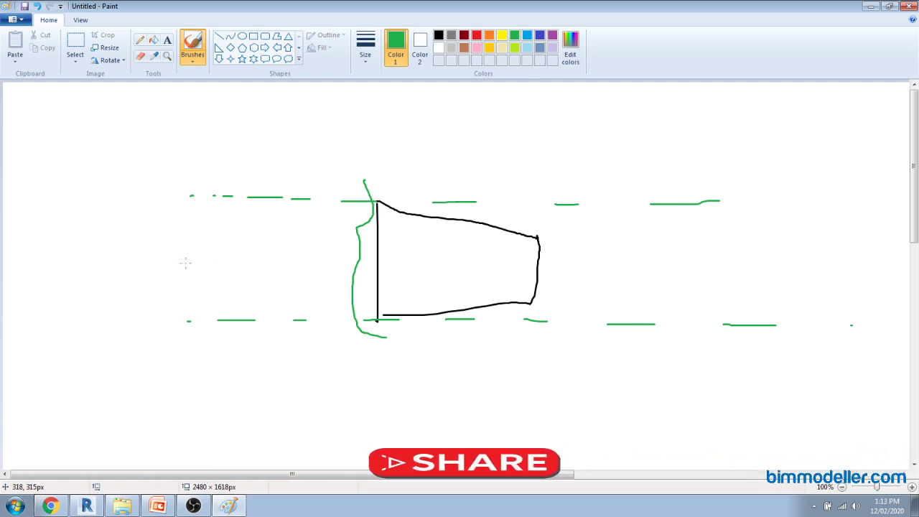
{"action": "left_click_drag", "start_coordinate": [359, 282], "coordinate": [376, 282]}
{"action": "left_click_drag", "start_coordinate": [454, 284], "coordinate": [528, 283]}
{"action": "left_click_drag", "start_coordinate": [563, 280], "coordinate": [655, 275]}
{"action": "left_click_drag", "start_coordinate": [687, 275], "coordinate": [707, 275]}
{"action": "left_click_drag", "start_coordinate": [728, 278], "coordinate": [734, 278]}
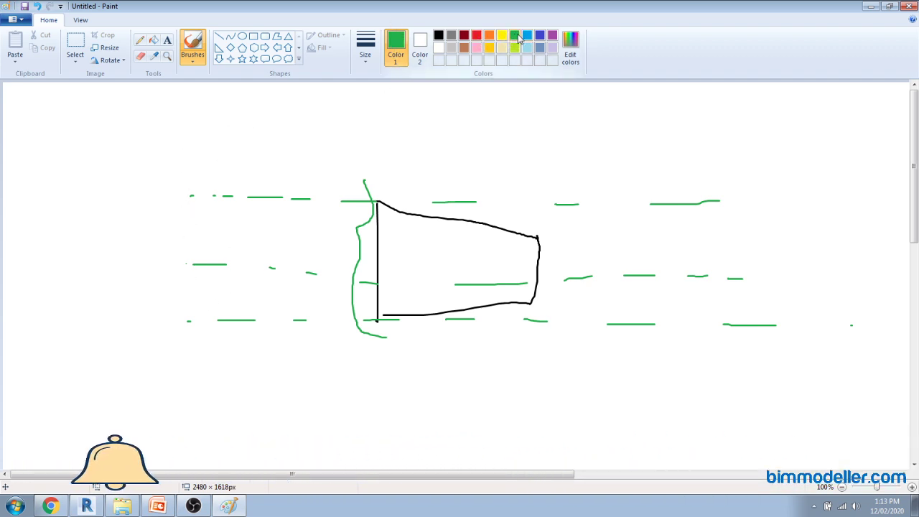
Step: Draw blue dashed lines across the sketch at the upper and lower edges of the transition's narrow end
{"action": "left_click", "coordinate": [539, 35]}
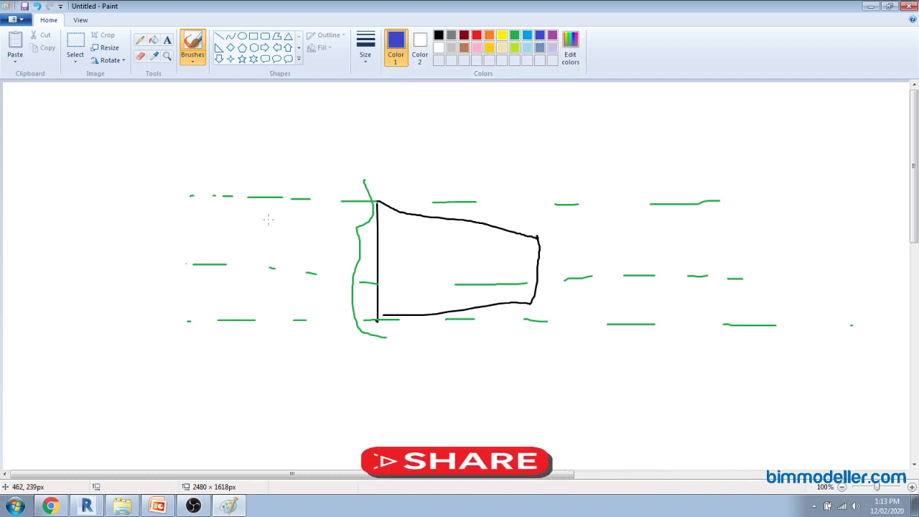
{"action": "left_click_drag", "start_coordinate": [192, 228], "coordinate": [196, 227]}
{"action": "left_click_drag", "start_coordinate": [234, 228], "coordinate": [249, 228]}
{"action": "left_click_drag", "start_coordinate": [279, 230], "coordinate": [310, 230]}
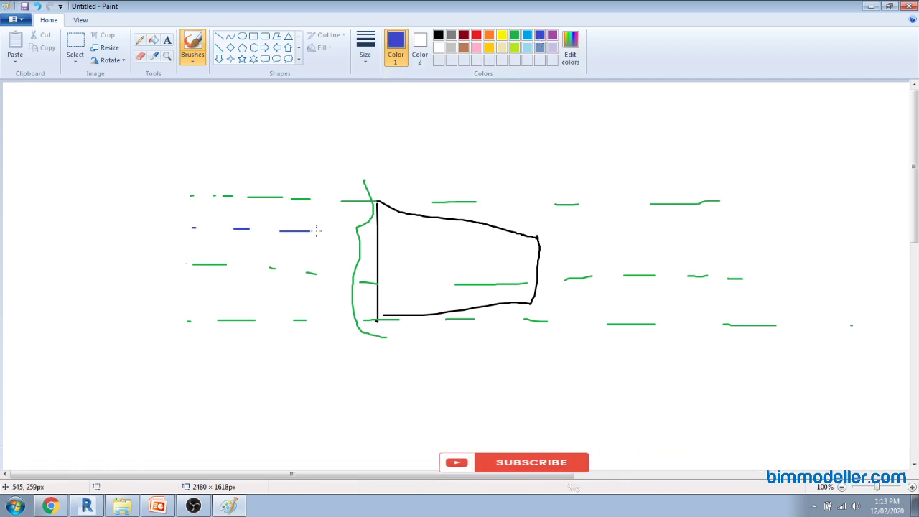
{"action": "left_click_drag", "start_coordinate": [674, 237], "coordinate": [684, 237]}
{"action": "left_click", "coordinate": [726, 235]}
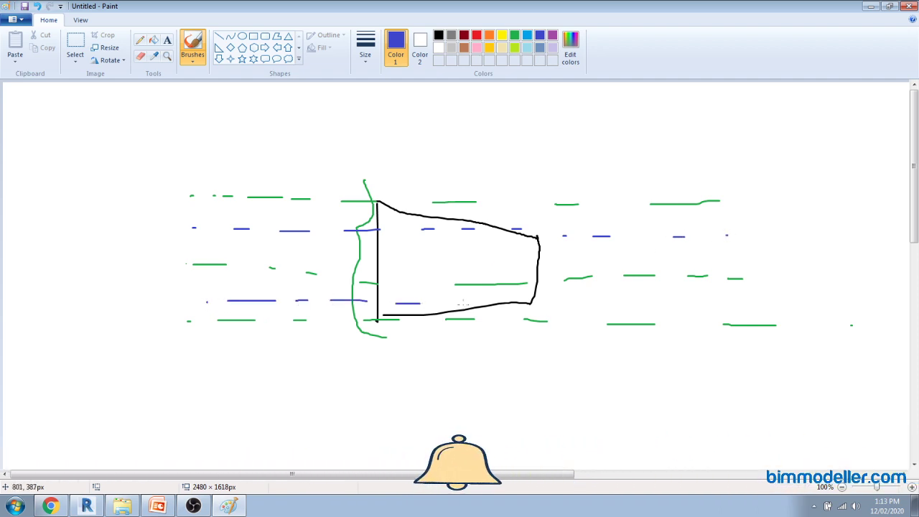
{"action": "left_click_drag", "start_coordinate": [552, 306], "coordinate": [562, 305]}
{"action": "left_click_drag", "start_coordinate": [598, 303], "coordinate": [688, 298]}
{"action": "left_click", "coordinate": [717, 300]}
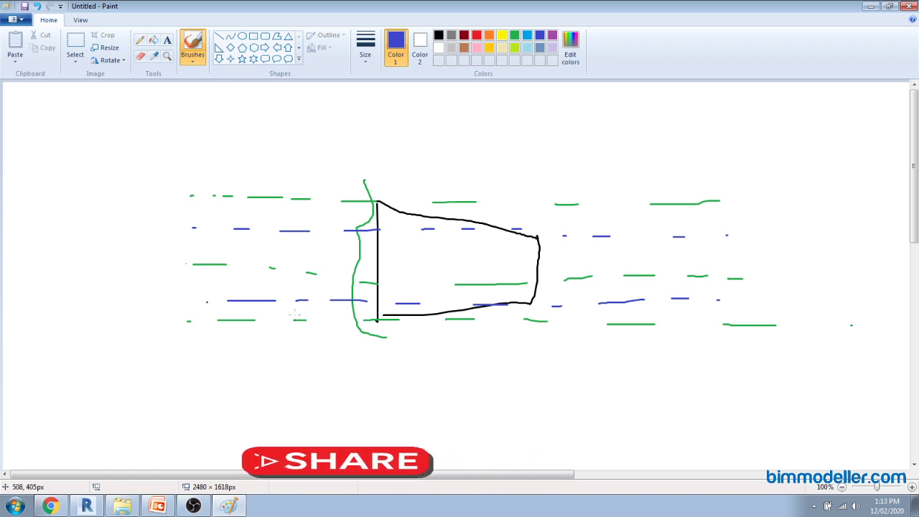
Step: Switch to Revit, inspect the duct transitions in the Project1 3D view from several angles, and return to the Ref. Level plan
{"action": "left_click", "coordinate": [89, 505]}
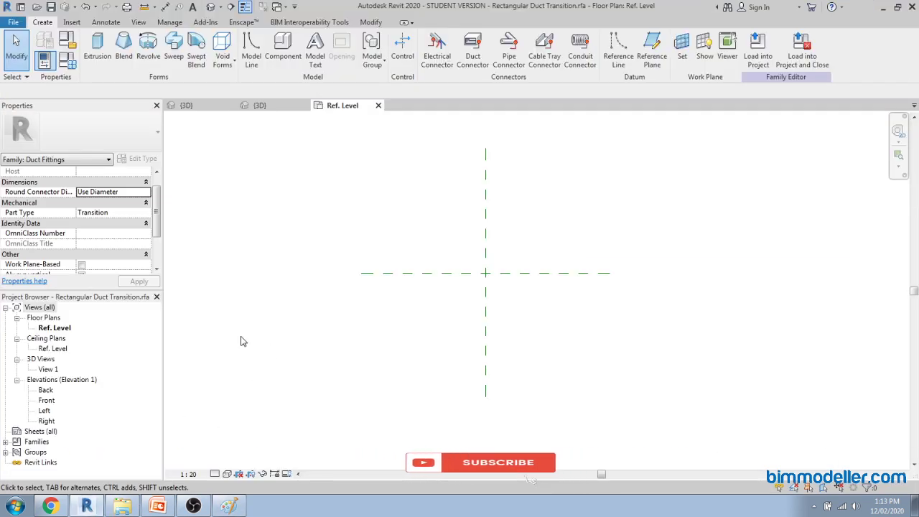
{"action": "left_click", "coordinate": [209, 107]}
{"action": "left_click", "coordinate": [259, 105]}
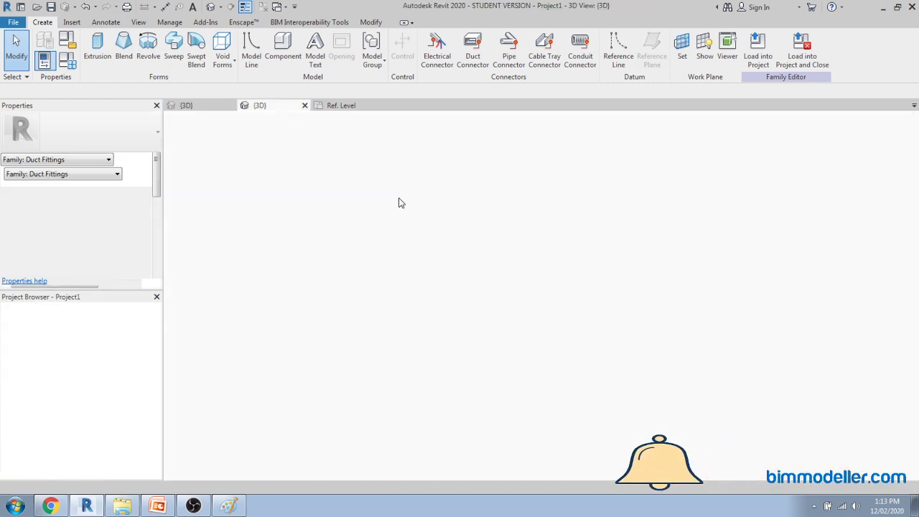
{"action": "scroll", "coordinate": [466, 355], "scroll_direction": "up", "scroll_amount": 2}
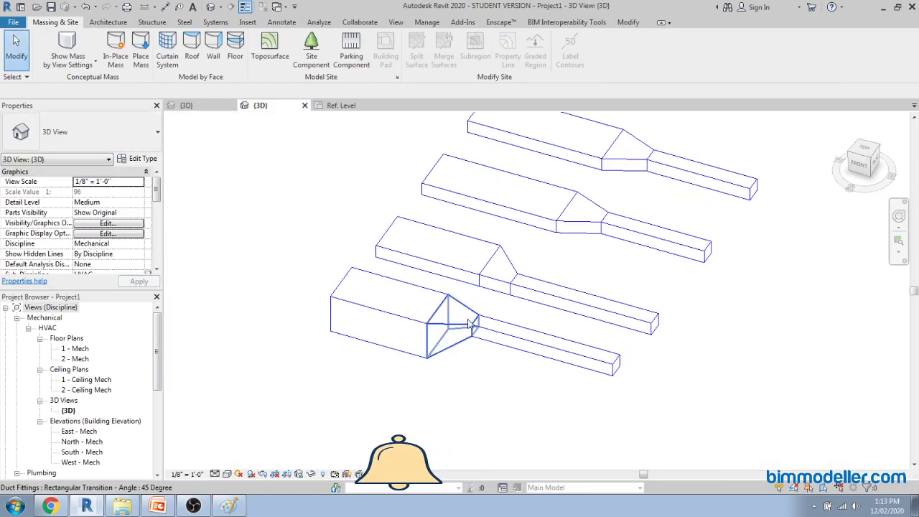
{"action": "mouse_move", "coordinate": [470, 323]}
{"action": "middle_mouse_down", "text": "shift"}
{"action": "mouse_move", "coordinate": [463, 373]}
{"action": "mouse_move", "coordinate": [463, 323]}
{"action": "middle_mouse_up", "text": "shift"}
{"action": "scroll", "coordinate": [463, 323], "scroll_direction": "up", "scroll_amount": 4}
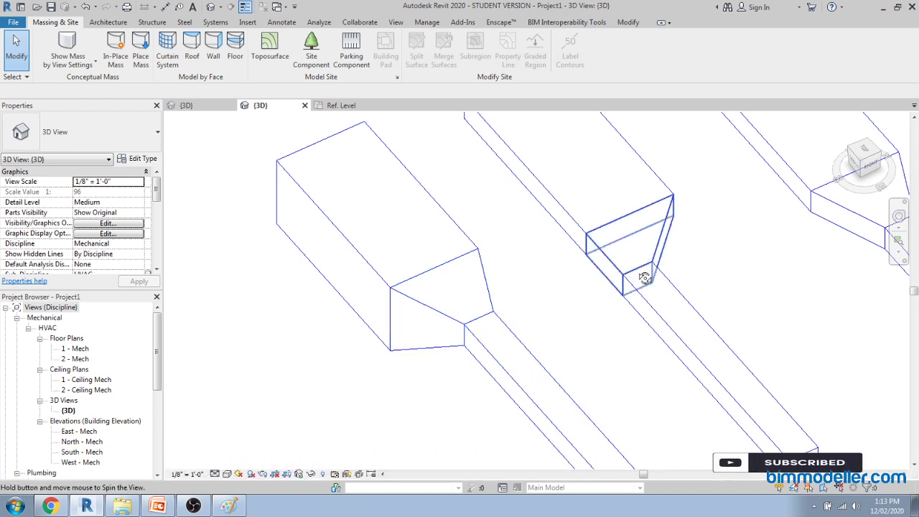
{"action": "middle_click_drag", "start_coordinate": [632, 277], "coordinate": [402, 338], "text": "shift"}
{"action": "left_click", "coordinate": [340, 105]}
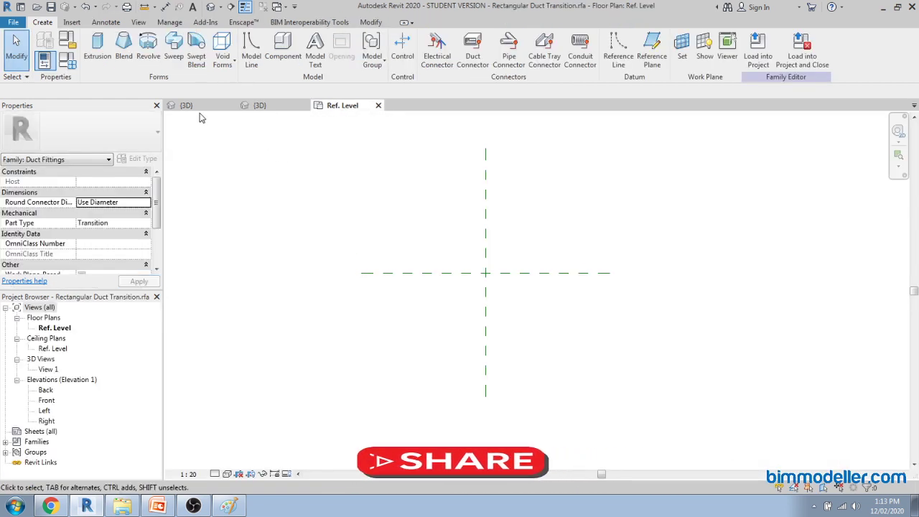
Step: Switch to Paint and add a blue dashed centre line for the narrow end, with a blue bracket spanning its edge lines
{"action": "left_click", "coordinate": [228, 505]}
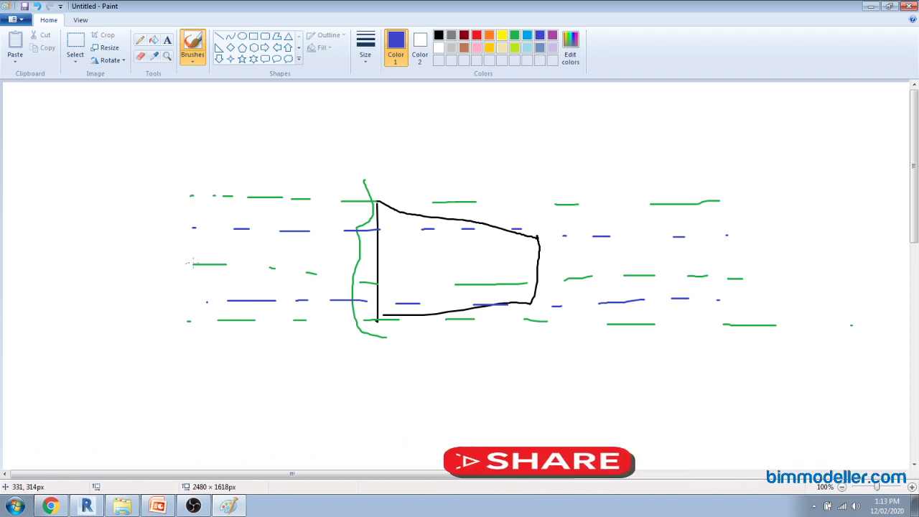
{"action": "left_click_drag", "start_coordinate": [425, 271], "coordinate": [438, 272]}
{"action": "left_click_drag", "start_coordinate": [494, 273], "coordinate": [578, 274]}
{"action": "left_click_drag", "start_coordinate": [617, 275], "coordinate": [690, 276]}
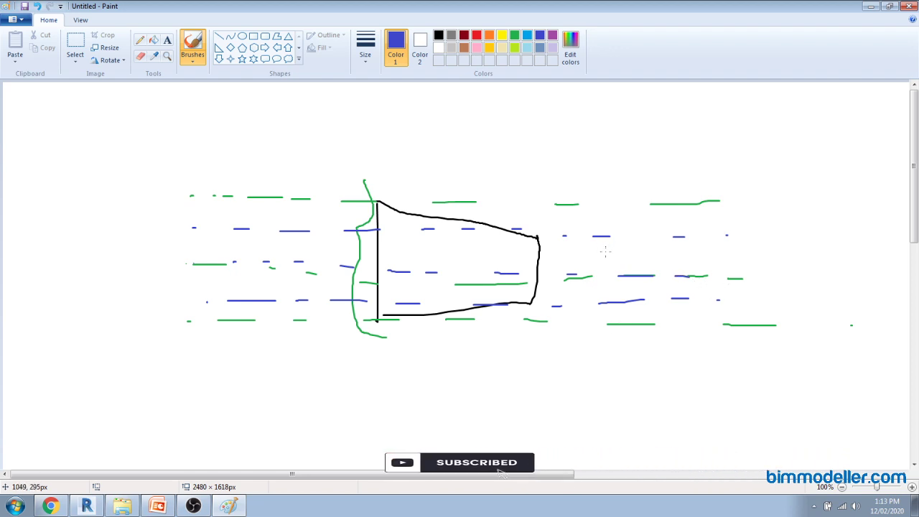
{"action": "left_click_drag", "start_coordinate": [595, 227], "coordinate": [598, 310]}
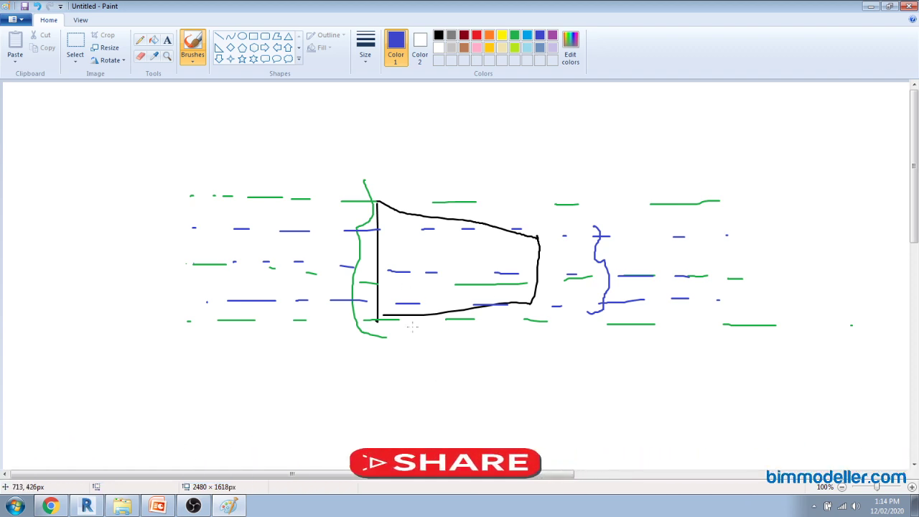
Step: Draw a red dashed horizontal level line well below the transition sketch
{"action": "scroll", "coordinate": [414, 262], "scroll_direction": "down", "scroll_amount": 2, "text": "ctrl"}
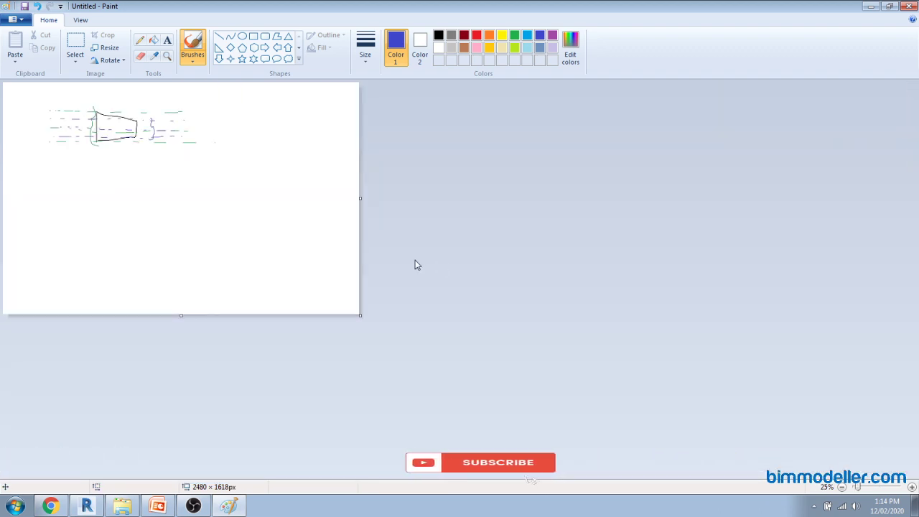
{"action": "scroll", "coordinate": [415, 262], "scroll_direction": "up", "scroll_amount": 2, "text": "ctrl"}
{"action": "scroll", "coordinate": [405, 287], "scroll_direction": "down", "scroll_amount": 1, "text": "ctrl"}
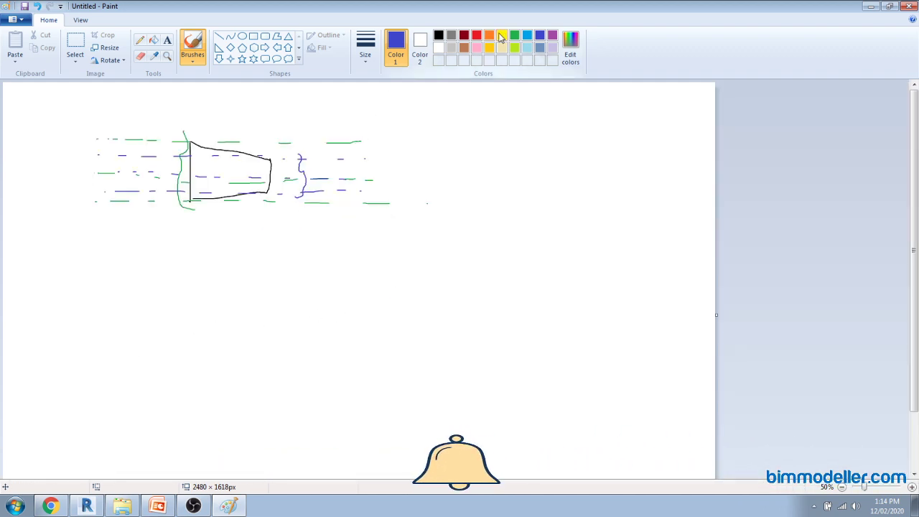
{"action": "left_click", "coordinate": [502, 36]}
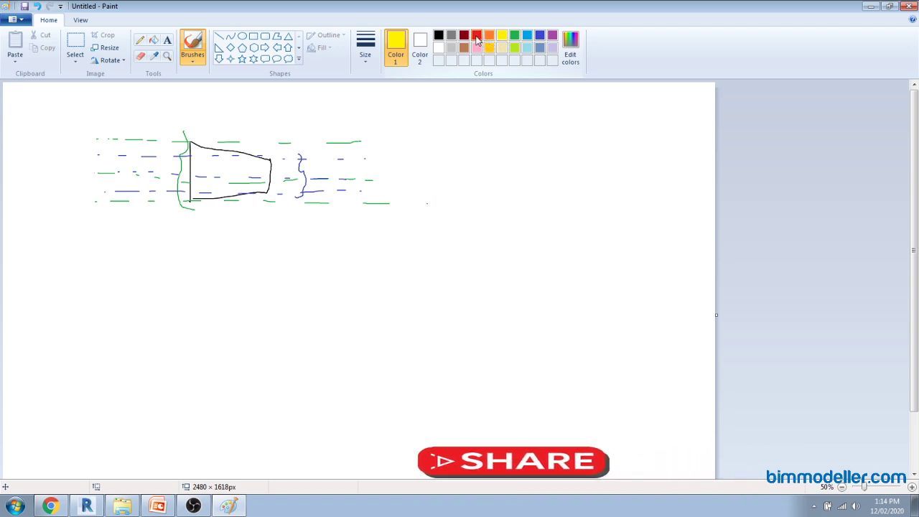
{"action": "left_click_drag", "start_coordinate": [94, 379], "coordinate": [141, 379]}
{"action": "left_click_drag", "start_coordinate": [163, 382], "coordinate": [233, 382]}
{"action": "left_click_drag", "start_coordinate": [244, 383], "coordinate": [260, 383]}
{"action": "left_click_drag", "start_coordinate": [287, 385], "coordinate": [306, 385]}
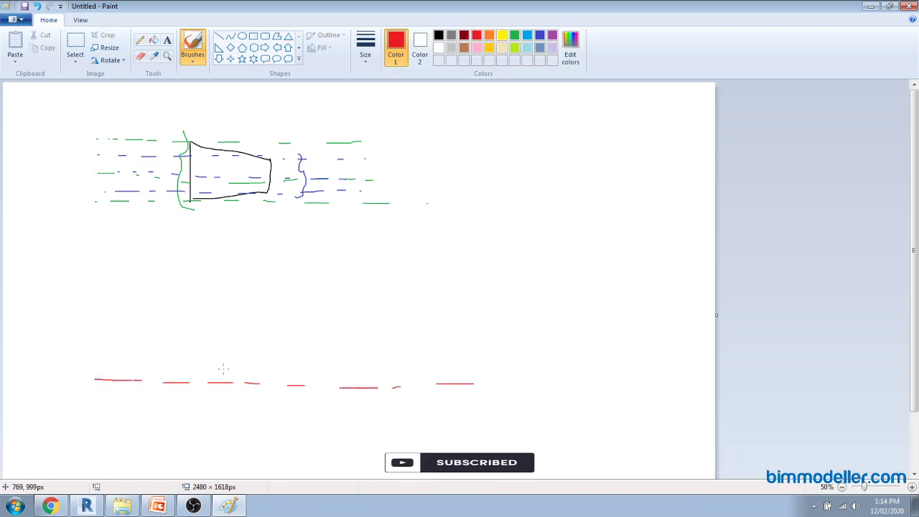
Step: Draw a red height line from the level line up to the wide end's centre line and label it 10'
{"action": "scroll", "coordinate": [119, 357], "scroll_direction": "up", "scroll_amount": 1, "text": "ctrl"}
{"action": "scroll", "coordinate": [336, 261], "scroll_direction": "down", "scroll_amount": 5}
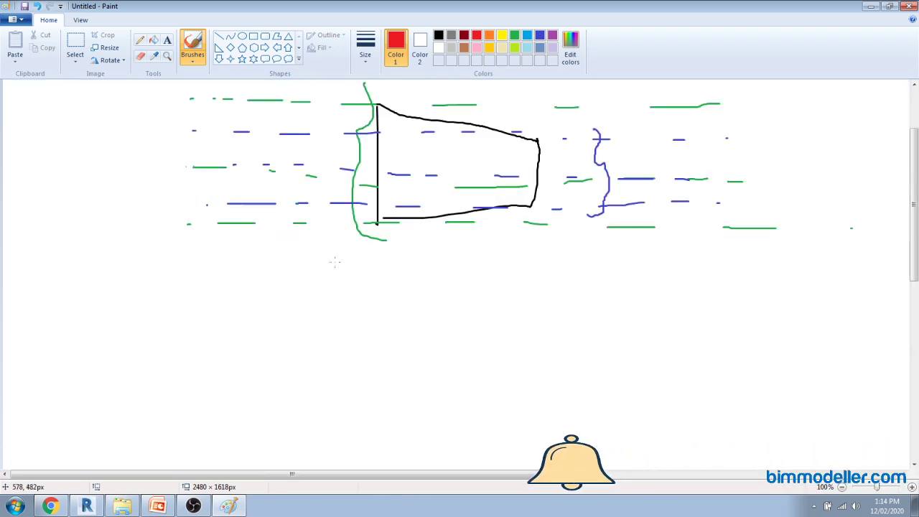
{"action": "scroll", "coordinate": [335, 262], "scroll_direction": "down", "scroll_amount": 3, "text": "ctrl"}
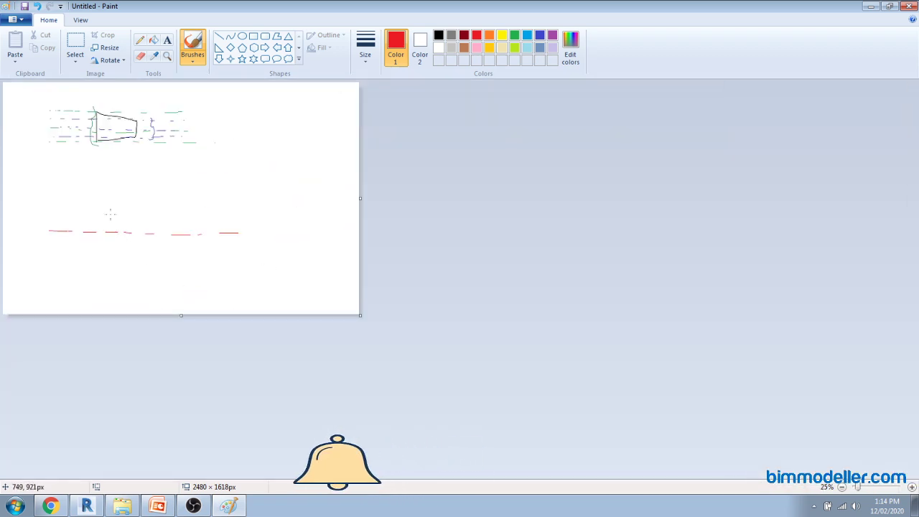
{"action": "scroll", "coordinate": [110, 213], "scroll_direction": "up", "scroll_amount": 1, "text": "ctrl"}
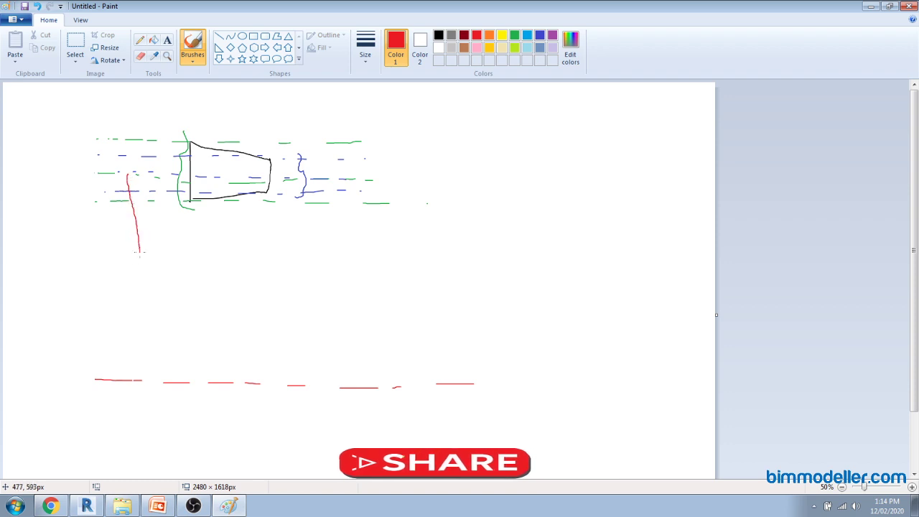
{"action": "left_click_drag", "start_coordinate": [139, 252], "coordinate": [143, 381]}
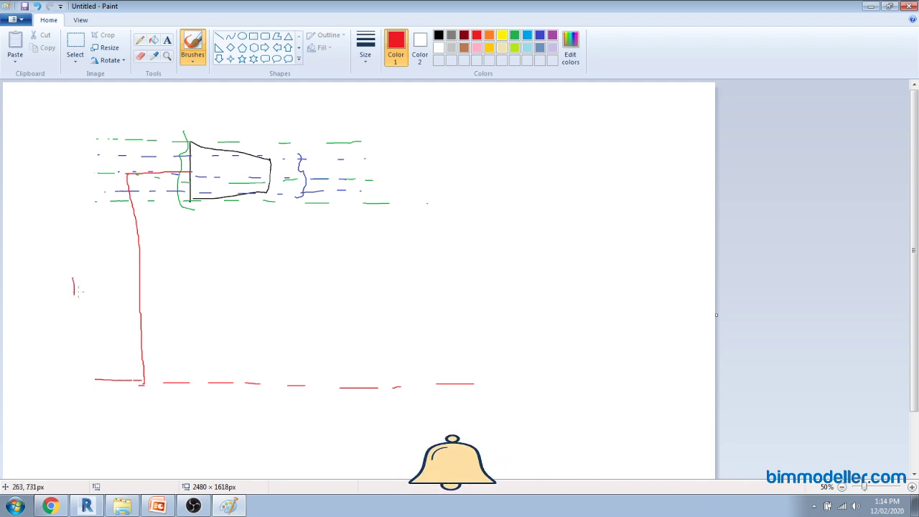
{"action": "mouse_move", "coordinate": [86, 290]}
{"action": "left_mouse_down"}
{"action": "mouse_move", "coordinate": [83, 279]}
{"action": "mouse_move", "coordinate": [86, 289]}
{"action": "left_mouse_up"}
{"action": "left_click", "coordinate": [95, 267]}
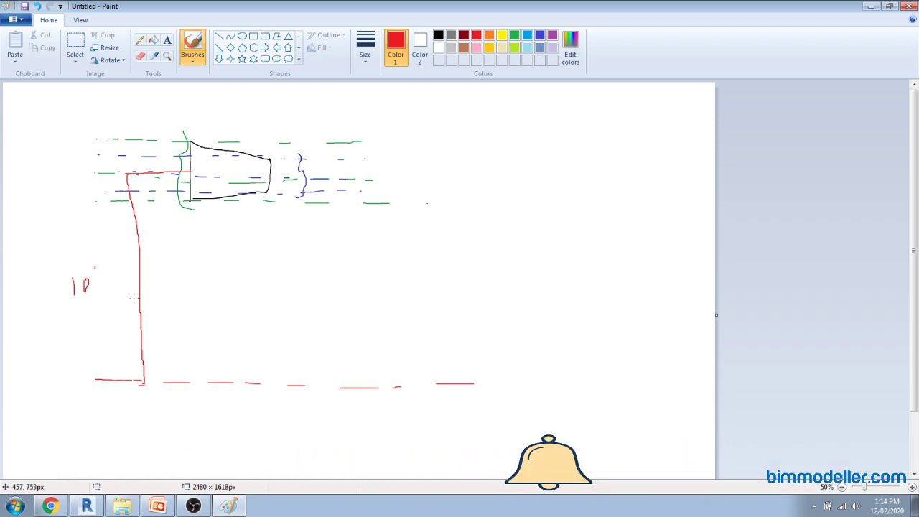
Step: Draw a blue vertical height line with an arrowhead from the narrow end's centre line down to the red level line
{"action": "left_click", "coordinate": [539, 35]}
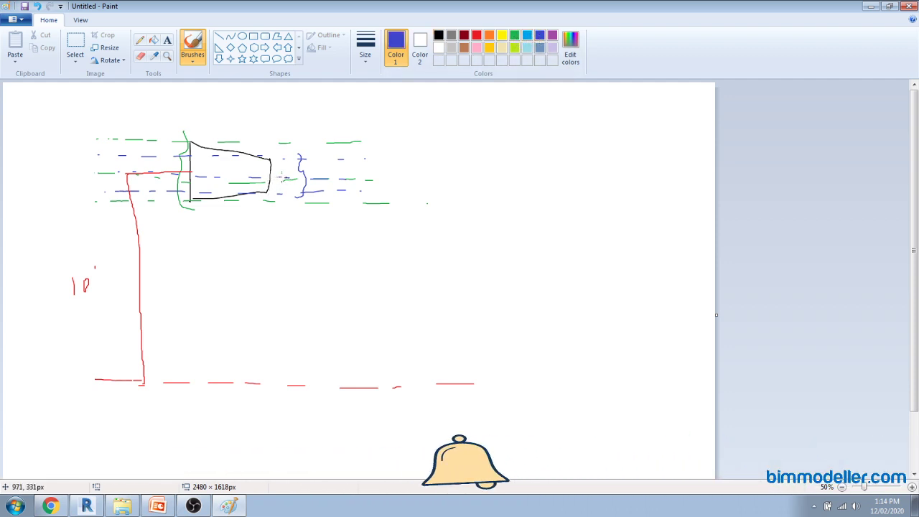
{"action": "mouse_move", "coordinate": [290, 283]}
{"action": "left_mouse_down"}
{"action": "mouse_move", "coordinate": [286, 386]}
{"action": "mouse_move", "coordinate": [293, 370]}
{"action": "left_mouse_up"}
{"action": "left_click", "coordinate": [169, 503]}
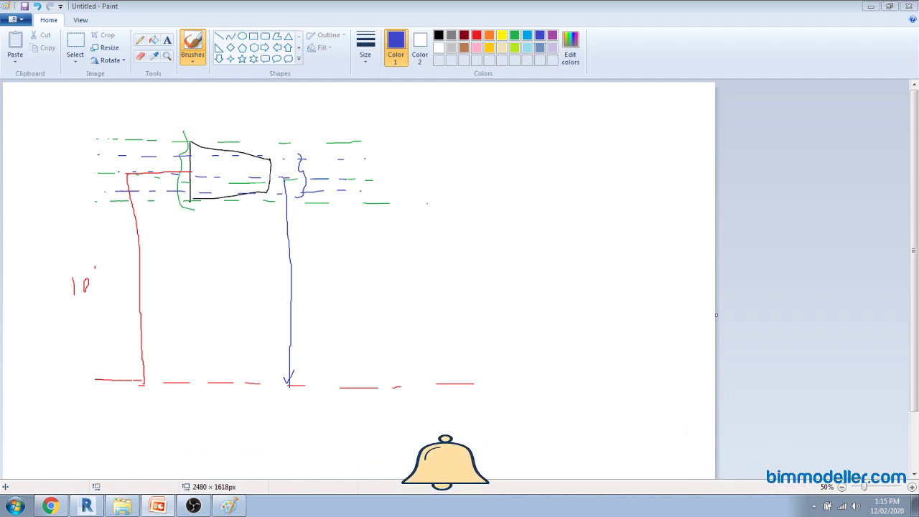
{"action": "left_click", "coordinate": [94, 260]}
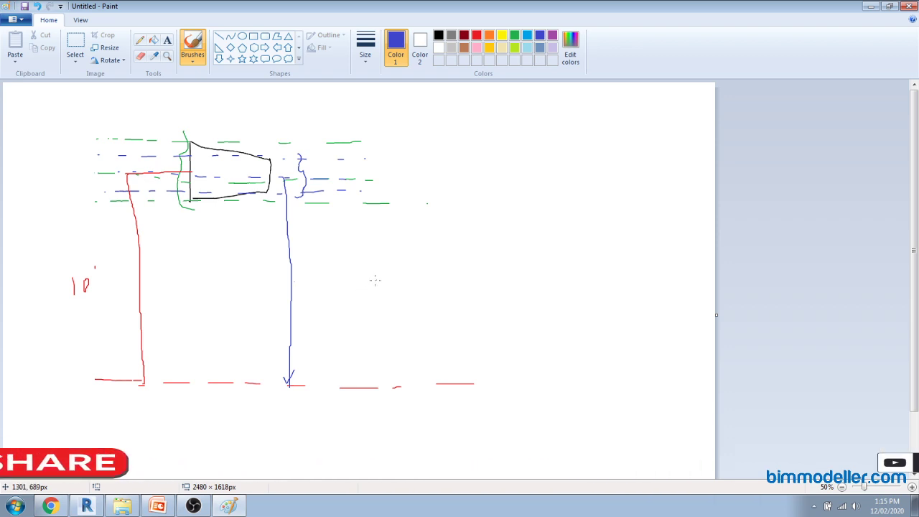
Step: Switch to Revit to review the family's OffsetHeight and OffsetWidth parameters, recheck the Paint sketch, and return to the Ref. Level plan
{"action": "left_click", "coordinate": [89, 507]}
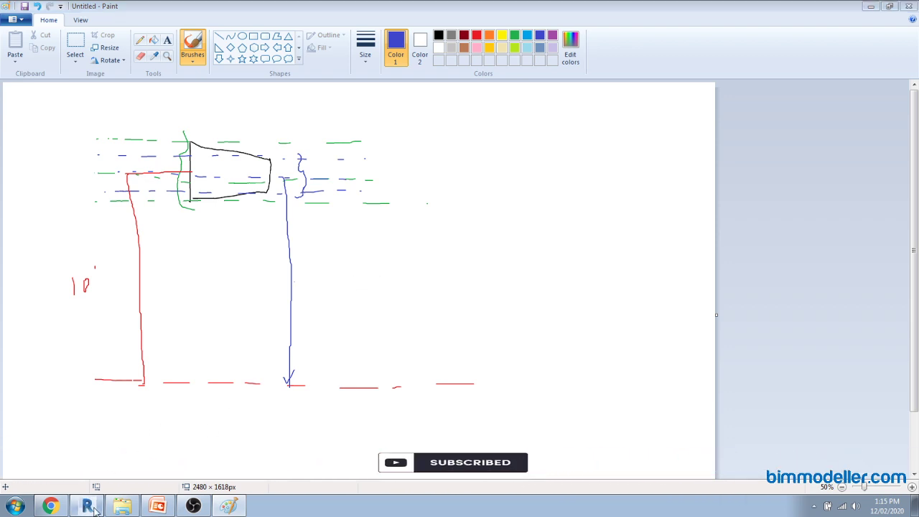
{"action": "left_click", "coordinate": [68, 60]}
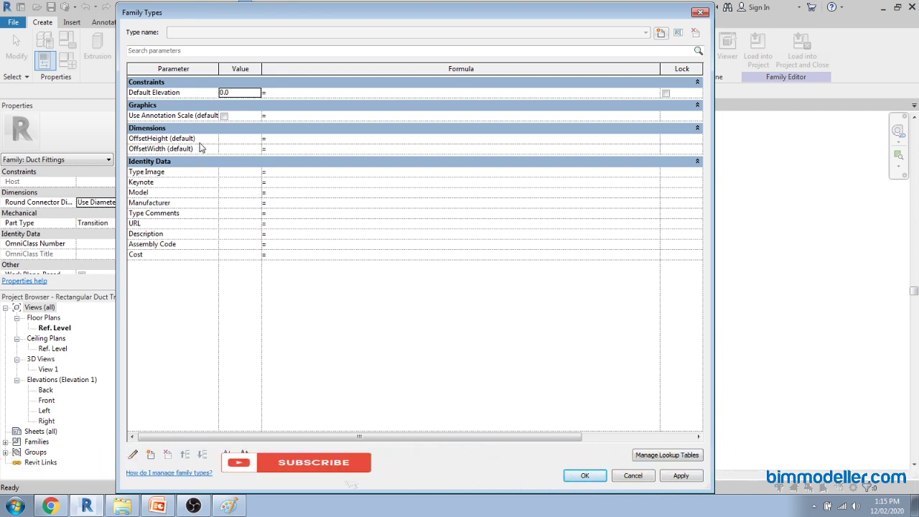
{"action": "key", "text": "Escape"}
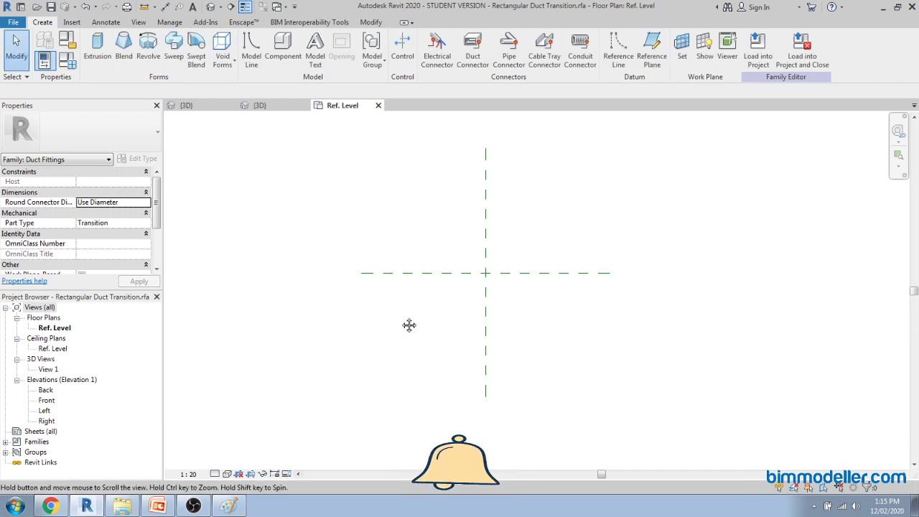
{"action": "left_click", "coordinate": [229, 507]}
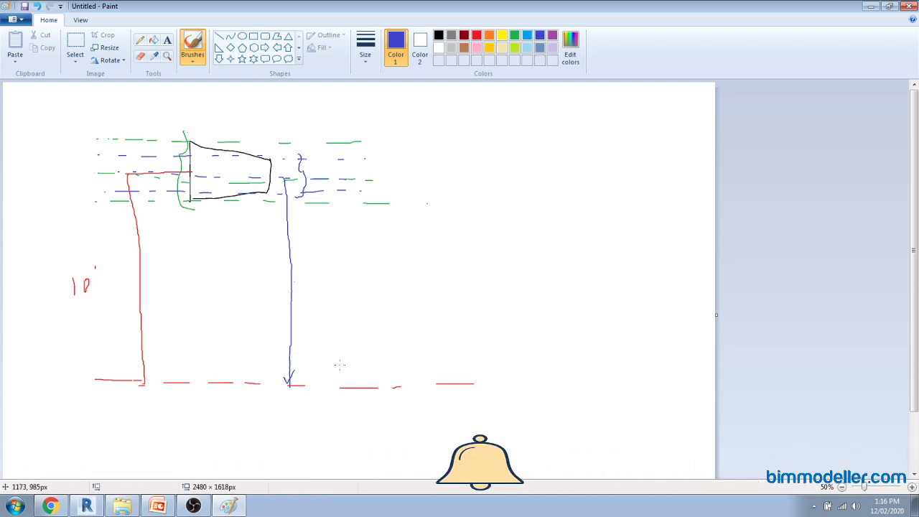
{"action": "left_click", "coordinate": [870, 6]}
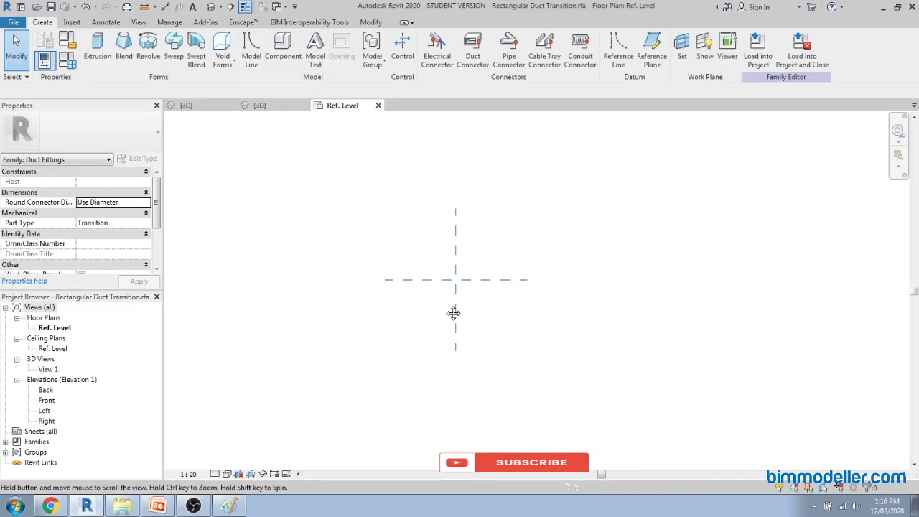
Step: Inspect the Center (Front/Back) and Center (Left/Right) reference planes in the Ref. Level plan
{"action": "left_click", "coordinate": [450, 270]}
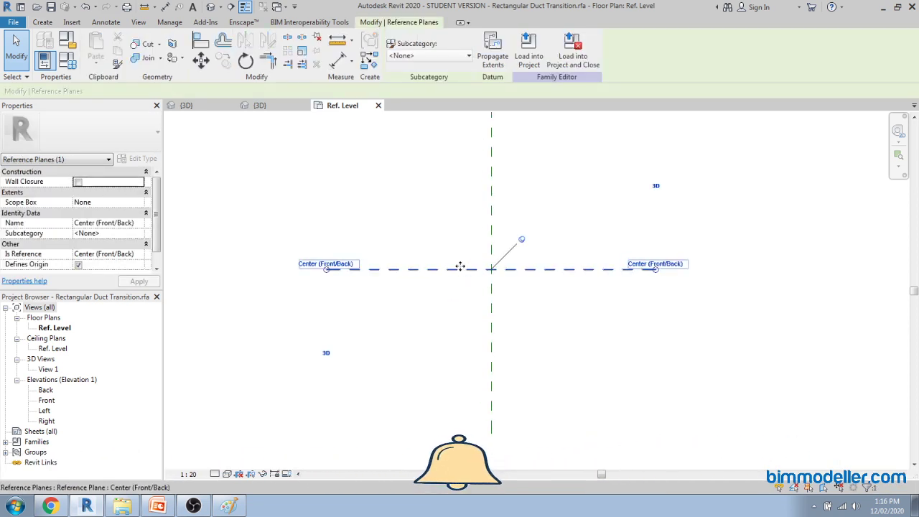
{"action": "scroll", "coordinate": [461, 264], "scroll_direction": "up", "scroll_amount": 2}
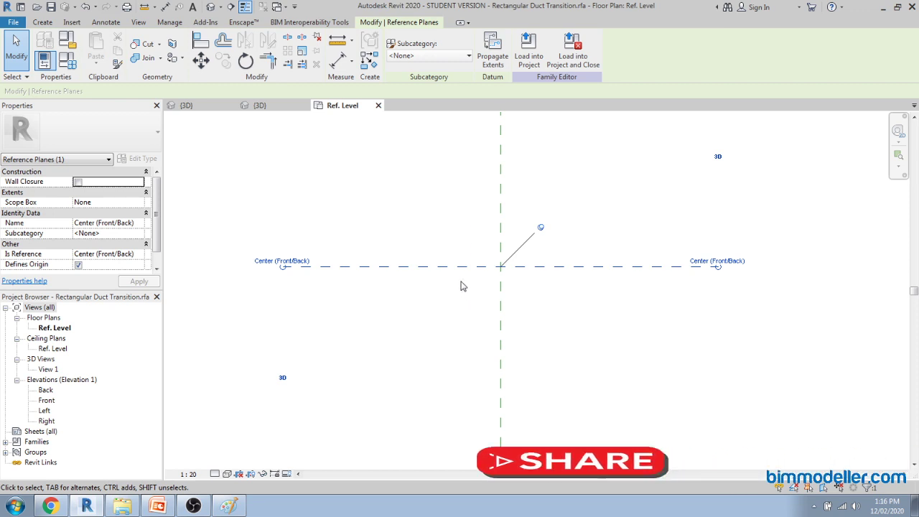
{"action": "scroll", "coordinate": [469, 282], "scroll_direction": "down", "scroll_amount": 3}
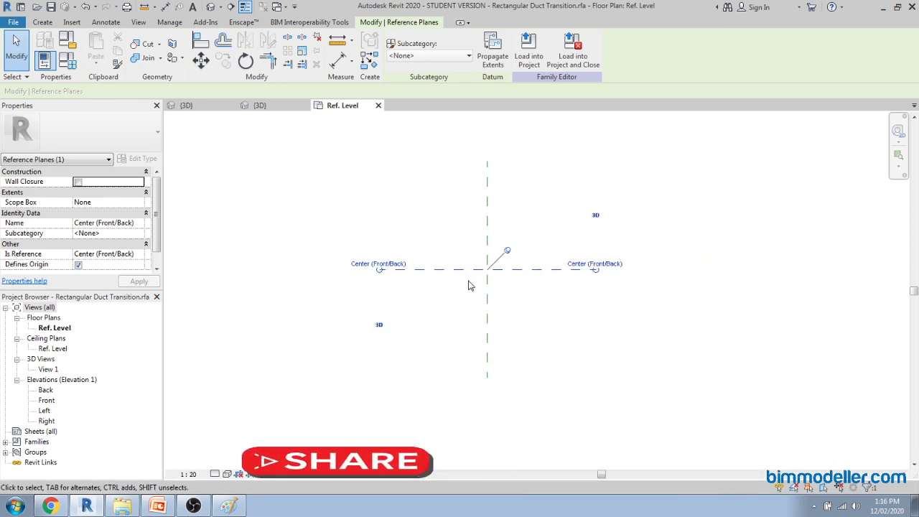
{"action": "left_click", "coordinate": [463, 295]}
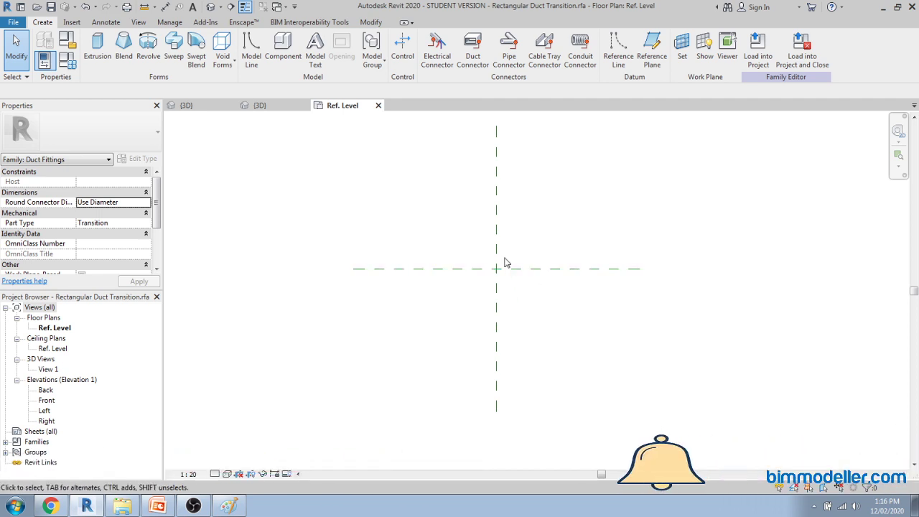
{"action": "left_click", "coordinate": [496, 250]}
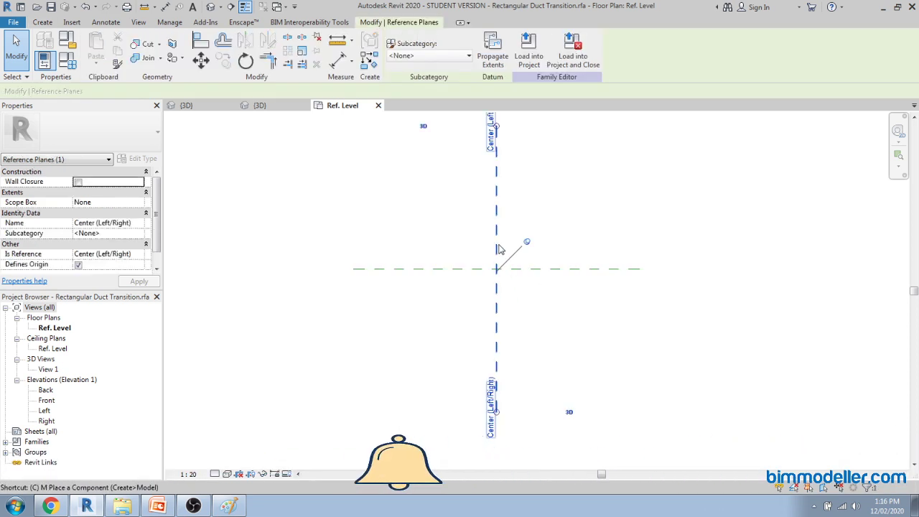
Step: Draw two horizontal reference planes, one about 460 mm above and one about 460 mm below the Center (Front/Back) plane
{"action": "key", "text": "r"}
{"action": "key", "text": "p"}
{"action": "left_click", "coordinate": [397, 235]}
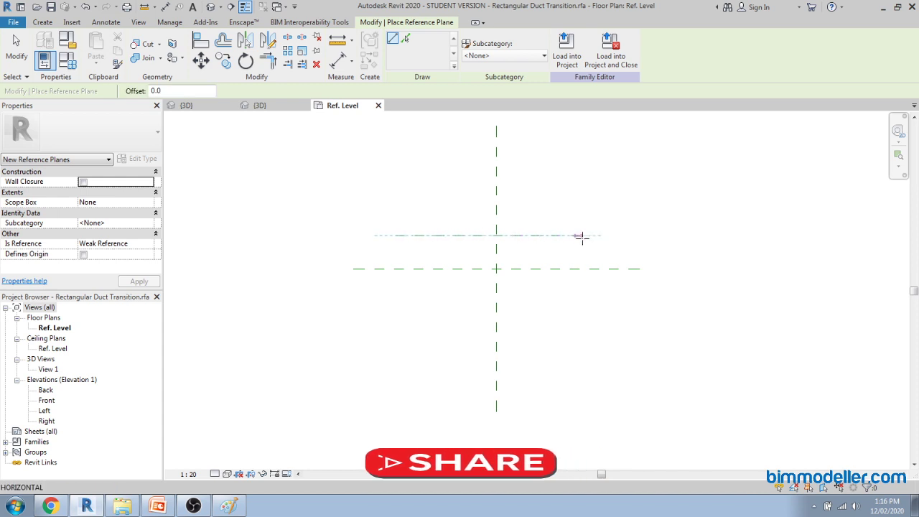
{"action": "left_click", "coordinate": [634, 235]}
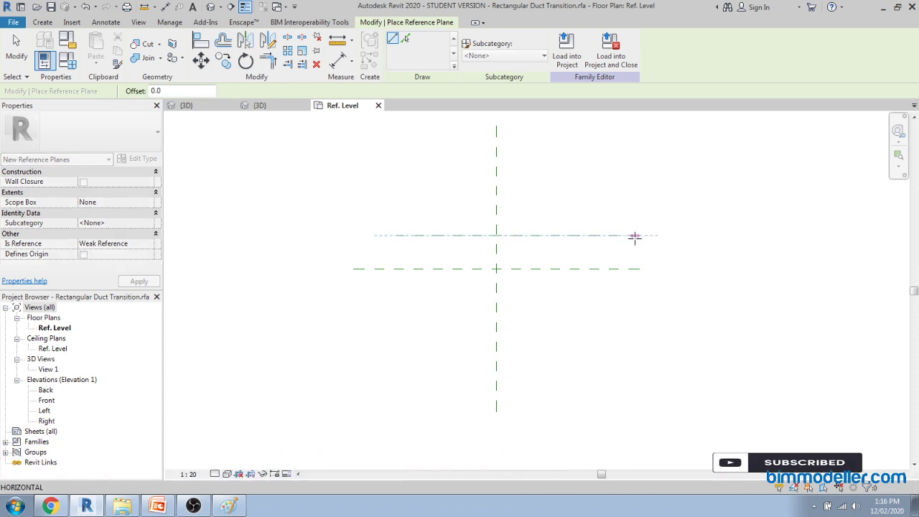
{"action": "left_click", "coordinate": [399, 301]}
{"action": "left_click", "coordinate": [634, 302]}
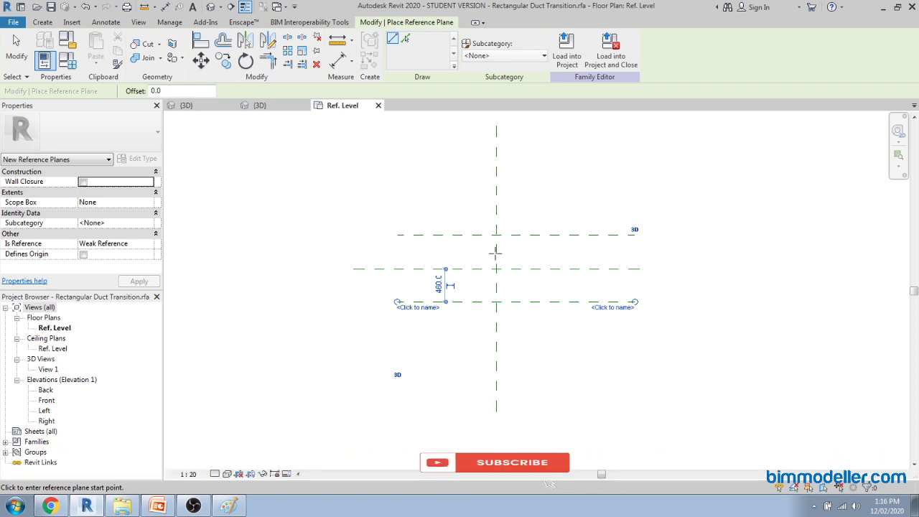
Step: Draw two inner horizontal reference planes, about 268 mm above and about 300 mm below the Center (Front/Back) plane
{"action": "scroll", "coordinate": [459, 249], "scroll_direction": "up", "scroll_amount": 1}
{"action": "left_click", "coordinate": [388, 250]}
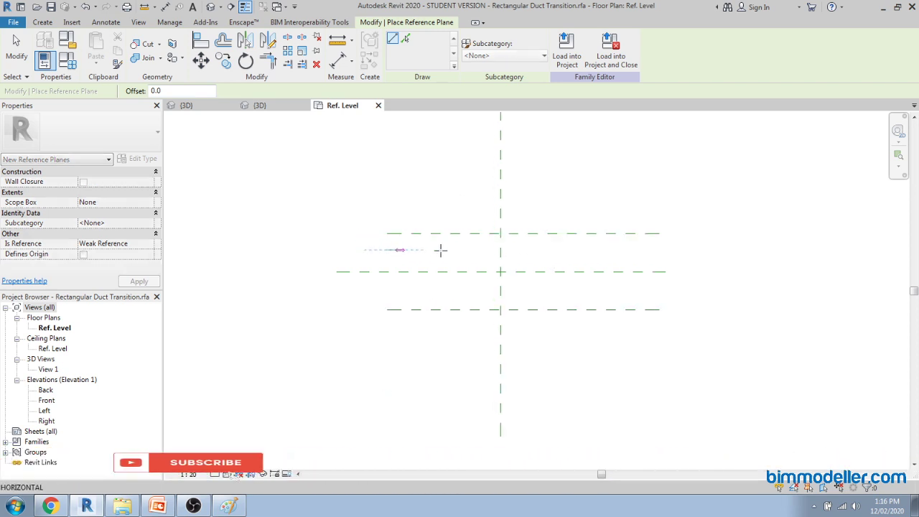
{"action": "left_click", "coordinate": [656, 250]}
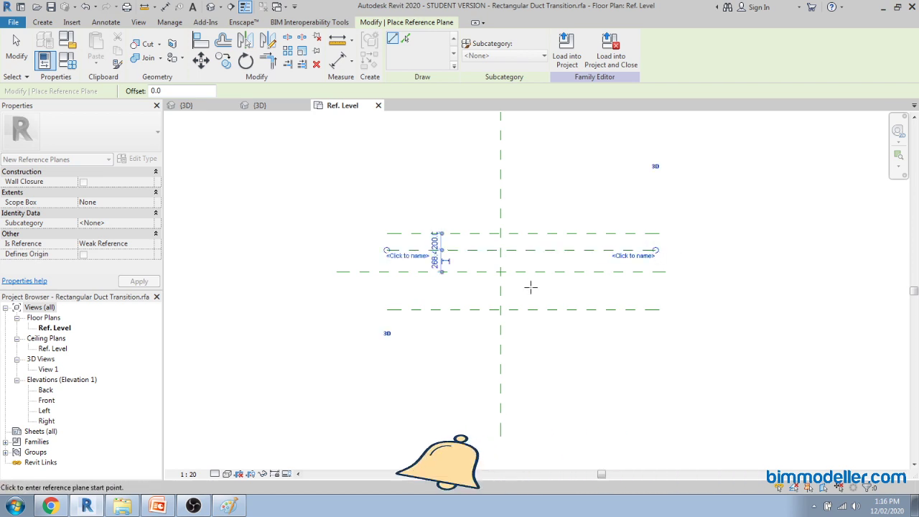
{"action": "left_click", "coordinate": [388, 296]}
{"action": "left_click", "coordinate": [656, 296]}
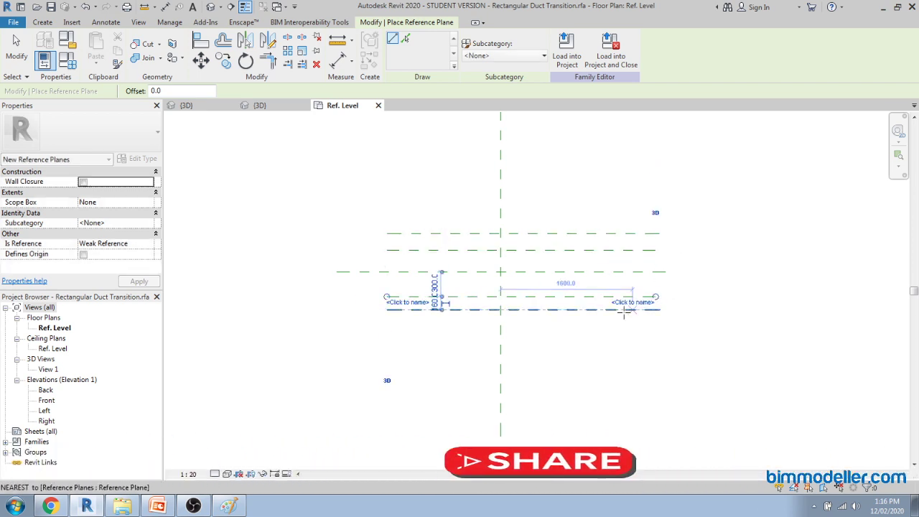
Step: Draw a reference plane collinear with Center (Front/Back), extending past its right end, and finish the command
{"action": "left_click", "coordinate": [477, 272]}
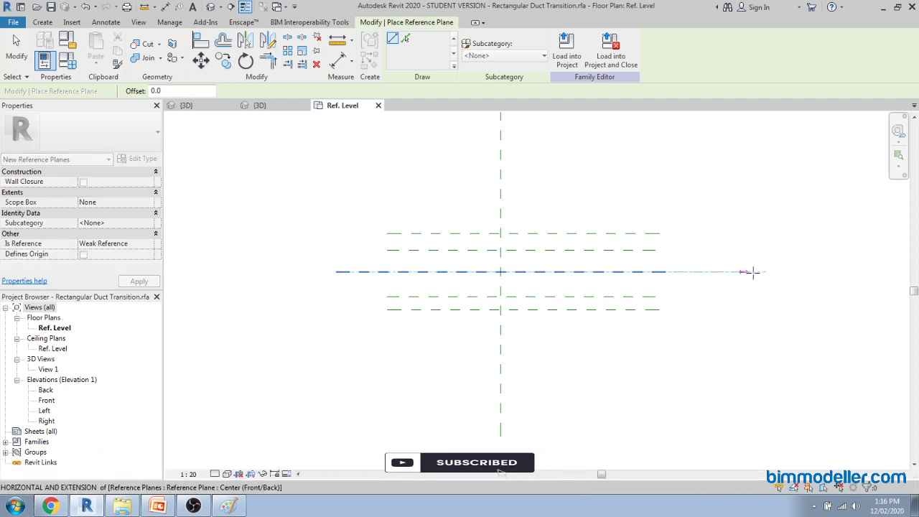
{"action": "left_click", "coordinate": [753, 271]}
{"action": "key", "text": "Escape"}
{"action": "key", "text": "Escape"}
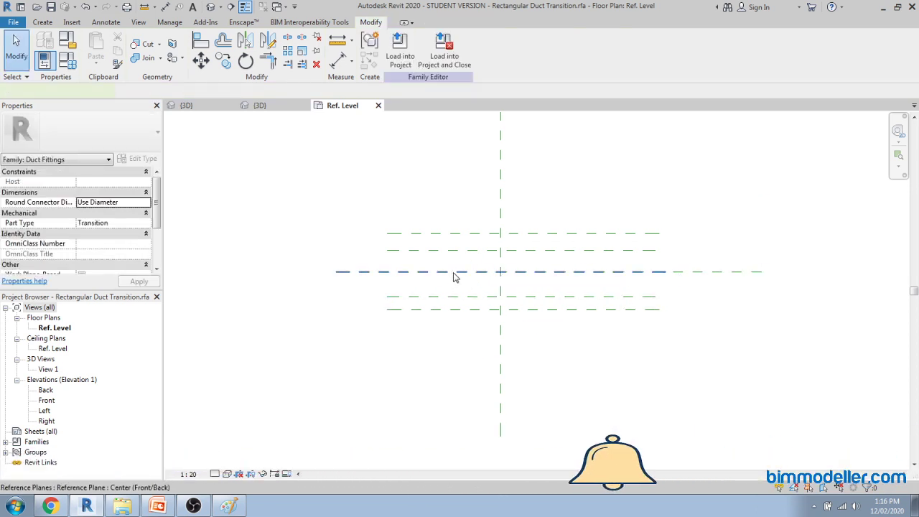
{"action": "left_click", "coordinate": [454, 277]}
{"action": "key", "text": "Escape"}
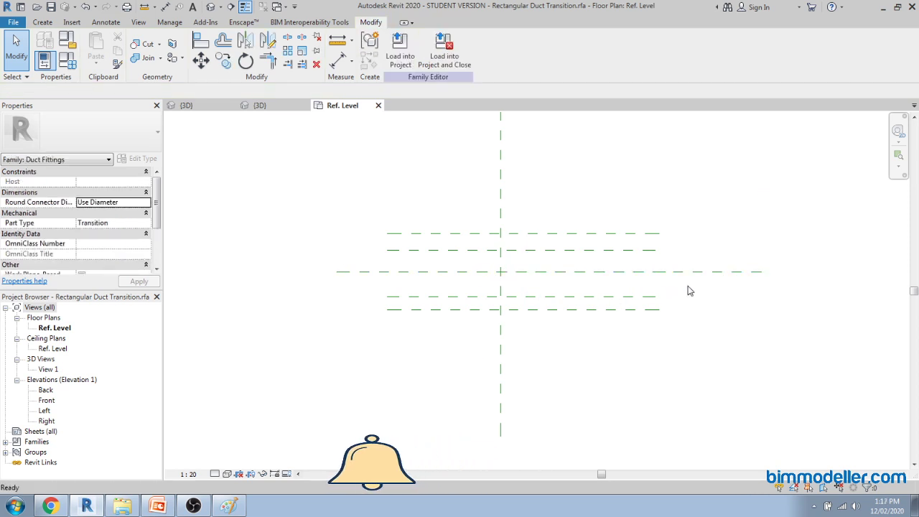
Step: Name the new reference plane overlapping the horizontal centre "Width 2 Centre Plane"
{"action": "left_click", "coordinate": [716, 272]}
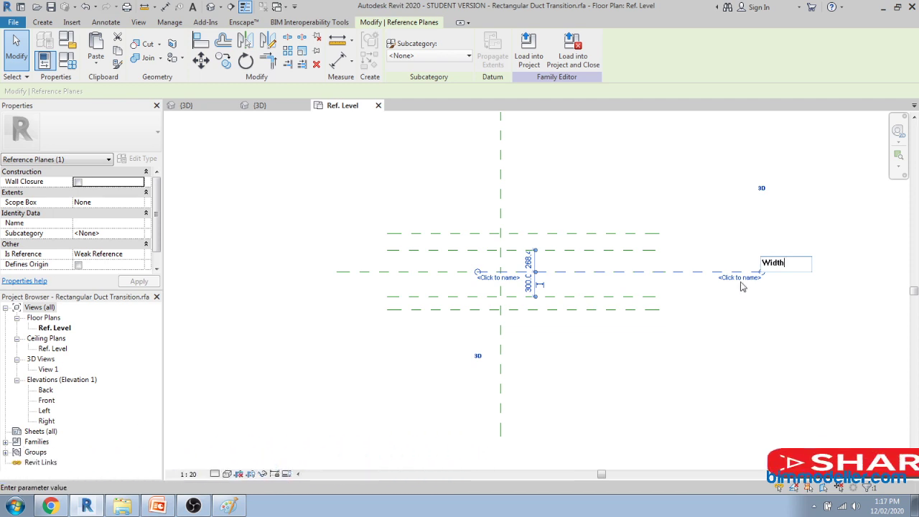
{"action": "type", "text": "2 Centre"}
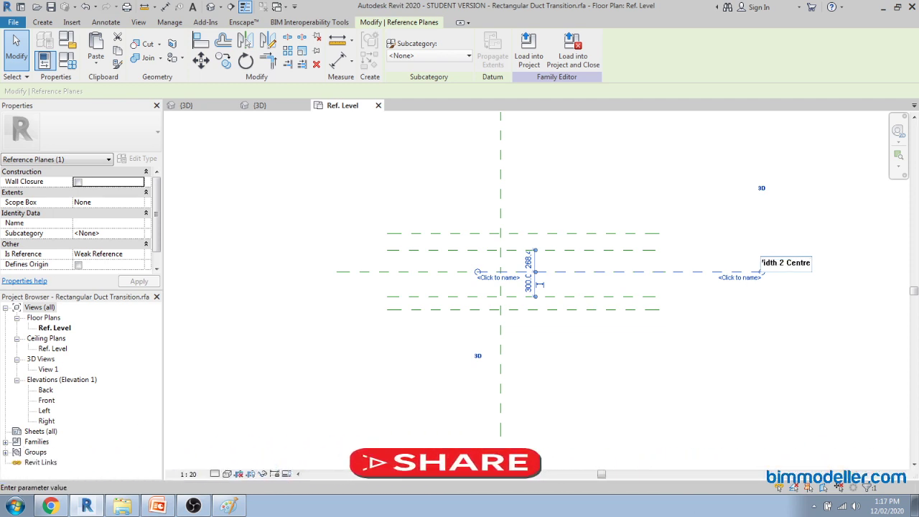
{"action": "type", "text": " Line"}
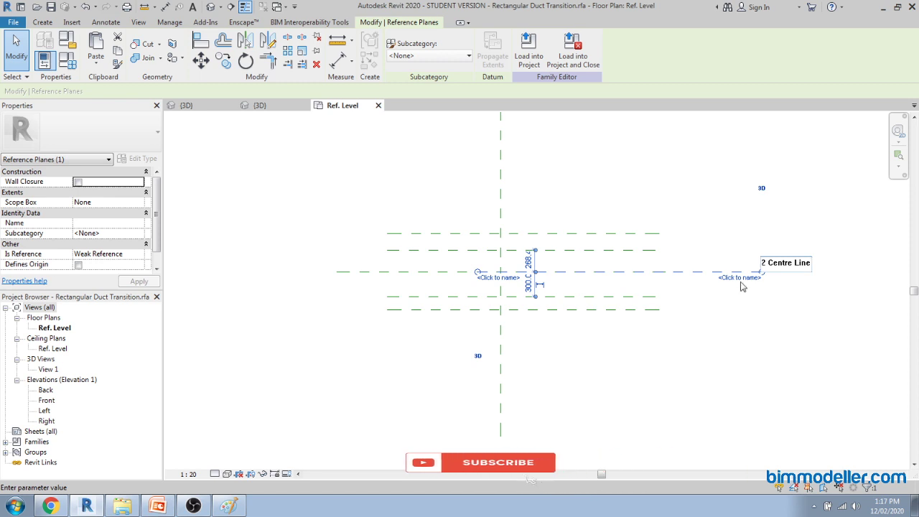
{"action": "type", "text": "lane"}
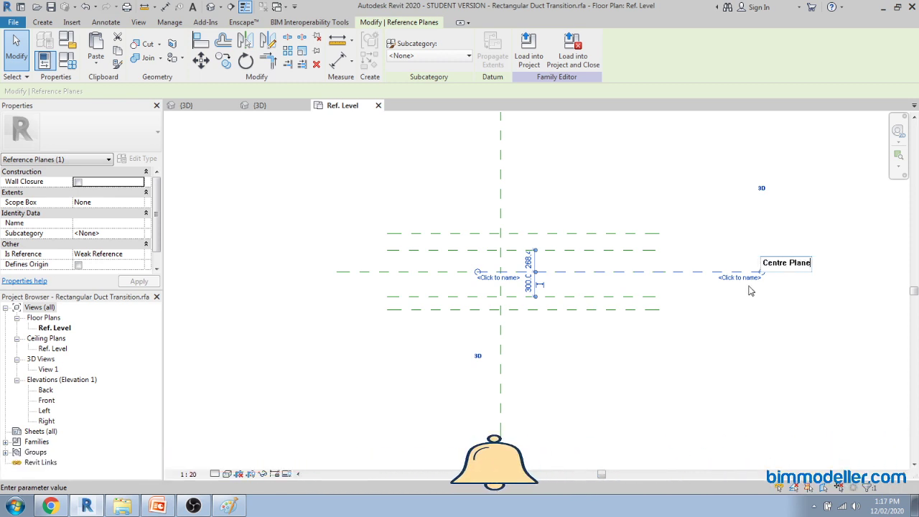
{"action": "key", "text": "Return"}
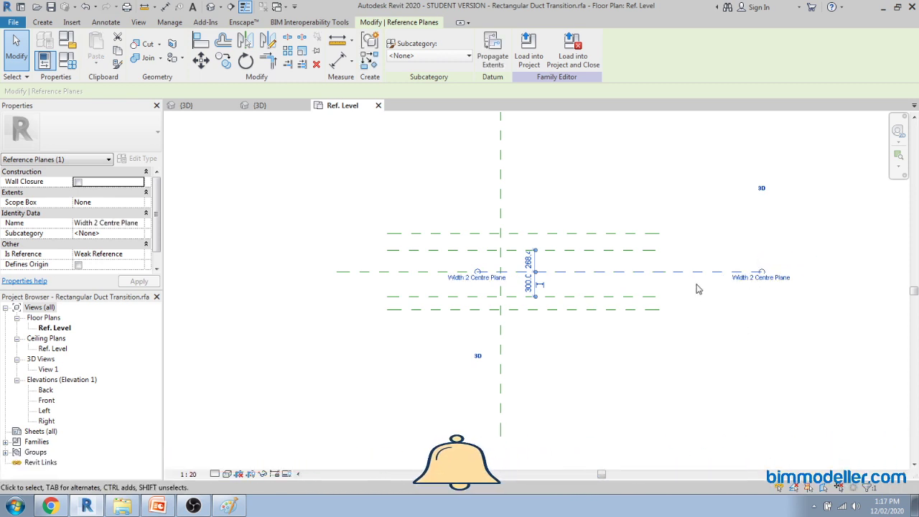
Step: Check which of the overlapping horizontal centre planes is Width 2 Centre Plane and which is Center (Front/Back)
{"action": "key", "text": "i"}
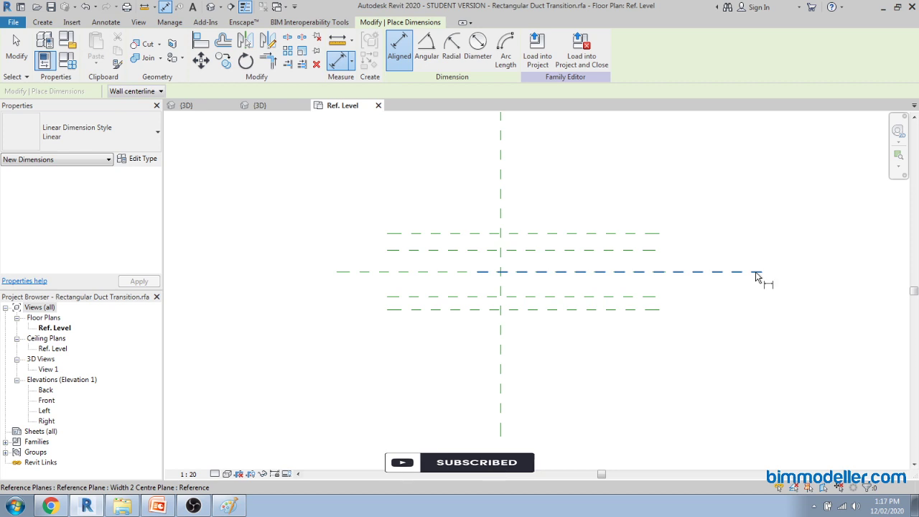
{"action": "key", "text": "Escape"}
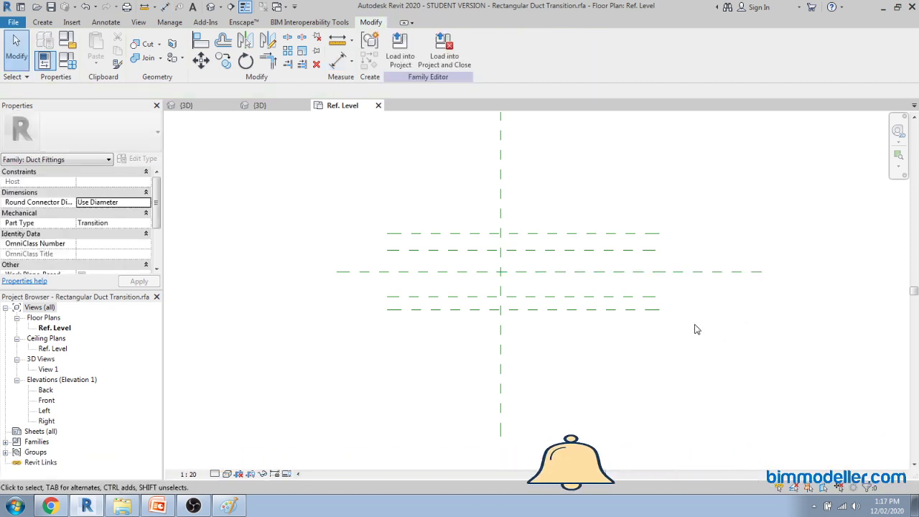
{"action": "left_click", "coordinate": [373, 273]}
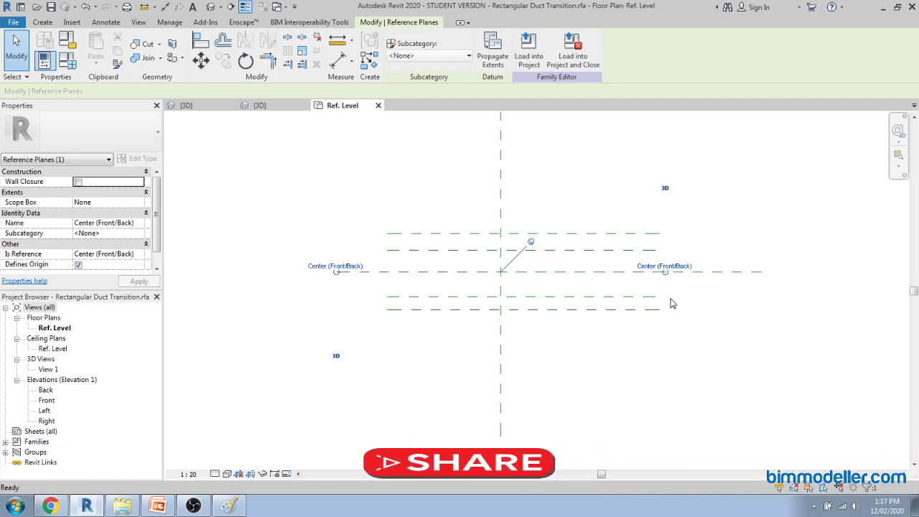
{"action": "key", "text": "Escape"}
{"action": "scroll", "coordinate": [649, 297], "scroll_direction": "down", "scroll_amount": 2}
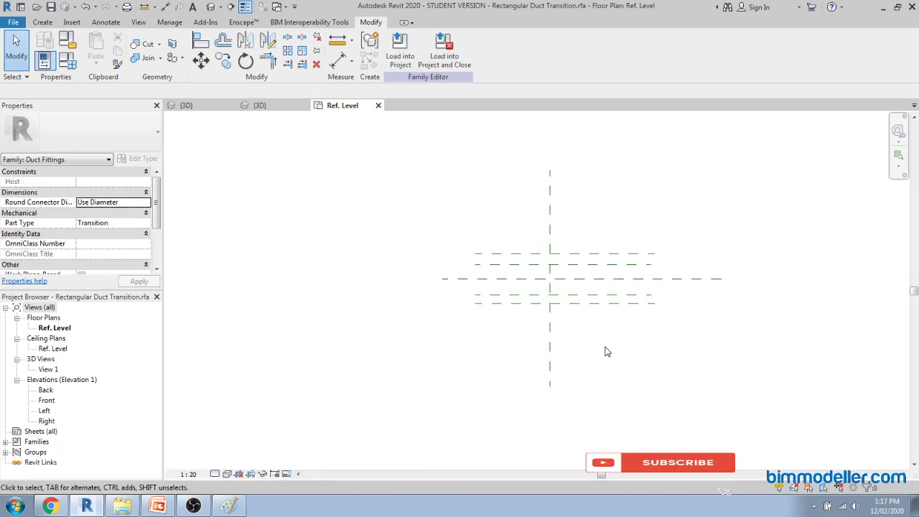
Step: Draw a long horizontal reference plane about 2817 mm below the lowest existing horizontal plane, crossing beneath the vertical centre plane
{"action": "key", "text": "r"}
{"action": "key", "text": "p"}
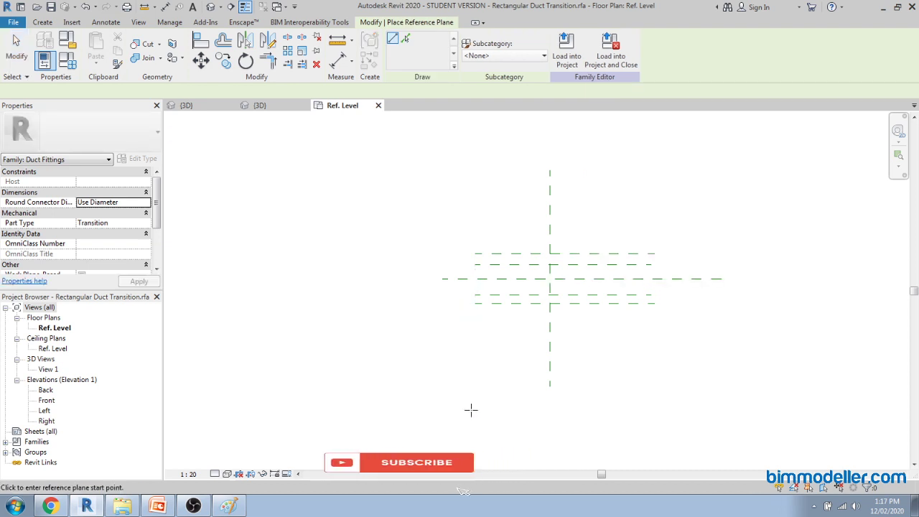
{"action": "middle_click_drag", "start_coordinate": [471, 410], "coordinate": [463, 371]}
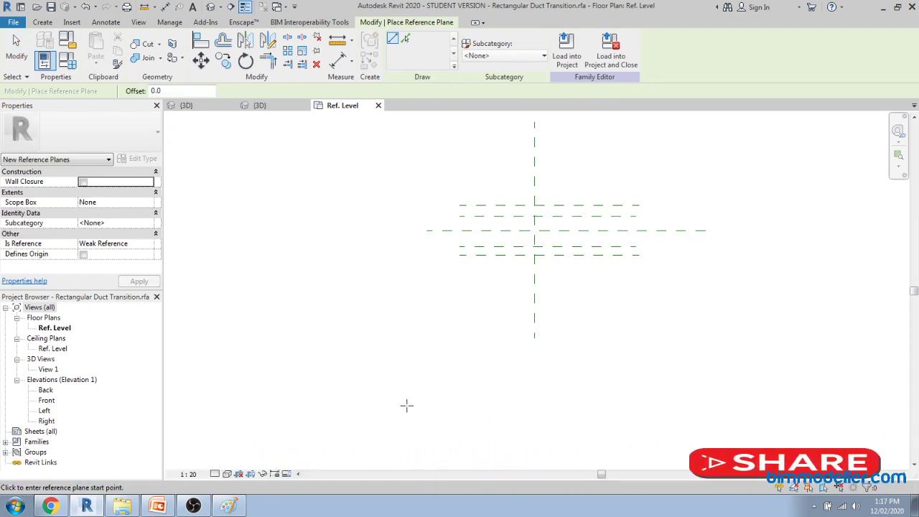
{"action": "left_click", "coordinate": [391, 407]}
{"action": "left_click", "coordinate": [678, 407]}
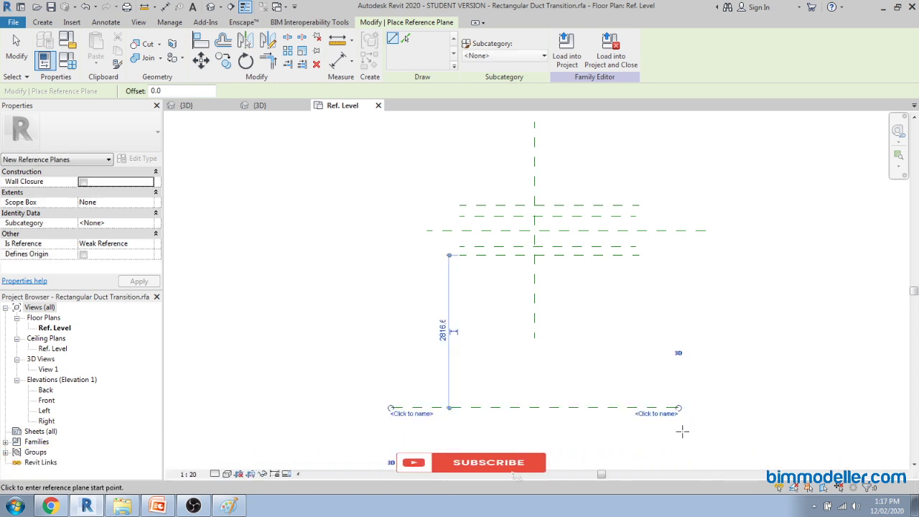
Step: Set Is Reference to Not a Reference for new reference planes and finish the Reference Plane command
{"action": "left_click", "coordinate": [150, 247]}
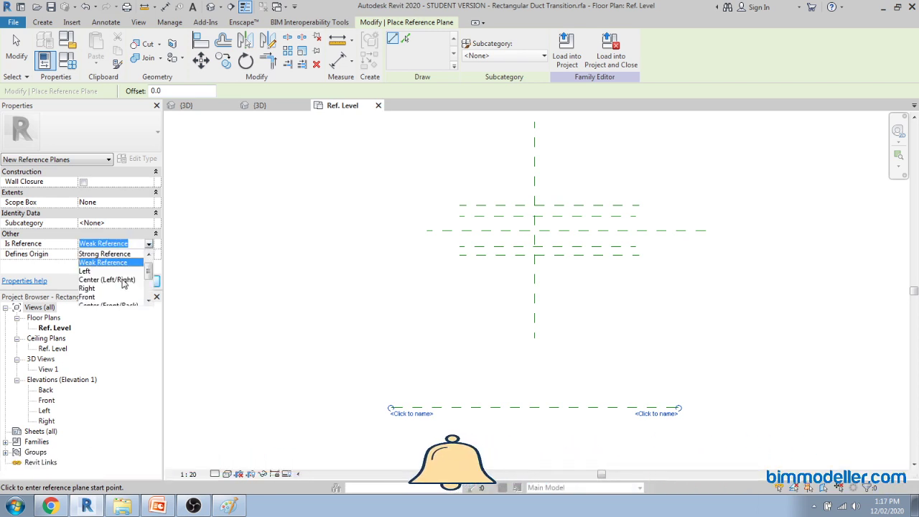
{"action": "scroll", "coordinate": [121, 285], "scroll_direction": "down", "scroll_amount": 2}
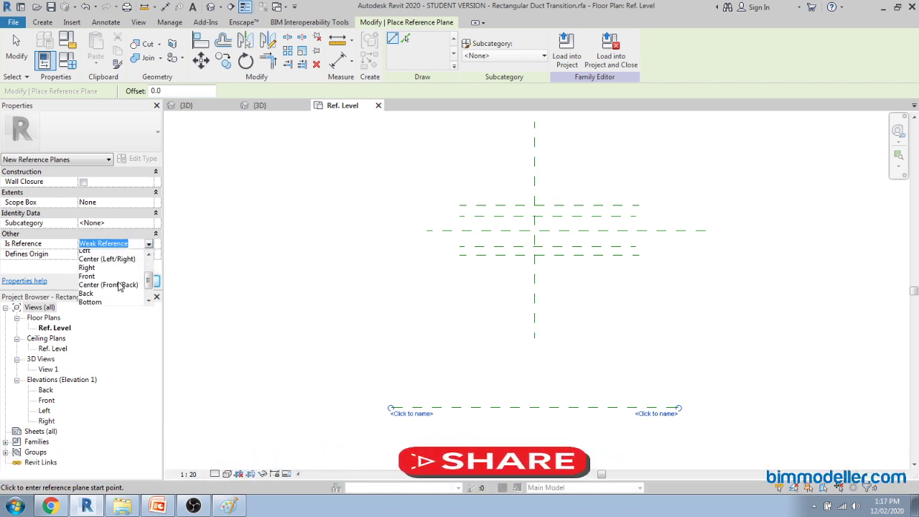
{"action": "scroll", "coordinate": [119, 286], "scroll_direction": "up", "scroll_amount": 2}
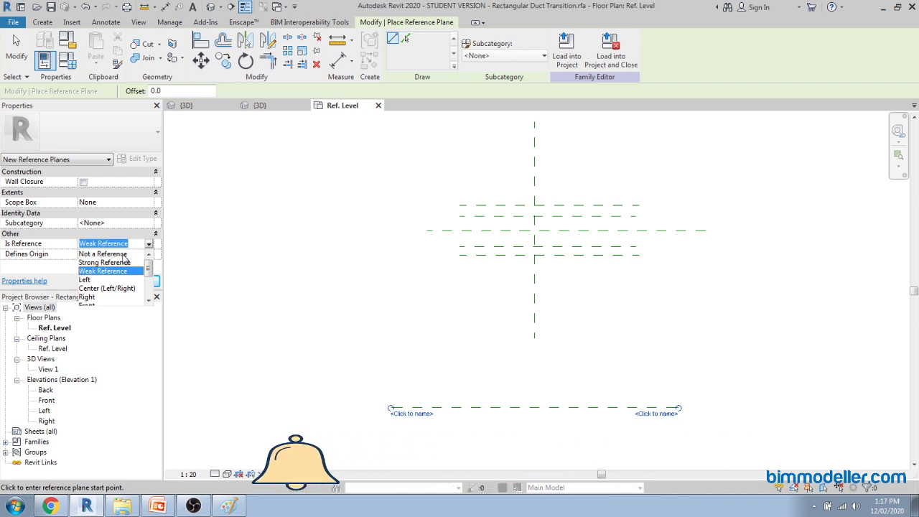
{"action": "left_click", "coordinate": [123, 255]}
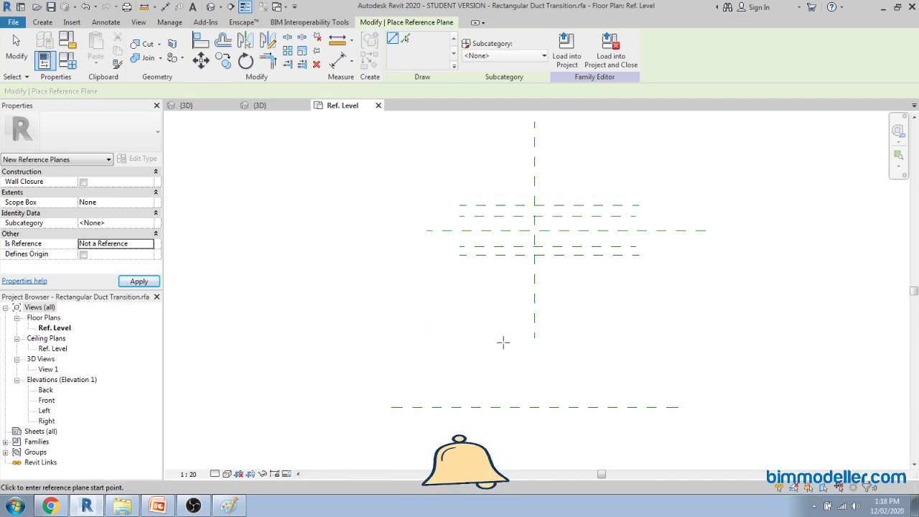
{"action": "key", "text": "Escape"}
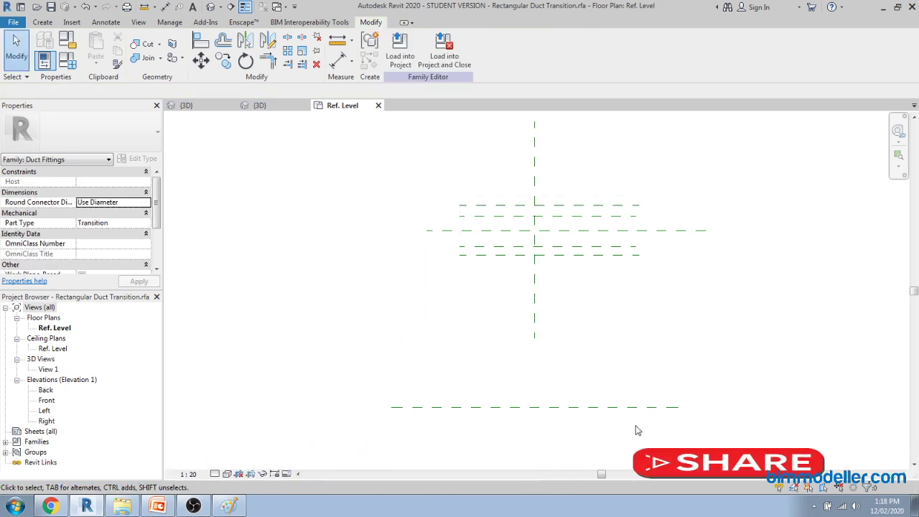
{"action": "left_click", "coordinate": [636, 406]}
{"action": "middle_click_drag", "start_coordinate": [596, 316], "coordinate": [562, 338]}
{"action": "key", "text": "Escape"}
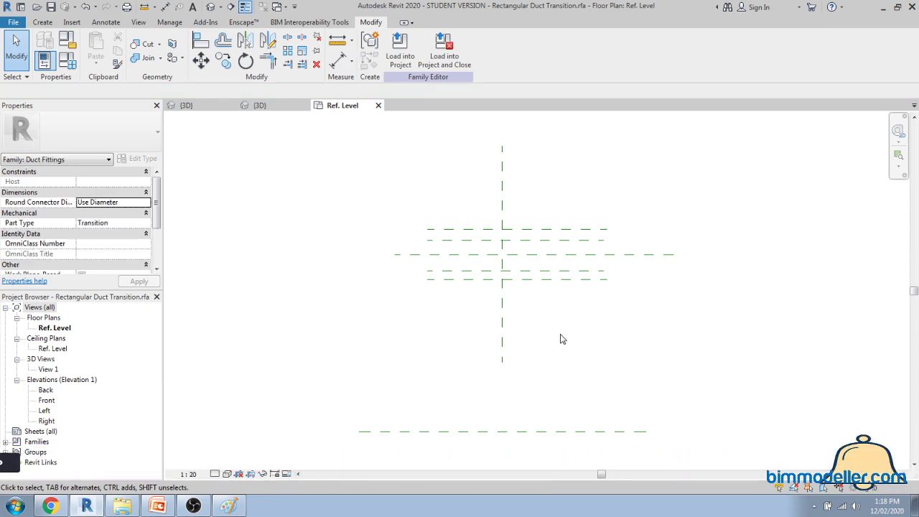
{"action": "middle_click_drag", "start_coordinate": [607, 328], "coordinate": [575, 321]}
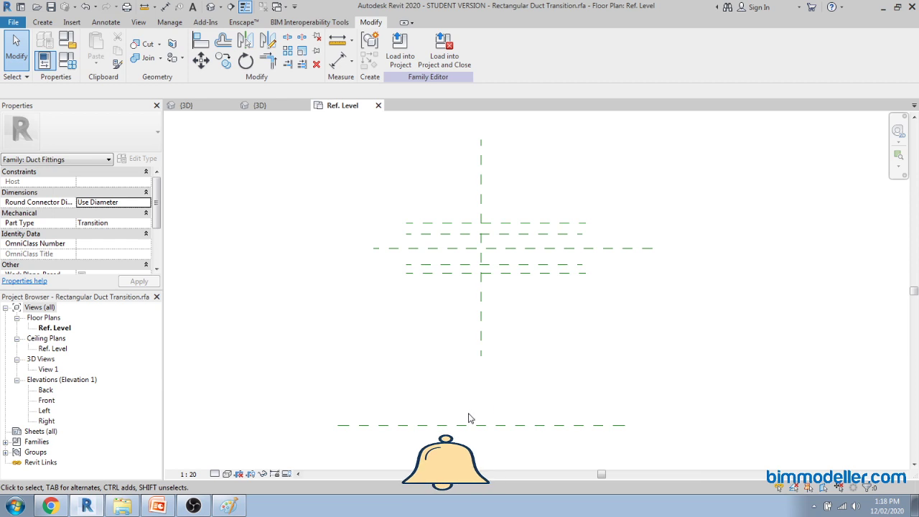
Step: Place an aligned dimension between the lowest reference plane and the Center (Front/Back) plane, on the outer side of their left ends
{"action": "key", "text": "d"}
{"action": "key", "text": "i"}
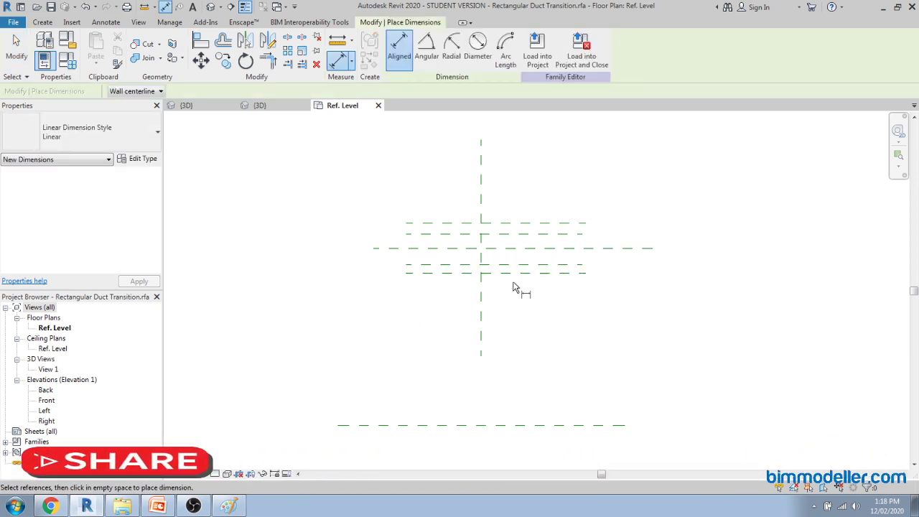
{"action": "left_click", "coordinate": [381, 250]}
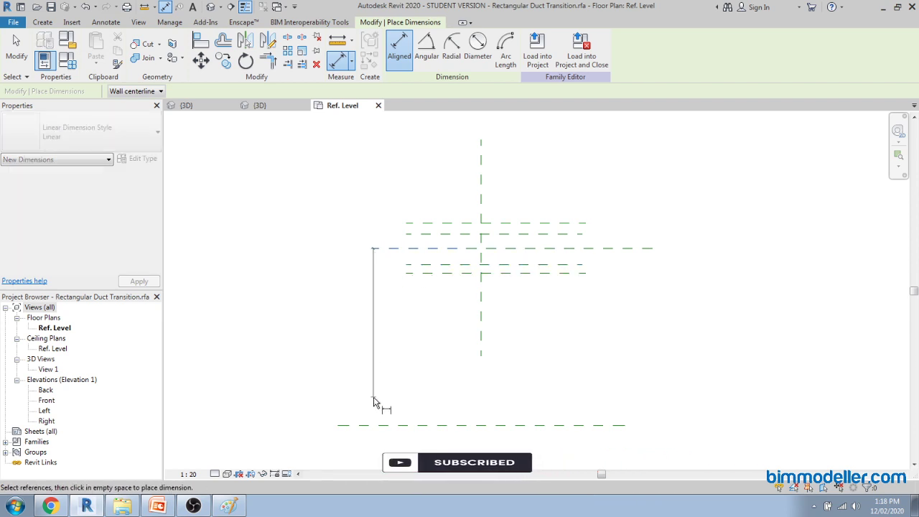
{"action": "left_click", "coordinate": [373, 422]}
{"action": "left_click", "coordinate": [371, 425]}
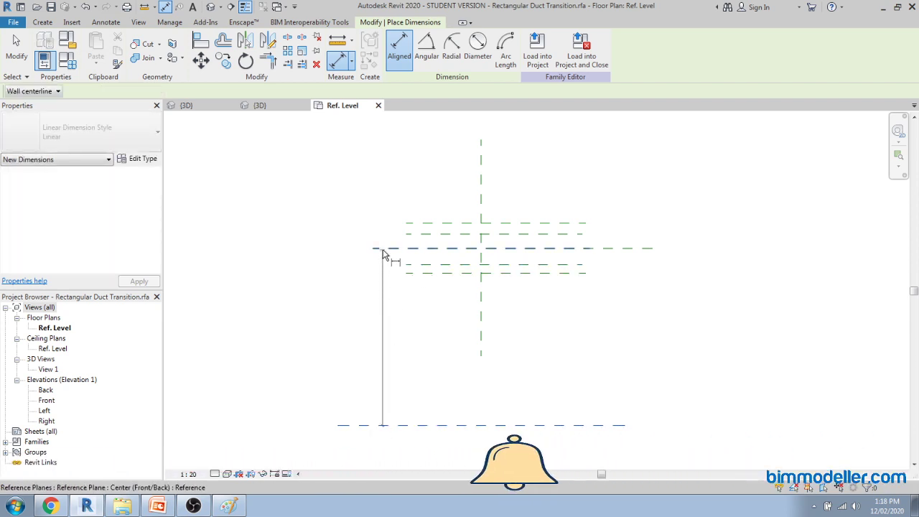
{"action": "left_click", "coordinate": [383, 249]}
{"action": "left_click", "coordinate": [359, 318]}
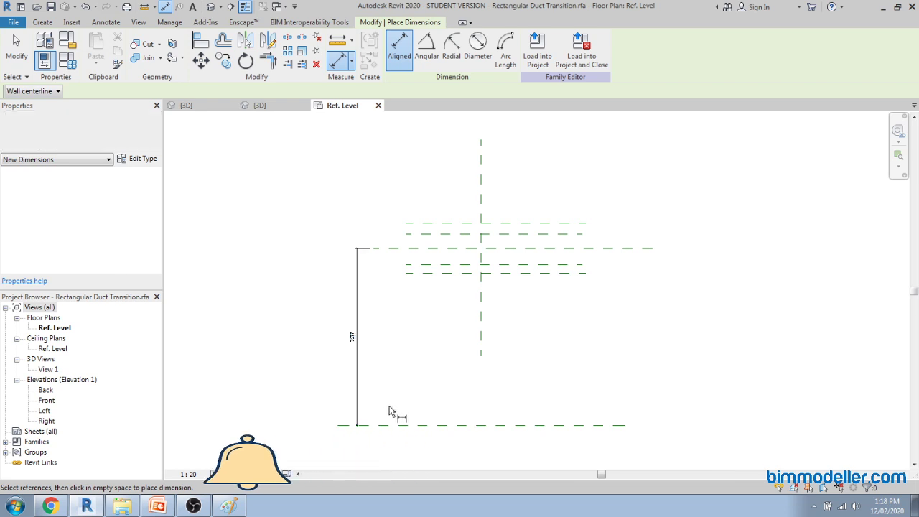
{"action": "key", "text": "Escape"}
{"action": "key", "text": "Escape"}
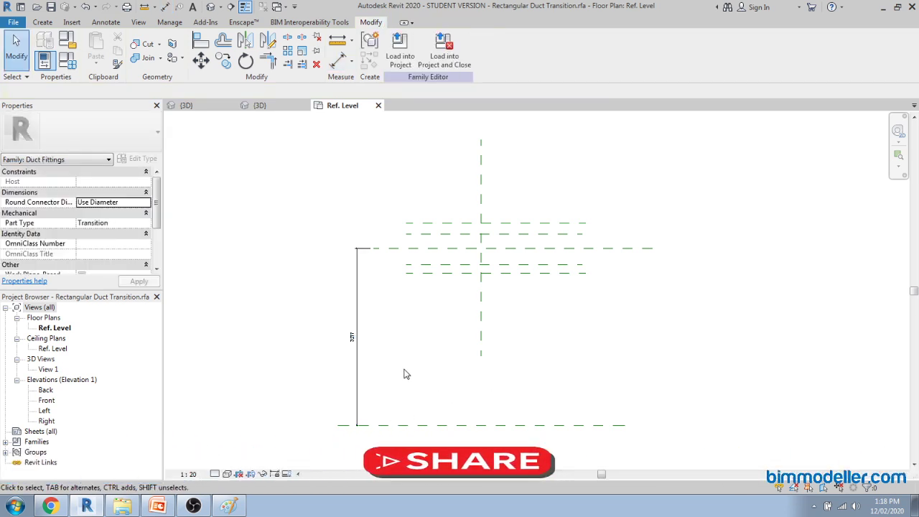
{"action": "left_click", "coordinate": [412, 425]}
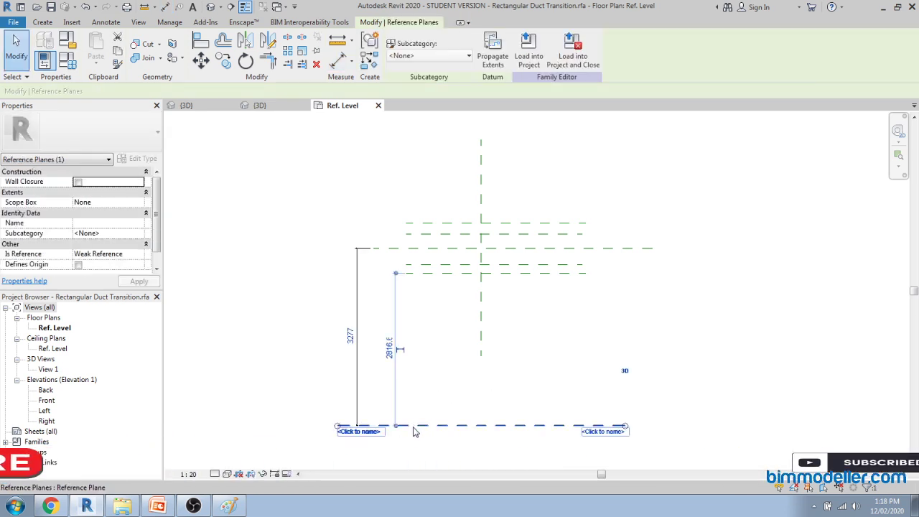
{"action": "left_click", "coordinate": [458, 379]}
Step: Set the project's Length unit to feet and fractional inches and accept the unit settings
{"action": "key", "text": "n"}
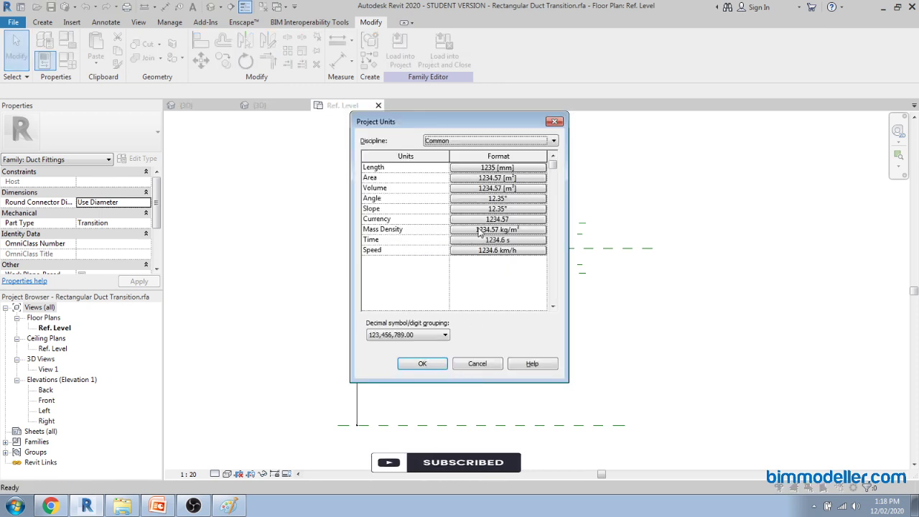
{"action": "left_click", "coordinate": [497, 167]}
{"action": "left_click", "coordinate": [493, 188]}
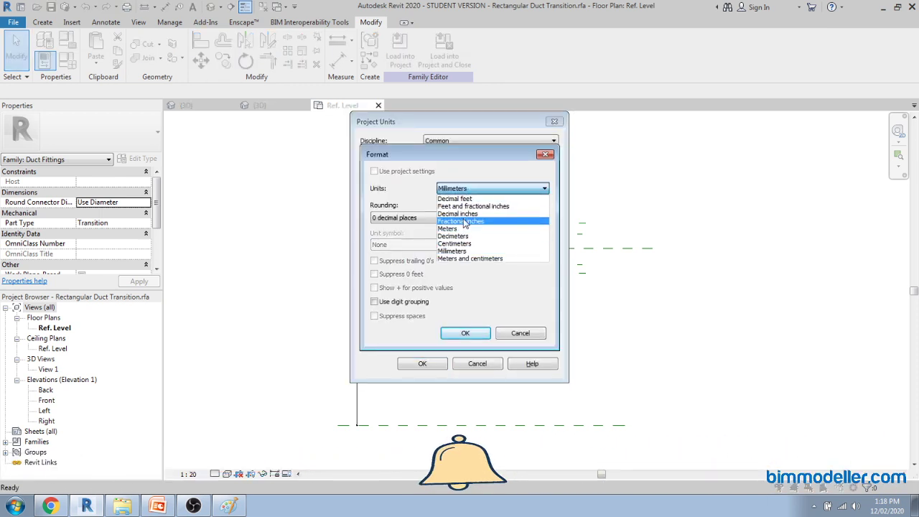
{"action": "key", "text": "Up"}
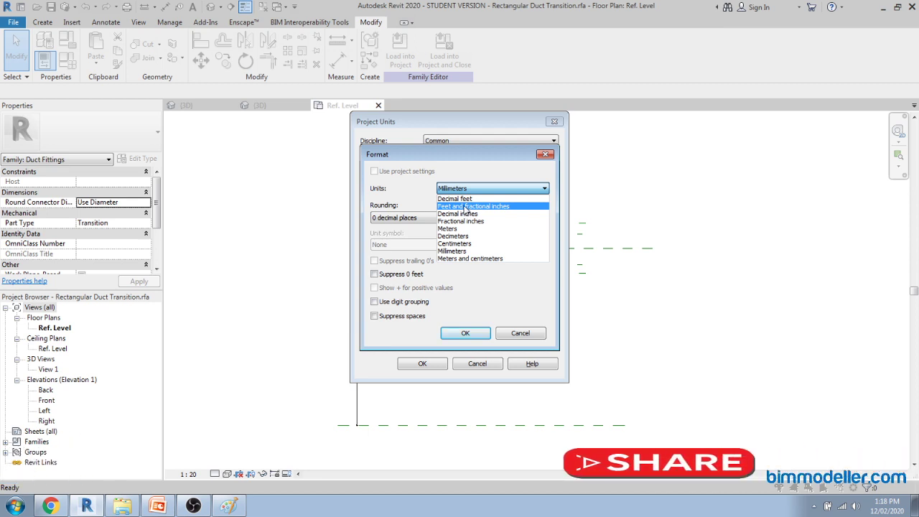
{"action": "left_click", "coordinate": [470, 206]}
{"action": "left_click", "coordinate": [465, 332]}
{"action": "left_click", "coordinate": [420, 304]}
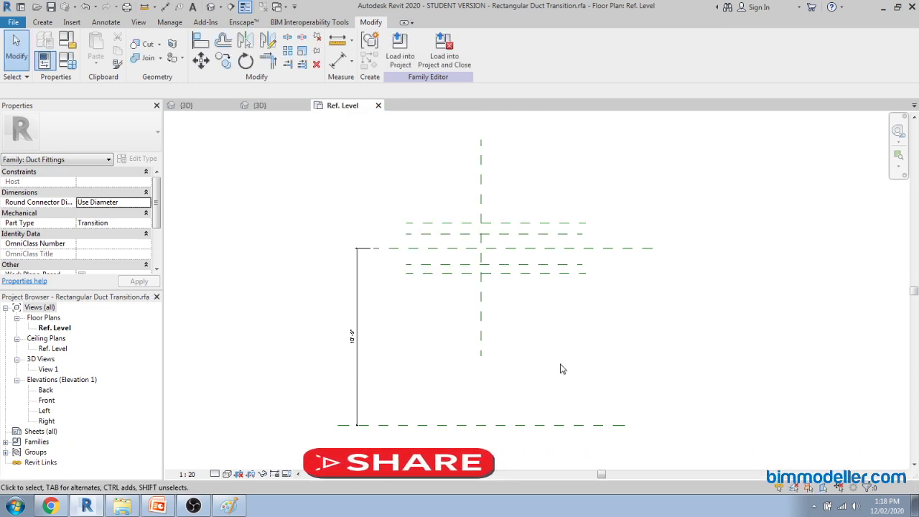
Step: Set the HVAC Duct Size unit to fractional inches and accept the project units
{"action": "key", "text": "u"}
{"action": "key", "text": "n"}
{"action": "left_click", "coordinate": [477, 141]}
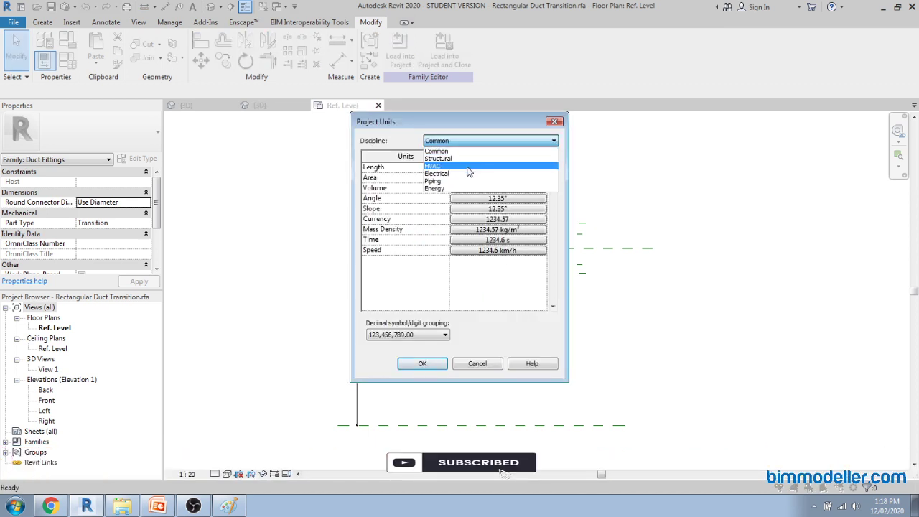
{"action": "left_click", "coordinate": [468, 166]}
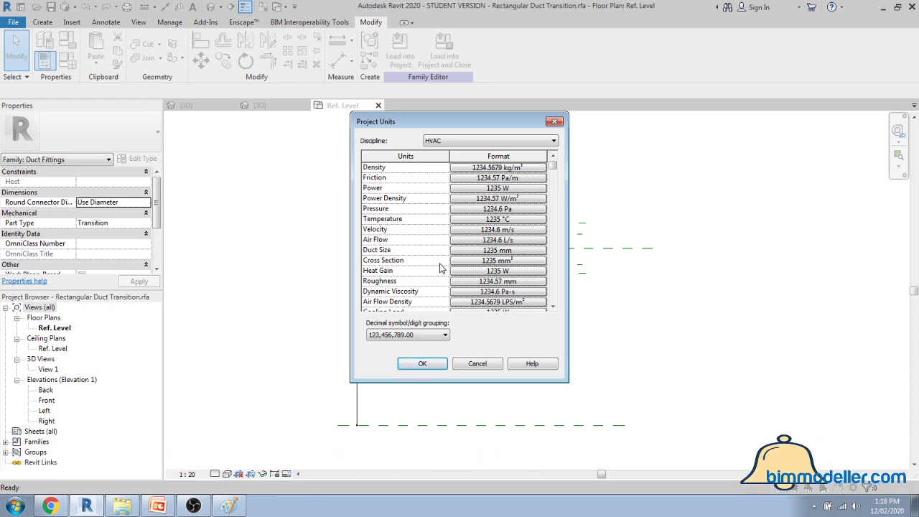
{"action": "left_click", "coordinate": [467, 251]}
{"action": "left_click", "coordinate": [482, 189]}
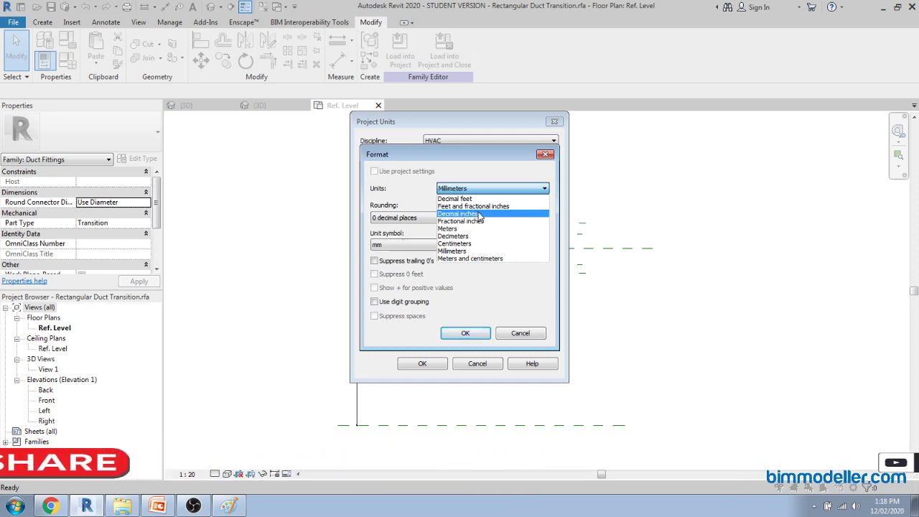
{"action": "left_click", "coordinate": [478, 222]}
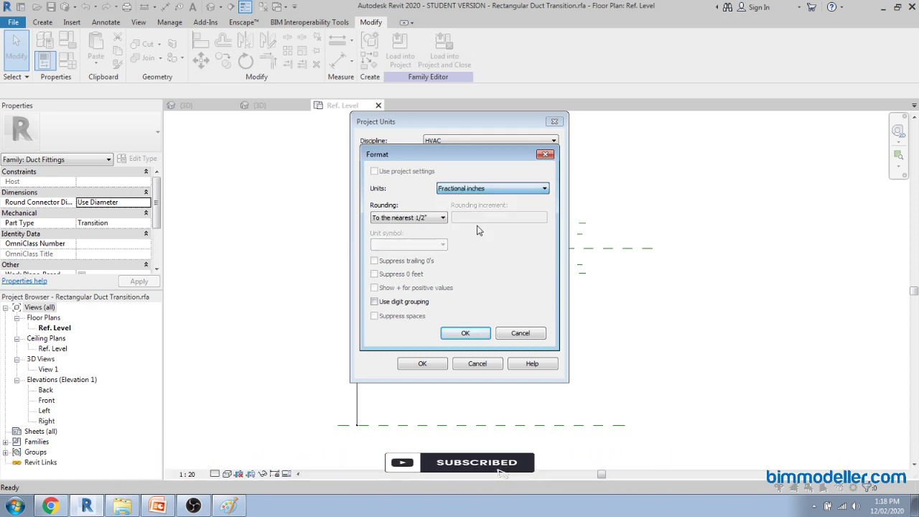
{"action": "left_click", "coordinate": [465, 332]}
{"action": "left_click", "coordinate": [431, 364]}
Step: Set the distance between the lowest reference plane and the horizontal centre plane to 10'
{"action": "scroll", "coordinate": [447, 378], "scroll_direction": "up", "scroll_amount": 1}
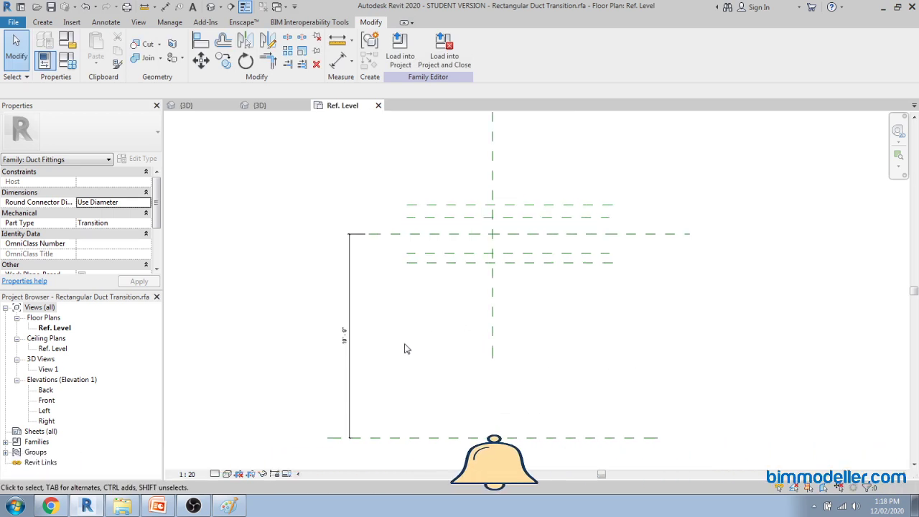
{"action": "left_click", "coordinate": [399, 437]}
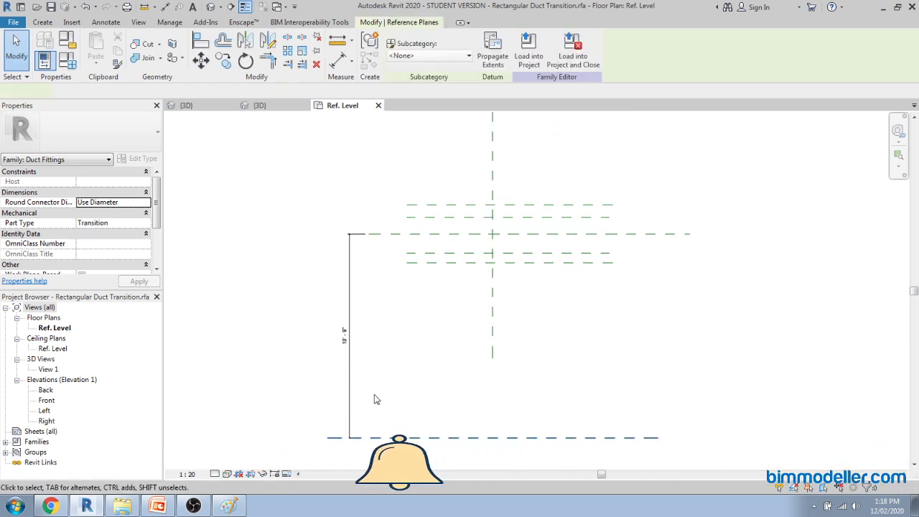
{"action": "left_click", "coordinate": [344, 334]}
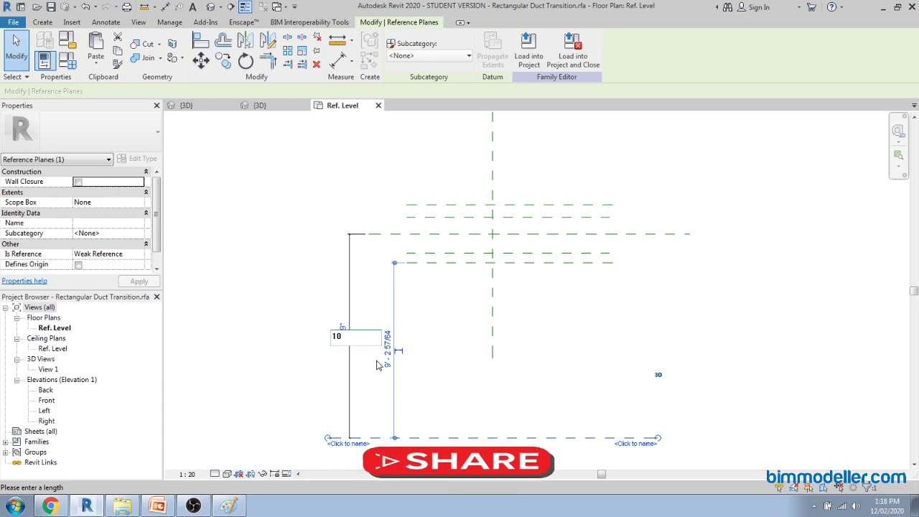
{"action": "type", "text": "10'"}
{"action": "key", "text": "Return"}
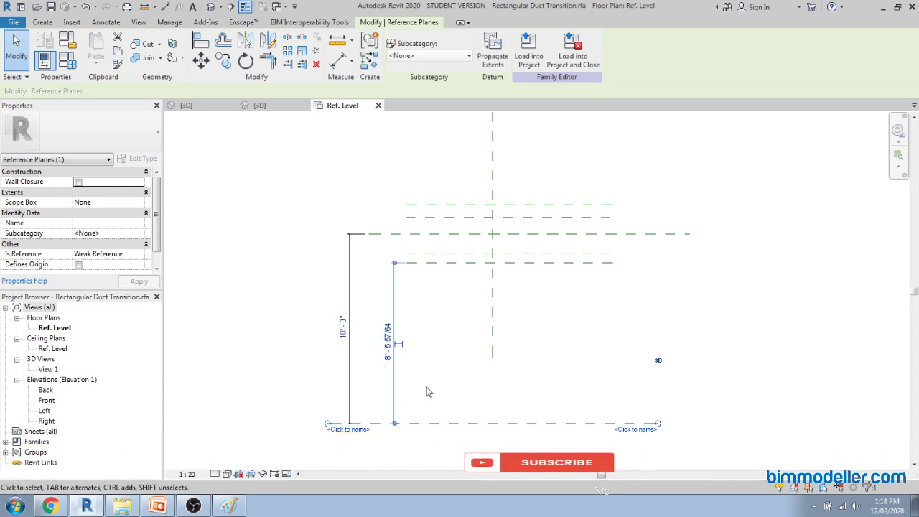
{"action": "key", "text": "Escape"}
{"action": "left_click", "coordinate": [351, 355]}
{"action": "left_click", "coordinate": [424, 350]}
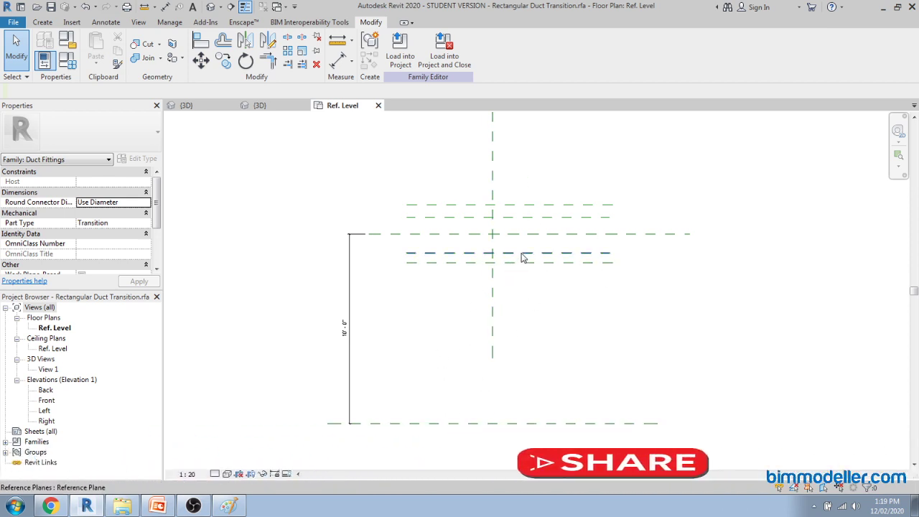
Step: Place an aligned dimension across the two outer horizontal reference planes and the centre plane between them, and constrain its segments as equal
{"action": "scroll", "coordinate": [528, 255], "scroll_direction": "up", "scroll_amount": 1}
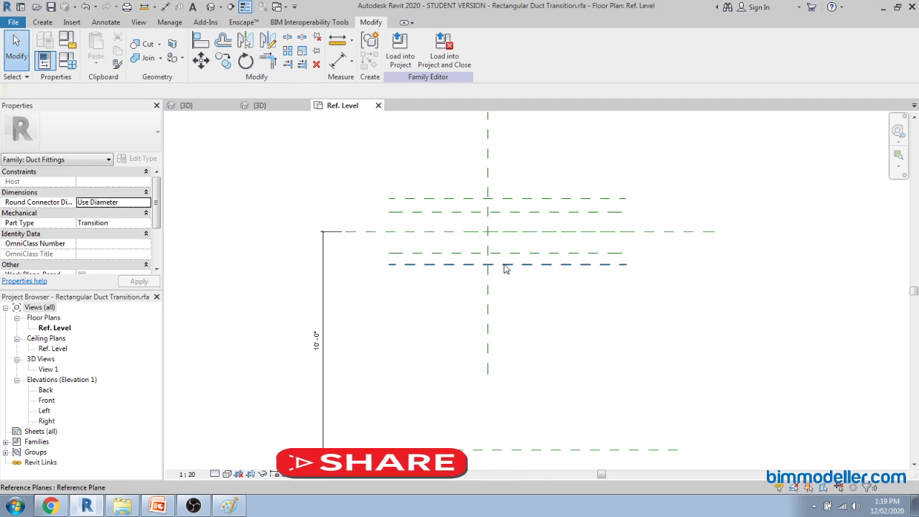
{"action": "key", "text": "d"}
{"action": "key", "text": "i"}
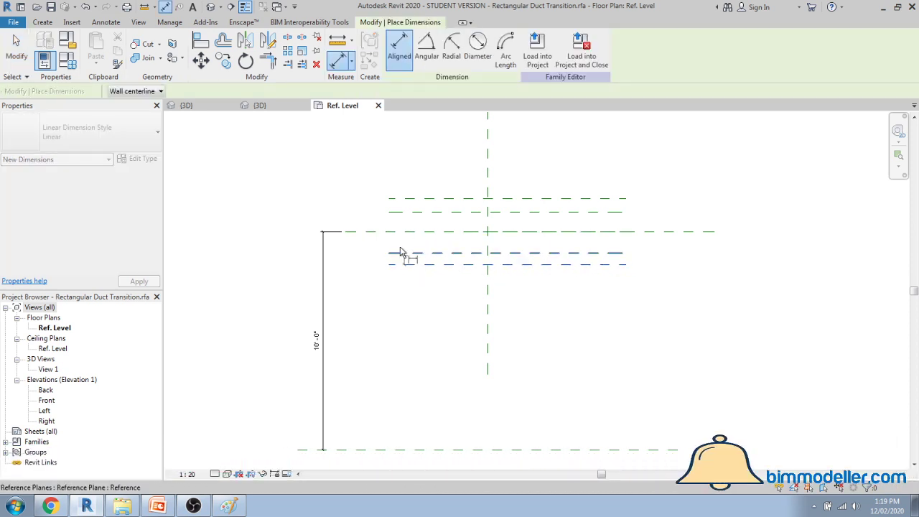
{"action": "left_click", "coordinate": [393, 199]}
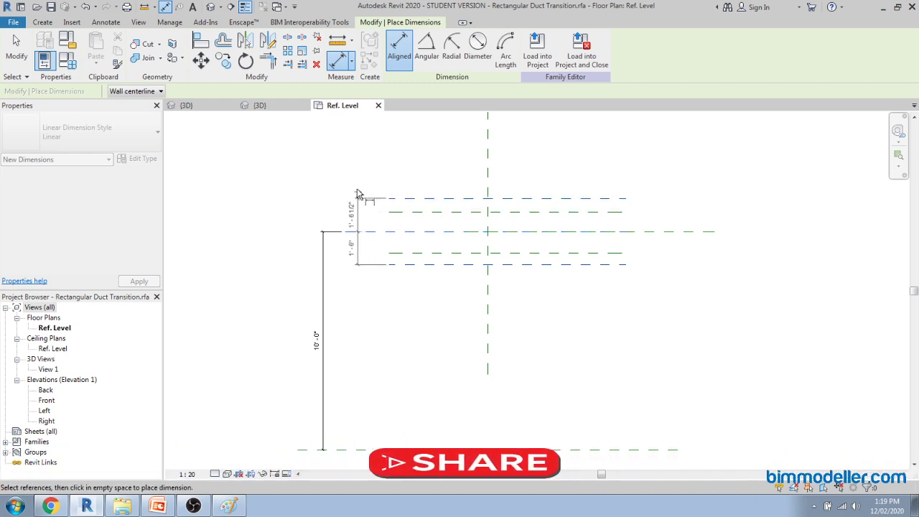
{"action": "middle_click_drag", "start_coordinate": [403, 303], "coordinate": [350, 342]}
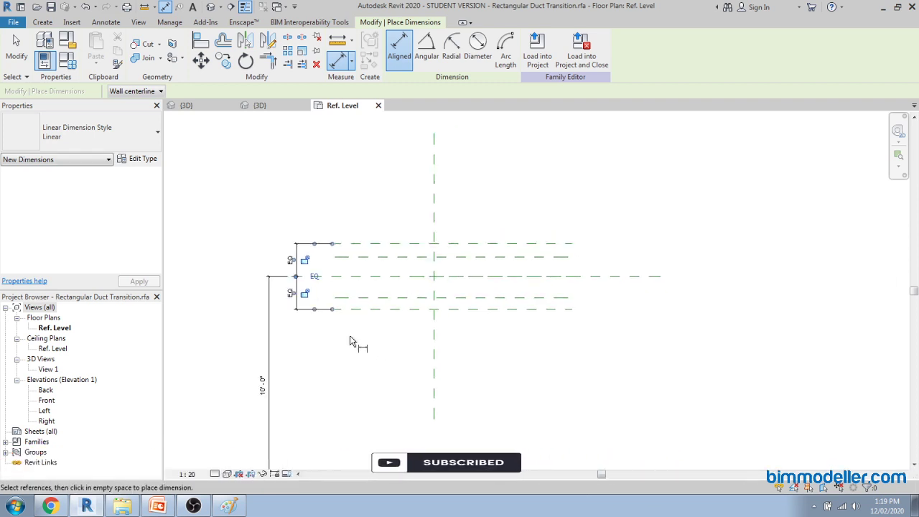
Step: Place an aligned dimension across the two inner horizontal reference planes and the Width 2 Centre Plane, and constrain its segments as equal
{"action": "scroll", "coordinate": [390, 324], "scroll_direction": "up", "scroll_amount": 2}
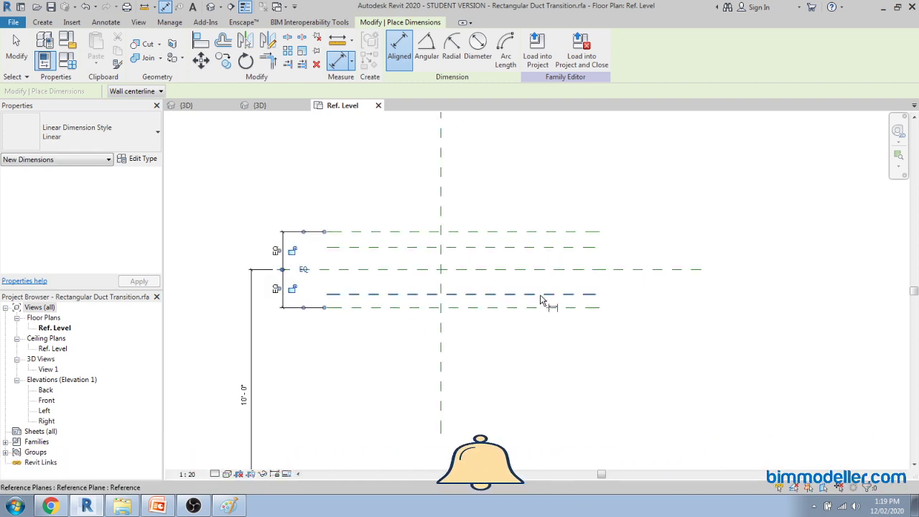
{"action": "left_click", "coordinate": [653, 276]}
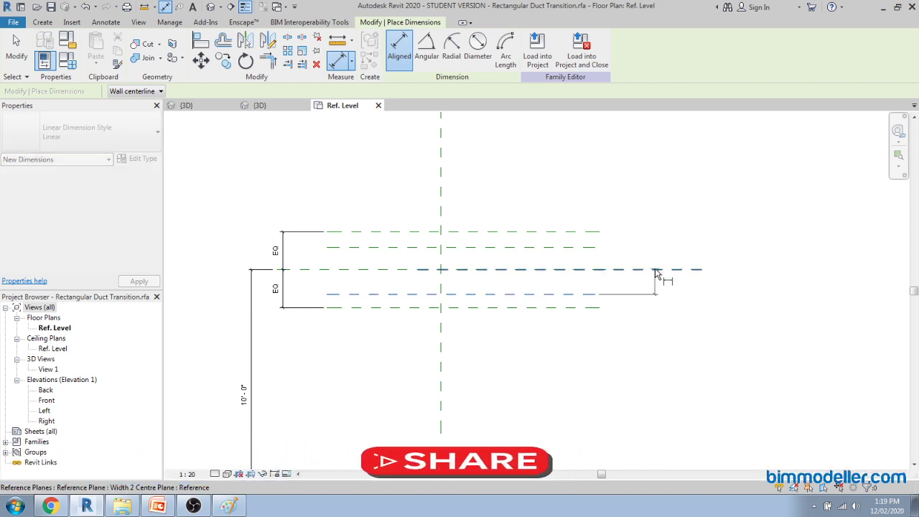
{"action": "left_click", "coordinate": [655, 273]}
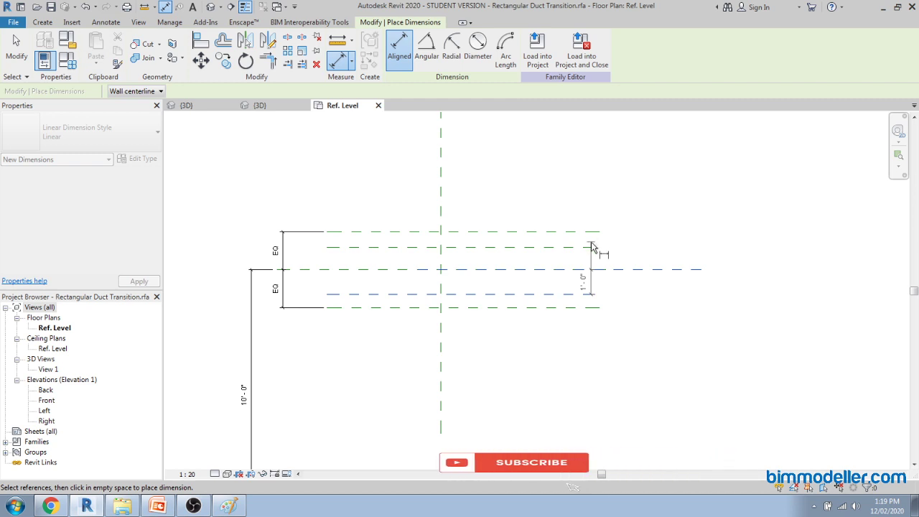
{"action": "left_click", "coordinate": [680, 350]}
{"action": "left_click", "coordinate": [699, 271]}
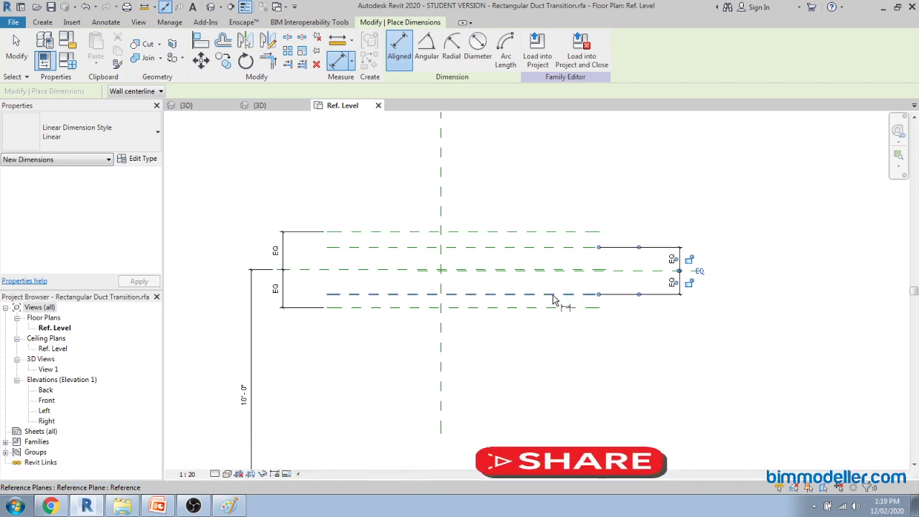
{"action": "key", "text": "Escape"}
{"action": "key", "text": "Escape"}
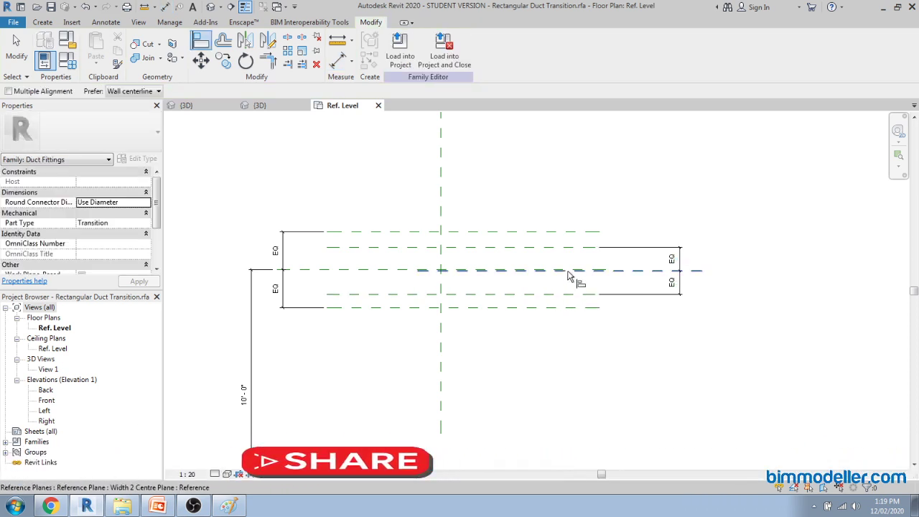
Step: Align the Width 2 Centre Plane with the main horizontal centre plane
{"action": "scroll", "coordinate": [567, 274], "scroll_direction": "up", "scroll_amount": 2}
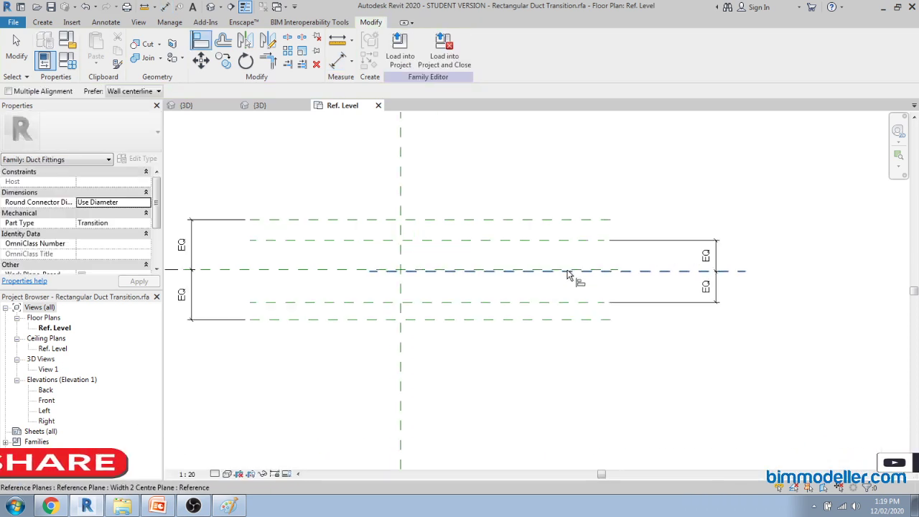
{"action": "left_click", "coordinate": [357, 270]}
{"action": "left_click", "coordinate": [454, 279]}
{"action": "scroll", "coordinate": [546, 309], "scroll_direction": "down", "scroll_amount": 3}
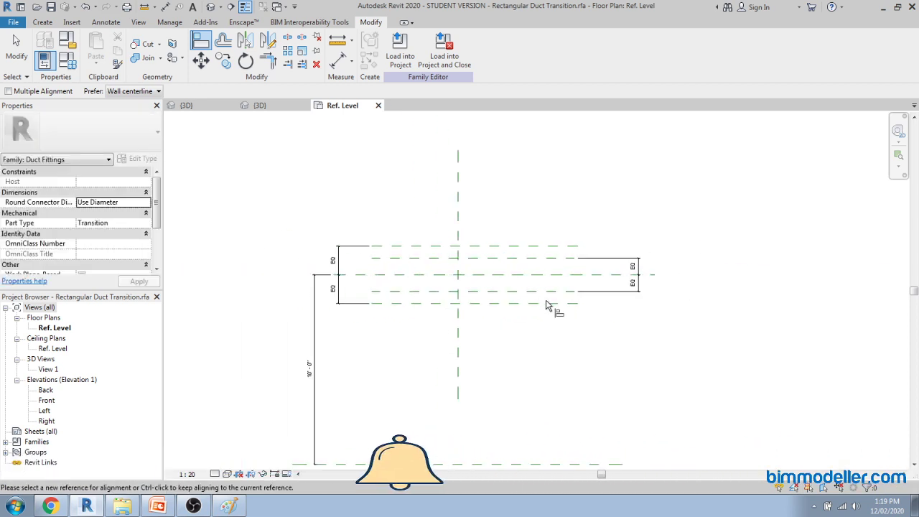
{"action": "key", "text": "Escape"}
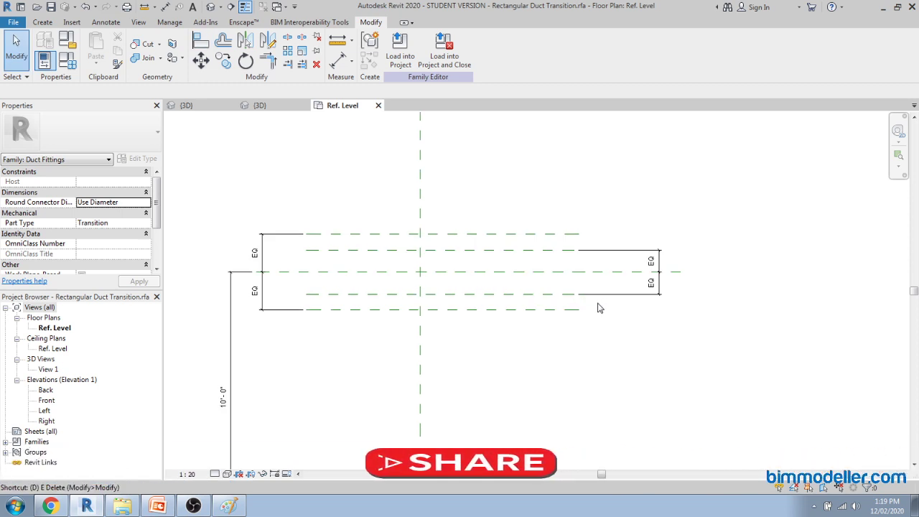
Step: Dimension the full distance between the two inner horizontal planes and the half distance from the lower inner plane to the centre plane
{"action": "left_click", "coordinate": [542, 294]}
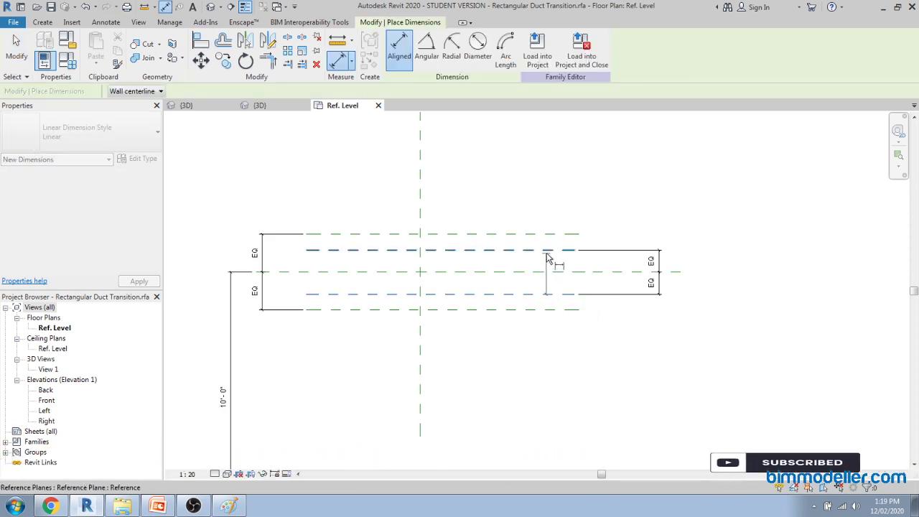
{"action": "left_click", "coordinate": [547, 251]}
{"action": "left_click", "coordinate": [550, 294]}
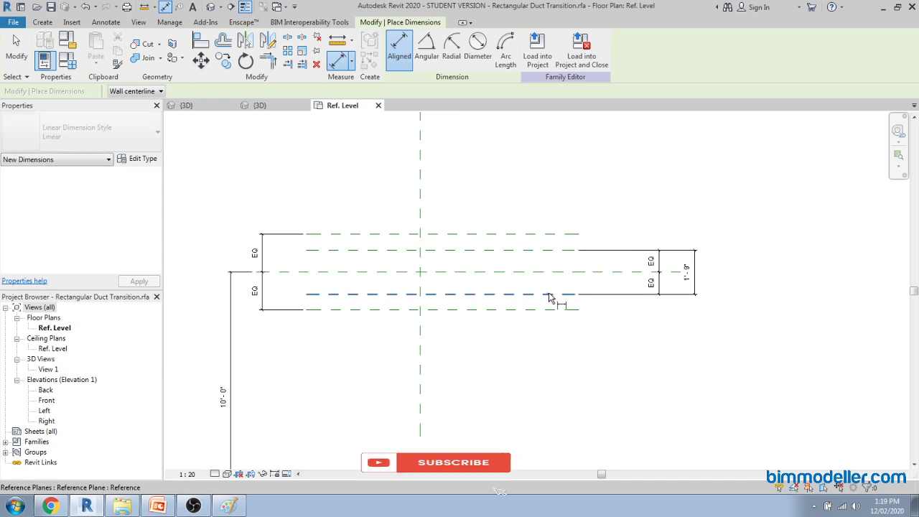
{"action": "left_click", "coordinate": [546, 276]}
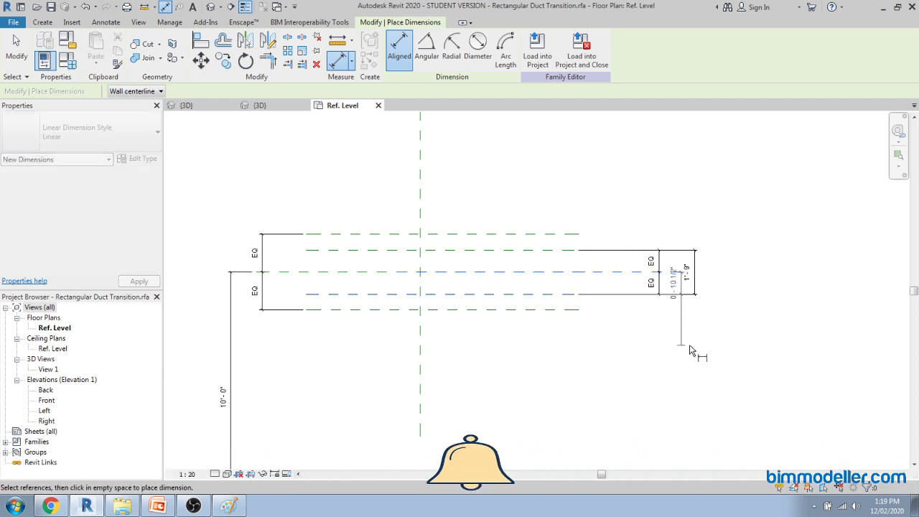
{"action": "left_click", "coordinate": [641, 334]}
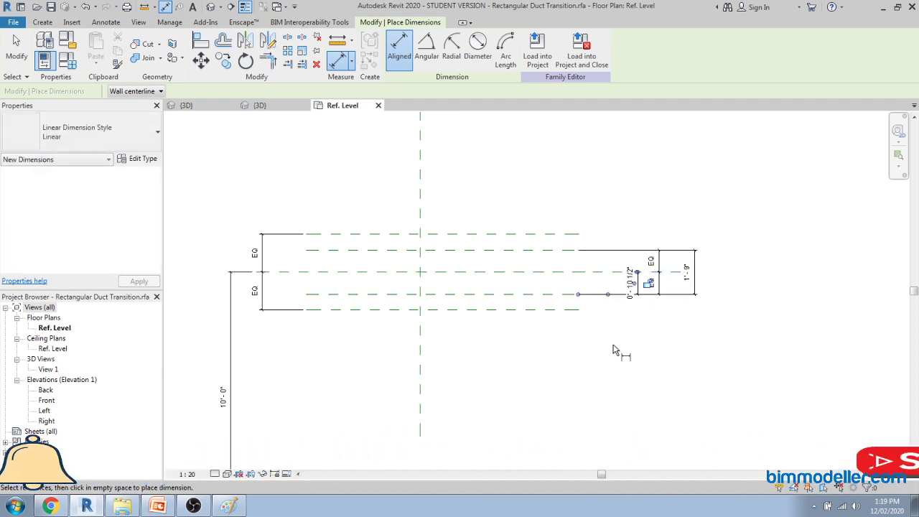
Step: Dimension the full distance between the two outer horizontal planes and the half distance from the lower outer plane to the centre plane
{"action": "middle_click_drag", "start_coordinate": [379, 308], "coordinate": [427, 314]}
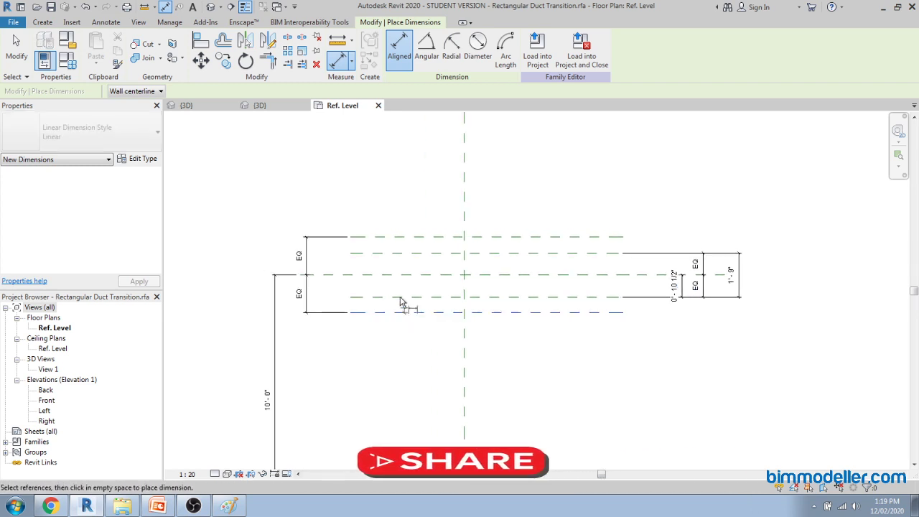
{"action": "left_click", "coordinate": [388, 238]}
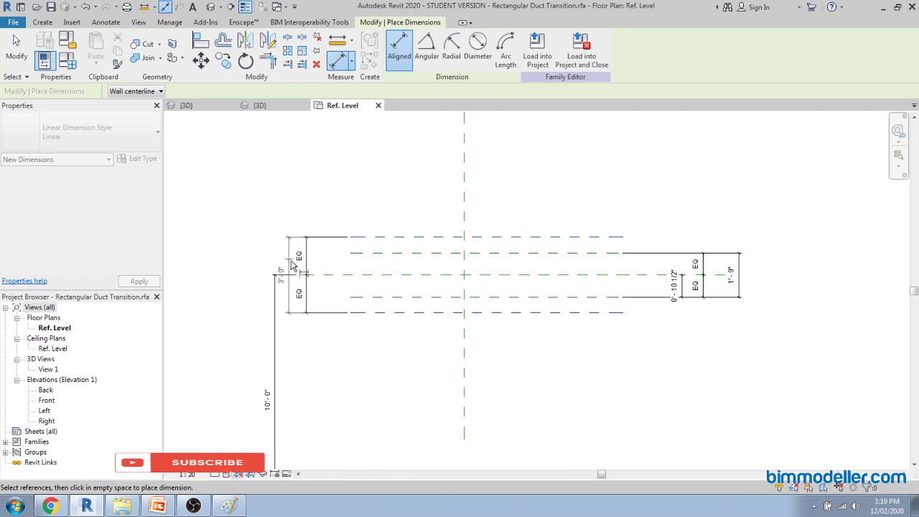
{"action": "left_click", "coordinate": [332, 285]}
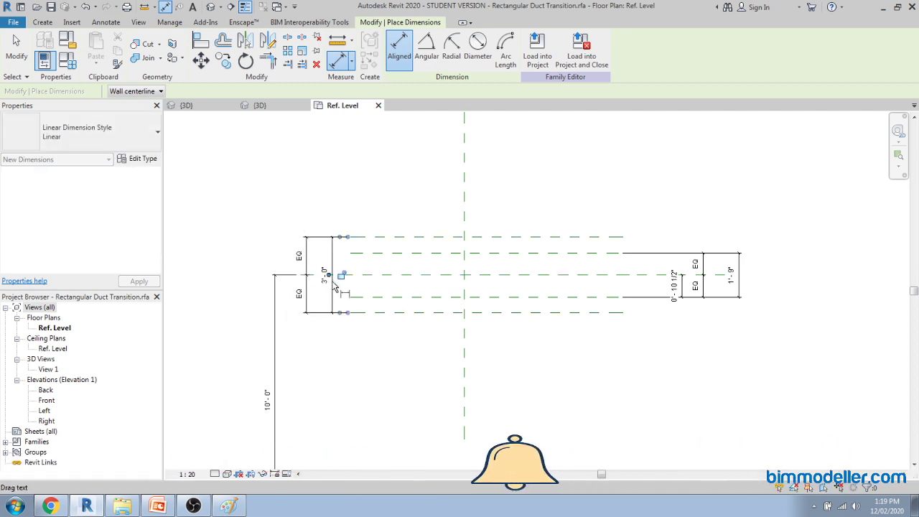
{"action": "left_click", "coordinate": [391, 314]}
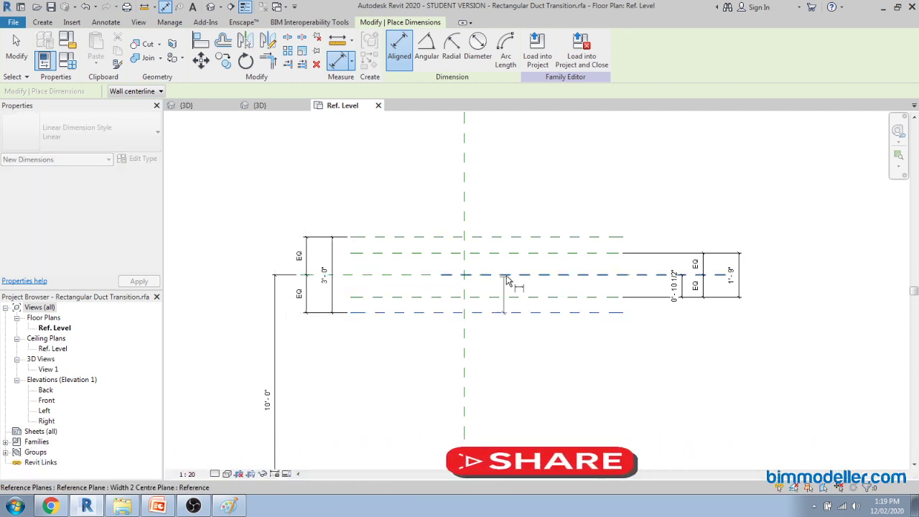
{"action": "left_click", "coordinate": [405, 275]}
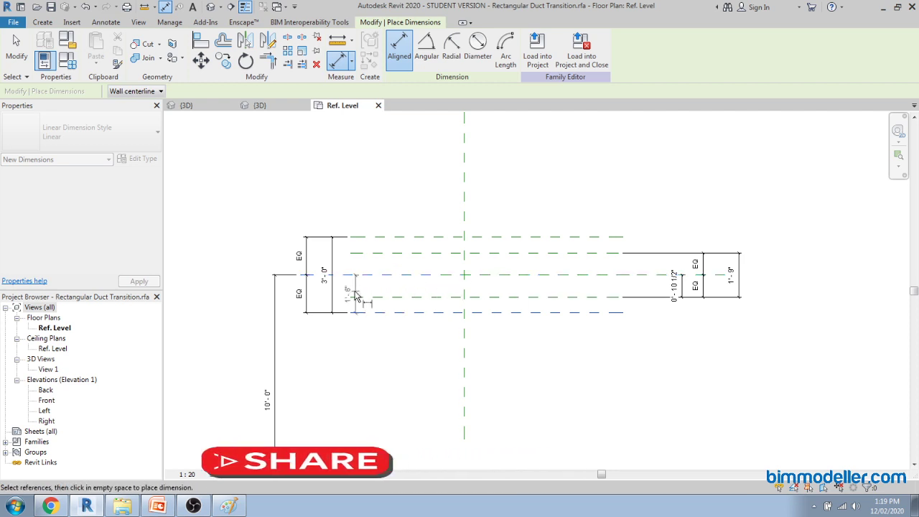
{"action": "left_click", "coordinate": [353, 293]}
{"action": "key", "text": "Escape"}
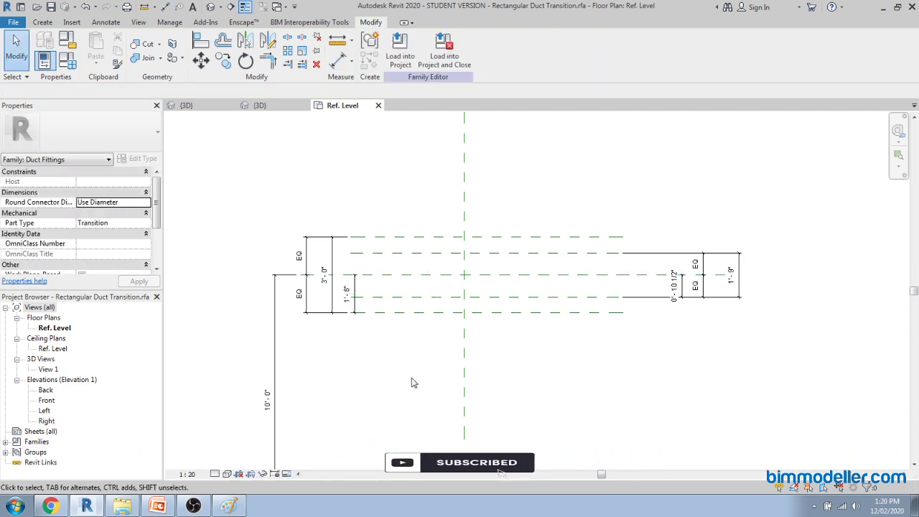
Step: Open the Front elevation view
{"action": "scroll", "coordinate": [531, 376], "scroll_direction": "down", "scroll_amount": 1}
{"action": "scroll", "coordinate": [502, 358], "scroll_direction": "down", "scroll_amount": 1}
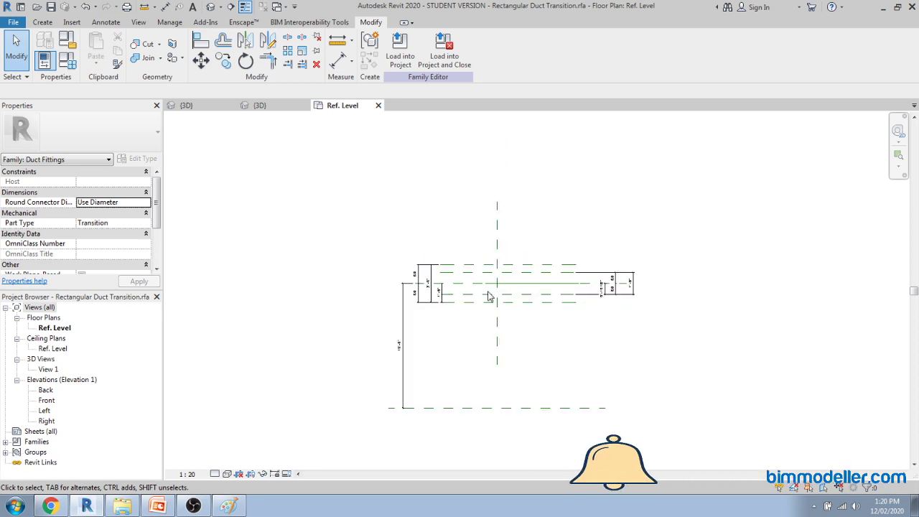
{"action": "scroll", "coordinate": [488, 329], "scroll_direction": "up", "scroll_amount": 1}
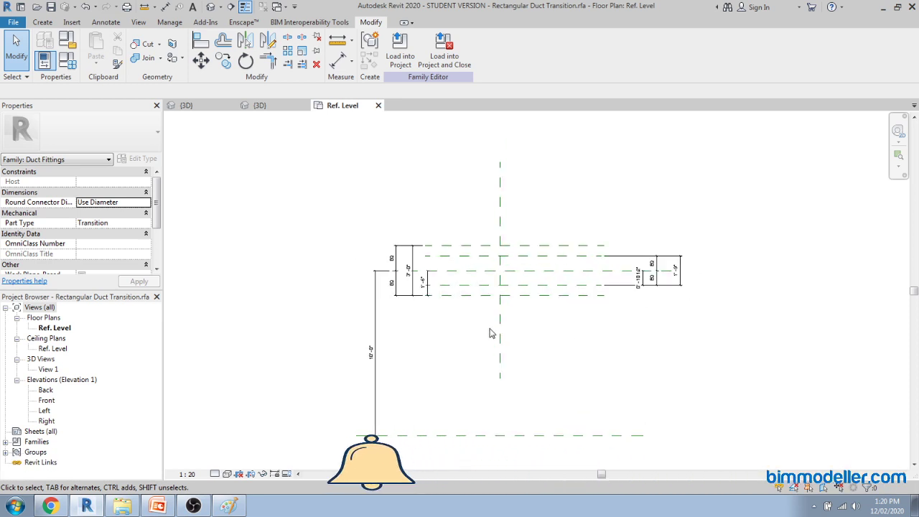
{"action": "middle_click_drag", "start_coordinate": [531, 332], "coordinate": [528, 348]}
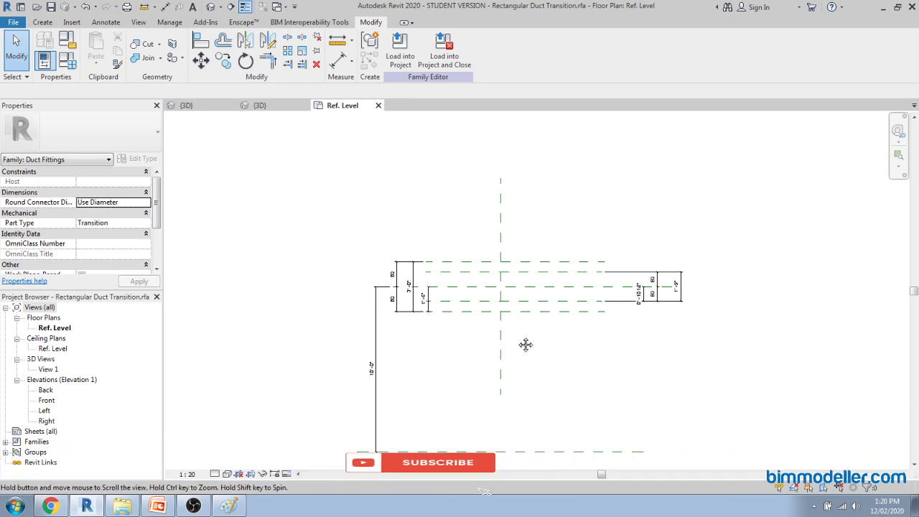
{"action": "middle_click_drag", "start_coordinate": [526, 345], "coordinate": [525, 355]}
{"action": "double_click", "coordinate": [46, 399]}
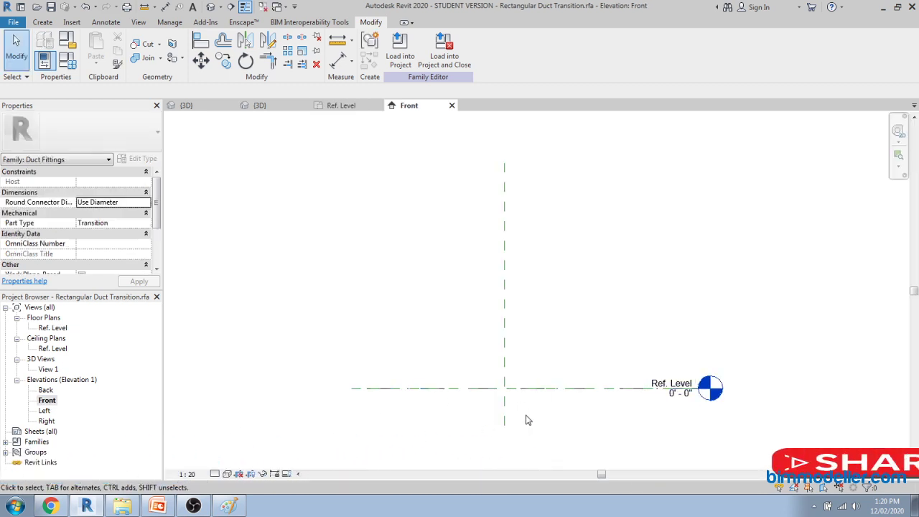
{"action": "scroll", "coordinate": [523, 392], "scroll_direction": "up", "scroll_amount": 1}
{"action": "scroll", "coordinate": [495, 386], "scroll_direction": "up", "scroll_amount": 1}
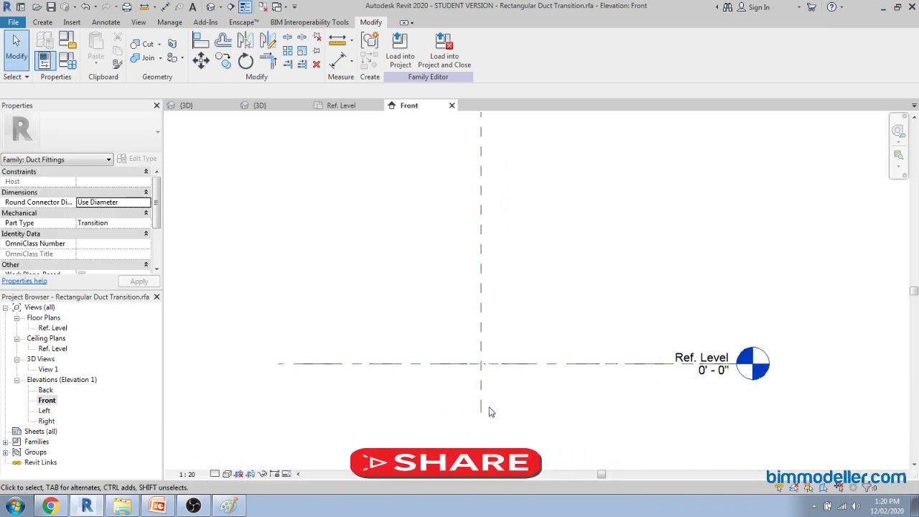
Step: Examine the reference planes in the Left elevation and close that view to return to the Front elevation
{"action": "double_click", "coordinate": [45, 409]}
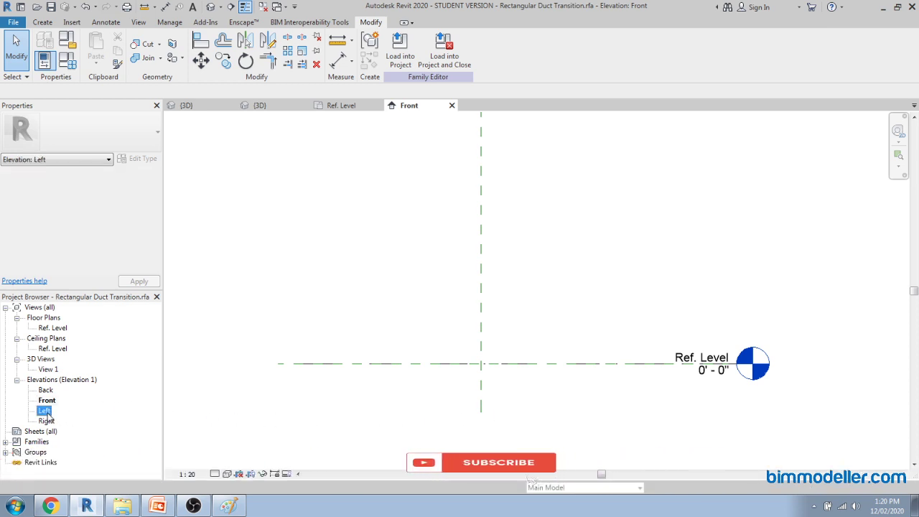
{"action": "middle_click_drag", "start_coordinate": [385, 393], "coordinate": [497, 363]}
{"action": "middle_click_drag", "start_coordinate": [501, 421], "coordinate": [517, 296]}
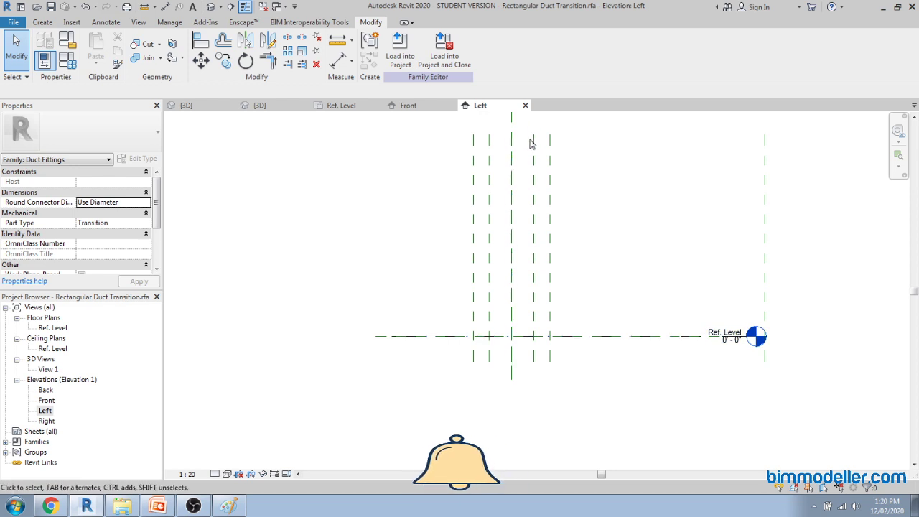
{"action": "left_click", "coordinate": [526, 105]}
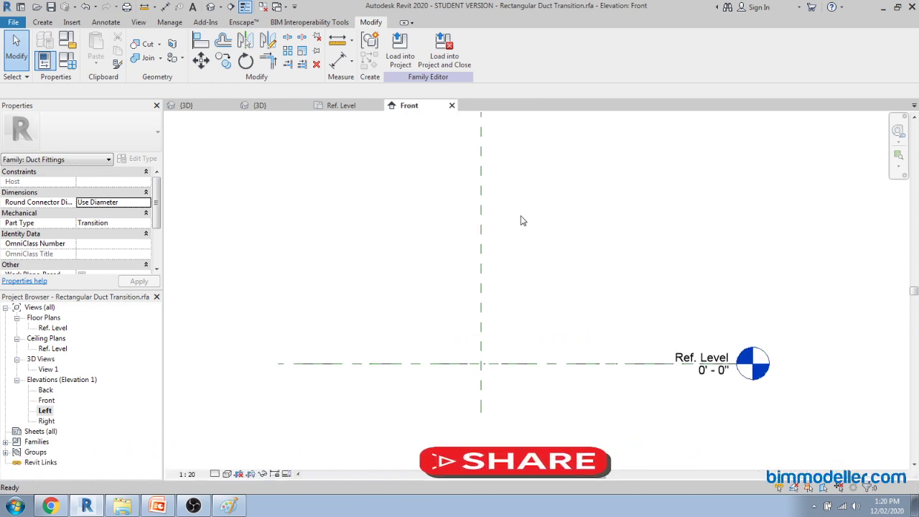
{"action": "scroll", "coordinate": [481, 286], "scroll_direction": "down", "scroll_amount": 2}
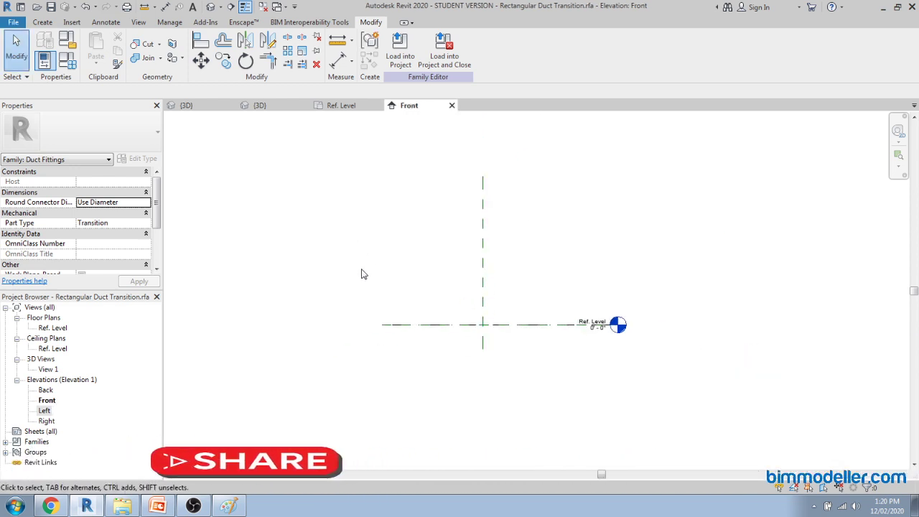
{"action": "scroll", "coordinate": [482, 325], "scroll_direction": "up", "scroll_amount": 2}
{"action": "left_click", "coordinate": [485, 298]}
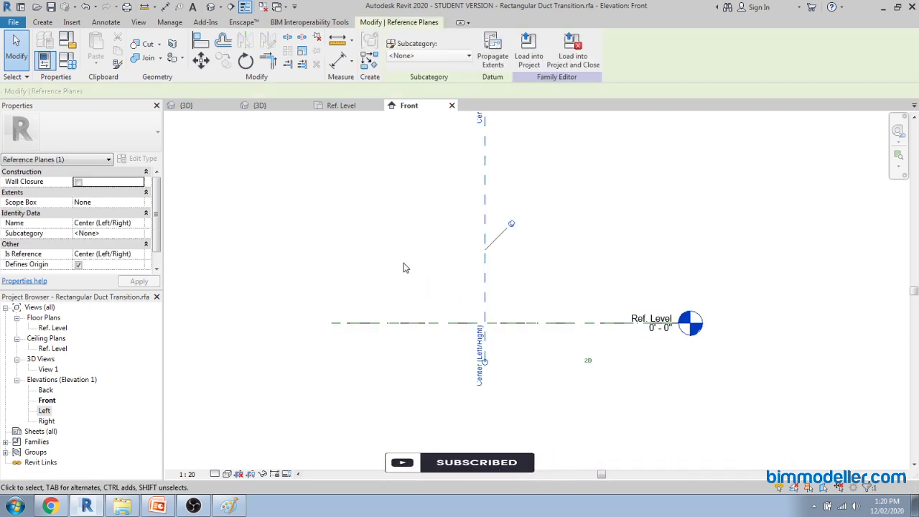
{"action": "key", "text": "r"}
{"action": "key", "text": "p"}
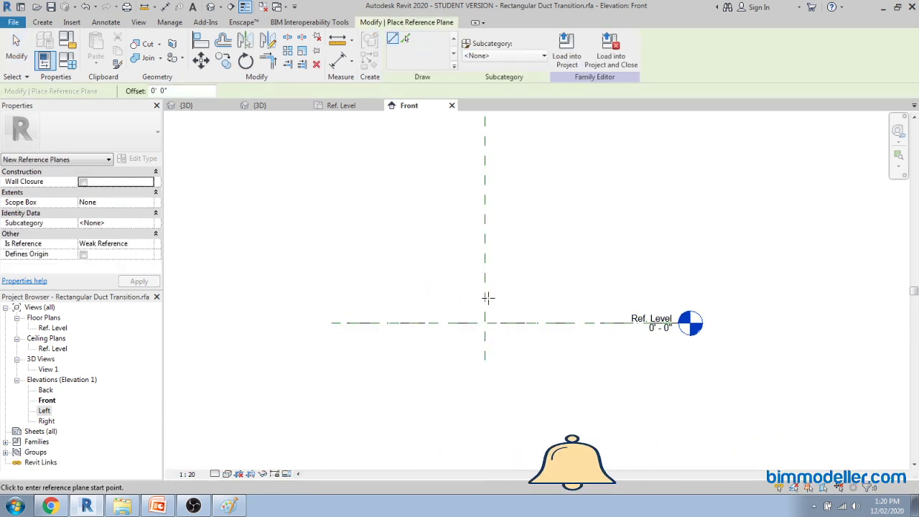
{"action": "scroll", "coordinate": [467, 338], "scroll_direction": "up", "scroll_amount": 1}
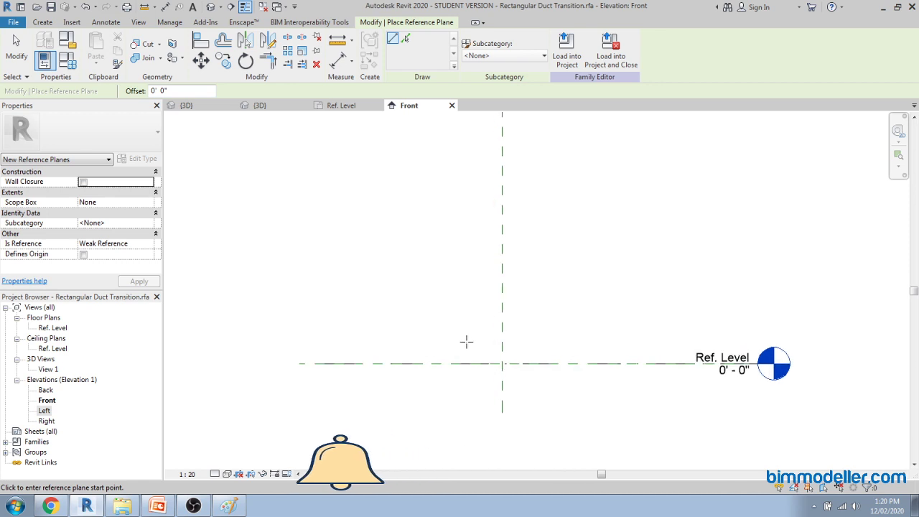
{"action": "key", "text": "Escape"}
{"action": "left_click", "coordinate": [752, 369]}
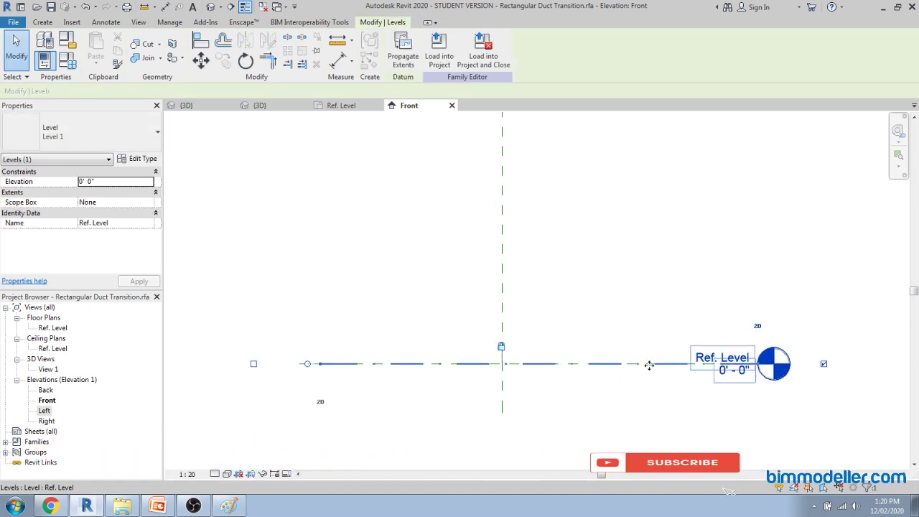
Step: Draw one horizontal reference plane above Ref. Level and a matching one about 2'-6" below it in the Front elevation
{"action": "scroll", "coordinate": [648, 365], "scroll_direction": "down", "scroll_amount": 2}
{"action": "key", "text": "r"}
{"action": "key", "text": "p"}
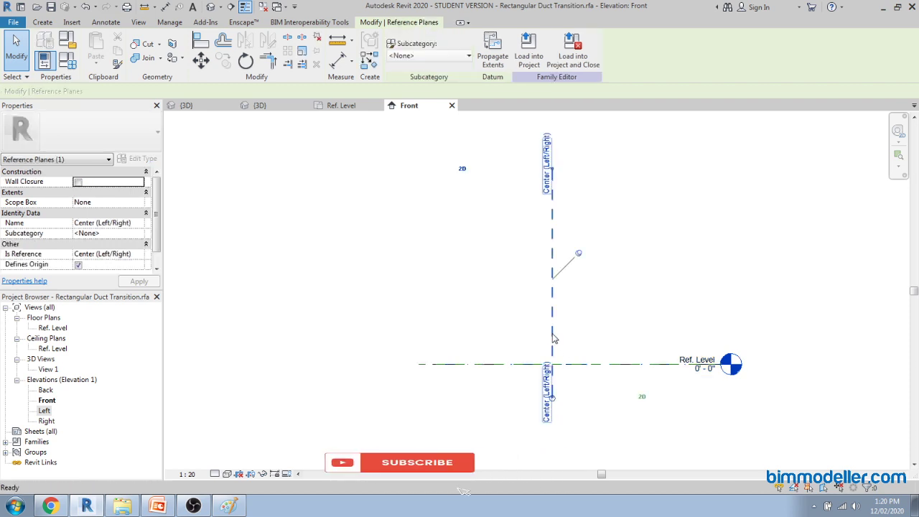
{"action": "left_click", "coordinate": [430, 324]}
{"action": "left_click", "coordinate": [671, 323]}
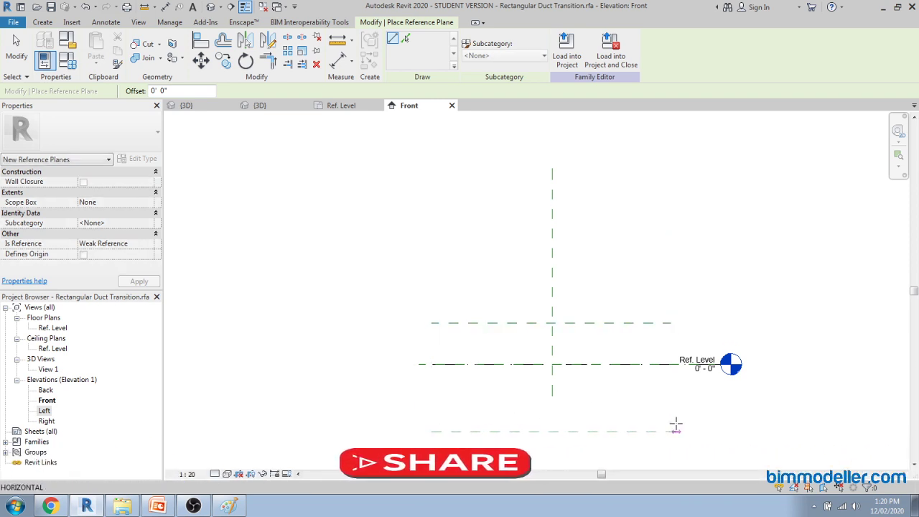
{"action": "left_click", "coordinate": [671, 432]}
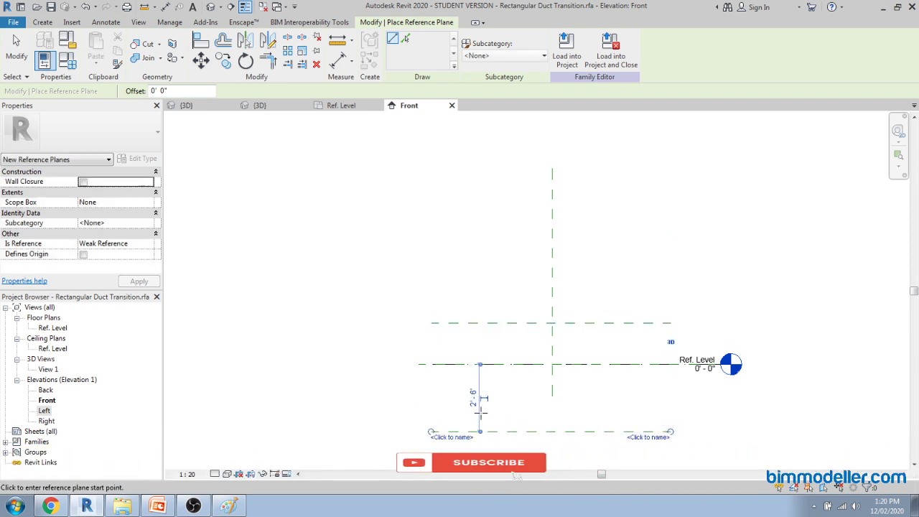
Step: Draw two inner horizontal reference planes between the outer ones in the Front elevation, one below and one above Ref. Level
{"action": "middle_click_drag", "start_coordinate": [459, 395], "coordinate": [443, 364]}
{"action": "left_click", "coordinate": [434, 380]}
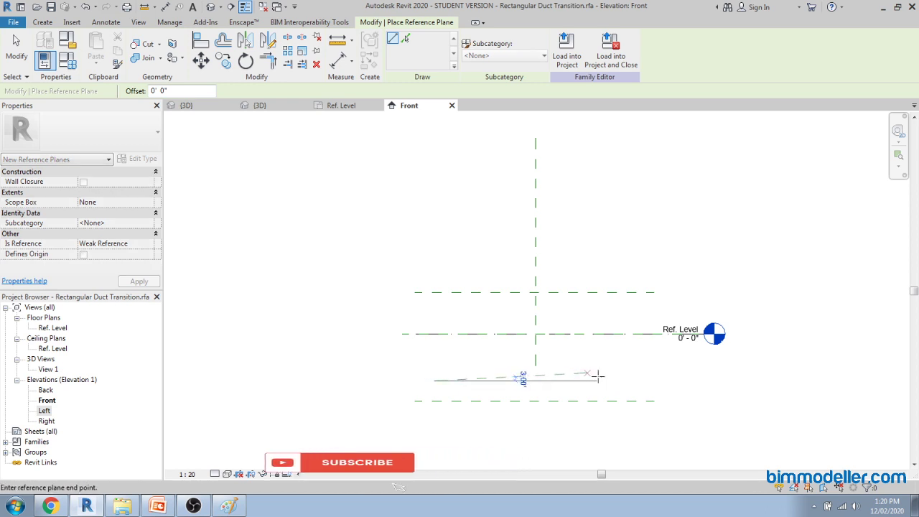
{"action": "left_click", "coordinate": [646, 376]}
{"action": "left_click", "coordinate": [446, 313]}
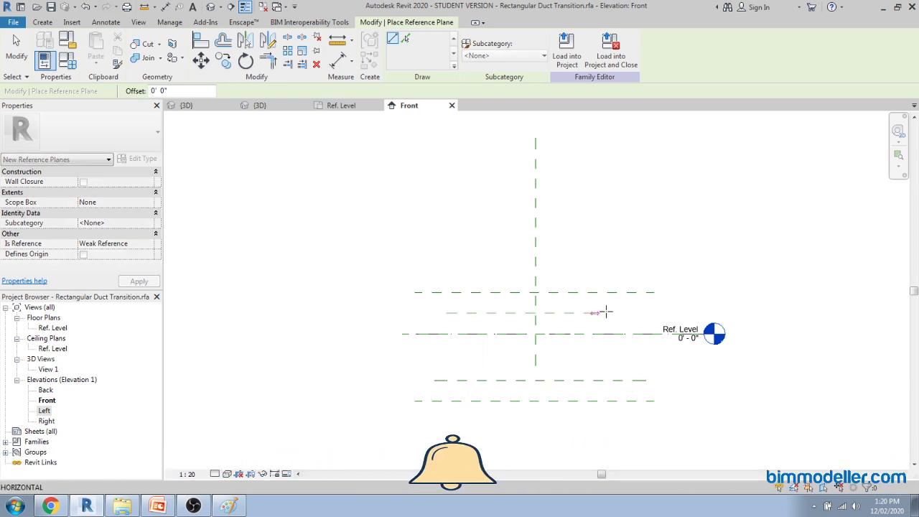
{"action": "left_click", "coordinate": [638, 313]}
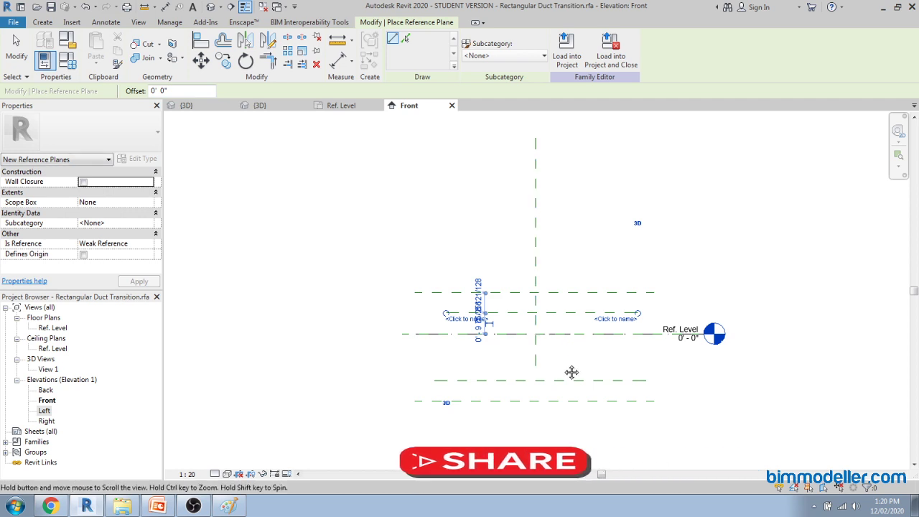
Step: Draw a horizontal reference plane along Ref. Level that extends past the level head as the centre plane for the inner pair
{"action": "middle_click_drag", "start_coordinate": [628, 371], "coordinate": [614, 390]}
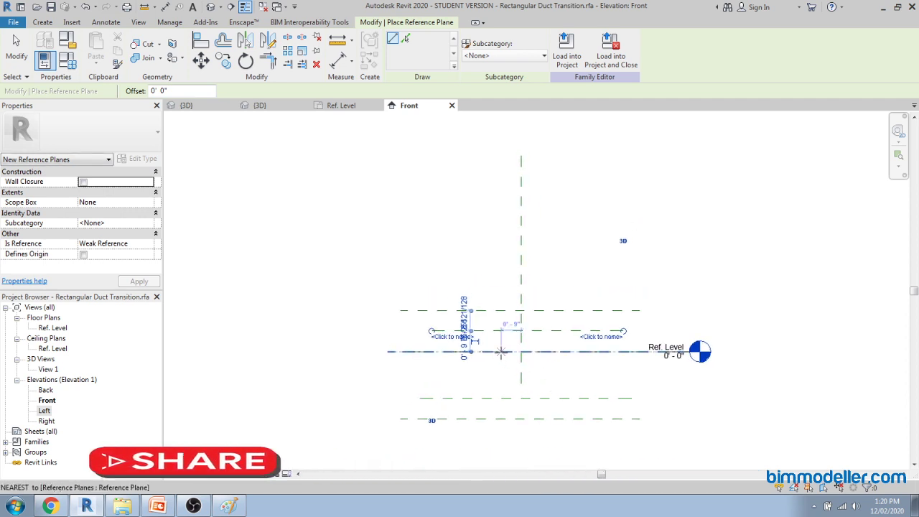
{"action": "left_click", "coordinate": [566, 352]}
{"action": "left_click", "coordinate": [792, 352]}
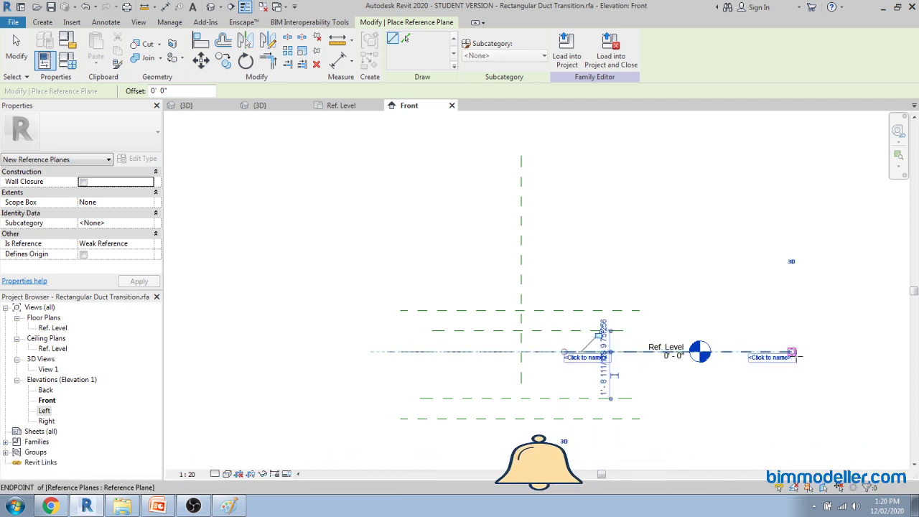
{"action": "key", "text": "Escape"}
{"action": "key", "text": "Escape"}
Step: Name the new reference plane on Ref. Level "Width 2 centre plane"
{"action": "left_click", "coordinate": [768, 351]}
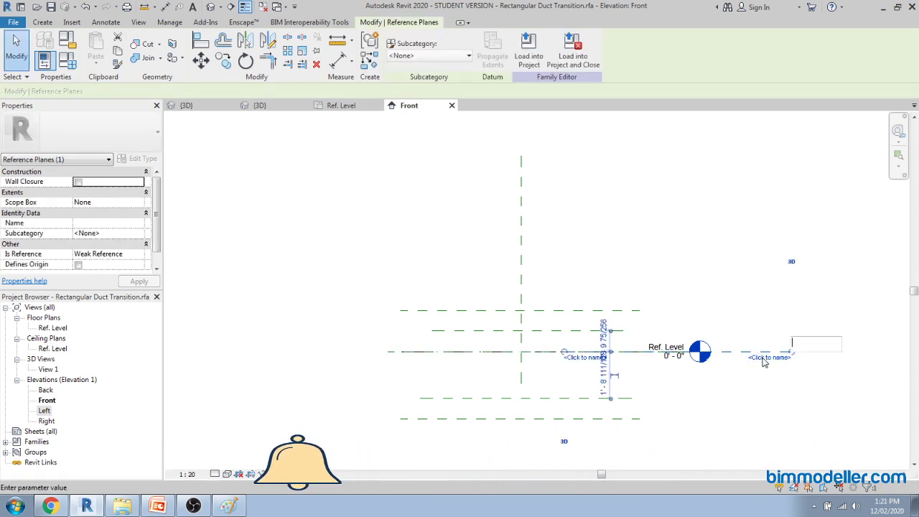
{"action": "left_click", "coordinate": [769, 357]}
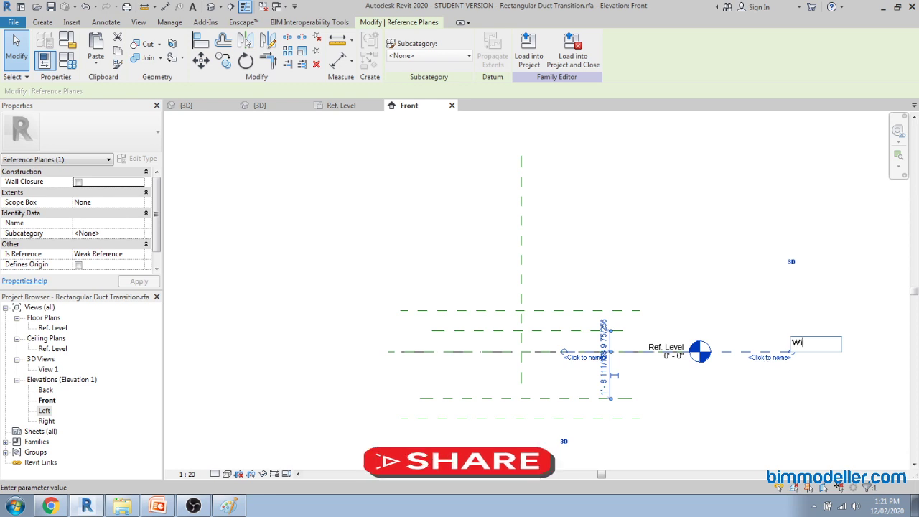
{"action": "type", "text": "Width 2"}
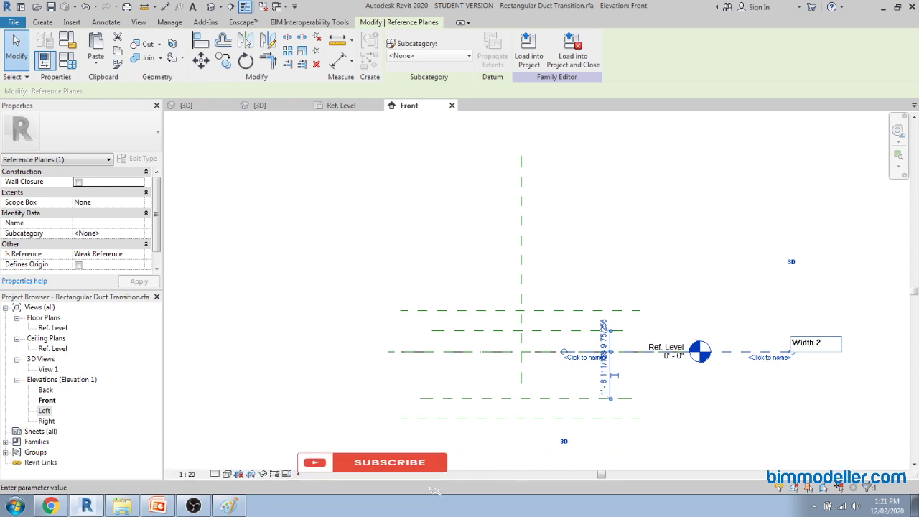
{"action": "type", "text": " centre"}
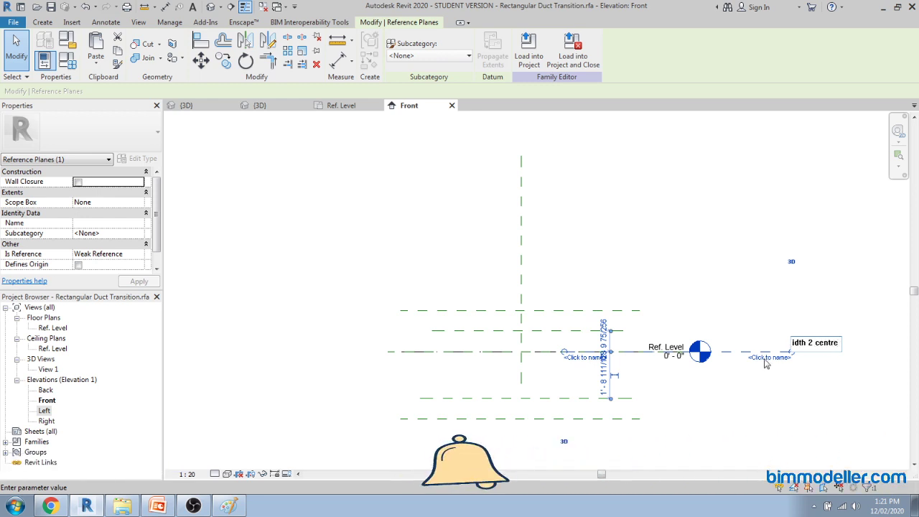
{"action": "type", "text": " plane"}
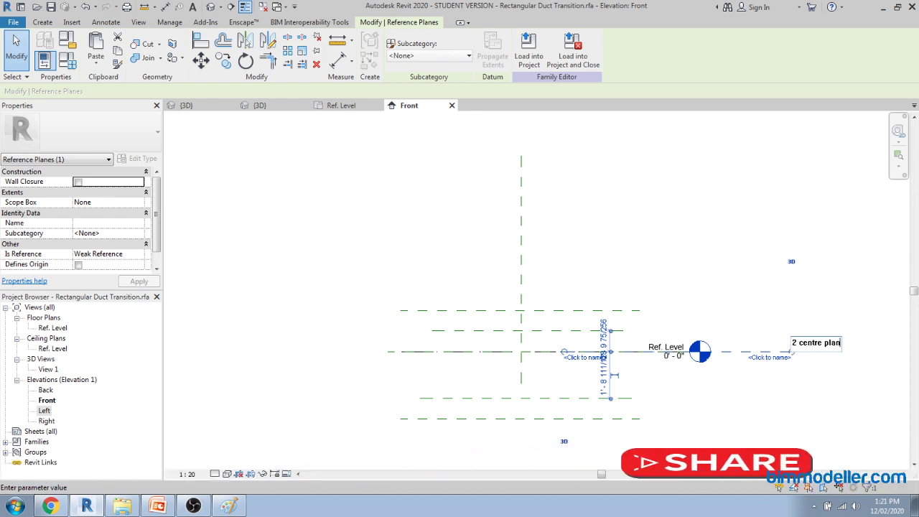
{"action": "key", "text": "Return"}
{"action": "key", "text": "Escape"}
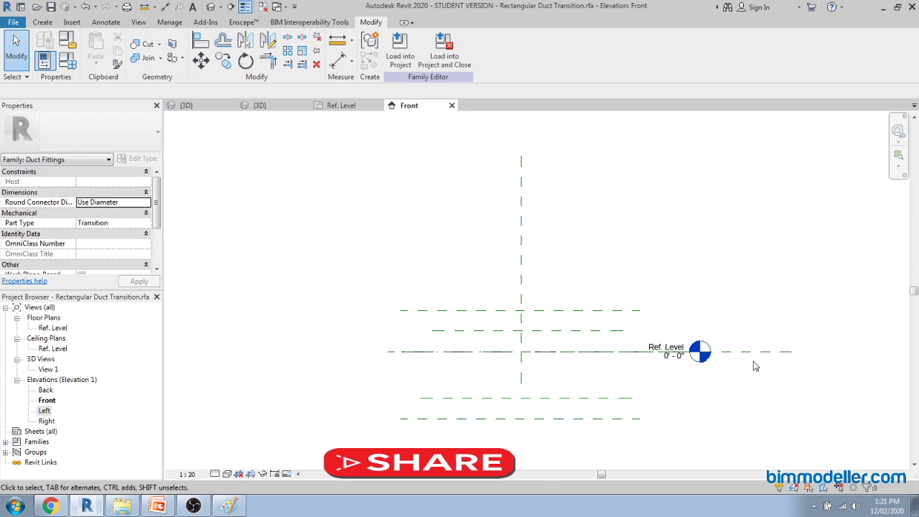
Step: Temporarily hide the overlapping planes and level at Ref. Level to inspect them, then restore their display
{"action": "left_click", "coordinate": [756, 354]}
{"action": "key", "text": "h"}
{"action": "key", "text": "h"}
{"action": "left_click", "coordinate": [675, 355]}
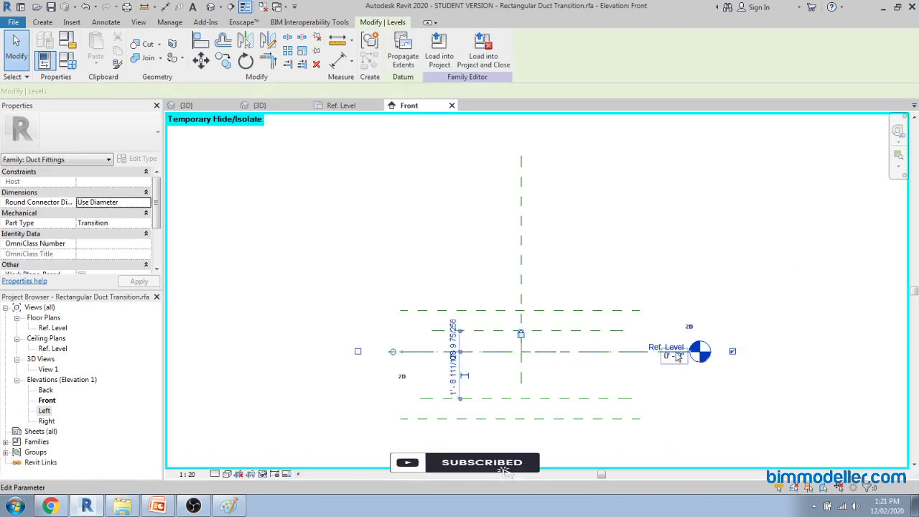
{"action": "key", "text": "h"}
{"action": "key", "text": "h"}
{"action": "left_click", "coordinate": [591, 353]}
{"action": "key", "text": "h"}
{"action": "key", "text": "h"}
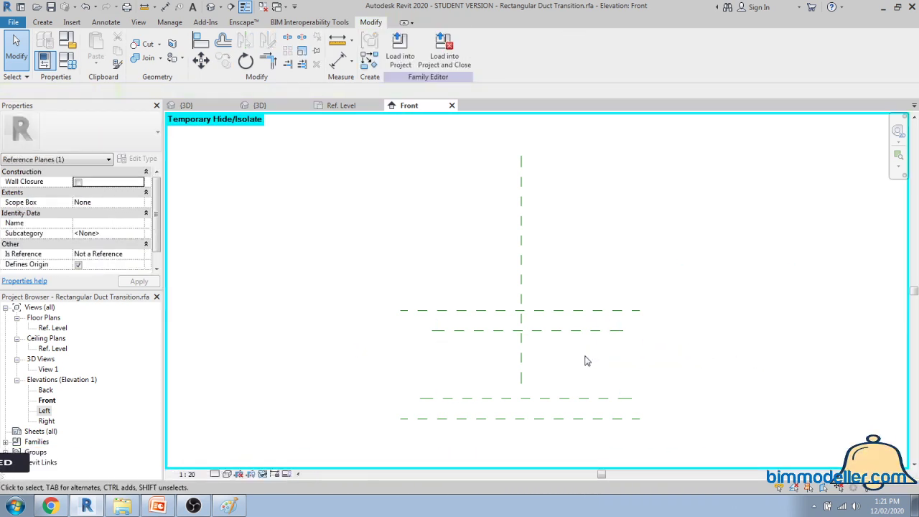
{"action": "key", "text": "r"}
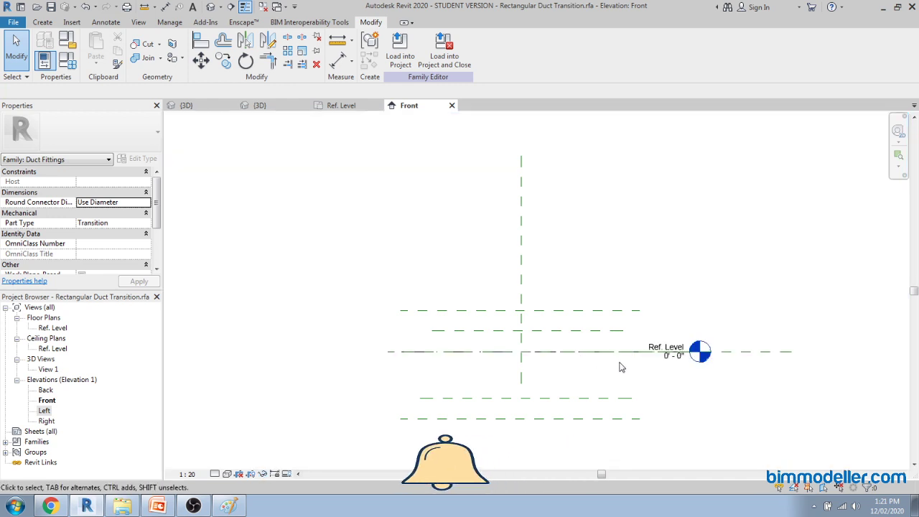
{"action": "left_click_drag", "start_coordinate": [620, 365], "coordinate": [585, 344]}
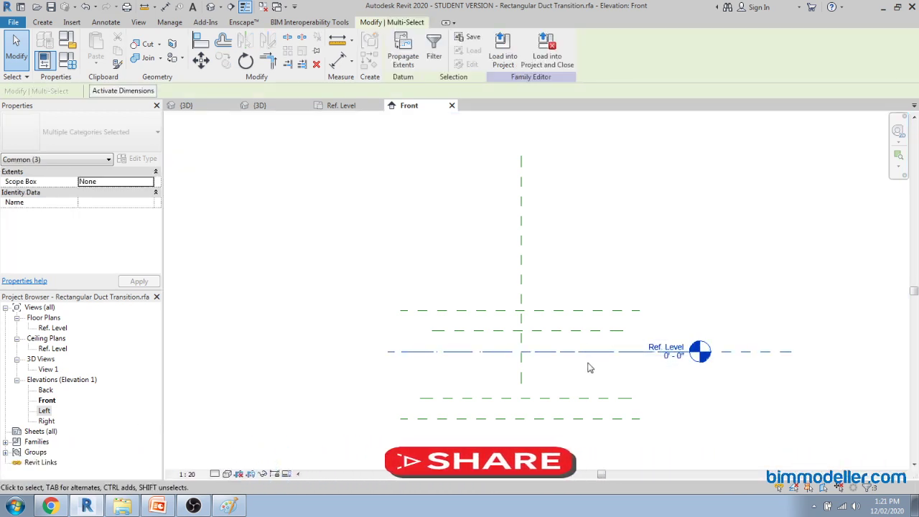
{"action": "middle_click_drag", "start_coordinate": [587, 367], "coordinate": [607, 377]}
{"action": "key", "text": "Escape"}
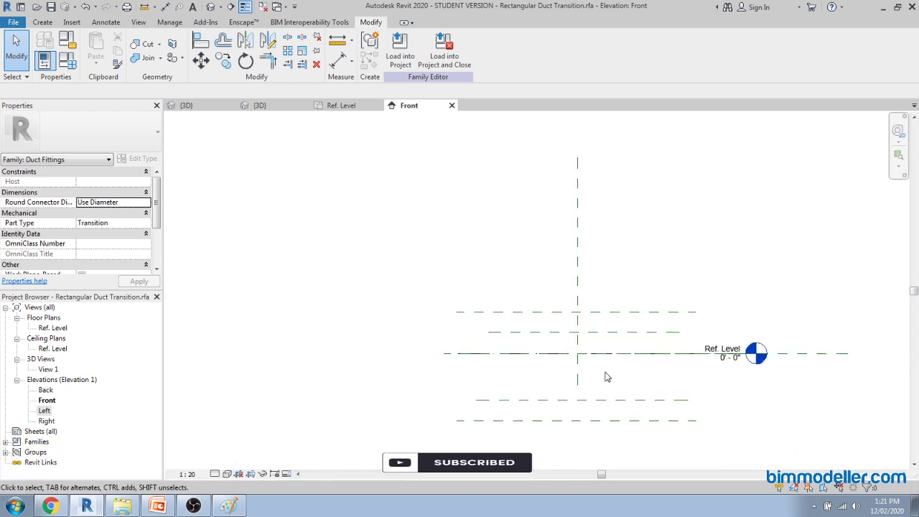
Step: Dimension the two outer horizontal planes and the centre plane in one chain, and try to make its segments equal
{"action": "key", "text": "d"}
{"action": "key", "text": "i"}
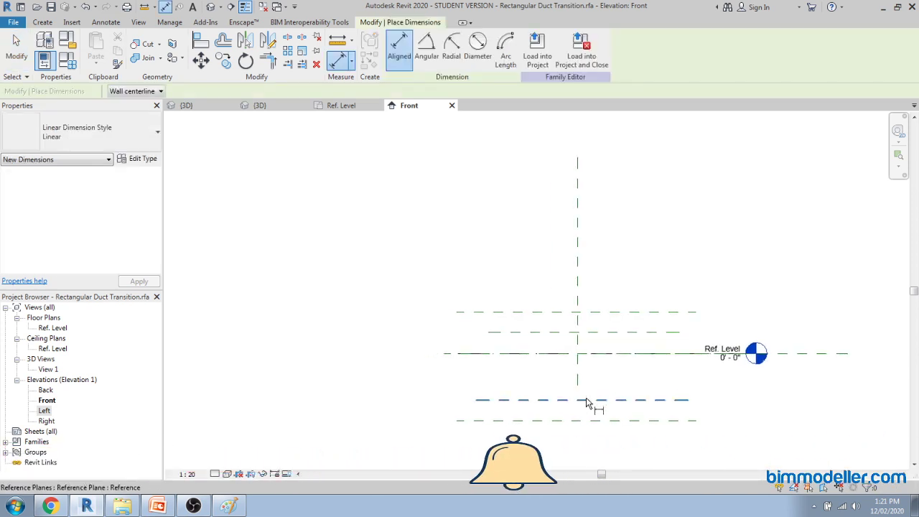
{"action": "left_click", "coordinate": [511, 421]}
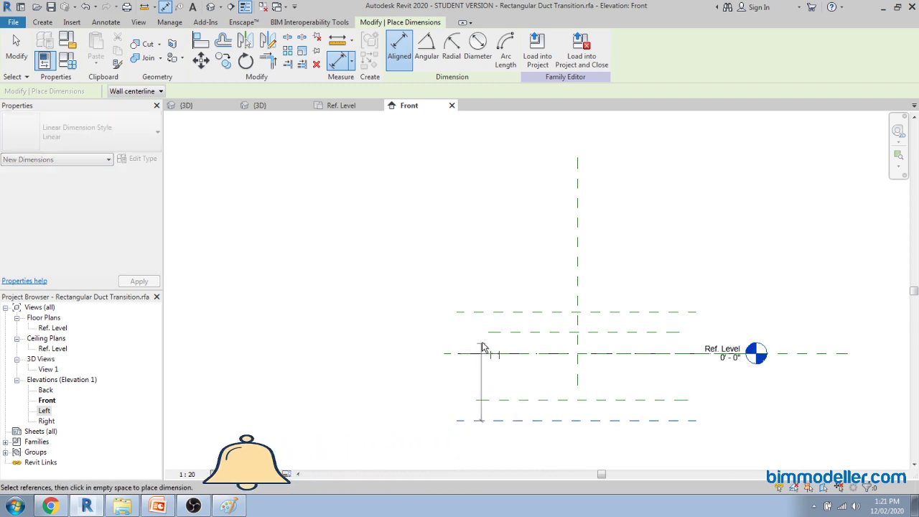
{"action": "left_click", "coordinate": [488, 316]}
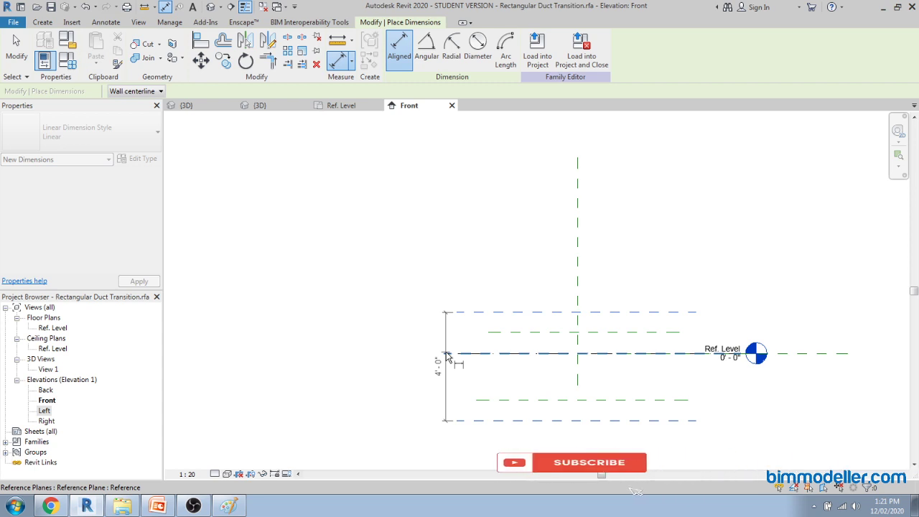
{"action": "left_click", "coordinate": [394, 368]}
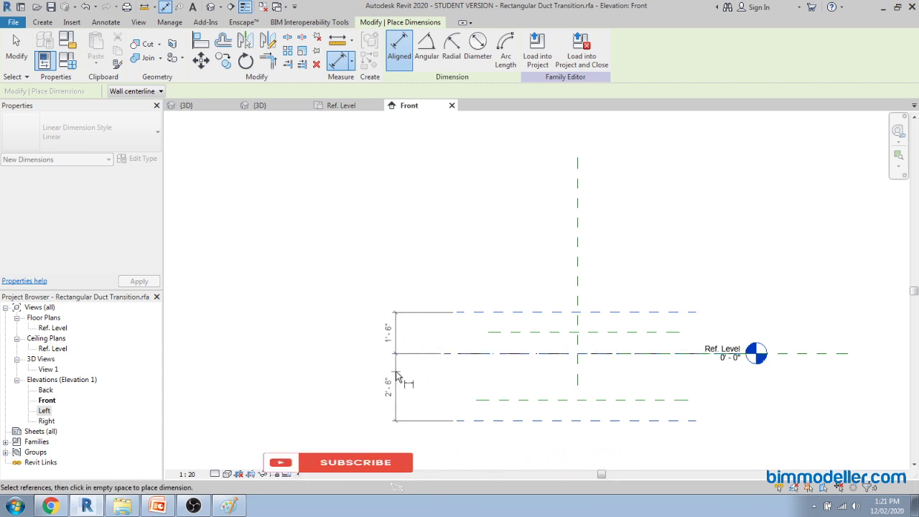
{"action": "left_click", "coordinate": [416, 367]}
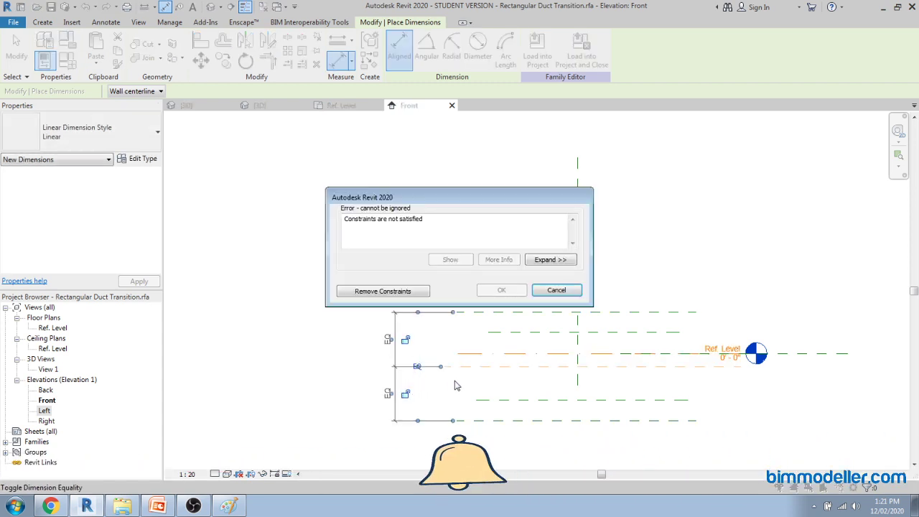
{"action": "key", "text": "Escape"}
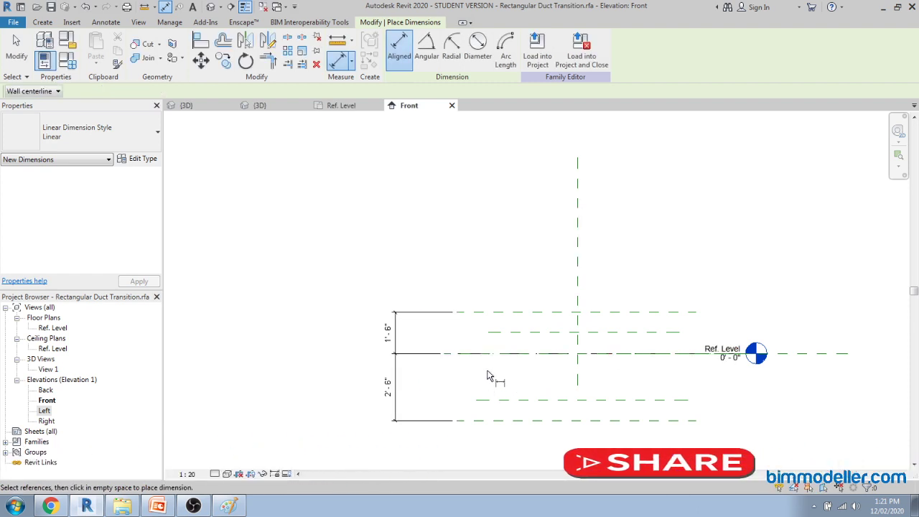
{"action": "key", "text": "Escape"}
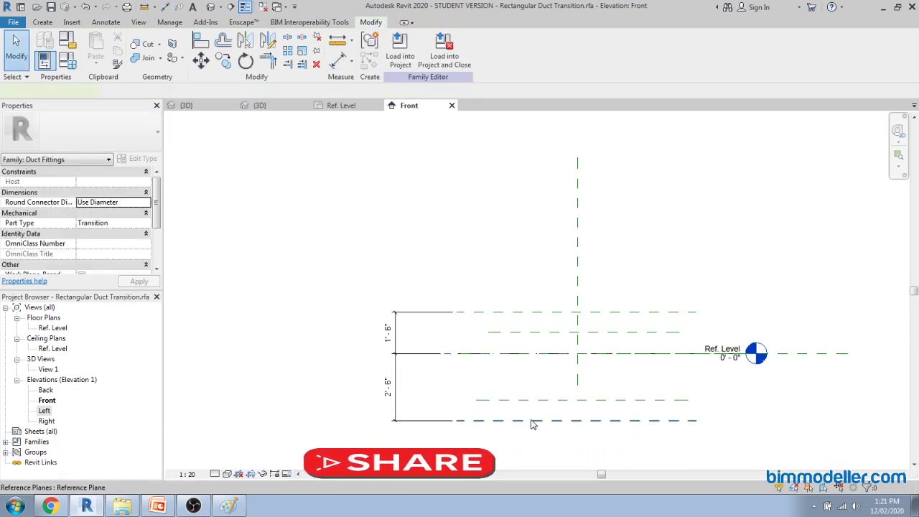
Step: Dimension the full distance between the outer horizontal planes and the distance from the lower outer plane to the centre plane
{"action": "left_click", "coordinate": [532, 422]}
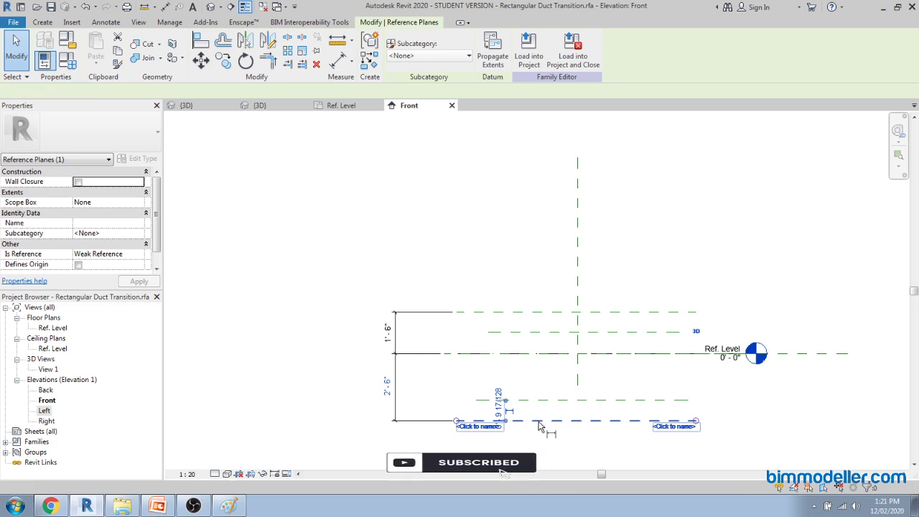
{"action": "key", "text": "d"}
{"action": "key", "text": "i"}
{"action": "left_click", "coordinate": [504, 313]}
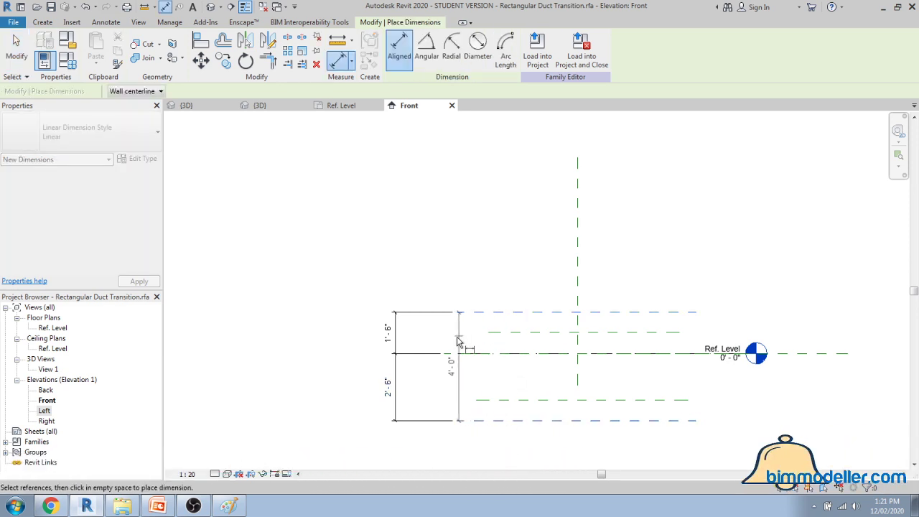
{"action": "left_click", "coordinate": [495, 421]}
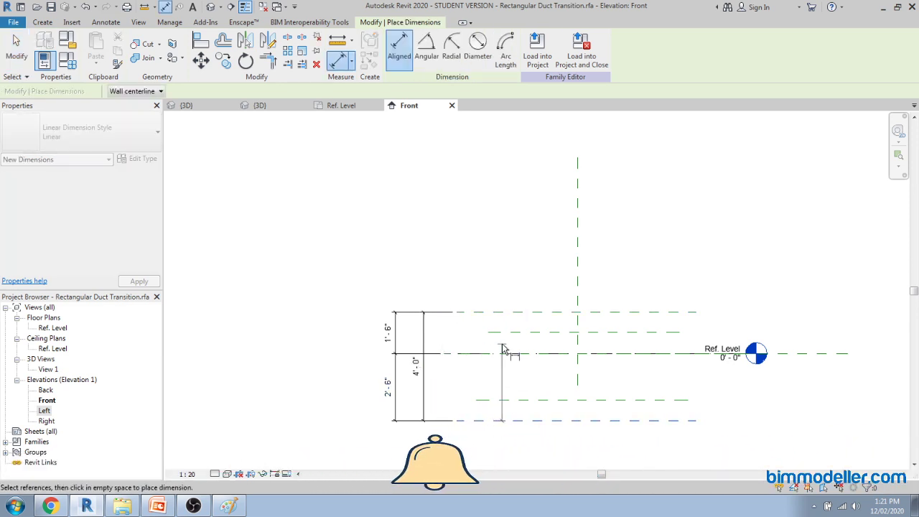
{"action": "key", "text": "Tab"}
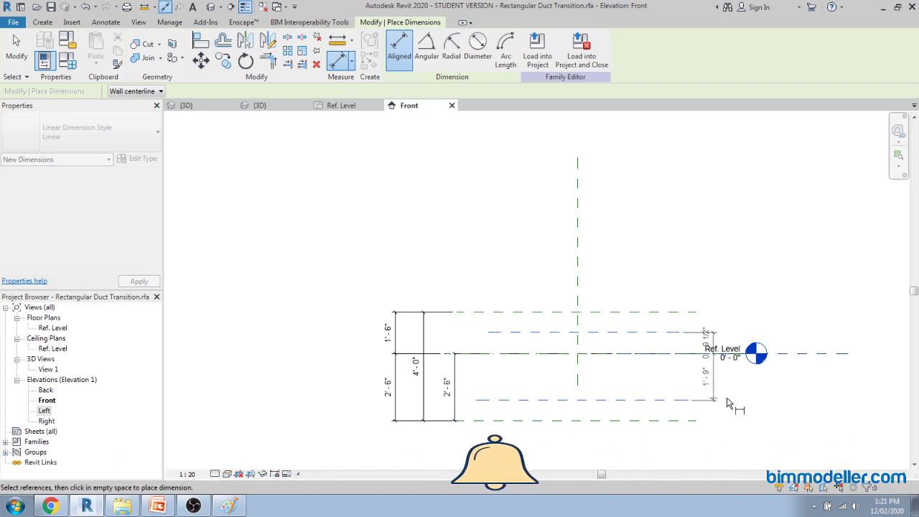
Step: Dimension the inner planes equally about the Width 2 centre plane, adding their full distance and the half distance from the lower plane
{"action": "left_click", "coordinate": [831, 369]}
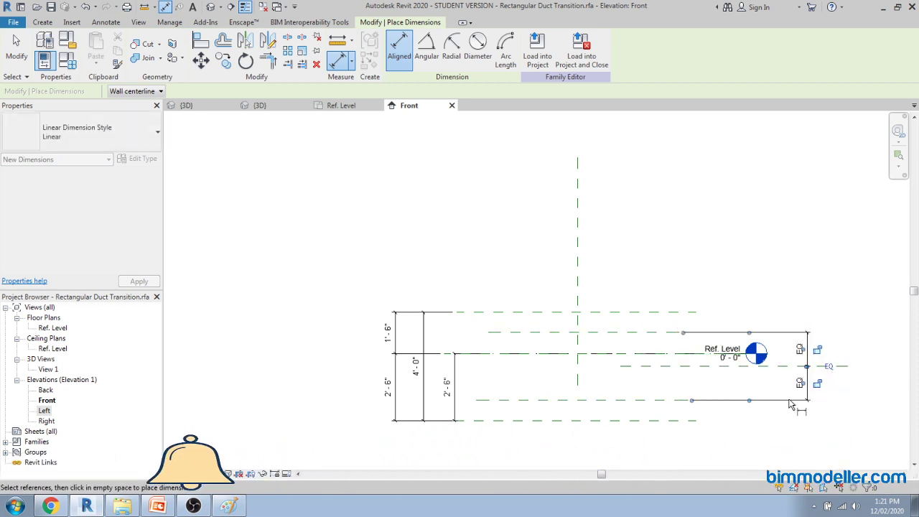
{"action": "left_click", "coordinate": [660, 402]}
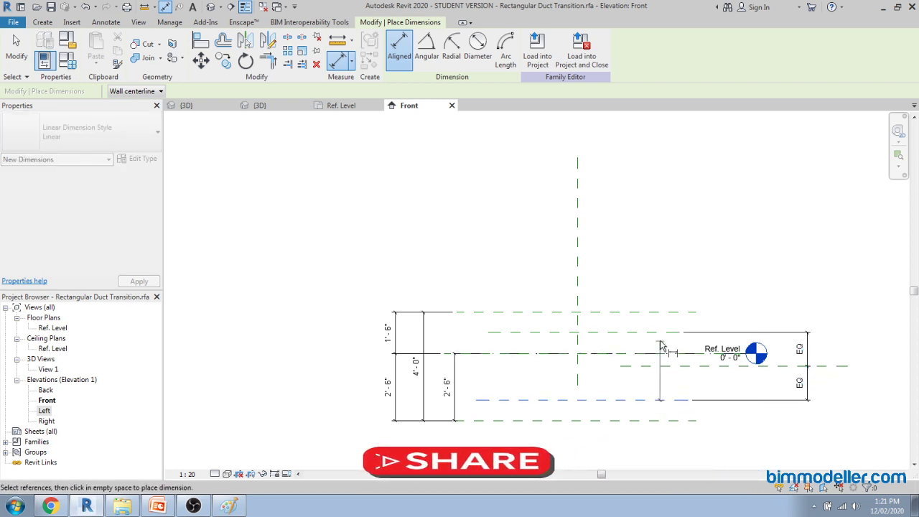
{"action": "left_click", "coordinate": [660, 334]}
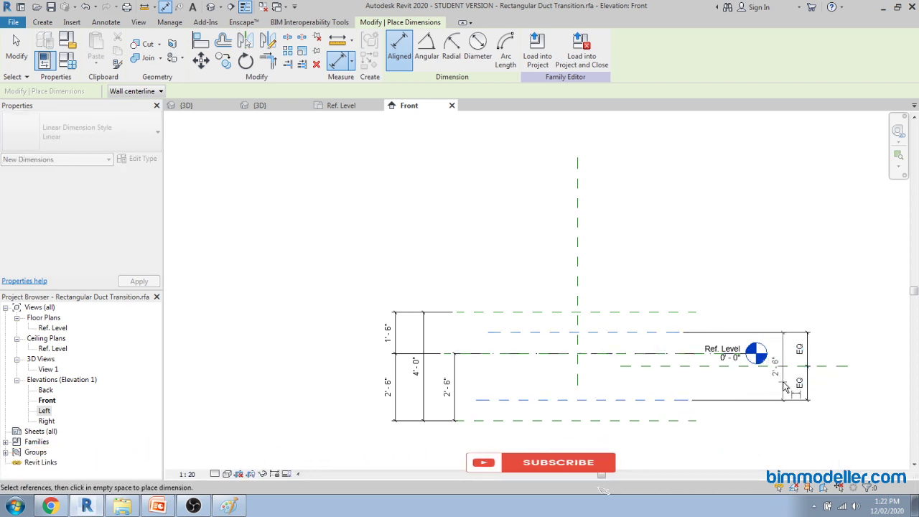
{"action": "left_click", "coordinate": [648, 400]}
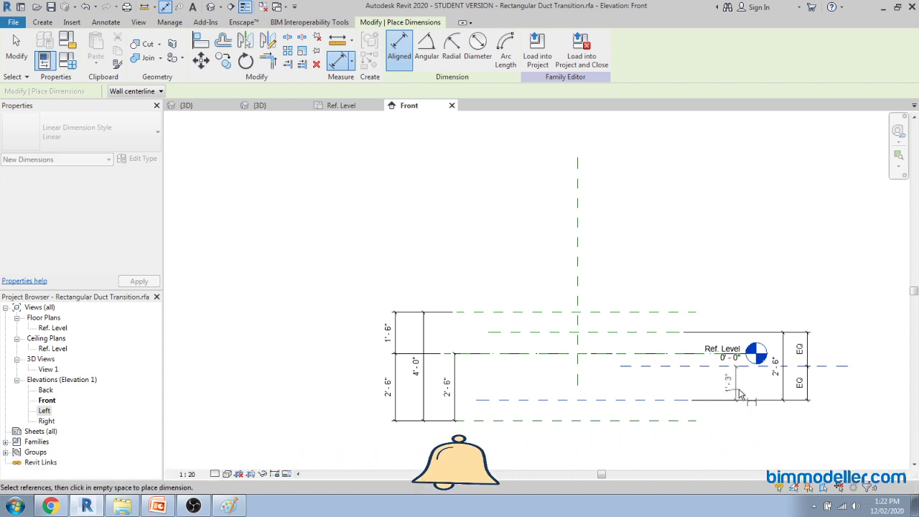
{"action": "key", "text": "Escape"}
{"action": "key", "text": "Escape"}
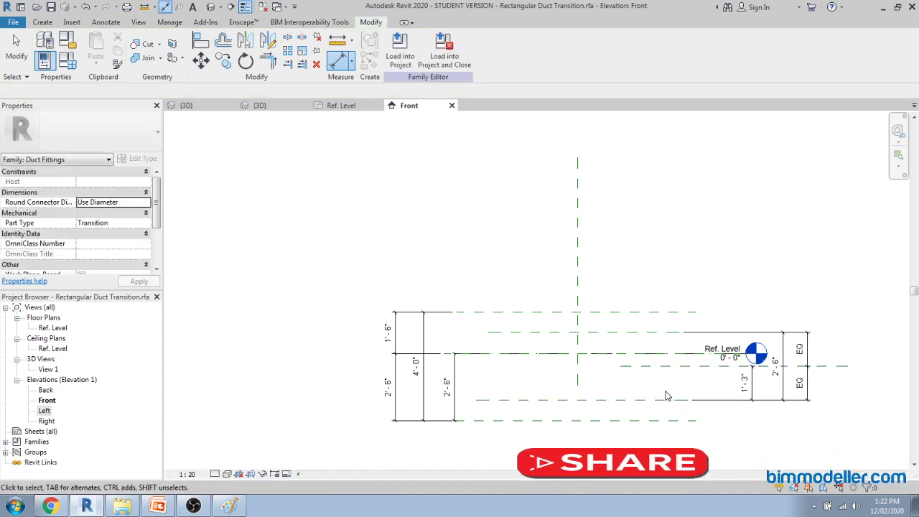
Step: Align the Width 2 centre plane with Ref. Level
{"action": "middle_click_drag", "start_coordinate": [666, 395], "coordinate": [677, 397]}
{"action": "key", "text": "a"}
{"action": "key", "text": "l"}
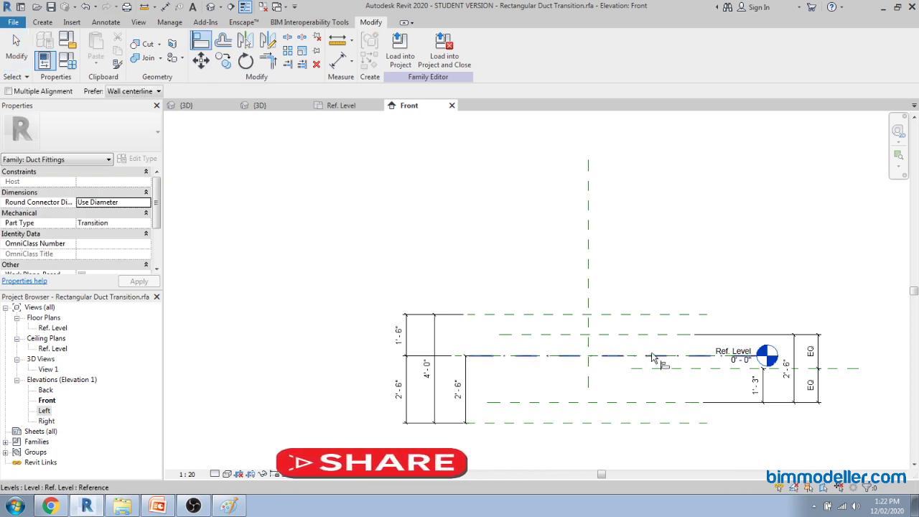
{"action": "left_click", "coordinate": [652, 356]}
{"action": "left_click", "coordinate": [659, 368]}
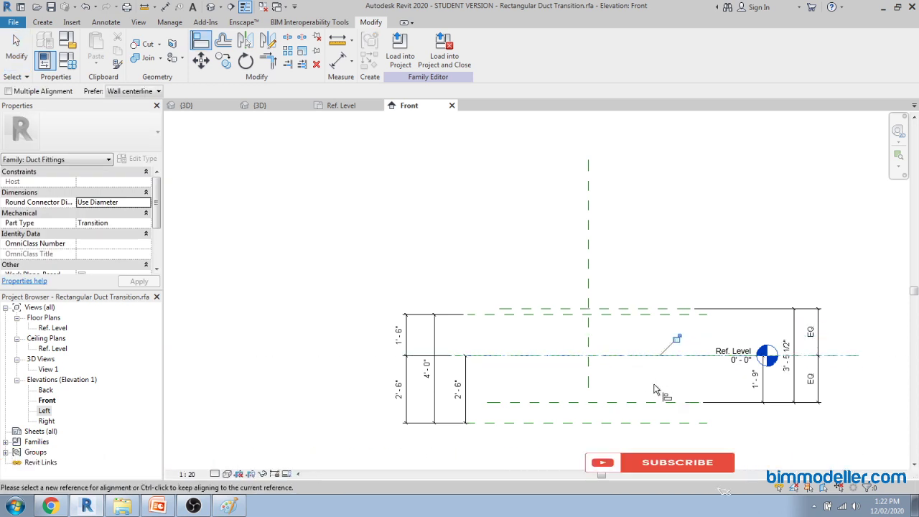
Step: Move the upper outer reference plane up to about 2'-5" above Ref. Level
{"action": "left_click", "coordinate": [646, 316]}
{"action": "left_click_drag", "start_coordinate": [646, 316], "coordinate": [631, 291]}
{"action": "left_click", "coordinate": [635, 336]}
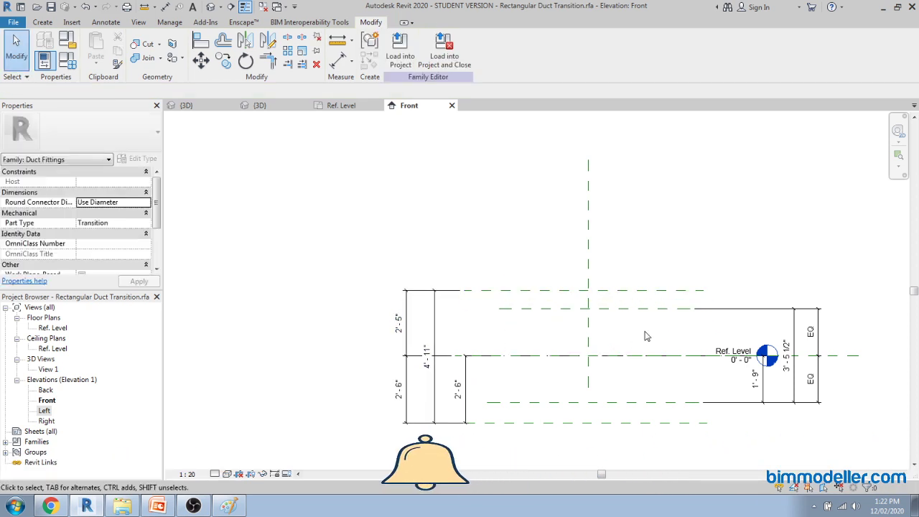
Step: Set the distance from the centre plane to the lower outer horizontal reference plane to 2'-5"
{"action": "scroll", "coordinate": [663, 383], "scroll_direction": "up", "scroll_amount": 2}
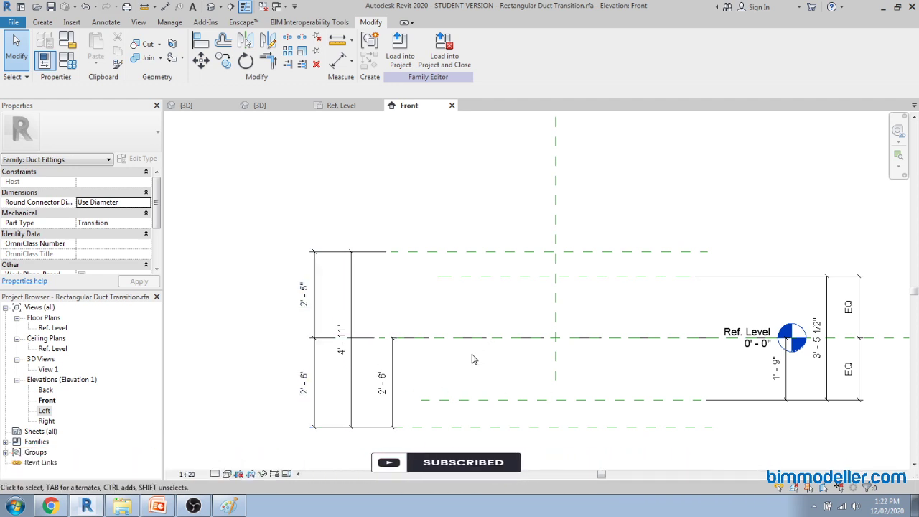
{"action": "left_click", "coordinate": [457, 255]}
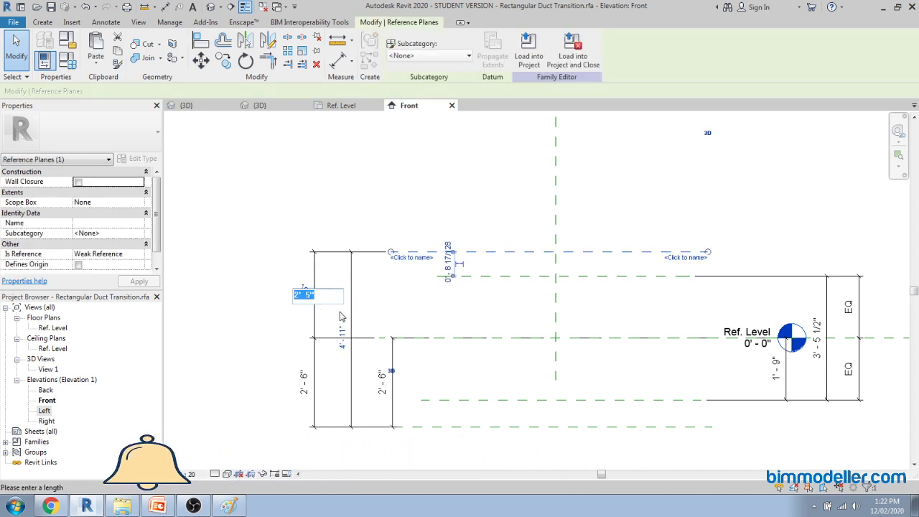
{"action": "key", "text": "Return"}
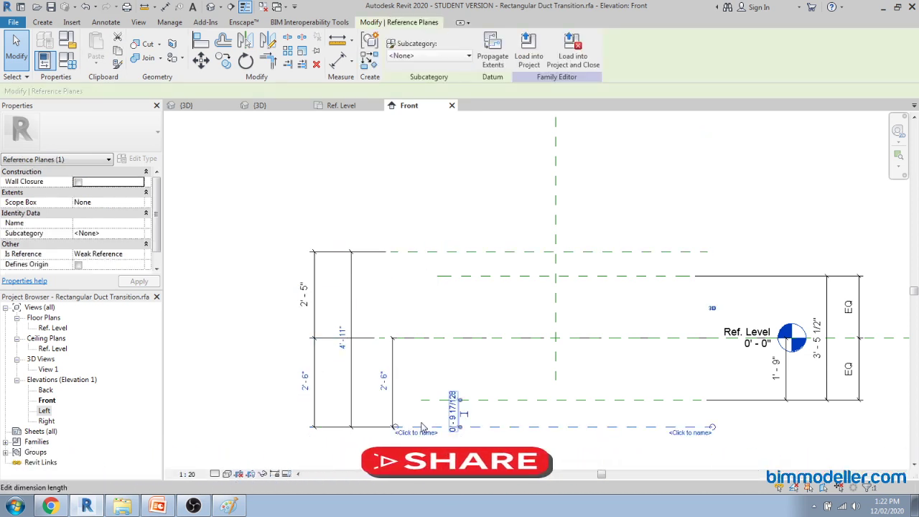
{"action": "left_click", "coordinate": [307, 381]}
{"action": "type", "text": "2"}
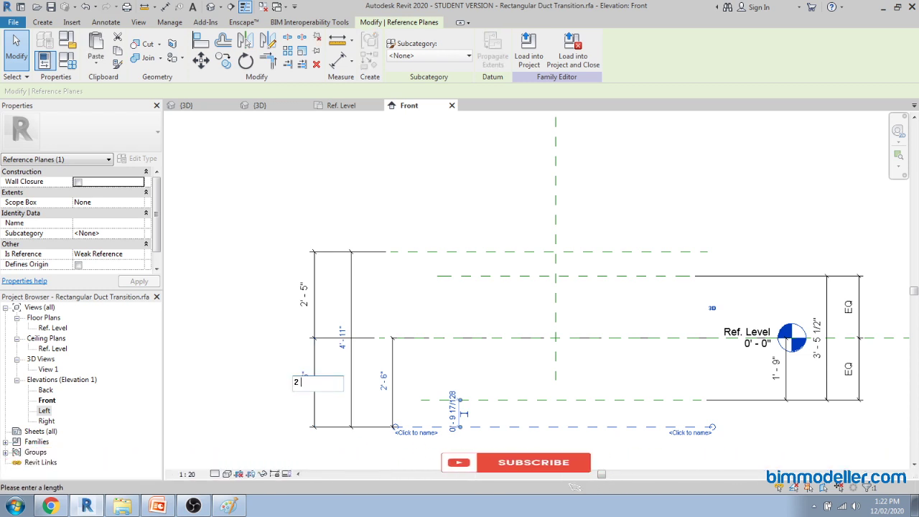
{"action": "key", "text": "Return"}
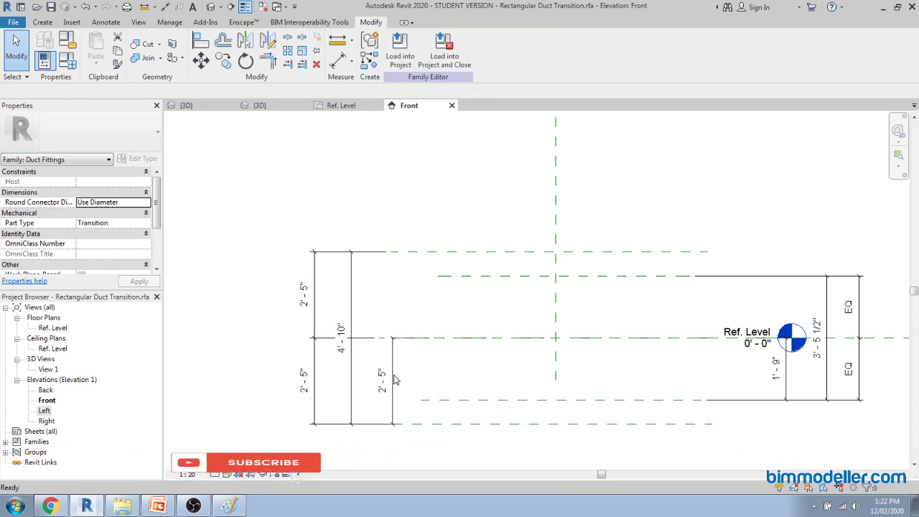
Step: Constrain the two outer horizontal reference planes equally about the centre plane using their continuous dimension
{"action": "left_click", "coordinate": [328, 339]}
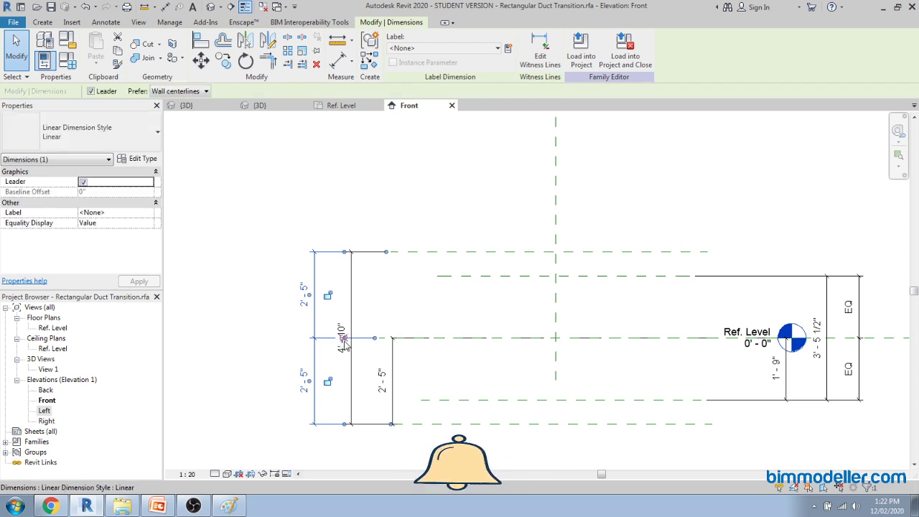
{"action": "scroll", "coordinate": [350, 340], "scroll_direction": "up", "scroll_amount": 4}
{"action": "left_click", "coordinate": [367, 290]}
{"action": "scroll", "coordinate": [367, 290], "scroll_direction": "down", "scroll_amount": 4}
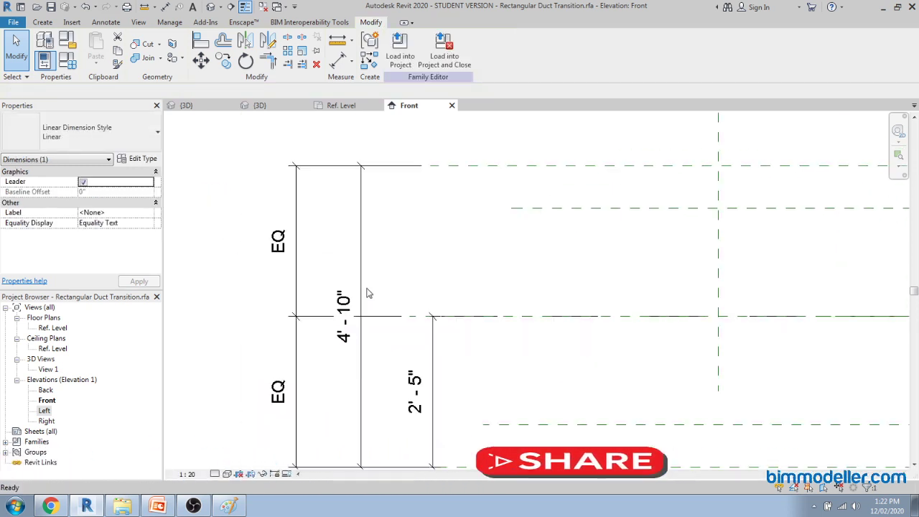
{"action": "middle_click_drag", "start_coordinate": [431, 367], "coordinate": [438, 345]}
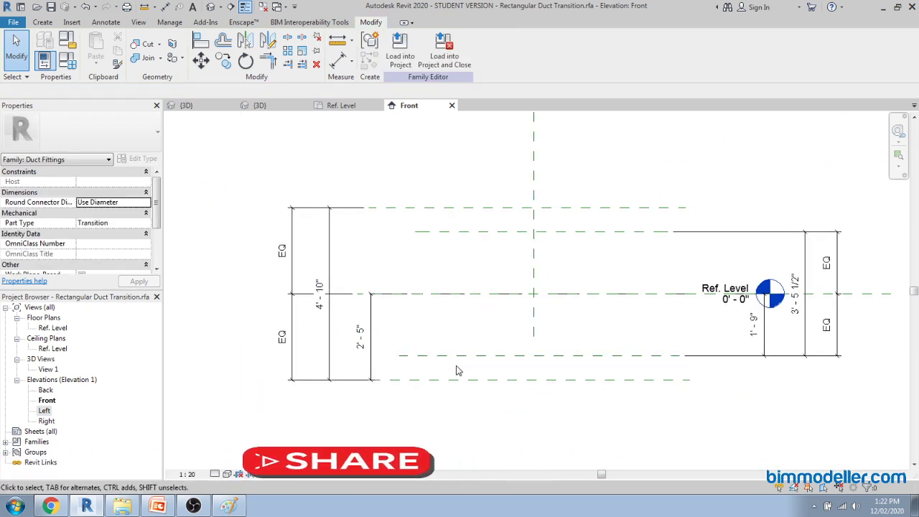
Step: Try to move the lower outer reference plane down to test the equality constraint
{"action": "left_click", "coordinate": [433, 380]}
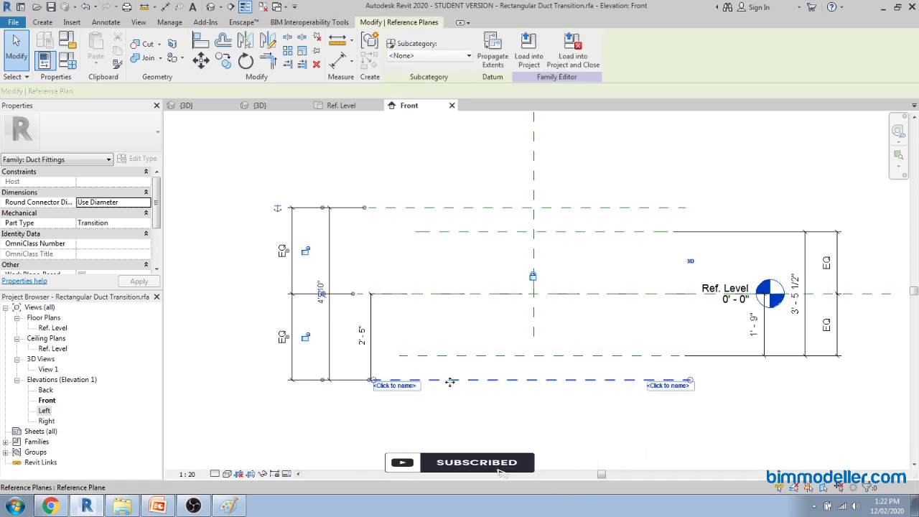
{"action": "left_click_drag", "start_coordinate": [433, 380], "coordinate": [450, 395]}
{"action": "key", "text": "Escape"}
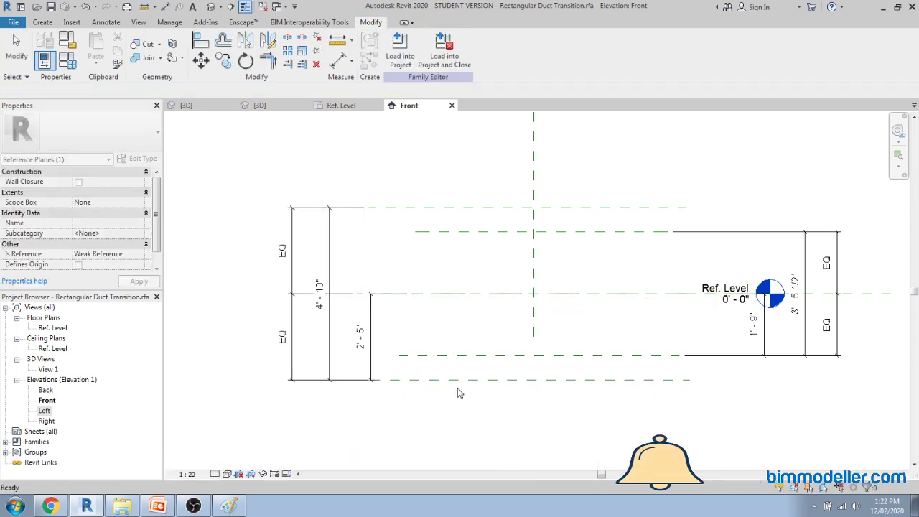
{"action": "left_click", "coordinate": [331, 330]}
{"action": "key", "text": "Escape"}
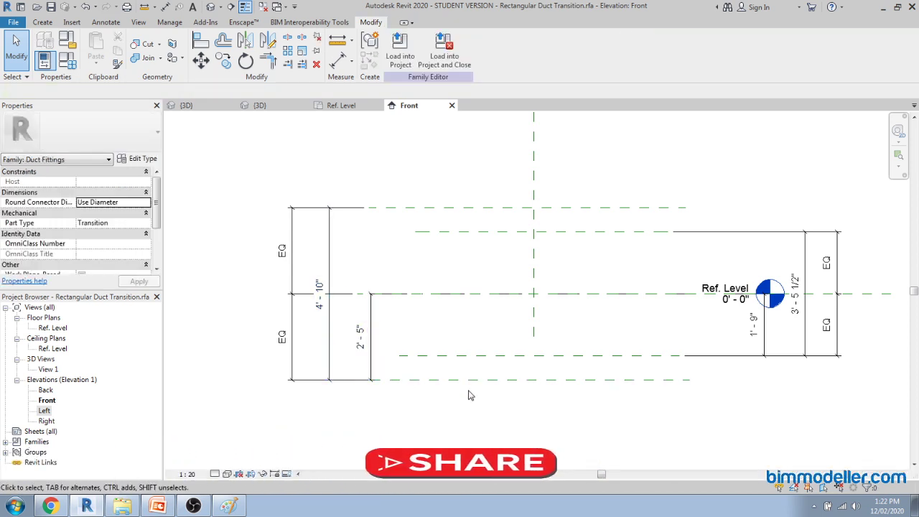
{"action": "scroll", "coordinate": [434, 377], "scroll_direction": "down", "scroll_amount": 3}
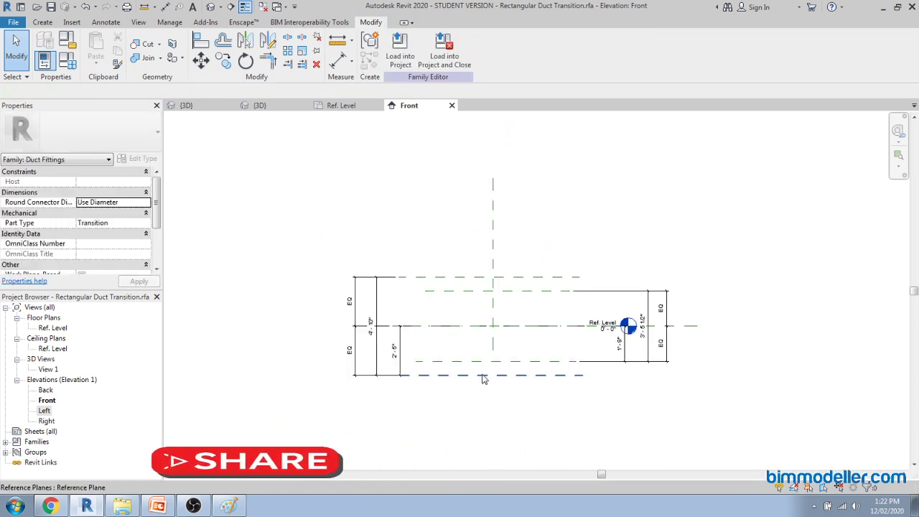
{"action": "left_click", "coordinate": [524, 359]}
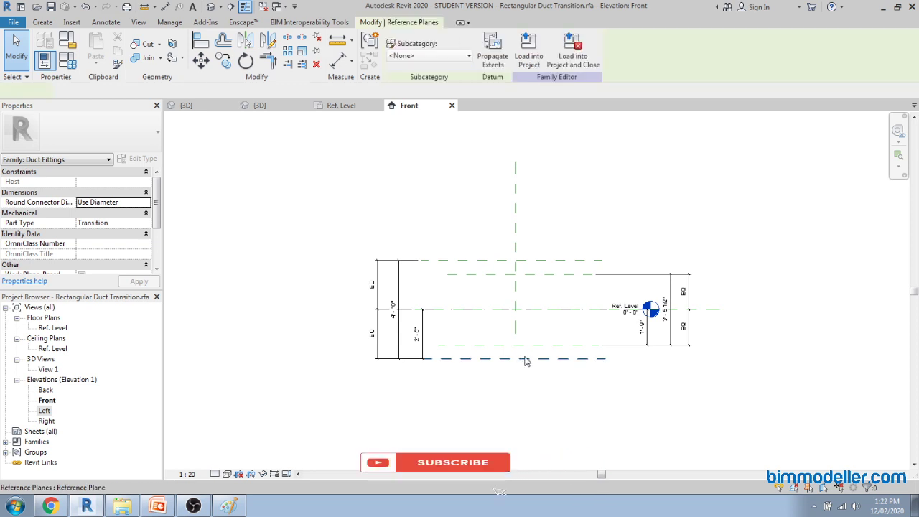
{"action": "left_click", "coordinate": [535, 345], "text": "ctrl"}
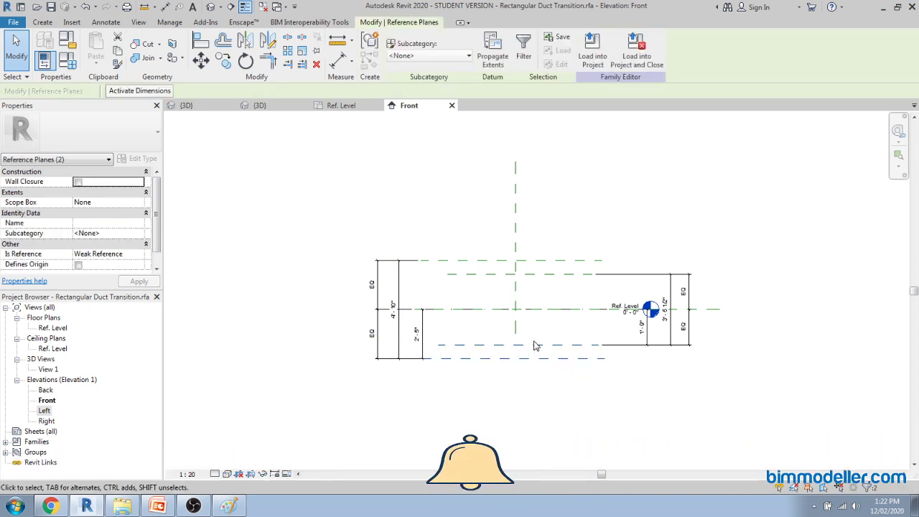
{"action": "key", "text": "Escape"}
{"action": "scroll", "coordinate": [609, 365], "scroll_direction": "up", "scroll_amount": 1}
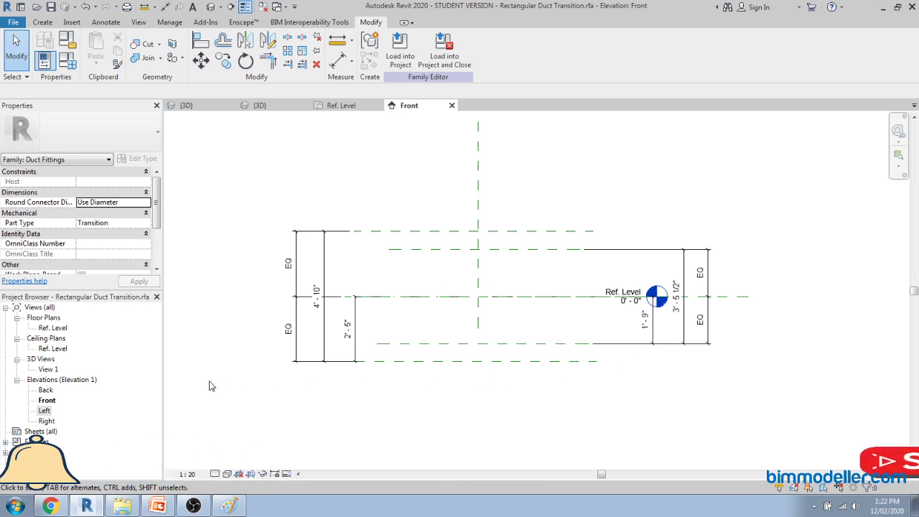
Step: Open the Ref. Level floor plan and draw a vertical reference plane about 2'-6" to the right of the existing vertical plane, crossing all horizontal planes
{"action": "left_click", "coordinate": [52, 327]}
{"action": "double_click", "coordinate": [53, 328]}
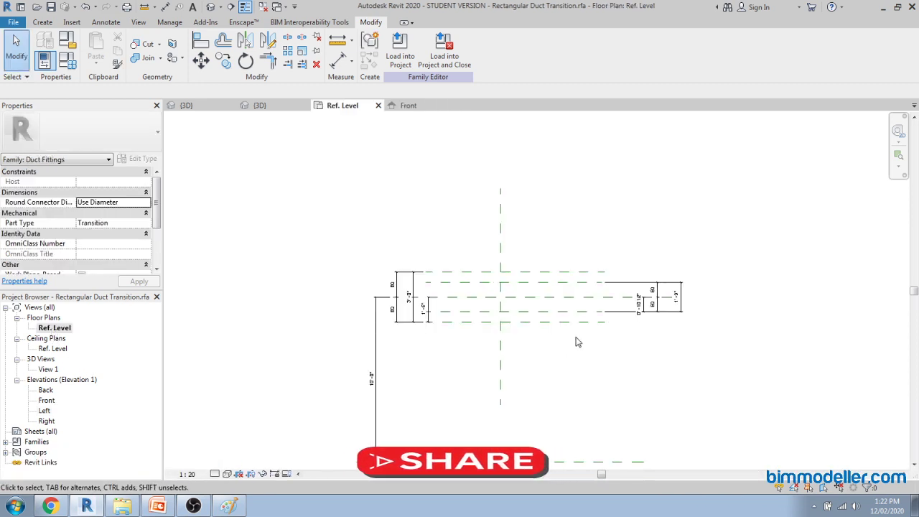
{"action": "key", "text": "r"}
{"action": "key", "text": "p"}
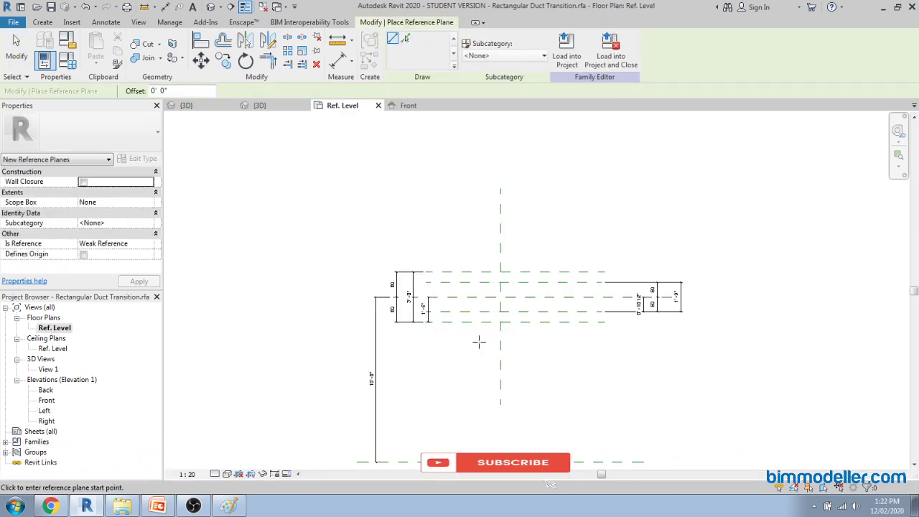
{"action": "scroll", "coordinate": [478, 336], "scroll_direction": "up", "scroll_amount": 1}
{"action": "middle_click_drag", "start_coordinate": [544, 336], "coordinate": [546, 391]}
{"action": "left_click", "coordinate": [563, 407]}
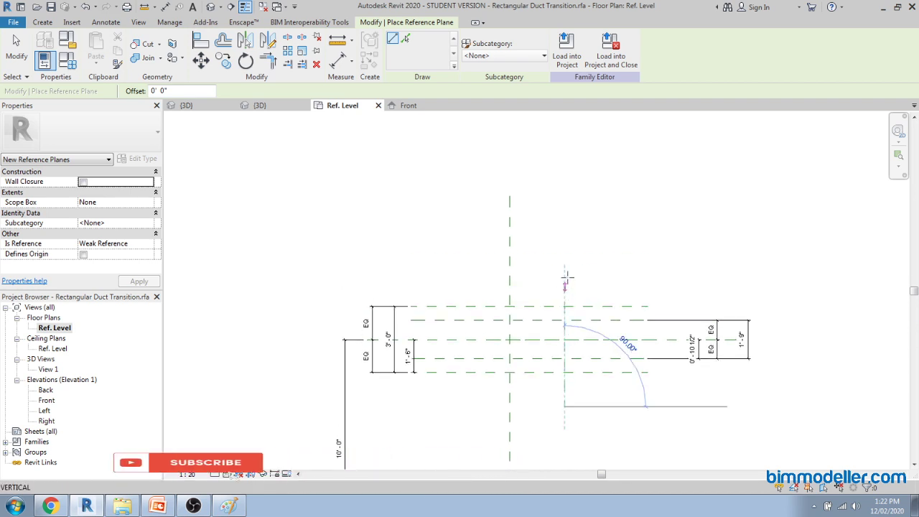
{"action": "left_click", "coordinate": [564, 216]}
{"action": "key", "text": "Escape"}
{"action": "key", "text": "Escape"}
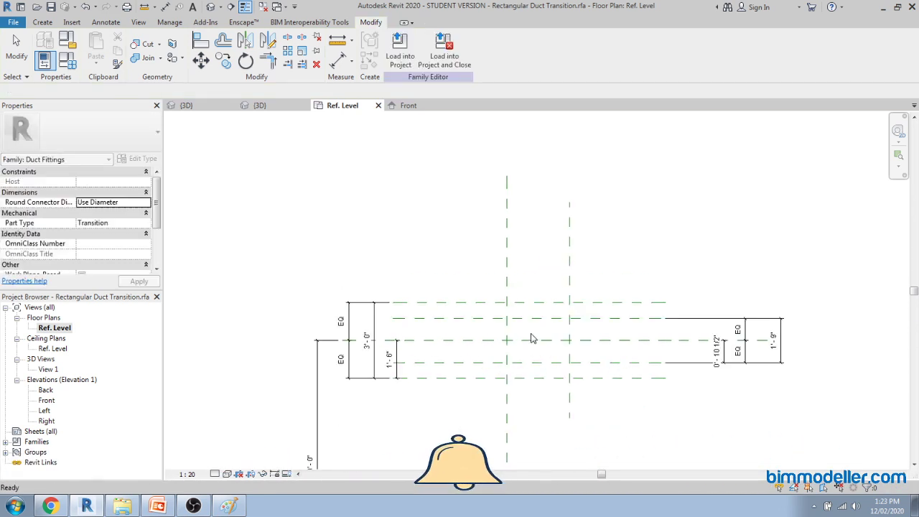
Step: Extend the lower end of the new vertical reference plane further down past the horizontal planes
{"action": "scroll", "coordinate": [530, 333], "scroll_direction": "up", "scroll_amount": 1}
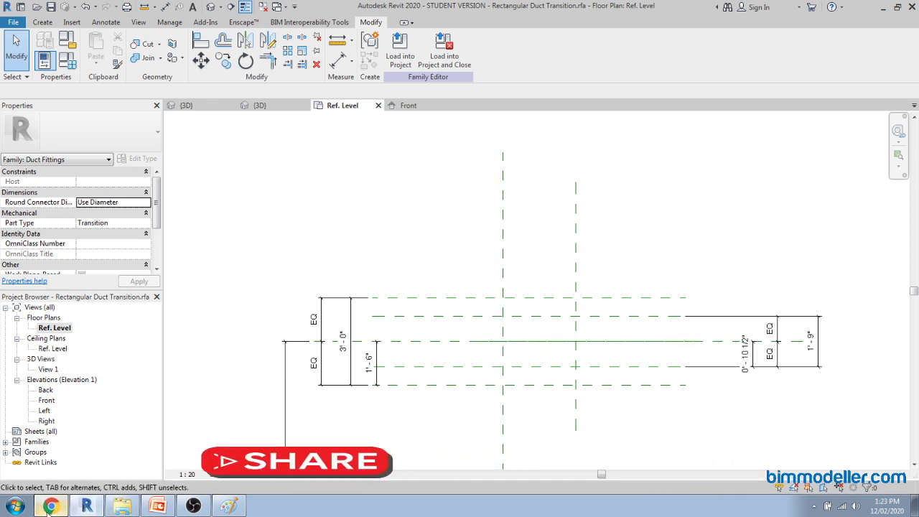
{"action": "scroll", "coordinate": [499, 341], "scroll_direction": "up", "scroll_amount": 1}
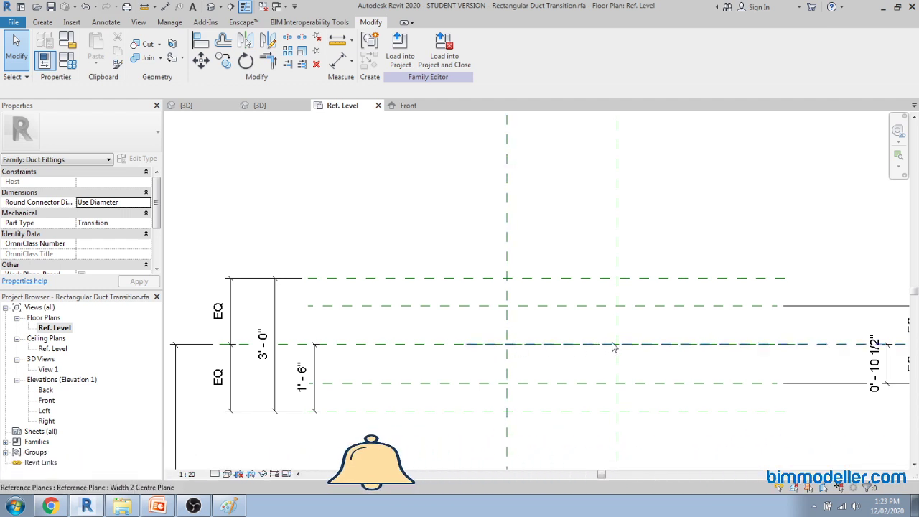
{"action": "scroll", "coordinate": [526, 353], "scroll_direction": "down", "scroll_amount": 1}
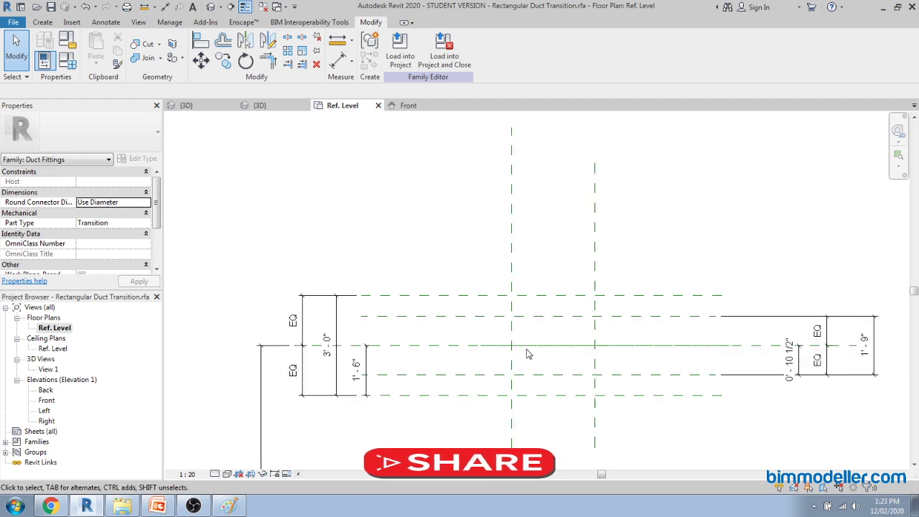
{"action": "scroll", "coordinate": [526, 353], "scroll_direction": "down", "scroll_amount": 1}
{"action": "left_click", "coordinate": [571, 273]}
{"action": "scroll", "coordinate": [578, 374], "scroll_direction": "up", "scroll_amount": 1}
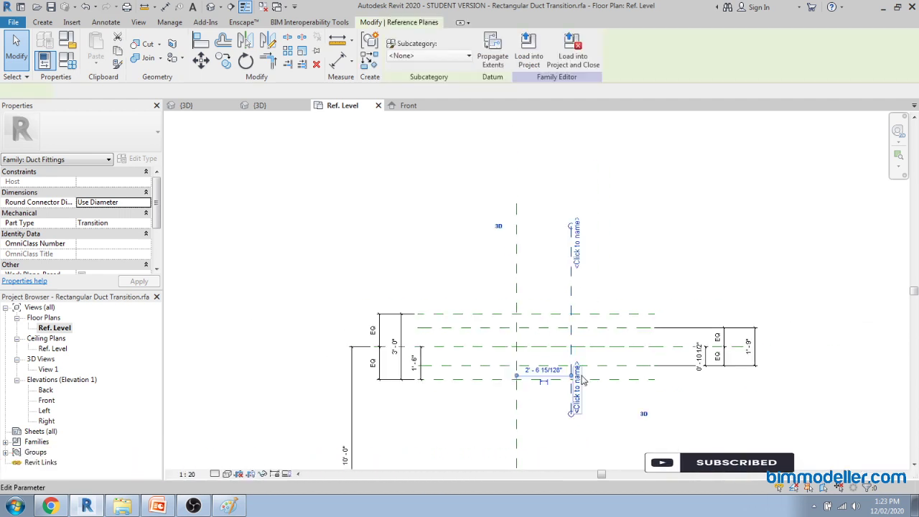
{"action": "key", "text": "Escape"}
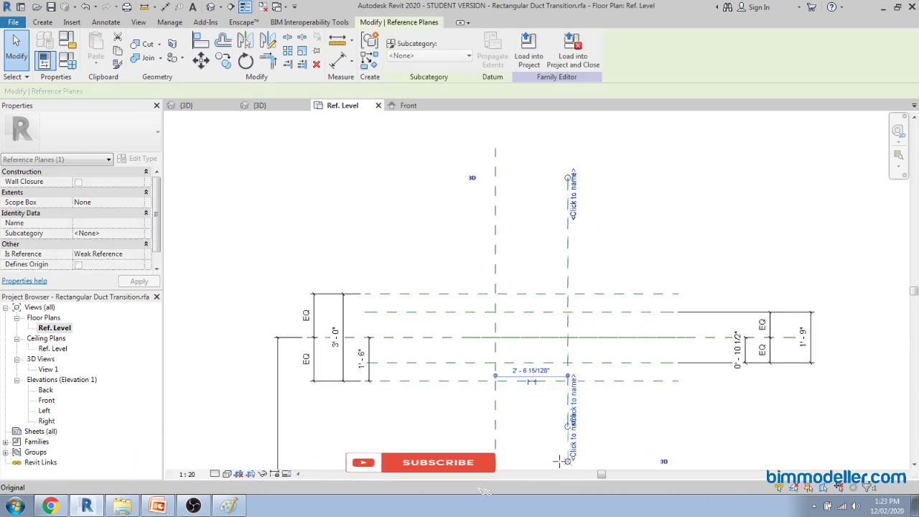
{"action": "scroll", "coordinate": [584, 397], "scroll_direction": "down", "scroll_amount": 2}
{"action": "scroll", "coordinate": [584, 397], "scroll_direction": "up", "scroll_amount": 2}
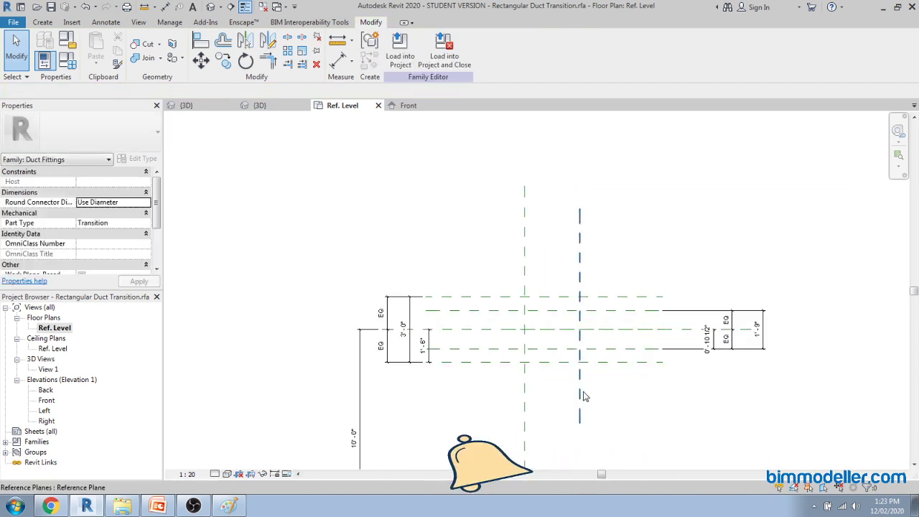
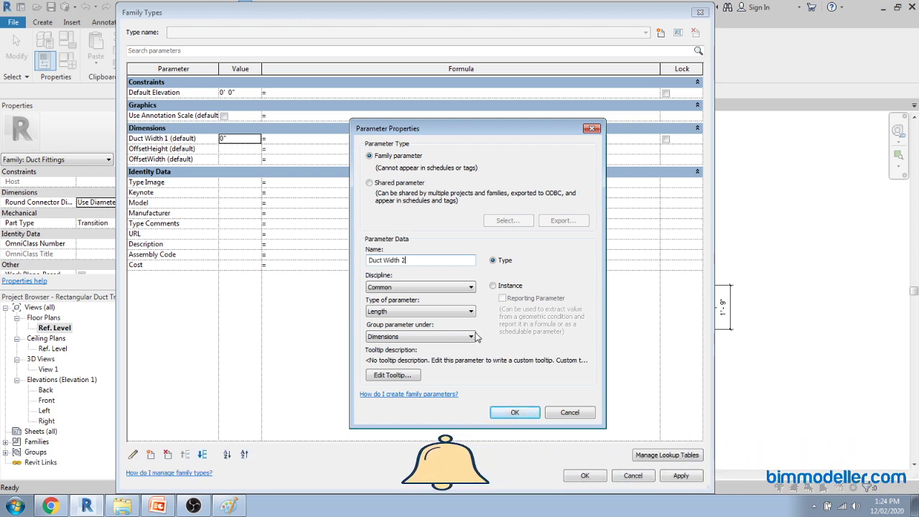
Step: Define the Duct Width 2 family parameter as an HVAC instance parameter of type Duct Size under Dimensions
{"action": "key", "text": "Tab"}
{"action": "key", "text": "h"}
{"action": "key", "text": "Tab"}
{"action": "key", "text": "d"}
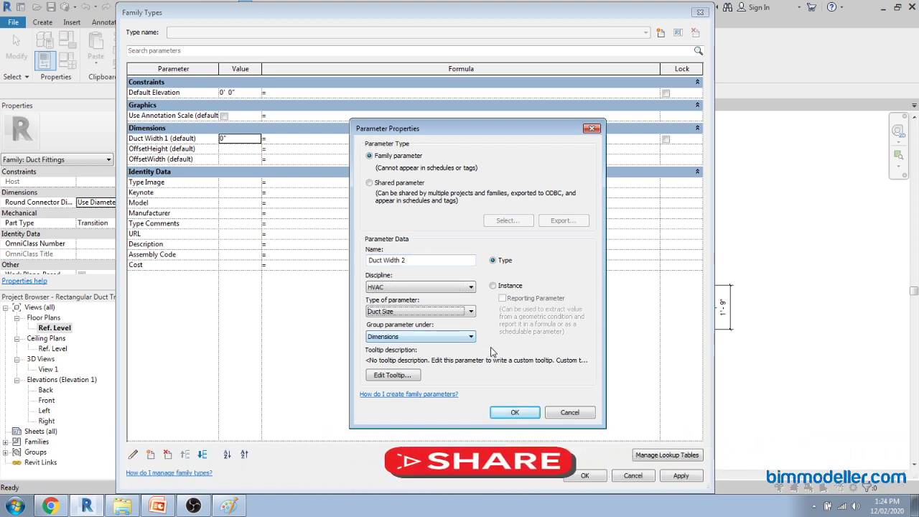
{"action": "left_click", "coordinate": [505, 286]}
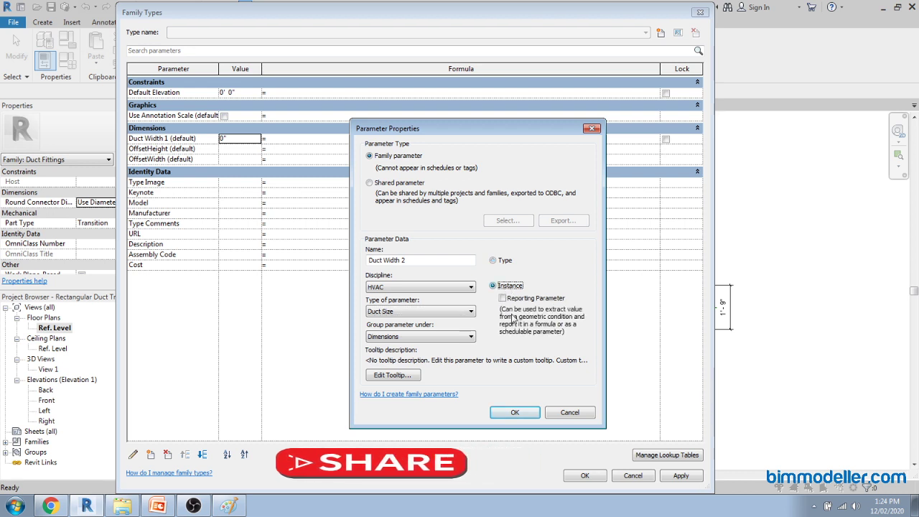
{"action": "left_click", "coordinate": [512, 413]}
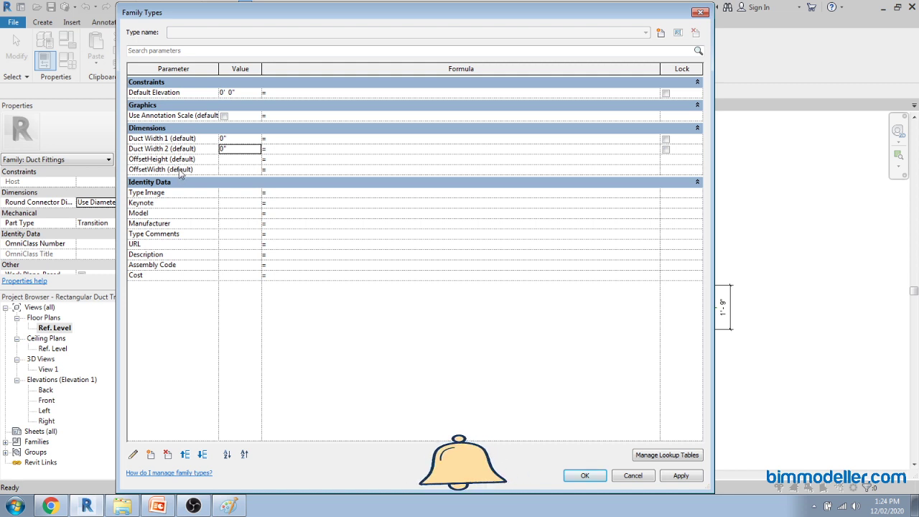
Step: Set the OffsetHeight and OffsetWidth parameters to 12" each
{"action": "left_click", "coordinate": [235, 162]}
{"action": "type", "text": "12"}
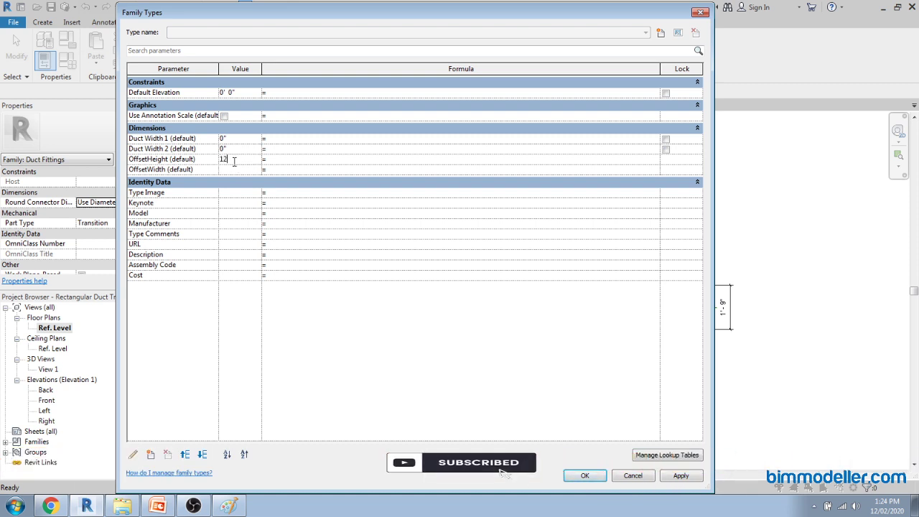
{"action": "key", "text": "Tab"}
{"action": "key", "text": "Tab"}
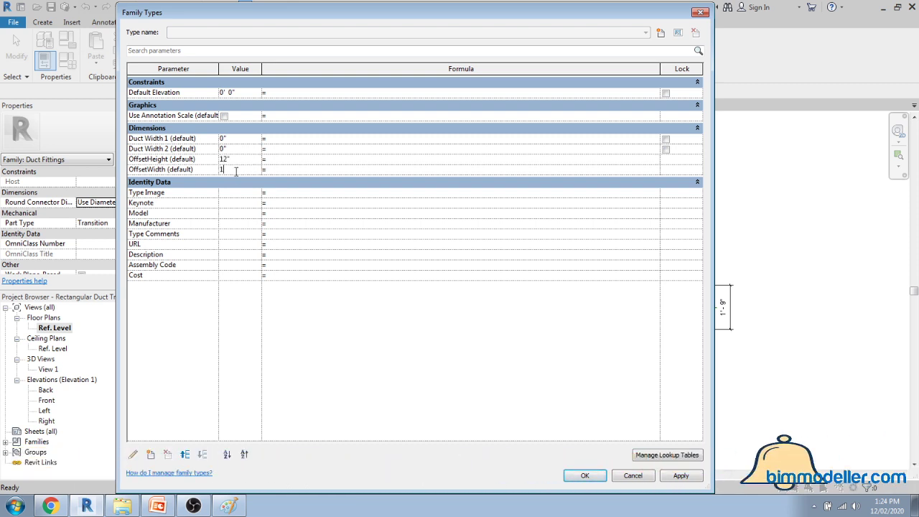
{"action": "type", "text": "12"}
Step: Set Duct Width 1 to 24" and Duct Width 2 to 12"
{"action": "left_click", "coordinate": [235, 150]}
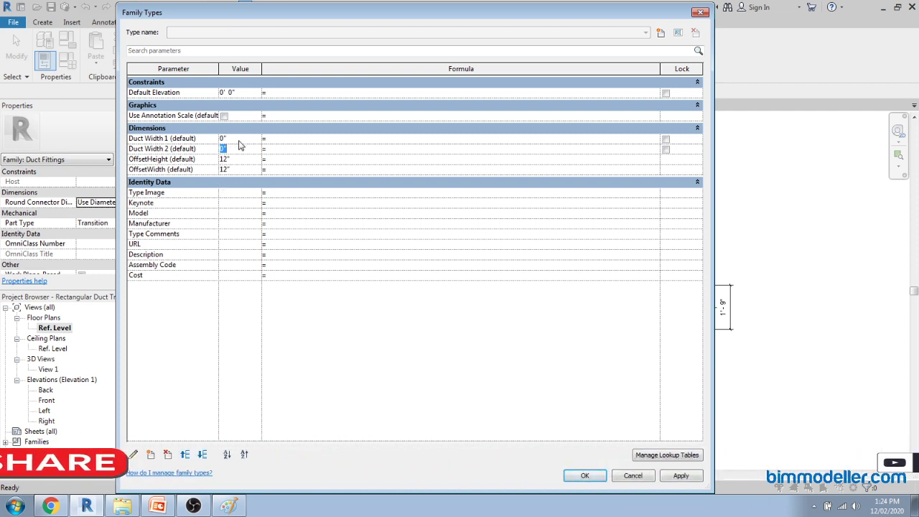
{"action": "left_click", "coordinate": [239, 140]}
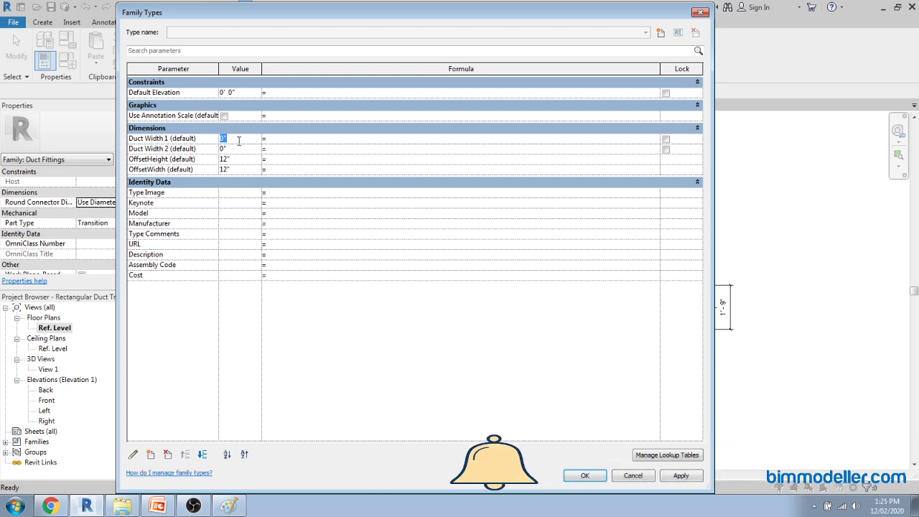
{"action": "type", "text": "24"}
{"action": "left_click", "coordinate": [238, 150]}
{"action": "type", "text": "12"}
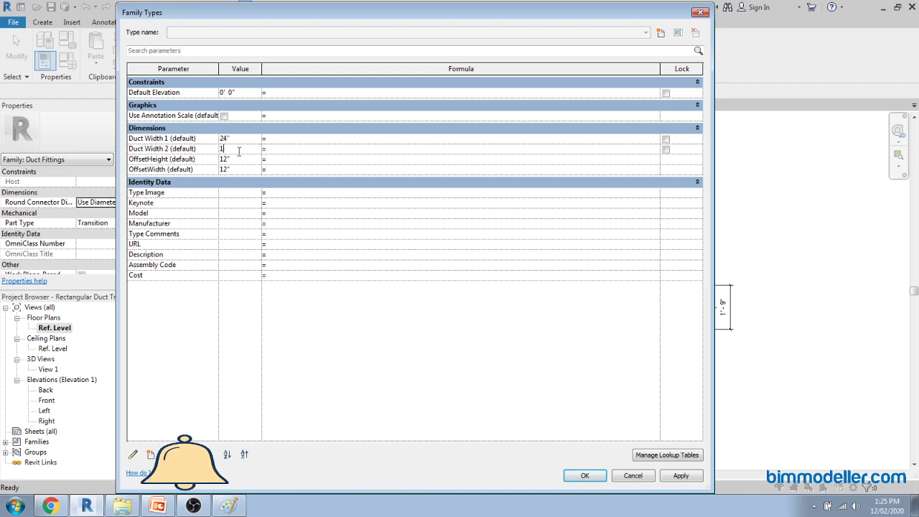
{"action": "left_click", "coordinate": [239, 158]}
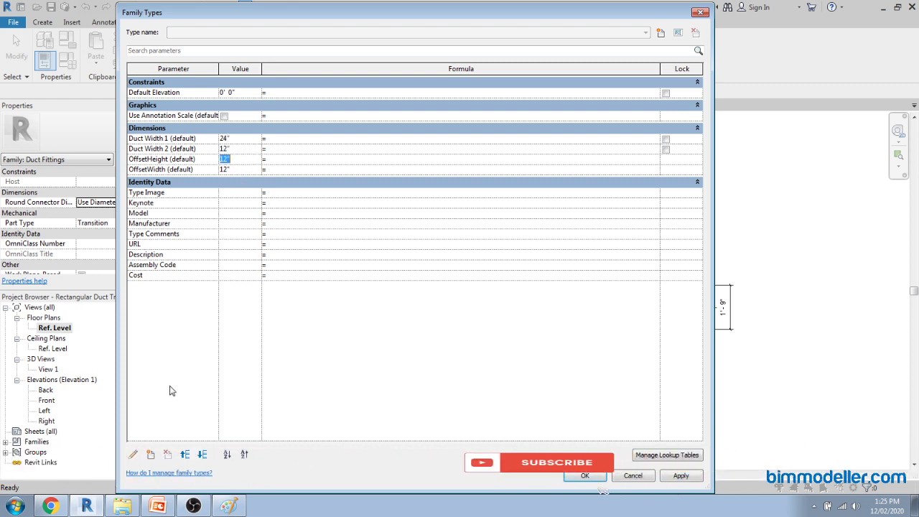
Step: Add a family parameter named Duct Height 1 as an HVAC instance parameter of type Duct Size under Dimensions
{"action": "left_click", "coordinate": [150, 455]}
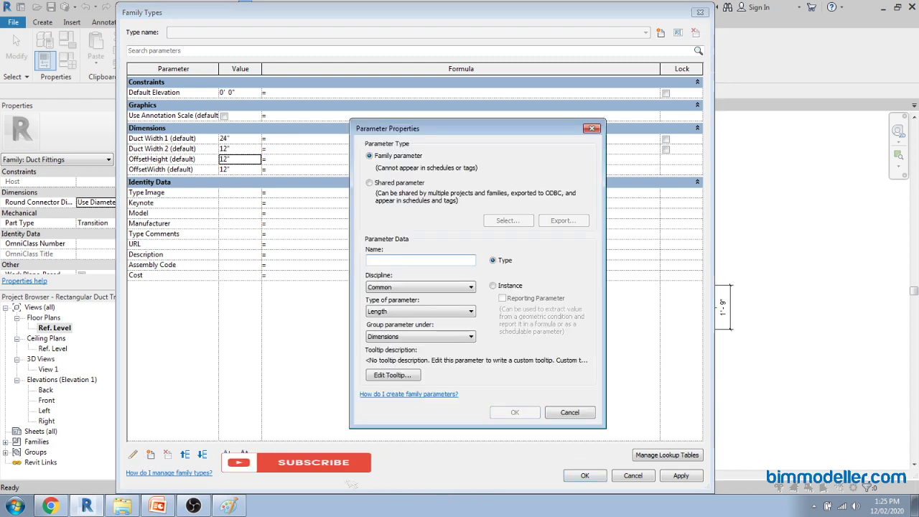
{"action": "key", "text": "alt+Tab"}
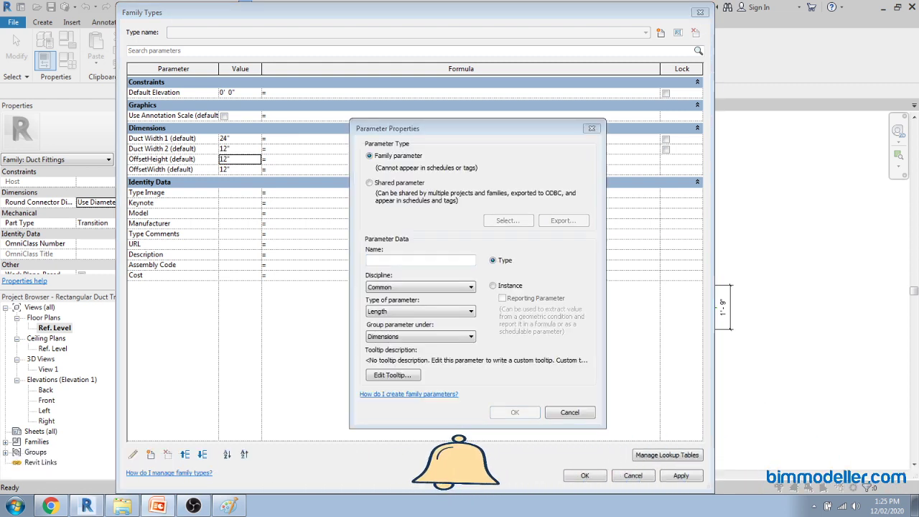
{"action": "left_click", "coordinate": [452, 263]}
{"action": "type", "text": "Duct Height 1"}
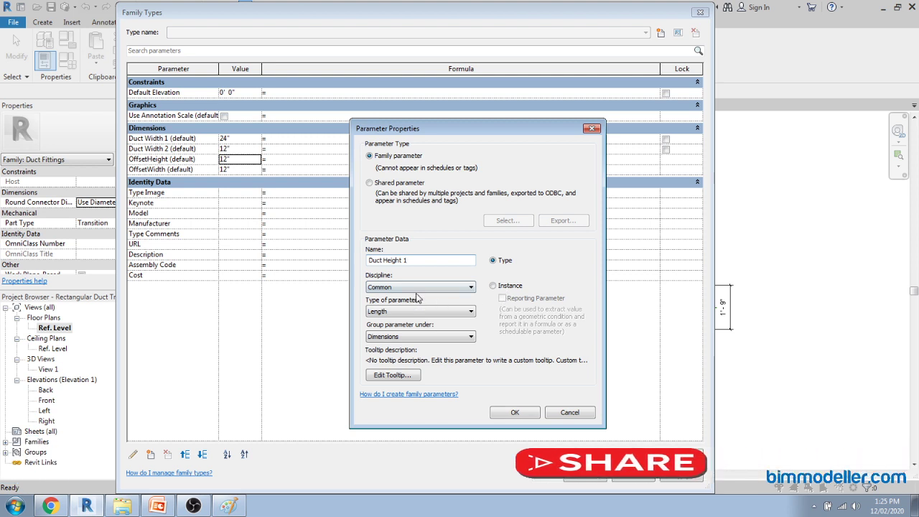
{"action": "scroll", "coordinate": [416, 292], "scroll_direction": "down", "scroll_amount": 2}
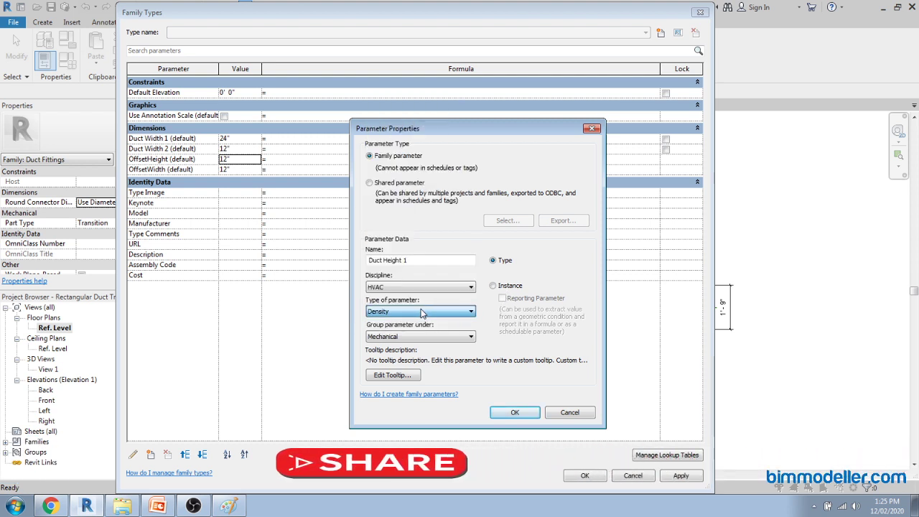
{"action": "scroll", "coordinate": [422, 314], "scroll_direction": "down", "scroll_amount": 3}
{"action": "left_click", "coordinate": [493, 286]}
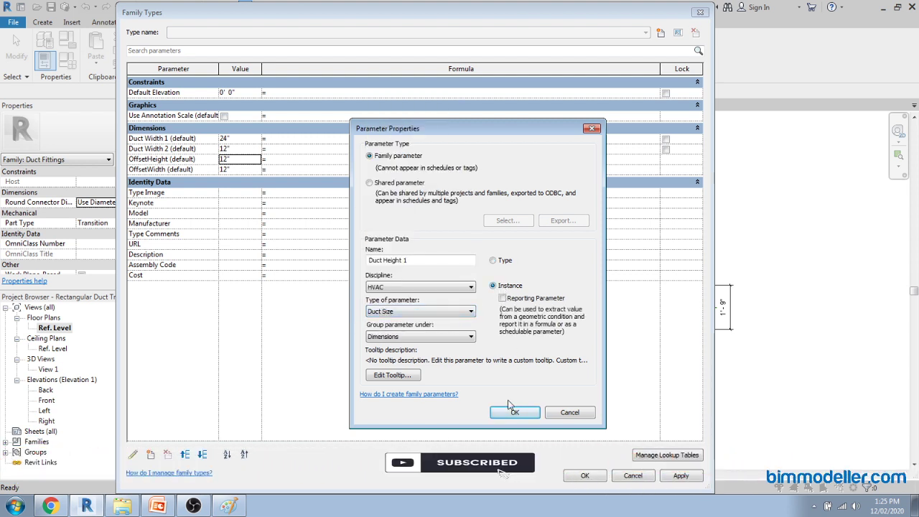
{"action": "left_click", "coordinate": [514, 413]}
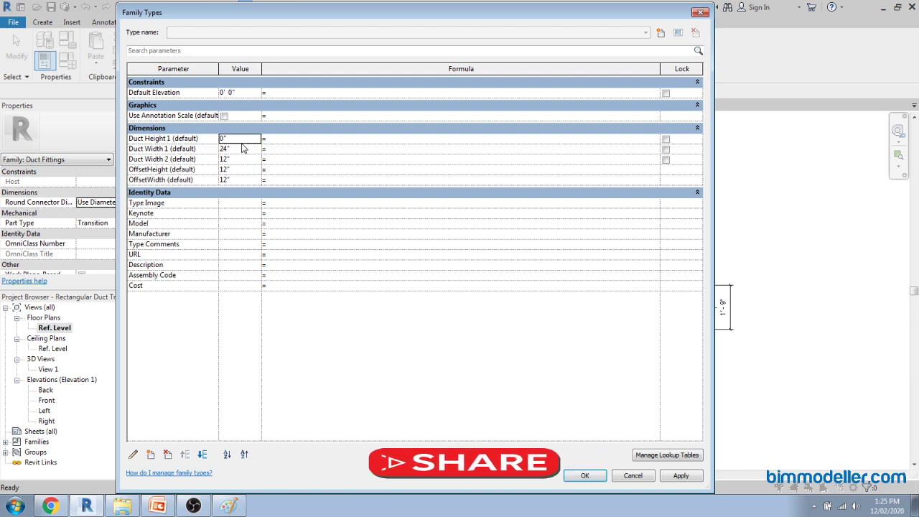
Step: Add a family parameter named Duct Height 2 as an HVAC instance parameter of type Duct Size under Dimensions
{"action": "left_click", "coordinate": [133, 453]}
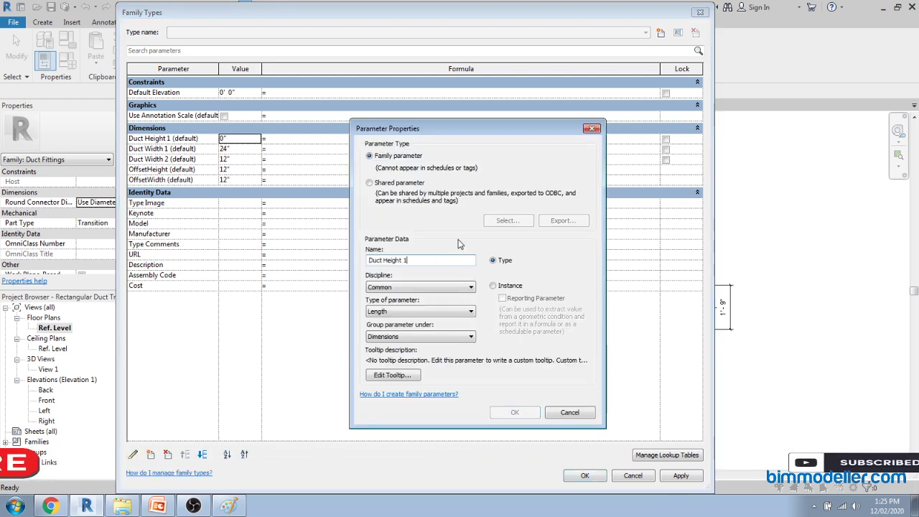
{"action": "key", "text": "BackSpace"}
{"action": "type", "text": "2"}
{"action": "key", "text": "Tab"}
{"action": "key", "text": "Tab"}
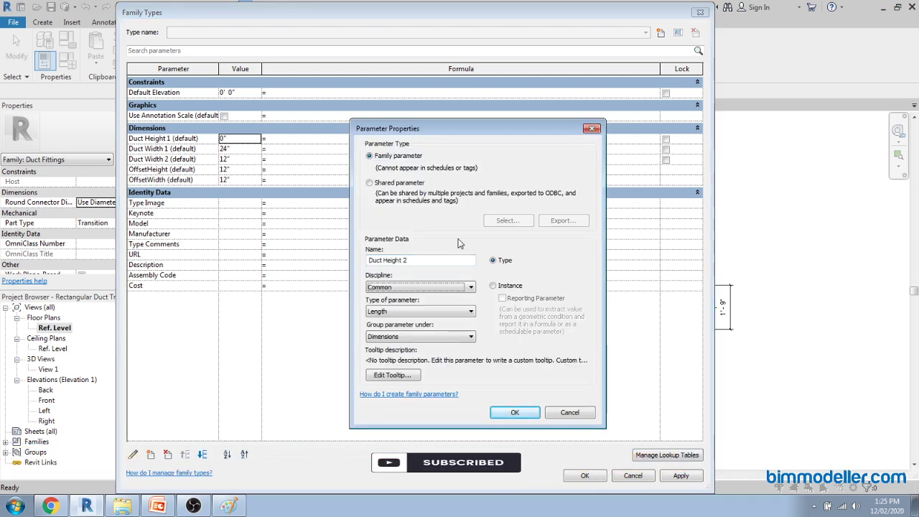
{"action": "key", "text": "shift+Tab"}
{"action": "key", "text": "h"}
{"action": "key", "text": "Tab"}
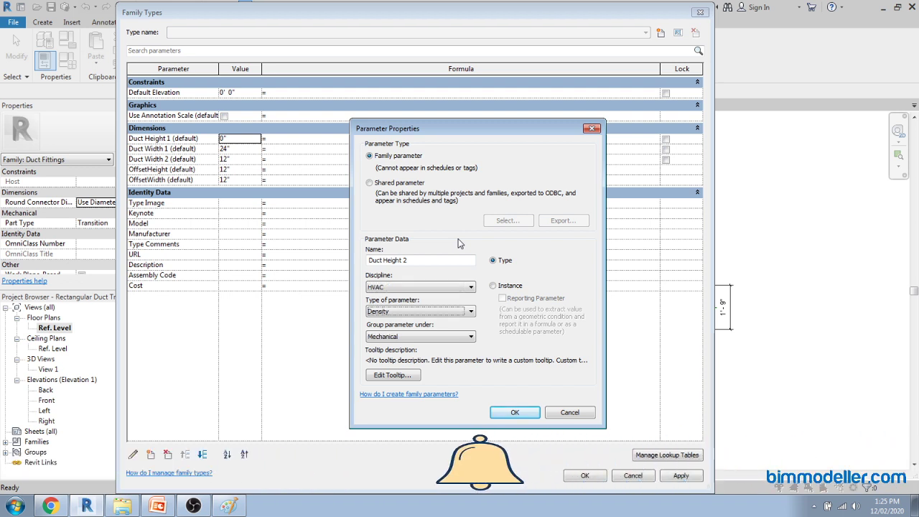
{"action": "key", "text": "d"}
{"action": "left_click", "coordinate": [493, 285]}
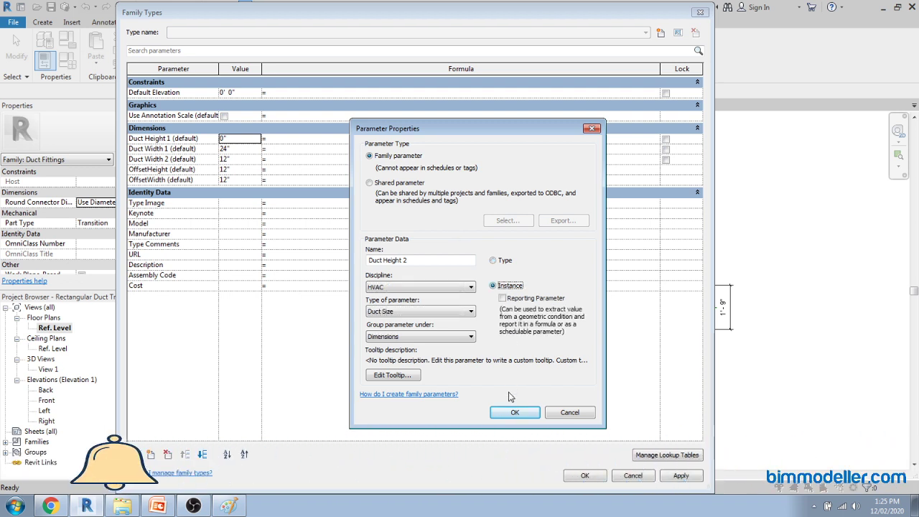
{"action": "left_click", "coordinate": [515, 412]}
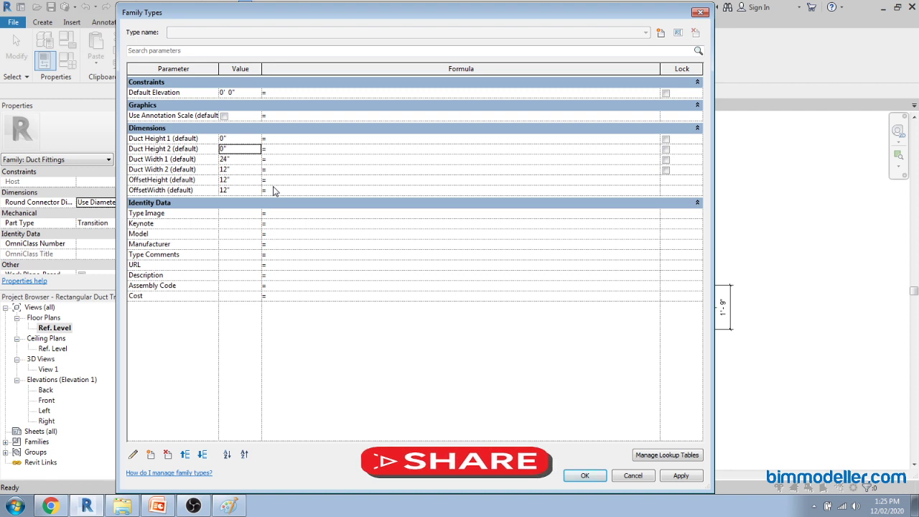
Step: Set Duct Height 1 to 24" and Duct Height 2 to 12"
{"action": "left_click", "coordinate": [245, 139]}
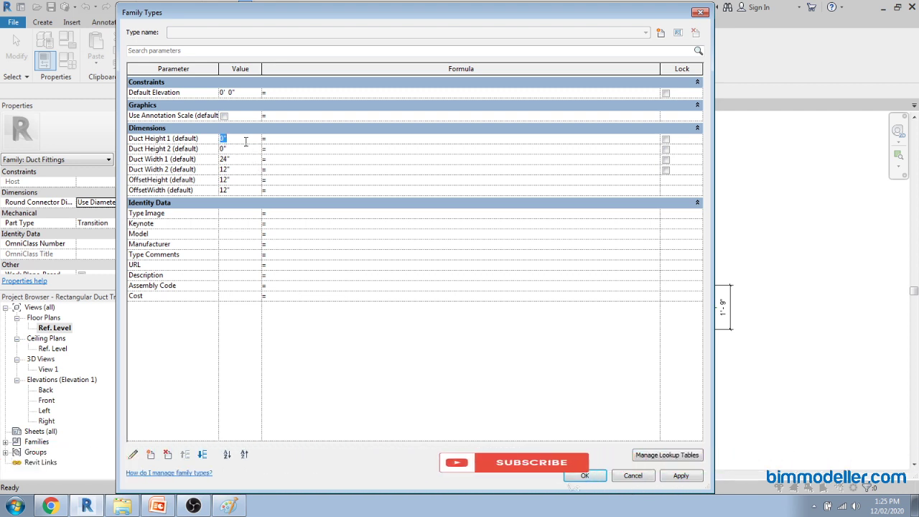
{"action": "type", "text": "24"}
{"action": "type", "text": "12"}
{"action": "left_click", "coordinate": [251, 179]}
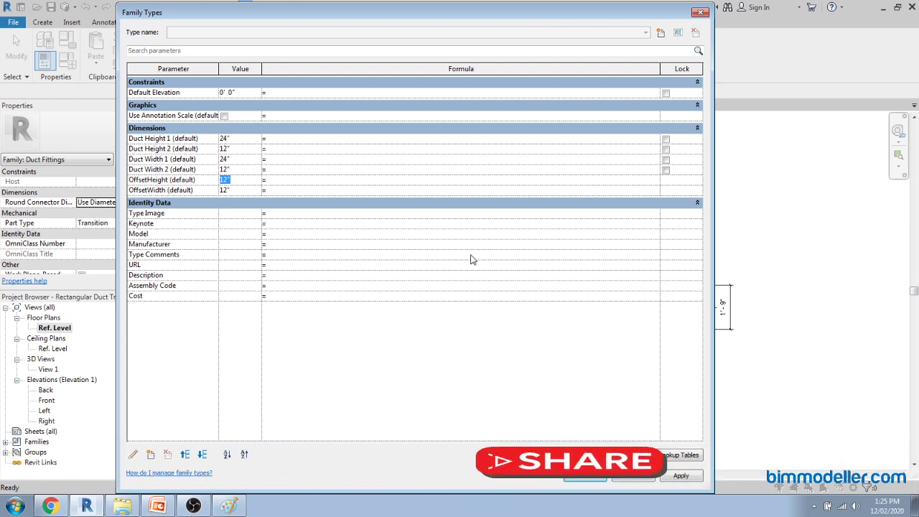
Step: Add a type parameter named Angle with the Common discipline and parameter type Angle, grouped under Constraints
{"action": "left_click", "coordinate": [150, 454]}
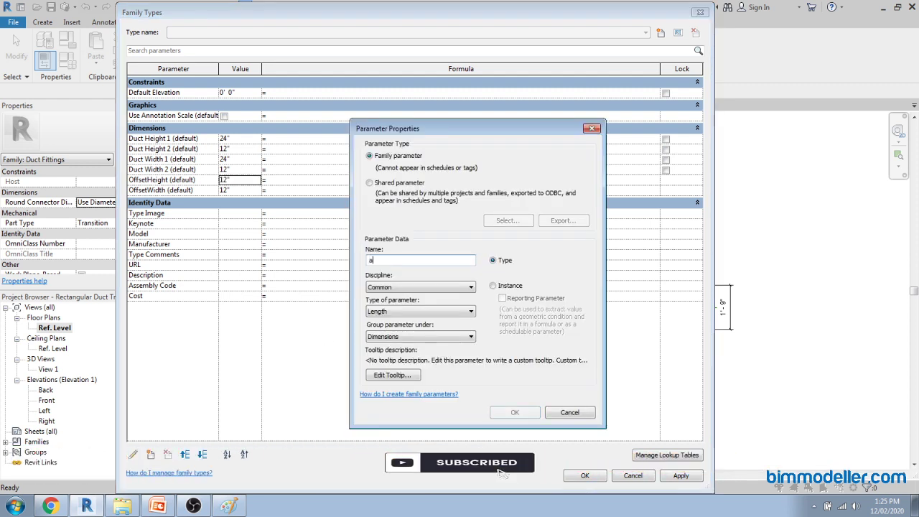
{"action": "type", "text": "Angel"}
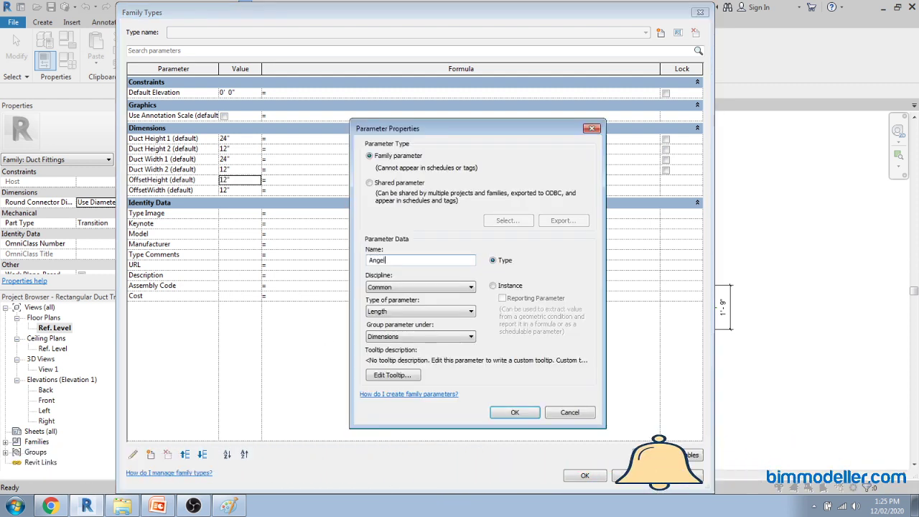
{"action": "key", "text": "BackSpace"}
{"action": "key", "text": "BackSpace"}
{"action": "type", "text": "le"}
{"action": "key", "text": "Tab"}
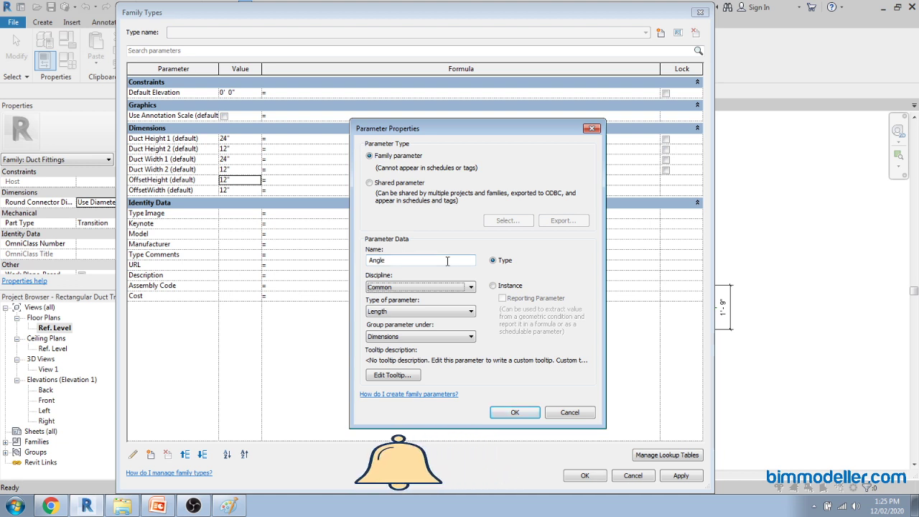
{"action": "key", "text": "Tab"}
{"action": "key", "text": "a"}
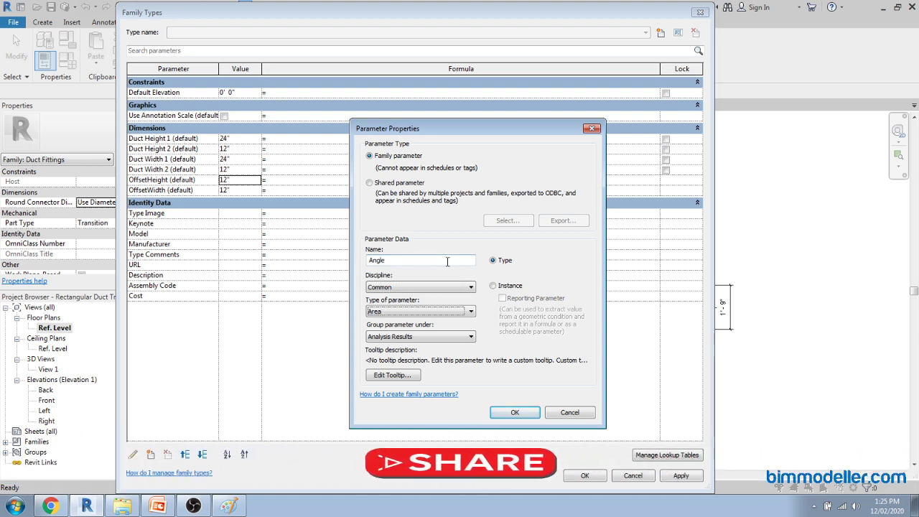
{"action": "key", "text": "a"}
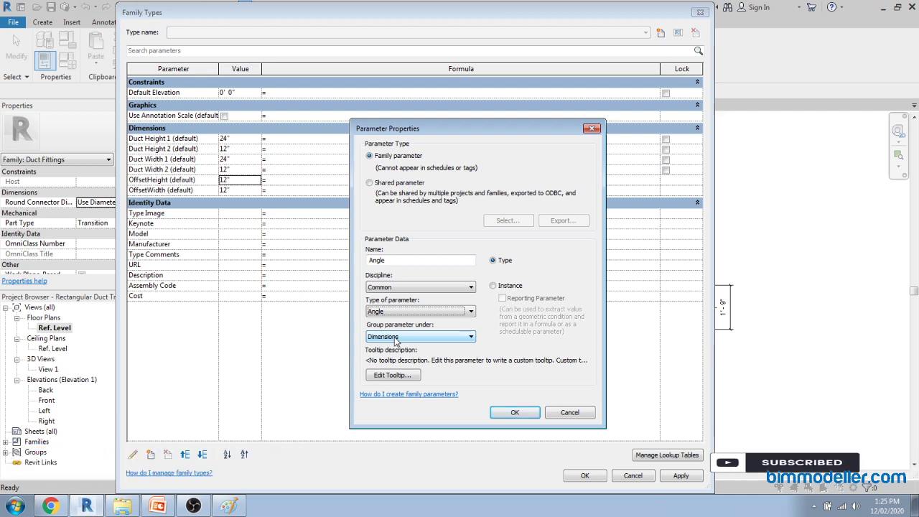
{"action": "left_click", "coordinate": [394, 340]}
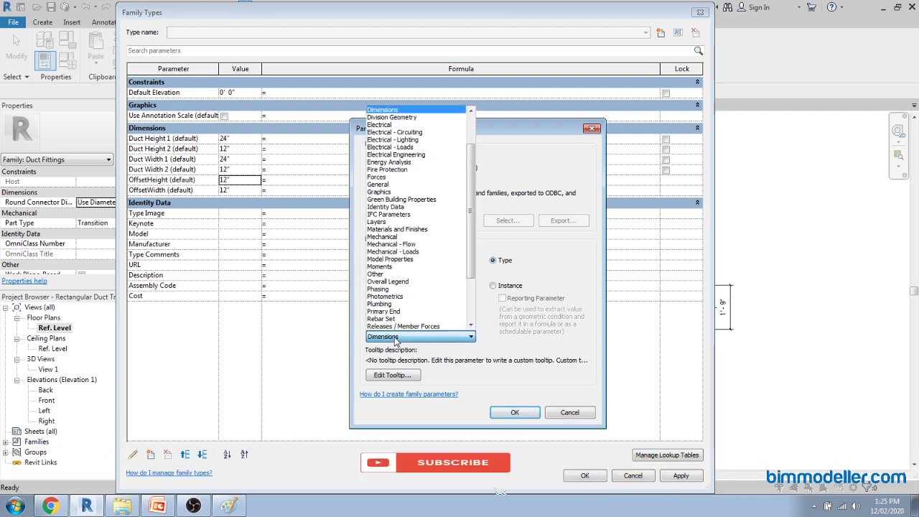
{"action": "key", "text": "c"}
{"action": "key", "text": "Return"}
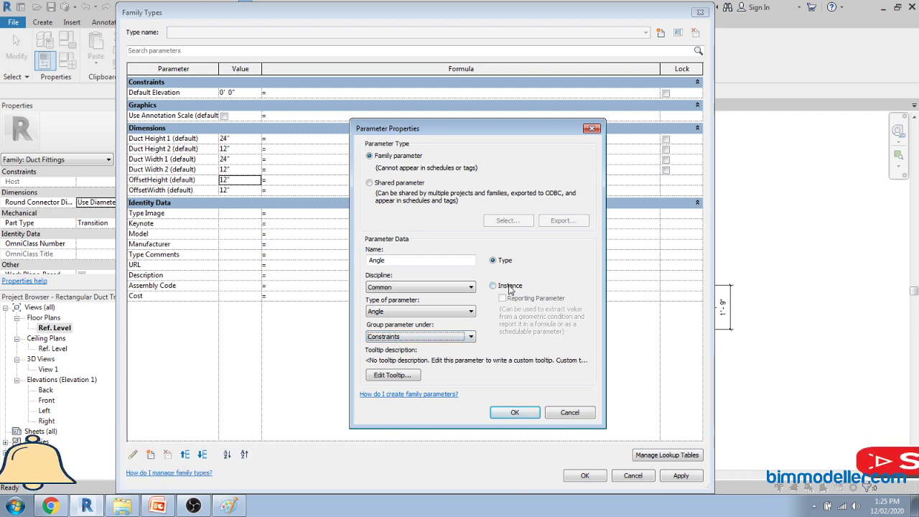
{"action": "left_click", "coordinate": [514, 412]}
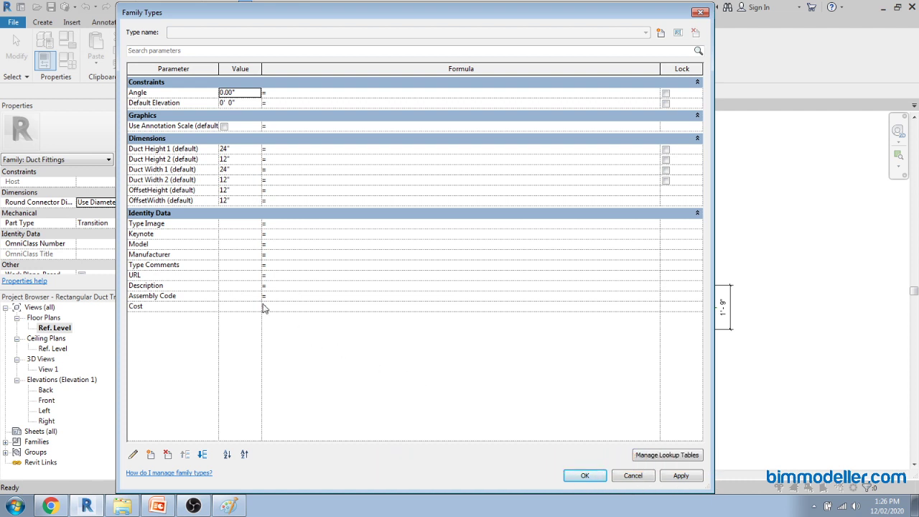
Step: Set the Angle parameter's value to 45 degrees
{"action": "double_click", "coordinate": [247, 91]}
{"action": "type", "text": "45"}
{"action": "key", "text": "Tab"}
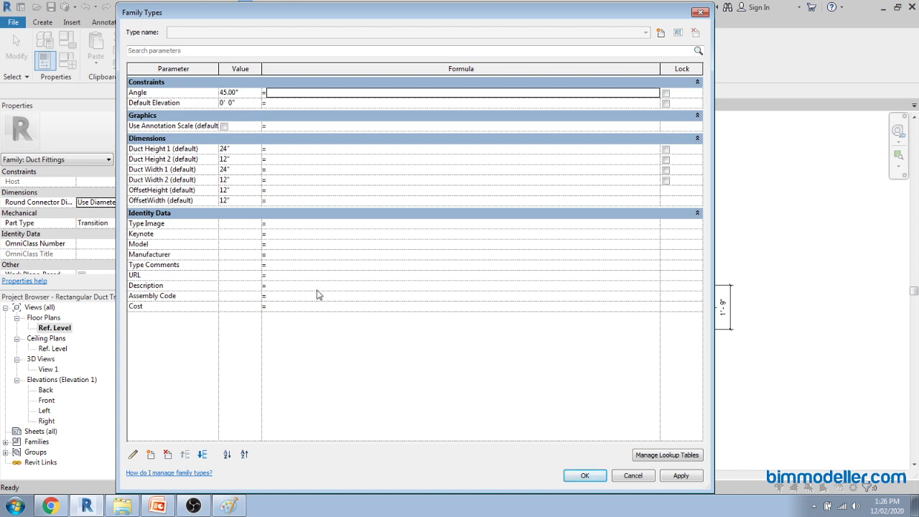
Step: Add a family parameter named Half Width 1 as an HVAC instance parameter of type Duct Size under Dimensions
{"action": "left_click", "coordinate": [150, 455]}
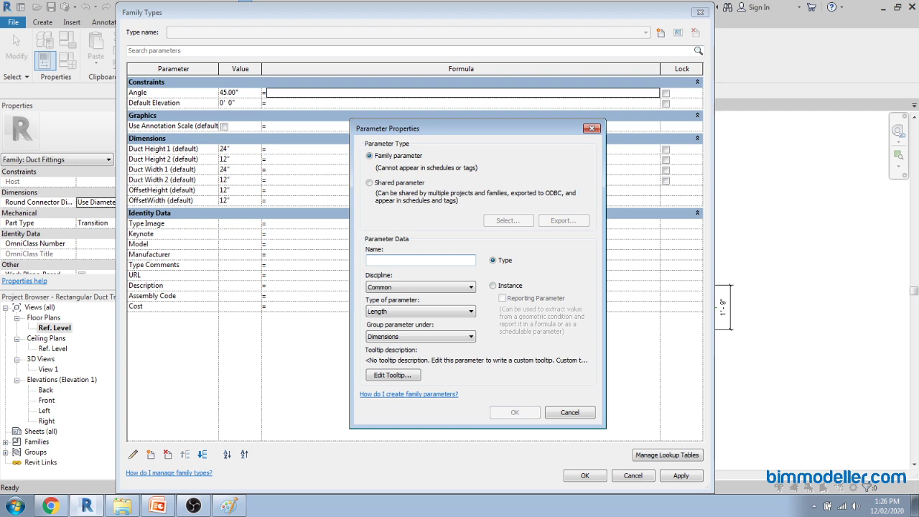
{"action": "key", "text": "alt+Tab"}
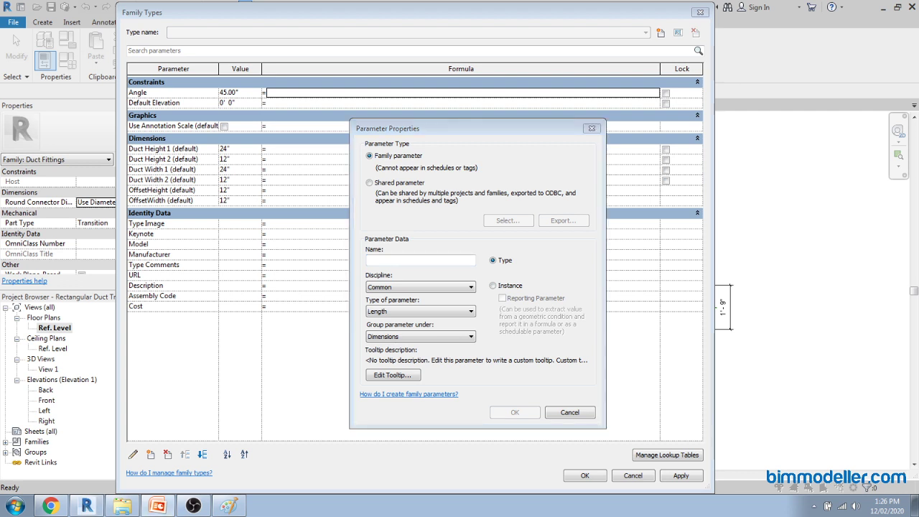
{"action": "left_click", "coordinate": [415, 260]}
{"action": "type", "text": "Half Width 1"}
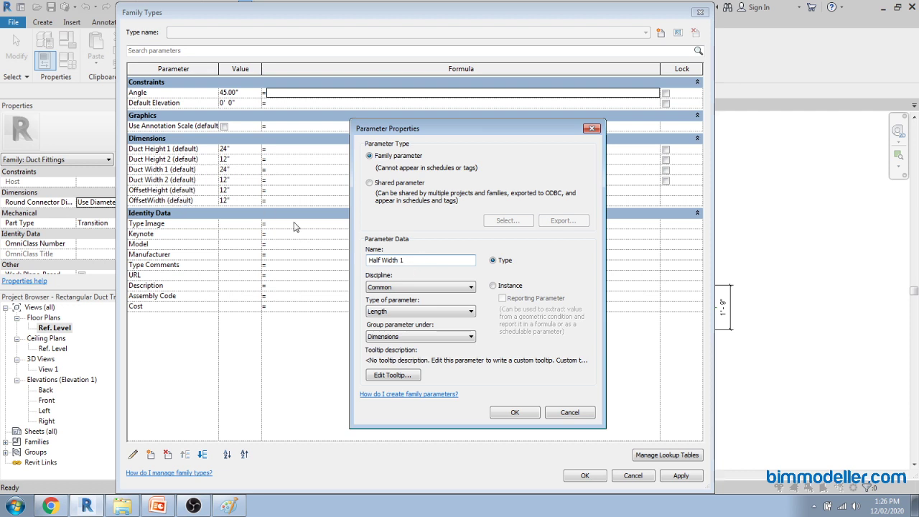
{"action": "left_click", "coordinate": [445, 287]}
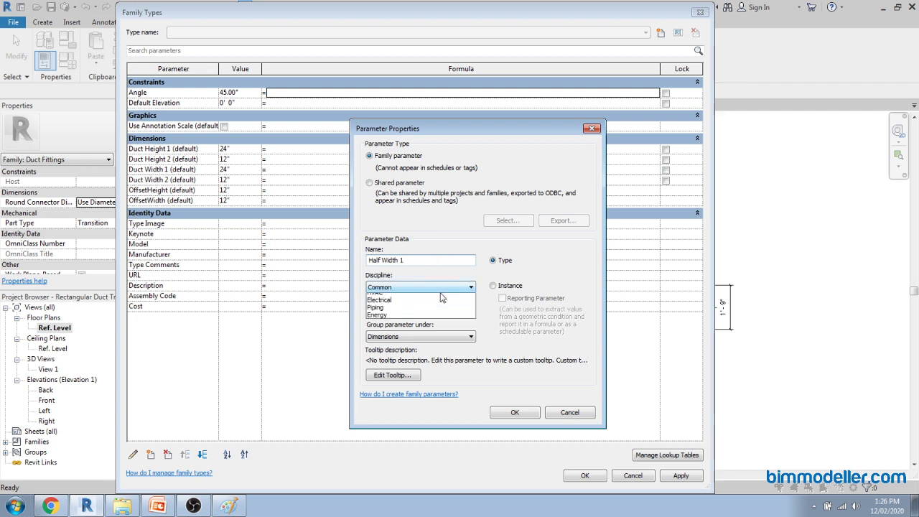
{"action": "left_click", "coordinate": [442, 297]}
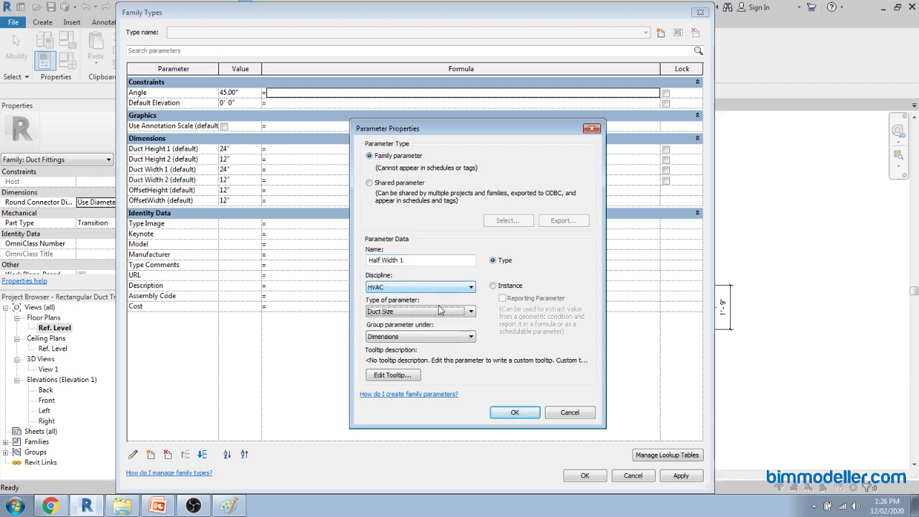
{"action": "left_click", "coordinate": [513, 288]}
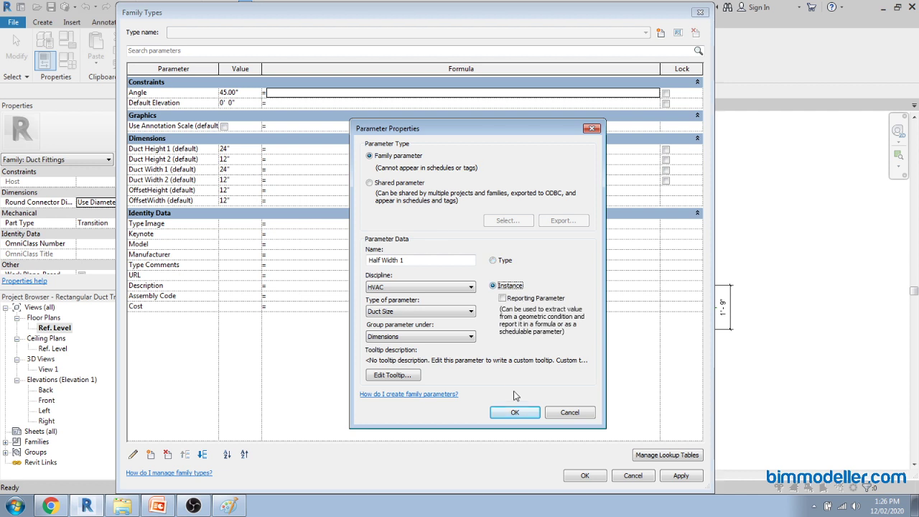
{"action": "left_click", "coordinate": [515, 412]}
Step: Add a family parameter named Half Width 2 as an HVAC instance parameter of type Duct Size under Dimensions
{"action": "left_click", "coordinate": [150, 455]}
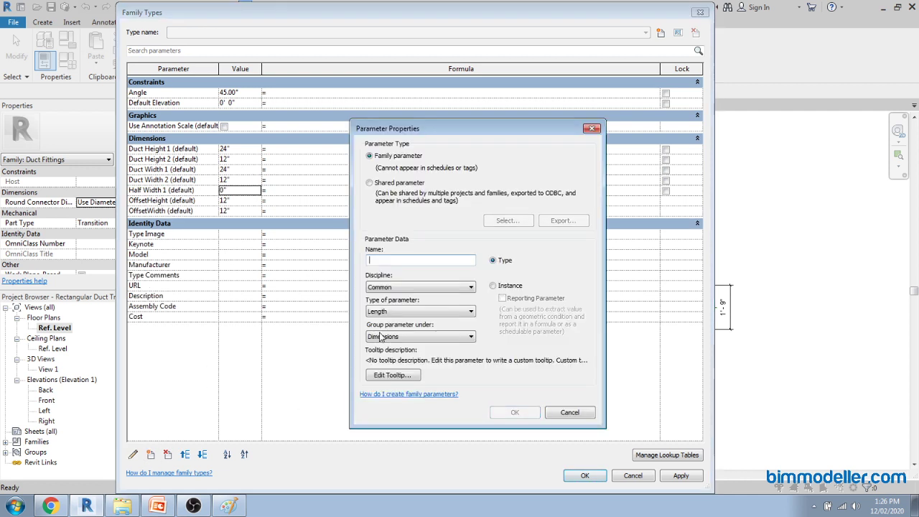
{"action": "type", "text": "Half Width 1"}
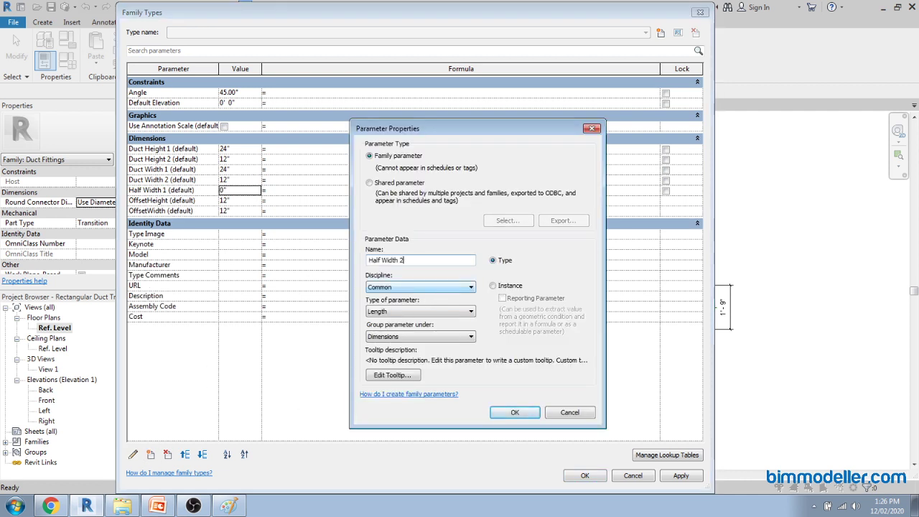
{"action": "key", "text": "BackSpace"}
{"action": "type", "text": "2"}
{"action": "left_click", "coordinate": [442, 287]}
{"action": "left_click", "coordinate": [426, 298]}
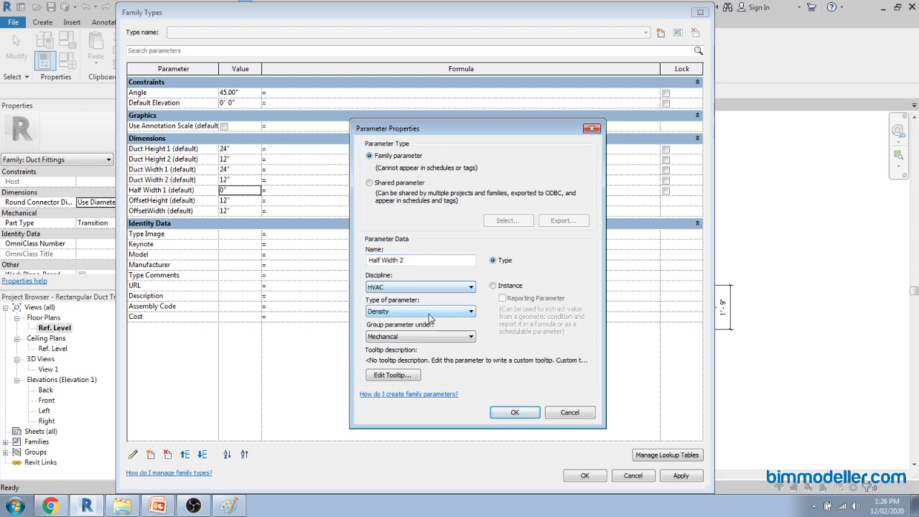
{"action": "left_click", "coordinate": [429, 314]}
{"action": "key", "text": "d"}
{"action": "key", "text": "Return"}
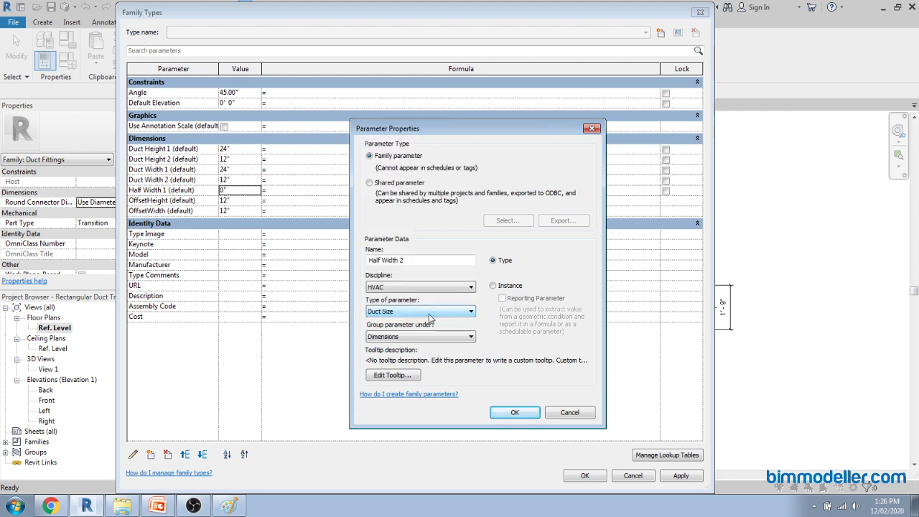
{"action": "left_click", "coordinate": [506, 287]}
{"action": "left_click", "coordinate": [515, 412]}
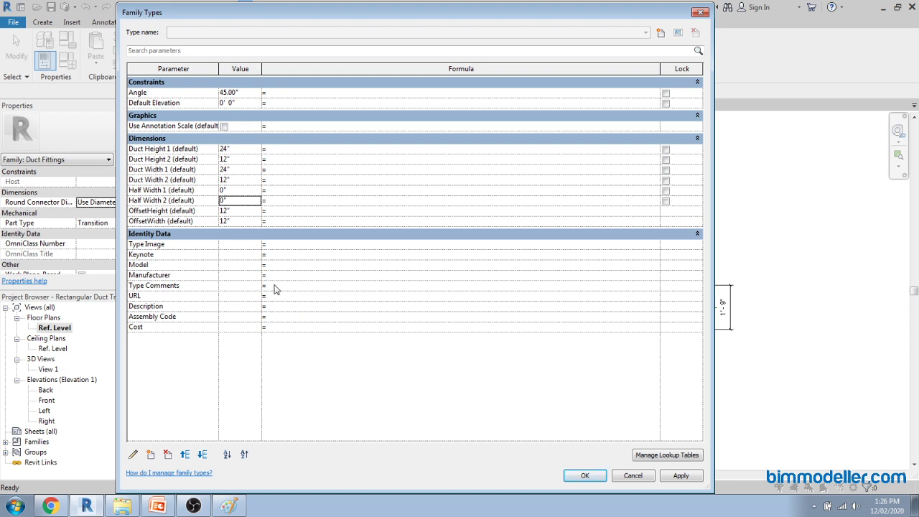
Step: Add a family parameter named Half Height 1 as an HVAC instance parameter of type Duct Size under Dimensions
{"action": "left_click", "coordinate": [151, 454]}
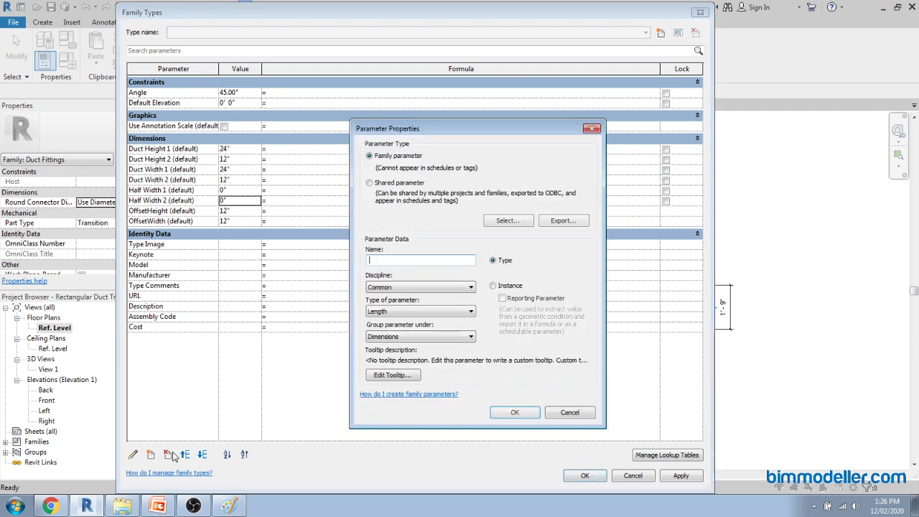
{"action": "key", "text": "alt+Tab"}
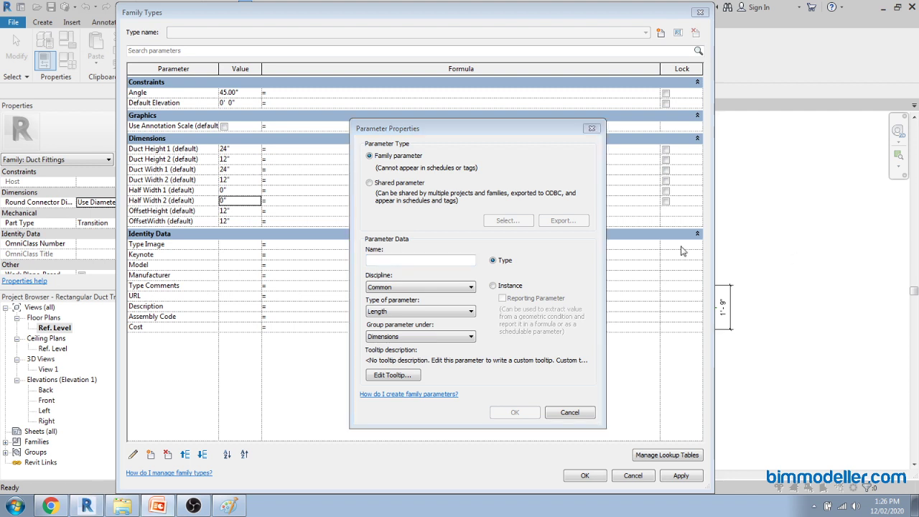
{"action": "left_click", "coordinate": [374, 259]}
{"action": "type", "text": "Half Height 1"}
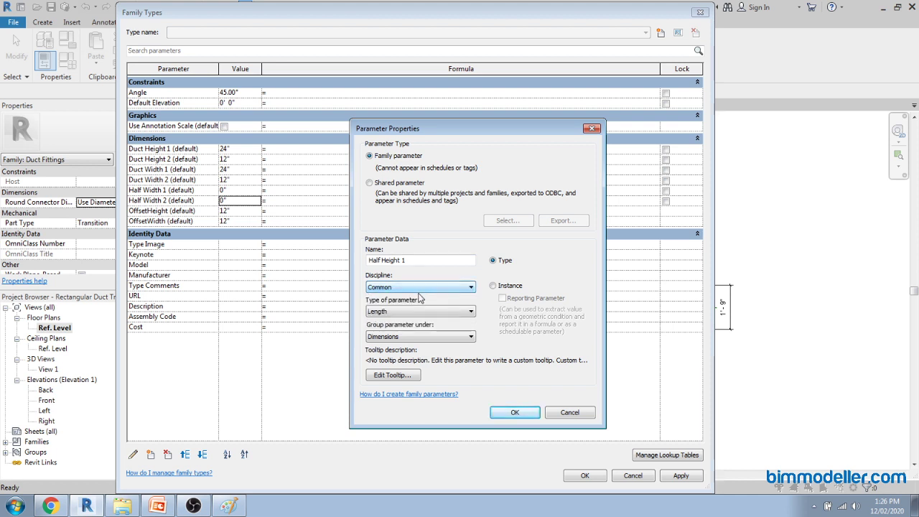
{"action": "scroll", "coordinate": [419, 293], "scroll_direction": "down", "scroll_amount": 2}
{"action": "scroll", "coordinate": [424, 313], "scroll_direction": "down", "scroll_amount": 8}
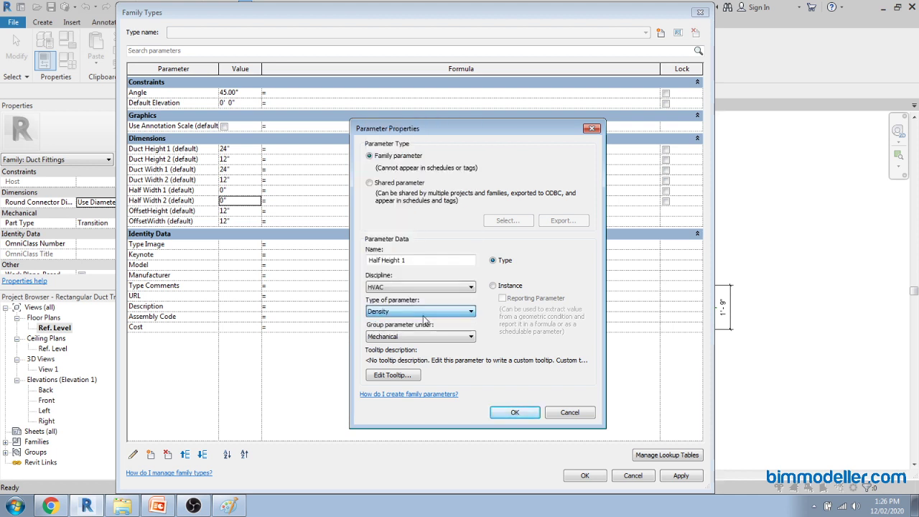
{"action": "left_click", "coordinate": [501, 286]}
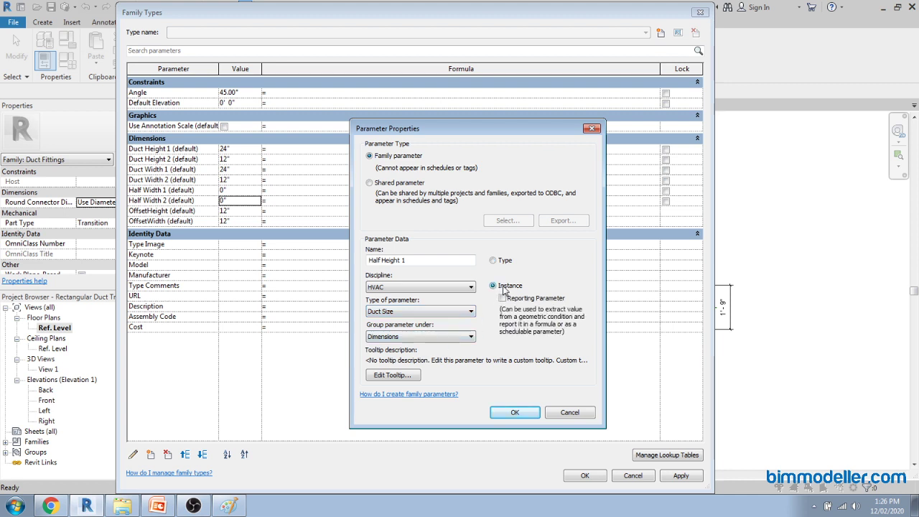
{"action": "left_click", "coordinate": [505, 410]}
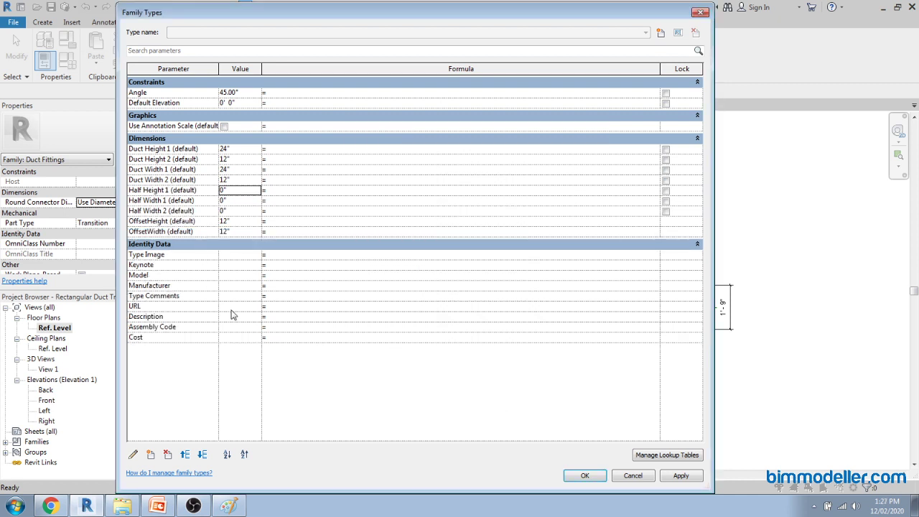
Step: Add a family parameter named Half Height 2 as an HVAC instance parameter of type Duct Size under Dimensions
{"action": "left_click", "coordinate": [150, 454]}
{"action": "type", "text": "Half Height 1"}
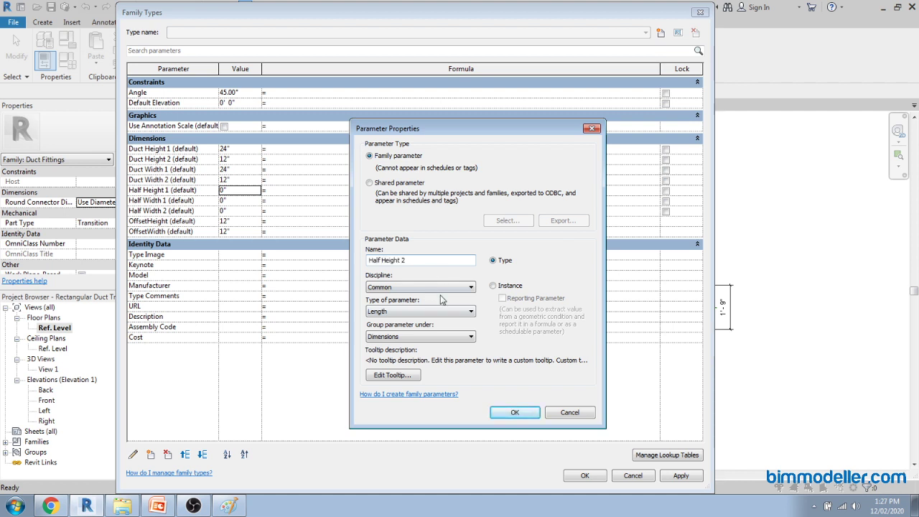
{"action": "left_click", "coordinate": [509, 287]}
{"action": "left_click", "coordinate": [420, 286]}
{"action": "left_click", "coordinate": [402, 307]}
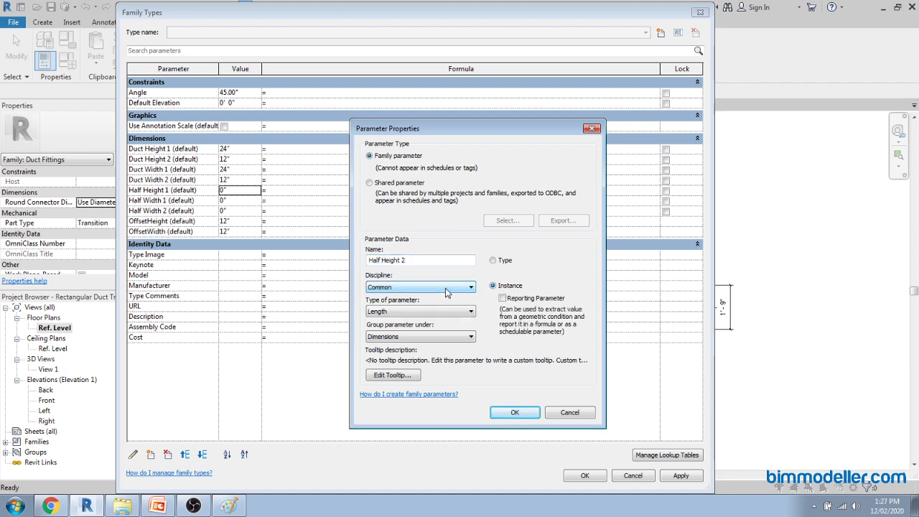
{"action": "left_click", "coordinate": [441, 311]}
{"action": "left_click", "coordinate": [443, 315]}
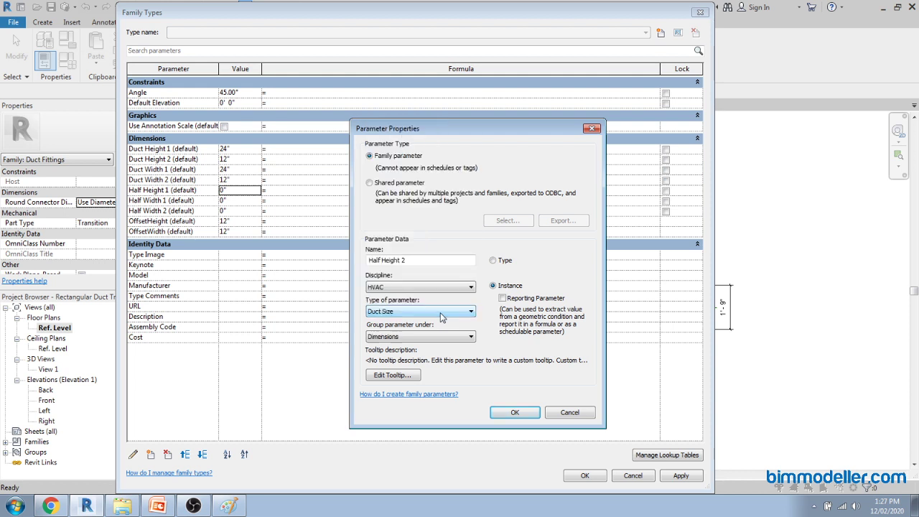
{"action": "left_click", "coordinate": [507, 413]}
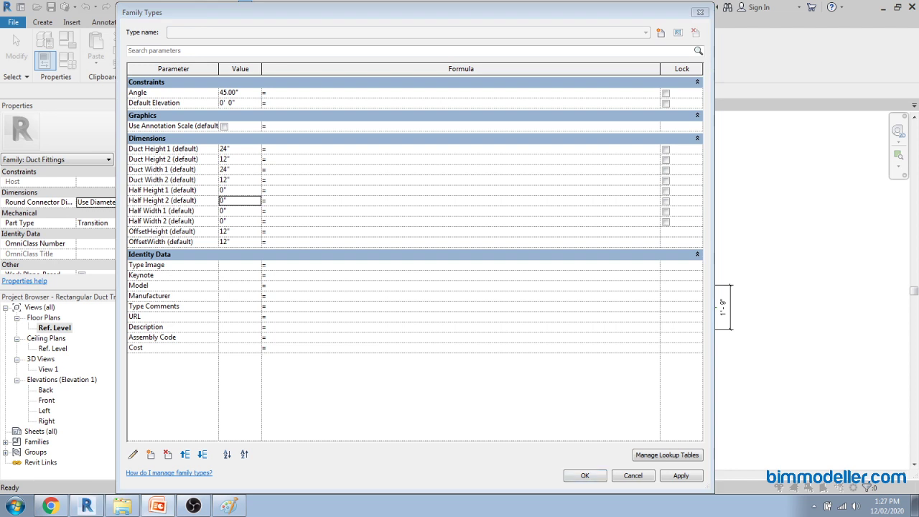
Step: Set the formulas of Half Width 1 to Duct Width 1 / 2 and Half Width 2 to Duct Width 2 / 2
{"action": "left_click", "coordinate": [290, 202]}
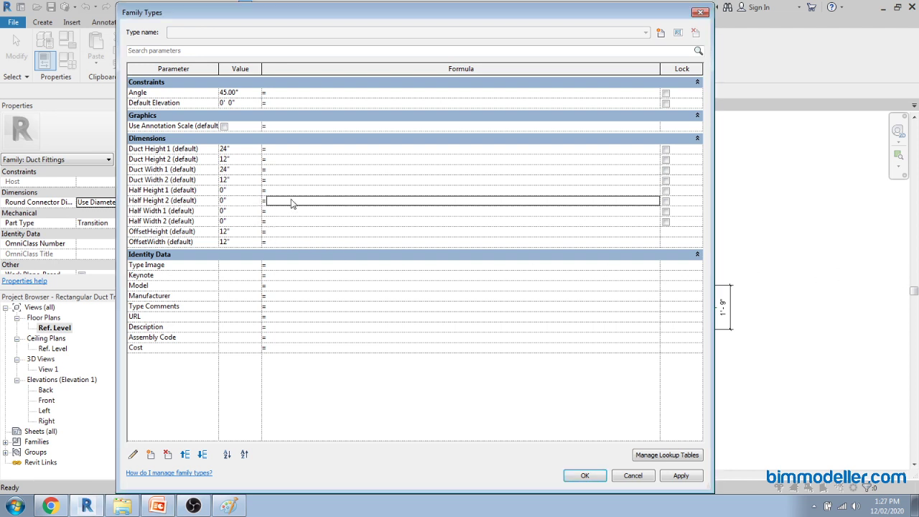
{"action": "left_click", "coordinate": [288, 213]}
{"action": "type", "text": "Duct Width 1/2"}
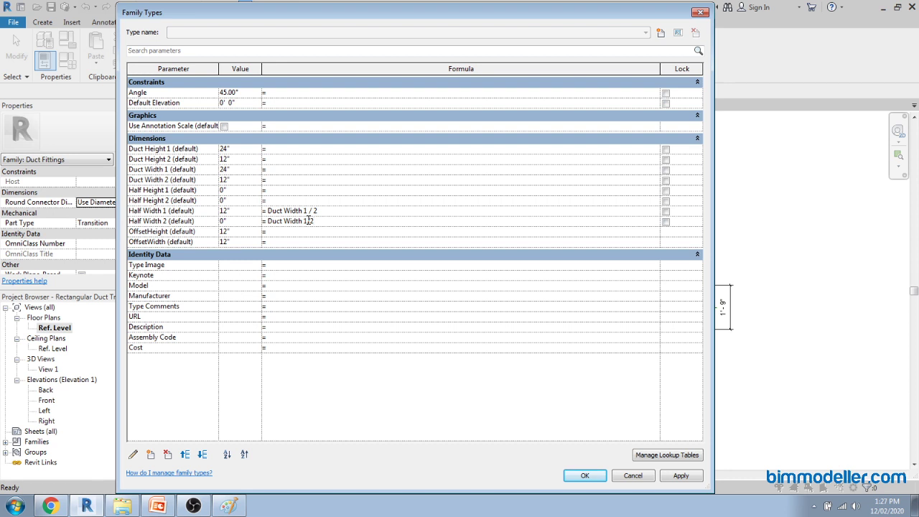
{"action": "key", "text": "Tab"}
{"action": "key", "text": "alt+Tab"}
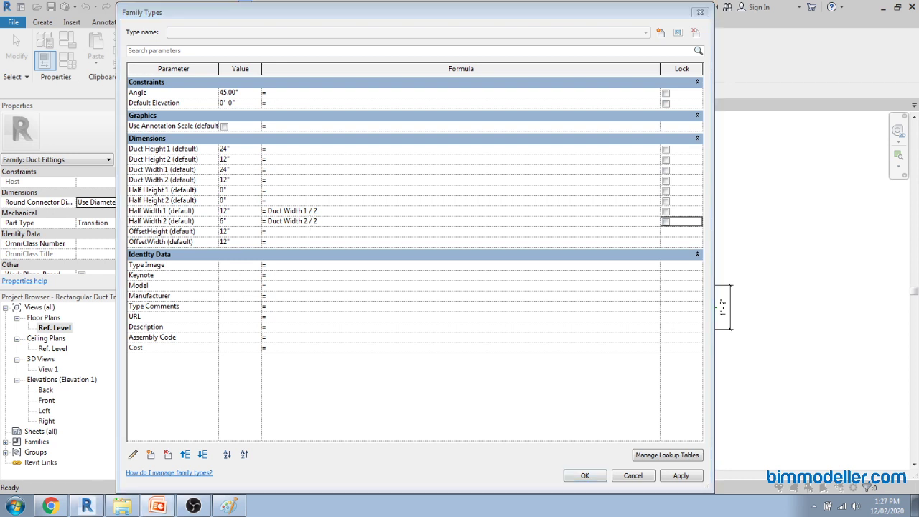
Step: Set the formulas of Half Height 1 to Duct Height 1 / 2 and Half Height 2 to Duct Height 2 / 2
{"action": "left_click", "coordinate": [282, 189]}
{"action": "type", "text": "Duct Height 1/2"}
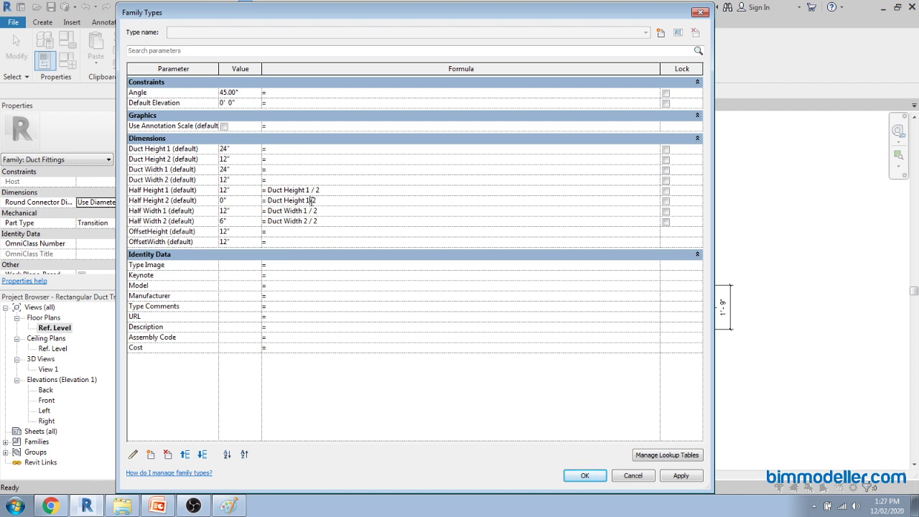
{"action": "key", "text": "Tab"}
{"action": "left_click", "coordinate": [330, 213]}
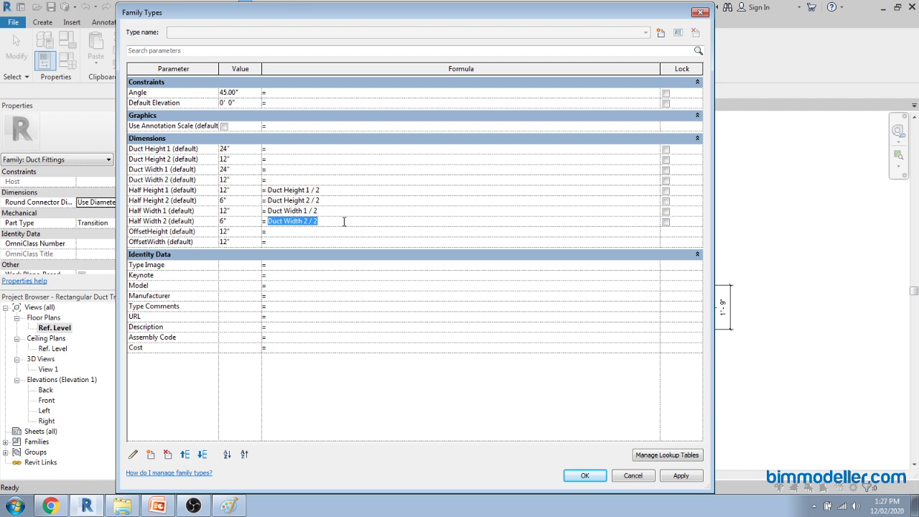
Step: Create a new family type named 45 Degree and accept the family types settings
{"action": "left_click", "coordinate": [663, 33]}
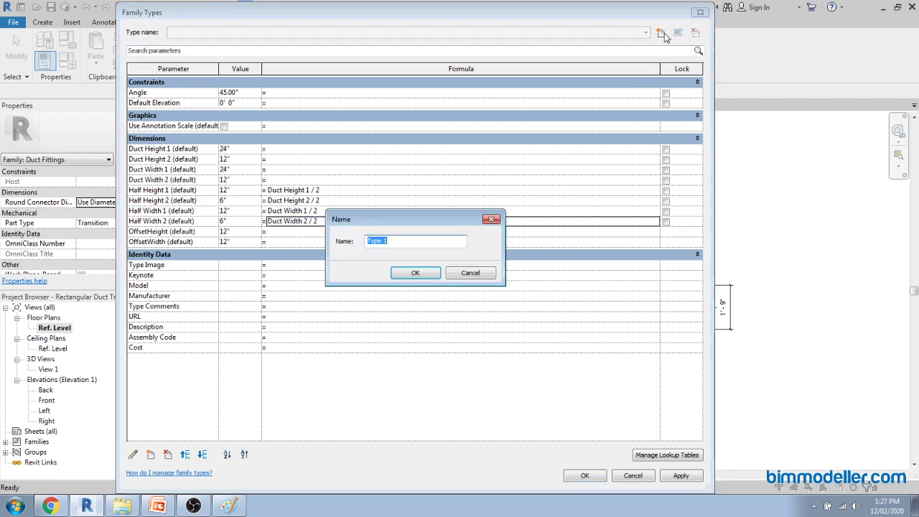
{"action": "type", "text": "45 Degree"}
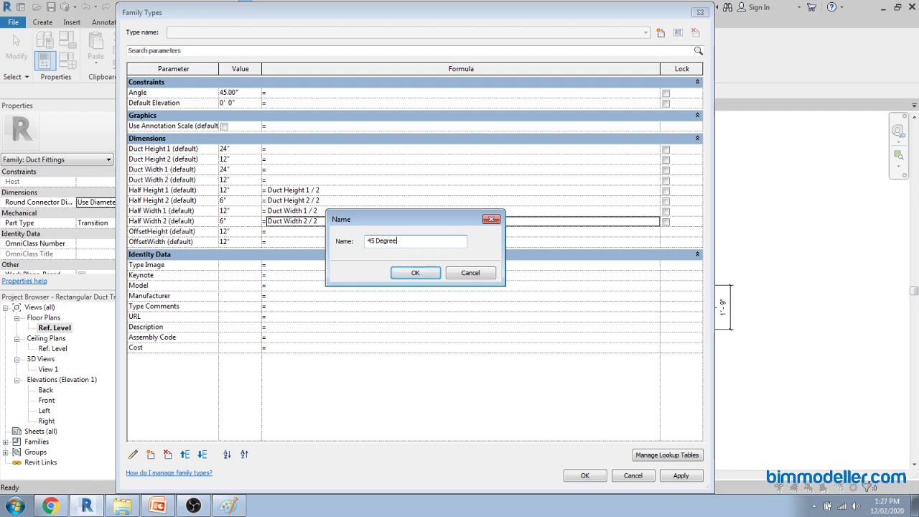
{"action": "key", "text": "Return"}
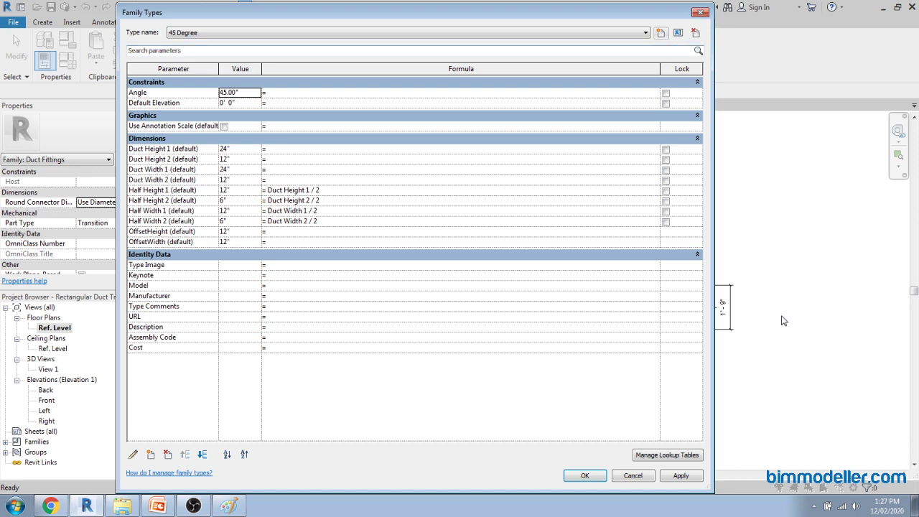
{"action": "left_click", "coordinate": [586, 475]}
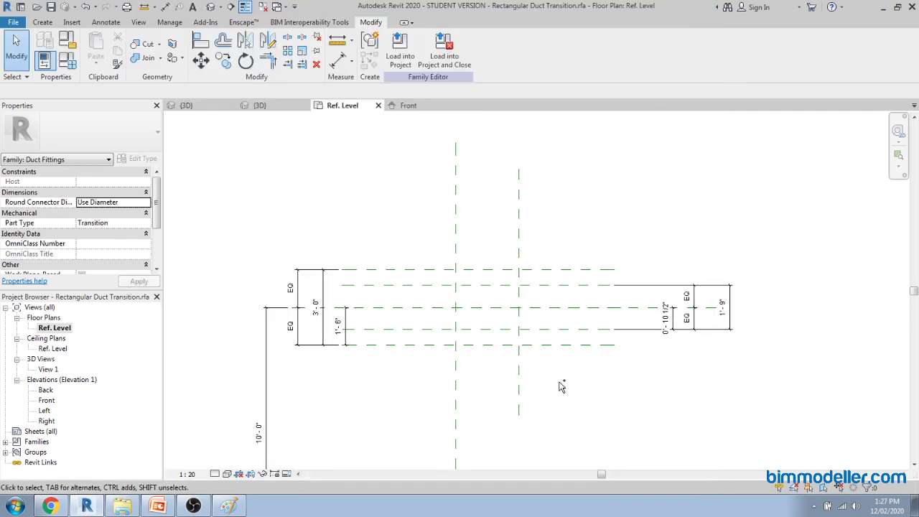
Step: Place a second aligned dimension between the lowest horizontal reference plane and the horizontal centre plane, inside the existing 10'-0" dimension
{"action": "middle_click_drag", "start_coordinate": [425, 358], "coordinate": [439, 334]}
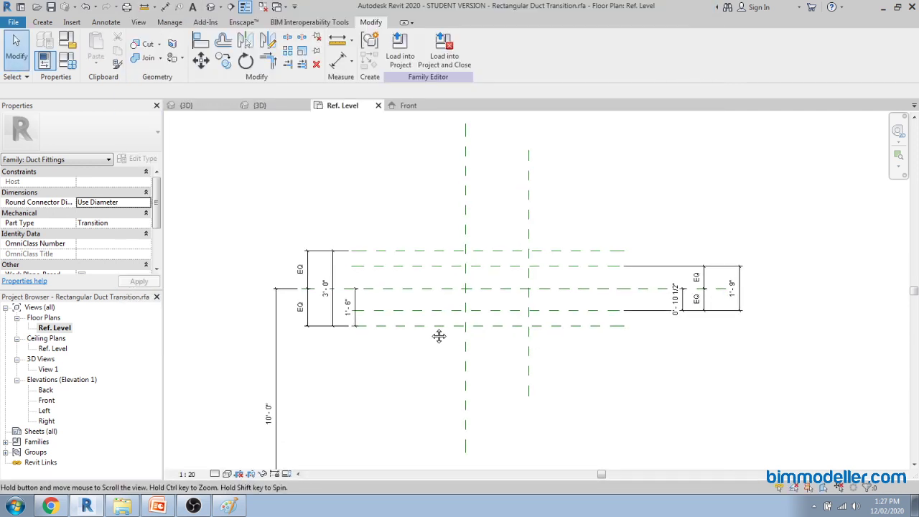
{"action": "scroll", "coordinate": [356, 309], "scroll_direction": "up", "scroll_amount": 1}
{"action": "middle_click_drag", "start_coordinate": [378, 357], "coordinate": [395, 284]}
{"action": "scroll", "coordinate": [380, 276], "scroll_direction": "down", "scroll_amount": 3}
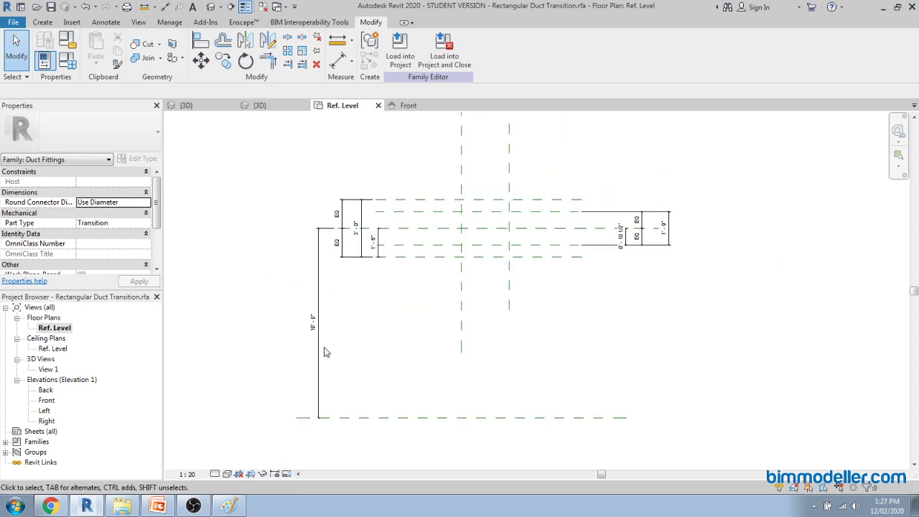
{"action": "left_click", "coordinate": [324, 349]}
{"action": "left_click", "coordinate": [402, 378]}
{"action": "key", "text": "d"}
{"action": "key", "text": "i"}
{"action": "left_click", "coordinate": [531, 418]}
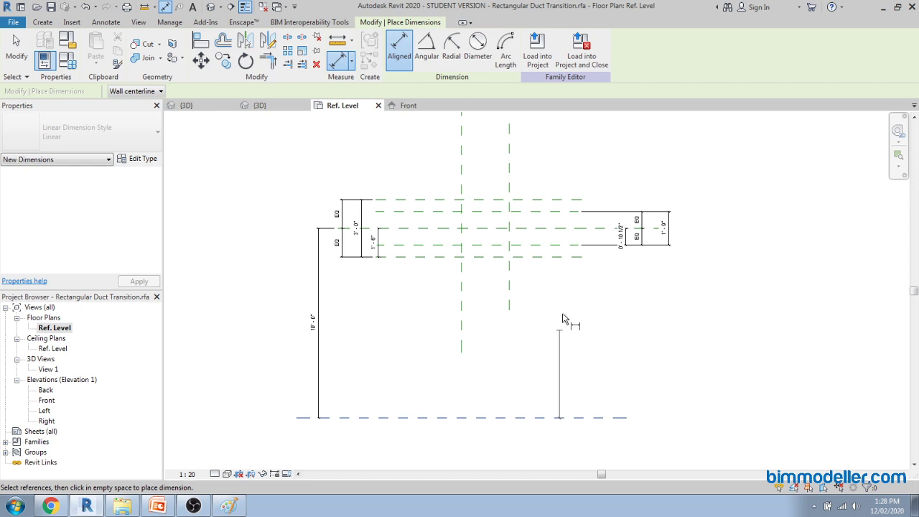
{"action": "left_click", "coordinate": [617, 230]}
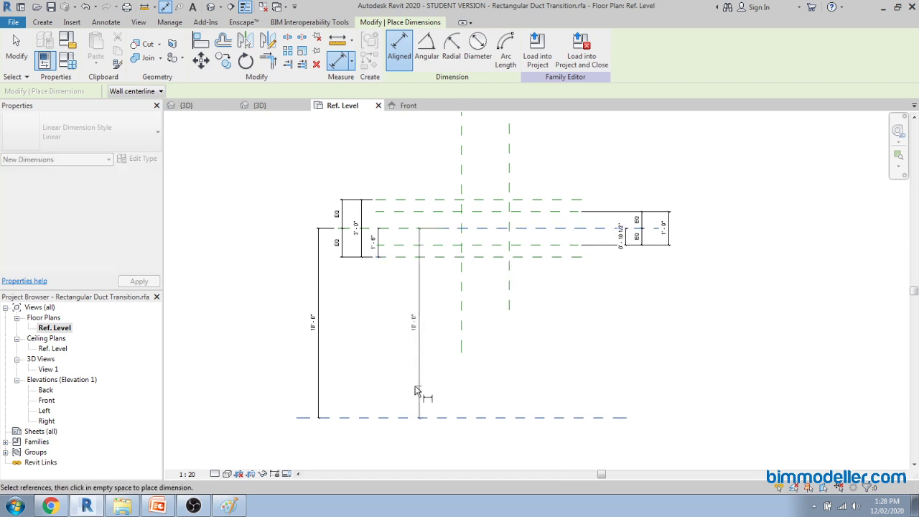
{"action": "key", "text": "Escape"}
{"action": "key", "text": "Escape"}
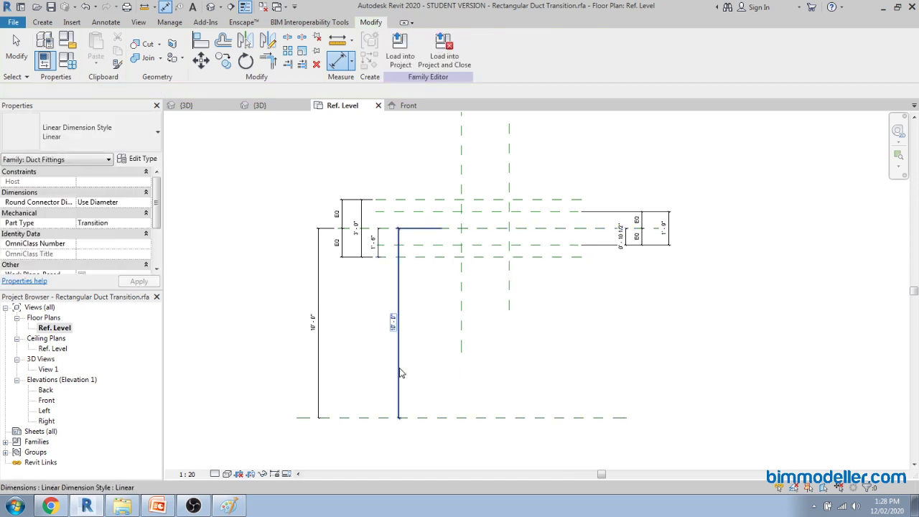
{"action": "left_click", "coordinate": [399, 371]}
{"action": "middle_click_drag", "start_coordinate": [434, 364], "coordinate": [442, 389]}
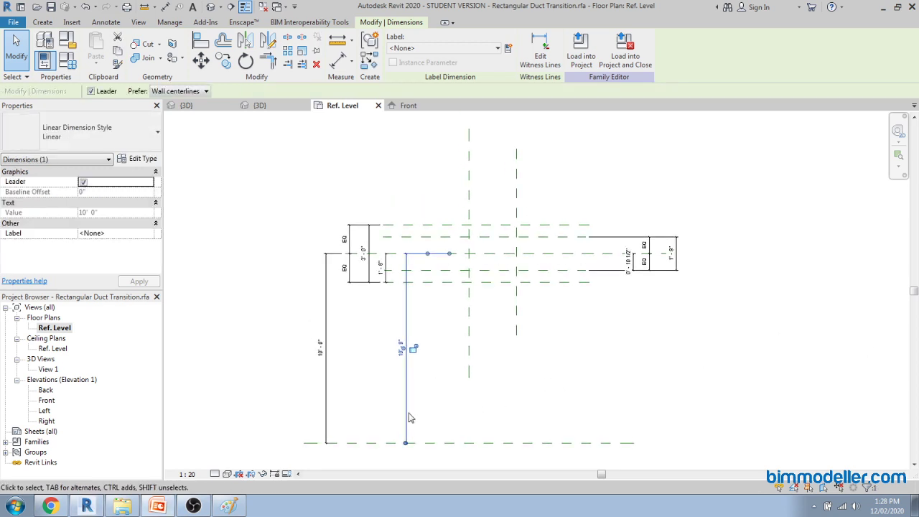
{"action": "scroll", "coordinate": [407, 399], "scroll_direction": "up", "scroll_amount": 1}
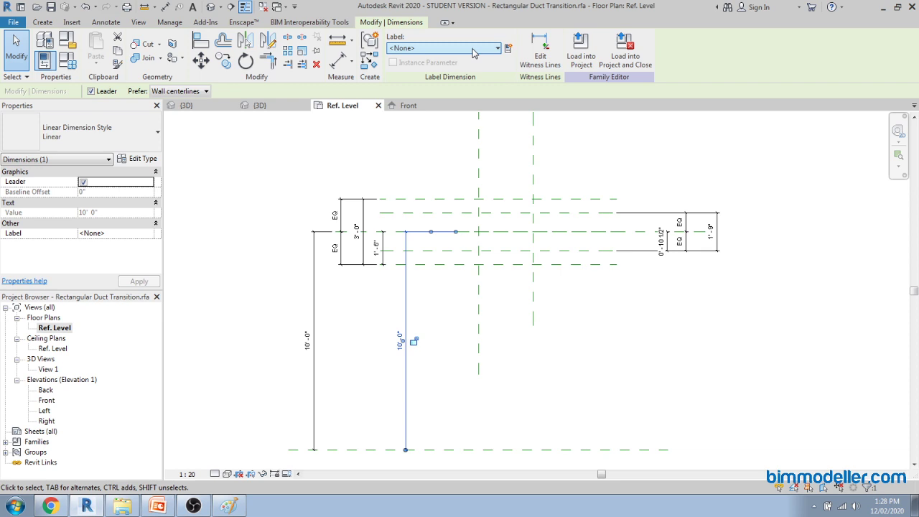
{"action": "key", "text": "Escape"}
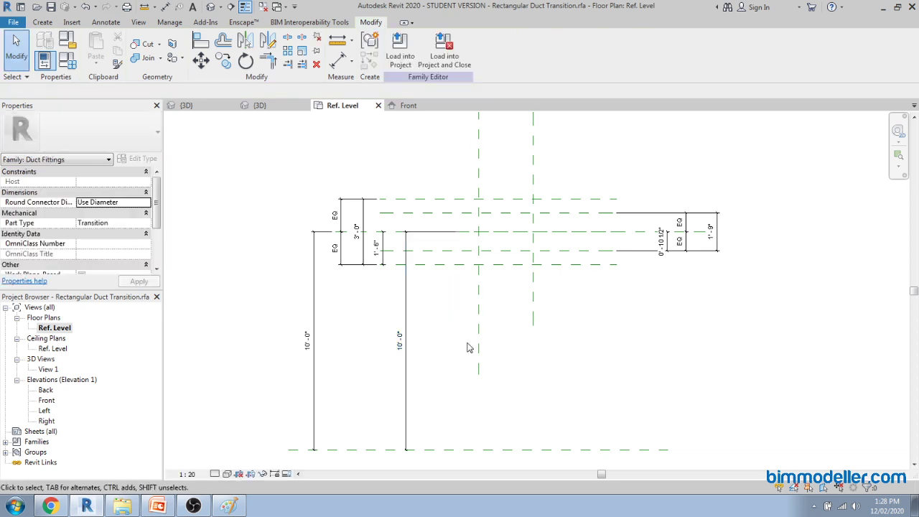
{"action": "middle_click_drag", "start_coordinate": [467, 347], "coordinate": [430, 336]}
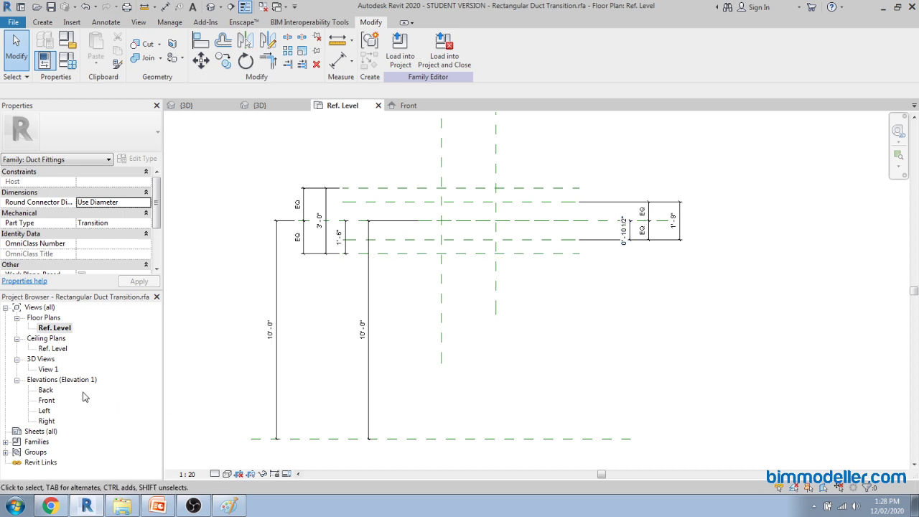
Step: In the Front elevation, draw a horizontal reference plane about 11'-0" below Ref. Level, spanning slightly wider than the existing planes
{"action": "double_click", "coordinate": [45, 401]}
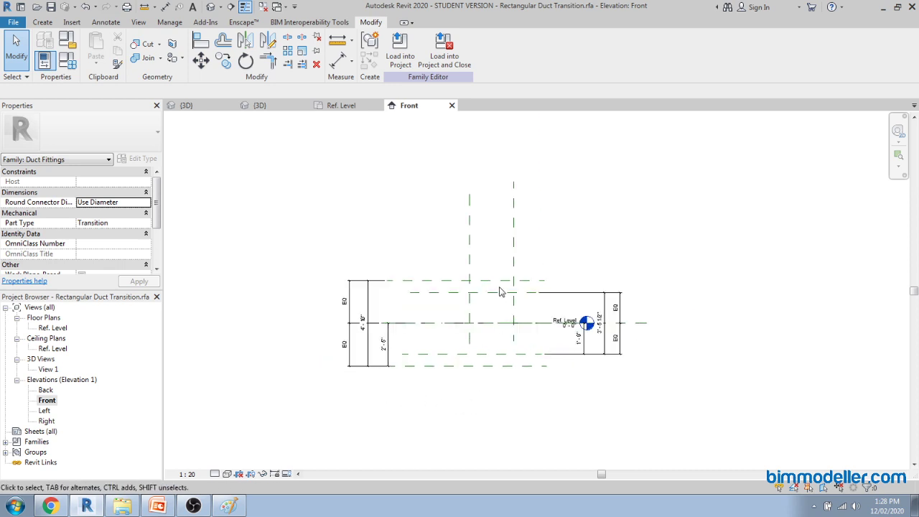
{"action": "scroll", "coordinate": [499, 288], "scroll_direction": "down", "scroll_amount": 2}
{"action": "middle_click_drag", "start_coordinate": [467, 390], "coordinate": [475, 282]}
{"action": "middle_click", "coordinate": [484, 262]}
{"action": "middle_click", "coordinate": [484, 261]}
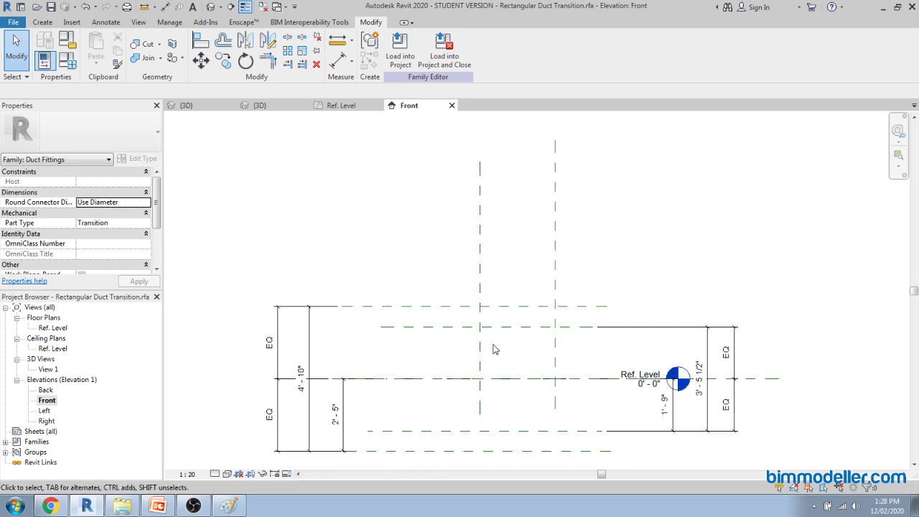
{"action": "middle_click_drag", "start_coordinate": [466, 422], "coordinate": [488, 326]}
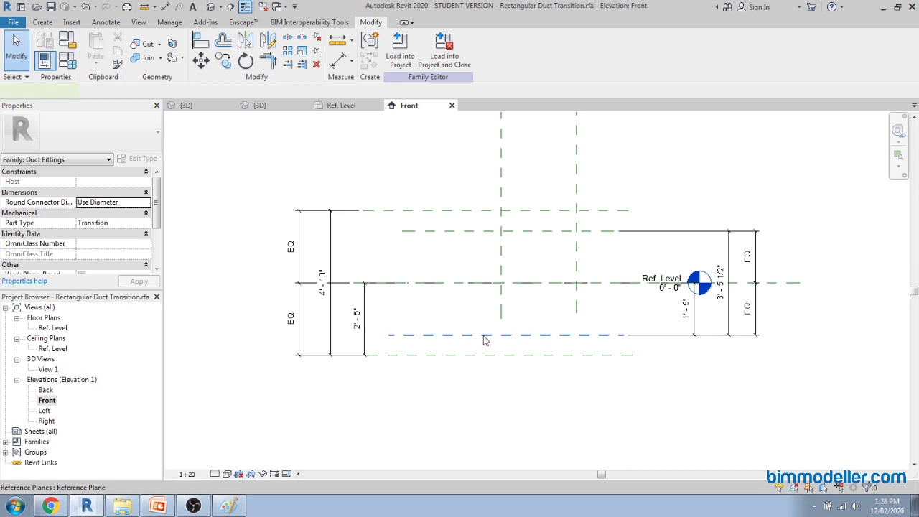
{"action": "left_click", "coordinate": [484, 336]}
{"action": "key", "text": "r"}
{"action": "key", "text": "p"}
{"action": "scroll", "coordinate": [504, 223], "scroll_direction": "down", "scroll_amount": 3}
{"action": "left_click", "coordinate": [430, 369]}
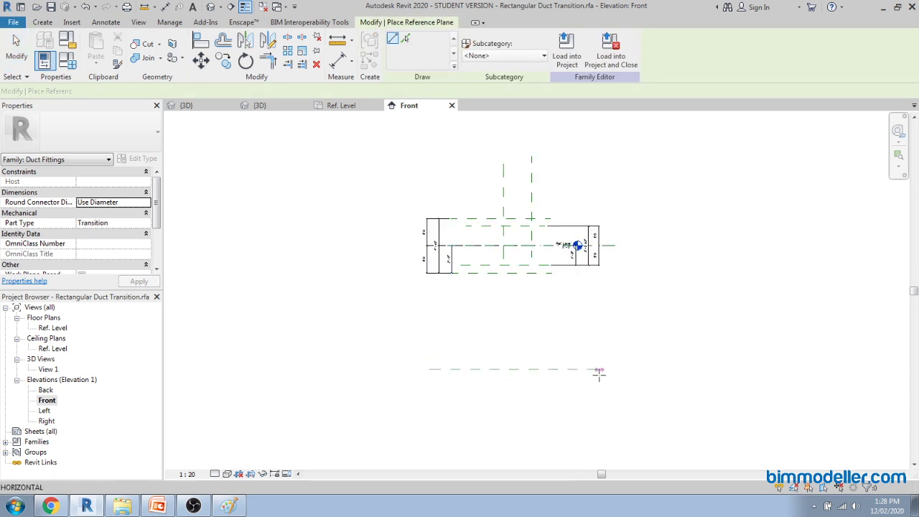
{"action": "left_click", "coordinate": [600, 372]}
{"action": "scroll", "coordinate": [494, 373], "scroll_direction": "up", "scroll_amount": 3}
{"action": "key", "text": "Escape"}
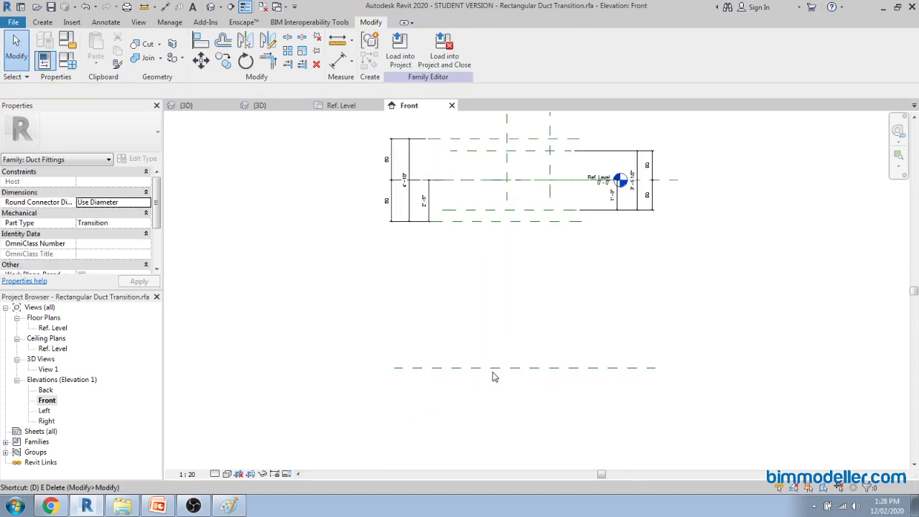
Step: Place an aligned dimension between Ref. Level and the lowest horizontal reference plane, left of the existing height dimensions
{"action": "key", "text": "d"}
{"action": "key", "text": "i"}
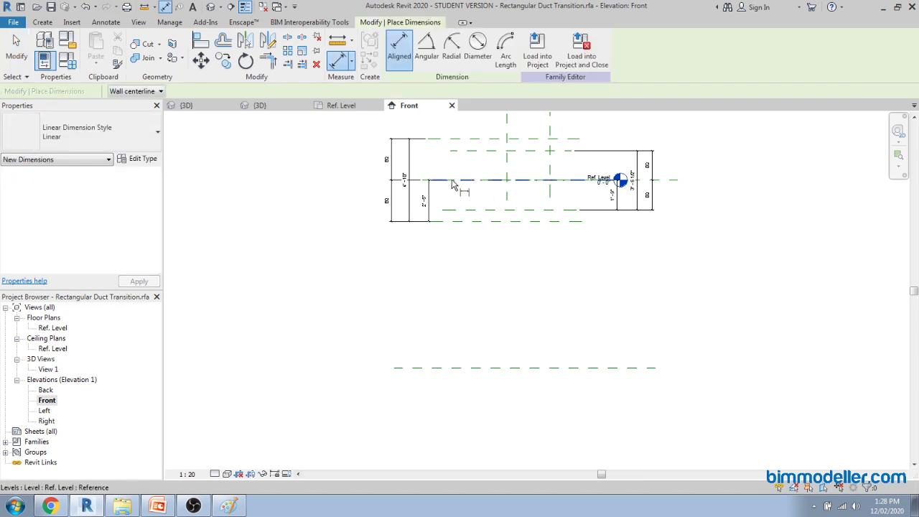
{"action": "left_click", "coordinate": [452, 180]}
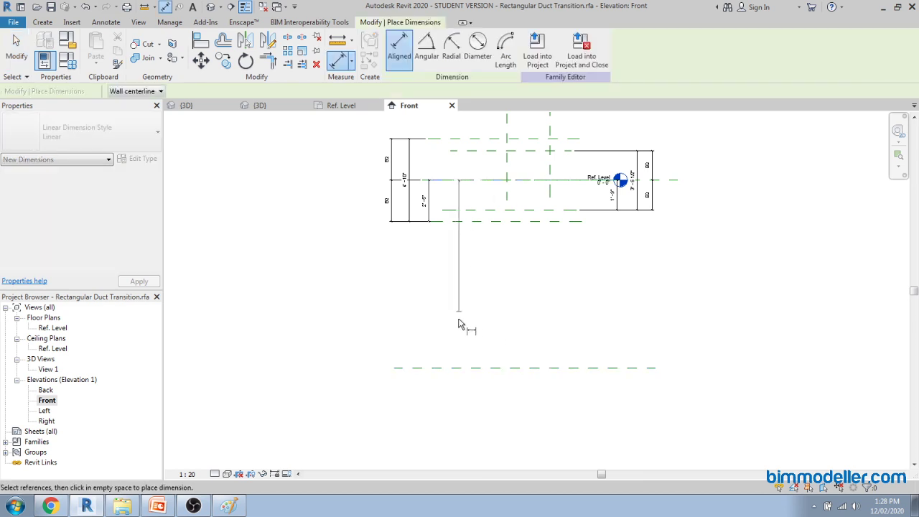
{"action": "left_click", "coordinate": [455, 369]}
{"action": "left_click", "coordinate": [326, 374]}
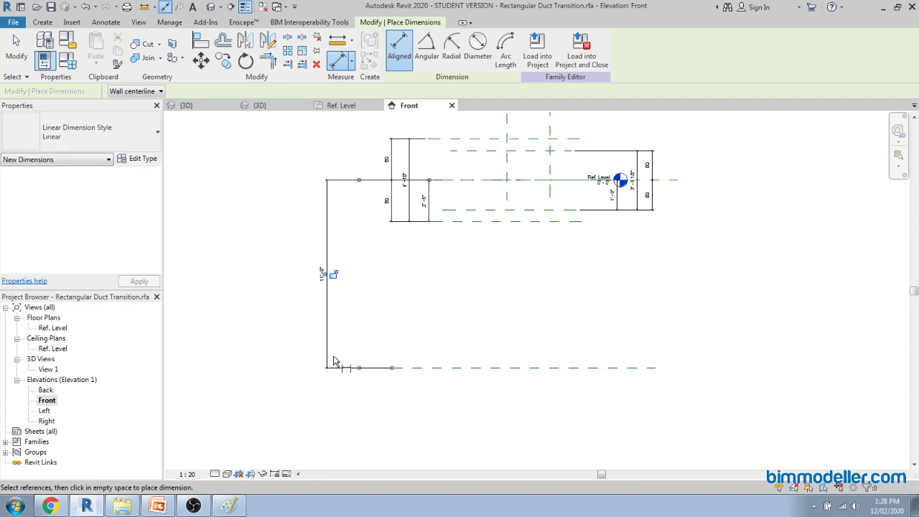
{"action": "key", "text": "Escape"}
{"action": "key", "text": "Escape"}
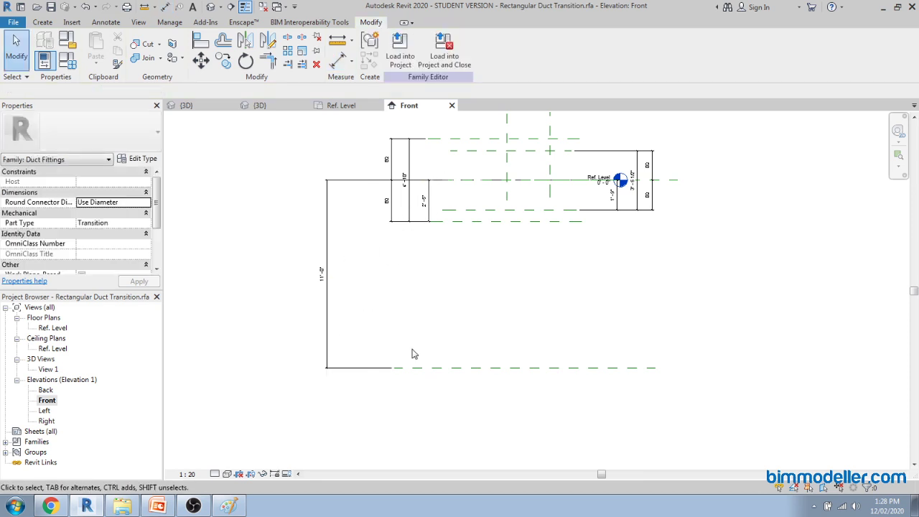
Step: Set the distance from Ref. Level to the lowest horizontal reference plane to 10'
{"action": "left_click", "coordinate": [441, 368]}
{"action": "left_click", "coordinate": [327, 280]}
{"action": "type", "text": "1"}
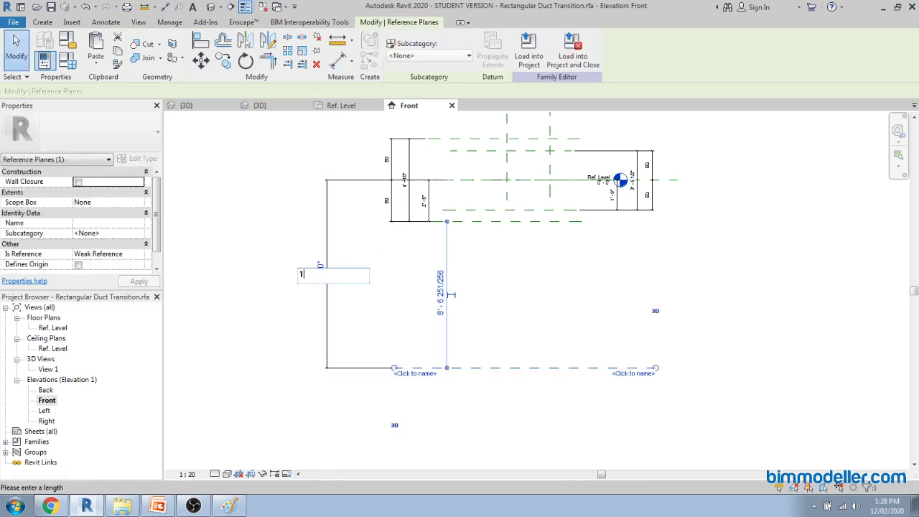
{"action": "type", "text": "0"}
{"action": "key", "text": "Return"}
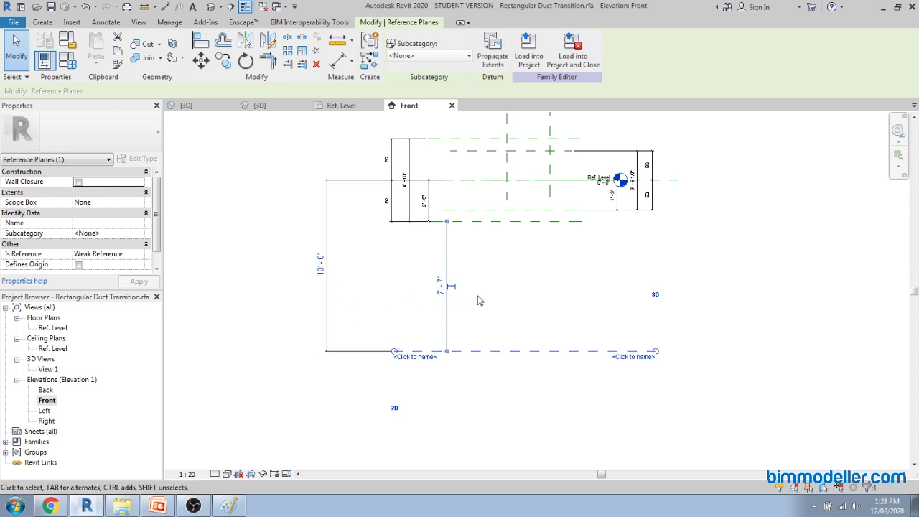
{"action": "left_click", "coordinate": [401, 367]}
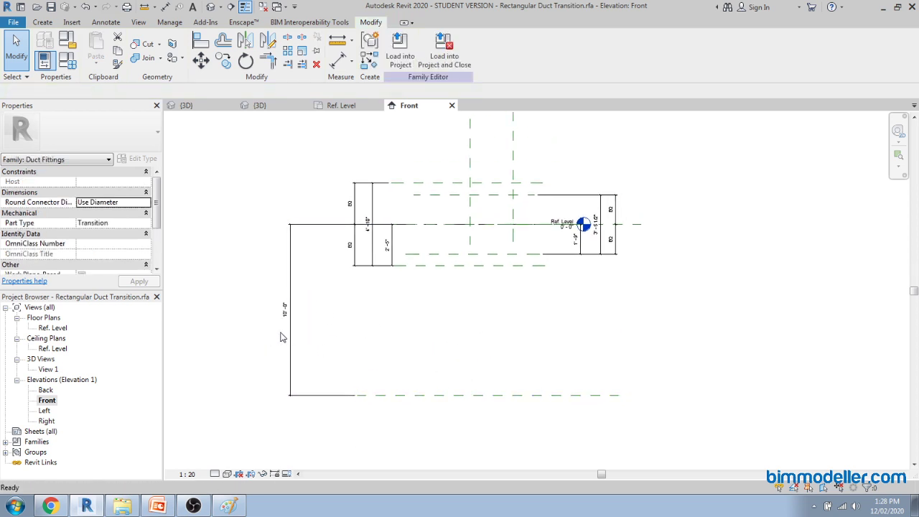
{"action": "left_click", "coordinate": [290, 333]}
{"action": "left_click", "coordinate": [392, 341]}
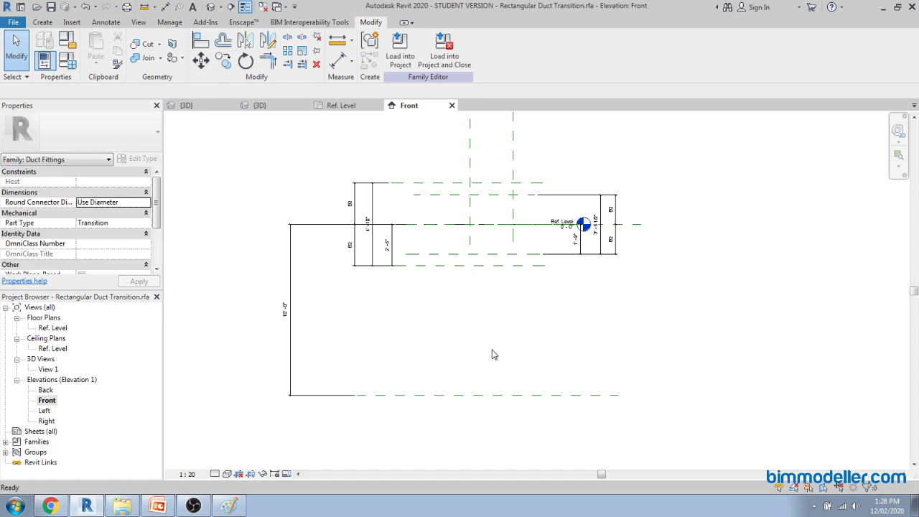
Step: Place a second aligned dimension between the horizontal centre line and the lowest reference plane, just inside the existing 10'-0" dimension
{"action": "key", "text": "d"}
{"action": "key", "text": "i"}
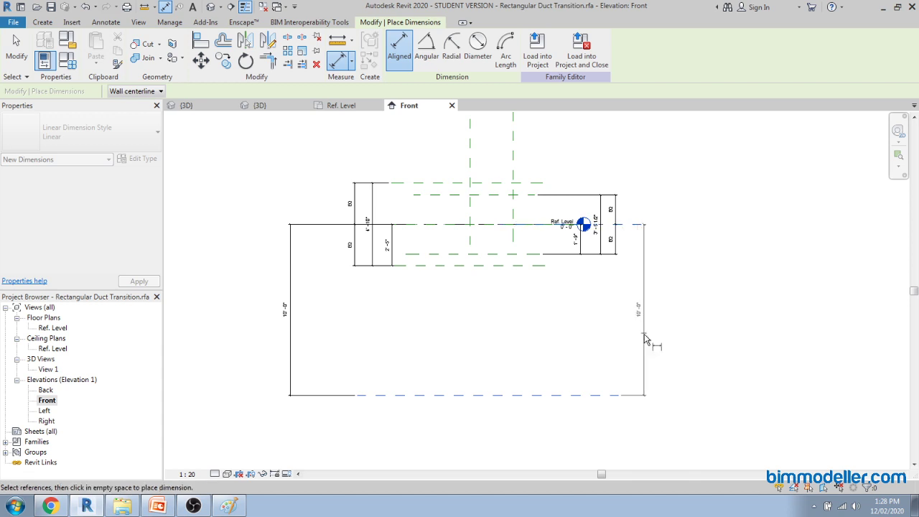
{"action": "left_click", "coordinate": [320, 361]}
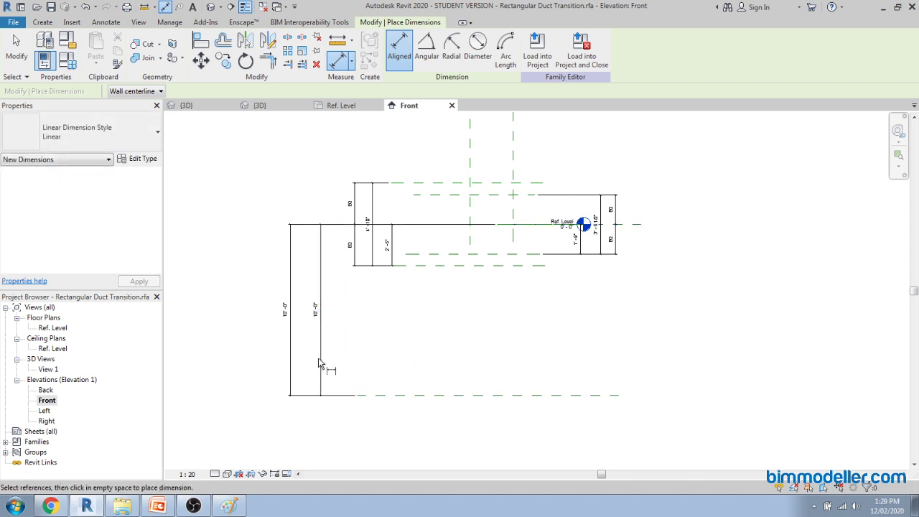
{"action": "key", "text": "Escape"}
{"action": "key", "text": "Escape"}
{"action": "left_click", "coordinate": [330, 341]}
{"action": "middle_click_drag", "start_coordinate": [392, 339], "coordinate": [403, 372]}
{"action": "scroll", "coordinate": [321, 373], "scroll_direction": "up", "scroll_amount": 2}
{"action": "left_click", "coordinate": [383, 372]}
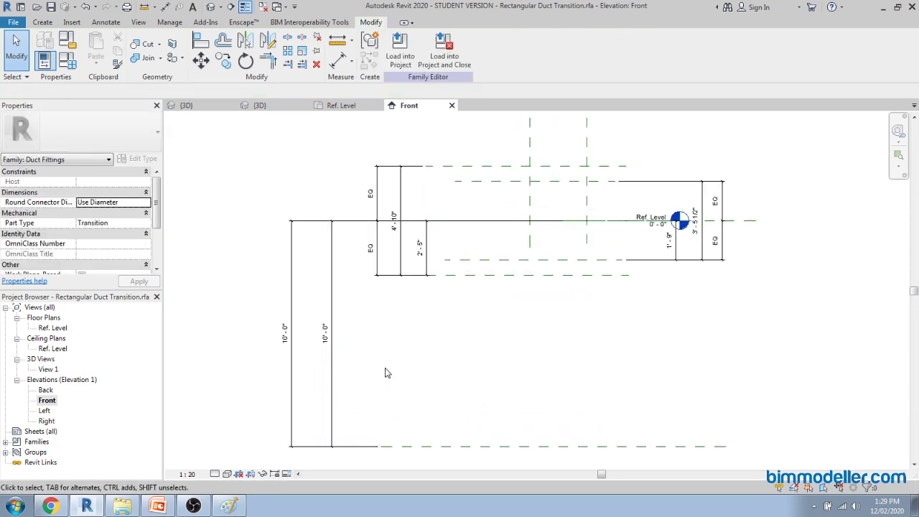
{"action": "scroll", "coordinate": [395, 350], "scroll_direction": "down", "scroll_amount": 2}
{"action": "scroll", "coordinate": [478, 320], "scroll_direction": "up", "scroll_amount": 1}
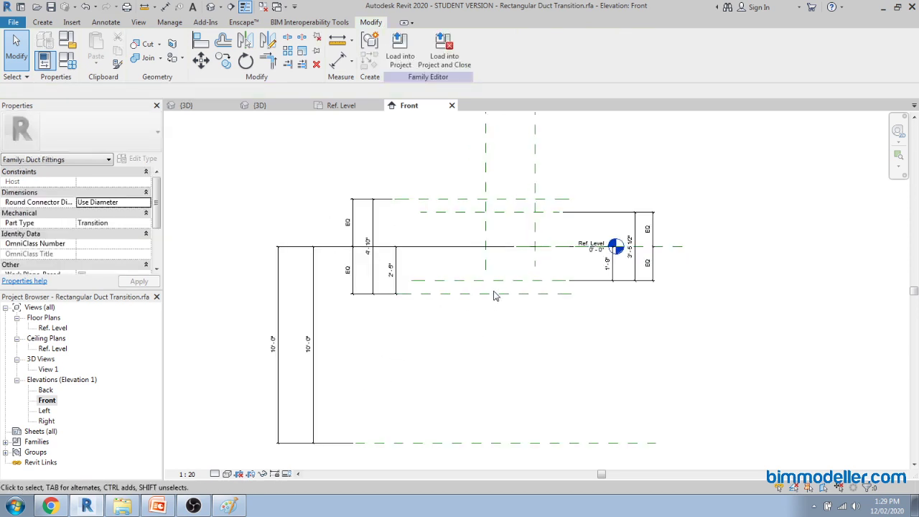
{"action": "scroll", "coordinate": [488, 298], "scroll_direction": "up", "scroll_amount": 1}
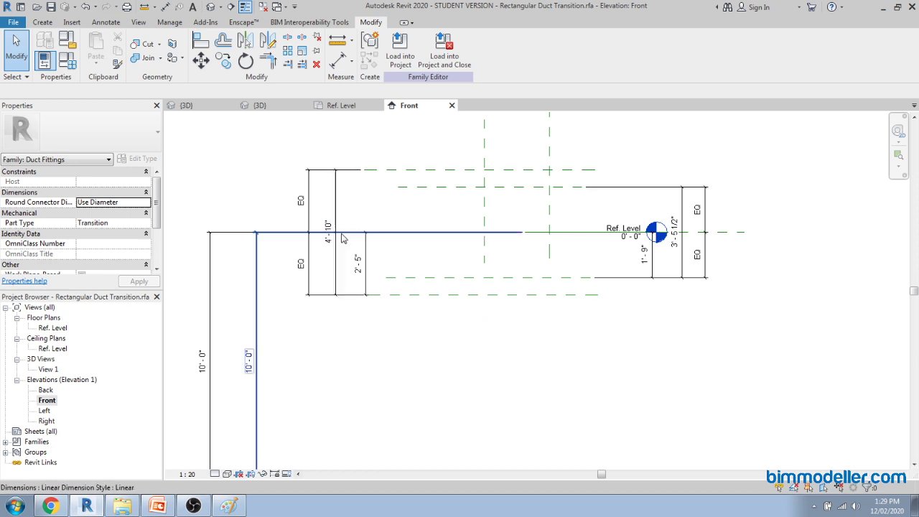
{"action": "left_click", "coordinate": [67, 60]}
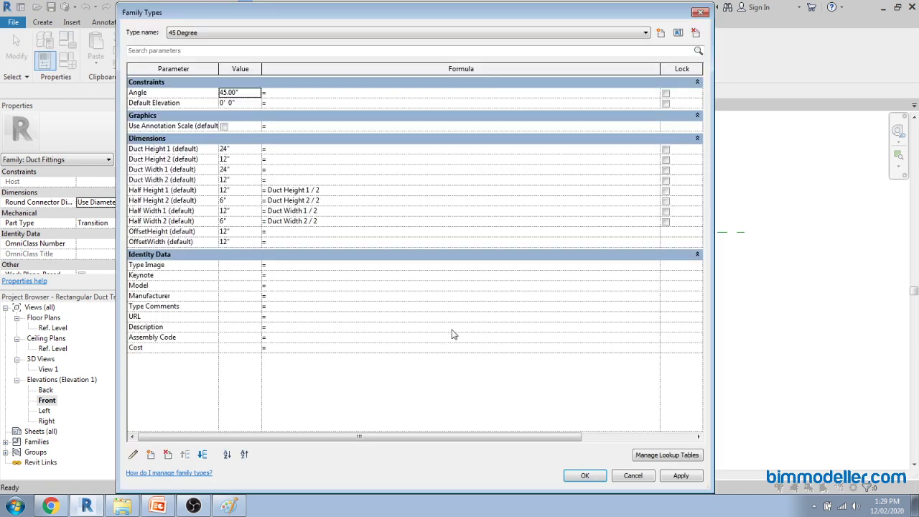
{"action": "key", "text": "Escape"}
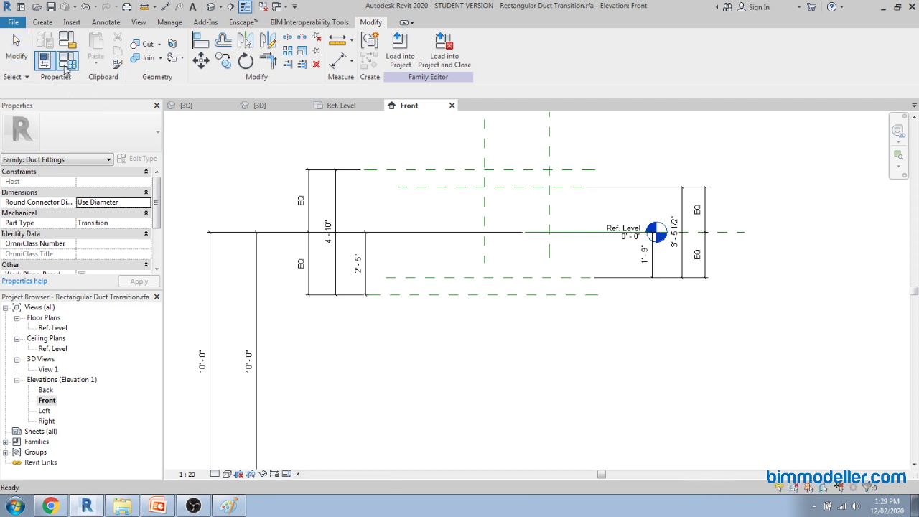
Step: Add an instance family parameter named WidthOffset with discipline HVAC and type Duct Size, grouped under Dimensions
{"action": "left_click", "coordinate": [66, 63]}
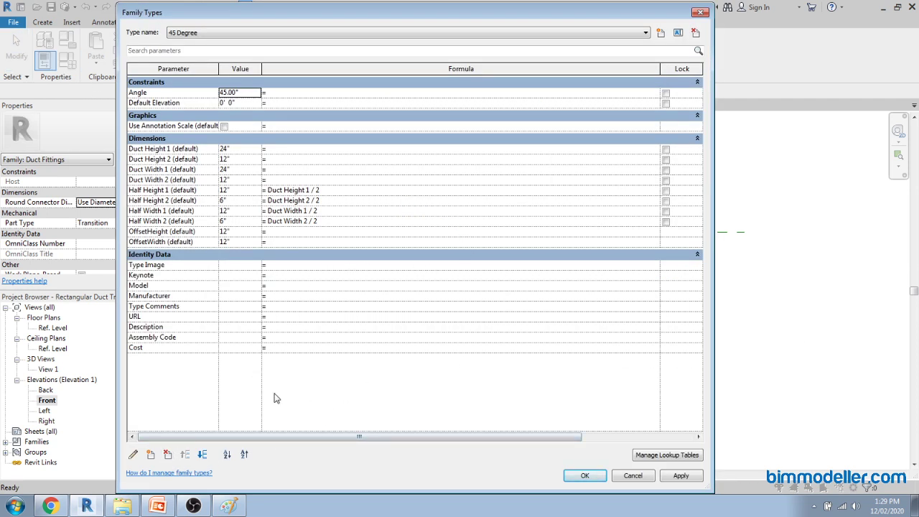
{"action": "left_click", "coordinate": [151, 454]}
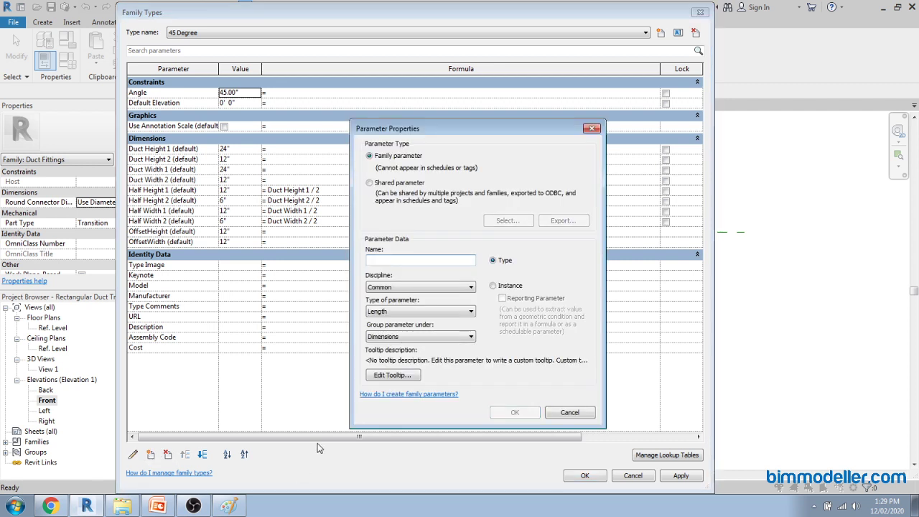
{"action": "type", "text": "Width"}
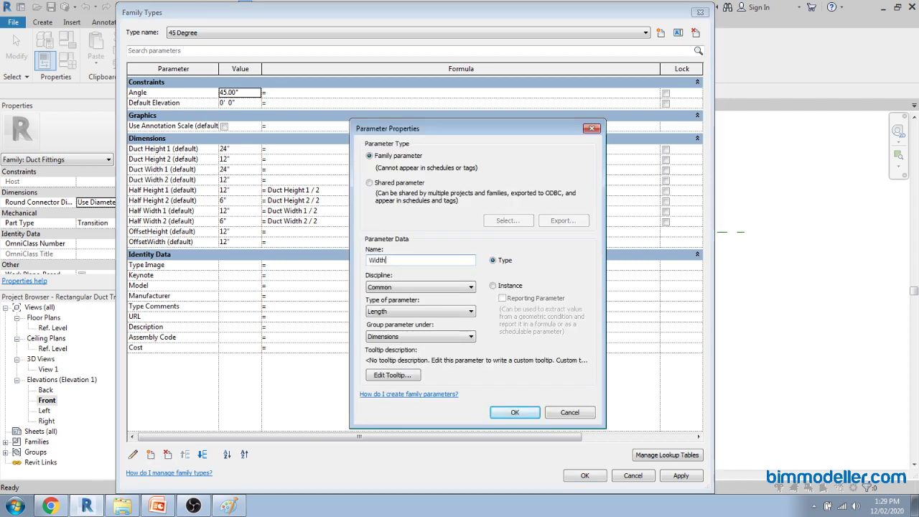
{"action": "type", "text": "Offset"}
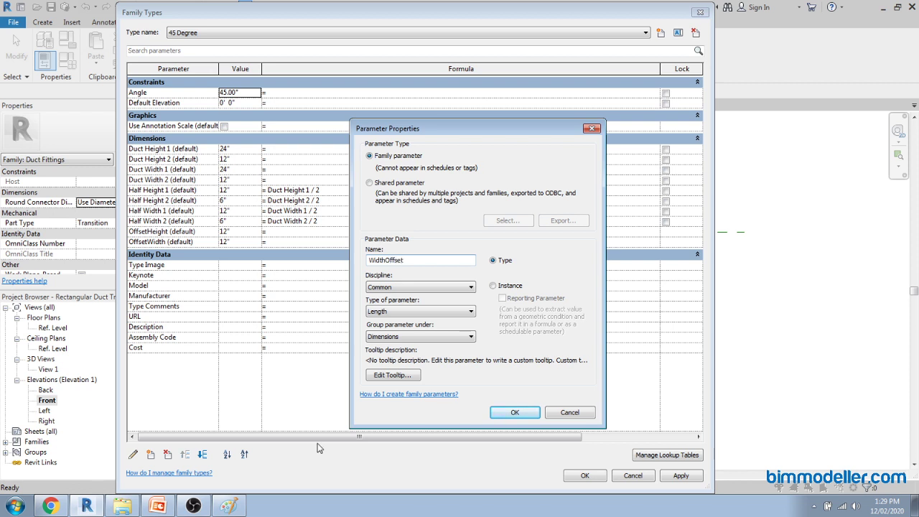
{"action": "key", "text": "Tab"}
{"action": "key", "text": "h"}
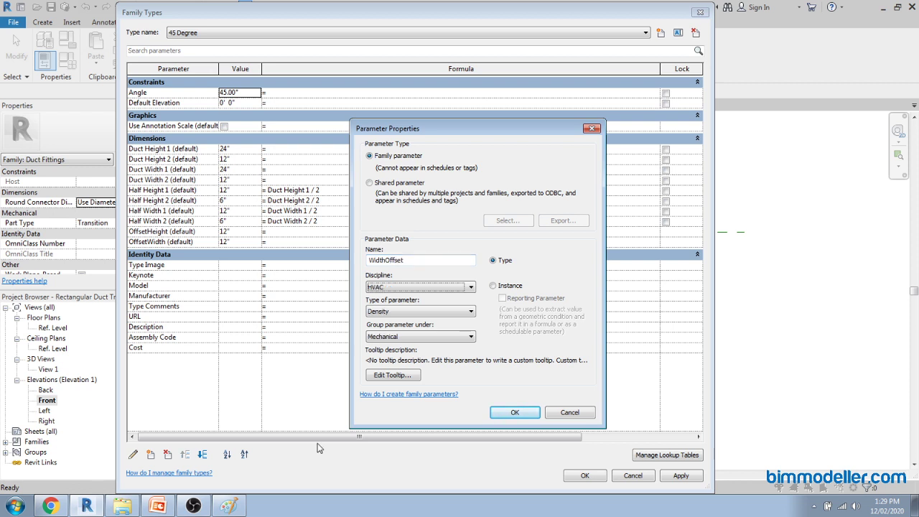
{"action": "key", "text": "Tab"}
{"action": "key", "text": "d"}
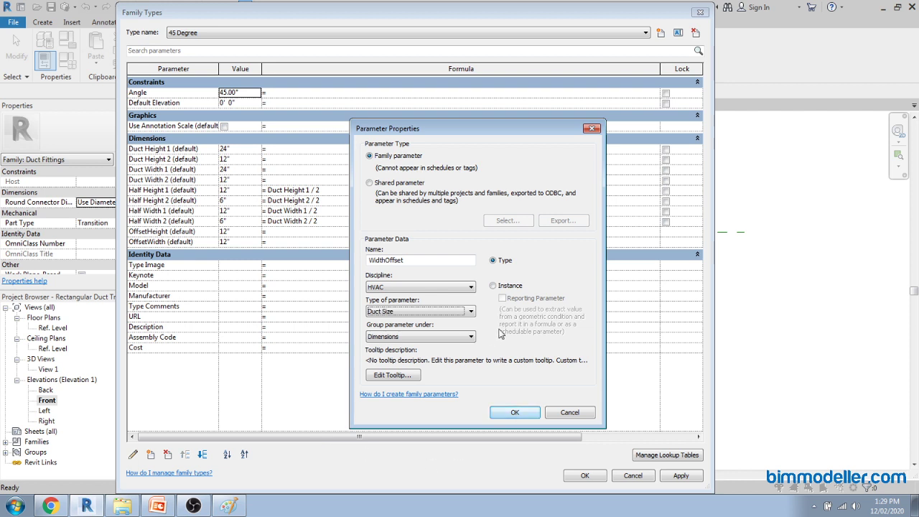
{"action": "left_click", "coordinate": [506, 287]}
{"action": "left_click", "coordinate": [507, 413]}
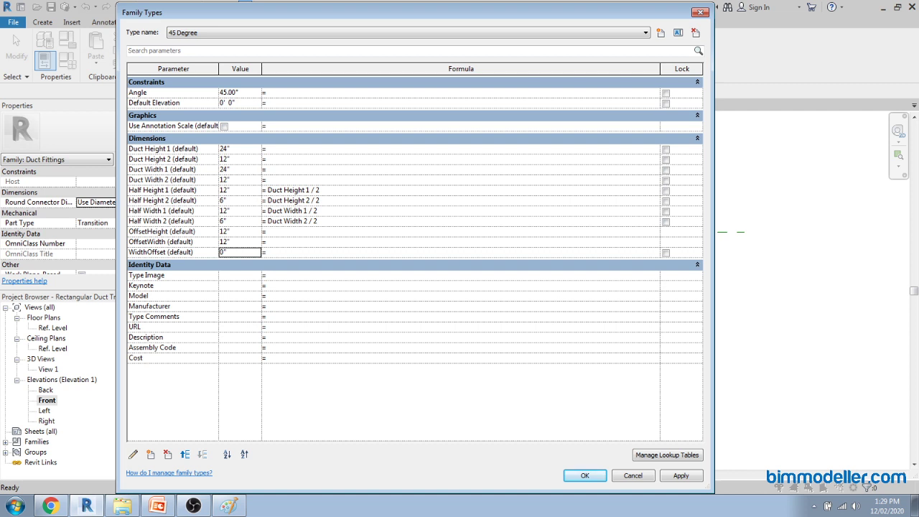
Step: Set the WidthOffset formula to 120" - Duct Width 1 / 2 + OffsetWidth and move the Family Types dialog aside to uncover the drawing
{"action": "key", "text": "alt+Tab"}
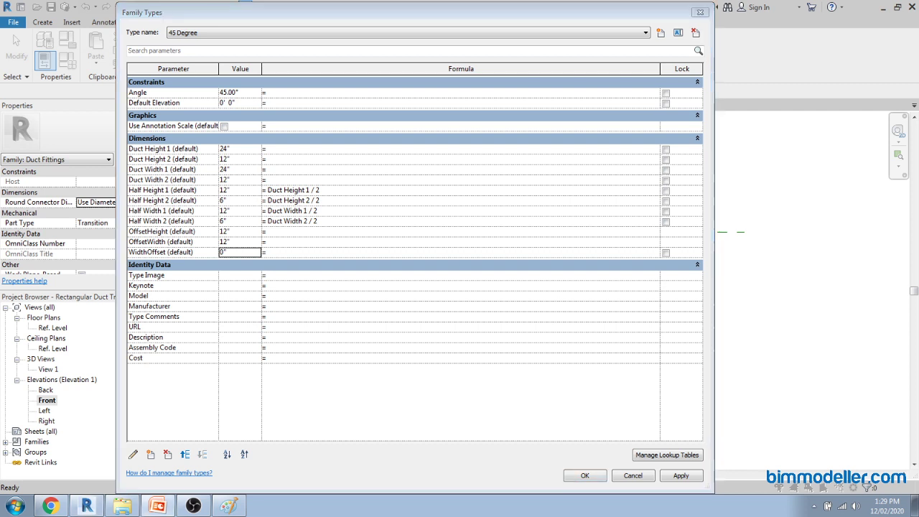
{"action": "left_click", "coordinate": [349, 252]}
{"action": "type", "text": "120\" - Duct Width 1 / 2 + OffsetWidth"}
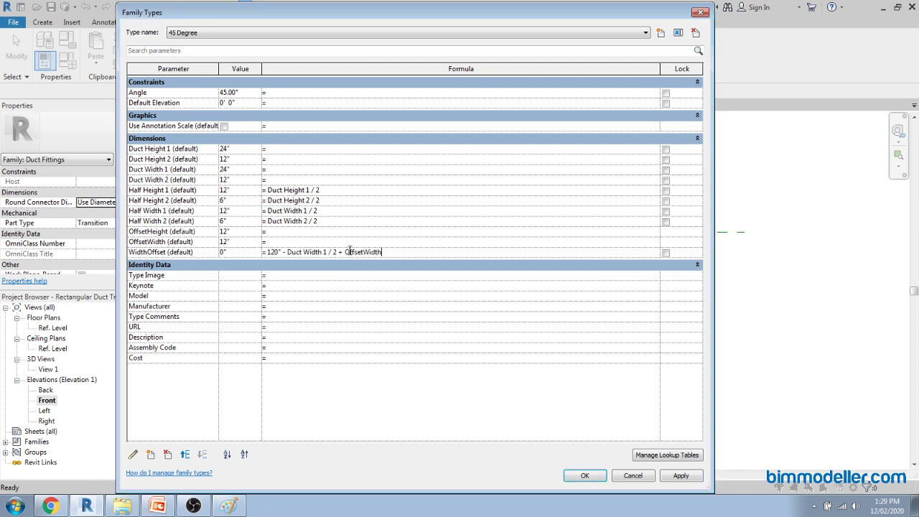
{"action": "key", "text": "Tab"}
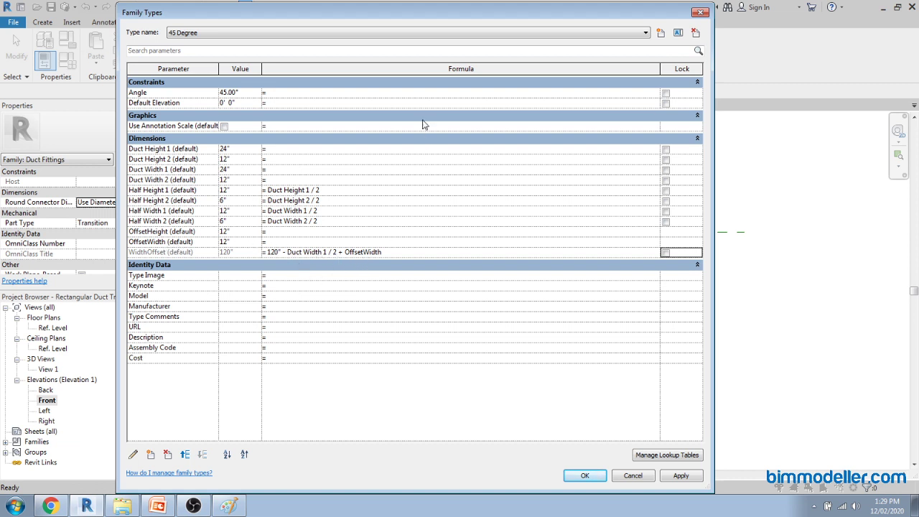
{"action": "left_click_drag", "start_coordinate": [366, 22], "coordinate": [786, 94]}
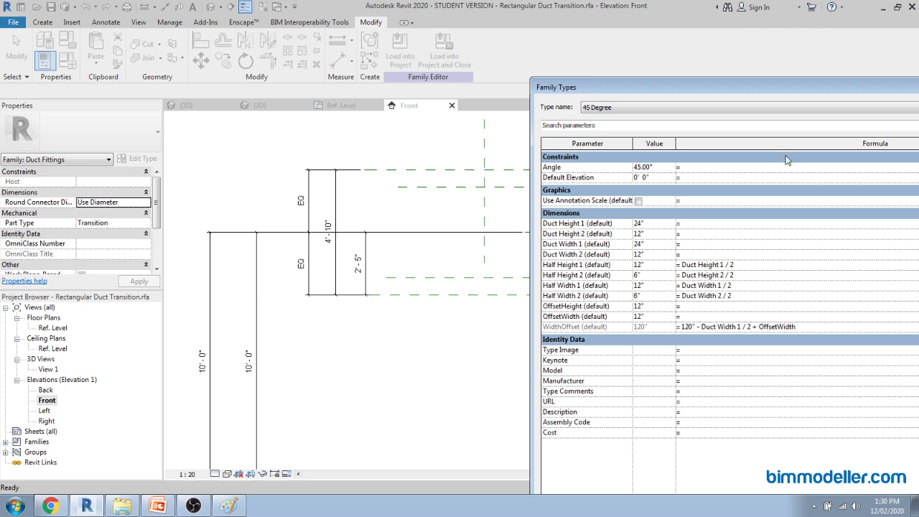
Step: Add an instance family parameter named HeightOffset with discipline HVAC and the same parameter type as WidthOffset, grouped under Dimensions
{"action": "left_click_drag", "start_coordinate": [755, 89], "coordinate": [402, 35]}
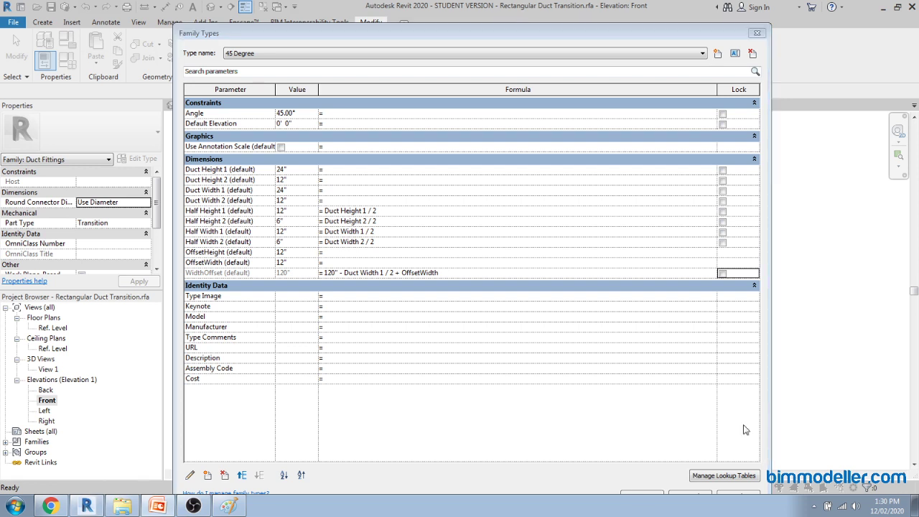
{"action": "left_click", "coordinate": [207, 474]}
{"action": "type", "text": "HeightOffset"}
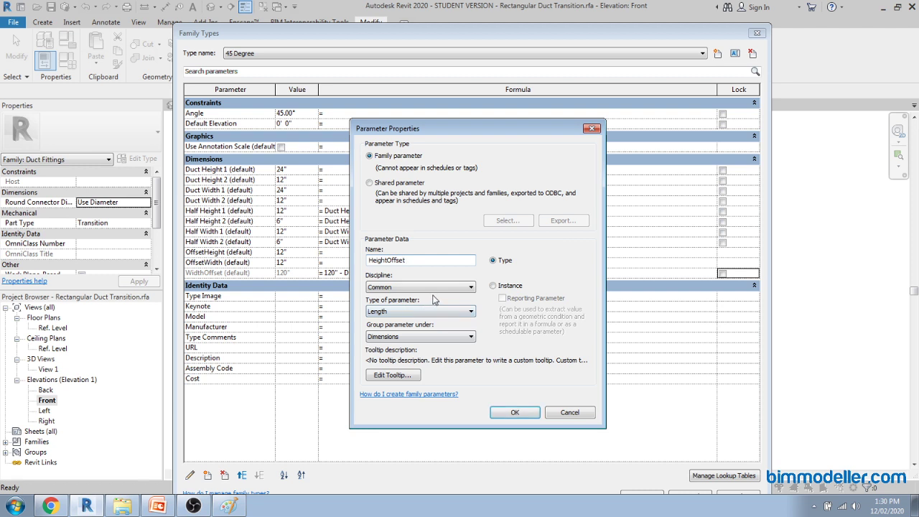
{"action": "key", "text": "Tab"}
{"action": "key", "text": "h"}
{"action": "key", "text": "Tab"}
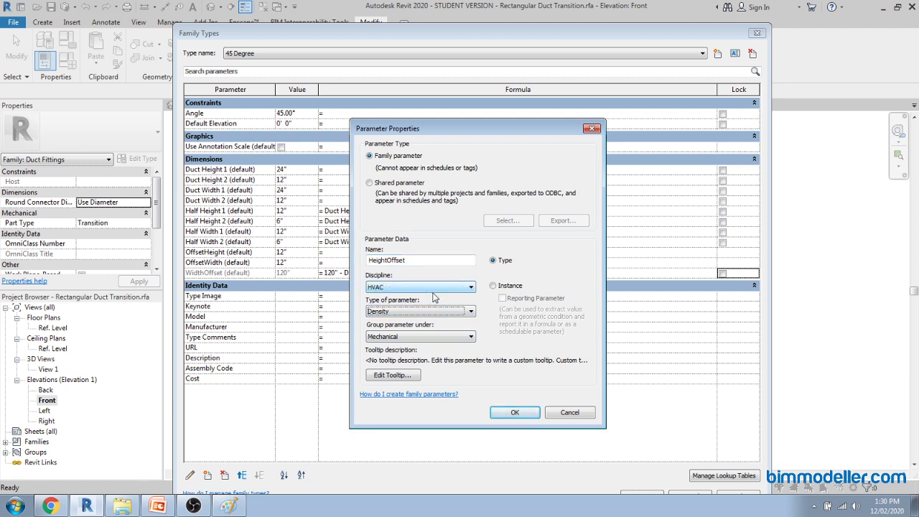
{"action": "key", "text": "d"}
{"action": "left_click", "coordinate": [511, 287]}
{"action": "left_click", "coordinate": [513, 413]}
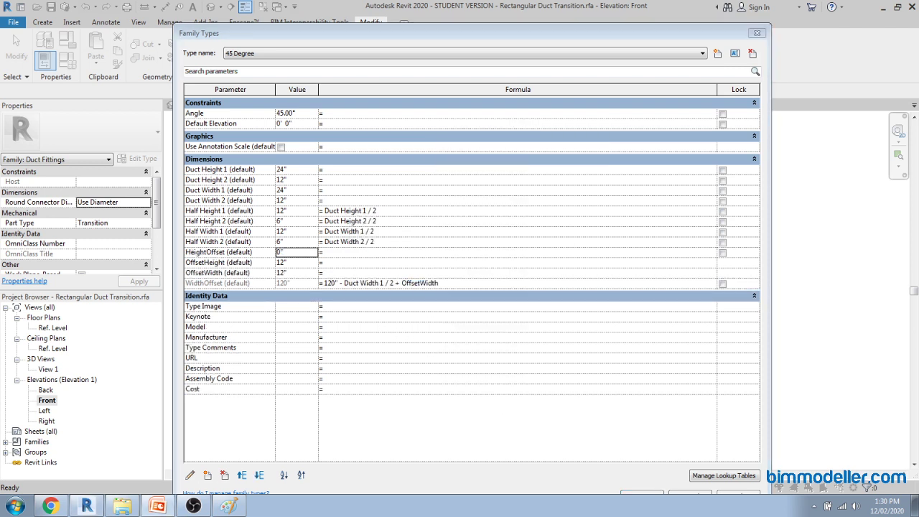
Step: Set the HeightOffset formula to 120" - Duct Height 1 / 2 + OffsetHeight and accept the family types
{"action": "left_click", "coordinate": [337, 254]}
{"action": "type", "text": "120\" - Duct Height 1 / 2 + OffsetHeight"}
{"action": "key", "text": "Tab"}
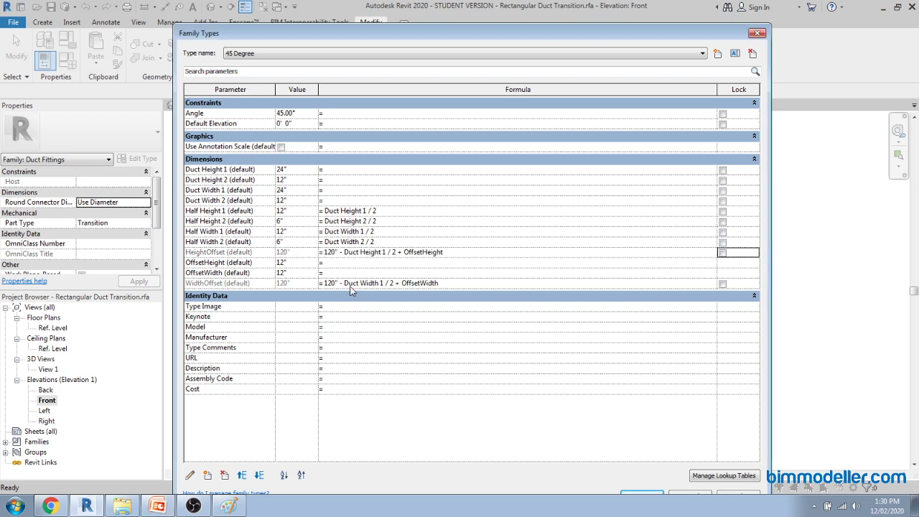
{"action": "left_click", "coordinate": [645, 494]}
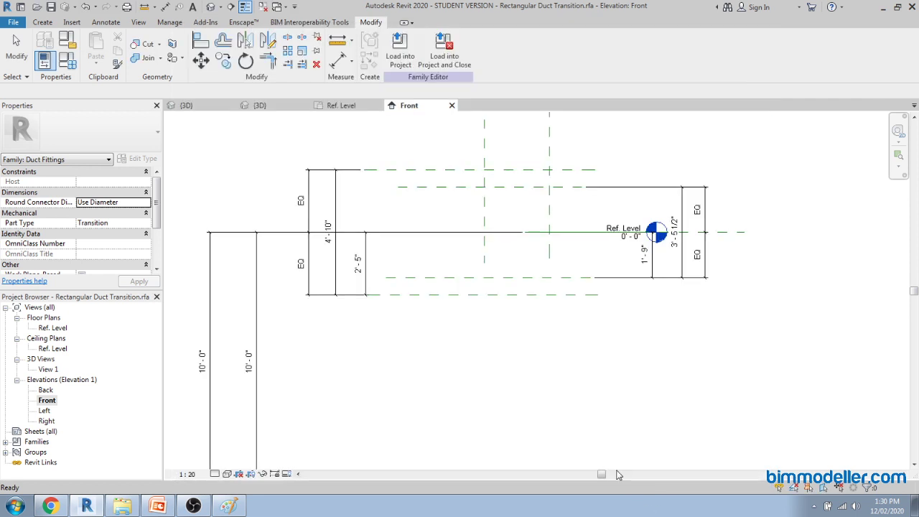
Step: Label the inner 10'-0" dimension between the horizontal centre line and the lowest reference plane with the HeightOffset parameter
{"action": "scroll", "coordinate": [530, 331], "scroll_direction": "down", "scroll_amount": 3}
{"action": "middle_click_drag", "start_coordinate": [495, 356], "coordinate": [517, 364]}
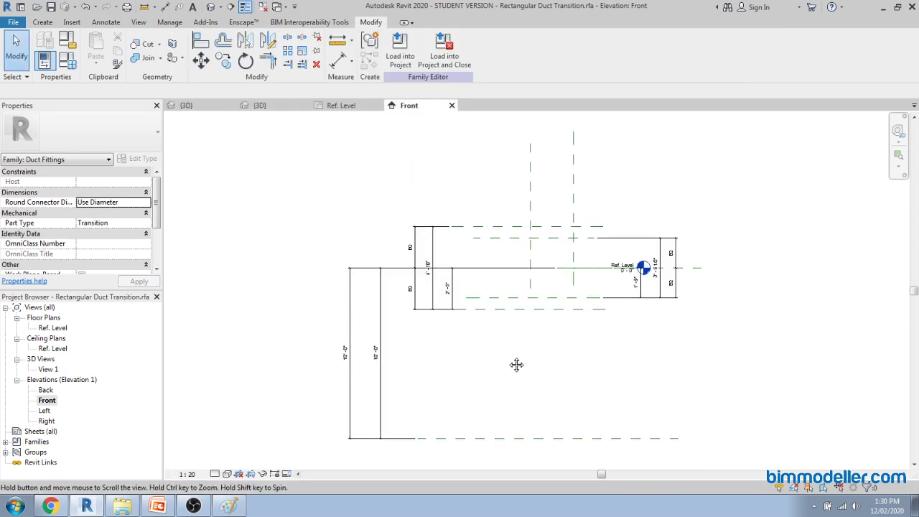
{"action": "left_click", "coordinate": [381, 389]}
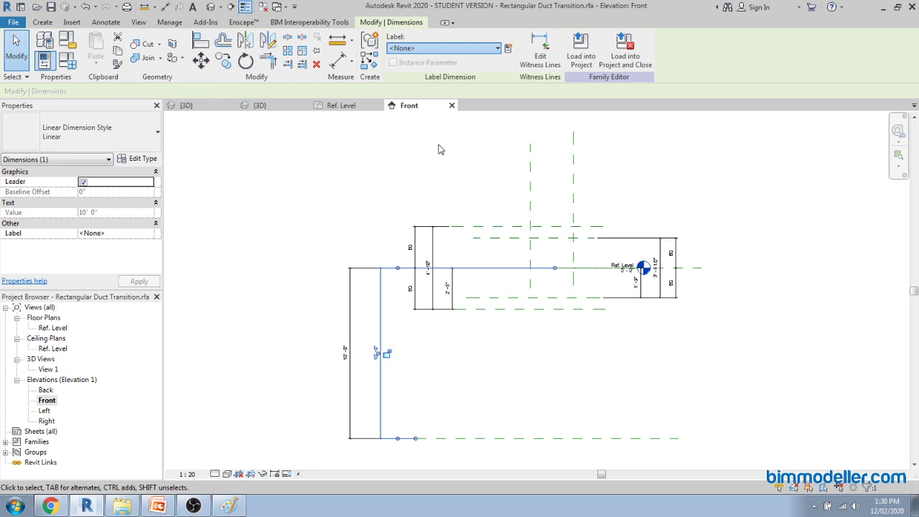
{"action": "middle_click_drag", "start_coordinate": [465, 361], "coordinate": [434, 367]}
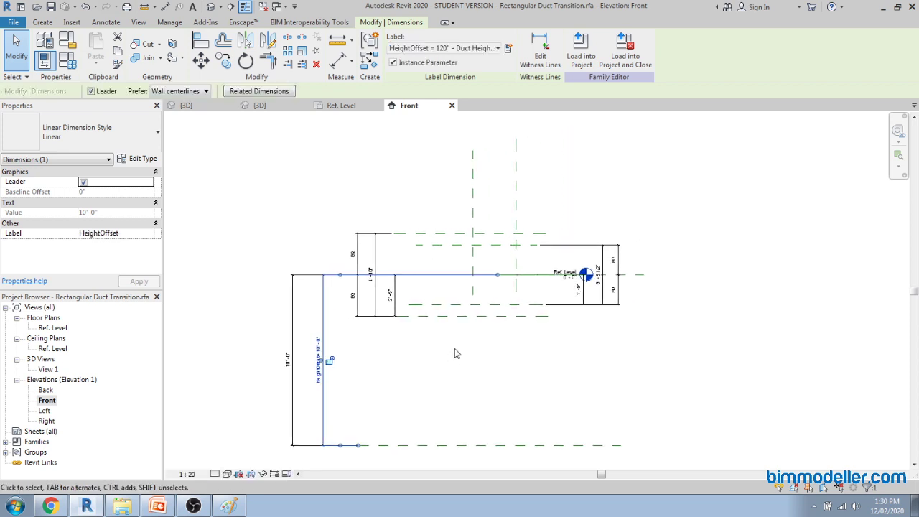
{"action": "left_click", "coordinate": [475, 353]}
Step: Label the 4'-10" overall dimension between the outer pair of horizontal reference planes with Duct Height 1
{"action": "scroll", "coordinate": [400, 290], "scroll_direction": "up", "scroll_amount": 3}
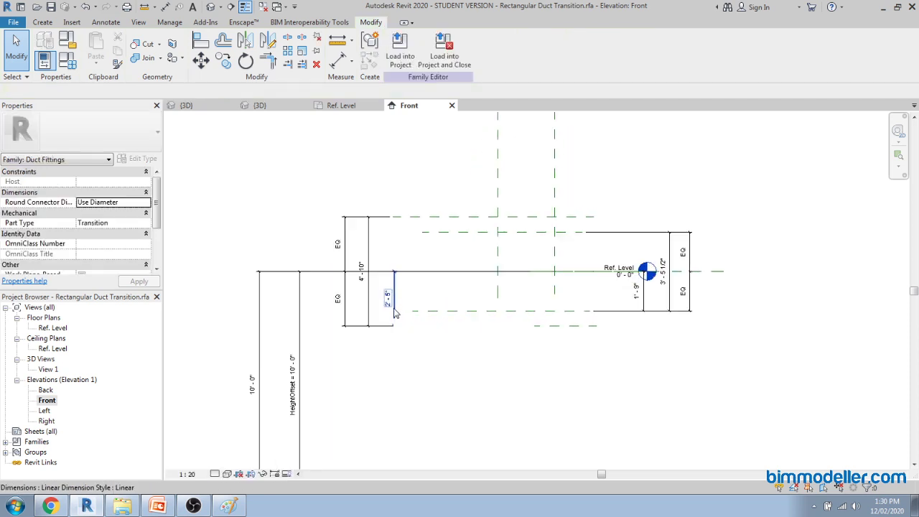
{"action": "scroll", "coordinate": [400, 290], "scroll_direction": "up", "scroll_amount": 2}
{"action": "middle_click_drag", "start_coordinate": [415, 327], "coordinate": [380, 329]}
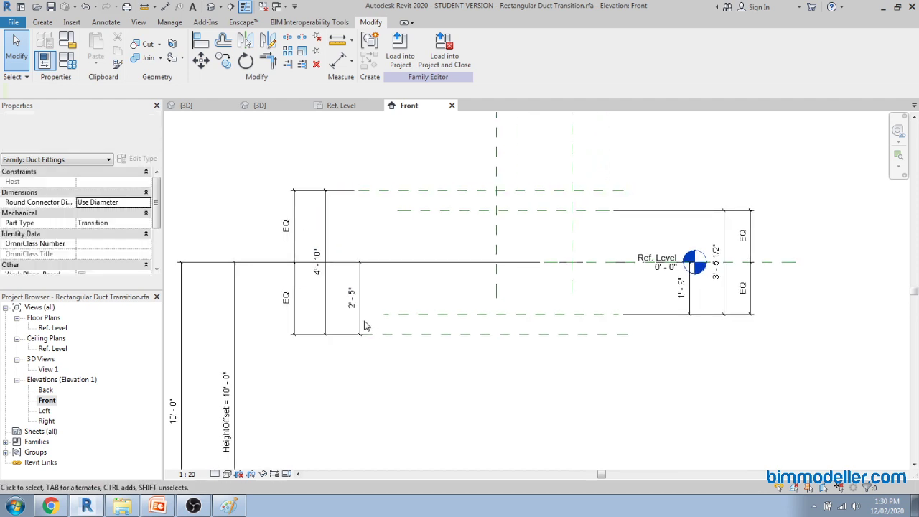
{"action": "left_click", "coordinate": [329, 304]}
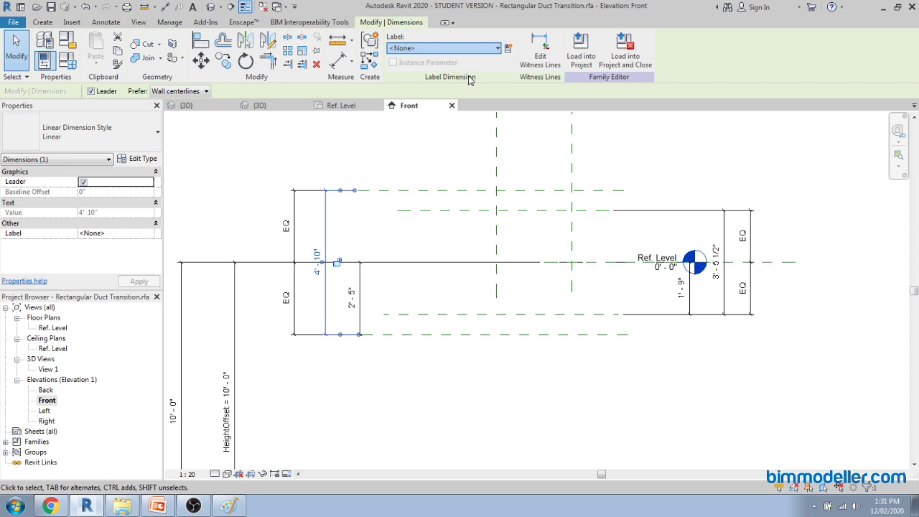
{"action": "left_click", "coordinate": [468, 80]}
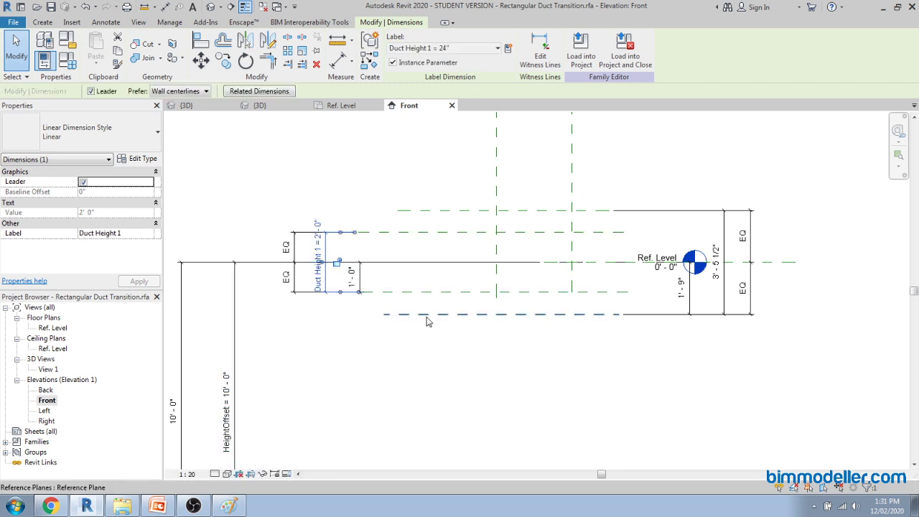
Step: Label the overall dimension between the inner pair of horizontal reference planes with Duct Height 2
{"action": "left_click", "coordinate": [730, 296]}
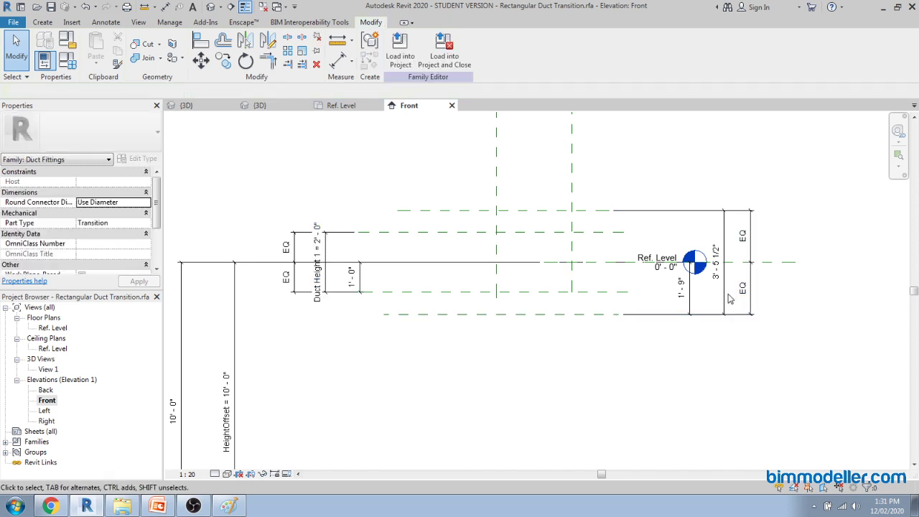
{"action": "left_click", "coordinate": [666, 266]}
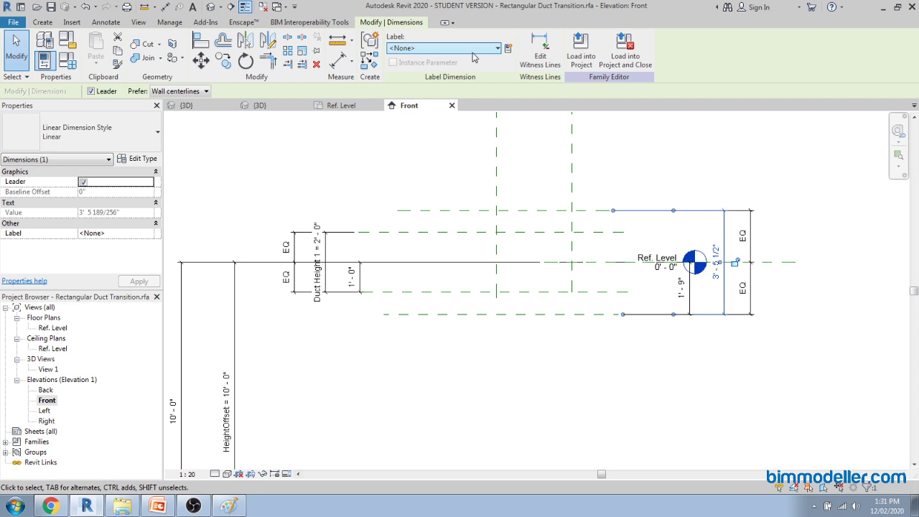
{"action": "left_click", "coordinate": [466, 87]}
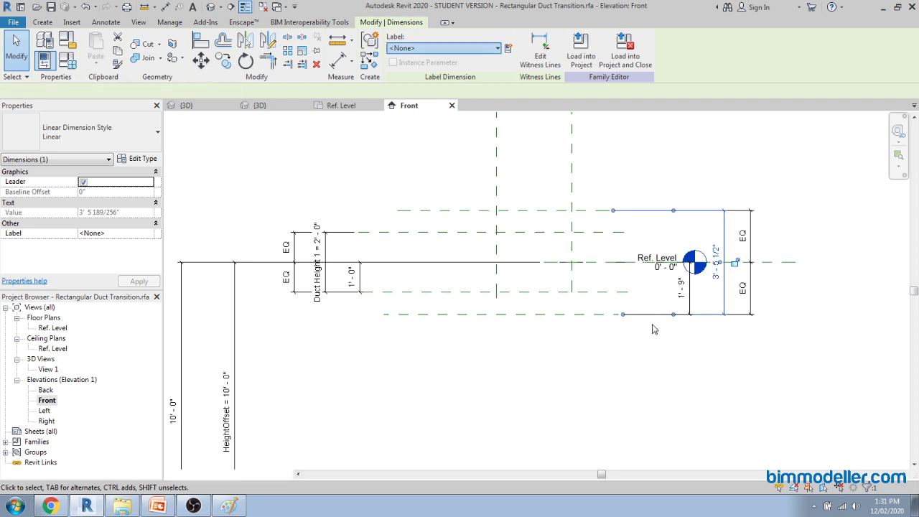
{"action": "middle_click_drag", "start_coordinate": [584, 329], "coordinate": [557, 328]}
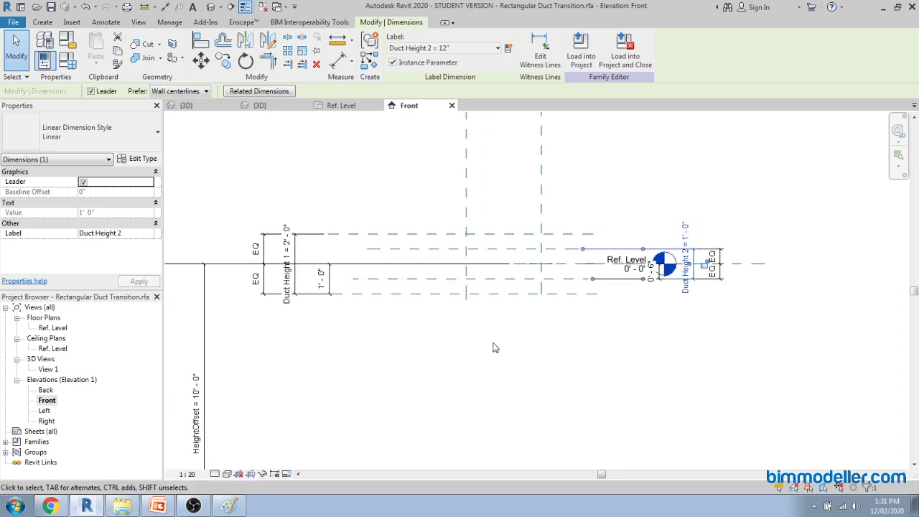
{"action": "middle_click_drag", "start_coordinate": [494, 343], "coordinate": [527, 356]}
{"action": "left_click", "coordinate": [527, 356]}
Step: Try to label the dimension from the centre line to the lower Duct Height 1 plane with Half Height 1
{"action": "left_click", "coordinate": [351, 289]}
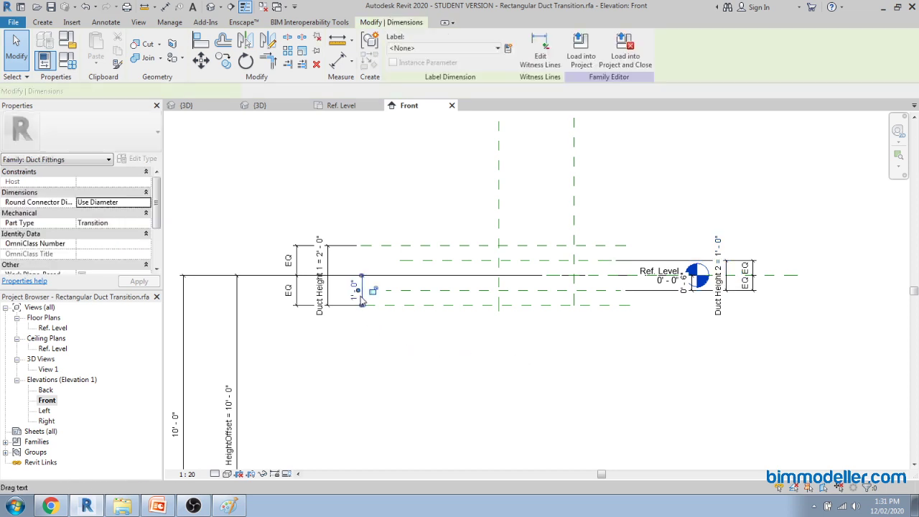
{"action": "scroll", "coordinate": [345, 291], "scroll_direction": "up", "scroll_amount": 3}
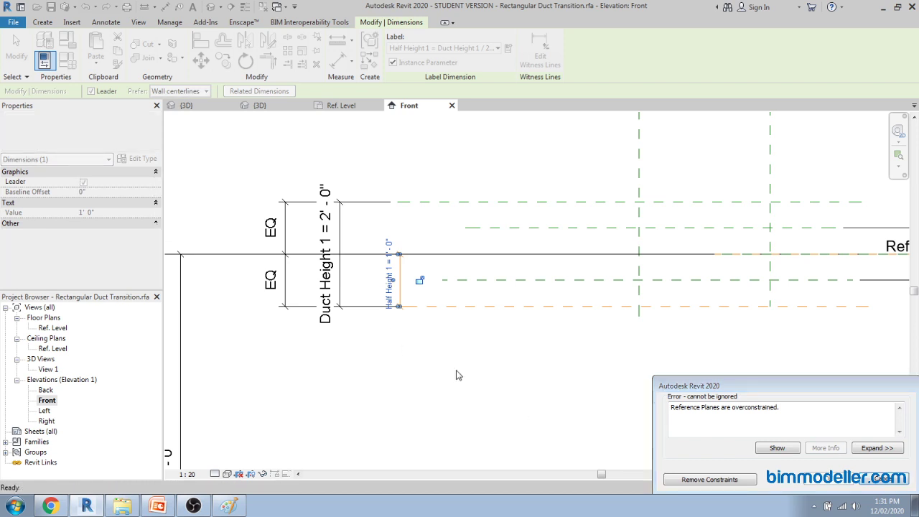
{"action": "left_click", "coordinate": [878, 480]}
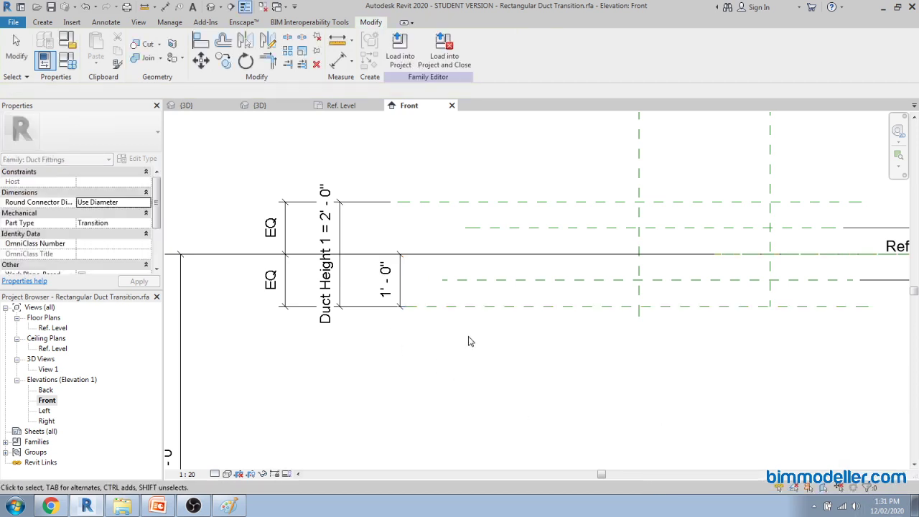
Step: Remove the equality constraint from the Duct Height 1 dimension string and label the centre-to-lower-plane dimension with Half Height 1
{"action": "left_click", "coordinate": [305, 249]}
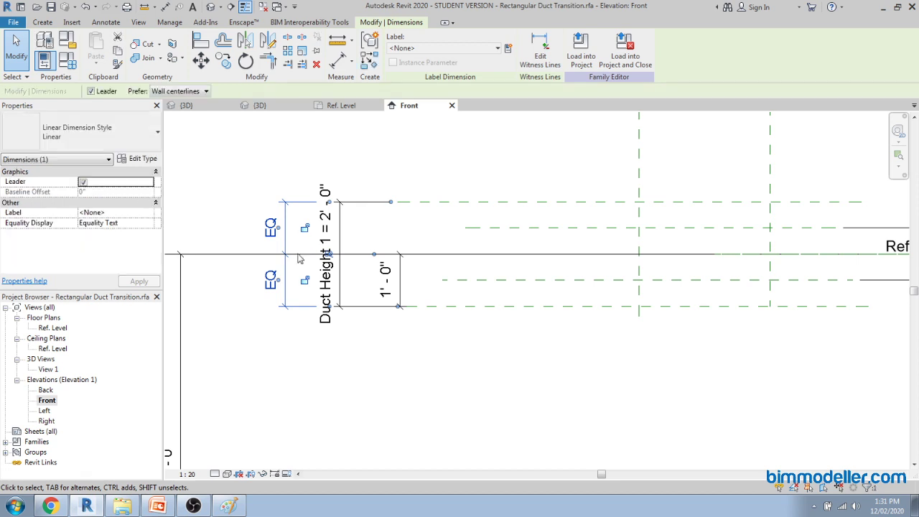
{"action": "left_click", "coordinate": [381, 325]}
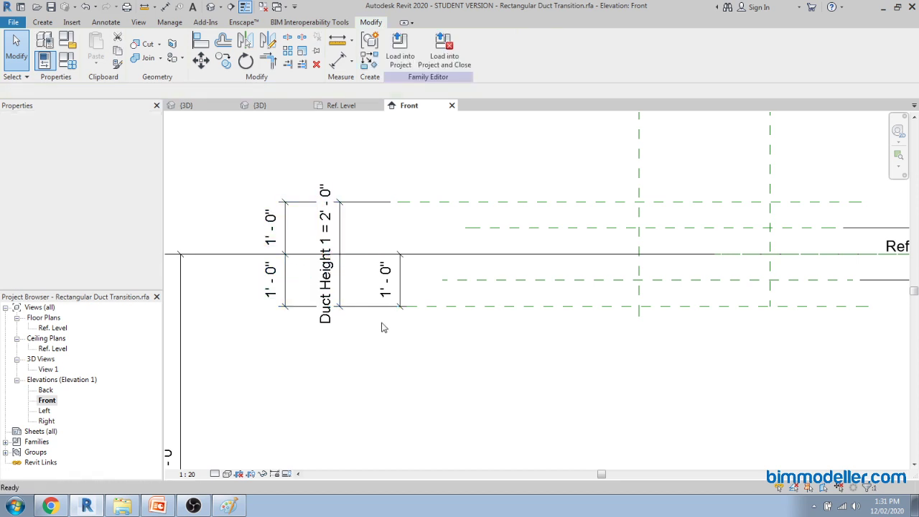
{"action": "left_click", "coordinate": [402, 288]}
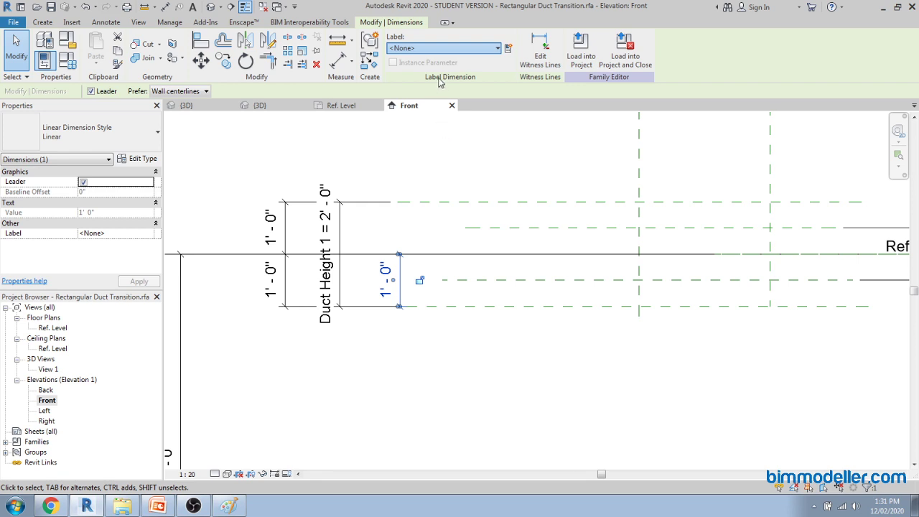
{"action": "scroll", "coordinate": [320, 326], "scroll_direction": "down", "scroll_amount": 3}
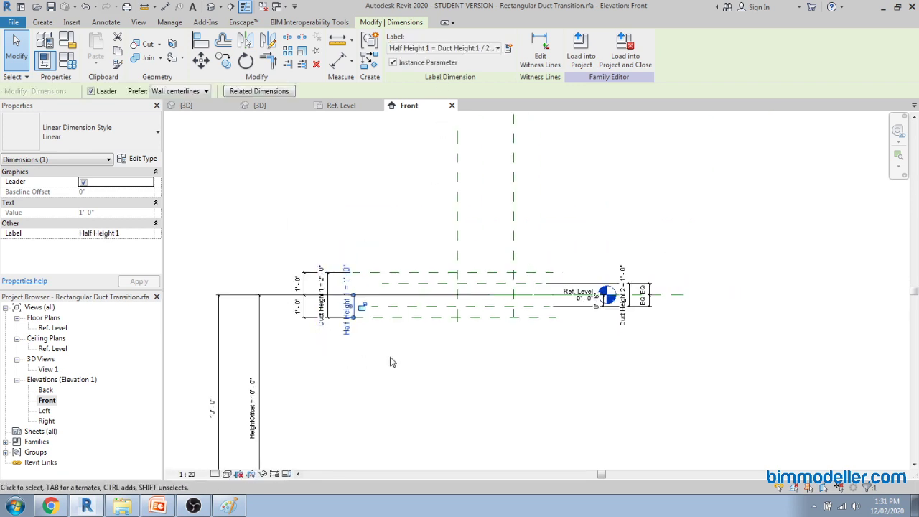
Step: Try moving the lower Duct Height 1 reference plane downward to test the constraints, and undo the move
{"action": "scroll", "coordinate": [395, 348], "scroll_direction": "up", "scroll_amount": 2}
{"action": "left_click", "coordinate": [403, 313]}
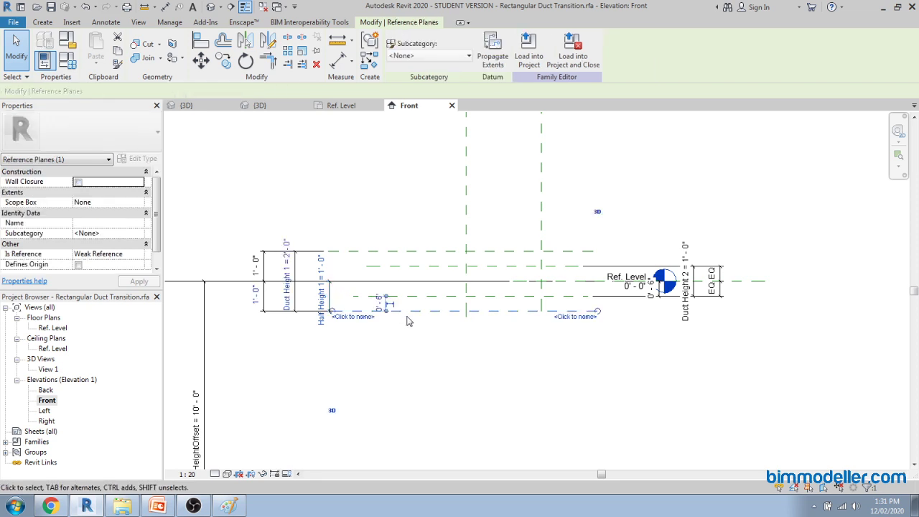
{"action": "left_click_drag", "start_coordinate": [407, 310], "coordinate": [423, 345]}
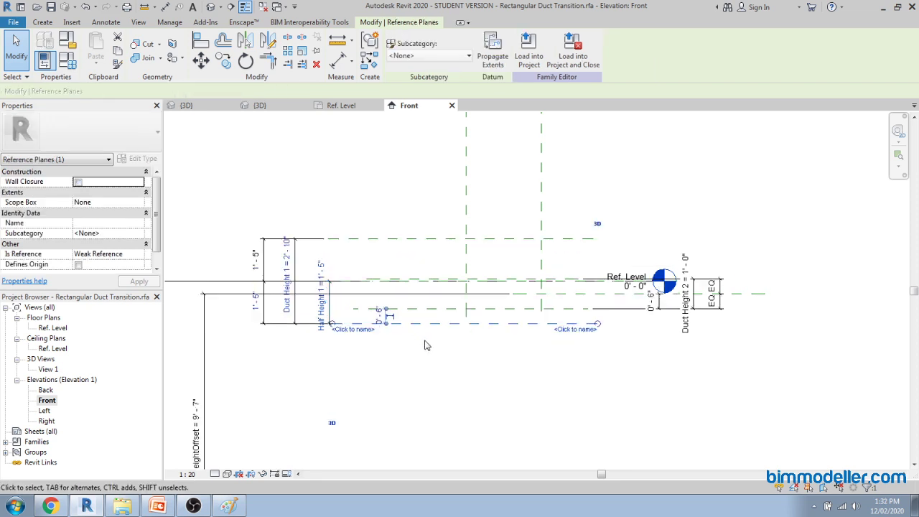
{"action": "key", "text": "ctrl+z"}
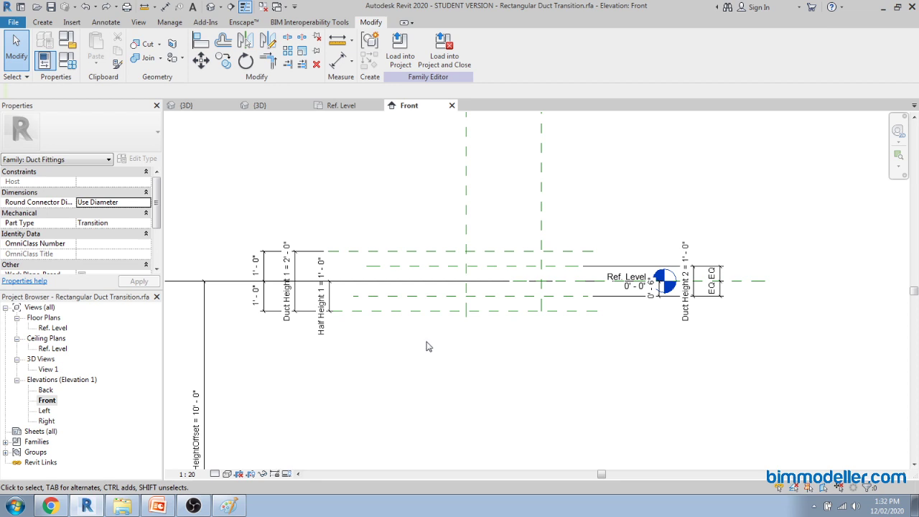
Step: Remove the equality constraint from the dimension string beside the Duct Height 2 dimension
{"action": "scroll", "coordinate": [560, 356], "scroll_direction": "up", "scroll_amount": 1}
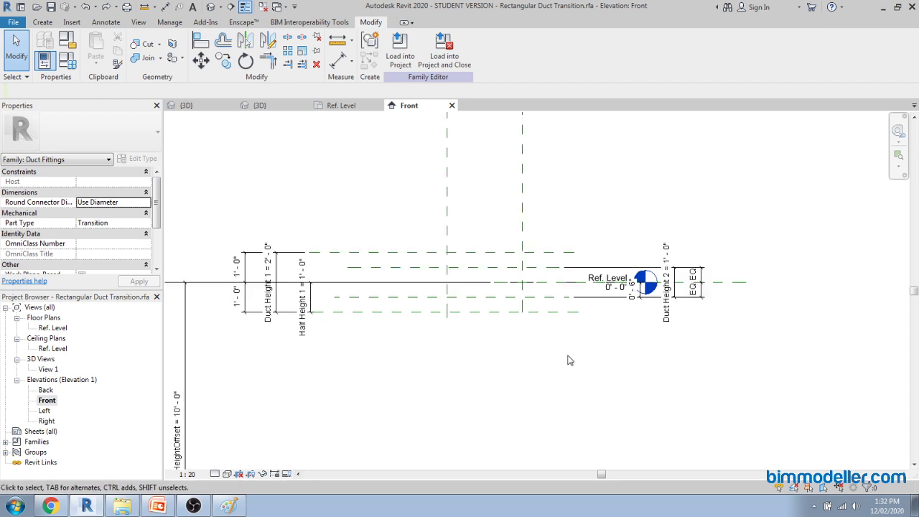
{"action": "scroll", "coordinate": [668, 352], "scroll_direction": "up", "scroll_amount": 1}
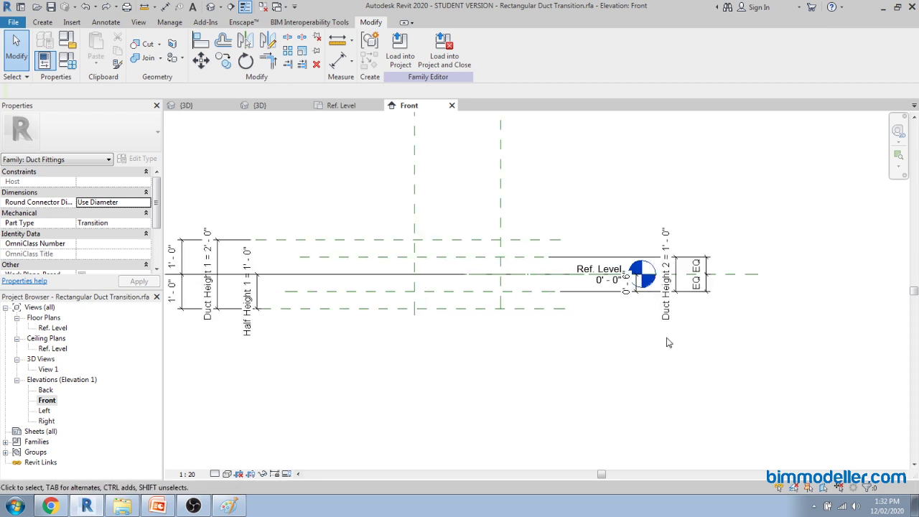
{"action": "left_click", "coordinate": [715, 275]}
{"action": "left_click", "coordinate": [746, 265]}
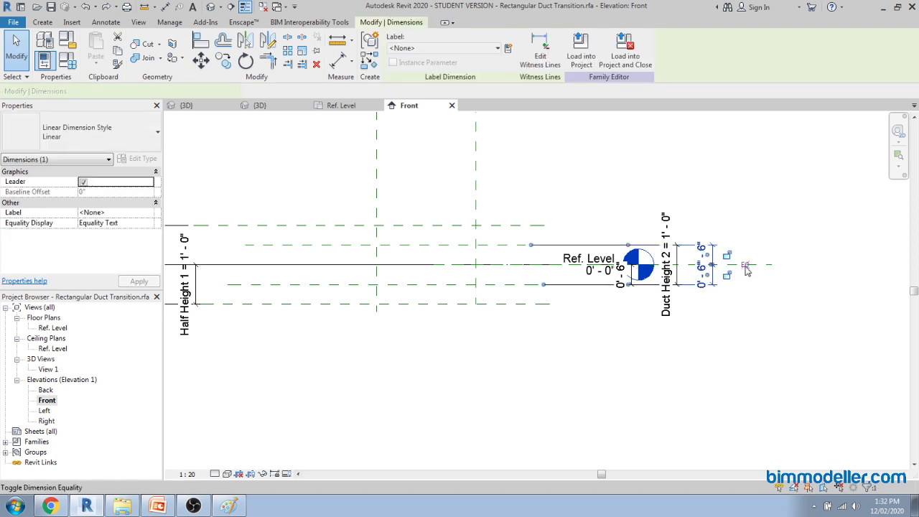
{"action": "middle_click_drag", "start_coordinate": [656, 334], "coordinate": [689, 346]}
{"action": "left_click", "coordinate": [637, 314]}
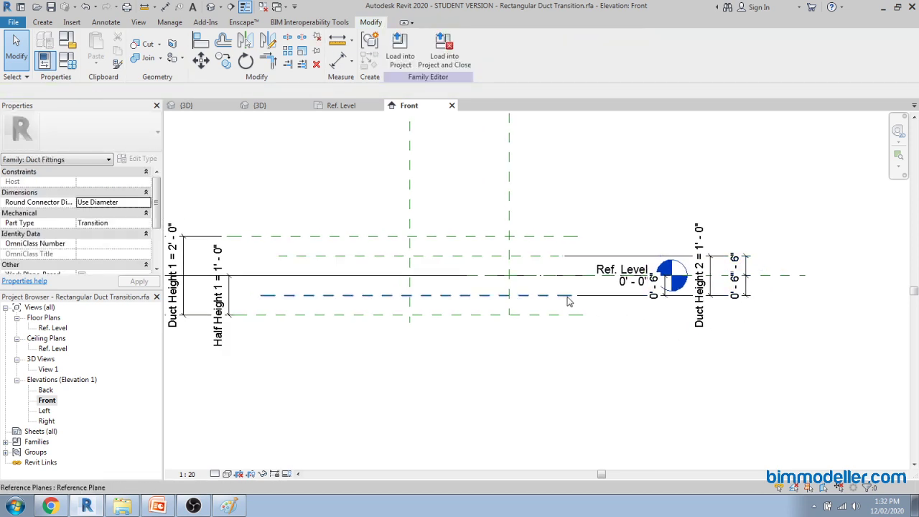
Step: Label the dimension from the centre line to the lower Duct Height 2 reference plane with Half Height 2
{"action": "left_click", "coordinate": [696, 295]}
{"action": "scroll", "coordinate": [698, 295], "scroll_direction": "up", "scroll_amount": 3}
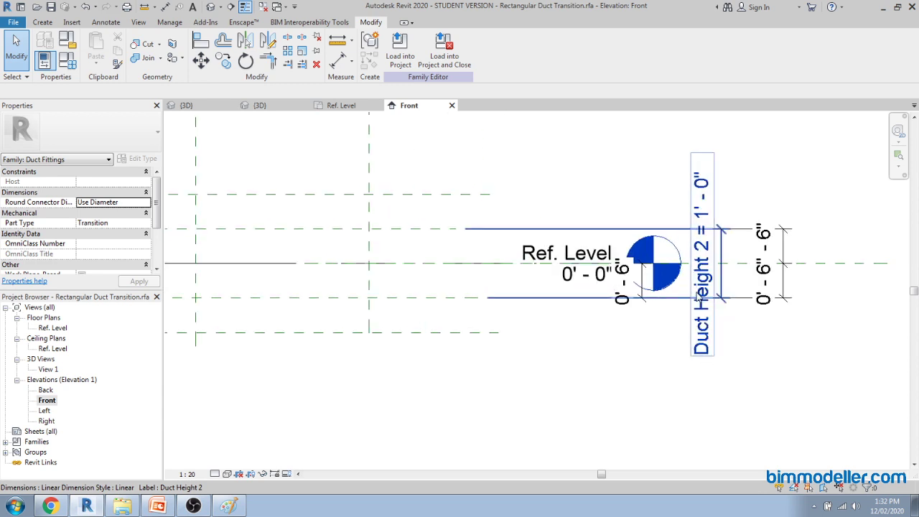
{"action": "left_click", "coordinate": [628, 298]}
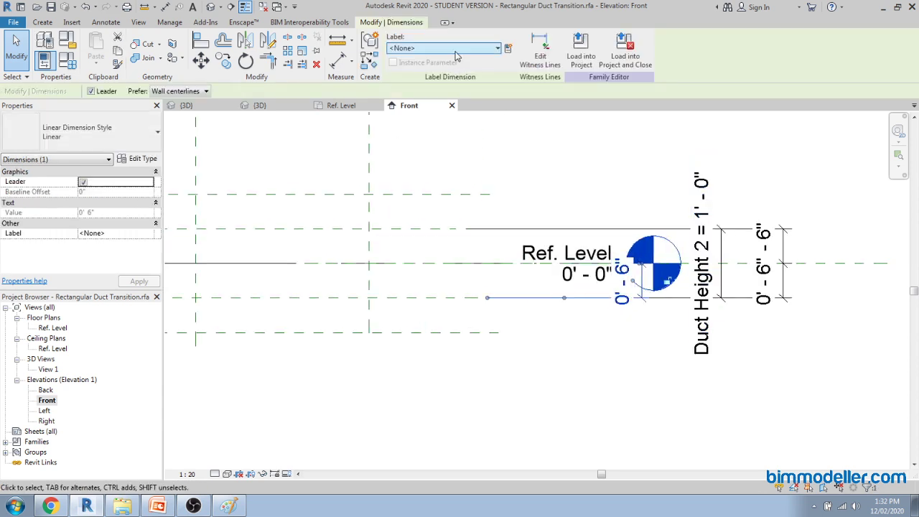
{"action": "left_click", "coordinate": [471, 95]}
{"action": "left_click", "coordinate": [589, 349]}
{"action": "scroll", "coordinate": [667, 304], "scroll_direction": "down", "scroll_amount": 3}
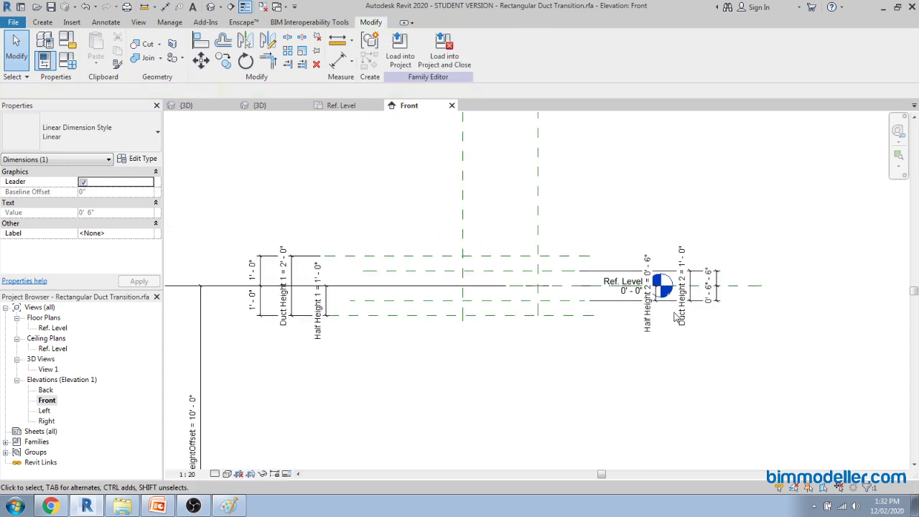
{"action": "middle_click_drag", "start_coordinate": [711, 344], "coordinate": [752, 349]}
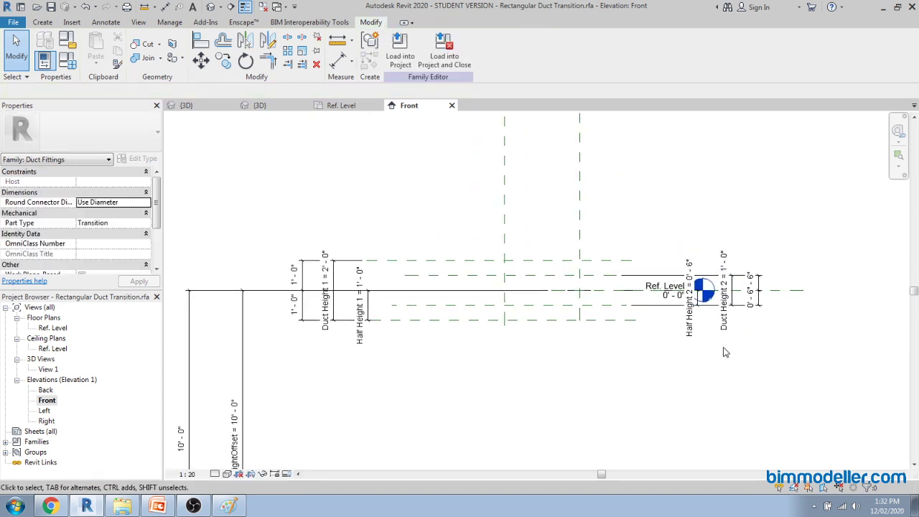
Step: Shift the lower Duct Height 1 reference plane slightly in the front elevation to check the labelled dimensions, and undo the change
{"action": "left_click", "coordinate": [596, 321]}
{"action": "left_click_drag", "start_coordinate": [596, 318], "coordinate": [595, 319]}
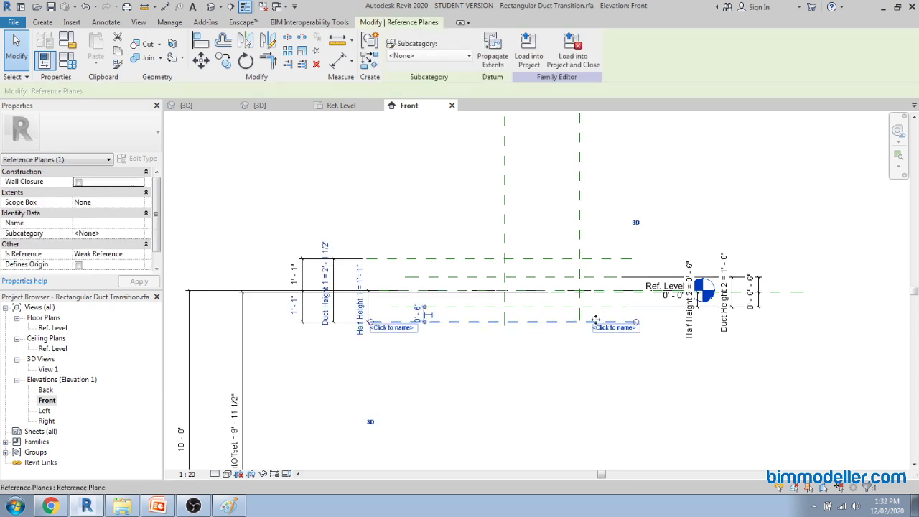
{"action": "key", "text": "ctrl+z"}
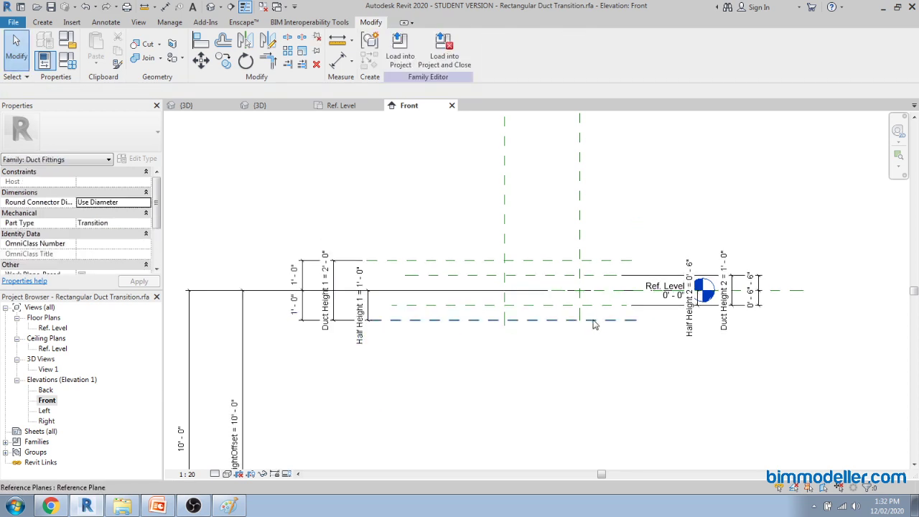
{"action": "left_click", "coordinate": [596, 321]}
{"action": "scroll", "coordinate": [596, 324], "scroll_direction": "up", "scroll_amount": 3}
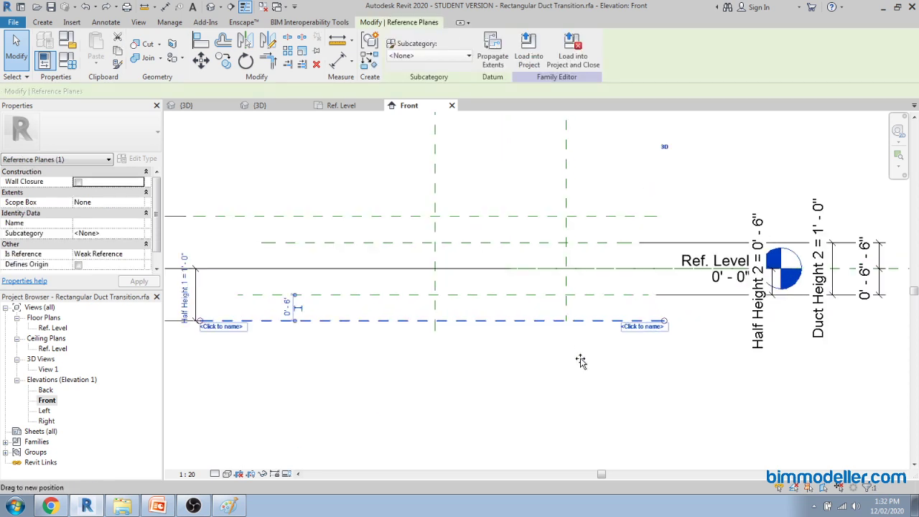
{"action": "key", "text": "ctrl+z"}
{"action": "scroll", "coordinate": [642, 346], "scroll_direction": "down", "scroll_amount": 3}
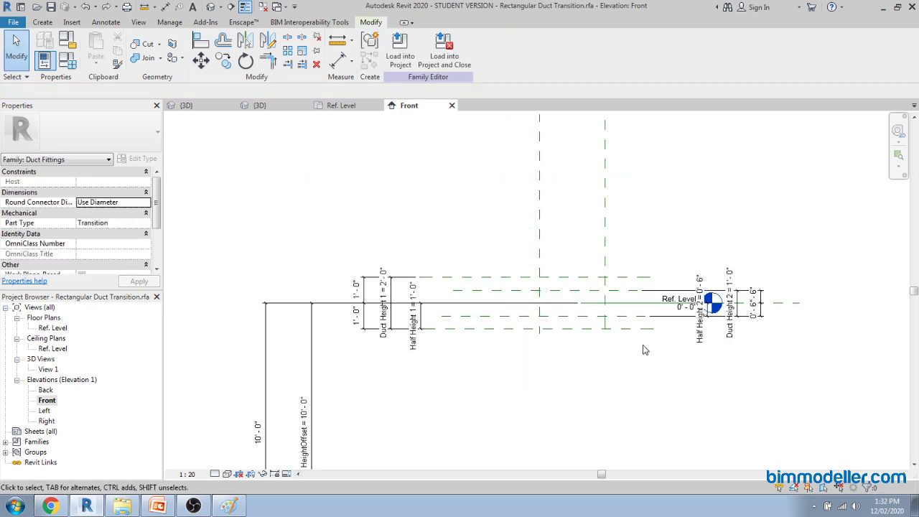
{"action": "middle_click_drag", "start_coordinate": [600, 370], "coordinate": [654, 363]}
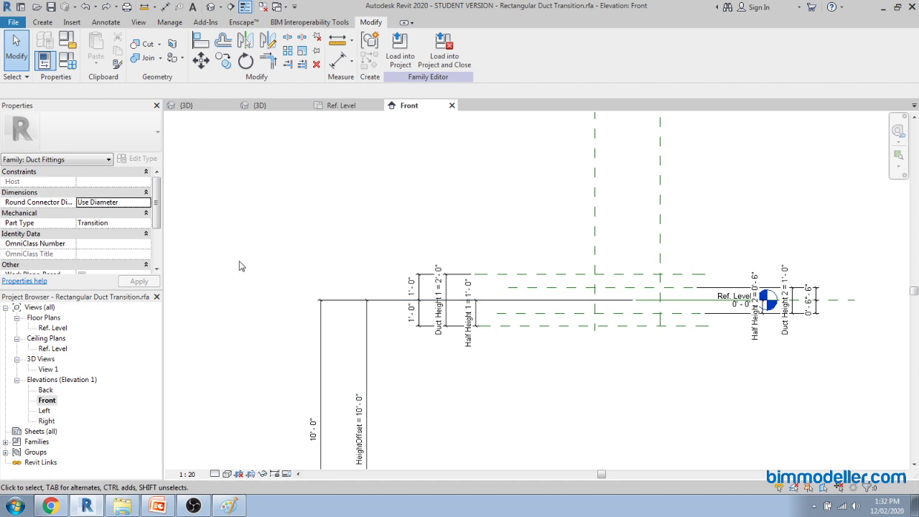
Step: In the Ref. Level plan, move the inner 10' - 0" dimension outside the neighbouring one and label it WidthOffset
{"action": "left_click", "coordinate": [342, 107]}
{"action": "middle_click_drag", "start_coordinate": [436, 318], "coordinate": [502, 323]}
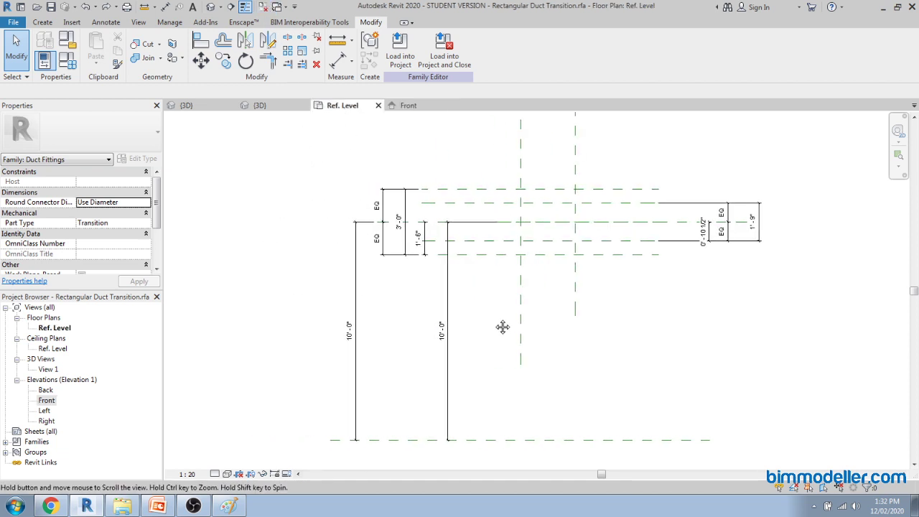
{"action": "left_click", "coordinate": [447, 310]}
{"action": "left_click_drag", "start_coordinate": [445, 293], "coordinate": [369, 314]}
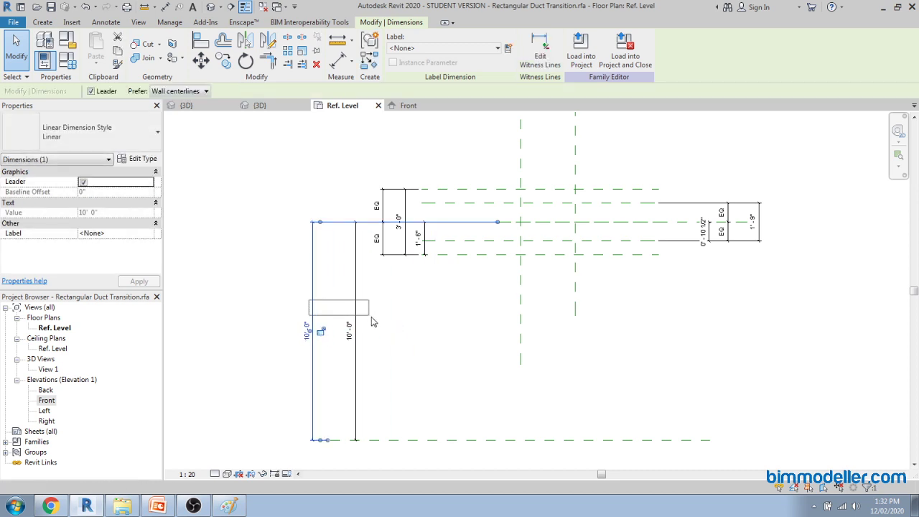
{"action": "left_click", "coordinate": [310, 274]}
{"action": "left_click_drag", "start_coordinate": [311, 274], "coordinate": [332, 331]}
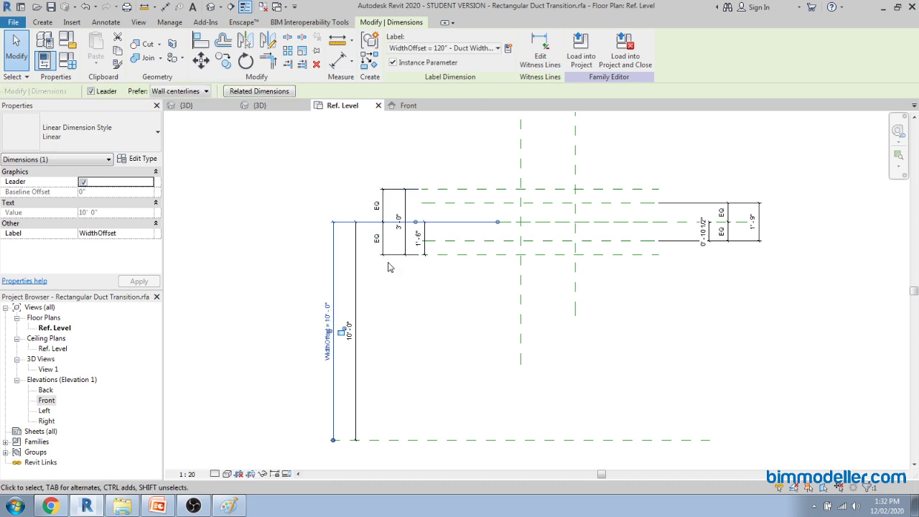
{"action": "left_click", "coordinate": [393, 337]}
{"action": "middle_click_drag", "start_coordinate": [474, 328], "coordinate": [435, 328]}
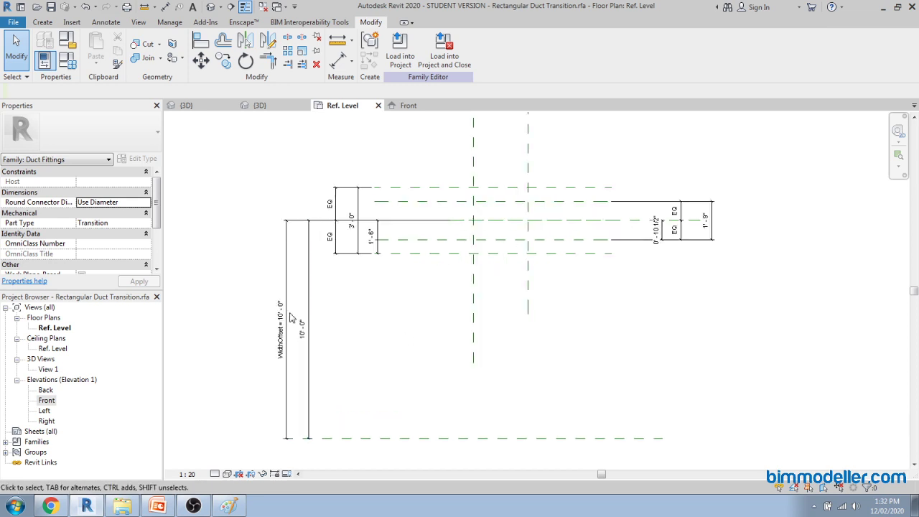
{"action": "left_click", "coordinate": [283, 324]}
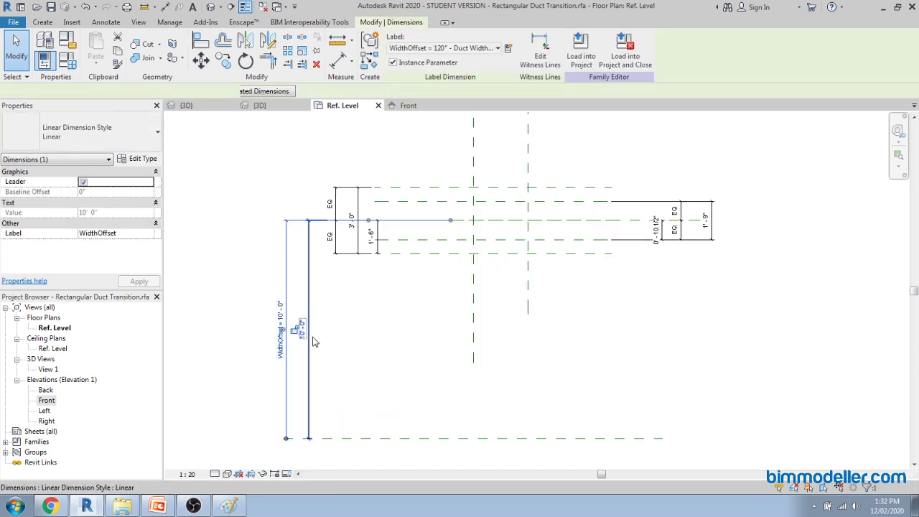
{"action": "left_click", "coordinate": [354, 351]}
Step: Label the overall dimension of the outer duct planes Duct Width 1 and that of the inner planes Duct Width 2
{"action": "scroll", "coordinate": [455, 237], "scroll_direction": "up", "scroll_amount": 2}
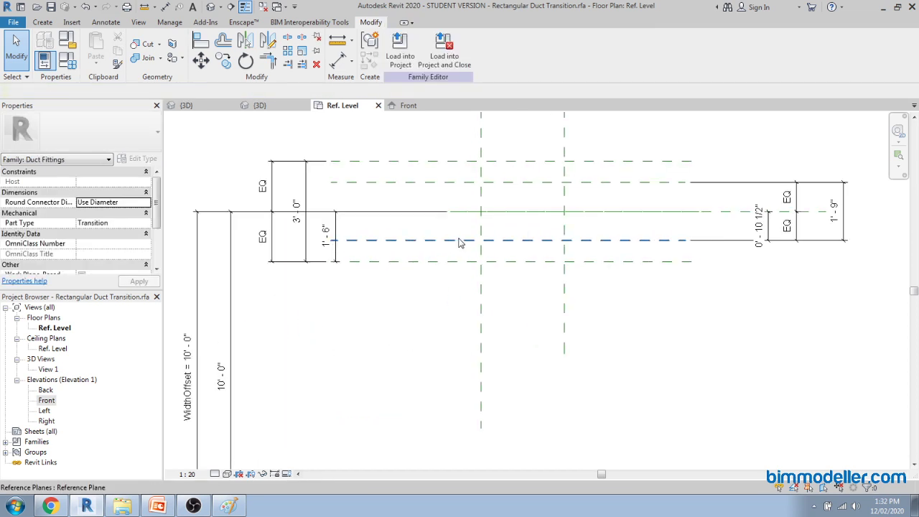
{"action": "left_click", "coordinate": [309, 237]}
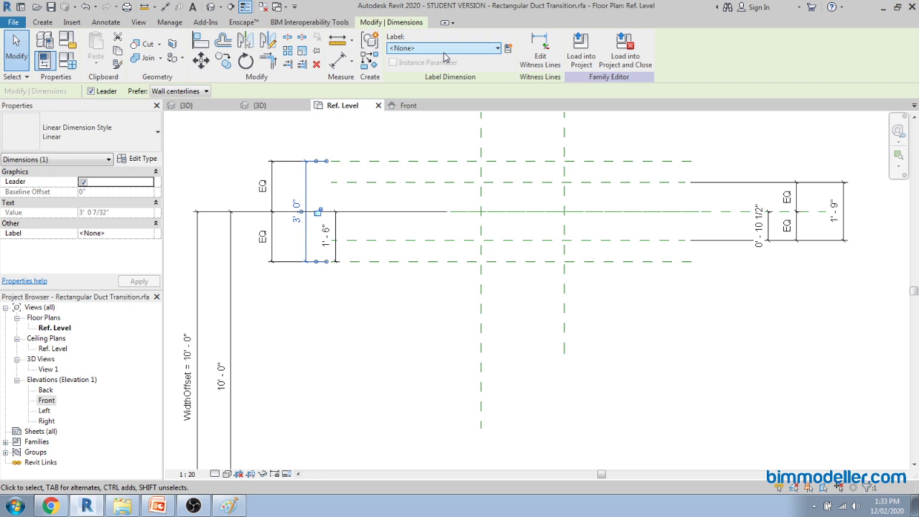
{"action": "left_click", "coordinate": [457, 79]}
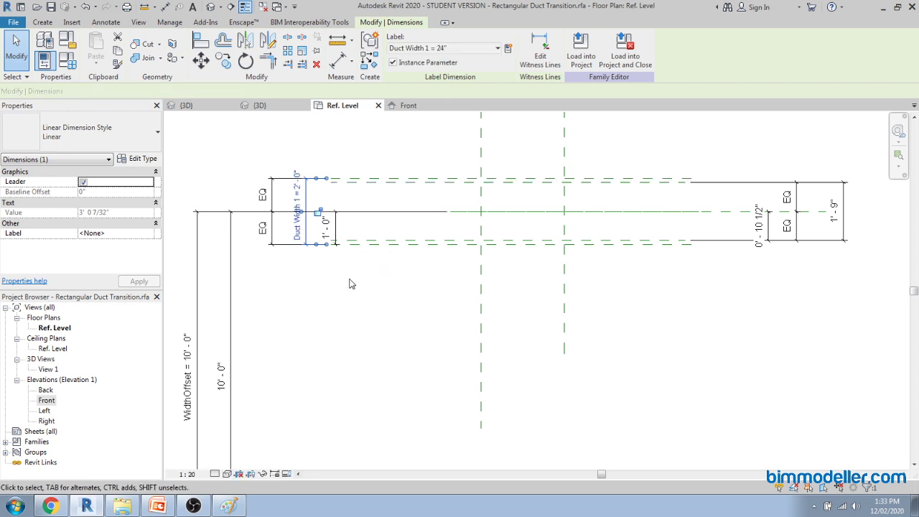
{"action": "left_click", "coordinate": [754, 267]}
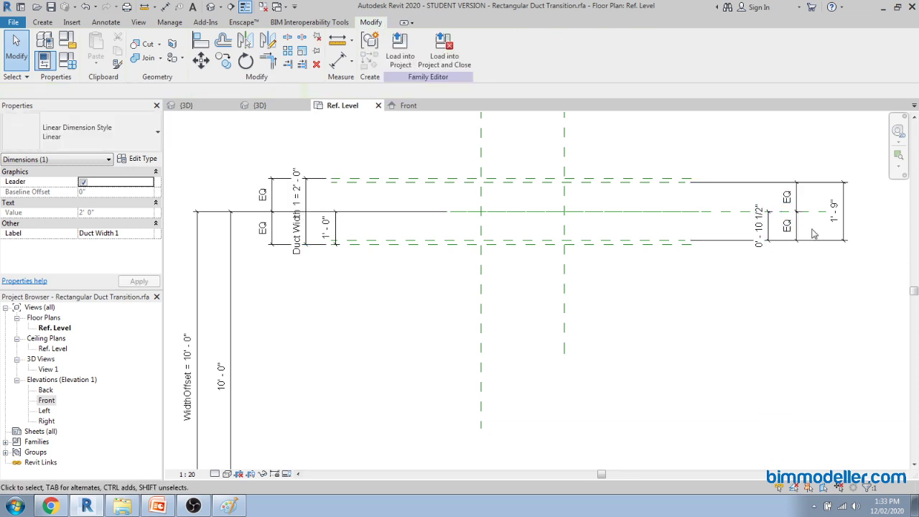
{"action": "left_click", "coordinate": [844, 221]}
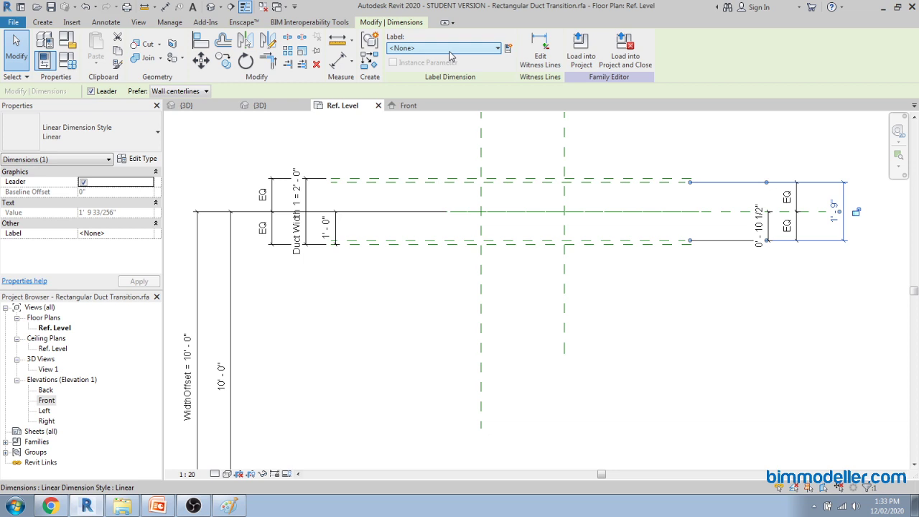
{"action": "left_click", "coordinate": [498, 90]}
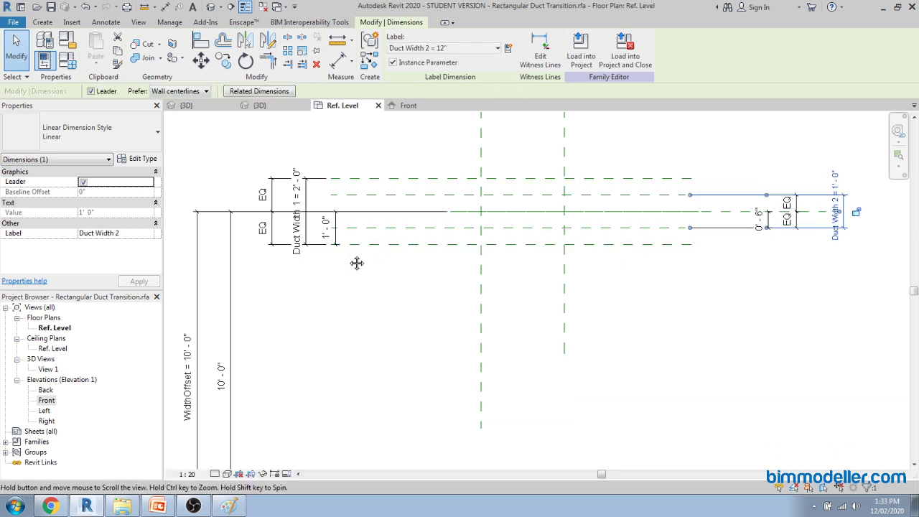
Step: Remove the equality constraint from the dimension string beside the Duct Width 1 dimension
{"action": "scroll", "coordinate": [357, 261], "scroll_direction": "up", "scroll_amount": 2}
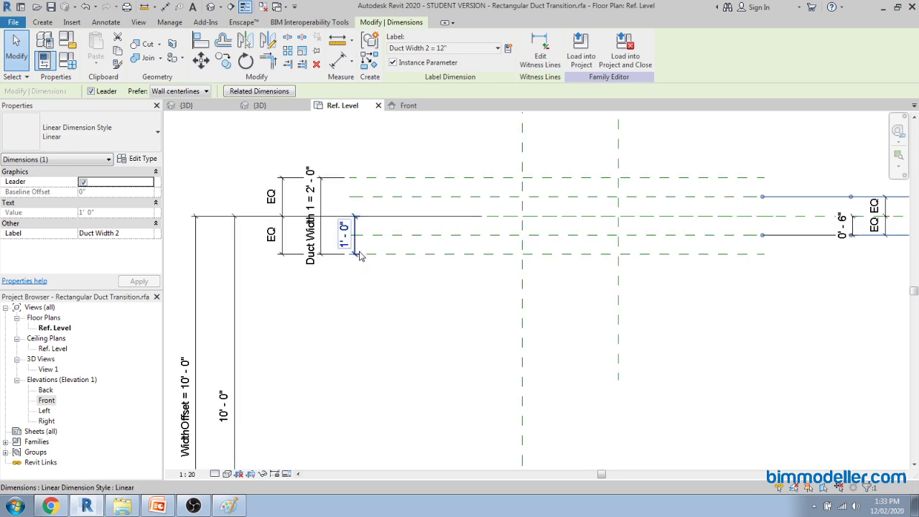
{"action": "left_click", "coordinate": [359, 254]}
{"action": "left_click", "coordinate": [284, 246]}
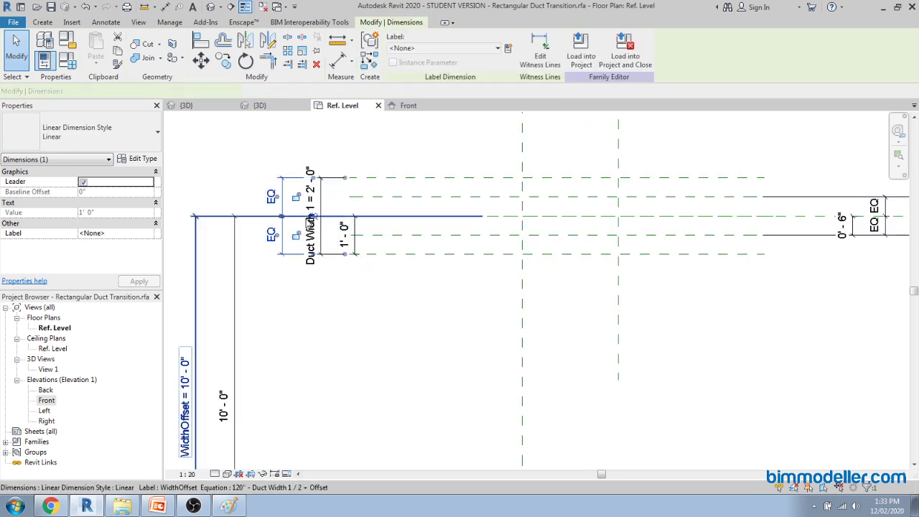
{"action": "left_click", "coordinate": [315, 216]}
{"action": "scroll", "coordinate": [284, 235], "scroll_direction": "down", "scroll_amount": 2}
Step: Remove the equality constraint from the dimension string beside the Duct Width 2 dimension
{"action": "left_click", "coordinate": [634, 249]}
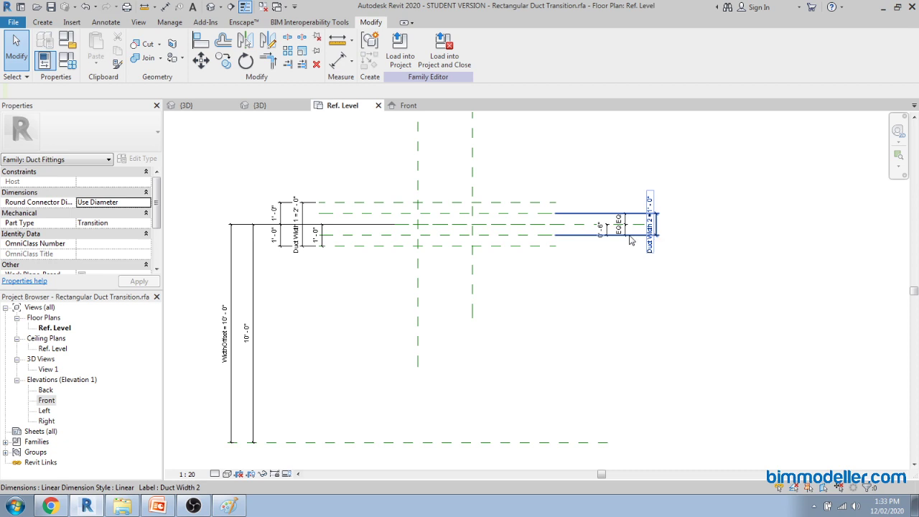
{"action": "scroll", "coordinate": [628, 236], "scroll_direction": "up", "scroll_amount": 1}
{"action": "left_click", "coordinate": [625, 234]}
{"action": "scroll", "coordinate": [625, 234], "scroll_direction": "up", "scroll_amount": 2}
{"action": "key", "text": "Escape"}
{"action": "left_click", "coordinate": [625, 231]}
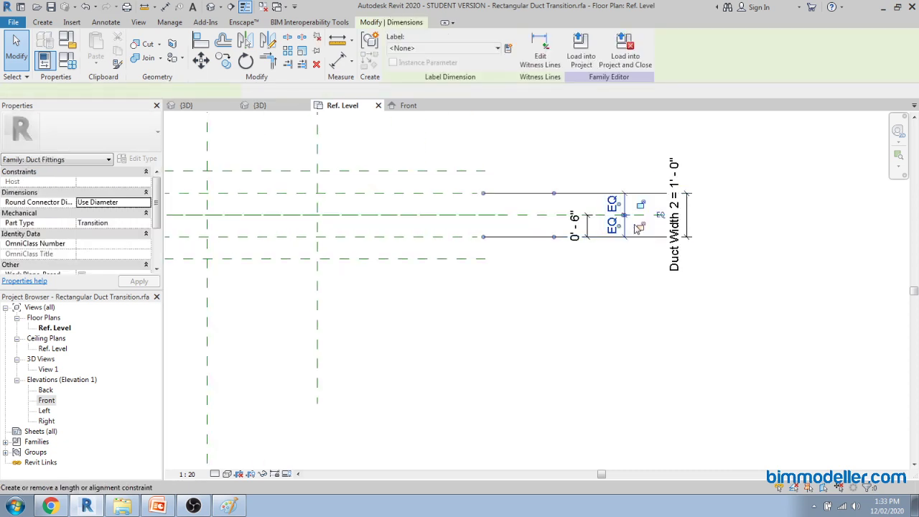
{"action": "left_click", "coordinate": [660, 215]}
{"action": "left_click", "coordinate": [552, 255]}
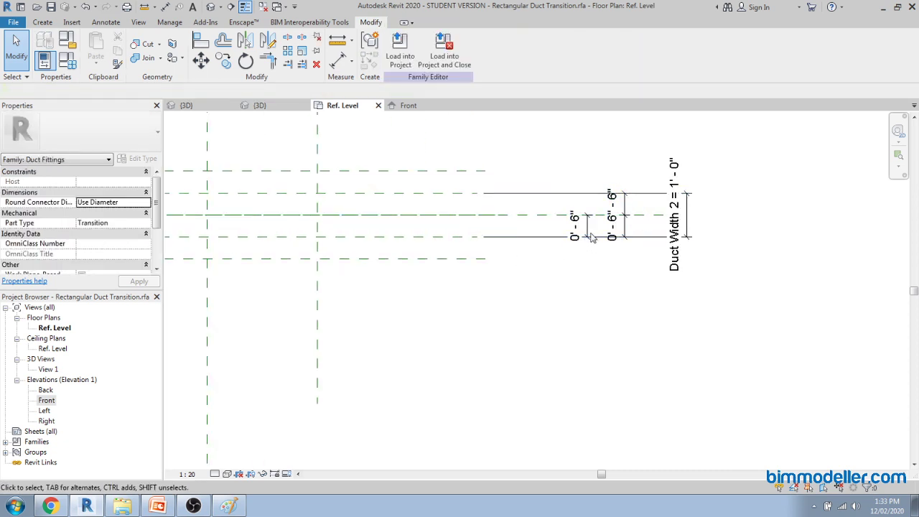
Step: Label the centre-to-lower-plane dimensions with Half Width 2 for the inner planes and Half Width 1 for the outer planes
{"action": "left_click", "coordinate": [589, 233]}
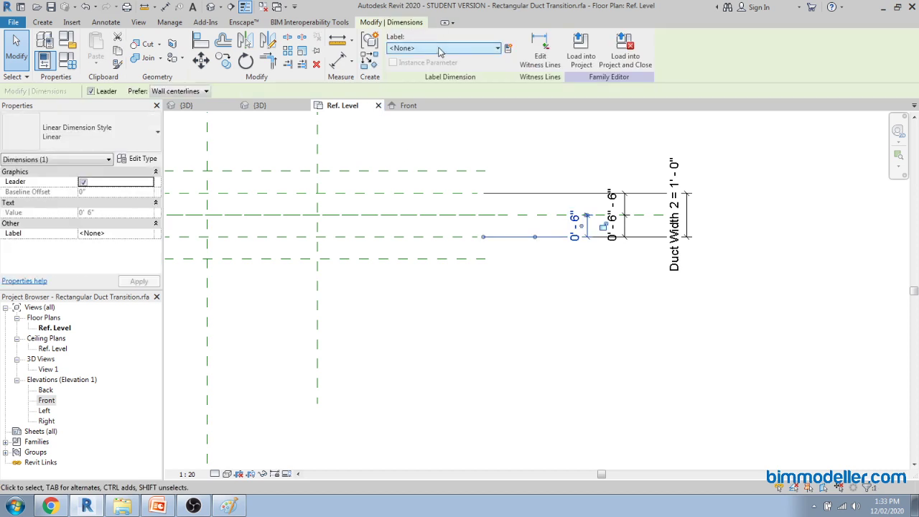
{"action": "left_click", "coordinate": [413, 116]}
{"action": "middle_click_drag", "start_coordinate": [317, 304], "coordinate": [652, 318]}
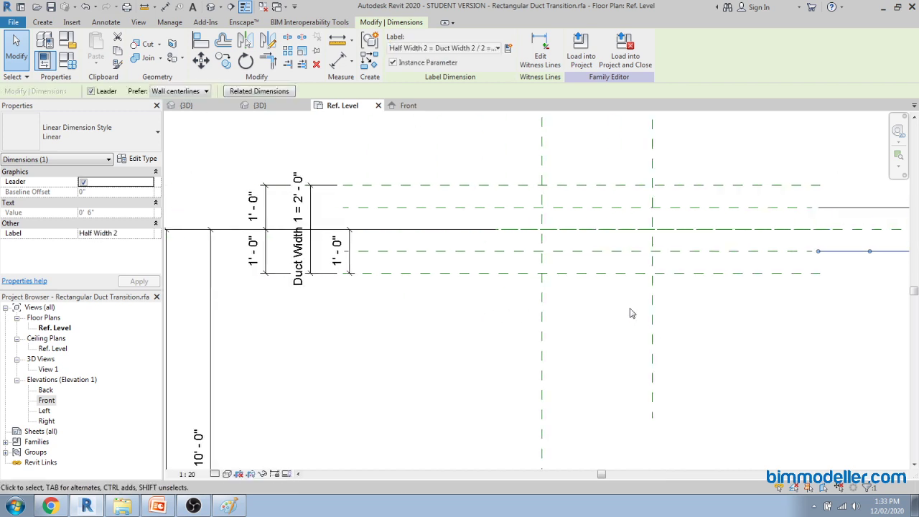
{"action": "left_click", "coordinate": [345, 267]}
{"action": "left_click", "coordinate": [345, 269]}
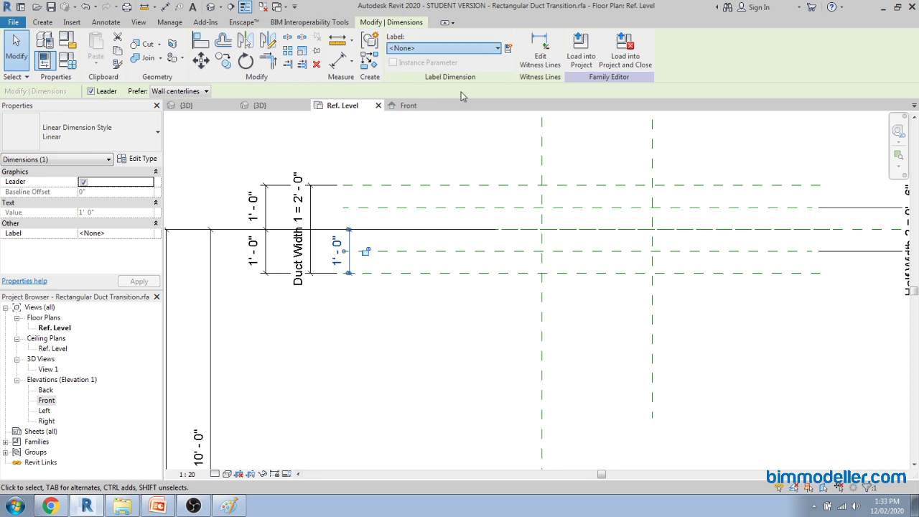
{"action": "left_click", "coordinate": [440, 108]}
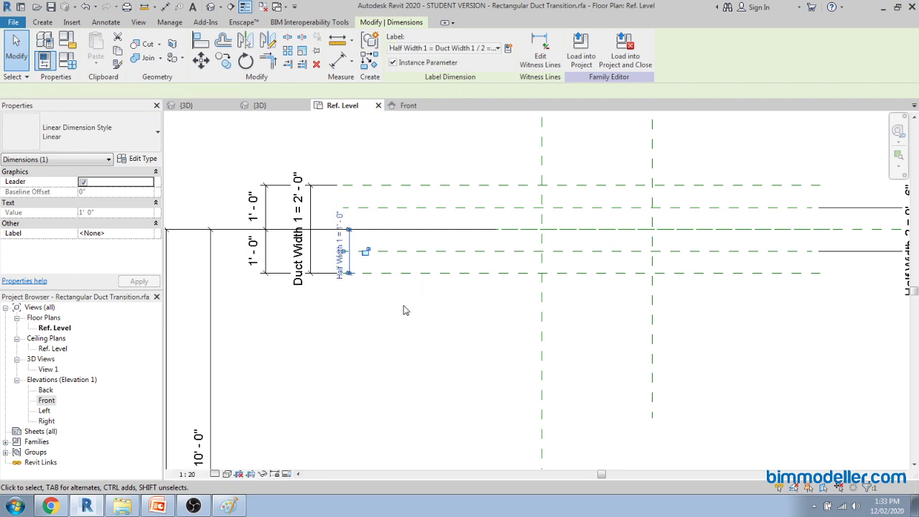
{"action": "left_click", "coordinate": [403, 313]}
Step: Place an aligned dimension between the two vertical reference planes, above the horizontal duct planes
{"action": "scroll", "coordinate": [382, 274], "scroll_direction": "down", "scroll_amount": 2}
{"action": "middle_click_drag", "start_coordinate": [531, 288], "coordinate": [505, 342]}
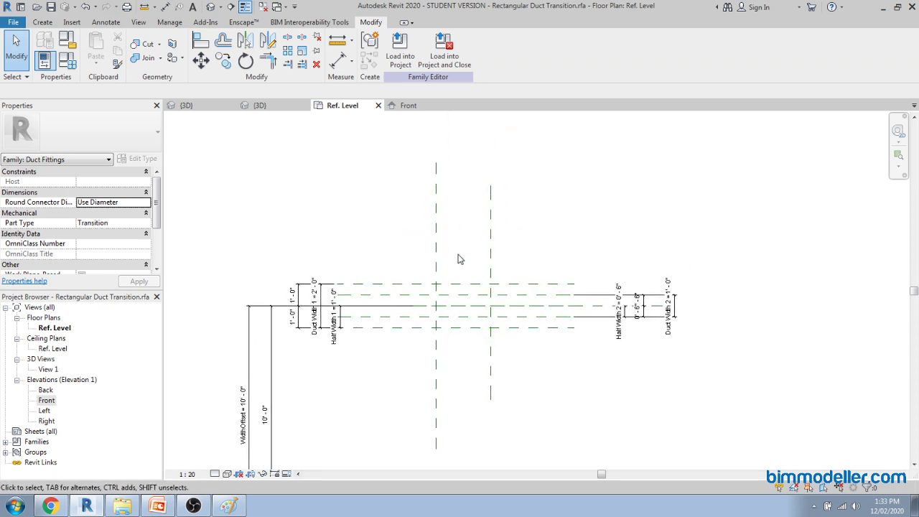
{"action": "key", "text": "d"}
{"action": "key", "text": "i"}
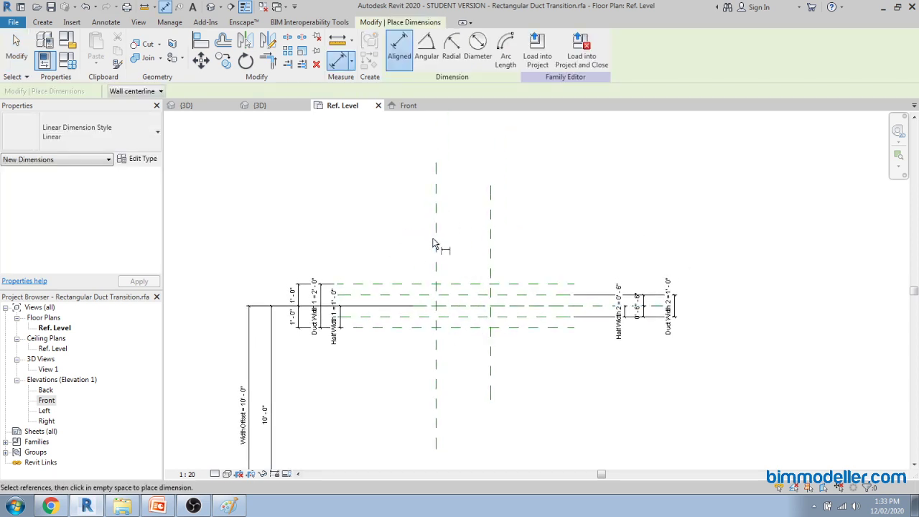
{"action": "left_click", "coordinate": [435, 241]}
{"action": "left_click", "coordinate": [491, 231]}
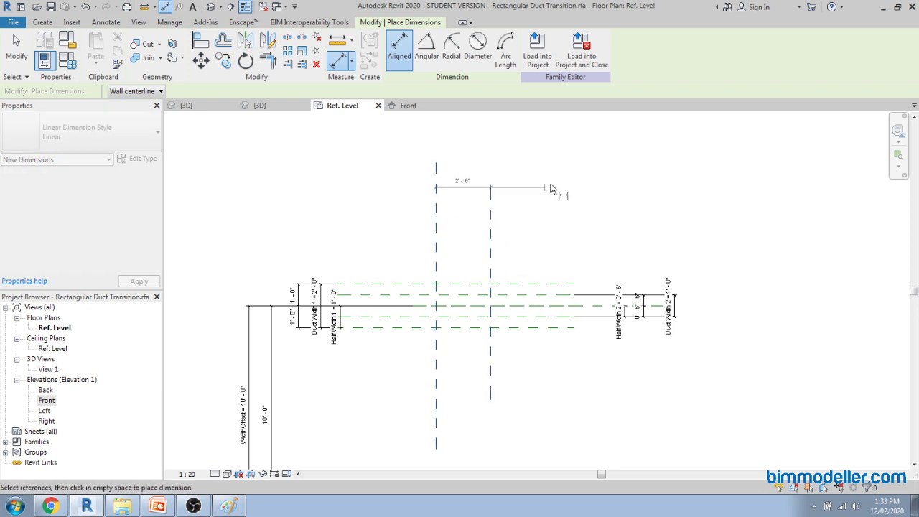
{"action": "left_click", "coordinate": [554, 175]}
{"action": "key", "text": "Escape"}
{"action": "key", "text": "Escape"}
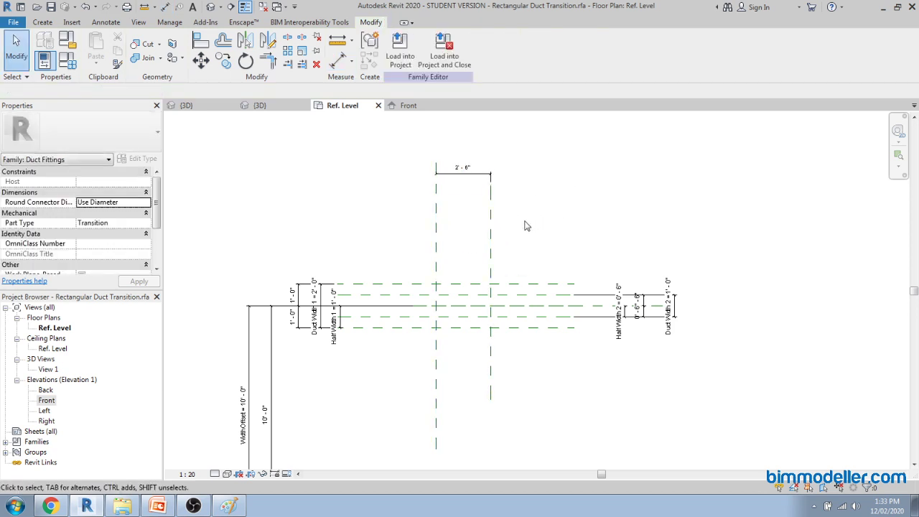
Step: Open Family Types, consult the PowerPoint slide with the helping parameter formulas, and return to the parameter list in Revit
{"action": "scroll", "coordinate": [490, 198], "scroll_direction": "up", "scroll_amount": 2}
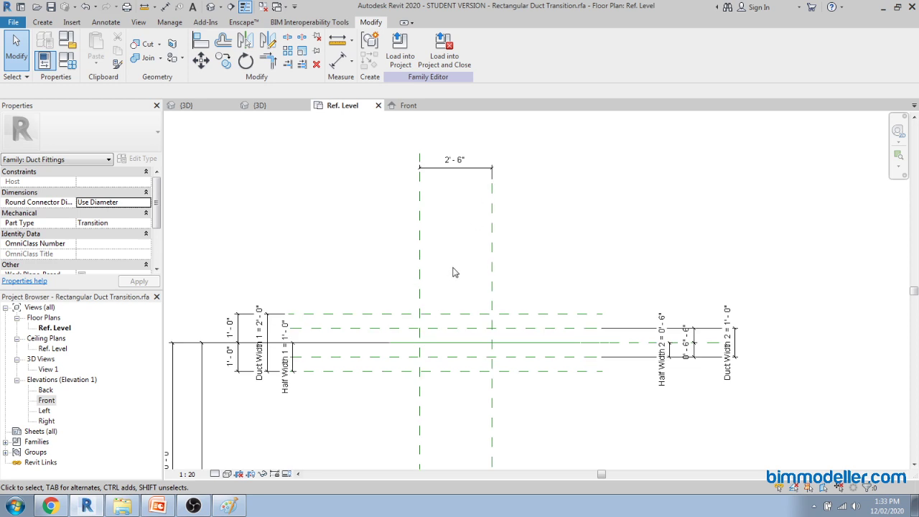
{"action": "scroll", "coordinate": [474, 251], "scroll_direction": "down", "scroll_amount": 3}
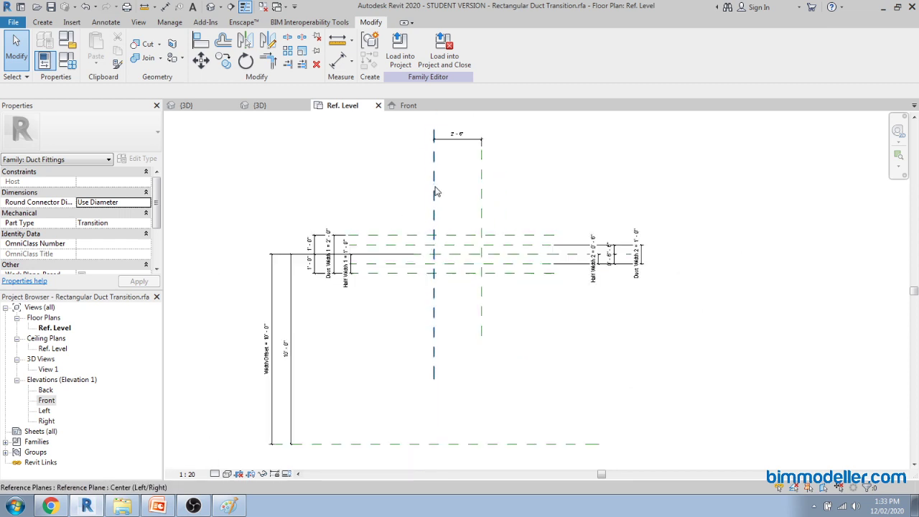
{"action": "scroll", "coordinate": [452, 265], "scroll_direction": "up", "scroll_amount": 1}
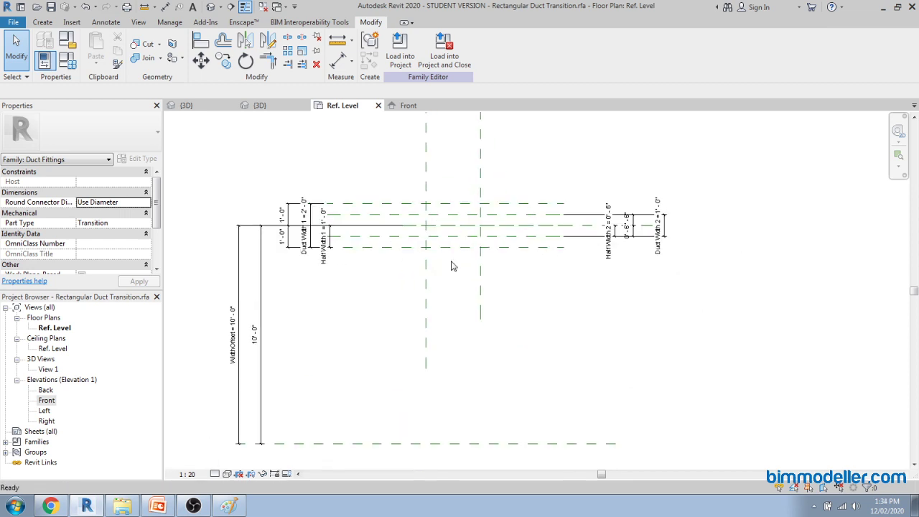
{"action": "left_click", "coordinate": [60, 61]}
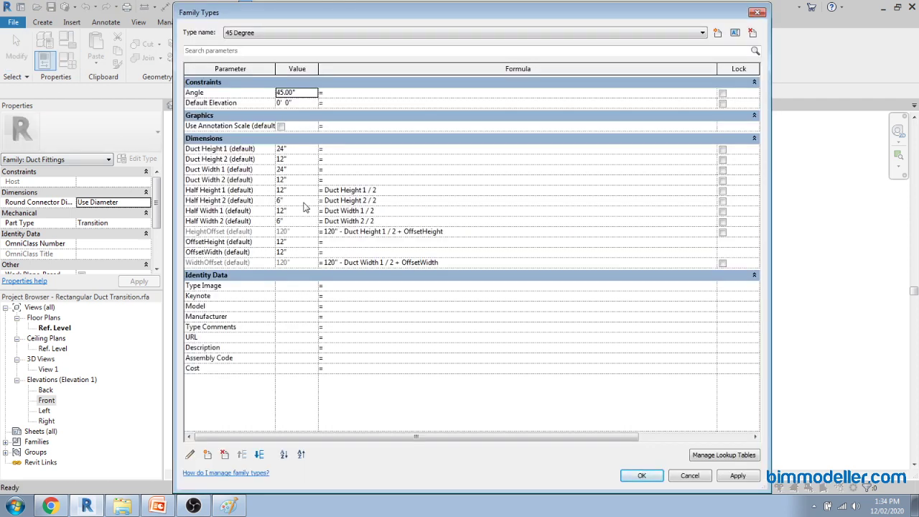
{"action": "key", "text": "alt+Tab"}
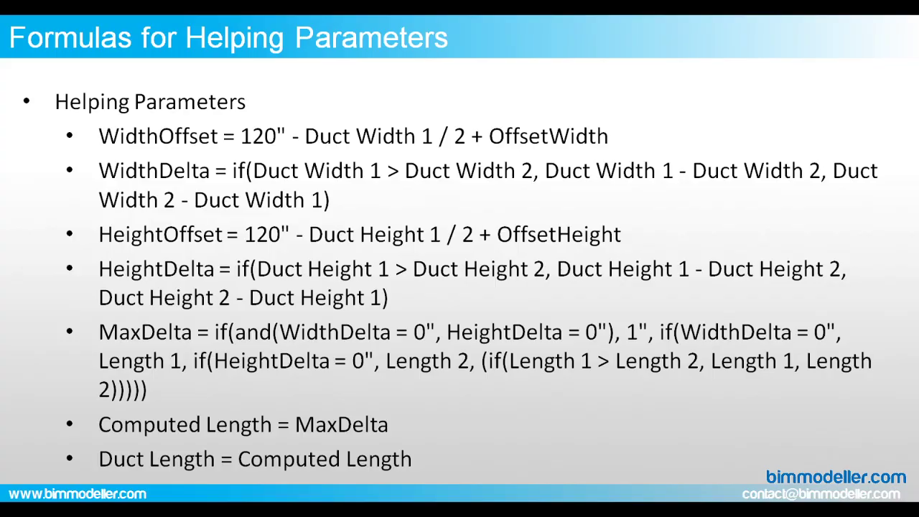
{"action": "key", "text": "alt+Tab"}
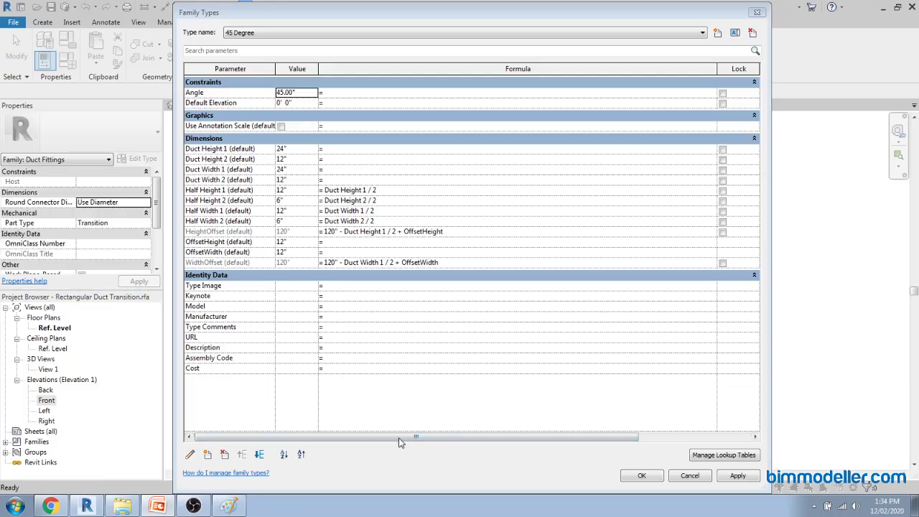
Step: Close Family Types, examine the ducts and their transitions in the Project1 3D view, and return to the duct transition family's Front elevation
{"action": "left_click", "coordinate": [642, 475]}
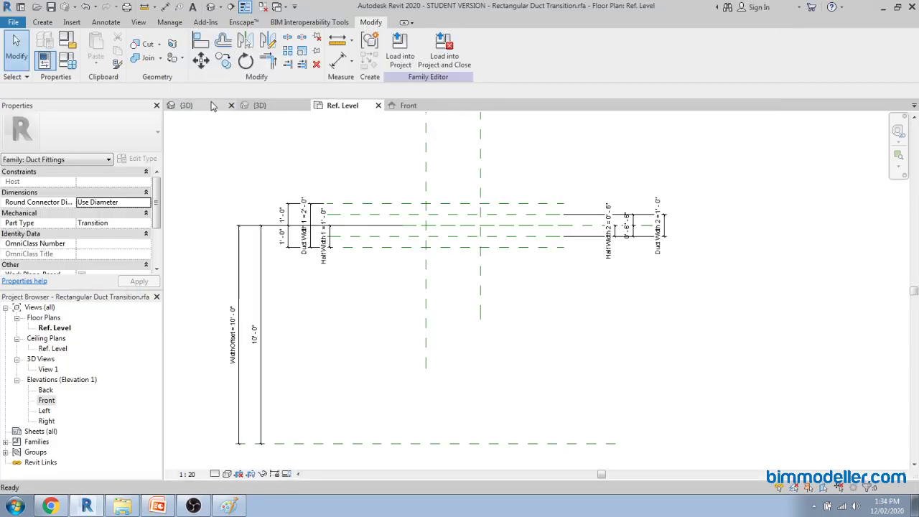
{"action": "left_click", "coordinate": [212, 106]}
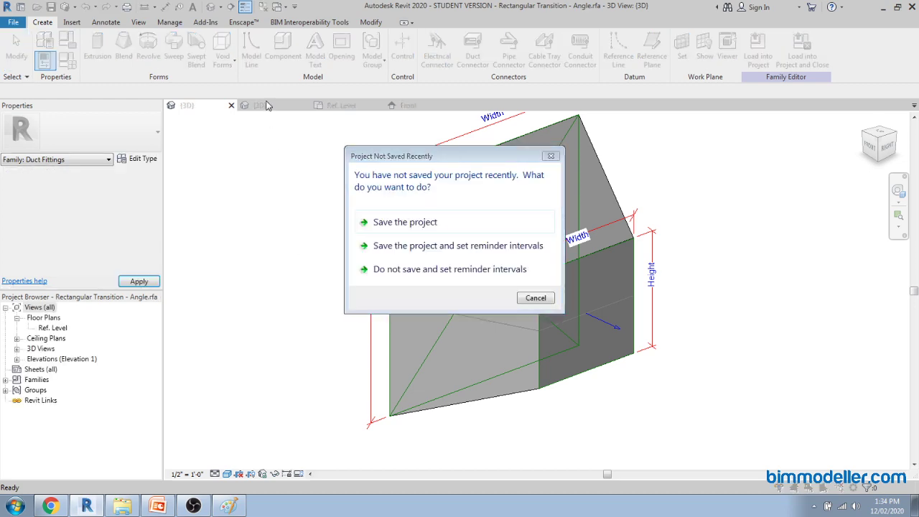
{"action": "key", "text": "Escape"}
{"action": "left_click", "coordinate": [260, 106]}
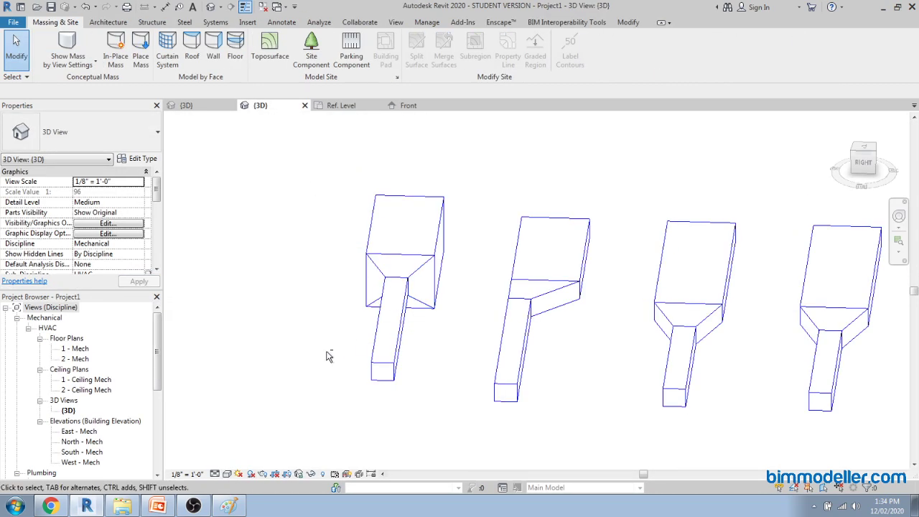
{"action": "middle_click_drag", "start_coordinate": [327, 356], "coordinate": [538, 400], "text": "shift"}
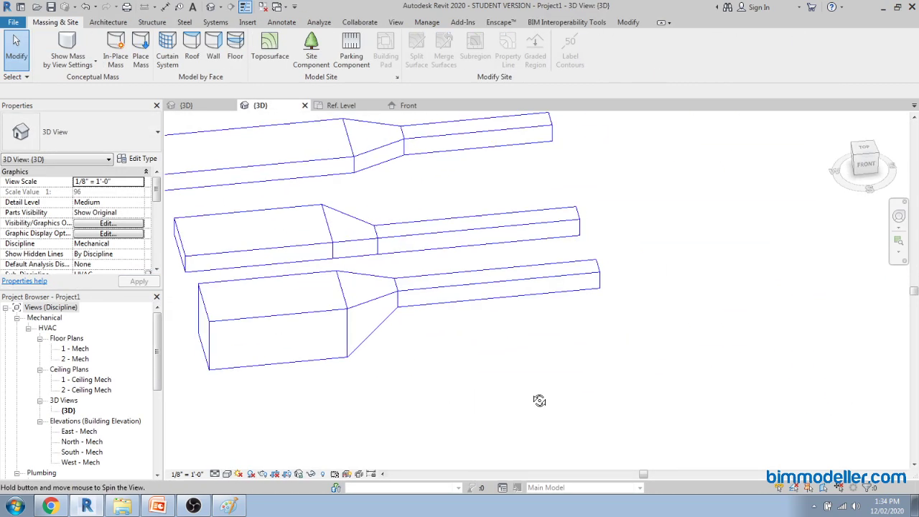
{"action": "left_click", "coordinate": [480, 287]}
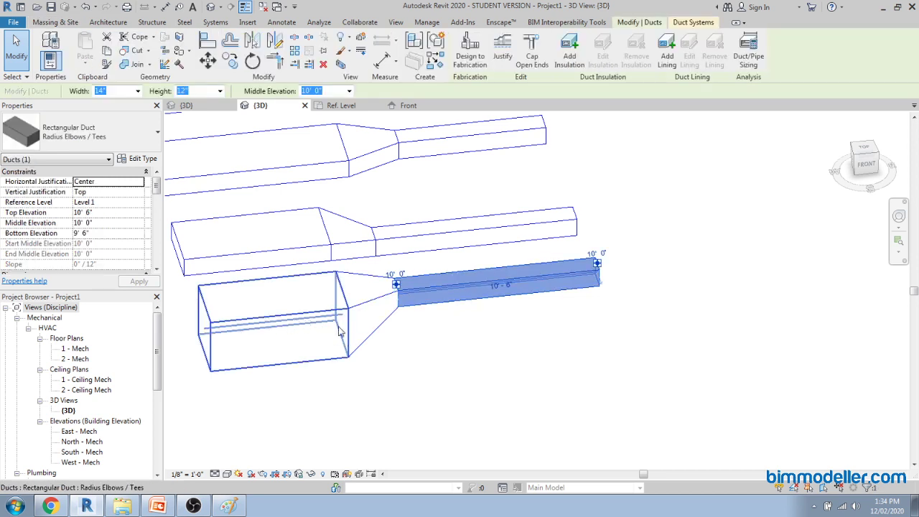
{"action": "middle_click_drag", "start_coordinate": [341, 331], "coordinate": [440, 337]}
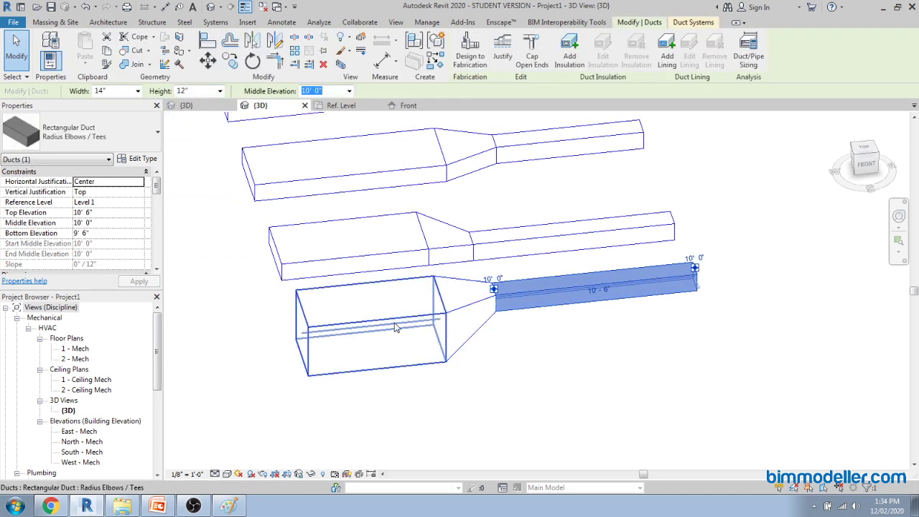
{"action": "scroll", "coordinate": [395, 326], "scroll_direction": "down", "scroll_amount": 2}
{"action": "middle_click_drag", "start_coordinate": [496, 350], "coordinate": [412, 136], "text": "shift"}
{"action": "scroll", "coordinate": [468, 350], "scroll_direction": "up", "scroll_amount": 2}
{"action": "scroll", "coordinate": [418, 336], "scroll_direction": "up", "scroll_amount": 4}
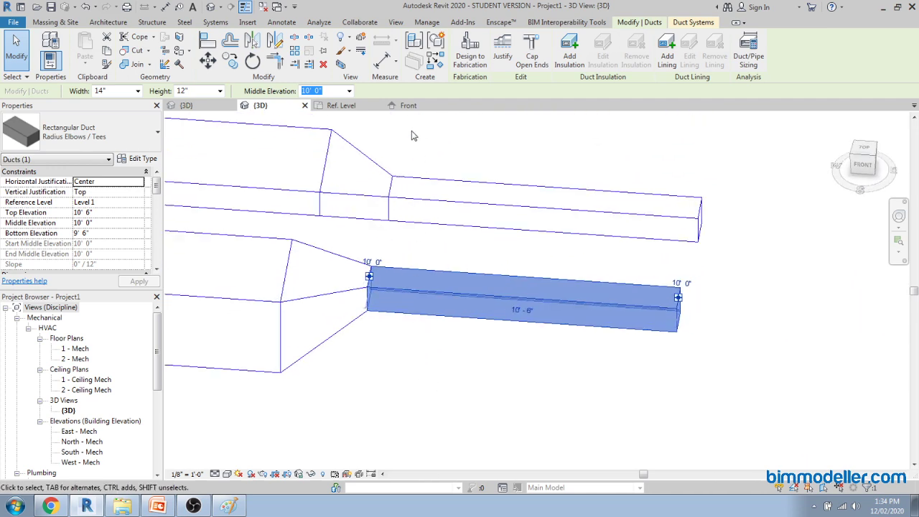
{"action": "left_click", "coordinate": [407, 105]}
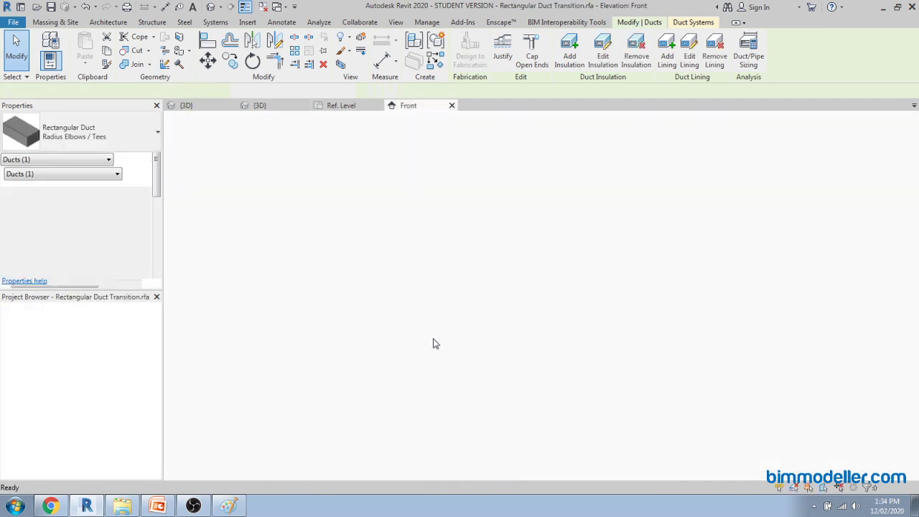
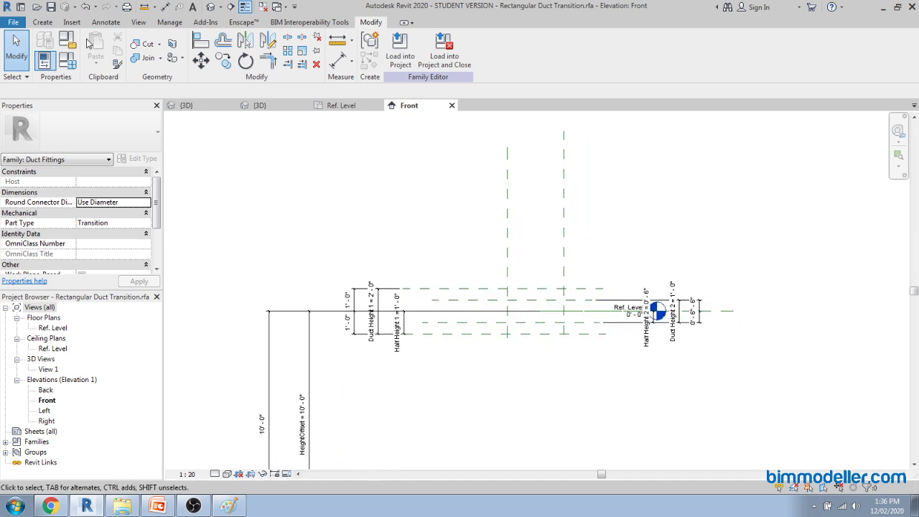
Step: Add an instance family parameter named WidthDelta with HVAC discipline and Duct Size type, grouped under Dimensions
{"action": "left_click", "coordinate": [67, 60]}
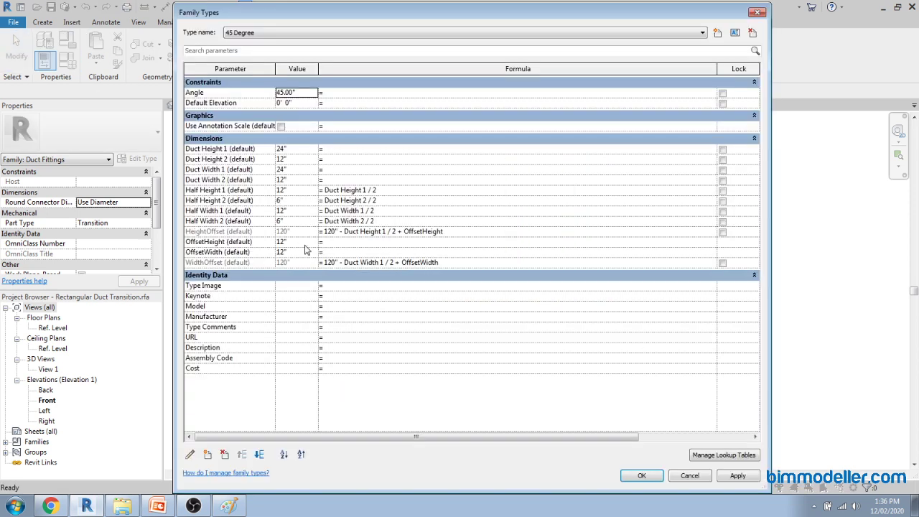
{"action": "left_click", "coordinate": [208, 454]}
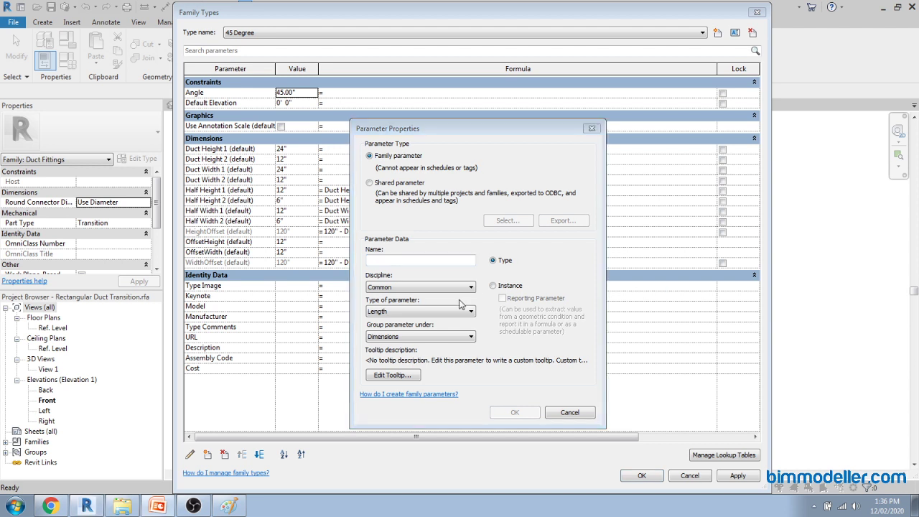
{"action": "left_click", "coordinate": [407, 260]}
{"action": "type", "text": "WidthDelta"}
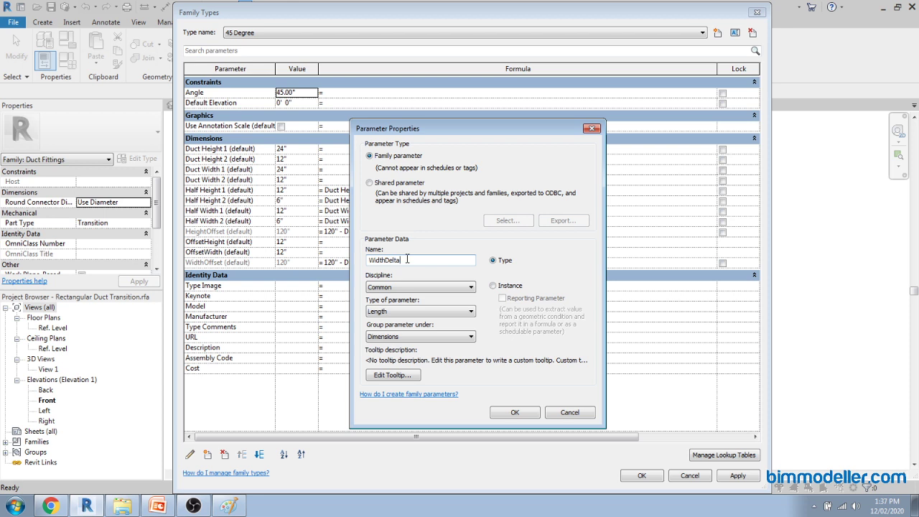
{"action": "double_click", "coordinate": [402, 290]}
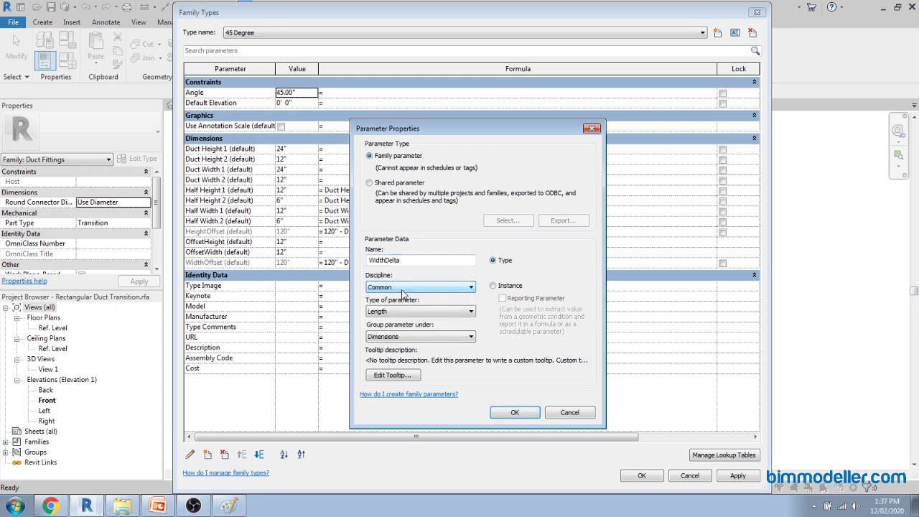
{"action": "key", "text": "h"}
{"action": "key", "text": "Tab"}
{"action": "key", "text": "d"}
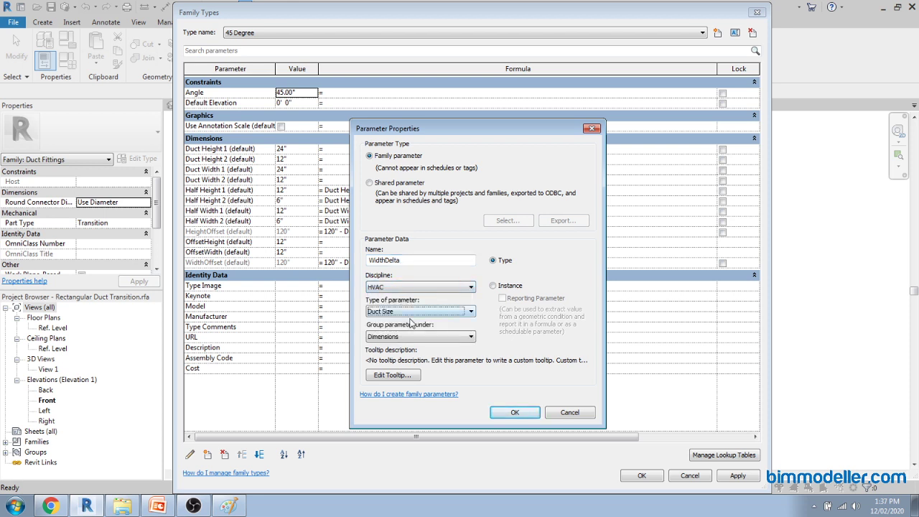
{"action": "left_click", "coordinate": [499, 289]}
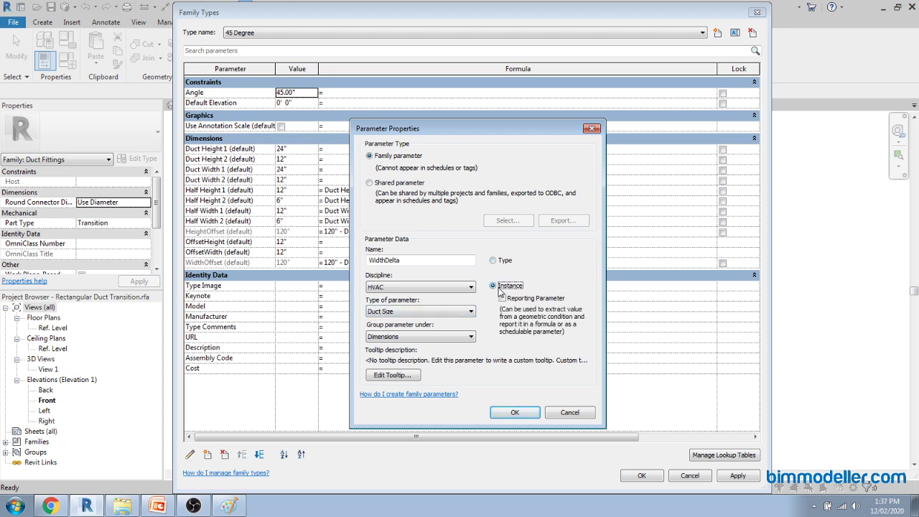
{"action": "left_click", "coordinate": [514, 413]}
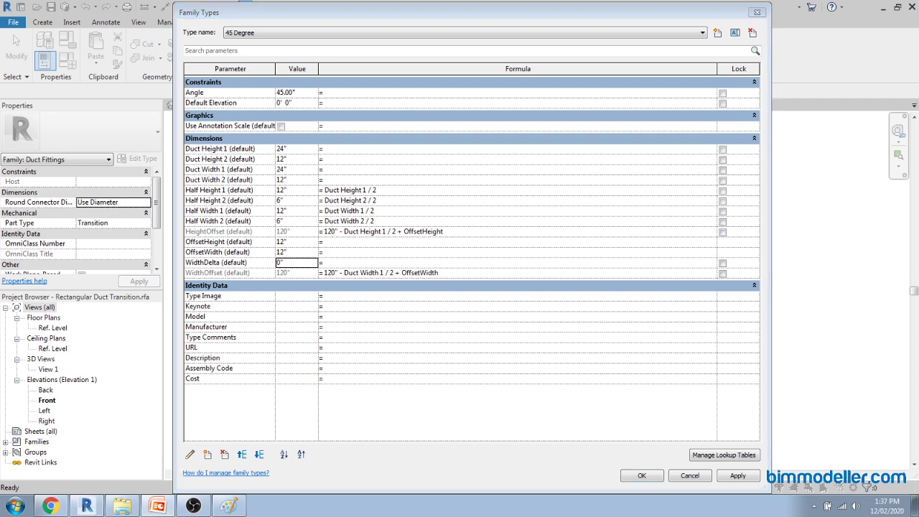
Step: Set the WidthDelta formula to if(Duct Width 1 > Duct Width 2, Duct Width 1 - Duct Width 2, Duct Width 2 - Duct Width 1)
{"action": "left_click", "coordinate": [392, 263]}
{"action": "type", "text": "if(Duct Width 1 > Duct Width 2, Duct Width 1 - Duct Width 2, Duct Width 2 - Duct Width 1)"}
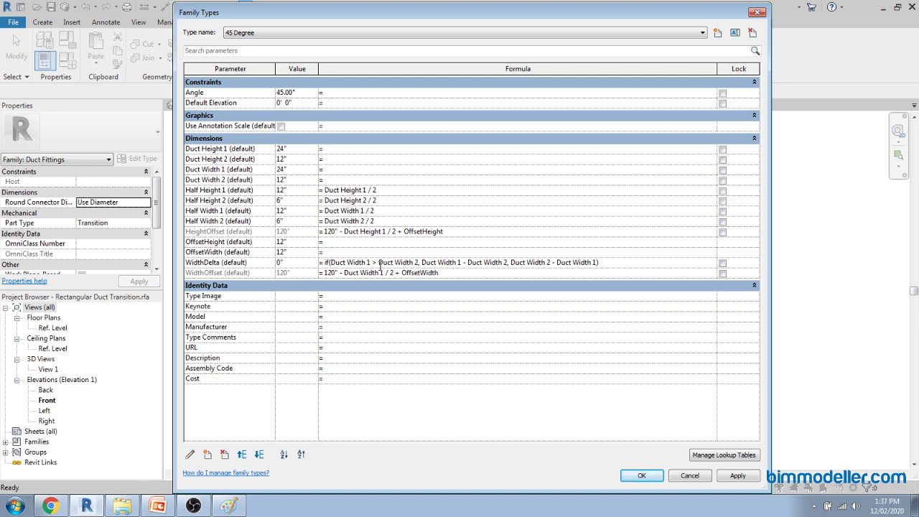
{"action": "key", "text": "Tab"}
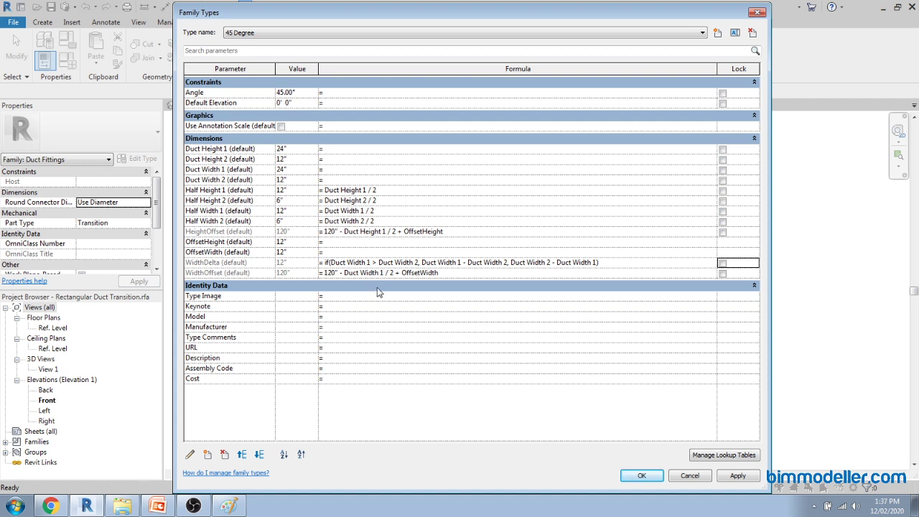
Step: Add an instance family parameter named HeightDelta with HVAC discipline and Duct Size type, grouped under Dimensions
{"action": "left_click", "coordinate": [208, 454]}
{"action": "type", "text": "HeightDelta"}
{"action": "key", "text": "Tab"}
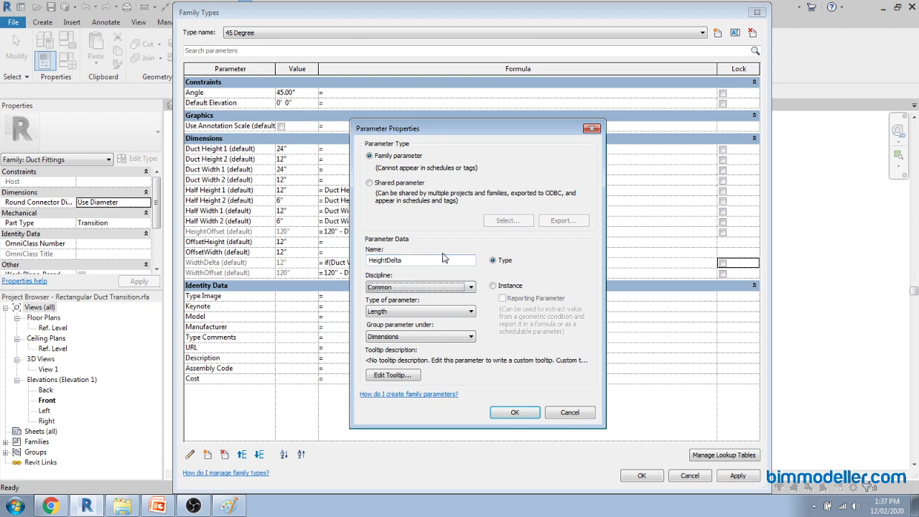
{"action": "key", "text": "Down"}
{"action": "key", "text": "Down"}
{"action": "key", "text": "Tab"}
{"action": "key", "text": "d"}
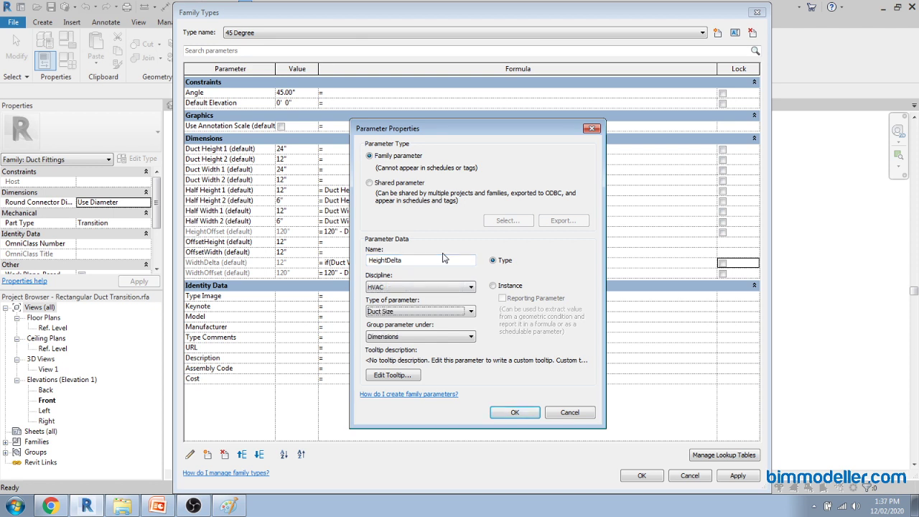
{"action": "left_click", "coordinate": [493, 285]}
{"action": "left_click", "coordinate": [514, 412]}
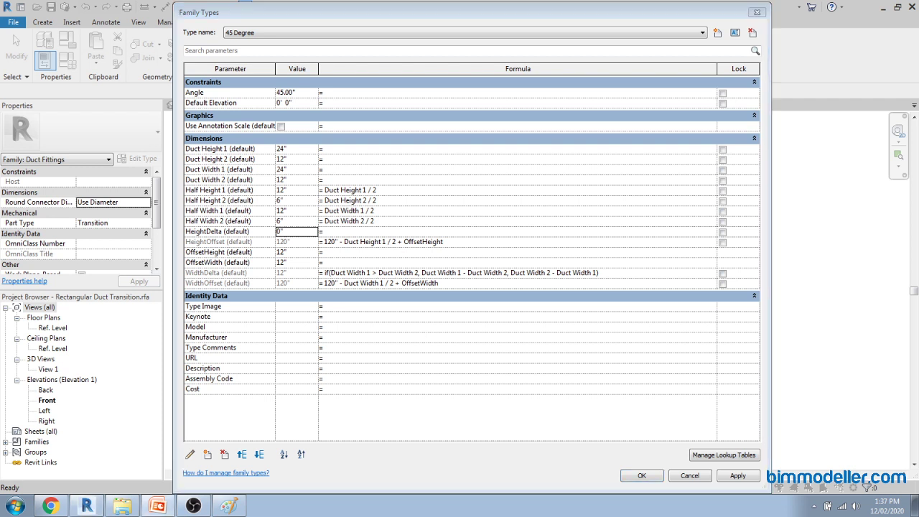
Step: Set the HeightDelta formula to if(Duct Height 1 > Duct Height 2, Duct Height 1 - Duct Height 2, Duct Height 2 - Duct Height 1)
{"action": "left_click", "coordinate": [347, 231]}
{"action": "type", "text": "if(Duct Height 1 > Duct Height 2, Duct Height 1 - Duct Height 2, Duct Height 2 - Duct Height 1)"}
{"action": "key", "text": "Tab"}
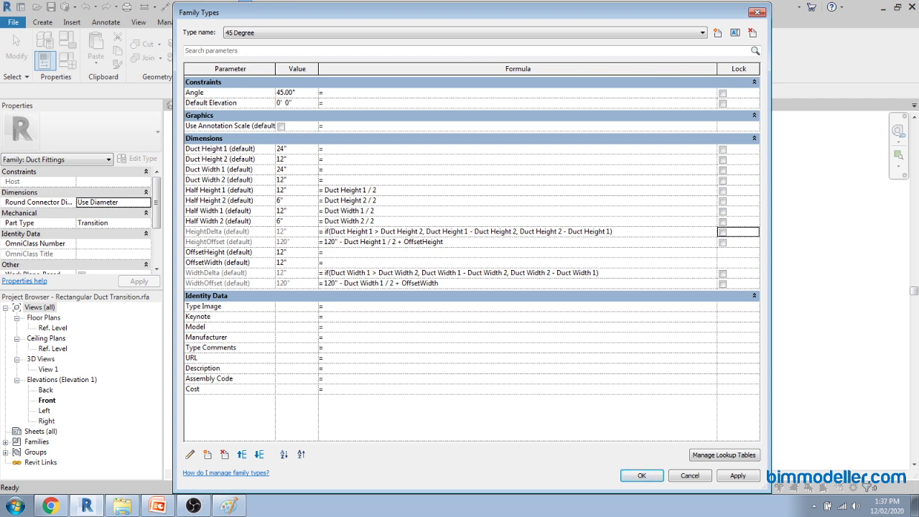
Step: Add an instance family parameter named Delta 1 with HVAC discipline and Duct Size type
{"action": "key", "text": "alt+Tab"}
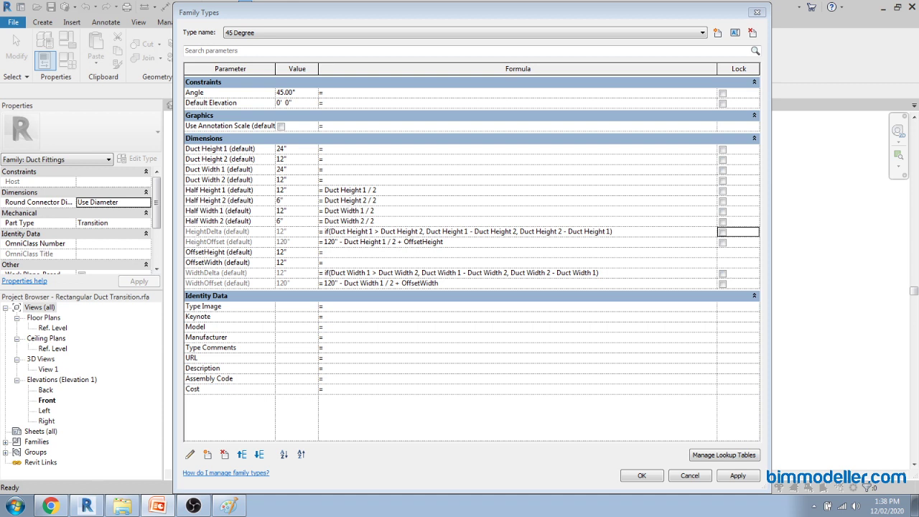
{"action": "left_click", "coordinate": [394, 399]}
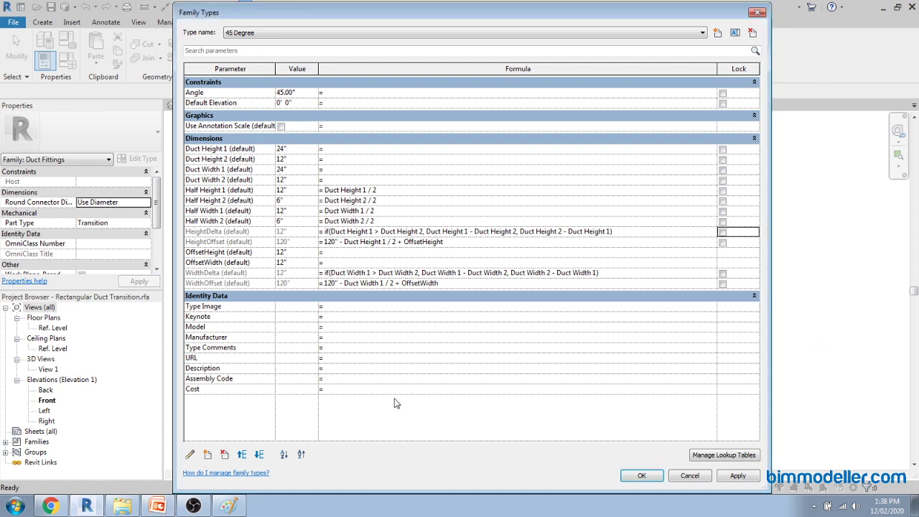
{"action": "left_click", "coordinate": [206, 455]}
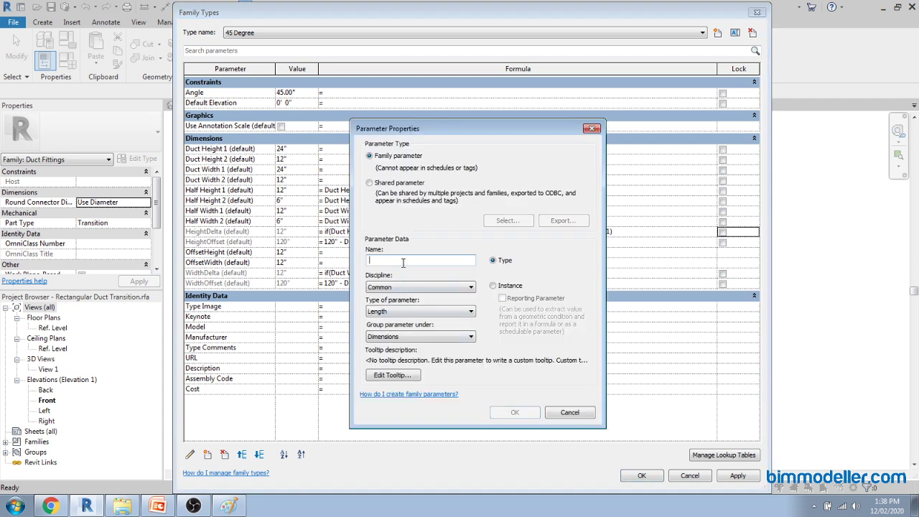
{"action": "type", "text": "Delta 1"}
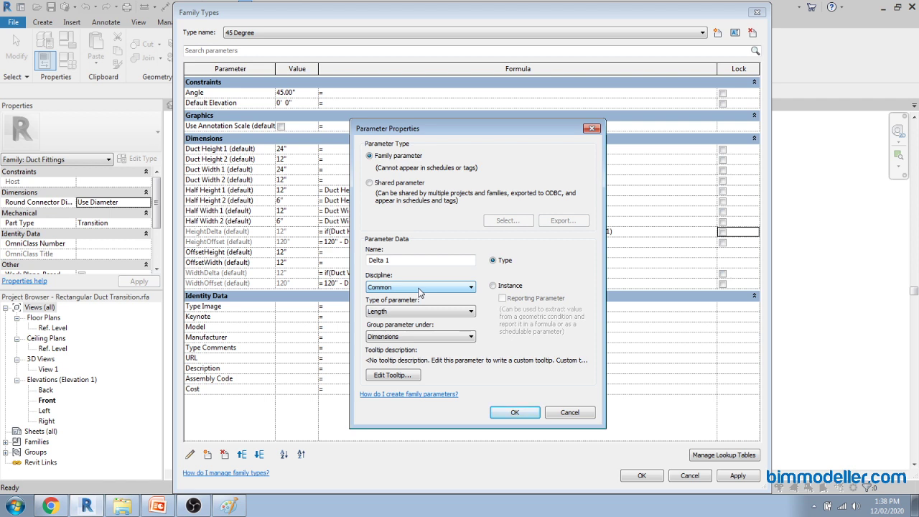
{"action": "key", "text": "h"}
{"action": "key", "text": "Tab"}
{"action": "key", "text": "d"}
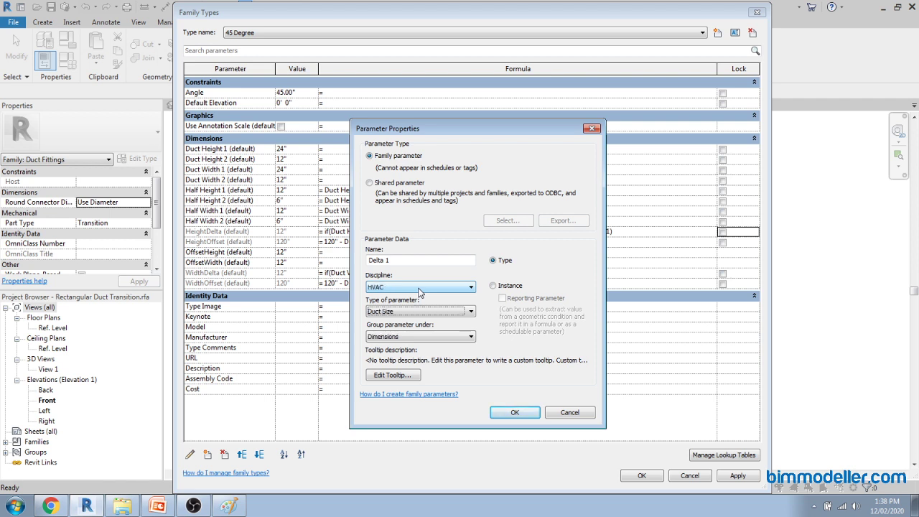
{"action": "left_click", "coordinate": [511, 288]}
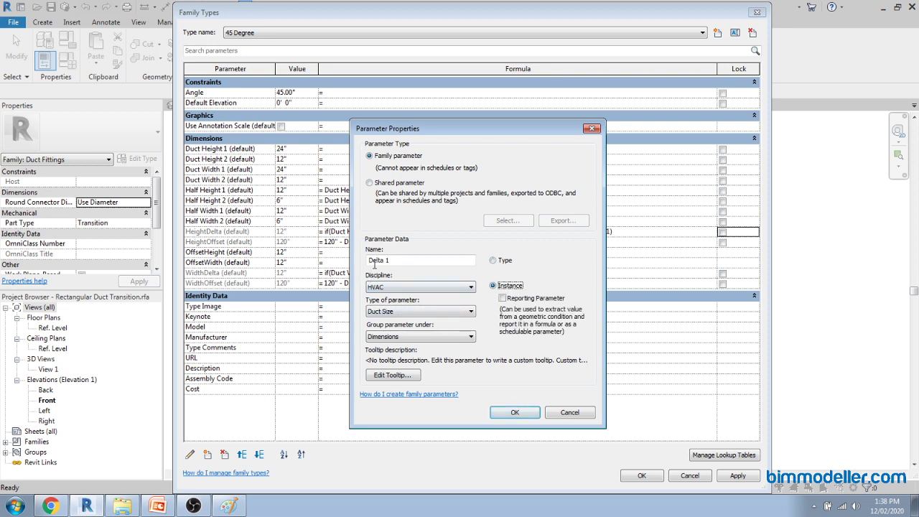
{"action": "key", "text": "Return"}
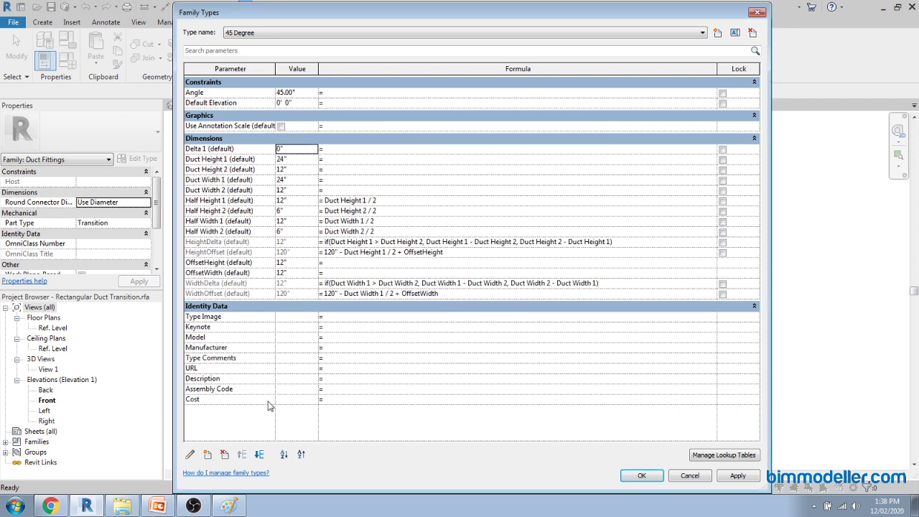
Step: Move the Delta 1 parameter from the Dimensions group to the Other group
{"action": "left_click", "coordinate": [250, 150]}
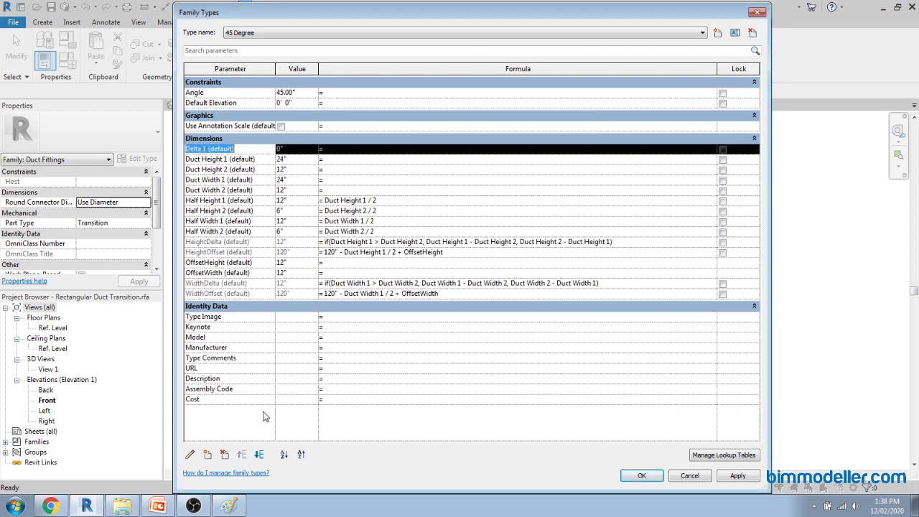
{"action": "left_click", "coordinate": [191, 455]}
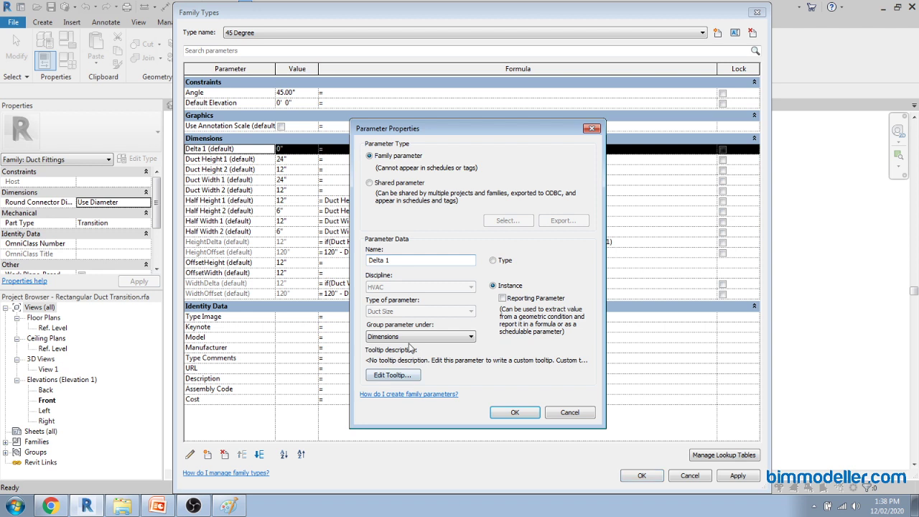
{"action": "left_click", "coordinate": [420, 336]}
{"action": "left_click", "coordinate": [391, 327]}
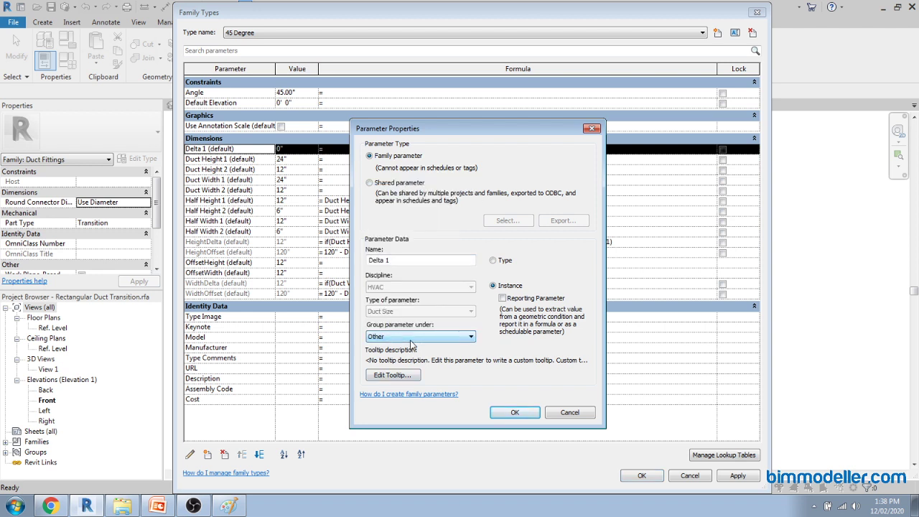
{"action": "left_click", "coordinate": [520, 414]}
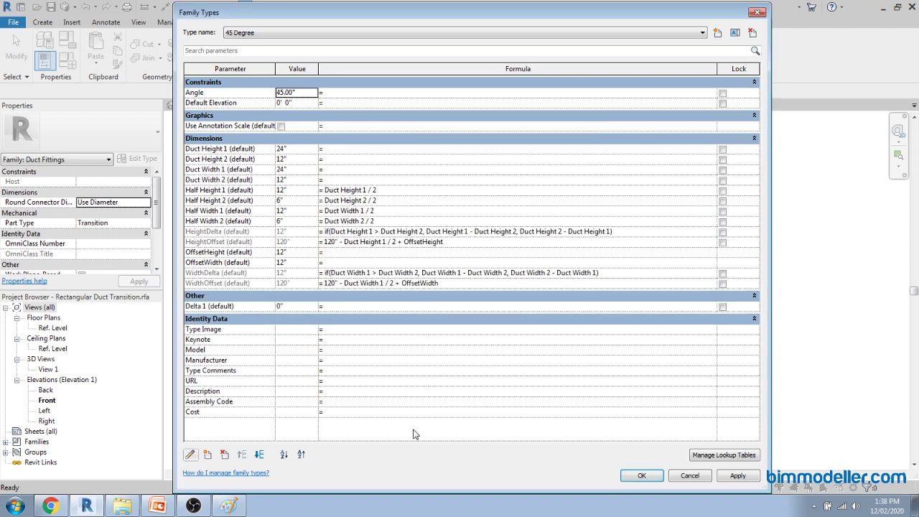
{"action": "left_click", "coordinate": [191, 454]}
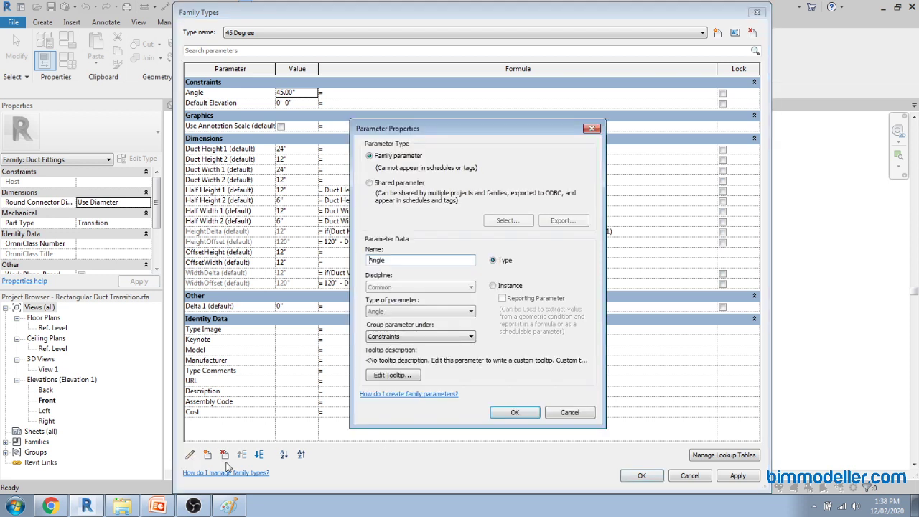
{"action": "key", "text": "Escape"}
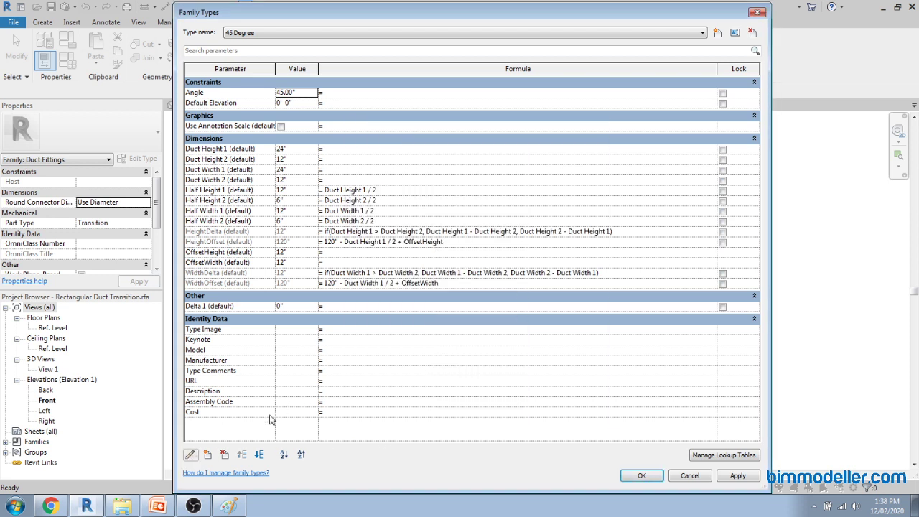
Step: Add an instance family parameter named Delta 2 with HVAC discipline and Duct Size type
{"action": "left_click", "coordinate": [208, 454]}
{"action": "type", "text": "Delta 2"}
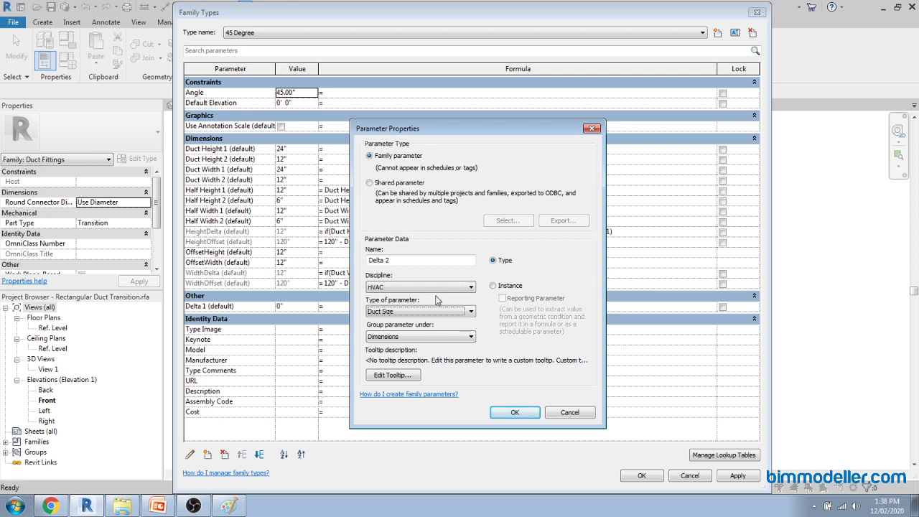
{"action": "left_click", "coordinate": [522, 288]}
{"action": "left_click", "coordinate": [515, 412]}
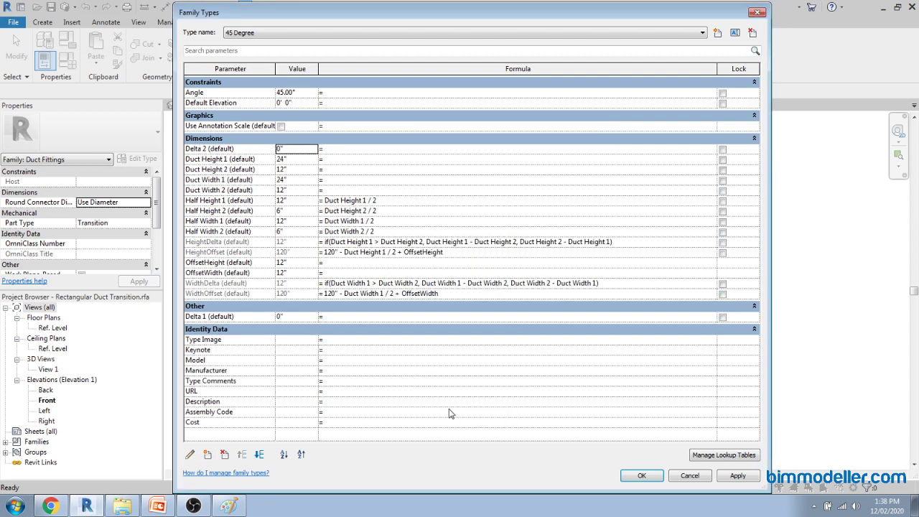
Step: Move the Delta 2 parameter from the Dimensions group to the Other group
{"action": "left_click", "coordinate": [242, 149]}
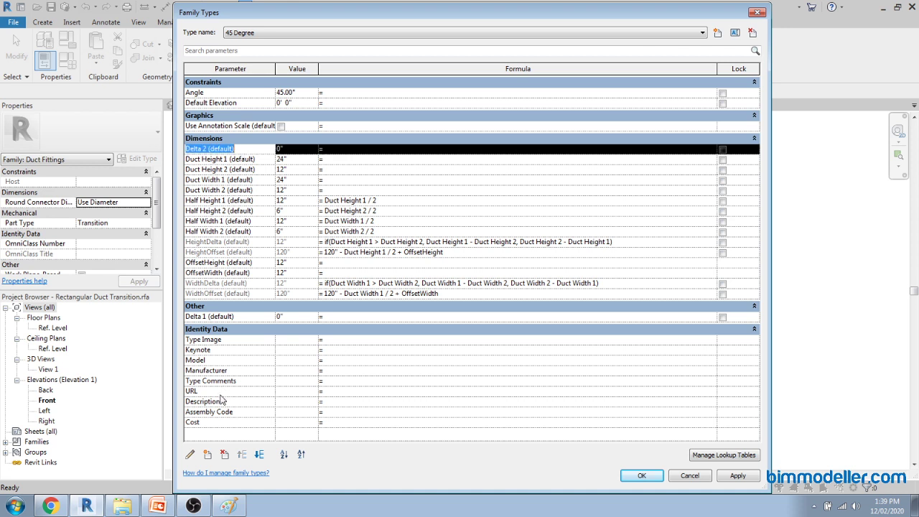
{"action": "left_click", "coordinate": [190, 454]}
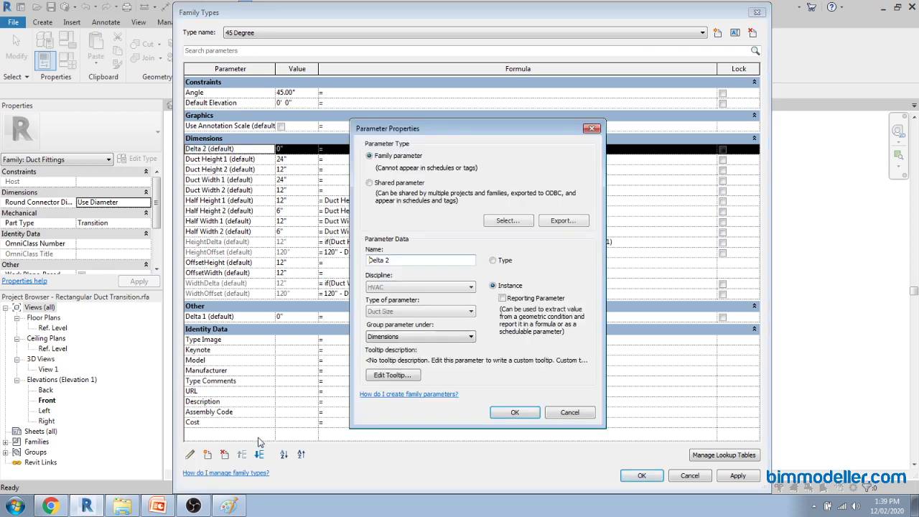
{"action": "left_click", "coordinate": [402, 340]}
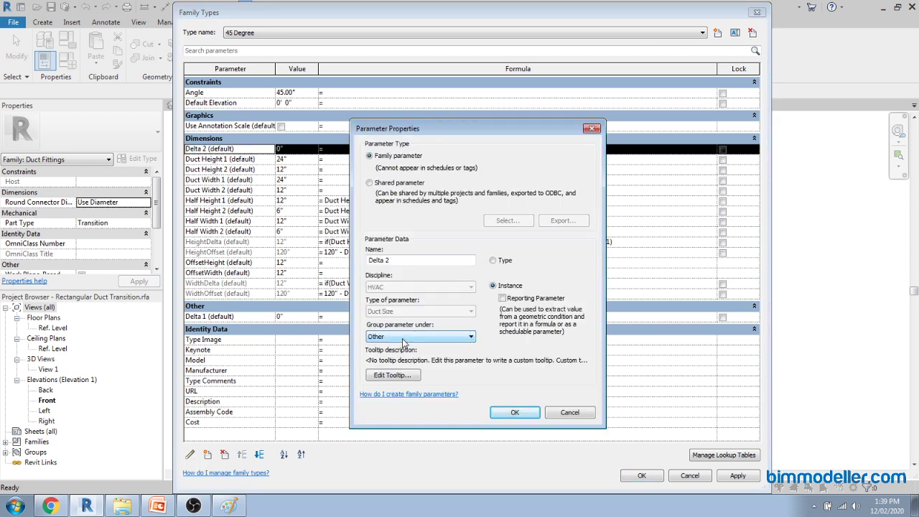
{"action": "left_click", "coordinate": [511, 411]}
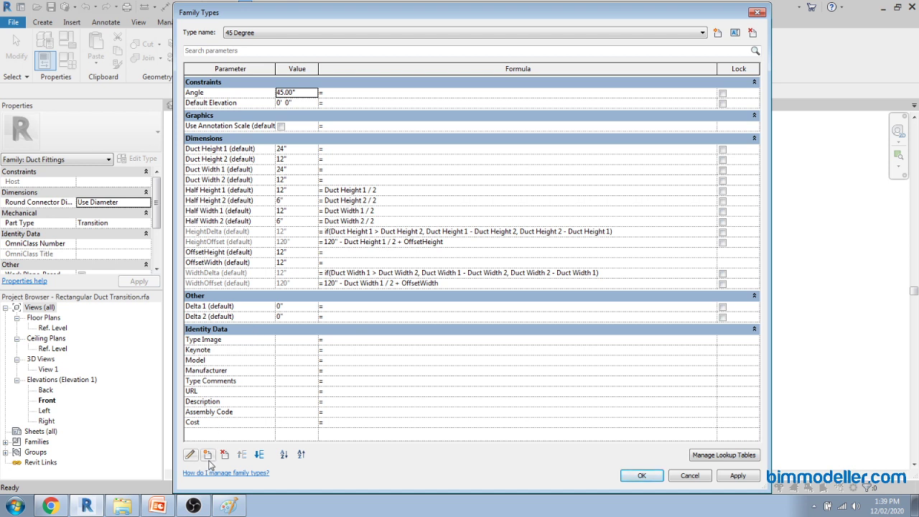
Step: Add an instance family parameter named Num1 with Common discipline and Number type, grouped under Other
{"action": "key", "text": "alt+Tab"}
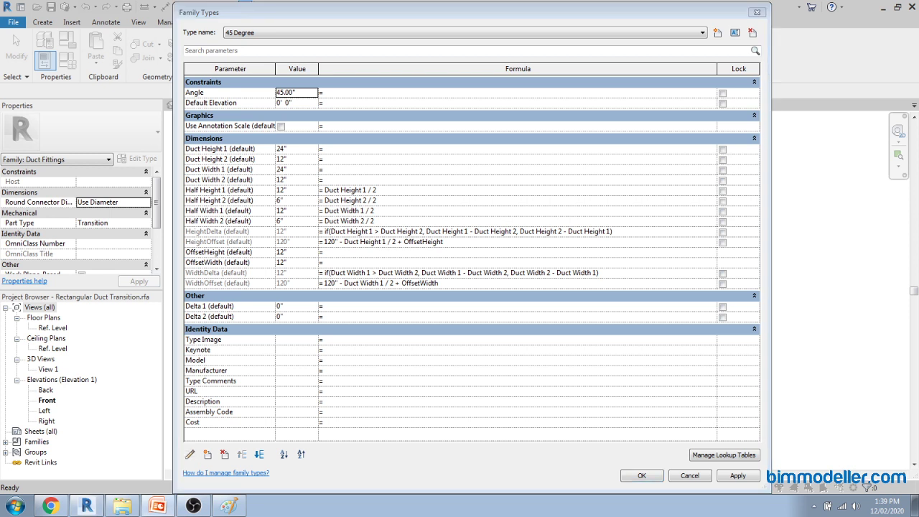
{"action": "left_click", "coordinate": [207, 454]}
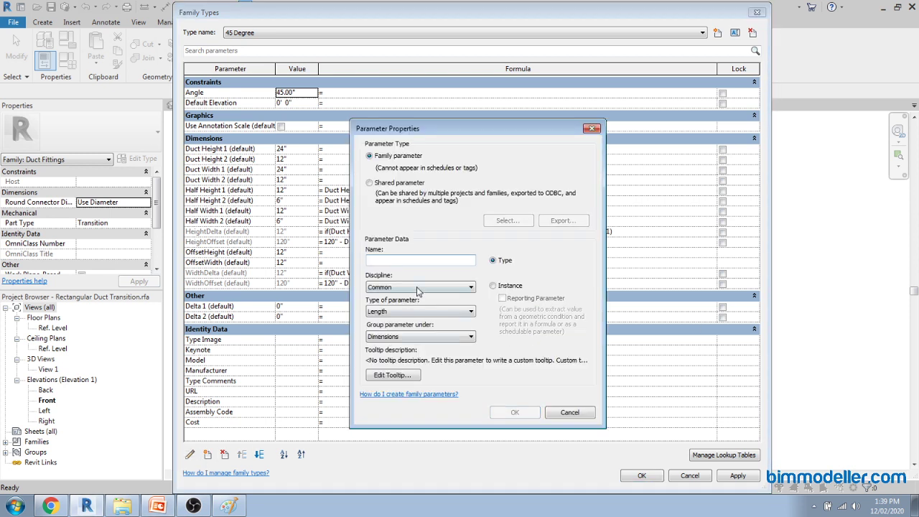
{"action": "type", "text": "Num1"}
{"action": "key", "text": "Tab"}
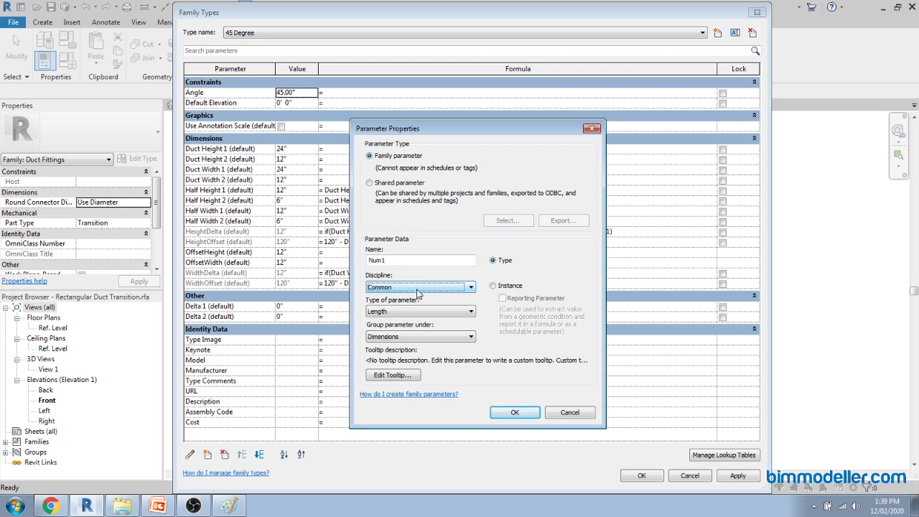
{"action": "key", "text": "Tab"}
{"action": "key", "text": "n"}
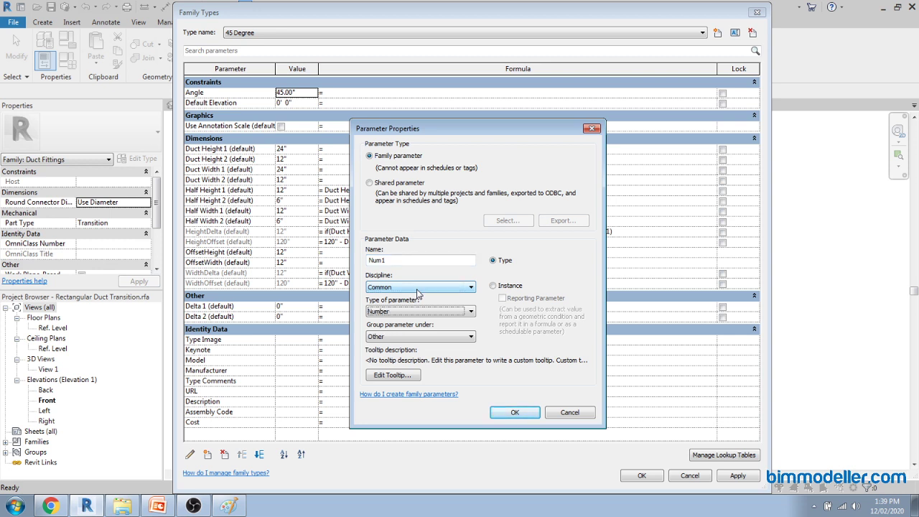
{"action": "key", "text": "Tab"}
{"action": "left_click", "coordinate": [502, 287]}
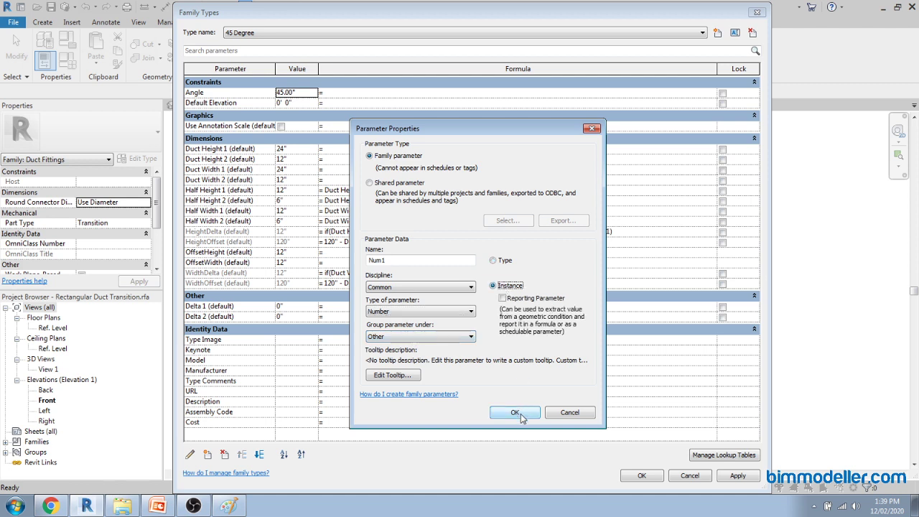
{"action": "left_click", "coordinate": [515, 413]}
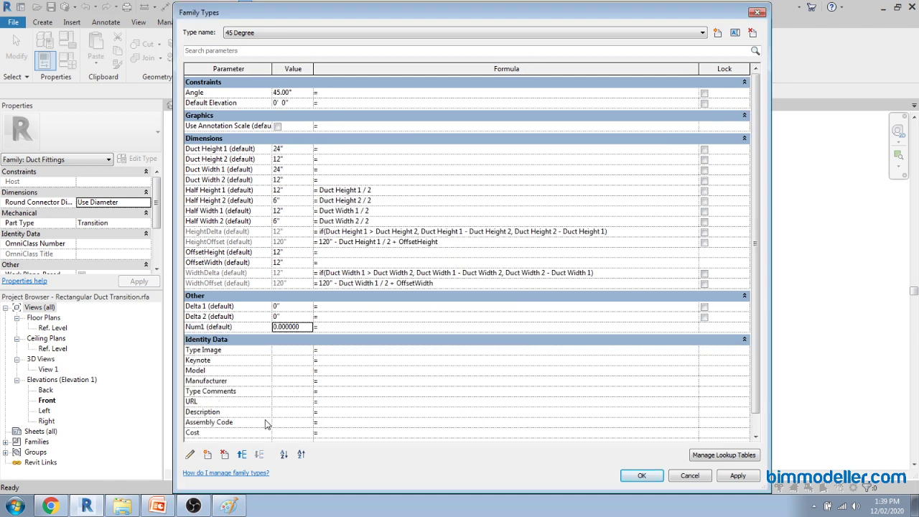
Step: Add an instance family parameter named Num2 with Common discipline and Number type, grouped under Other
{"action": "left_click", "coordinate": [208, 454]}
{"action": "type", "text": "Num1"}
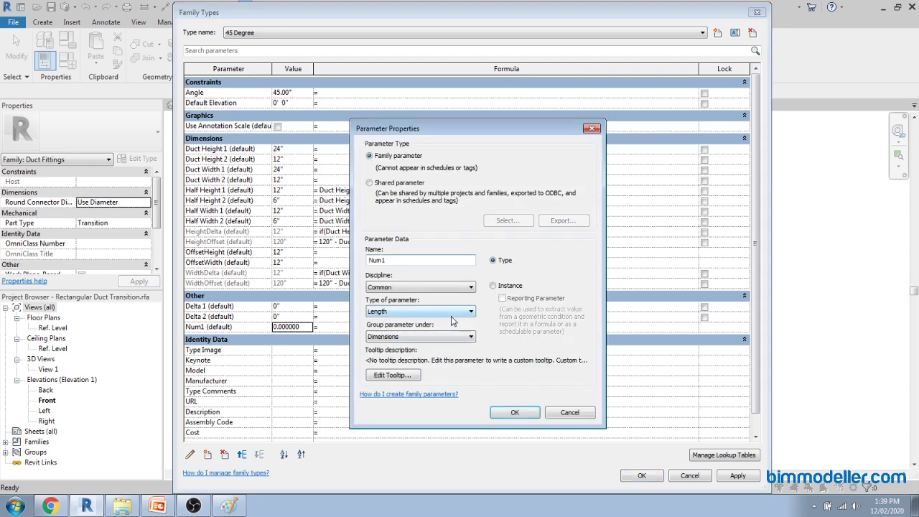
{"action": "key", "text": "BackSpace"}
{"action": "type", "text": "2"}
{"action": "left_click_drag", "start_coordinate": [396, 260], "coordinate": [315, 271]}
{"action": "key", "text": "ctrl+c"}
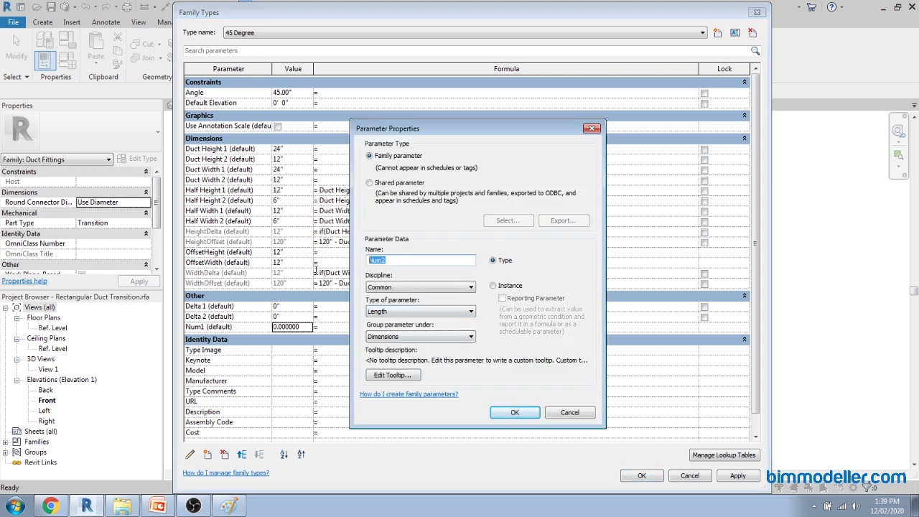
{"action": "left_click", "coordinate": [422, 311]}
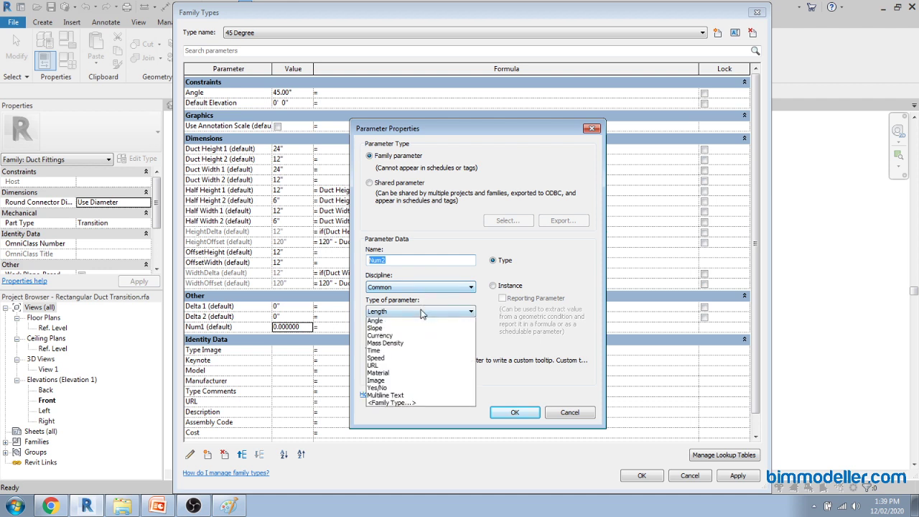
{"action": "scroll", "coordinate": [422, 323], "scroll_direction": "up", "scroll_amount": 2}
{"action": "left_click", "coordinate": [428, 336]}
{"action": "left_click", "coordinate": [510, 287]}
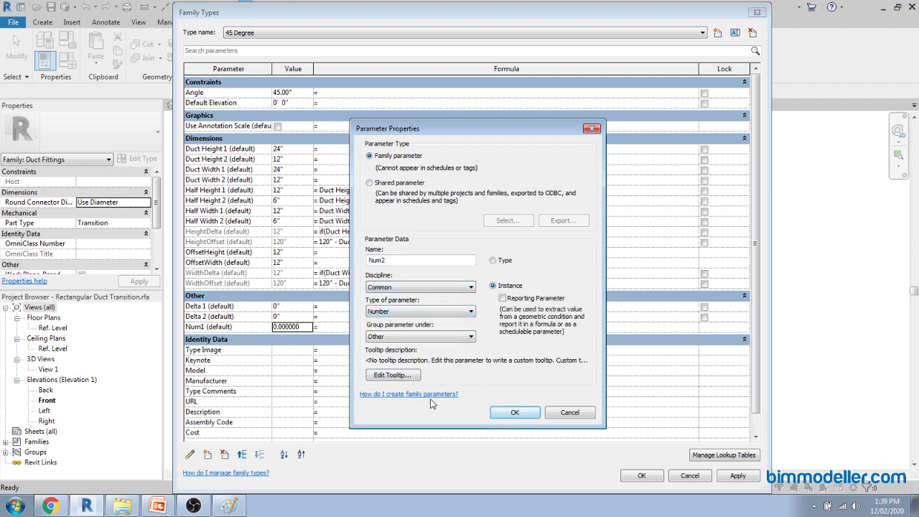
{"action": "left_click", "coordinate": [515, 413]}
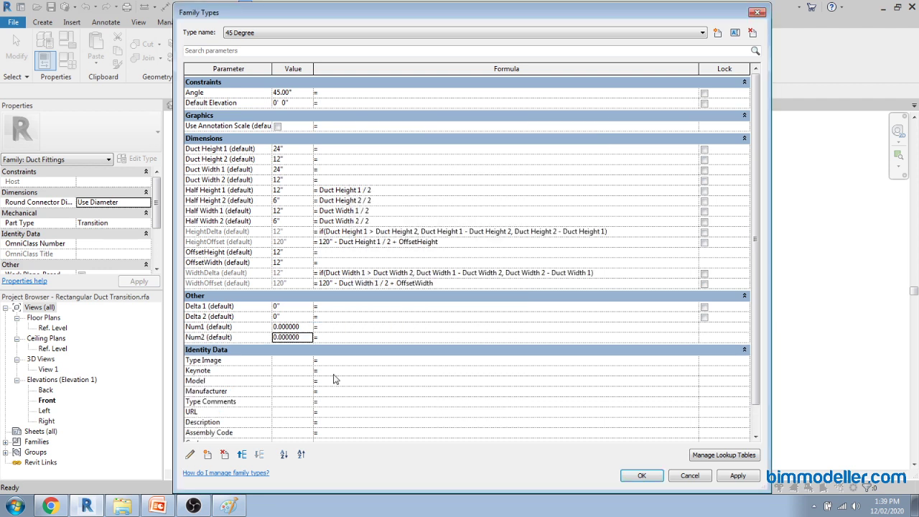
Step: Add an instance family parameter named Num3 with Common discipline and Number type, grouped under Other
{"action": "left_click", "coordinate": [207, 454]}
{"action": "type", "text": "Num"}
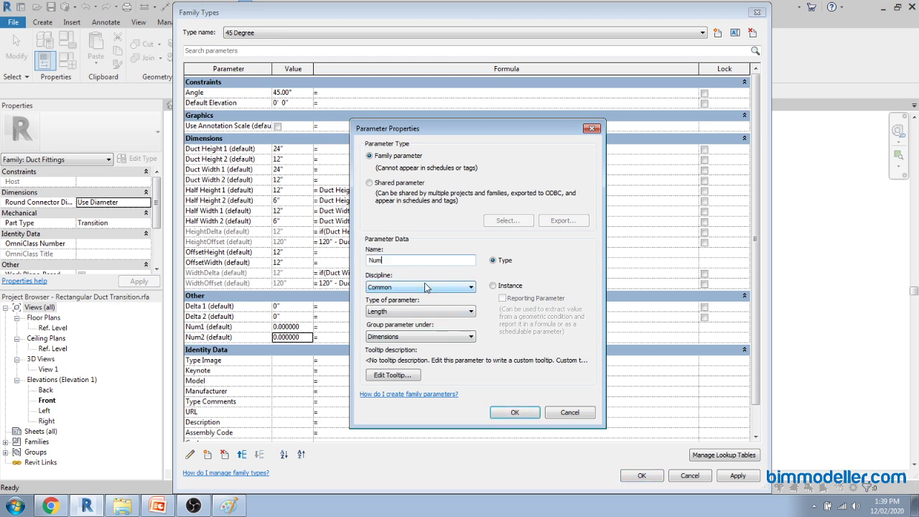
{"action": "type", "text": "3"}
{"action": "key", "text": "Tab"}
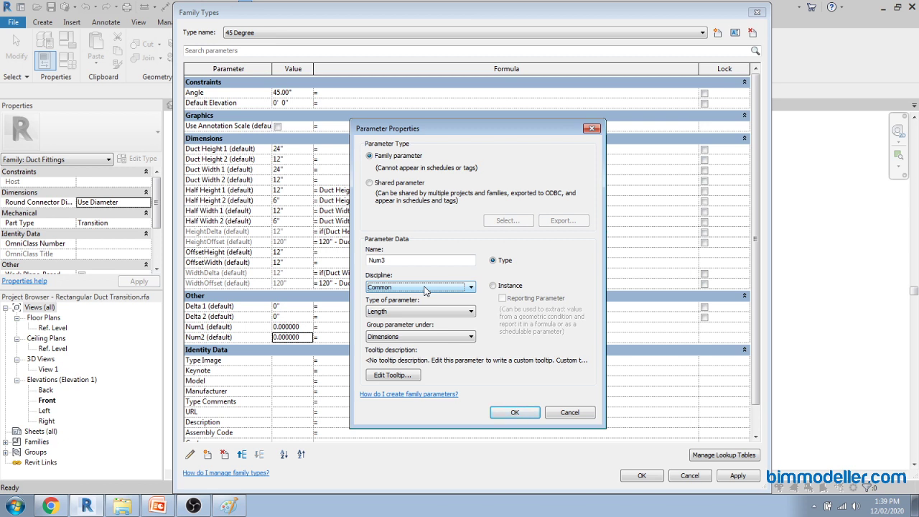
{"action": "scroll", "coordinate": [426, 290], "scroll_direction": "down", "scroll_amount": 2}
{"action": "scroll", "coordinate": [426, 291], "scroll_direction": "up", "scroll_amount": 2}
{"action": "left_click", "coordinate": [431, 312]}
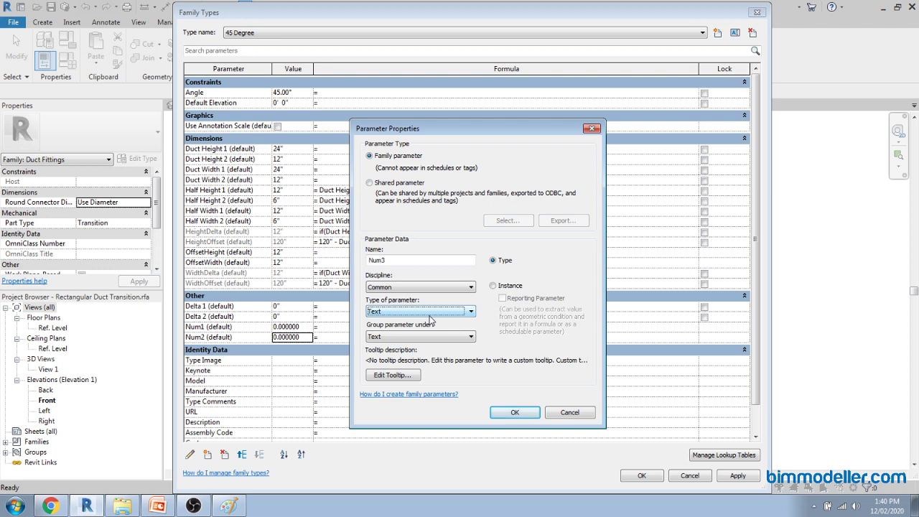
{"action": "scroll", "coordinate": [431, 316], "scroll_direction": "down", "scroll_amount": 2}
{"action": "left_click", "coordinate": [493, 286]}
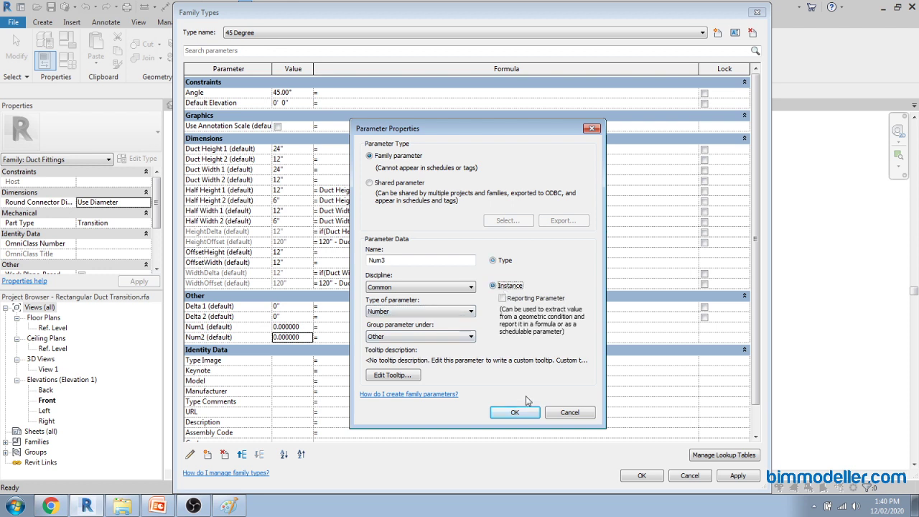
{"action": "left_click", "coordinate": [514, 412]}
Step: Add an instance family parameter named Num4 with Common discipline and Number type, grouped under Other
{"action": "left_click", "coordinate": [206, 454]}
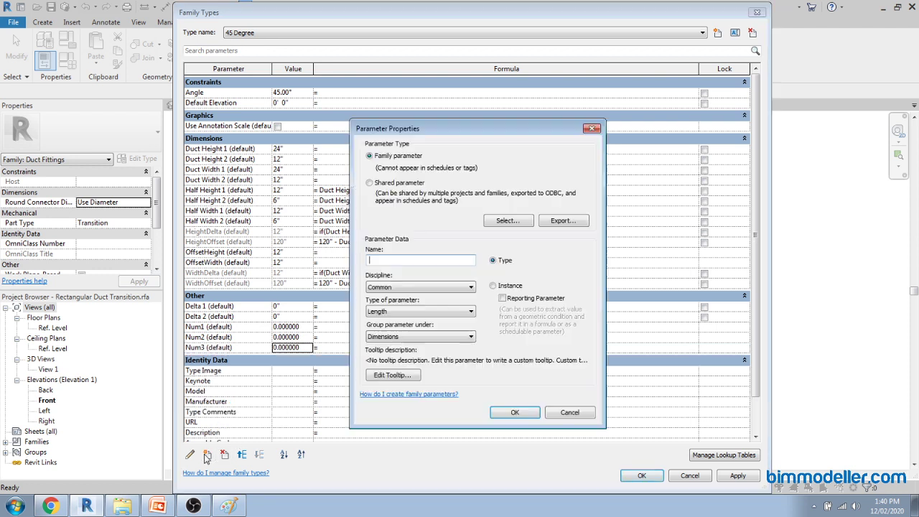
{"action": "type", "text": "Num4"}
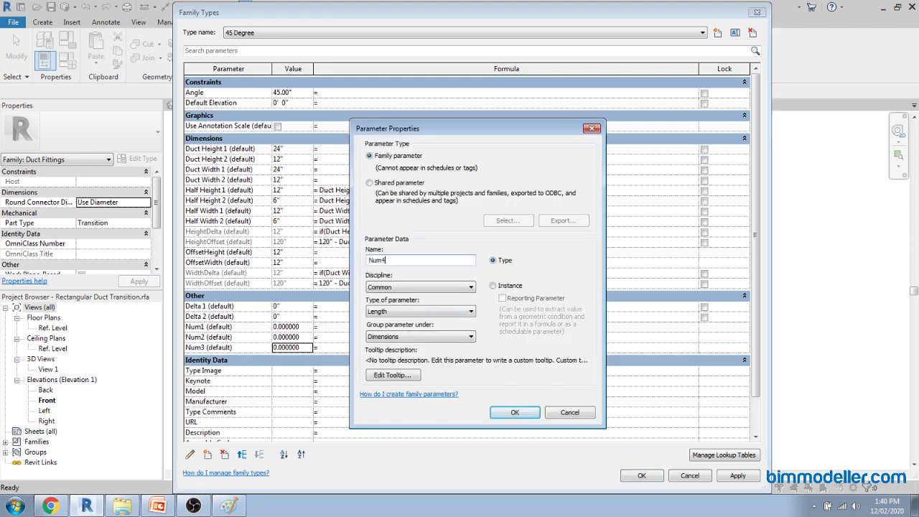
{"action": "left_click", "coordinate": [422, 310]}
{"action": "scroll", "coordinate": [422, 311], "scroll_direction": "up", "scroll_amount": 1}
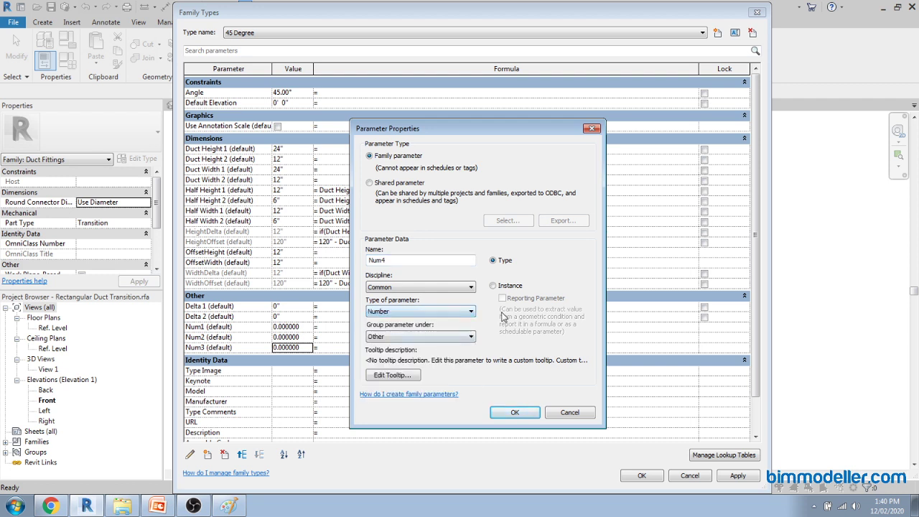
{"action": "left_click", "coordinate": [501, 286]}
{"action": "left_click", "coordinate": [515, 412]}
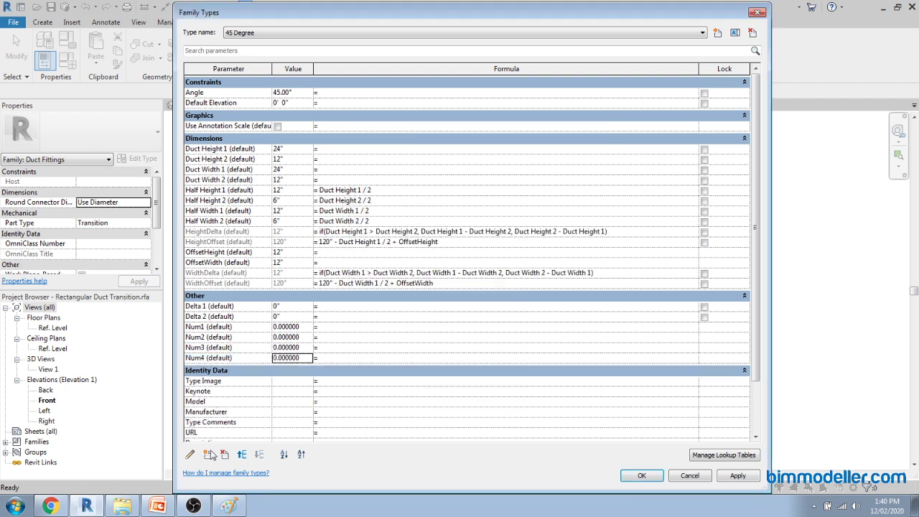
Step: Add an instance family parameter named Num5 with Common discipline and Number type, grouped under Other
{"action": "left_click", "coordinate": [207, 454]}
{"action": "key", "text": "BackSpace"}
{"action": "type", "text": "5"}
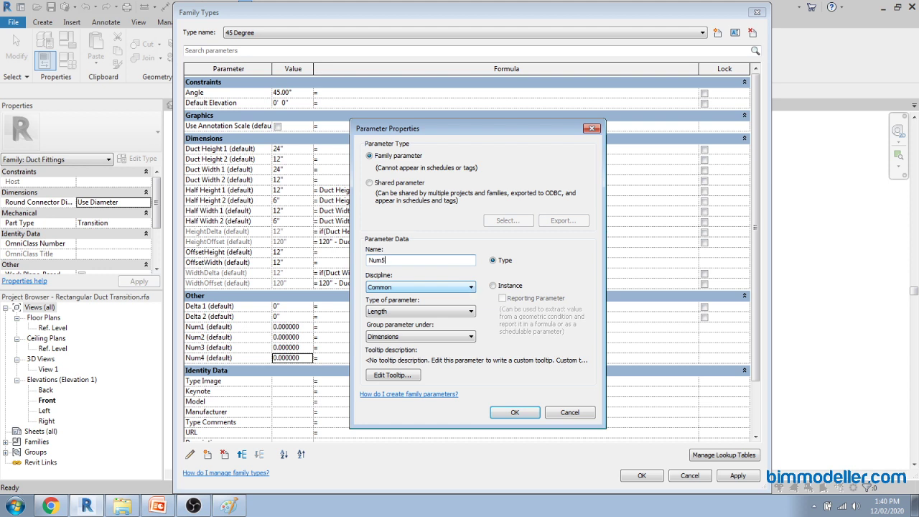
{"action": "double_click", "coordinate": [444, 311]}
{"action": "scroll", "coordinate": [444, 311], "scroll_direction": "up", "scroll_amount": 1}
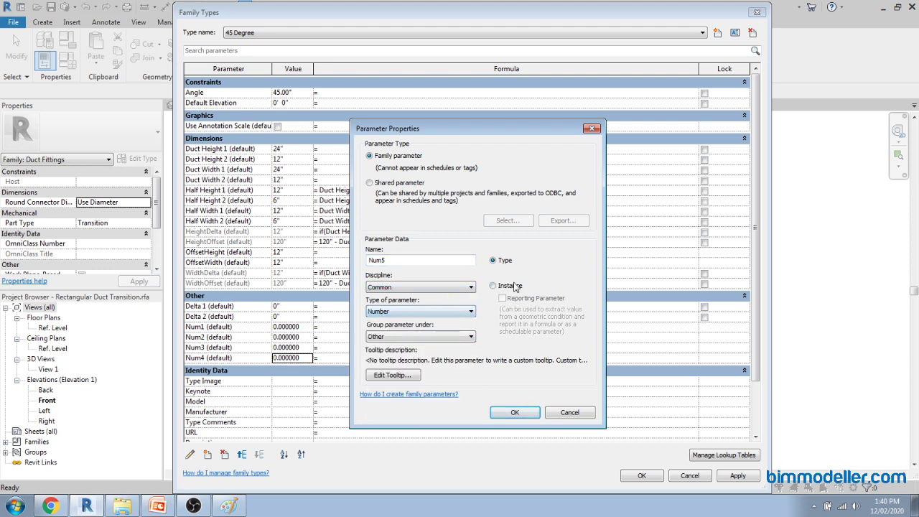
{"action": "left_click", "coordinate": [513, 285]}
{"action": "left_click", "coordinate": [504, 414]}
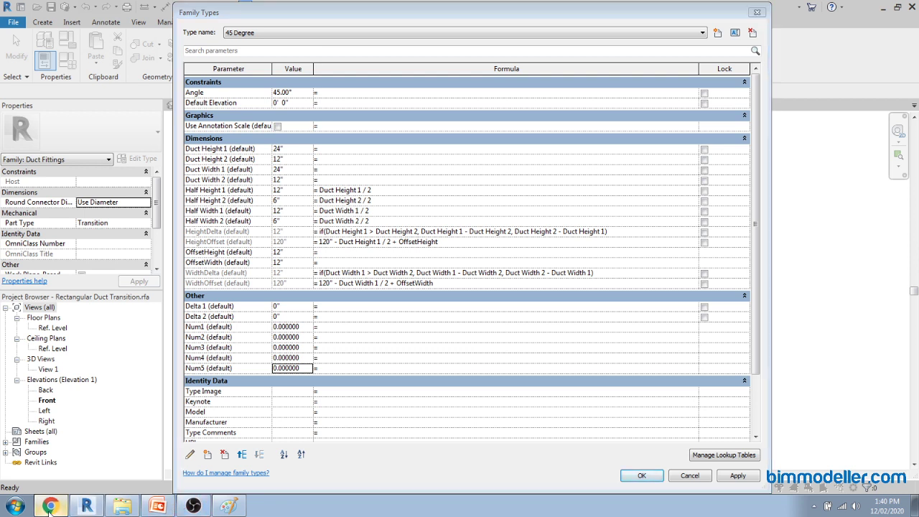
Step: Add an instance family parameter named Num6 with Common discipline and Number type, grouped under Other
{"action": "left_click", "coordinate": [207, 454]}
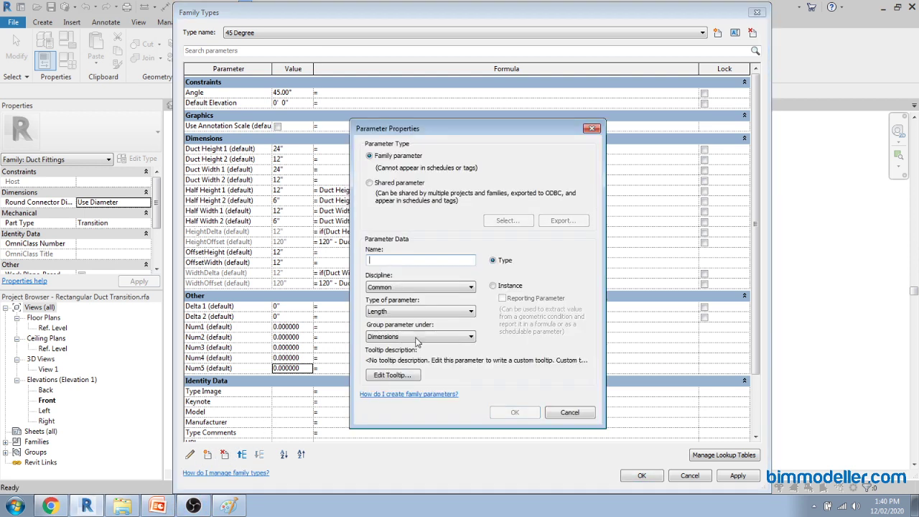
{"action": "type", "text": "Num"}
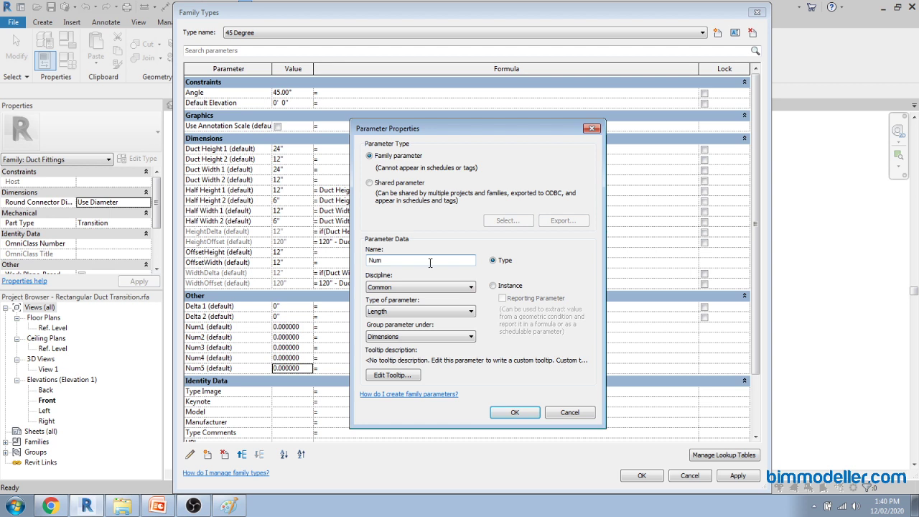
{"action": "type", "text": "6"}
{"action": "left_click", "coordinate": [431, 287]}
{"action": "left_click", "coordinate": [431, 287]}
{"action": "left_click", "coordinate": [422, 311]}
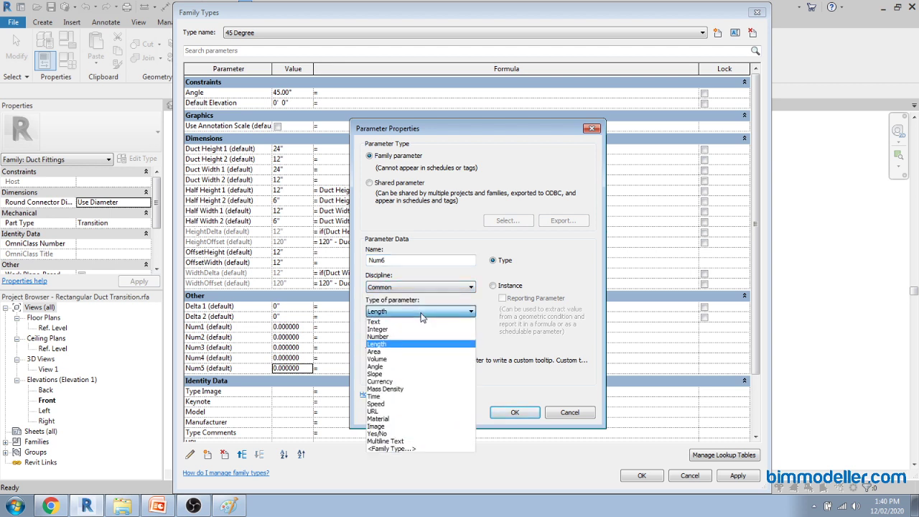
{"action": "left_click", "coordinate": [421, 336]}
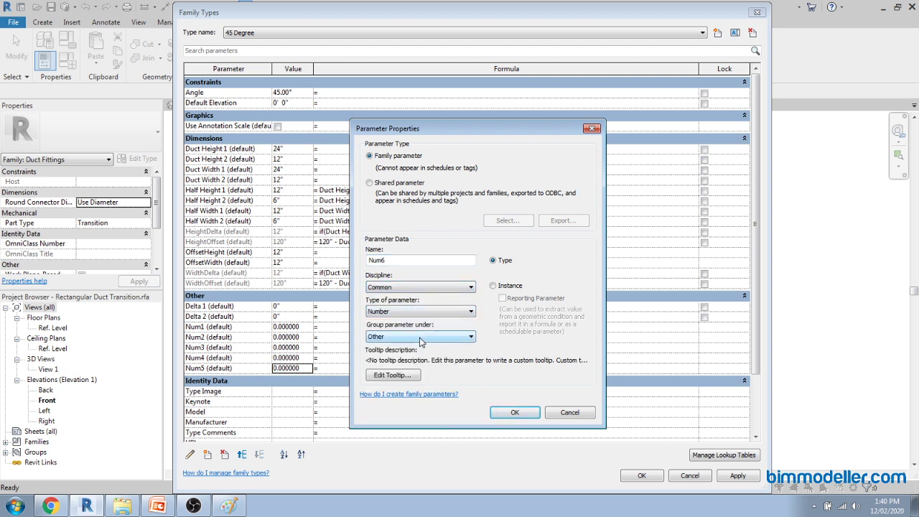
{"action": "left_click", "coordinate": [422, 342]}
{"action": "left_click", "coordinate": [422, 342]}
{"action": "left_click", "coordinate": [511, 286]}
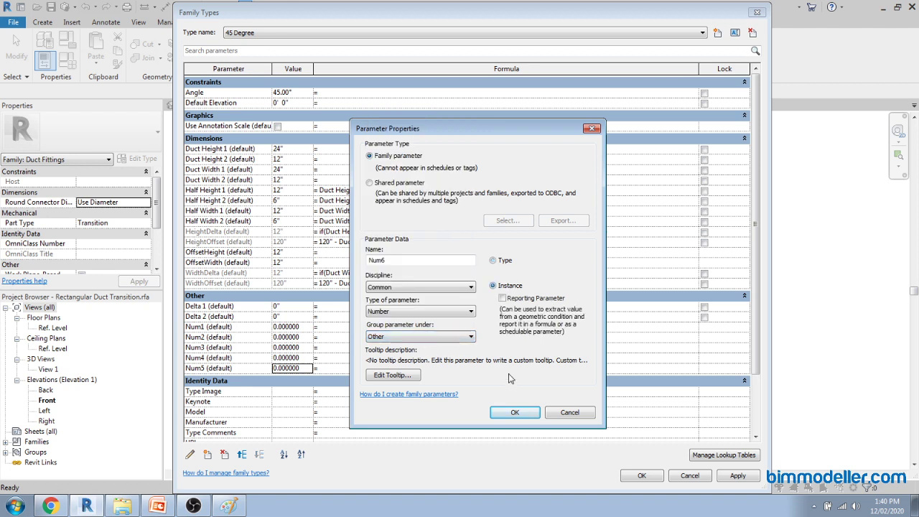
{"action": "left_click", "coordinate": [514, 413]}
Step: Add an instance family parameter named Num7 with Common discipline and Number type, grouped under Other
{"action": "left_click", "coordinate": [208, 456]}
{"action": "key", "text": "ctrl+v"}
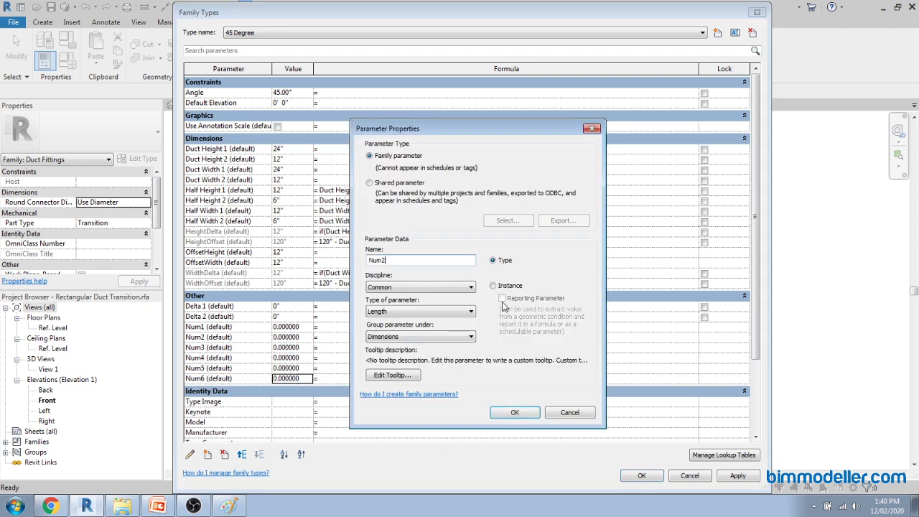
{"action": "key", "text": "BackSpace"}
{"action": "type", "text": "7"}
{"action": "left_click", "coordinate": [433, 313]}
{"action": "left_click", "coordinate": [433, 313]}
{"action": "scroll", "coordinate": [433, 313], "scroll_direction": "up", "scroll_amount": 1}
{"action": "left_click", "coordinate": [438, 340]}
{"action": "left_click", "coordinate": [438, 339]}
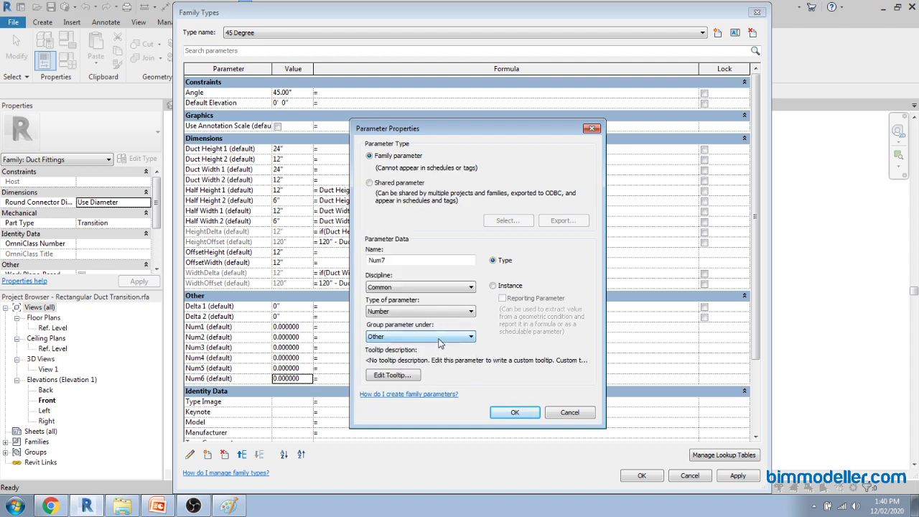
{"action": "scroll", "coordinate": [439, 344], "scroll_direction": "up", "scroll_amount": 3}
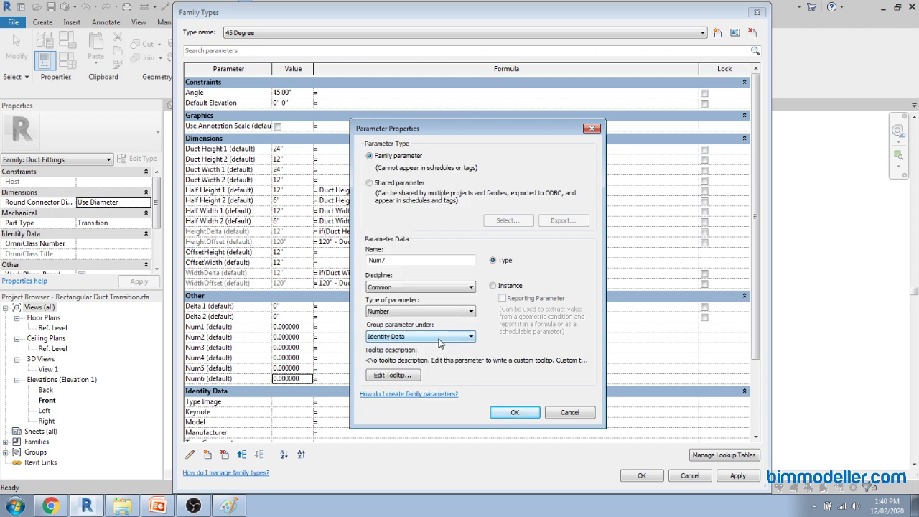
{"action": "left_click", "coordinate": [439, 340]}
{"action": "left_click", "coordinate": [439, 339]}
{"action": "scroll", "coordinate": [439, 340], "scroll_direction": "down", "scroll_amount": 3}
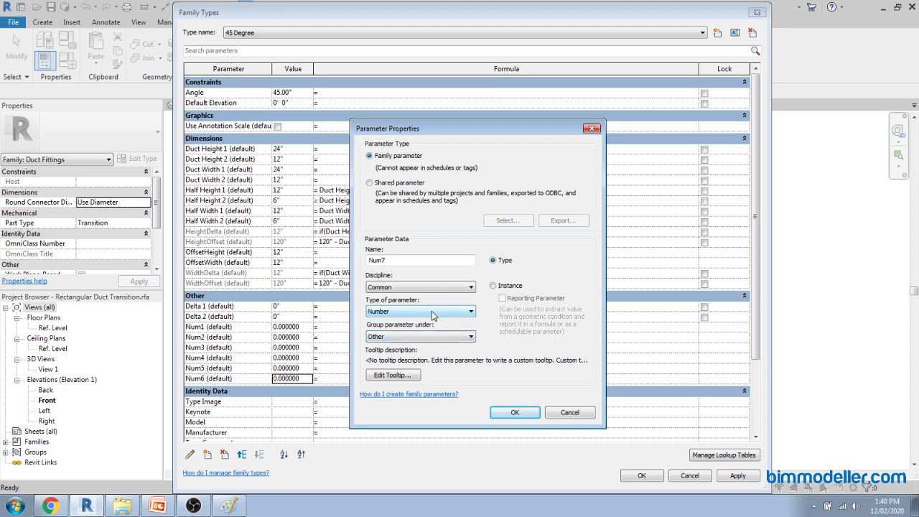
{"action": "left_click", "coordinate": [514, 412]}
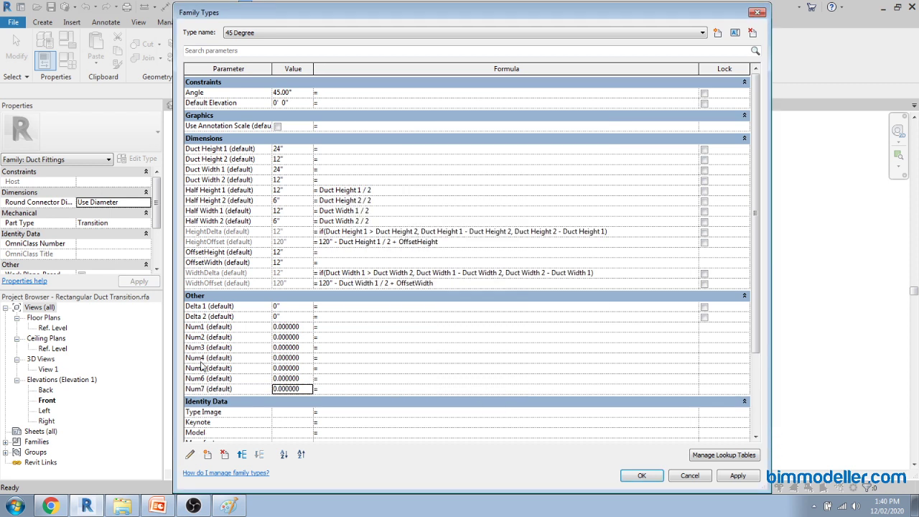
Step: Add an instance family parameter named Num8 with Common discipline and Number type, grouped under Other
{"action": "left_click", "coordinate": [208, 454]}
{"action": "type", "text": "Num2f"}
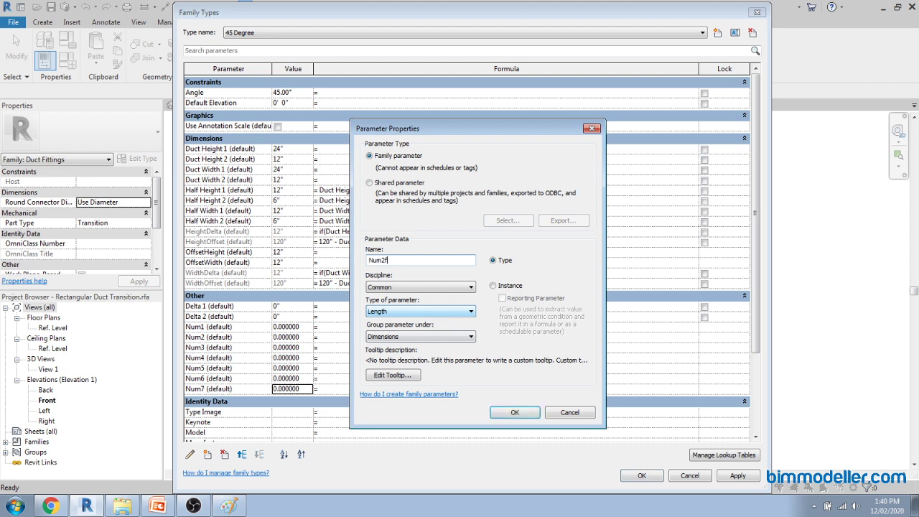
{"action": "key", "text": "BackSpace"}
{"action": "key", "text": "BackSpace"}
{"action": "type", "text": "8"}
{"action": "key", "text": "Tab"}
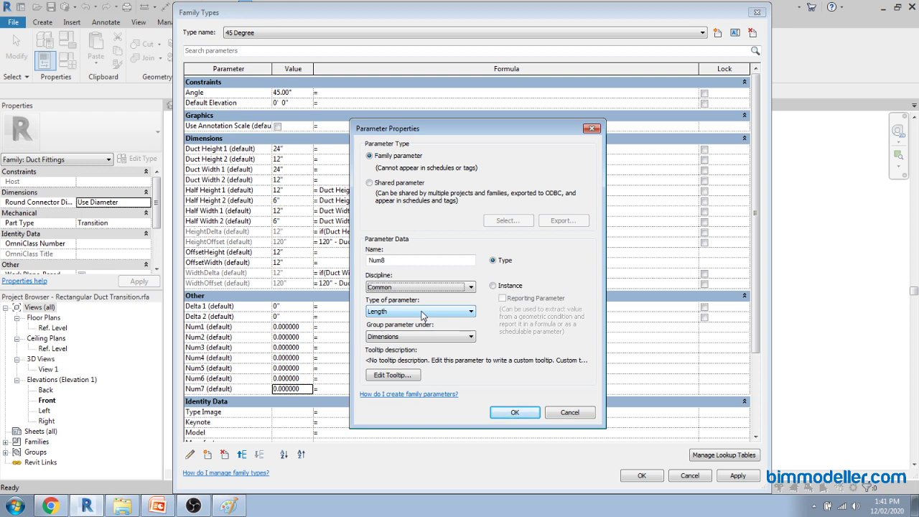
{"action": "key", "text": "Tab"}
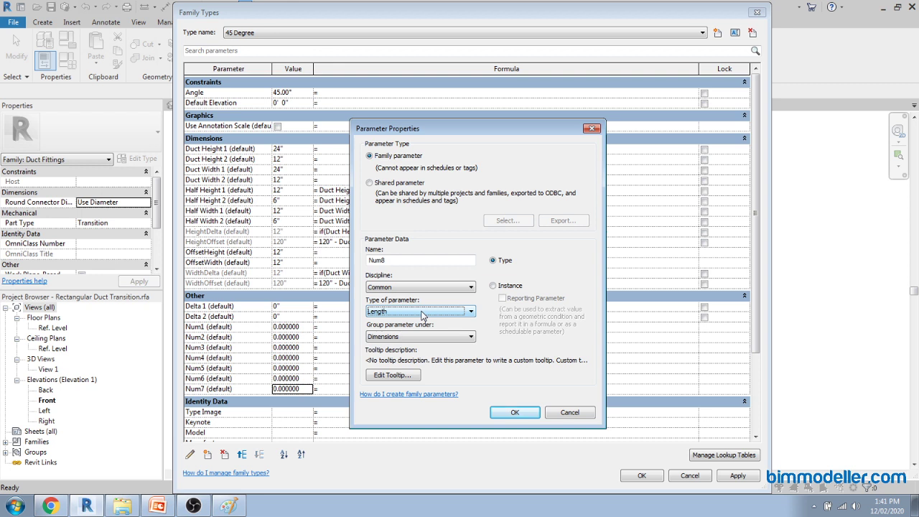
{"action": "scroll", "coordinate": [422, 316], "scroll_direction": "up", "scroll_amount": 1}
{"action": "left_click", "coordinate": [513, 286]}
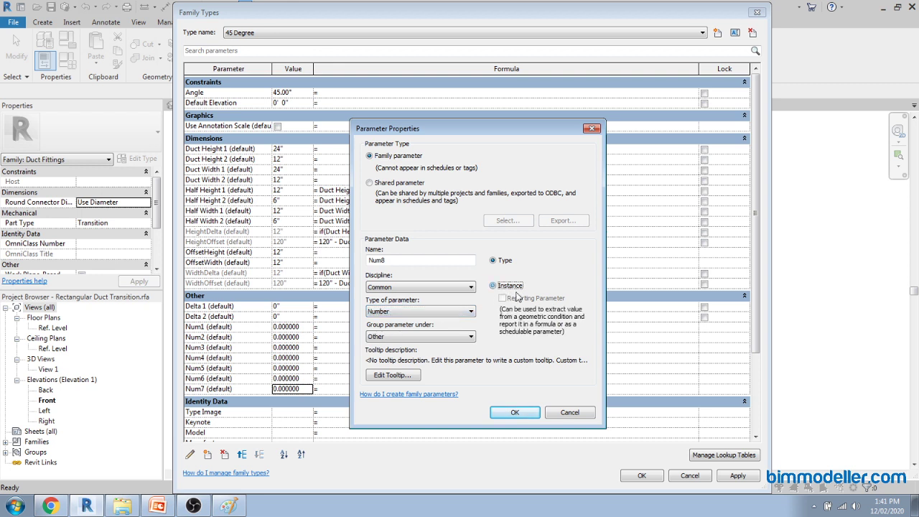
{"action": "left_click", "coordinate": [516, 413]}
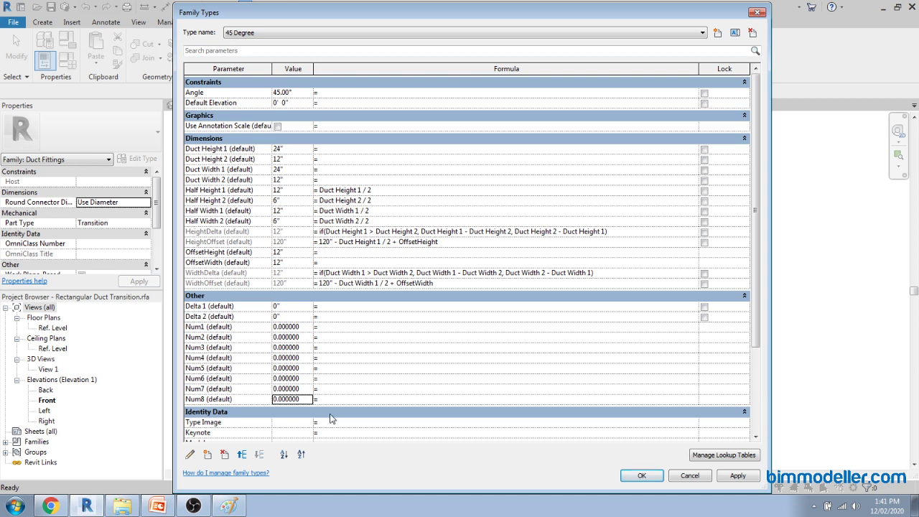
Step: Add an instance family parameter named Length 1 with HVAC discipline and Duct Size type, grouped under Other
{"action": "left_click", "coordinate": [208, 455]}
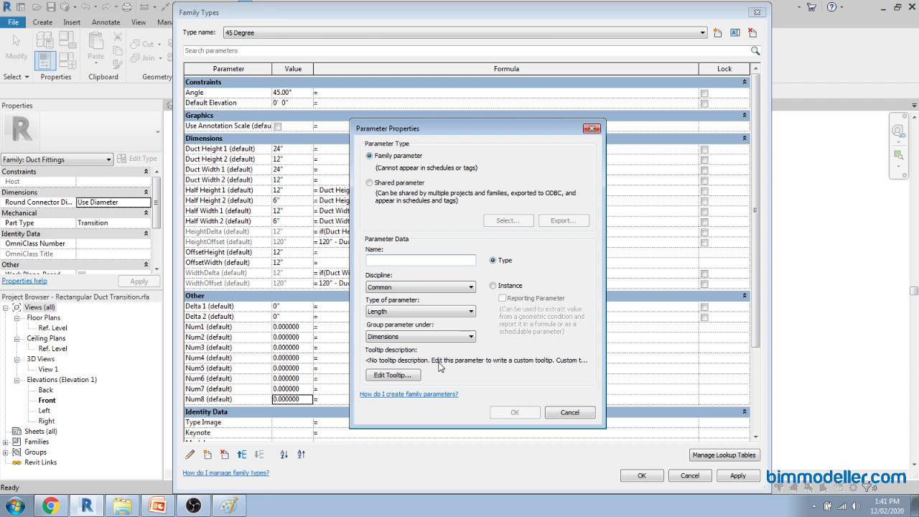
{"action": "type", "text": "Length"}
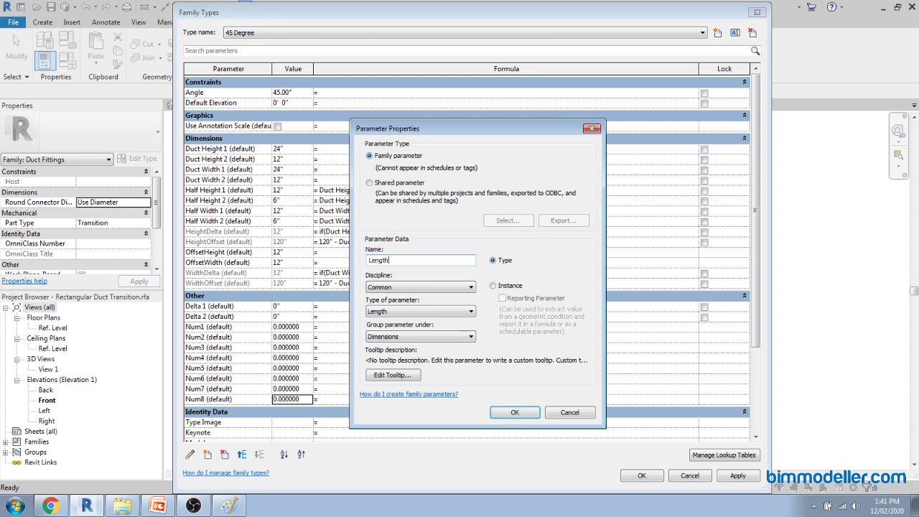
{"action": "type", "text": " 1"}
{"action": "key", "text": "Tab"}
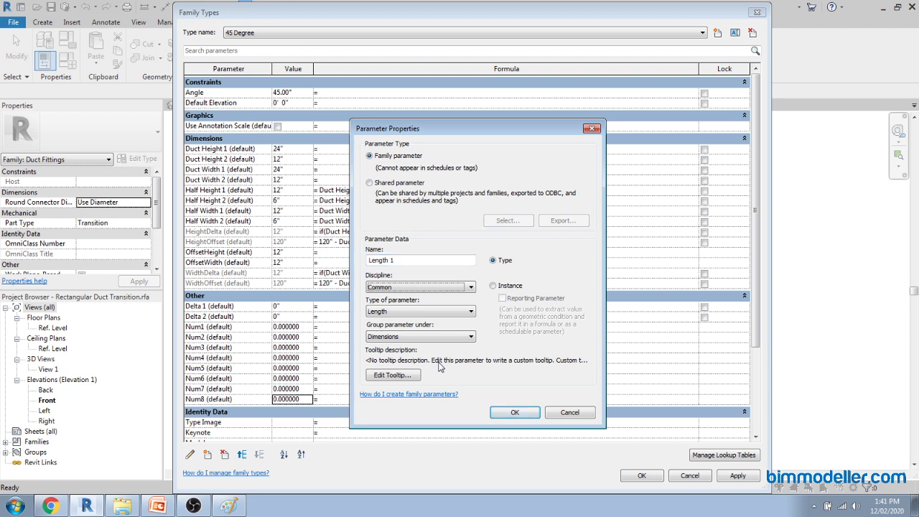
{"action": "key", "text": "Tab"}
{"action": "key", "text": "shift+Tab"}
{"action": "key", "text": "h"}
{"action": "key", "text": "Tab"}
{"action": "key", "text": "d"}
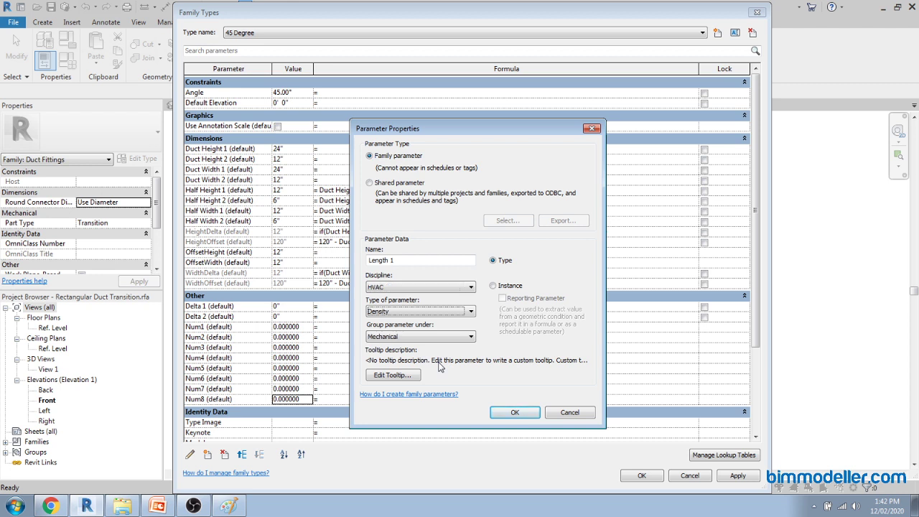
{"action": "key", "text": "d"}
{"action": "key", "text": "d"}
{"action": "key", "text": "d"}
{"action": "left_click", "coordinate": [517, 285]}
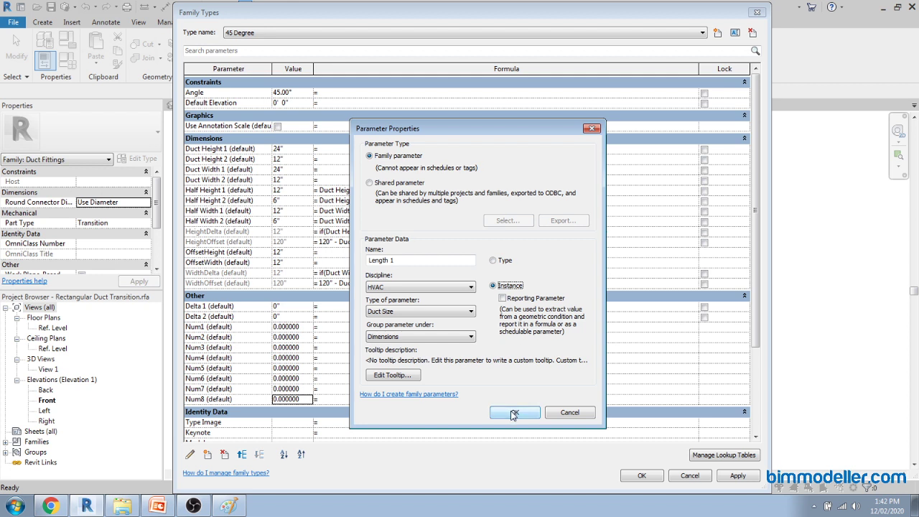
{"action": "double_click", "coordinate": [431, 338]}
{"action": "key", "text": "o"}
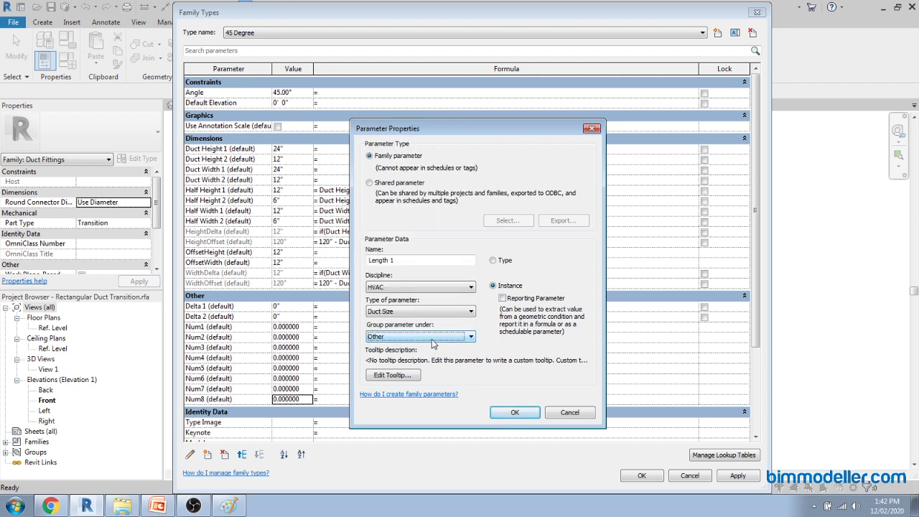
{"action": "left_click", "coordinate": [511, 412]}
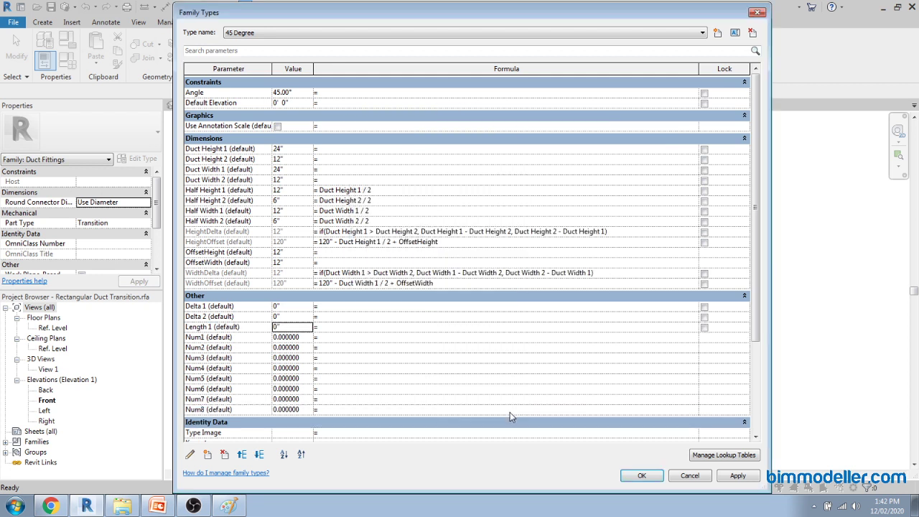
Step: Add an instance family parameter named Length 2 with HVAC discipline and Duct Size type, grouped under Other
{"action": "left_click", "coordinate": [206, 454]}
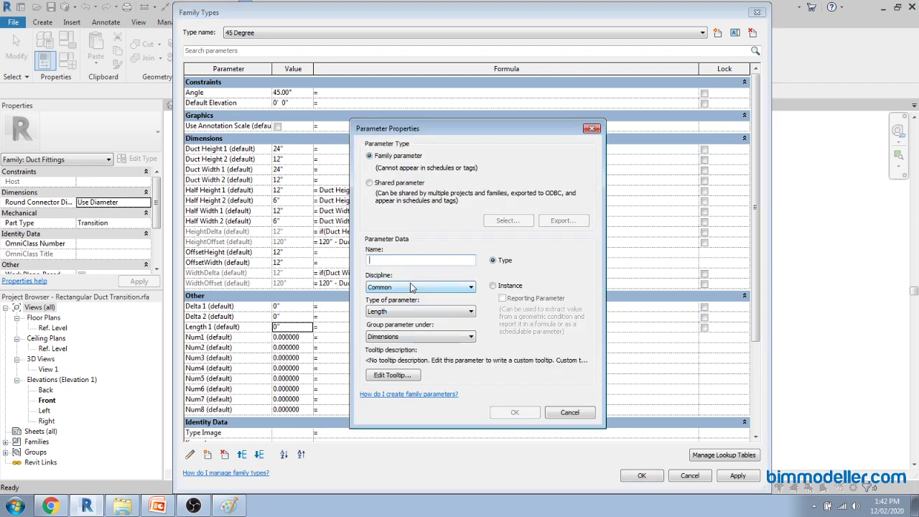
{"action": "type", "text": "Lengg"}
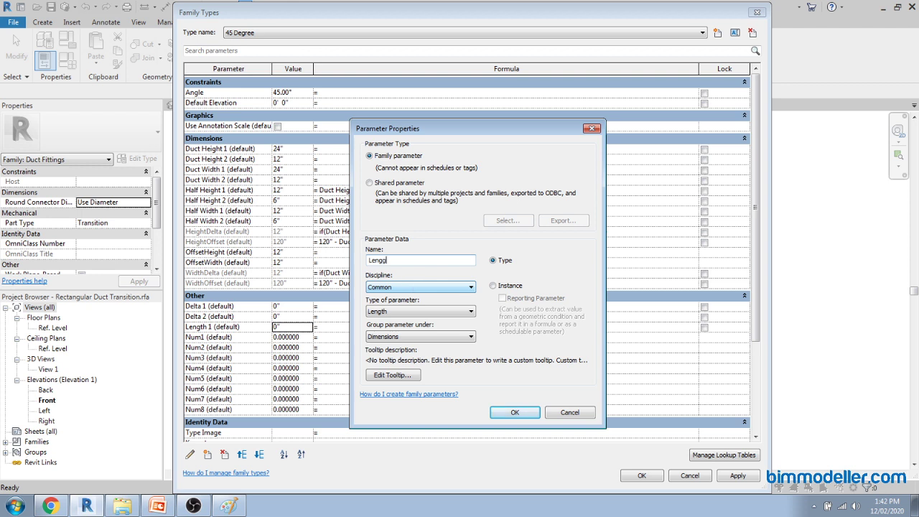
{"action": "key", "text": "BackSpace"}
{"action": "type", "text": "th 2"}
{"action": "left_click", "coordinate": [455, 290]}
{"action": "left_click", "coordinate": [454, 312]}
{"action": "key", "text": "d"}
{"action": "left_click", "coordinate": [449, 337]}
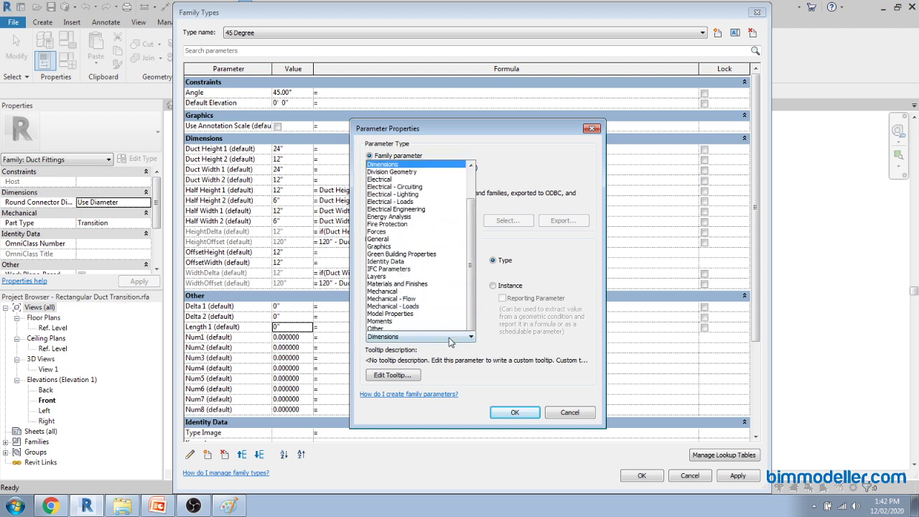
{"action": "left_click", "coordinate": [449, 337]}
{"action": "key", "text": "o"}
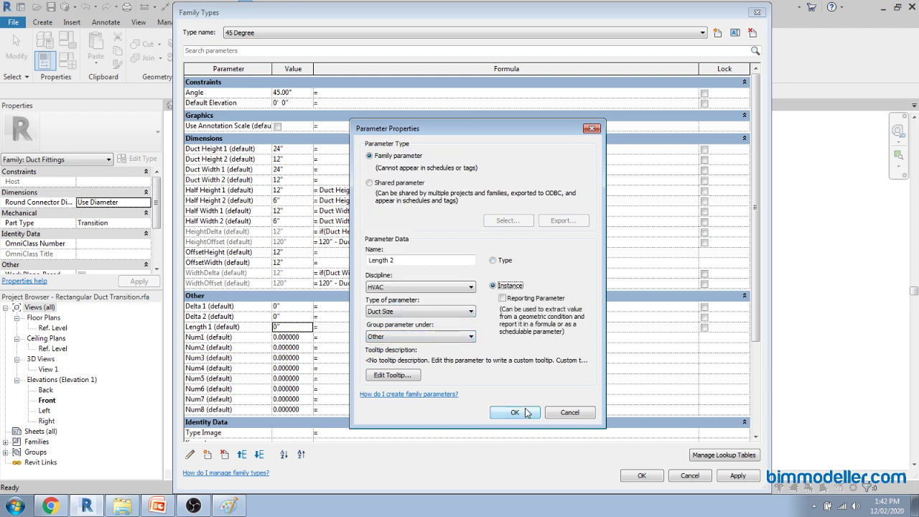
{"action": "left_click", "coordinate": [528, 412]}
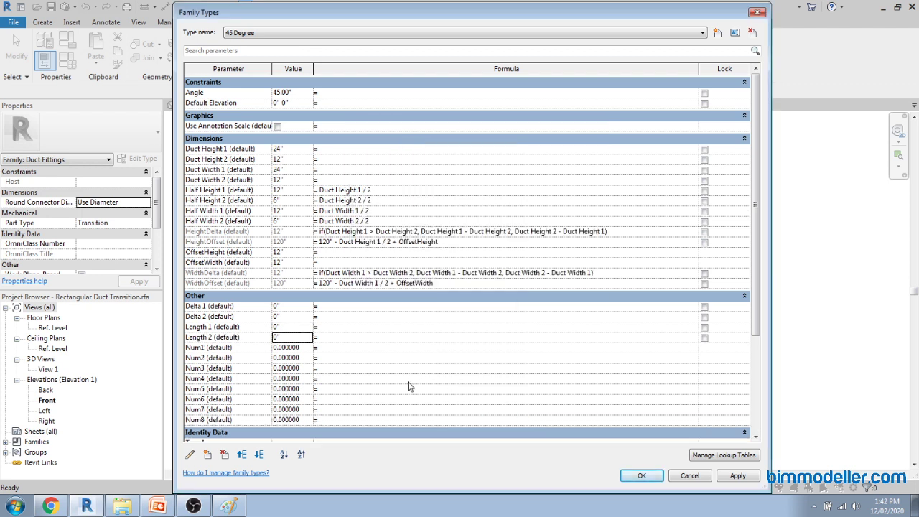
Step: Set the formulas Delta 1 = abs(OffsetWidth - Duct Width 1 / 2) and Delta 2 = abs(OffsetHeight - Duct Height 1 / 2)
{"action": "key", "text": "alt+Tab"}
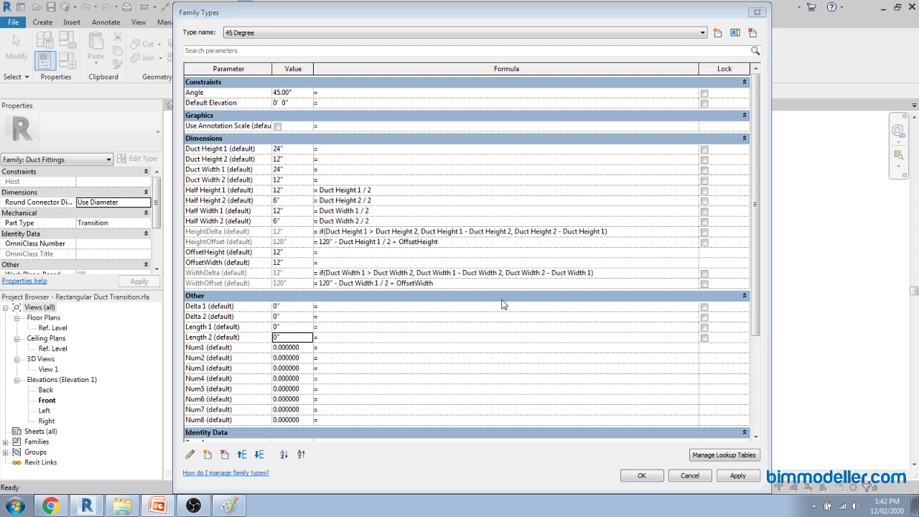
{"action": "left_click", "coordinate": [424, 308]}
{"action": "type", "text": "abs(OffsetWidth - Duct Width 1 / 2)"}
{"action": "key", "text": "Tab"}
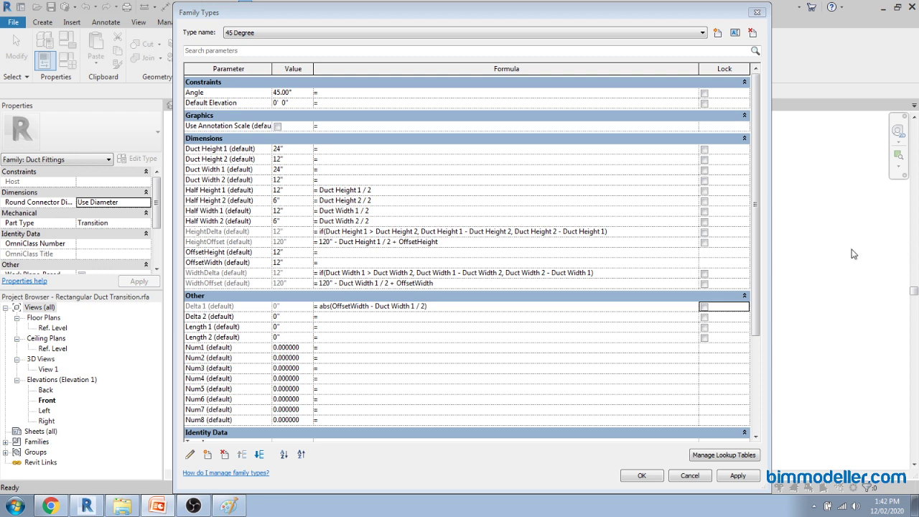
{"action": "left_click", "coordinate": [352, 316]}
{"action": "type", "text": "abs(OffsetHeight - Duct Height 1 / 2)"}
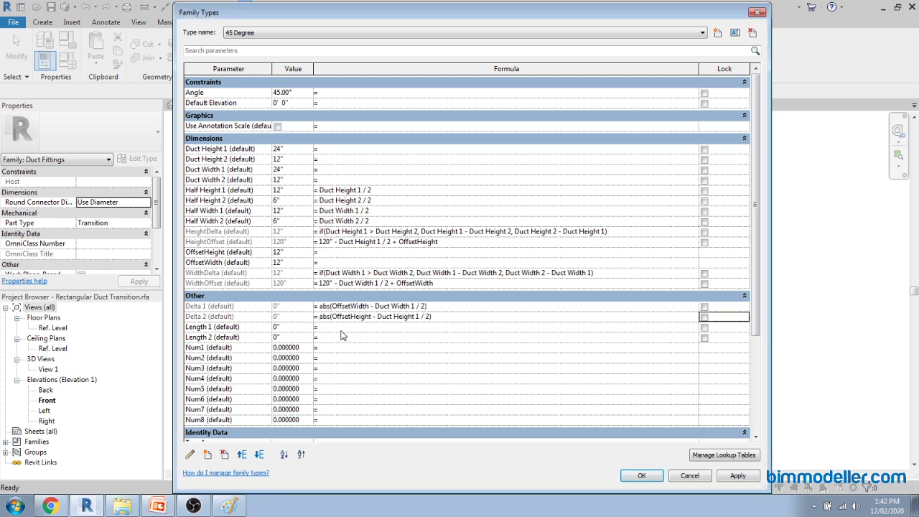
Step: Set the Length 1 formula to (sqrt(Num5 * Num6 + Num7) + Num8) * 0' 1"
{"action": "left_click", "coordinate": [347, 329]}
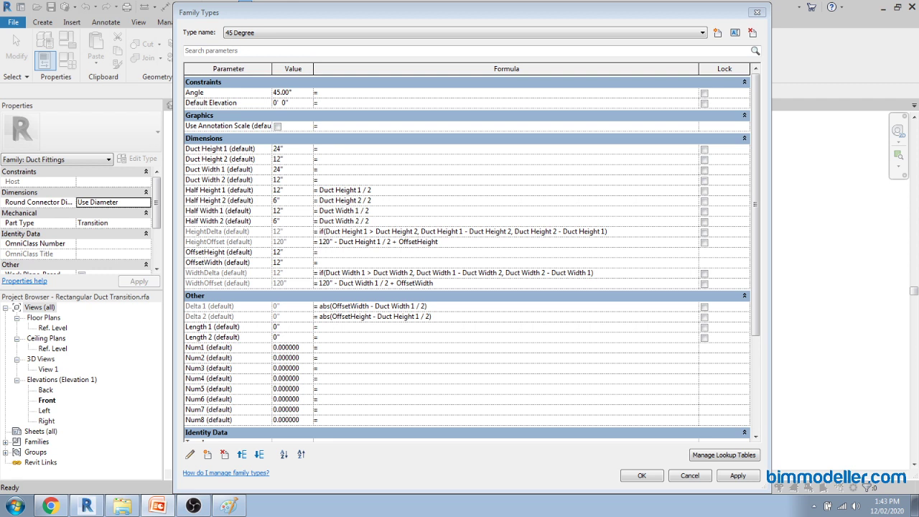
{"action": "left_click", "coordinate": [357, 327]}
{"action": "type", "text": "(sqrt(Num5 + Num6 + Num7) + Num8) * 0' 1\""}
{"action": "key", "text": "Tab"}
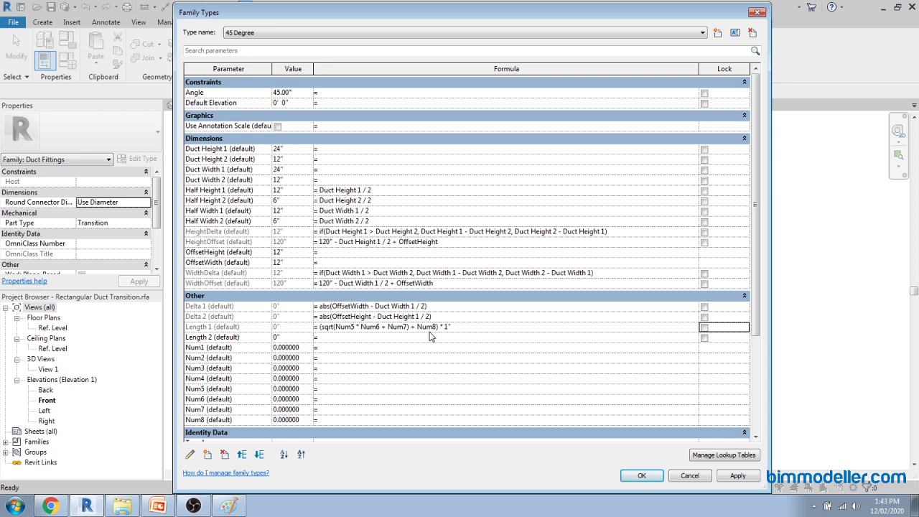
{"action": "left_click", "coordinate": [461, 329]}
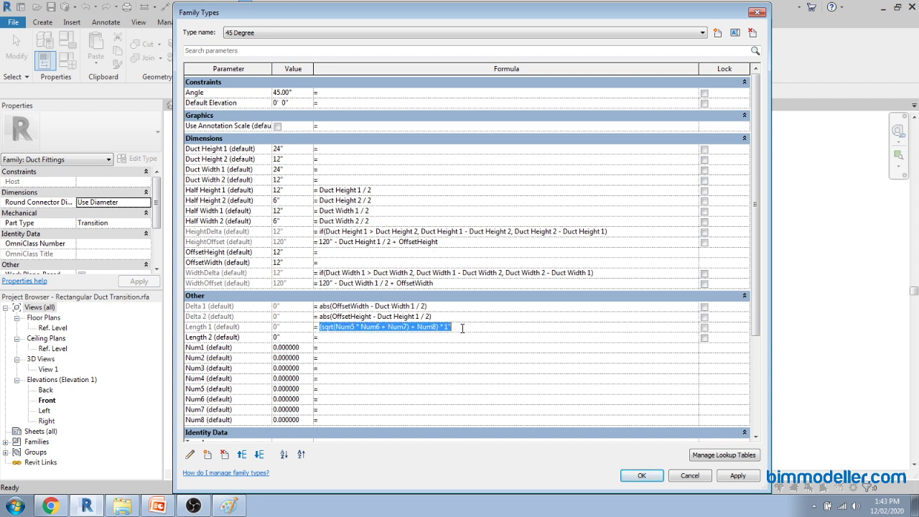
{"action": "double_click", "coordinate": [445, 327]}
{"action": "left_click_drag", "start_coordinate": [445, 331], "coordinate": [440, 330]}
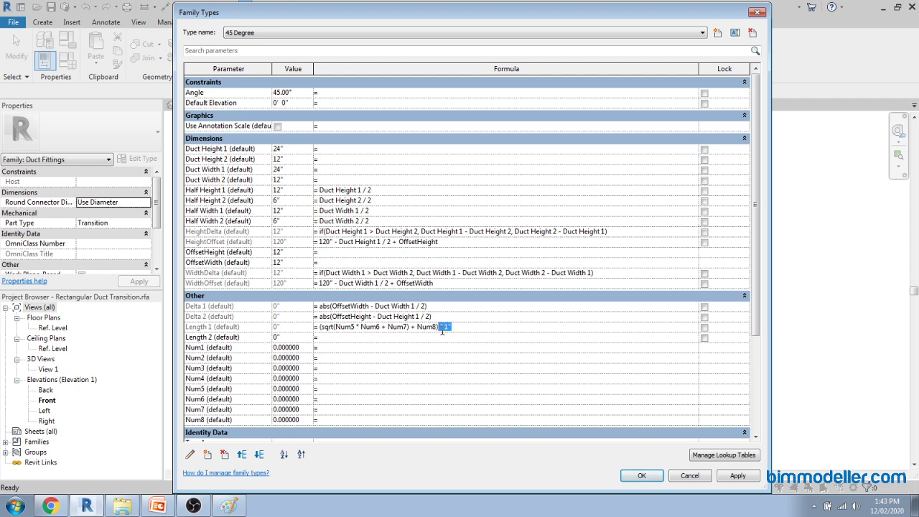
{"action": "left_click", "coordinate": [475, 326]}
Step: Set the Length 2 formula to (sqrt(Num1 * Num2 + Num3) + Num4) * 0' 1"
{"action": "key", "text": "alt+Tab"}
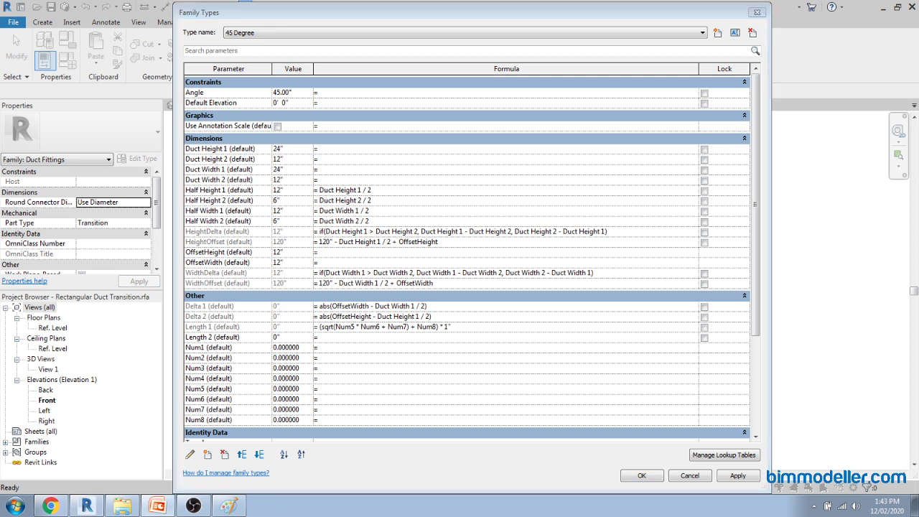
{"action": "left_click", "coordinate": [494, 336]}
{"action": "type", "text": "(sqrt(Num1 * Num2 + Num3) + Num4) * 0' 1\""}
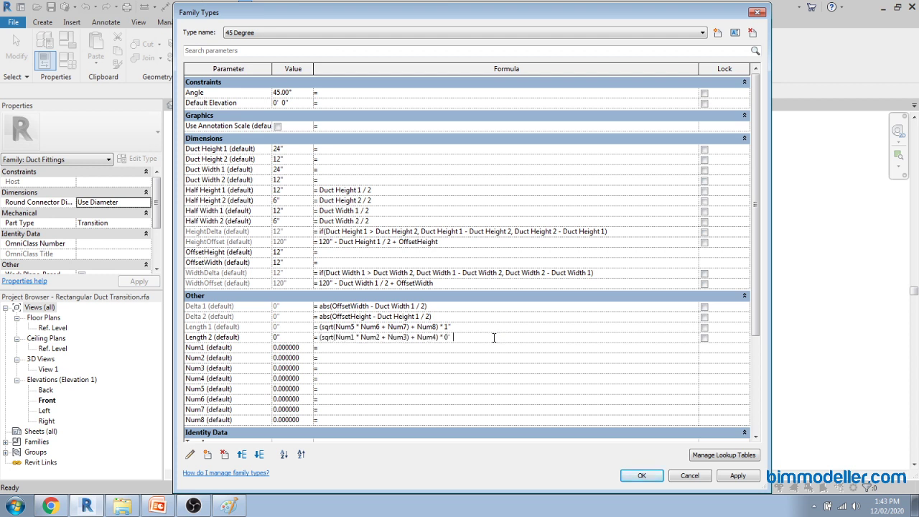
{"action": "key", "text": "Tab"}
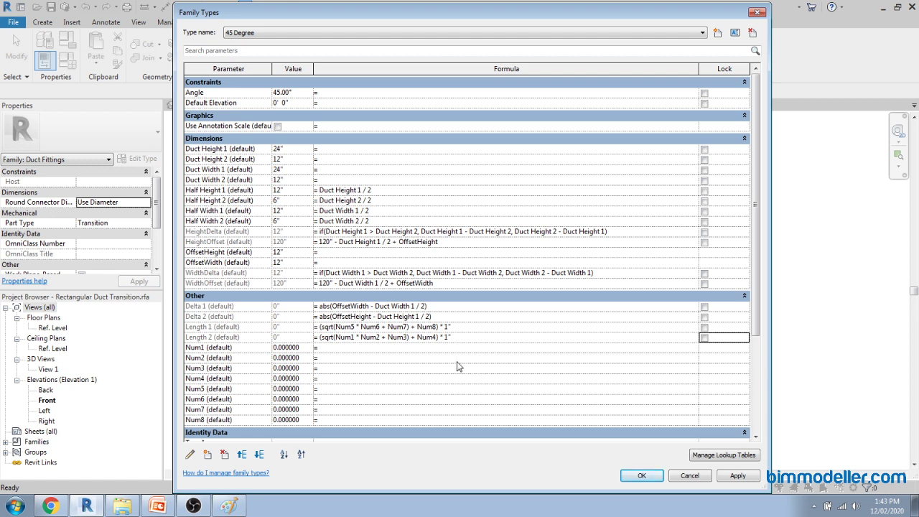
Step: Enter the Num1 formula if(WidthDelta = 0', 1, (abs(Half Width 1 - Half Width 2) + Delta 1) / 0' 1")
{"action": "key", "text": "alt+Tab"}
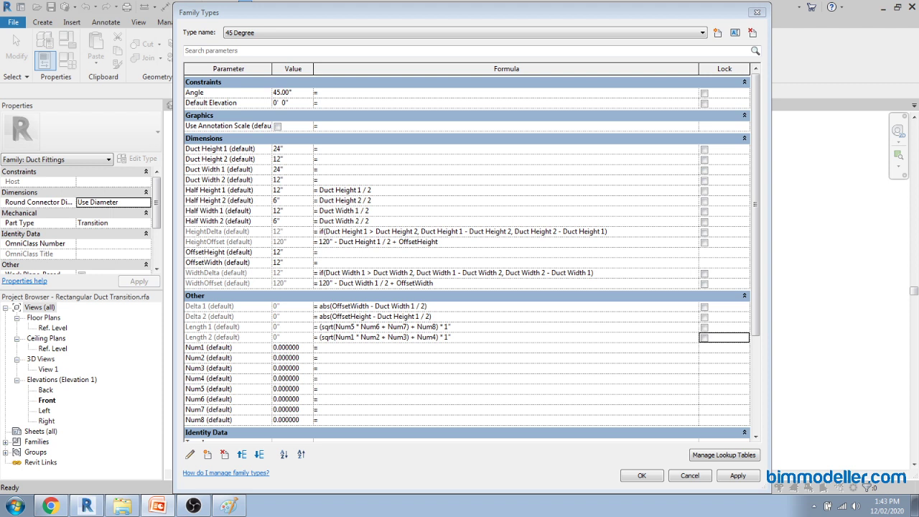
{"action": "left_click", "coordinate": [338, 348]}
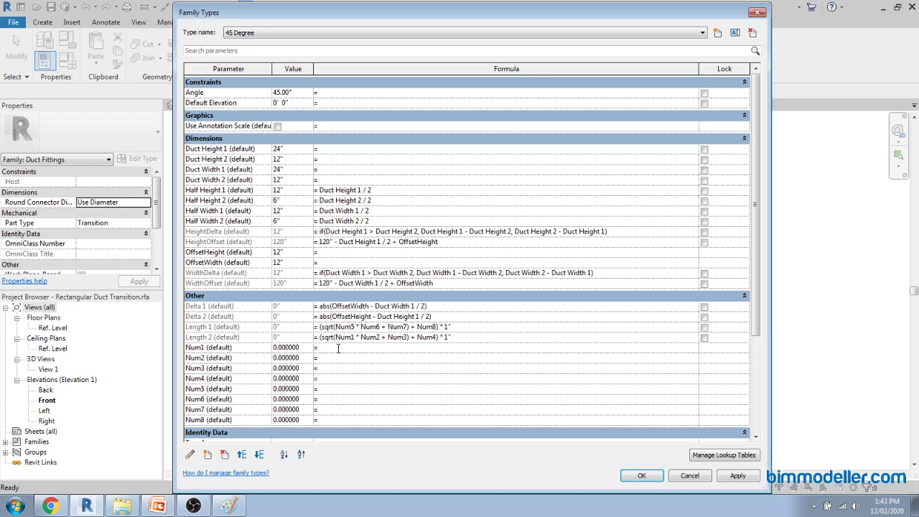
{"action": "type", "text": "if(WidthDelta = 0', 1, (abs(Half Width 1 - Half Width 2) + Delta 1) / 0' 1\")"}
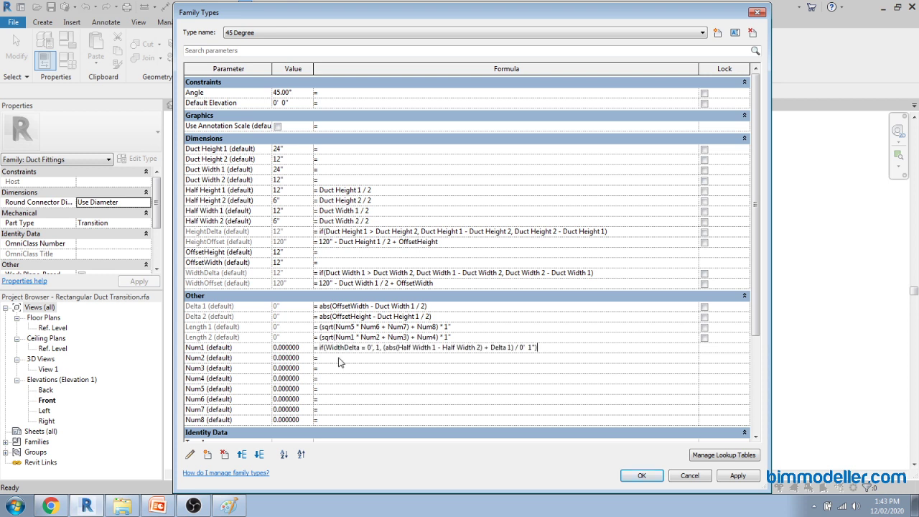
Step: Set the Num2 formula to if(WidthDelta = 0', 1, (abs(Half Width 1 - Half Width 2) - Delta 1) / 0' 1")
{"action": "key", "text": "alt+Tab"}
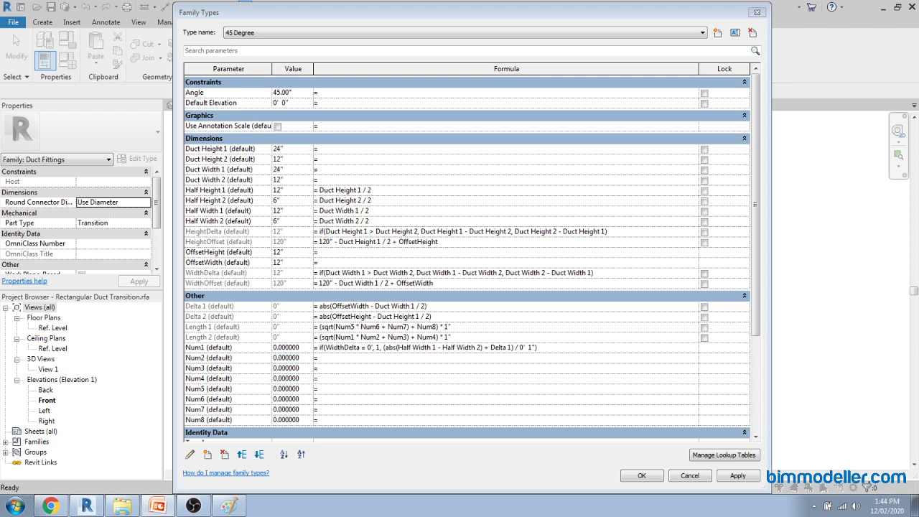
{"action": "left_click", "coordinate": [344, 358]}
{"action": "type", "text": "if(WidthDelta = 0', 1, (abs(Half Width 1 - Half Width 2) - Delta 1) / 0' 1\")"}
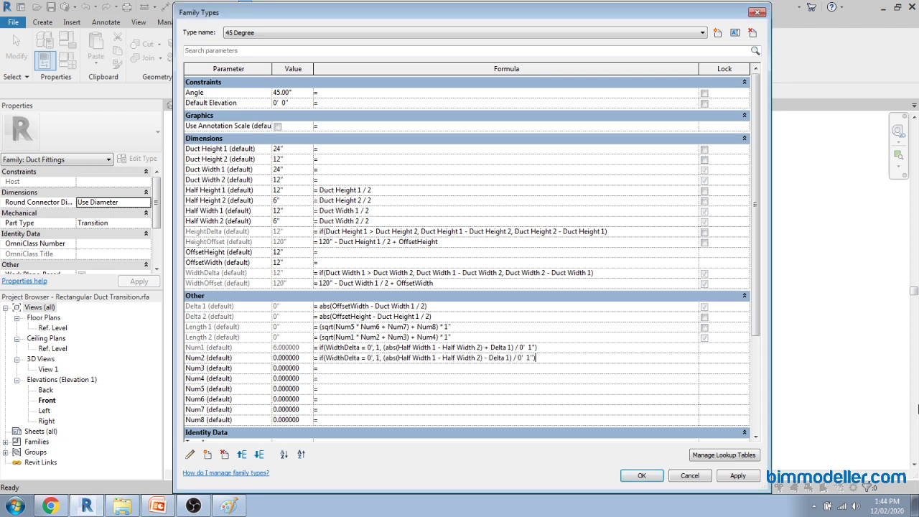
Step: Set the Num3 formula to if(WidthDelta = 0', 1, ((abs(Half Width 1 - Half Width 2) / tan(Angle)) / 0' 1") ^ 2)
{"action": "key", "text": "alt+Tab"}
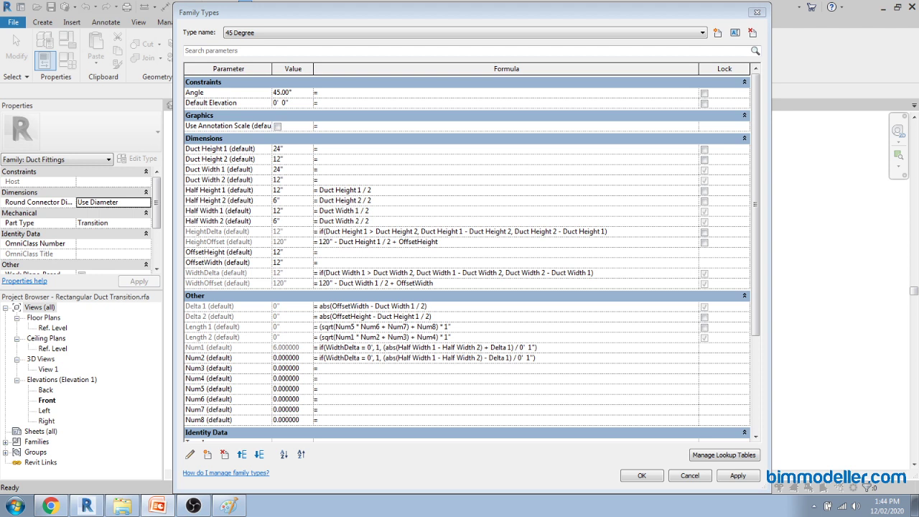
{"action": "left_click", "coordinate": [329, 371]}
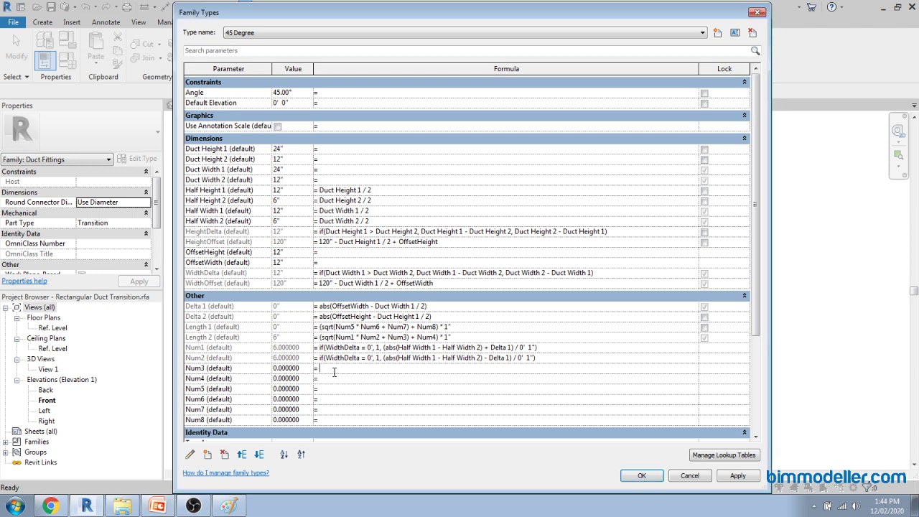
{"action": "type", "text": "if(WidthDelta = 0', 1, ((abs(Half Width 1 - Half Width 2) / tan(Angle)) / 0' 1\") ^ 2)"}
{"action": "key", "text": "Return"}
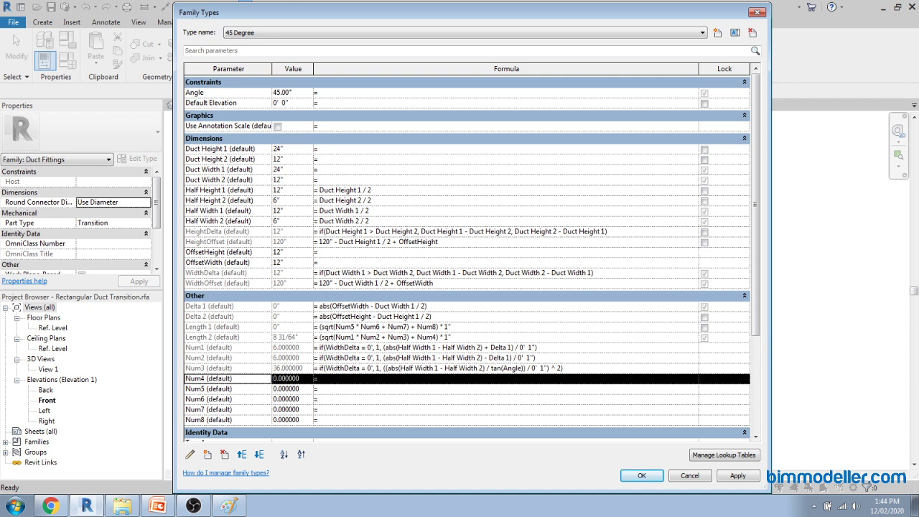
Step: Set the Num4 formula to if(WidthDelta = 0', 1, ((abs(Half Width 1 - Half Width 2) / tan(Angle)) / 0' 1"))
{"action": "key", "text": "alt+Tab"}
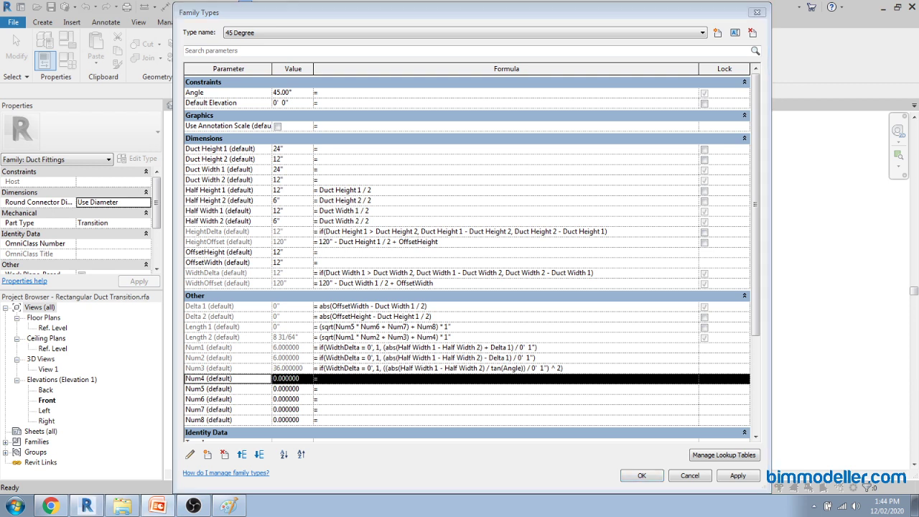
{"action": "left_click", "coordinate": [373, 378]}
{"action": "type", "text": "if(WidthDelta = 0', 1, ((abs(Half Width 1 - Half Width 2) / tan(Angle)) / 0' 1\"))"}
Step: Set the Num5 formula to if(HeightDelta = 0', 1, (abs(Half Height 1 - Half Height 2) + Delta 2) / 0' 1")
{"action": "key", "text": "alt+Tab"}
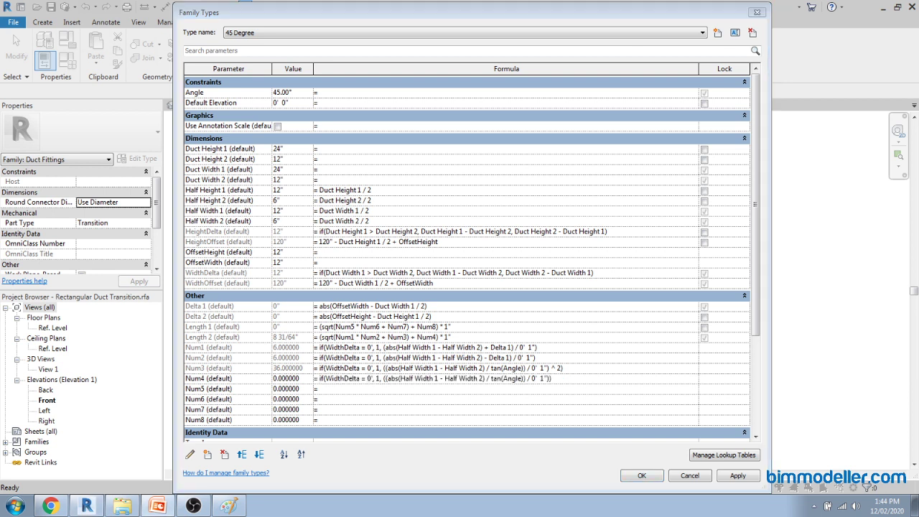
{"action": "left_click", "coordinate": [341, 389]}
{"action": "type", "text": "if(HeightDelta = 0', 1, (abs(Half Height 1 - Half Height 2) + Delta 2) / 0' 1\")"}
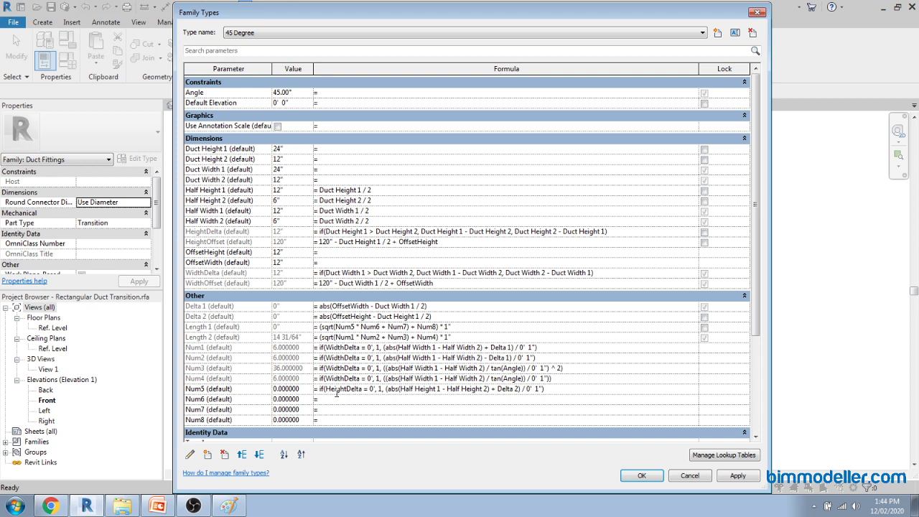
Step: Set the Num6 formula to if(HeightDelta = 0', 1, (abs(Half Height 1 - Half Height 2) - Delta 2) / 0' 1")
{"action": "key", "text": "alt+Tab"}
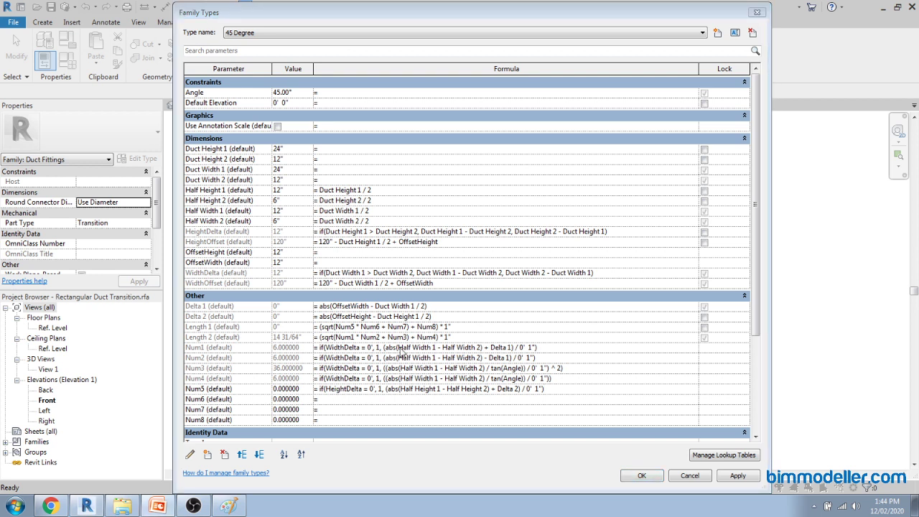
{"action": "left_click", "coordinate": [349, 400]}
{"action": "type", "text": "if(HeightDelta = 0', 1, (abs(Half Height 1 - Half Height 2) - Delta 2) / 0' 1\")"}
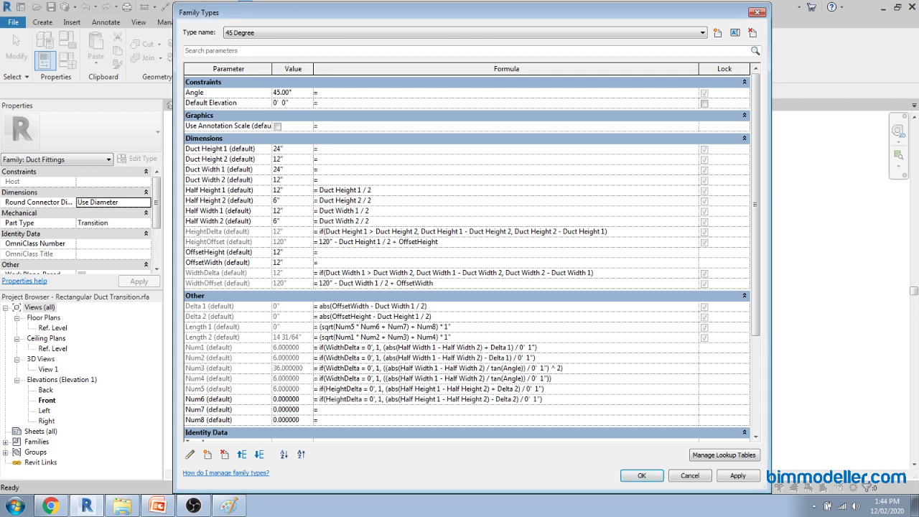
Step: Set the Num7 formula to if(HeightDelta = 0', 1, ((abs(Half Height 1 - Half Height 2) / tan(Angle)) / 0' 1") ^ 2)
{"action": "key", "text": "alt+Tab"}
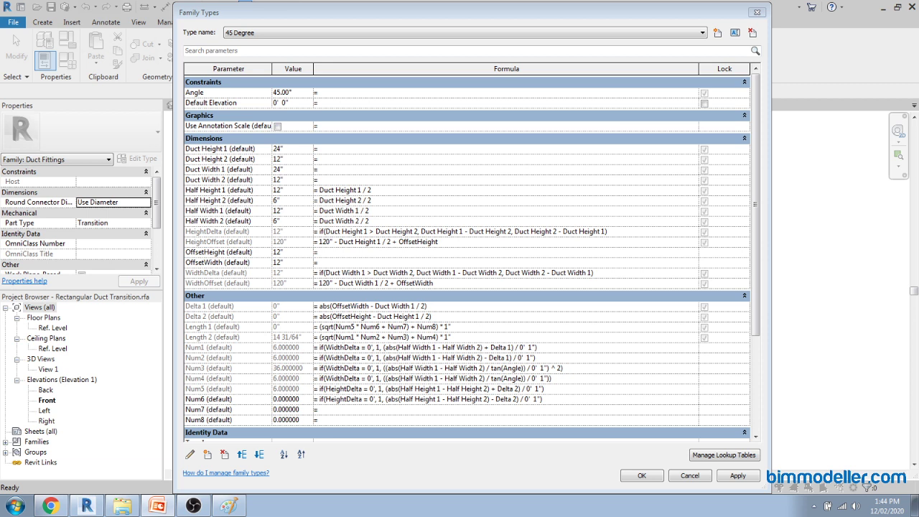
{"action": "left_click", "coordinate": [340, 409]}
{"action": "type", "text": "if(HeightDelta = 0', 1, ((abs(Half Height 1 - Half Height 2) / tan(Angle)) / 0' 1\") ^ 2)"}
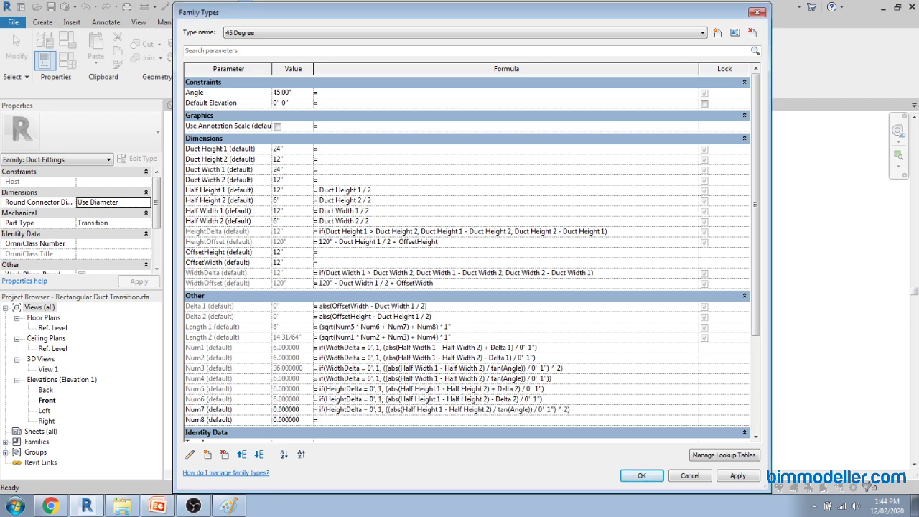
Step: Set the Num8 formula to if(HeightDelta = 0', 1, ((abs(Half Height 1 - Half Height 2) / tan(Angle)) / 0' 1")) and accept the family types
{"action": "key", "text": "alt+Tab"}
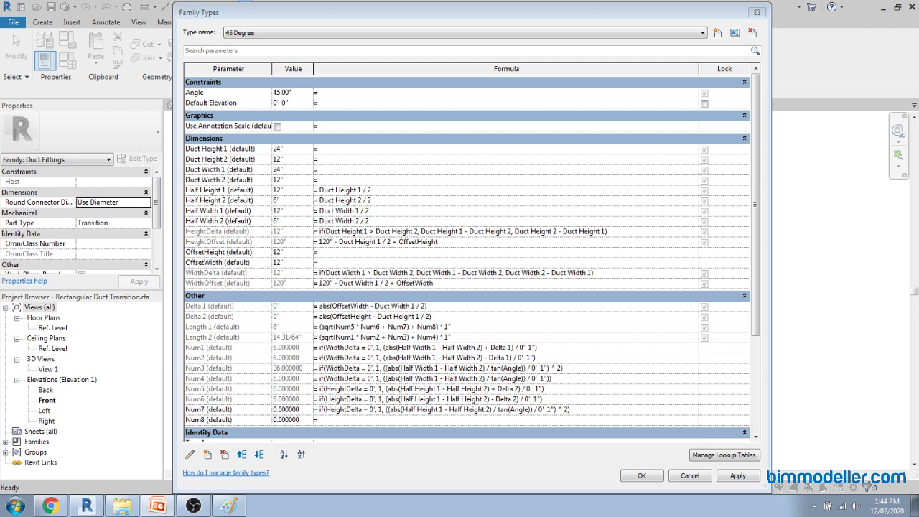
{"action": "left_click", "coordinate": [316, 424]}
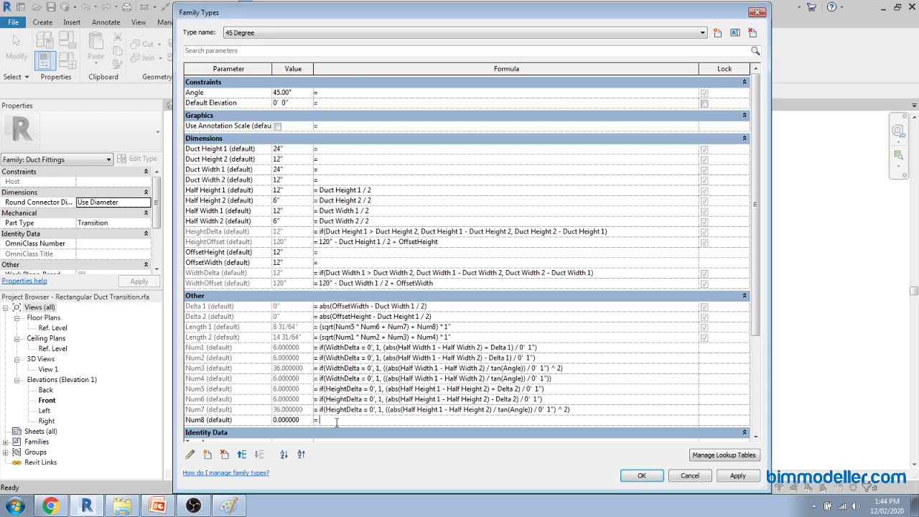
{"action": "type", "text": "if(HeightDelta = 0', 1, ((abs(Half Height 1 - Half Height 2) / tan(Angle)) / 0' 1\"))"}
{"action": "key", "text": "Return"}
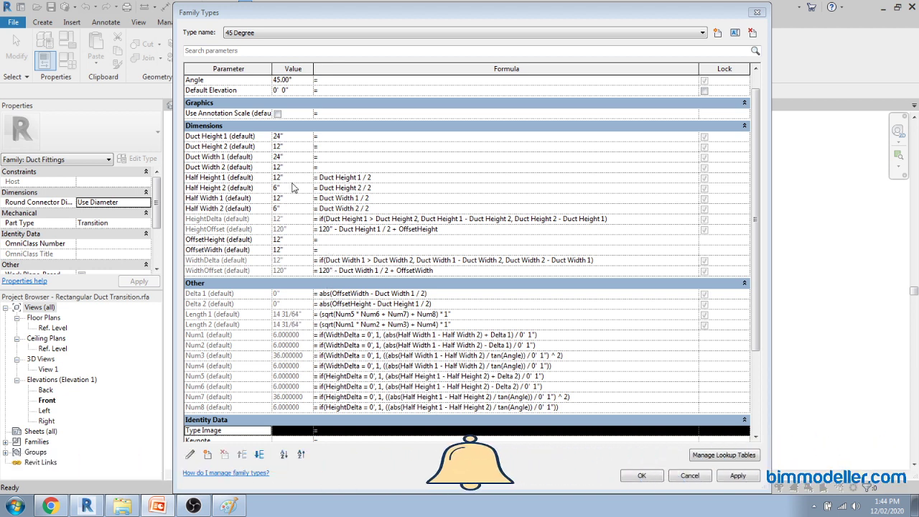
{"action": "left_click", "coordinate": [643, 476]}
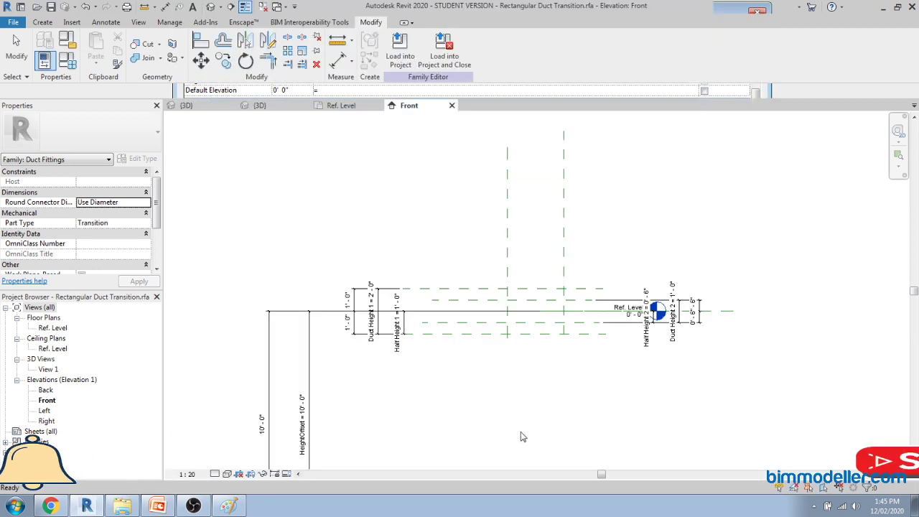
{"action": "middle_click_drag", "start_coordinate": [467, 341], "coordinate": [451, 313]}
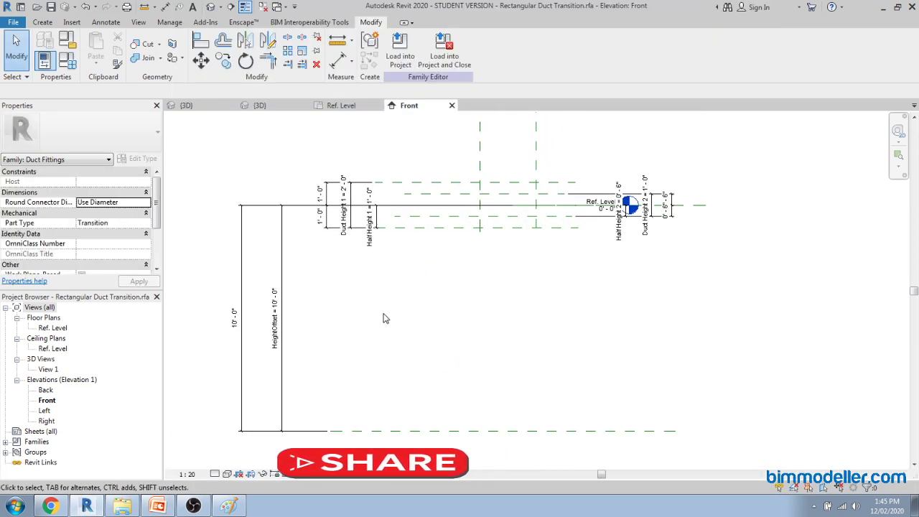
Step: Review the duct transition's parameters and formulas in the family types for the 45 Degree type
{"action": "left_click", "coordinate": [68, 61]}
{"action": "mouse_move", "coordinate": [754, 308]}
{"action": "left_mouse_down"}
{"action": "mouse_move", "coordinate": [759, 360]}
{"action": "mouse_move", "coordinate": [760, 303]}
{"action": "left_mouse_up"}
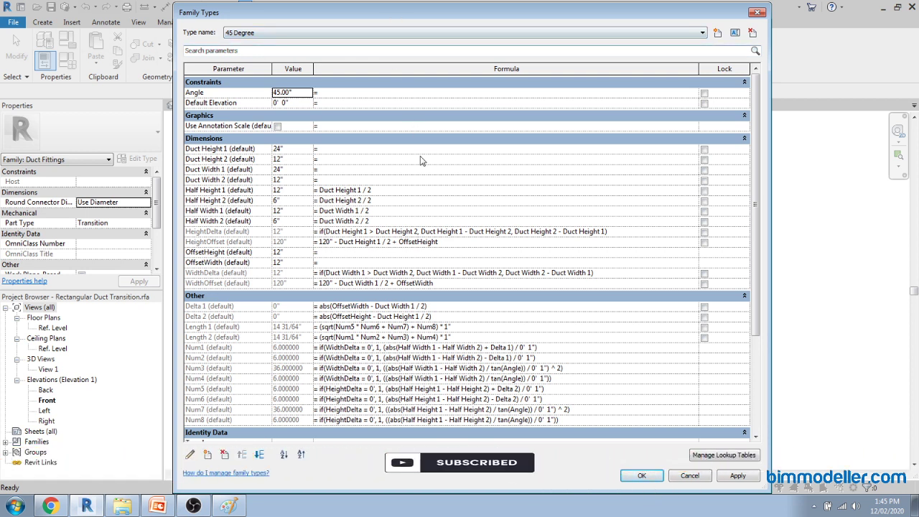
{"action": "left_click", "coordinate": [640, 474]}
{"action": "scroll", "coordinate": [553, 302], "scroll_direction": "down", "scroll_amount": 2}
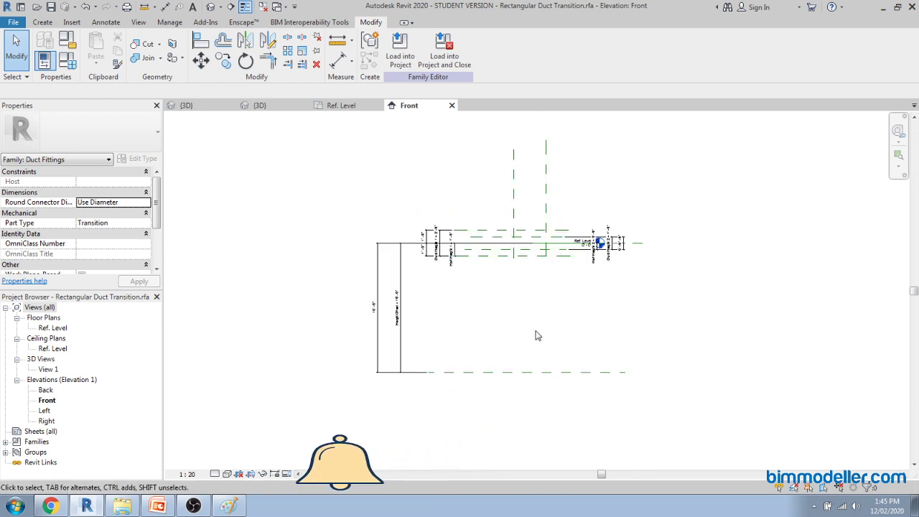
{"action": "middle_click_drag", "start_coordinate": [545, 309], "coordinate": [537, 337]}
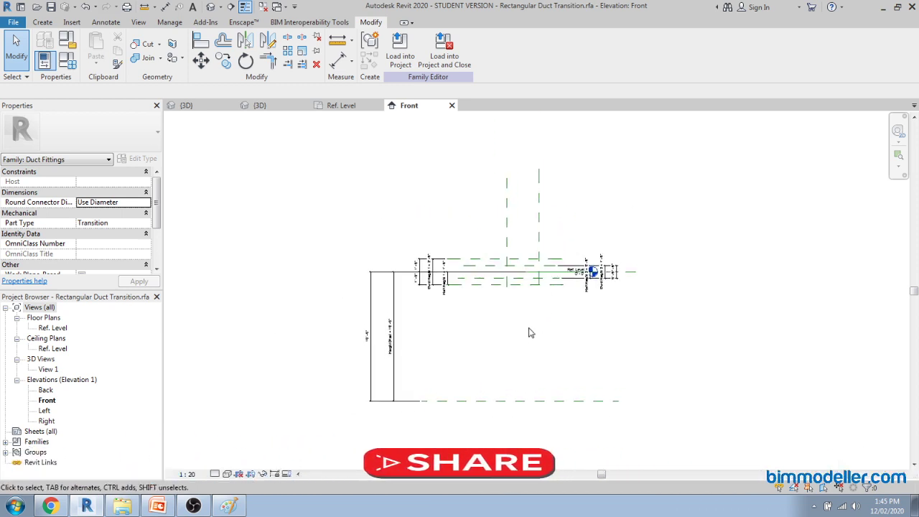
{"action": "scroll", "coordinate": [529, 231], "scroll_direction": "up", "scroll_amount": 2}
{"action": "key", "text": "d"}
{"action": "key", "text": "i"}
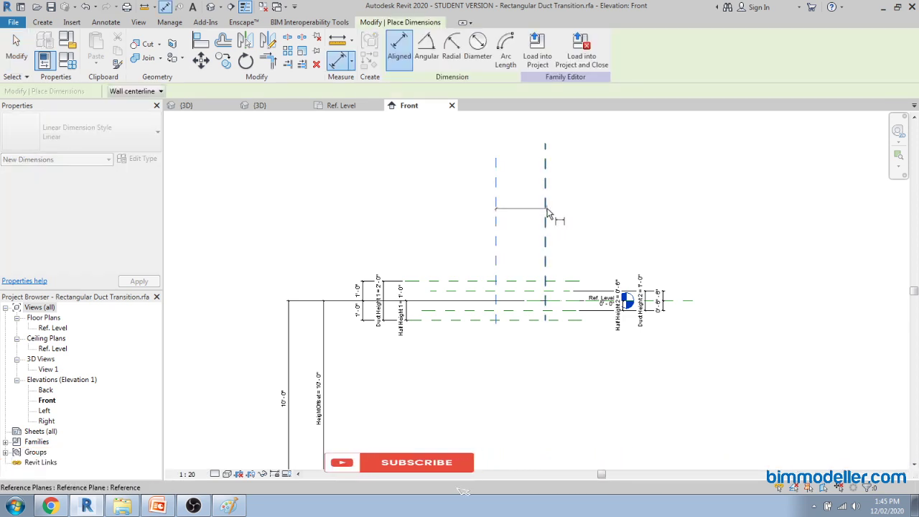
{"action": "key", "text": "Escape"}
Step: Open the Ref. Level floor plan, view the area around the vertical reference planes, and bring up the family types
{"action": "double_click", "coordinate": [55, 327]}
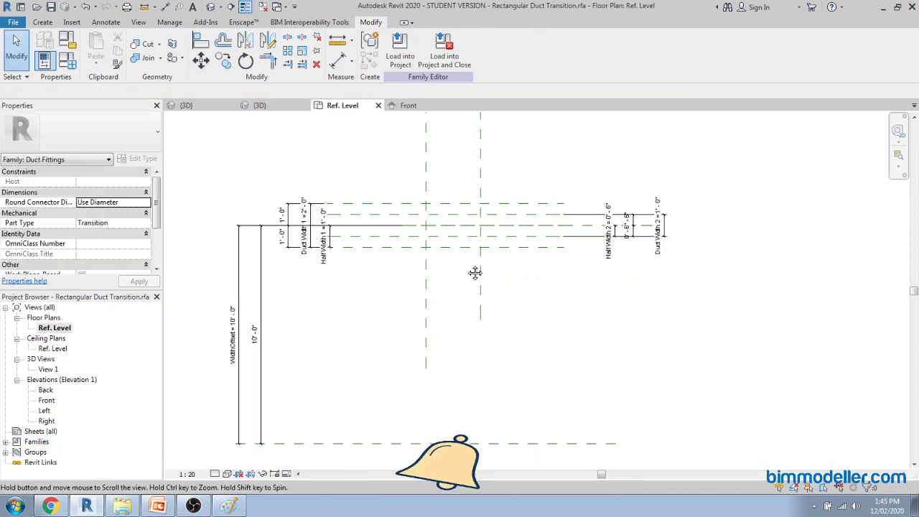
{"action": "middle_click_drag", "start_coordinate": [476, 270], "coordinate": [503, 392]}
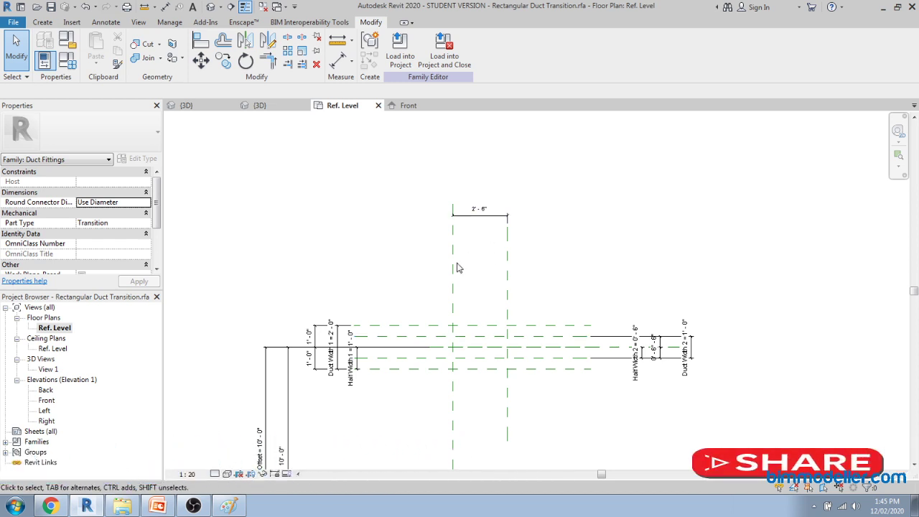
{"action": "left_click", "coordinate": [68, 61]}
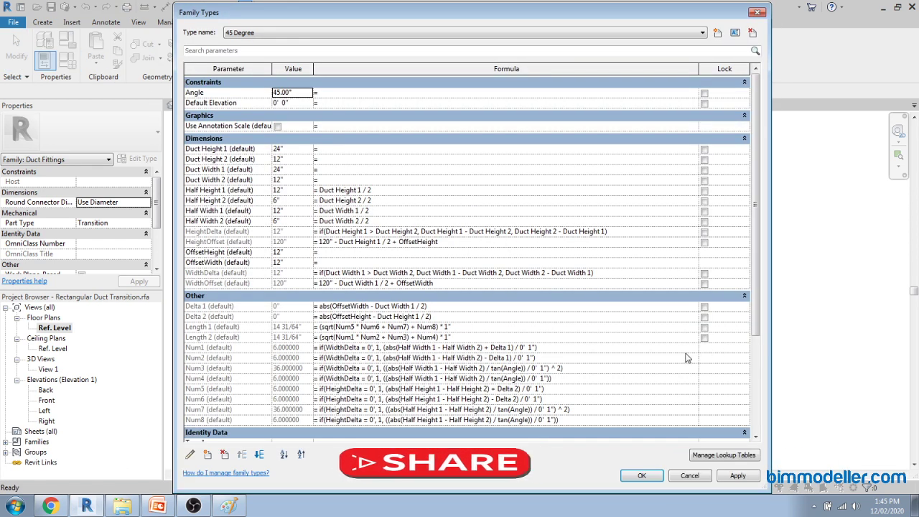
{"action": "key", "text": "alt+Tab"}
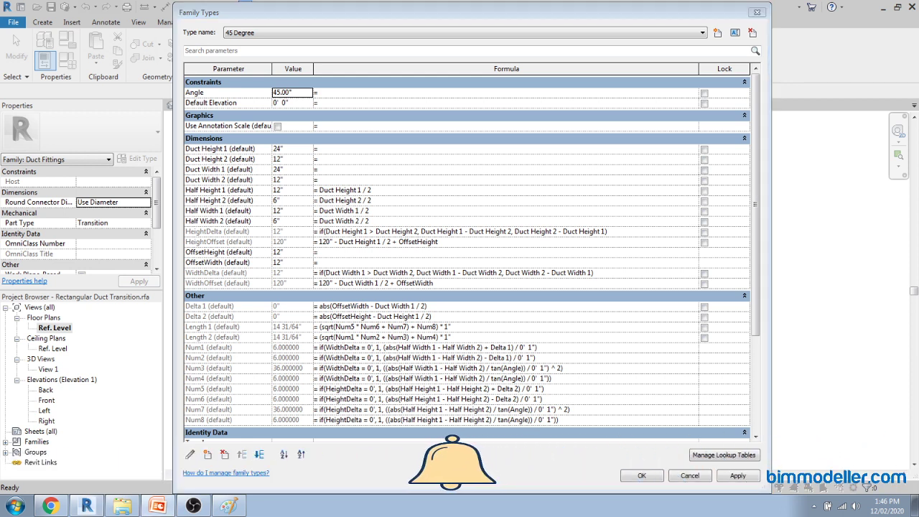
{"action": "left_click", "coordinate": [589, 293]}
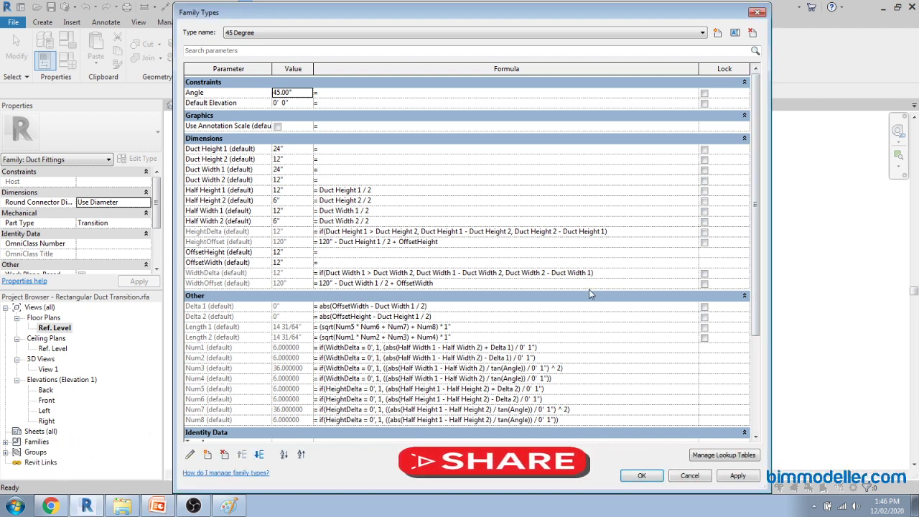
Step: Create an instance family parameter named Computed Length with discipline HVAC and type Duct Size, grouped under Dimensions
{"action": "left_click", "coordinate": [208, 453]}
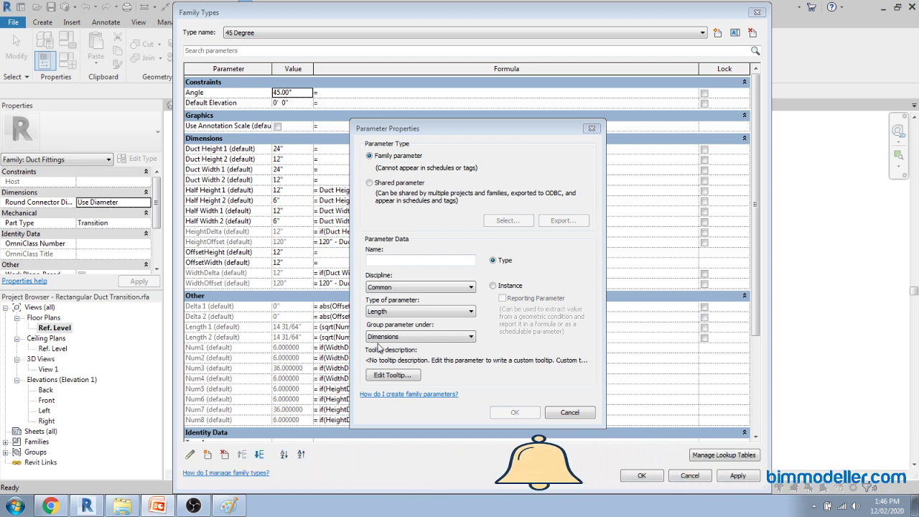
{"action": "left_click", "coordinate": [408, 263]}
{"action": "type", "text": "Computed Length"}
{"action": "key", "text": "Tab"}
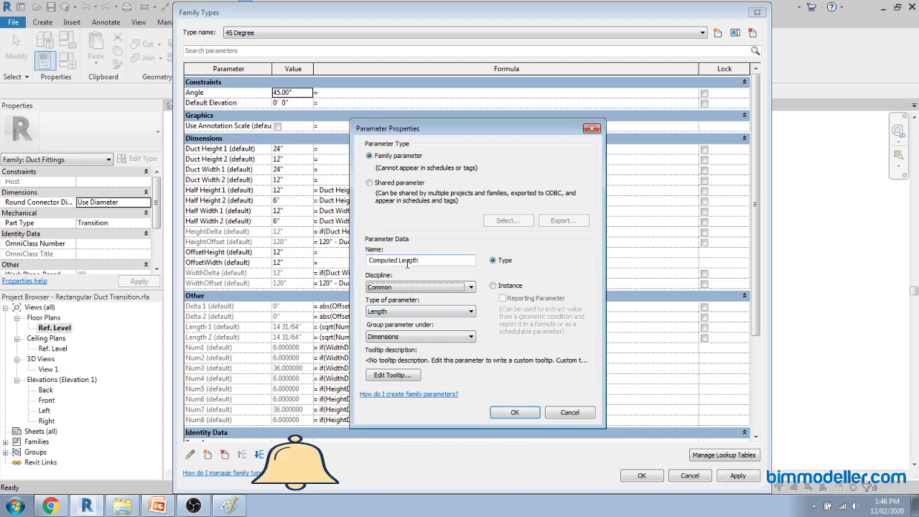
{"action": "key", "text": "h"}
{"action": "key", "text": "Tab"}
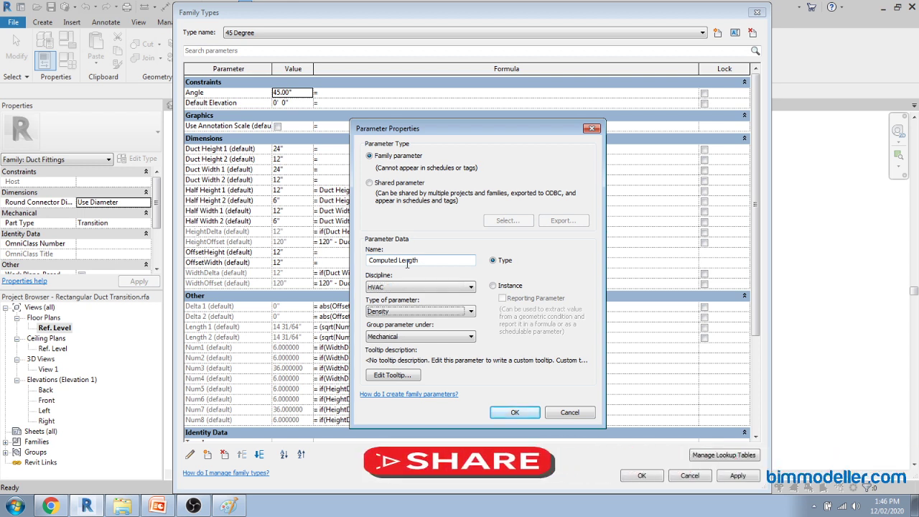
{"action": "key", "text": "d"}
{"action": "left_click", "coordinate": [507, 288]}
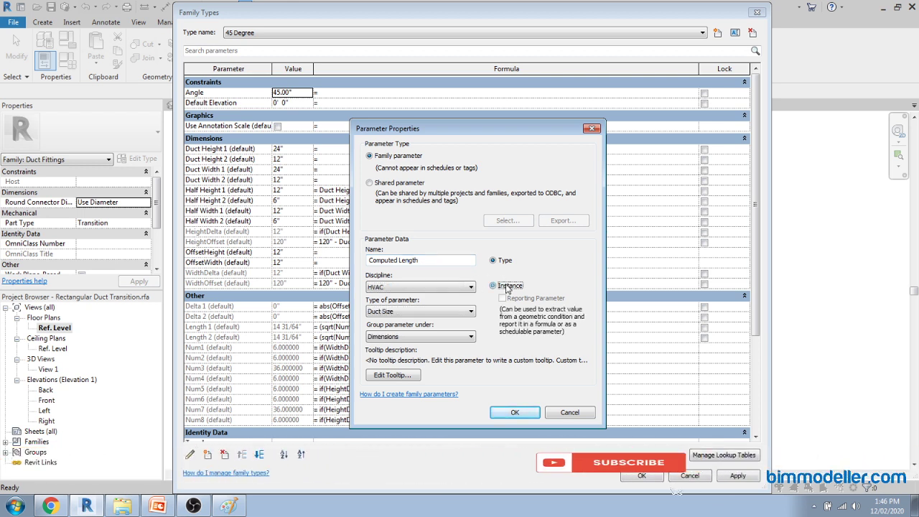
{"action": "left_click", "coordinate": [514, 412]}
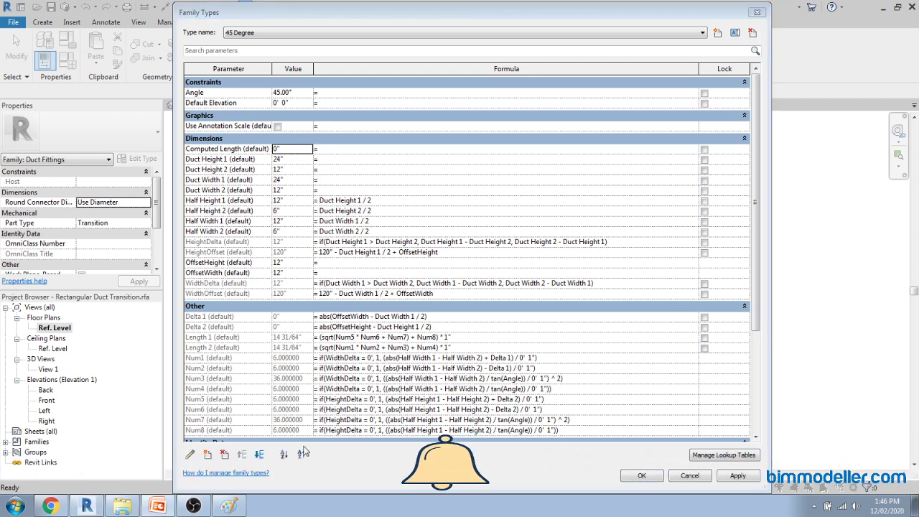
Step: Create an instance family parameter named MaxDelta with discipline HVAC and type Duct Size, grouped under Dimensions
{"action": "left_click", "coordinate": [207, 455]}
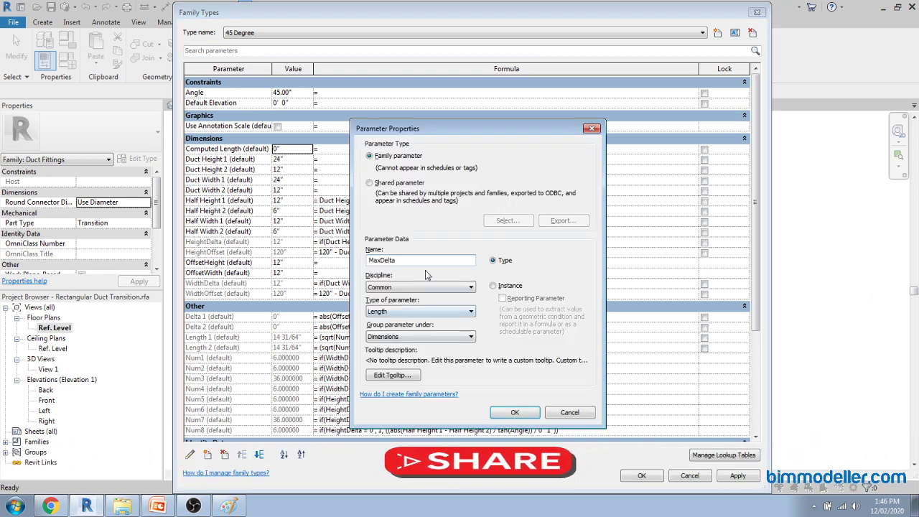
{"action": "key", "text": "Tab"}
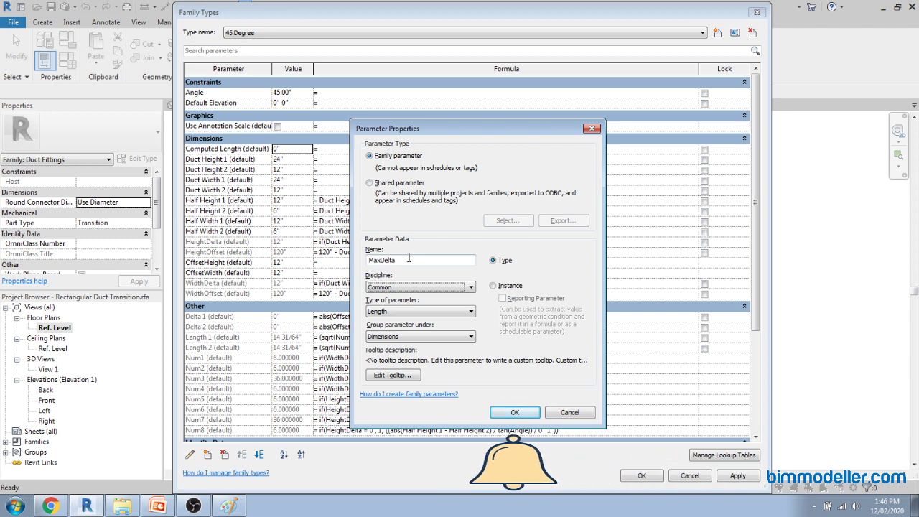
{"action": "left_click_drag", "start_coordinate": [410, 258], "coordinate": [366, 265]}
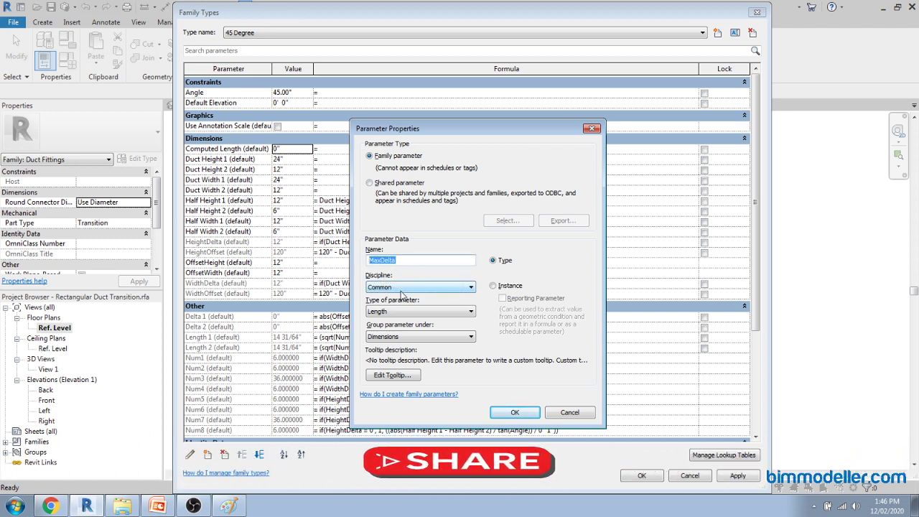
{"action": "left_click", "coordinate": [416, 287]}
{"action": "left_click", "coordinate": [416, 293]}
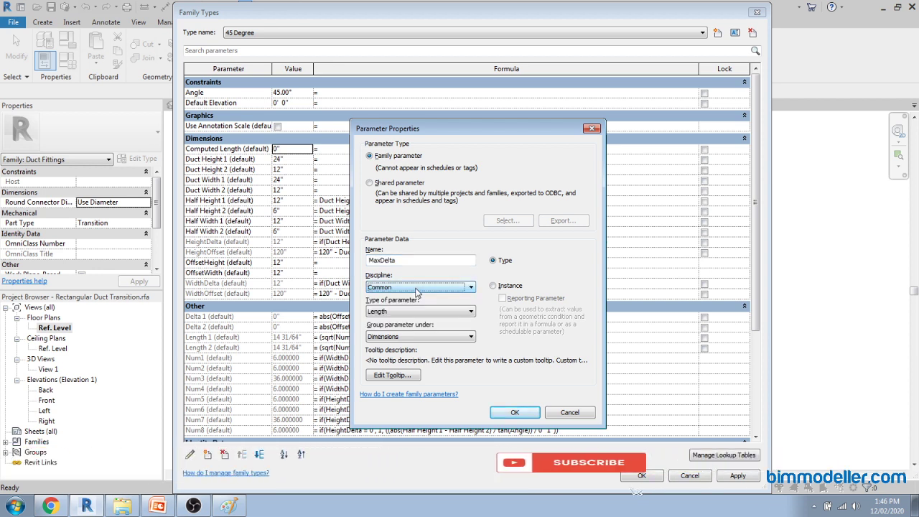
{"action": "key", "text": "h"}
{"action": "key", "text": "Tab"}
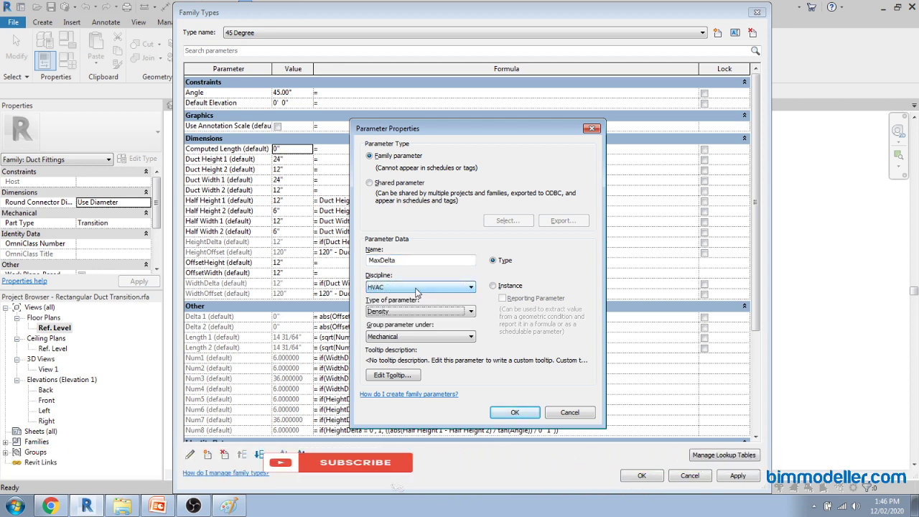
{"action": "key", "text": "d"}
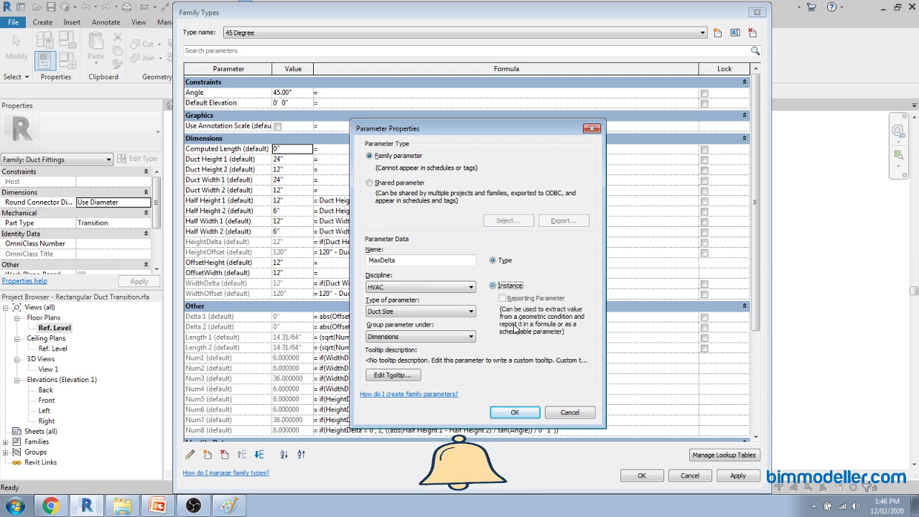
{"action": "left_click", "coordinate": [521, 415]}
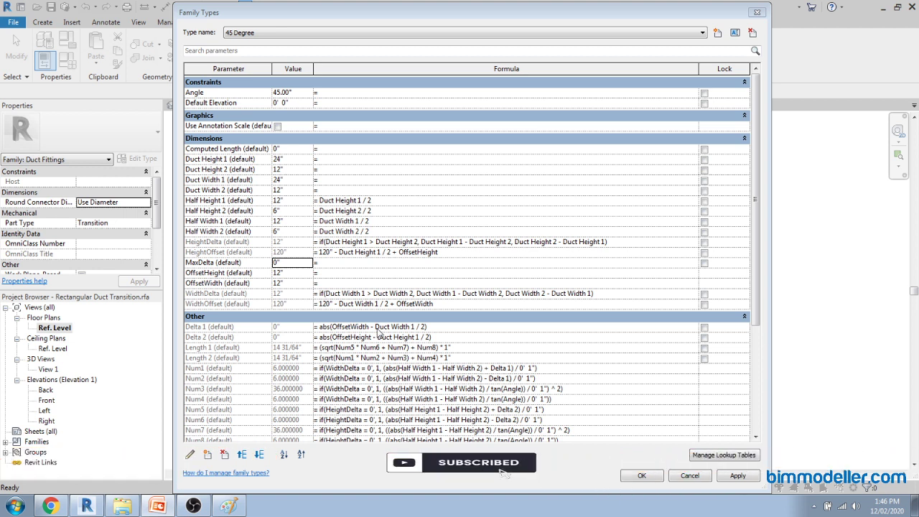
Step: Set MaxDelta's formula to if(and(WidthDelta=0", HeightDelta=0"), 1", if(WidthDelta=0", Length 1, if(HeightDelta=0", Length 2, (if(Length 1>Length 2, Length 1, Length 2)))))
{"action": "left_click", "coordinate": [355, 263]}
{"action": "type", "text": "if(HeightDelta = 0\", 1\", if(WidthDelta = 0\", Length 1, if(HeightDelta = 0\", Length 2, (if(Length 1 > Length 2, Length 1, Length 2))))"}
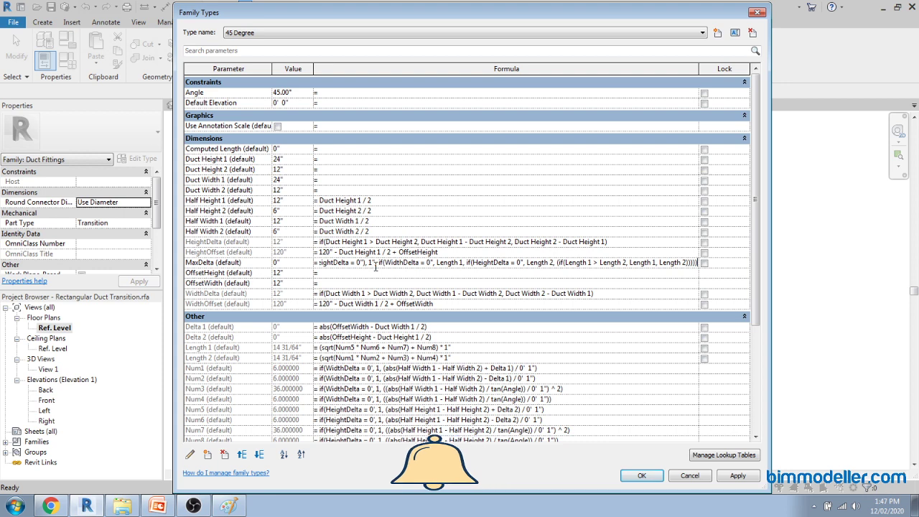
Step: Switch to Notepad, lay out the MaxDelta formula with an indented line break before 1", and examine its WidthDelta and HeightDelta conditions
{"action": "key", "text": "super"}
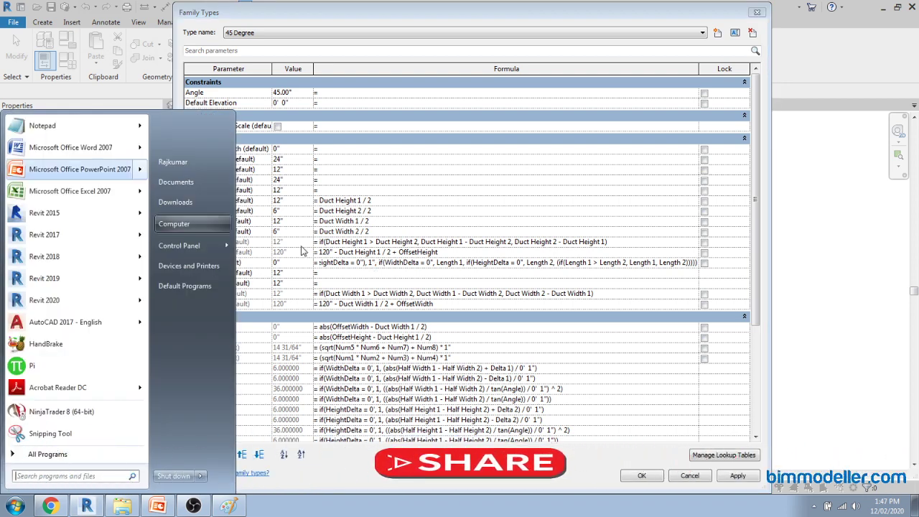
{"action": "key", "text": "Escape"}
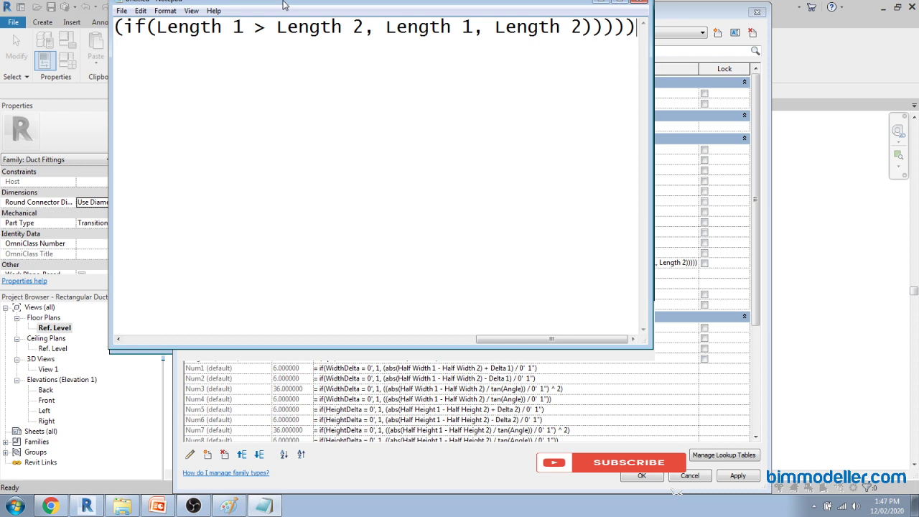
{"action": "left_click_drag", "start_coordinate": [283, 3], "coordinate": [276, 0]}
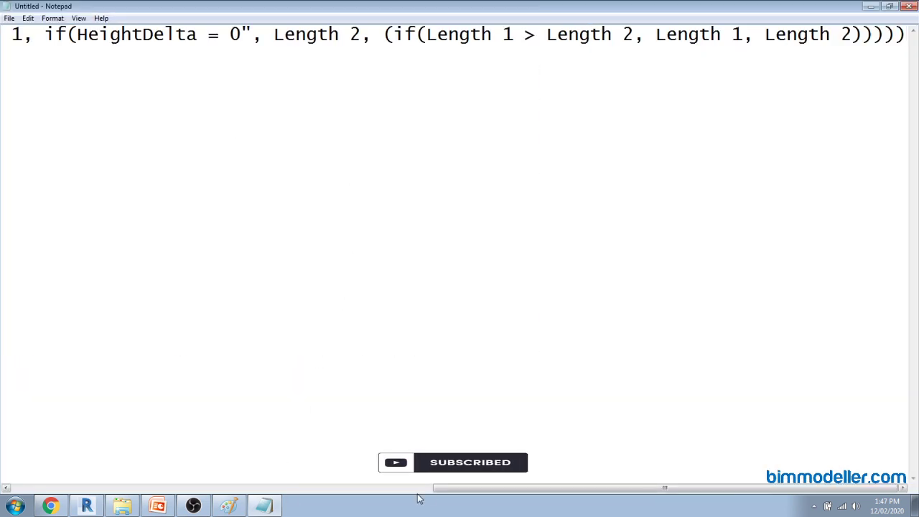
{"action": "left_click_drag", "start_coordinate": [436, 489], "coordinate": [1, 488]}
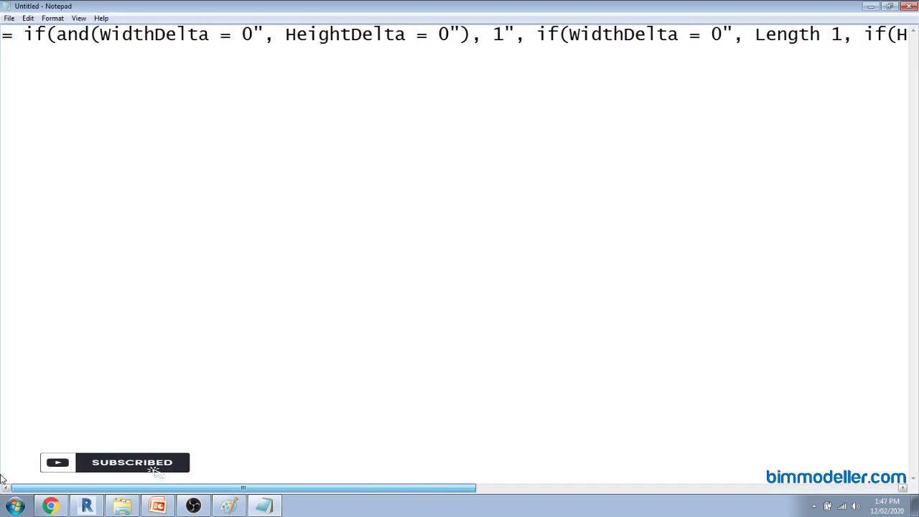
{"action": "left_click", "coordinate": [495, 40]}
{"action": "key", "text": "Return"}
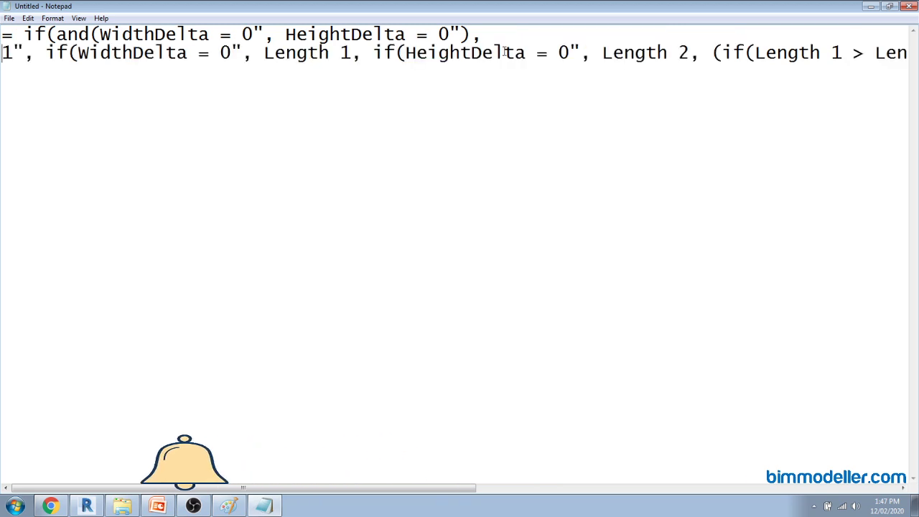
{"action": "key", "text": "Tab"}
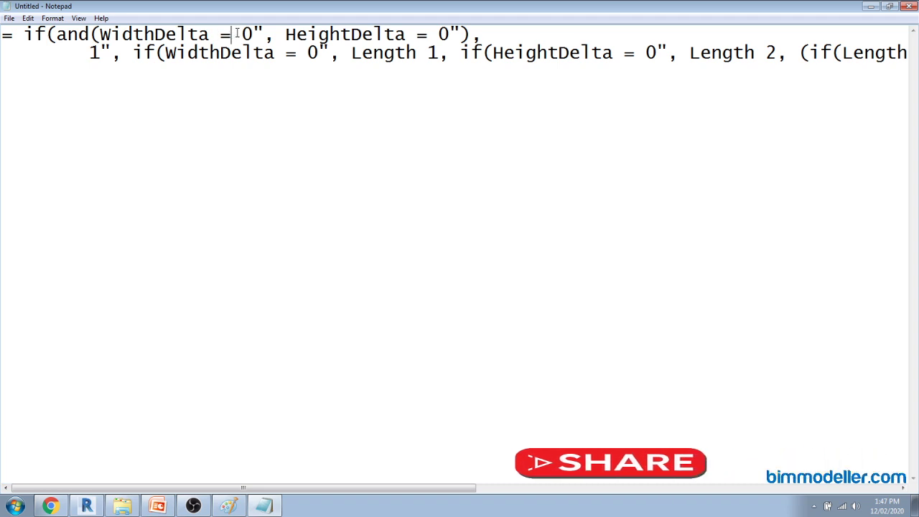
{"action": "left_click_drag", "start_coordinate": [232, 34], "coordinate": [256, 34]}
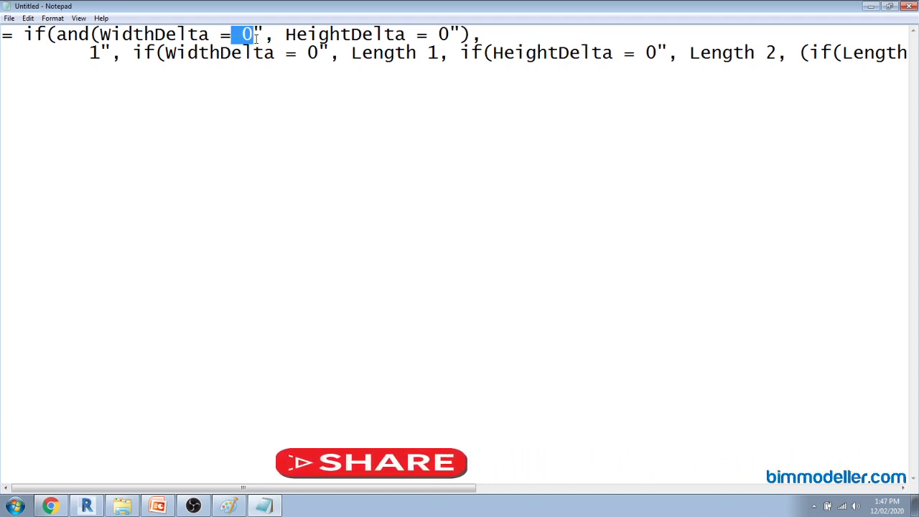
{"action": "left_click", "coordinate": [294, 34]}
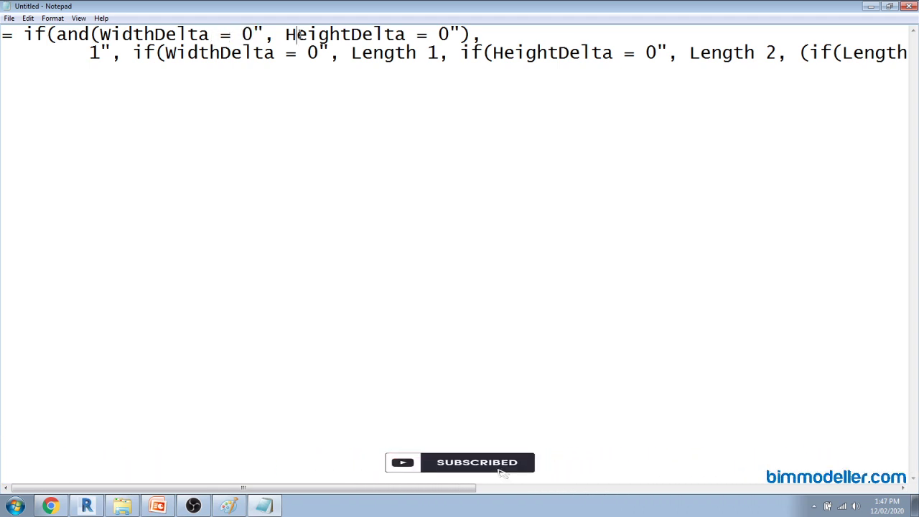
{"action": "left_click_drag", "start_coordinate": [108, 62], "coordinate": [90, 63]}
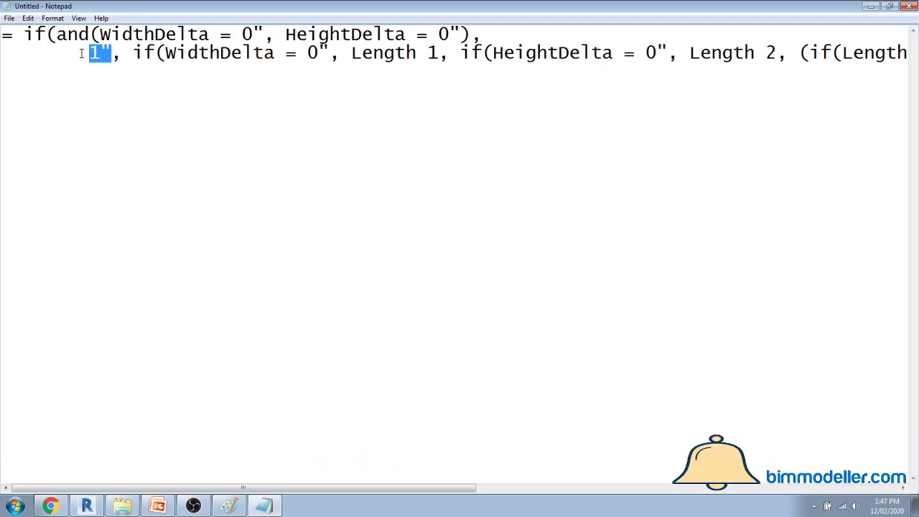
{"action": "double_click", "coordinate": [287, 11]}
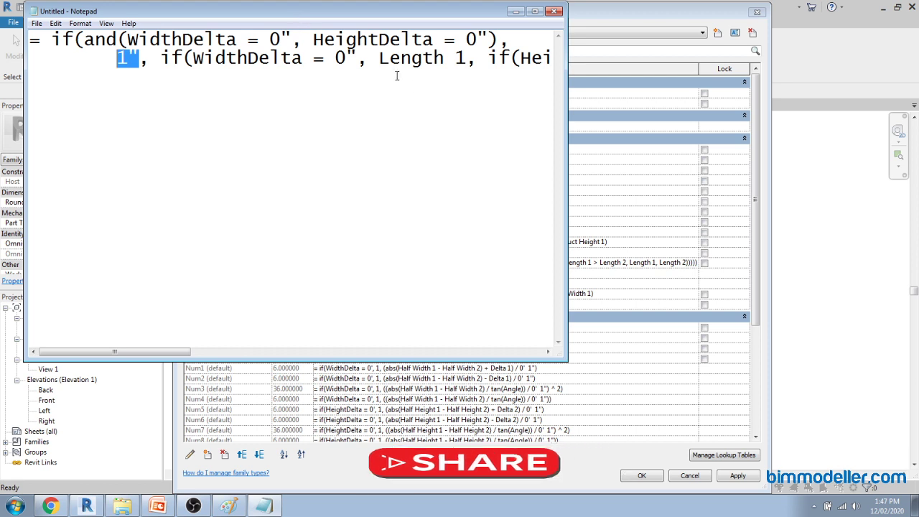
Step: Switch back to Revit, remove the extra equals sign from the start of the MaxDelta formula, and accept the family types
{"action": "left_click", "coordinate": [603, 80]}
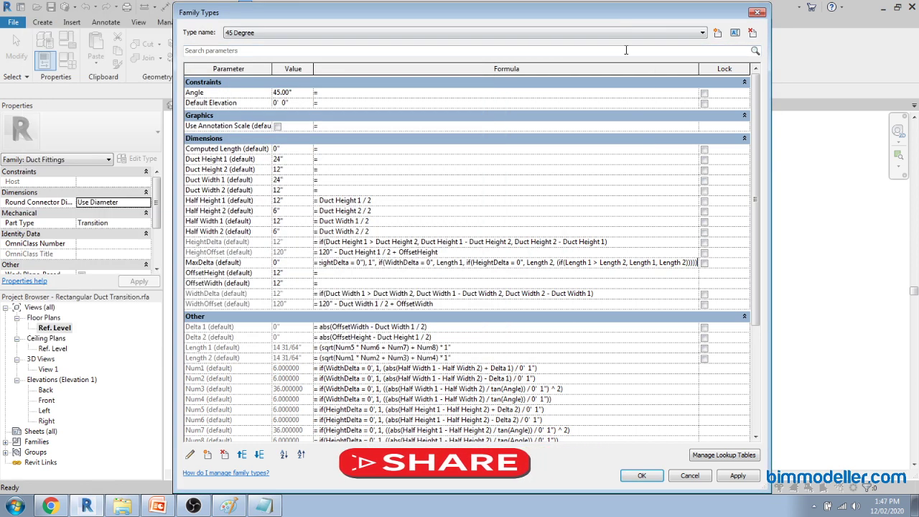
{"action": "left_click", "coordinate": [640, 477]}
{"action": "left_click", "coordinate": [530, 255]}
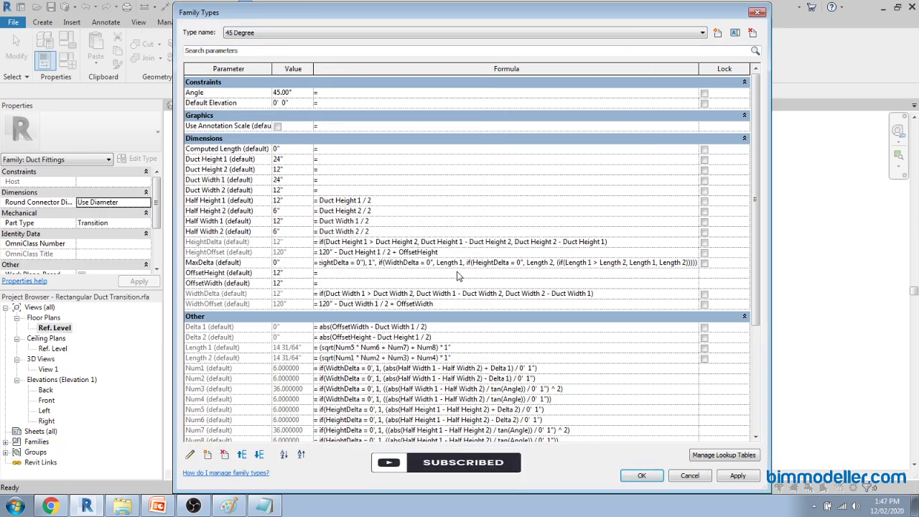
{"action": "left_click", "coordinate": [470, 272]}
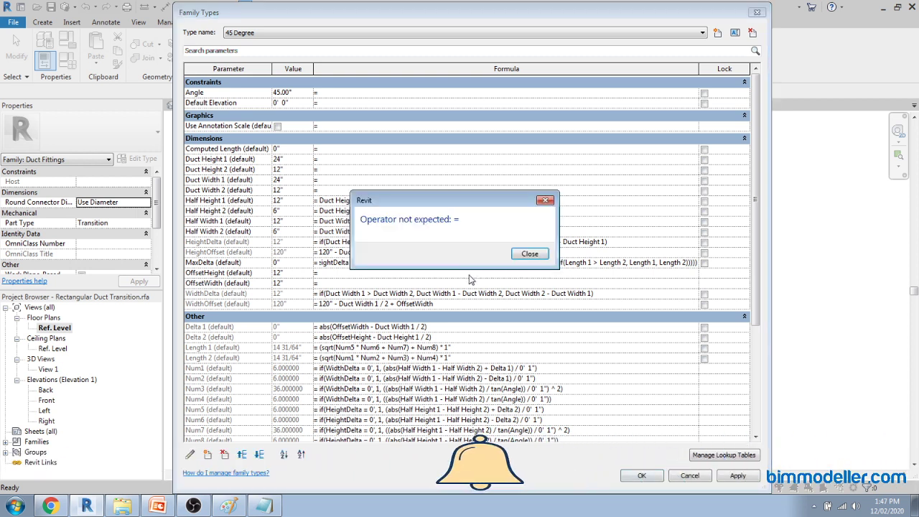
{"action": "left_click", "coordinate": [528, 256]}
{"action": "left_click_drag", "start_coordinate": [365, 263], "coordinate": [278, 284]}
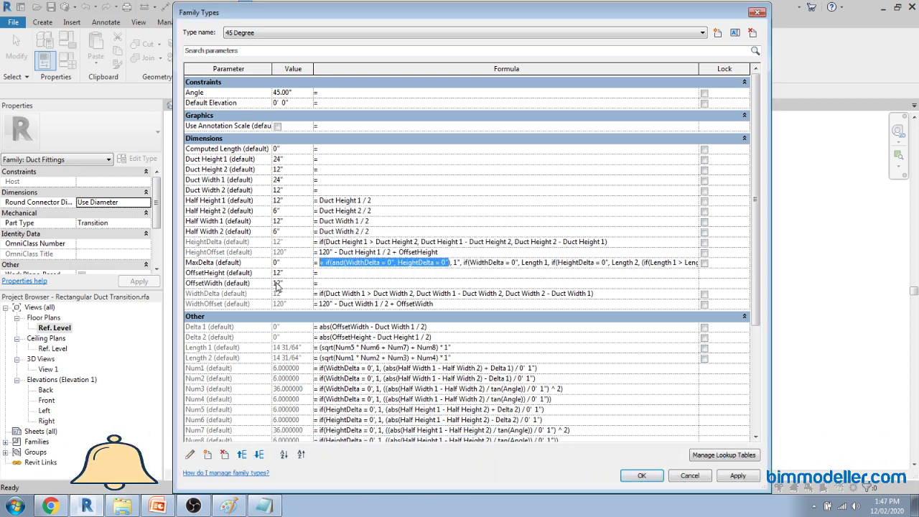
{"action": "left_click", "coordinate": [326, 264]}
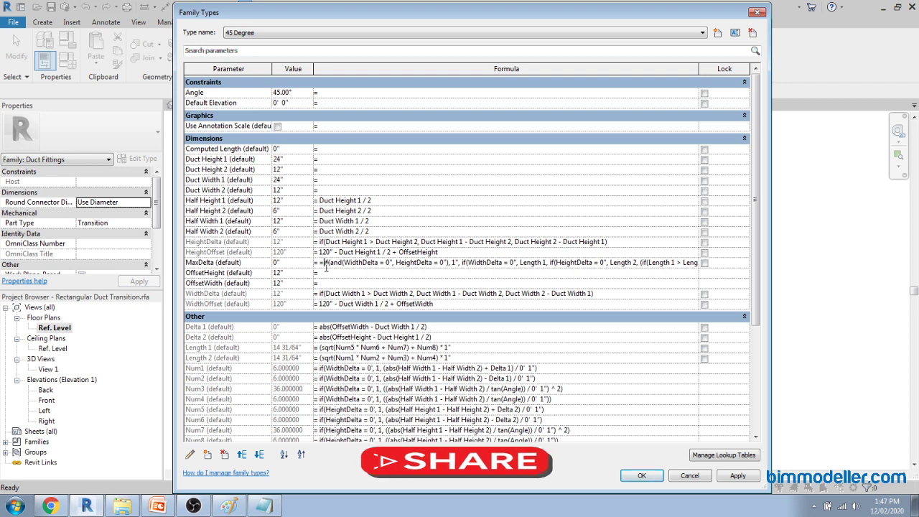
{"action": "key", "text": "BackSpace"}
{"action": "left_click", "coordinate": [625, 475]}
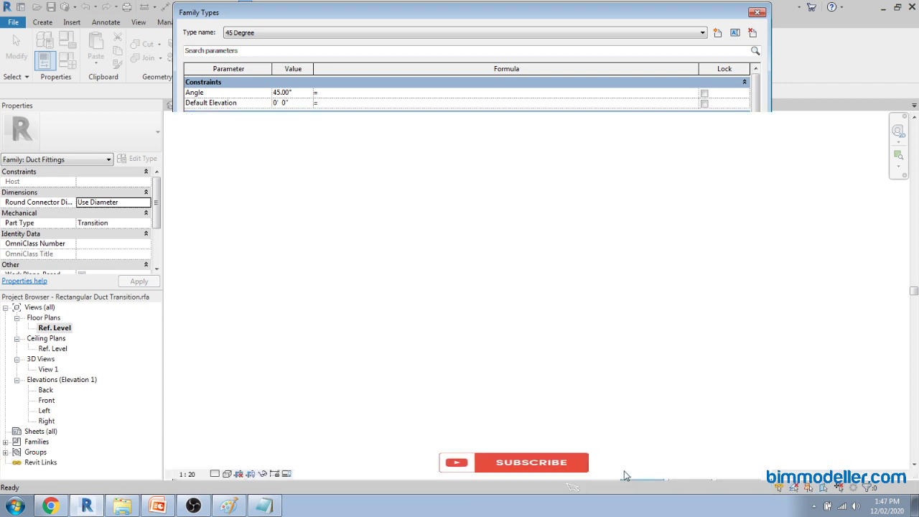
Step: In Project1's 3D view, create a similar 45 Degree rectangular transition at the open end of the frontmost 14" x 12" duct
{"action": "left_click", "coordinate": [259, 106]}
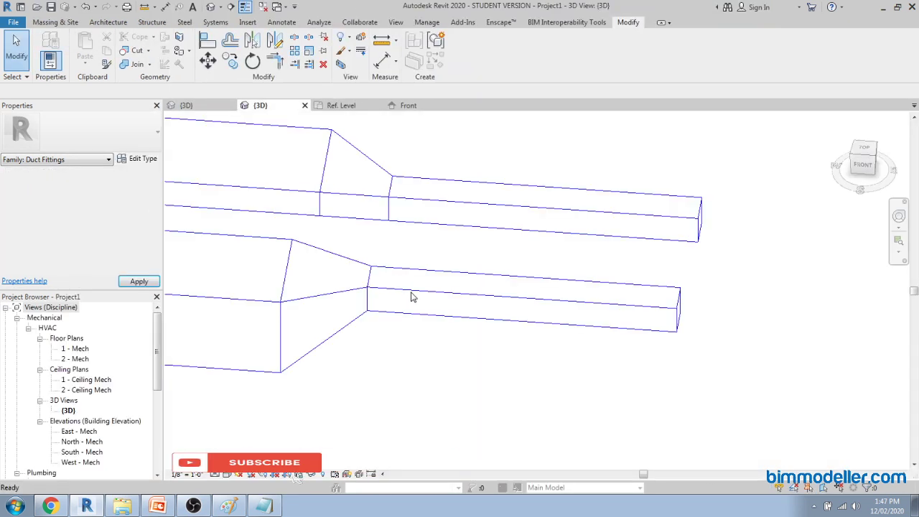
{"action": "key", "text": "Escape"}
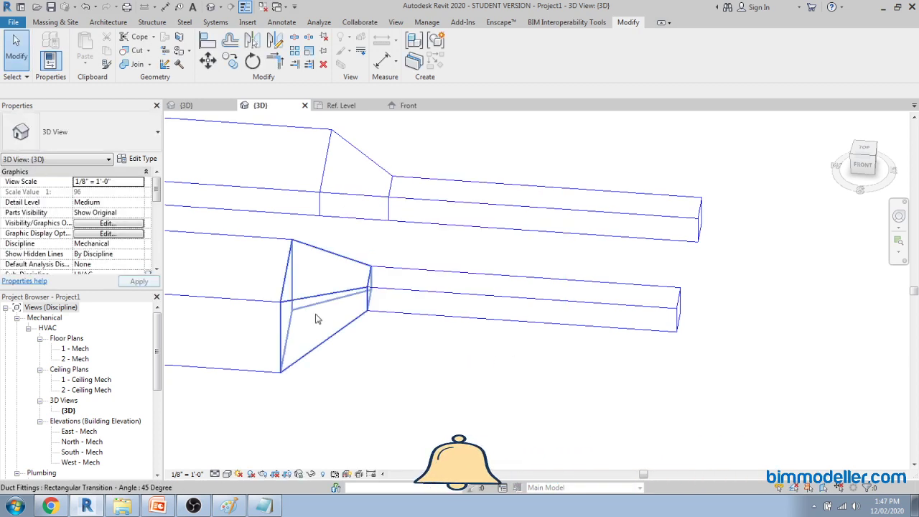
{"action": "key", "text": "c"}
{"action": "key", "text": "s"}
{"action": "scroll", "coordinate": [482, 344], "scroll_direction": "down", "scroll_amount": 5}
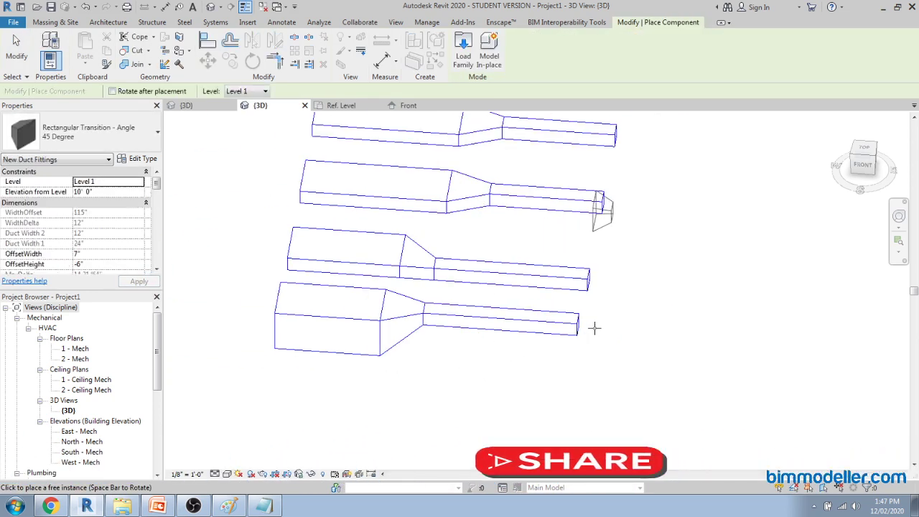
{"action": "scroll", "coordinate": [594, 327], "scroll_direction": "up", "scroll_amount": 1}
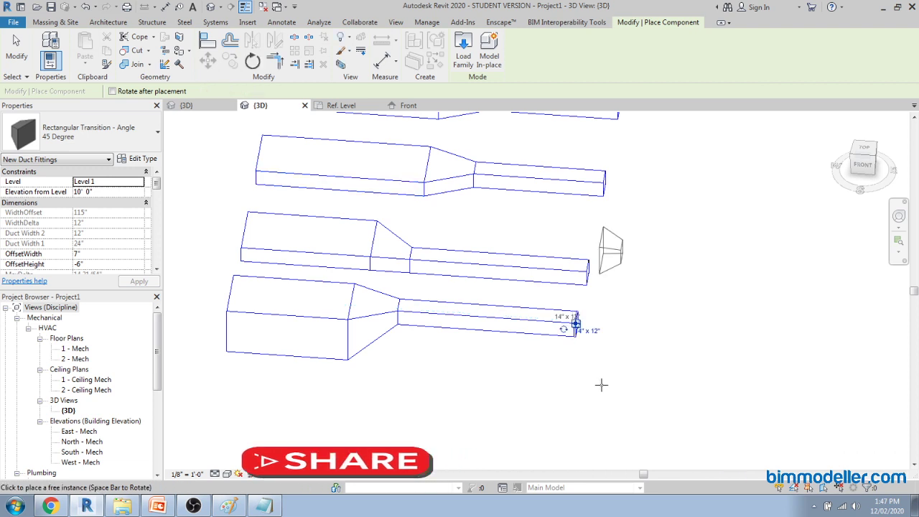
{"action": "scroll", "coordinate": [568, 316], "scroll_direction": "up", "scroll_amount": 4}
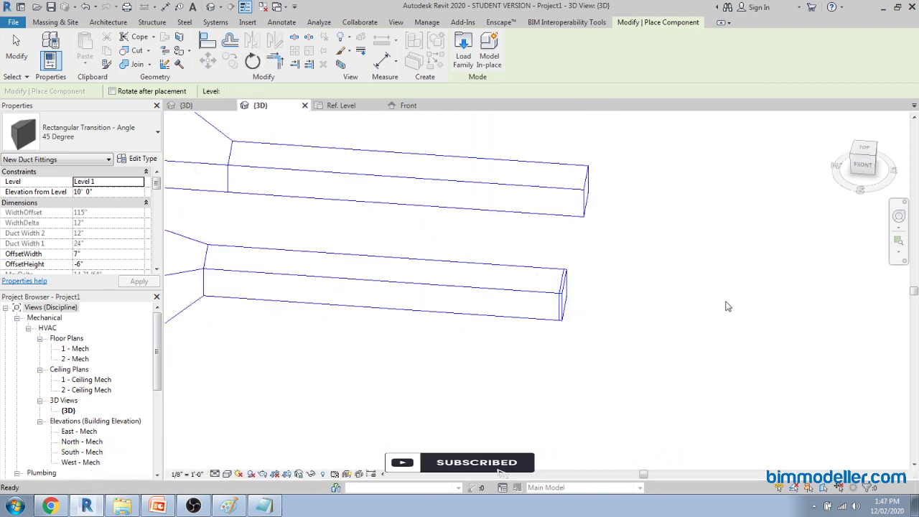
{"action": "key", "text": "Escape"}
Step: Select the new transition at the frontmost duct's open end and examine its geometry up close
{"action": "scroll", "coordinate": [646, 330], "scroll_direction": "up", "scroll_amount": 2}
{"action": "left_click_drag", "start_coordinate": [491, 209], "coordinate": [596, 366]}
{"action": "scroll", "coordinate": [596, 368], "scroll_direction": "up", "scroll_amount": 3}
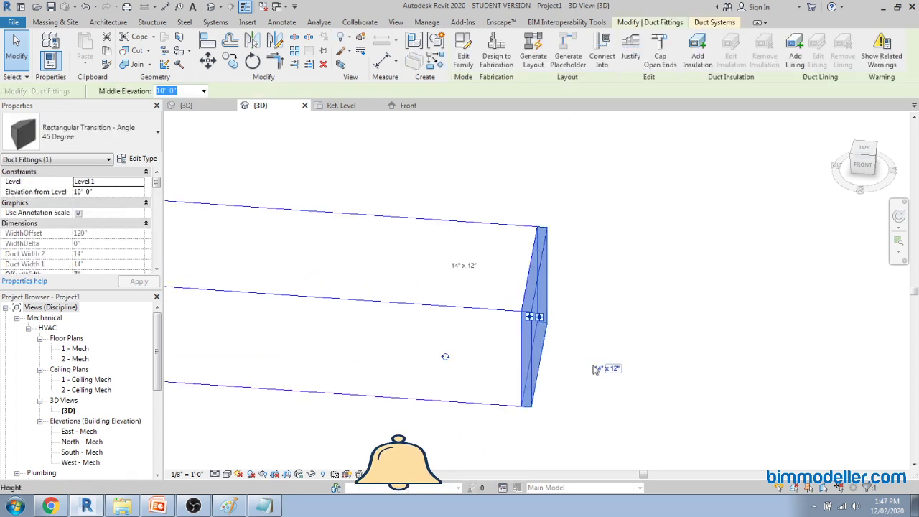
{"action": "scroll", "coordinate": [541, 264], "scroll_direction": "up", "scroll_amount": 3}
{"action": "scroll", "coordinate": [551, 280], "scroll_direction": "down", "scroll_amount": 2}
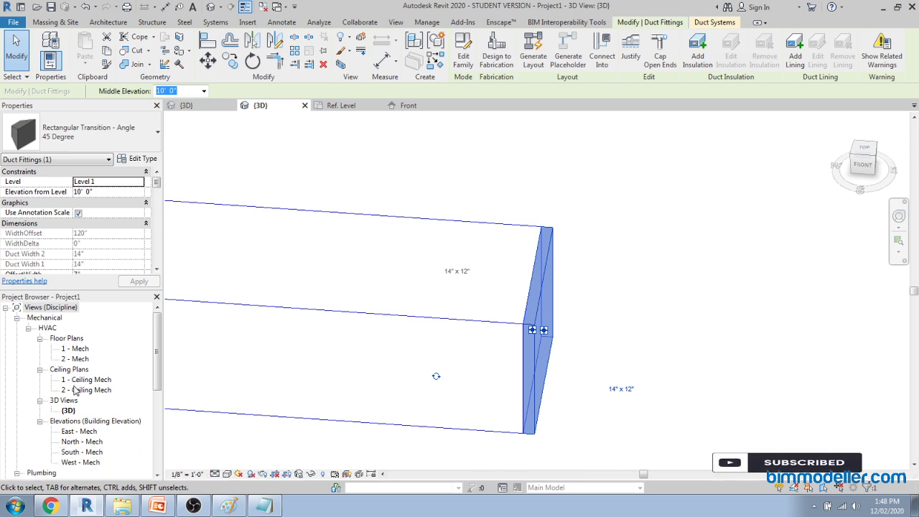
Step: Measure the new transition's length with an aligned dimension in the 1 - Mech floor plan, leaving no dimension placed, and reselect the transition
{"action": "double_click", "coordinate": [75, 349]}
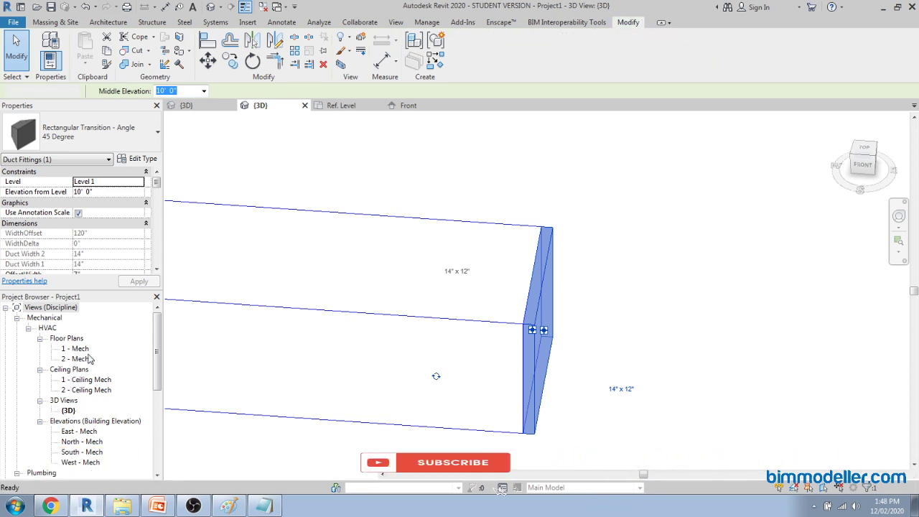
{"action": "scroll", "coordinate": [611, 294], "scroll_direction": "up", "scroll_amount": 10}
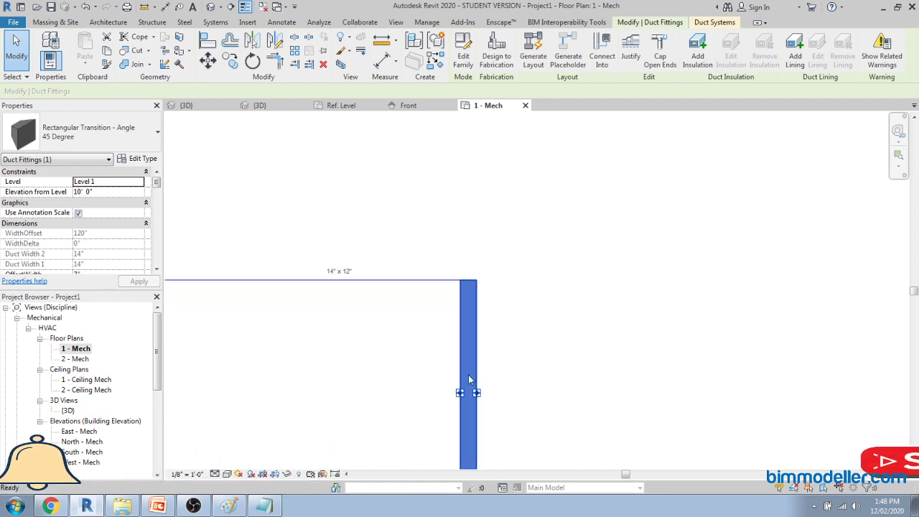
{"action": "key", "text": "d"}
{"action": "key", "text": "i"}
{"action": "left_click", "coordinate": [475, 361]}
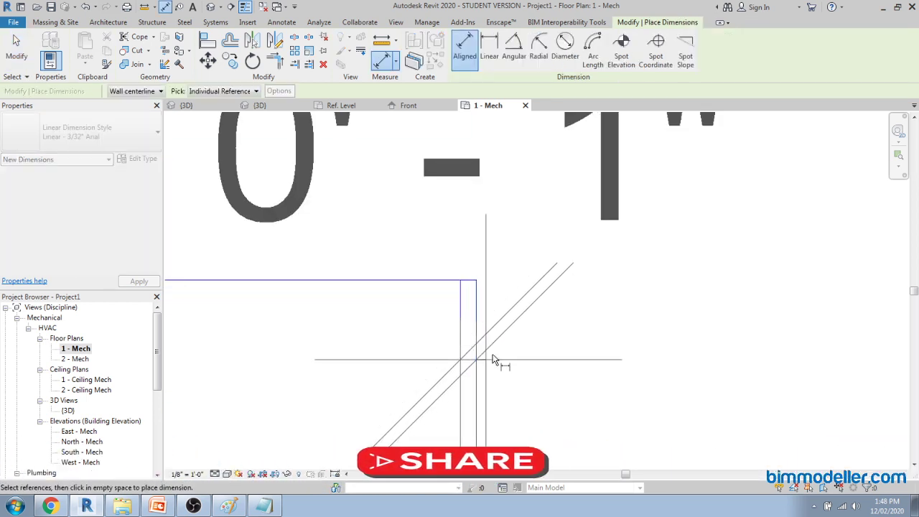
{"action": "scroll", "coordinate": [500, 324], "scroll_direction": "down", "scroll_amount": 4}
{"action": "key", "text": "Escape"}
{"action": "key", "text": "Escape"}
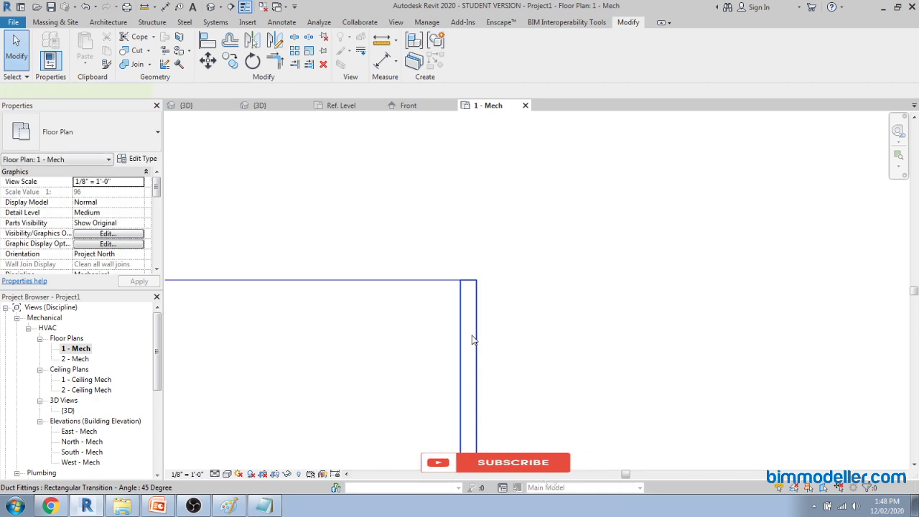
{"action": "left_click", "coordinate": [477, 331]}
{"action": "scroll", "coordinate": [479, 329], "scroll_direction": "down", "scroll_amount": 2}
Step: Switch to Notepad and put the formula's second if(WidthDelta = 0" condition and its Length 1 result on separate indented lines
{"action": "left_click", "coordinate": [265, 505]}
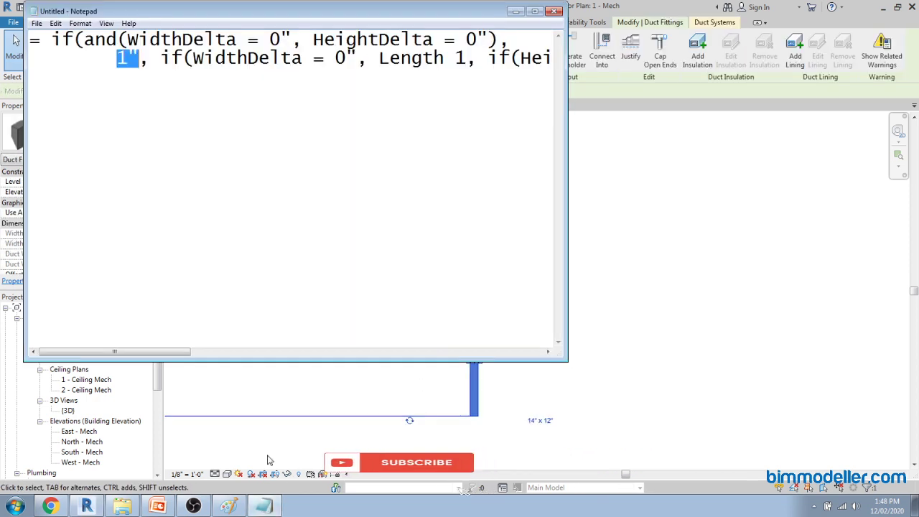
{"action": "left_click", "coordinate": [183, 59]}
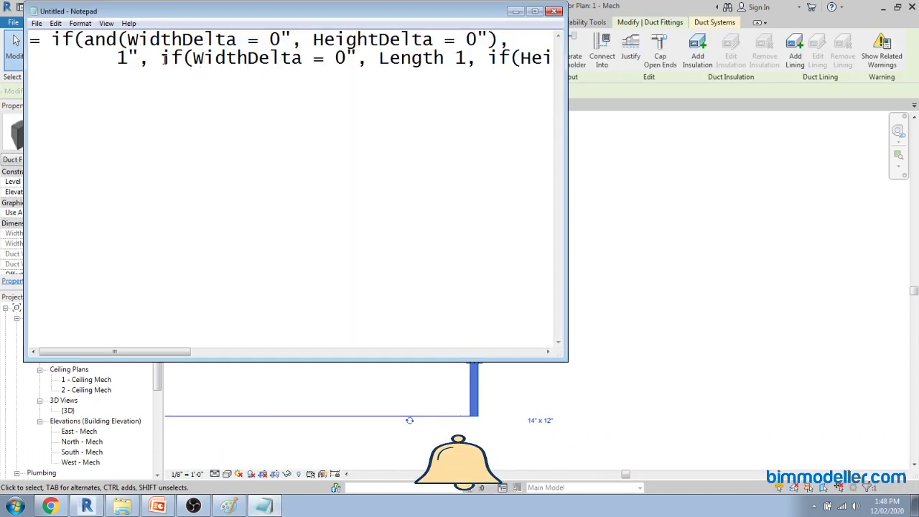
{"action": "key", "text": "Return"}
{"action": "key", "text": "Tab"}
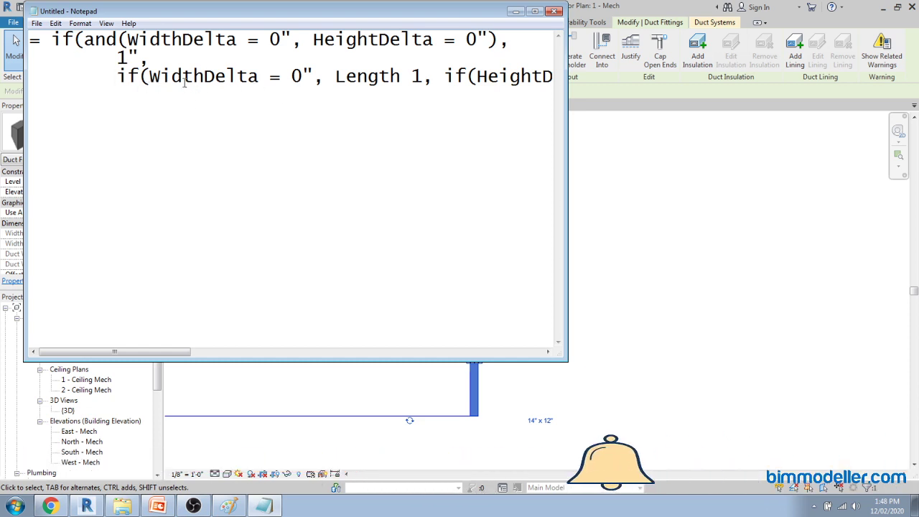
{"action": "double_click", "coordinate": [241, 75]}
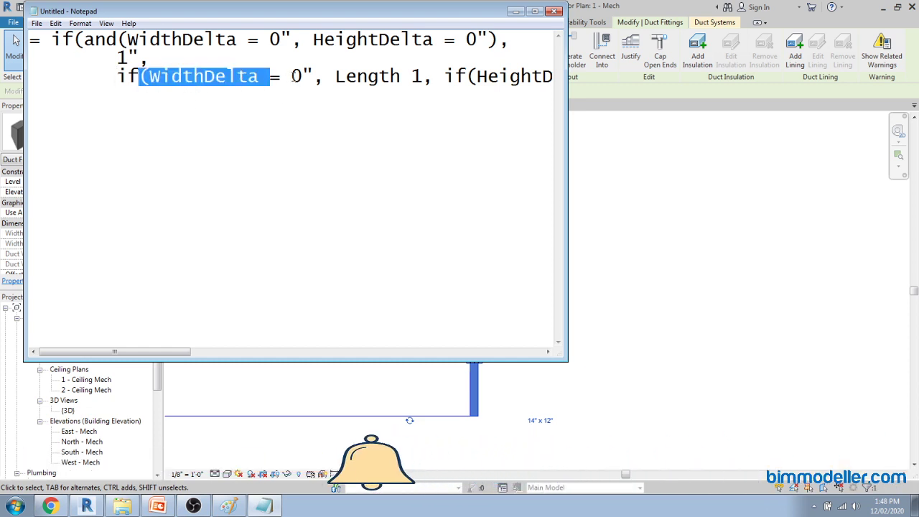
{"action": "left_click", "coordinate": [346, 77]}
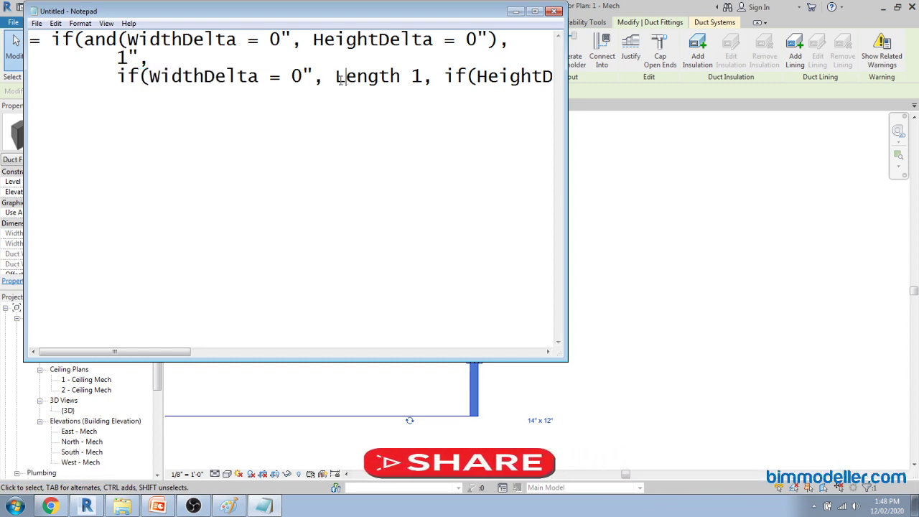
{"action": "key", "text": "Return"}
{"action": "key", "text": "Tab"}
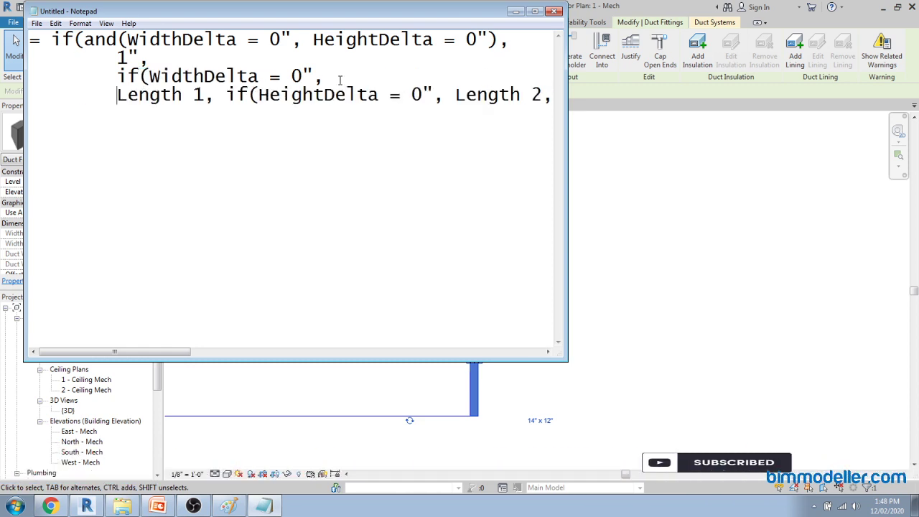
{"action": "key", "text": "Tab"}
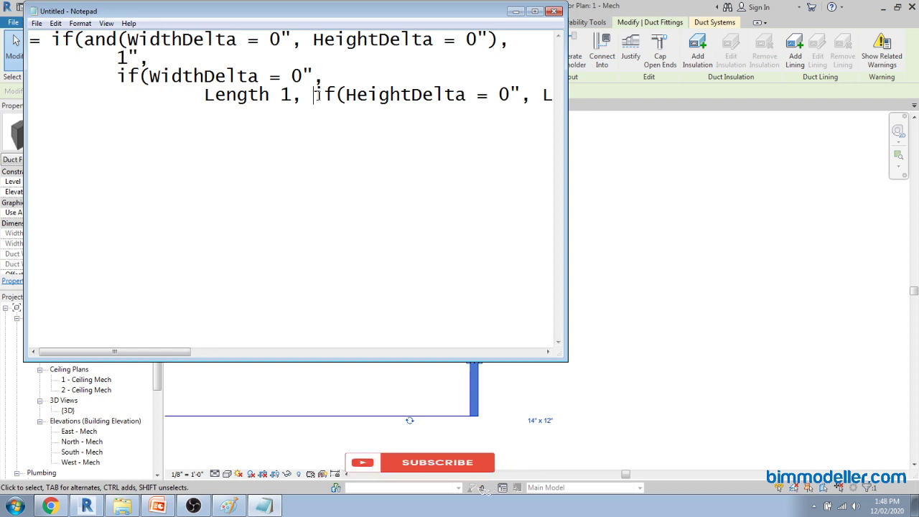
Step: Put the if(HeightDelta = 0" condition and its Length 2 result on separate, progressively indented lines of the formula
{"action": "key", "text": "Return"}
{"action": "key", "text": "Tab"}
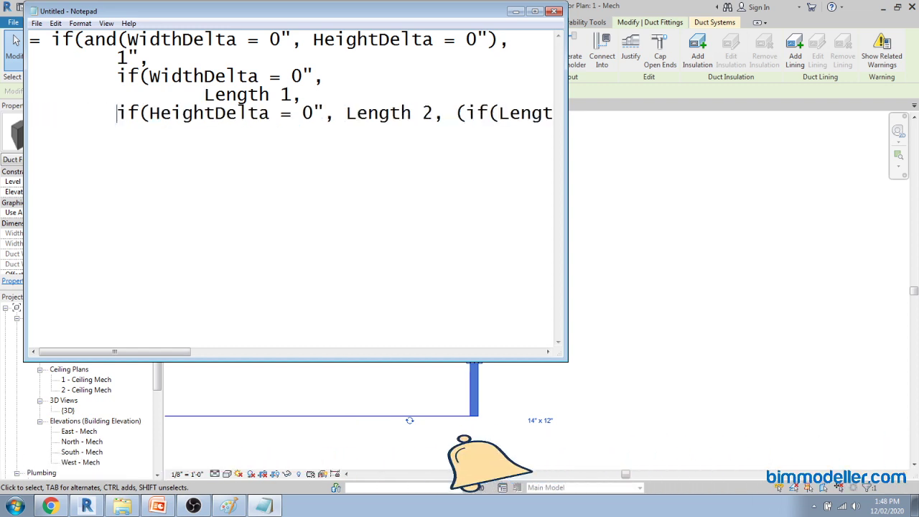
{"action": "key", "text": "Tab"}
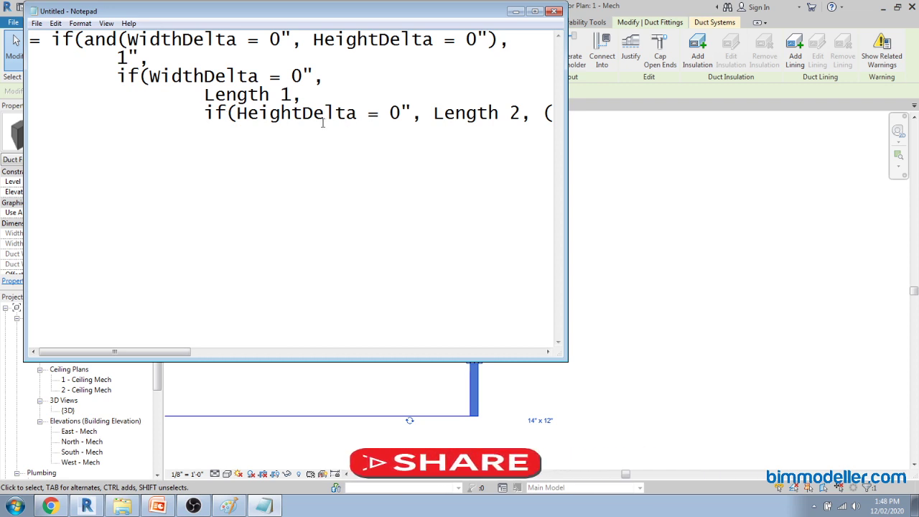
{"action": "left_click", "coordinate": [432, 115]}
{"action": "key", "text": "Return"}
{"action": "key", "text": "Tab"}
{"action": "key", "text": "Tab"}
{"action": "key", "text": "Tab"}
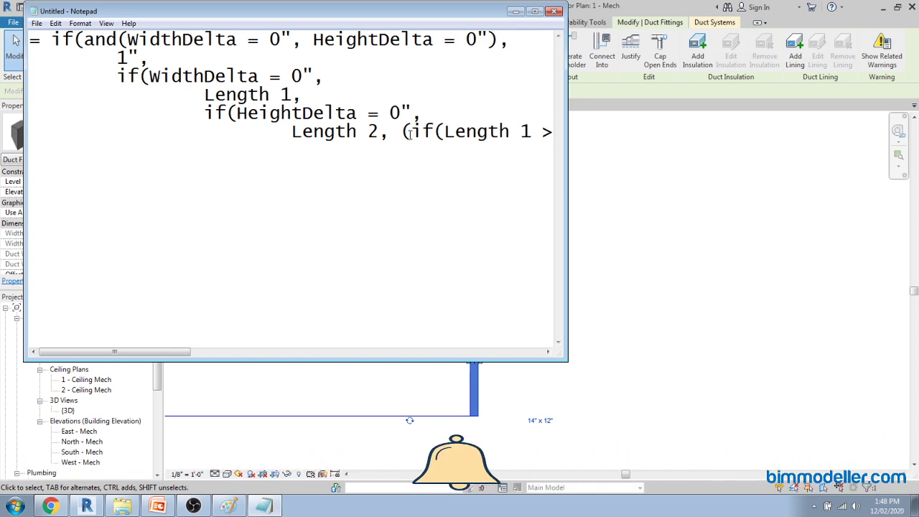
Step: Put the Length 1 > Length 2 comparison on its own line aligned with Length 2, and widen the Notepad window to fit it
{"action": "key", "text": "Return"}
{"action": "key", "text": "Tab"}
{"action": "key", "text": "Tab"}
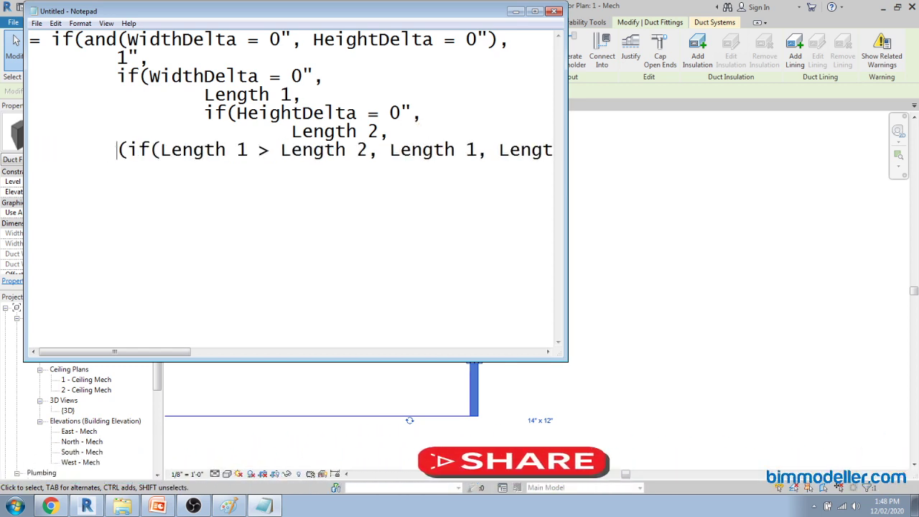
{"action": "key", "text": "Tab"}
{"action": "key", "text": "Tab"}
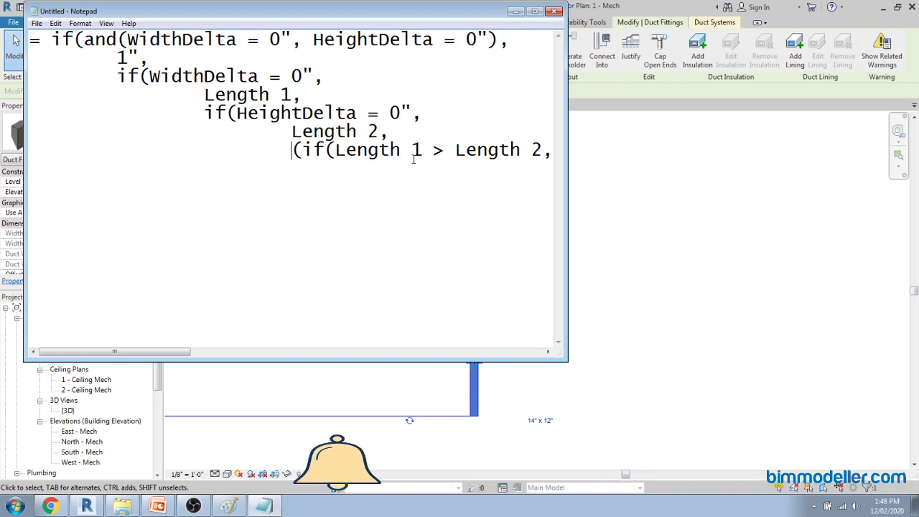
{"action": "left_click_drag", "start_coordinate": [566, 250], "coordinate": [869, 288]}
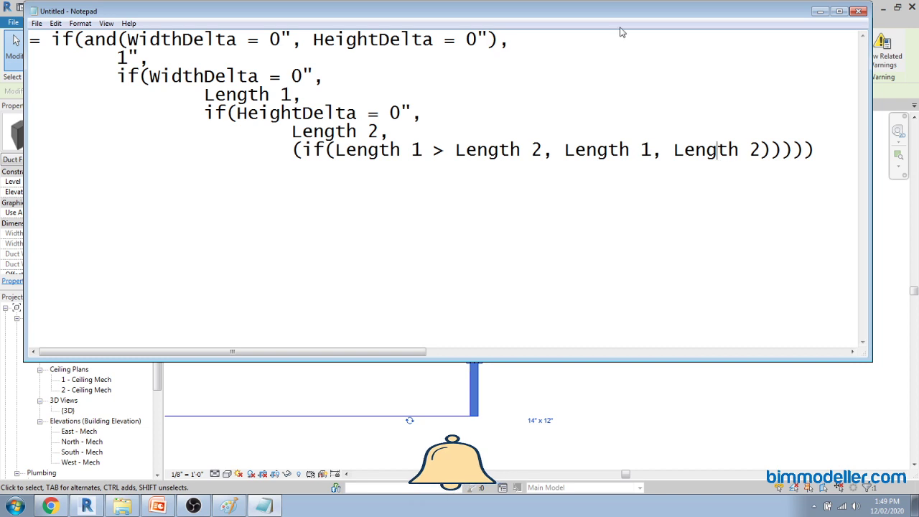
Step: Switch back to Revit, close the inactive views from the transition family's Front elevation, and return to the 1 - Mech floor plan
{"action": "left_click_drag", "start_coordinate": [622, 6], "coordinate": [629, 93]}
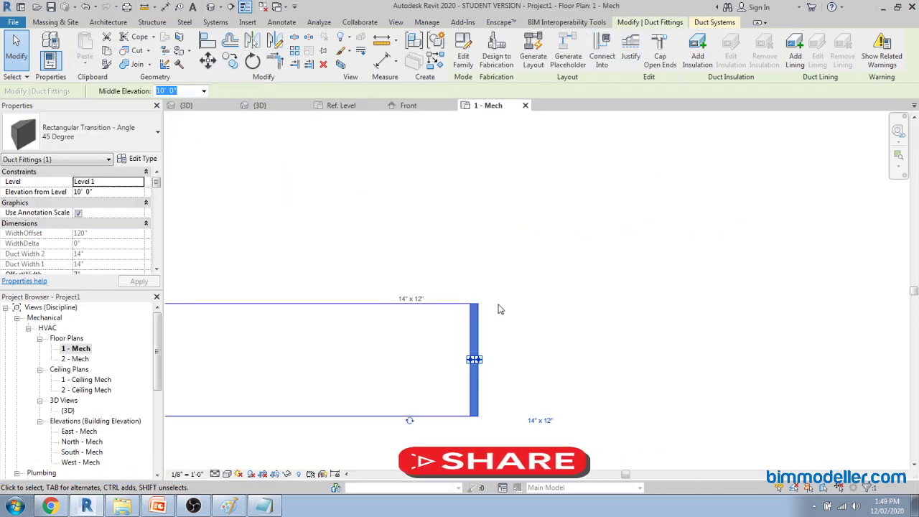
{"action": "left_click", "coordinate": [407, 107]}
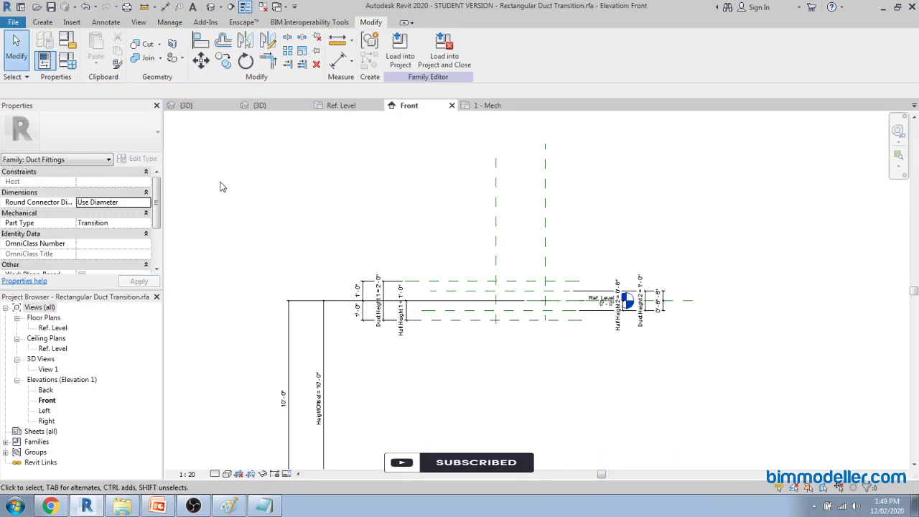
{"action": "left_click", "coordinate": [263, 7]}
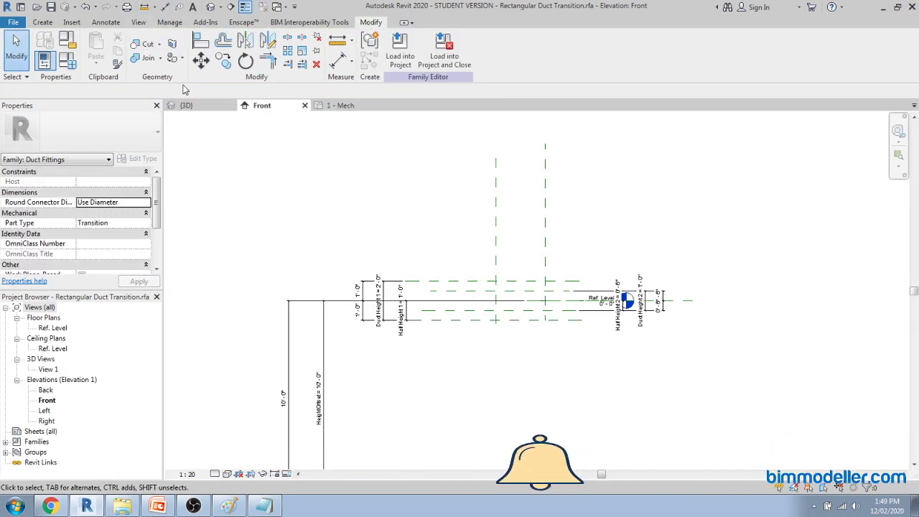
{"action": "left_click", "coordinate": [211, 107]}
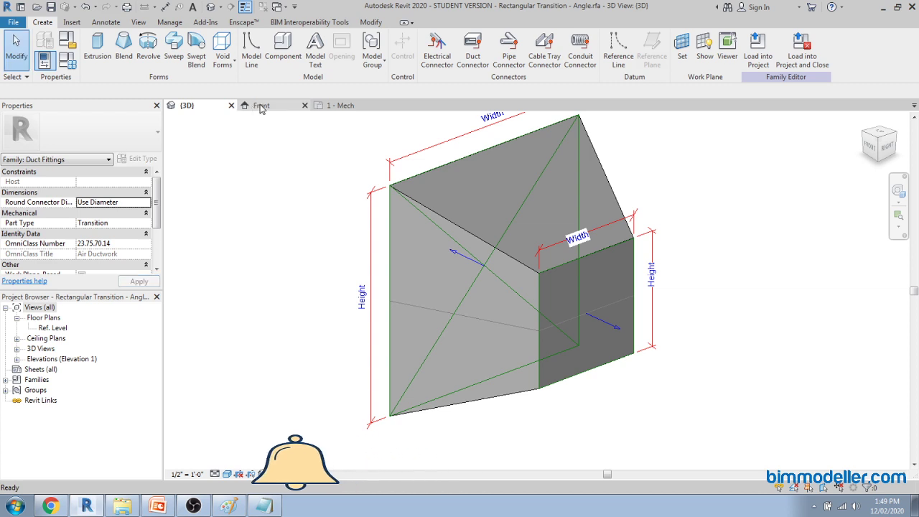
{"action": "left_click", "coordinate": [288, 107]}
{"action": "left_click", "coordinate": [337, 107]}
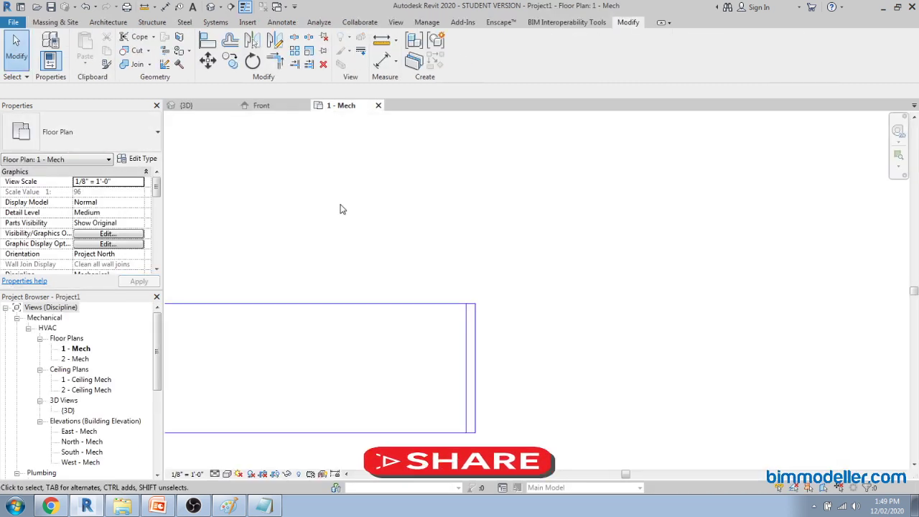
Step: In the transition family's Ref. Level plan, open Family Types and set the Computed Length formula to MaxDelta
{"action": "left_click", "coordinate": [285, 106]}
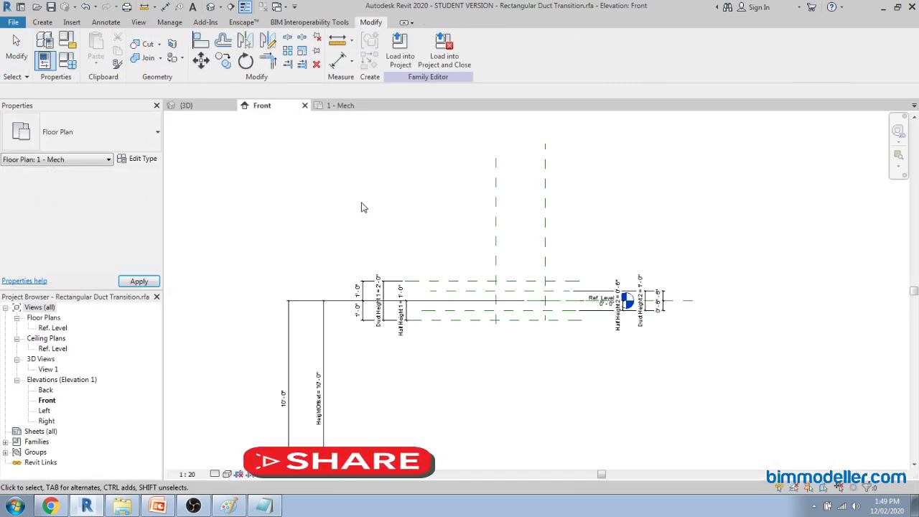
{"action": "double_click", "coordinate": [63, 328]}
{"action": "key", "text": "f"}
{"action": "key", "text": "t"}
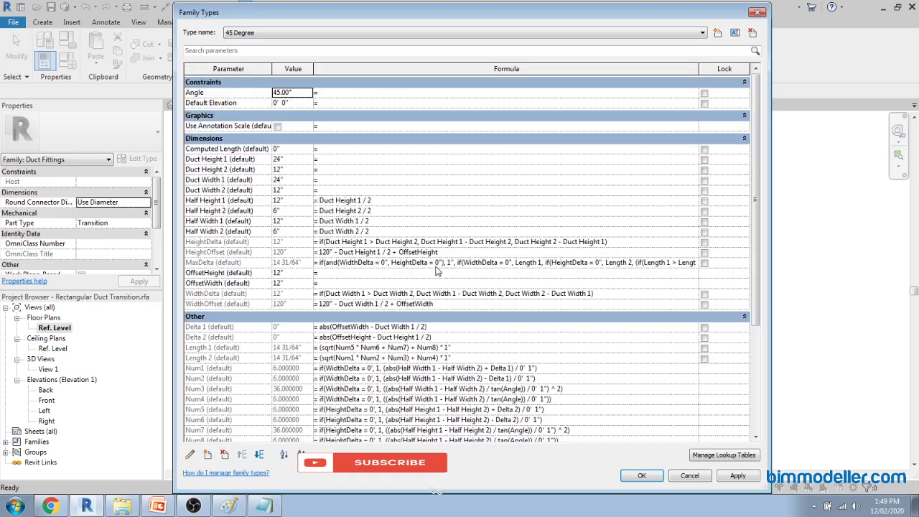
{"action": "left_click", "coordinate": [230, 263]}
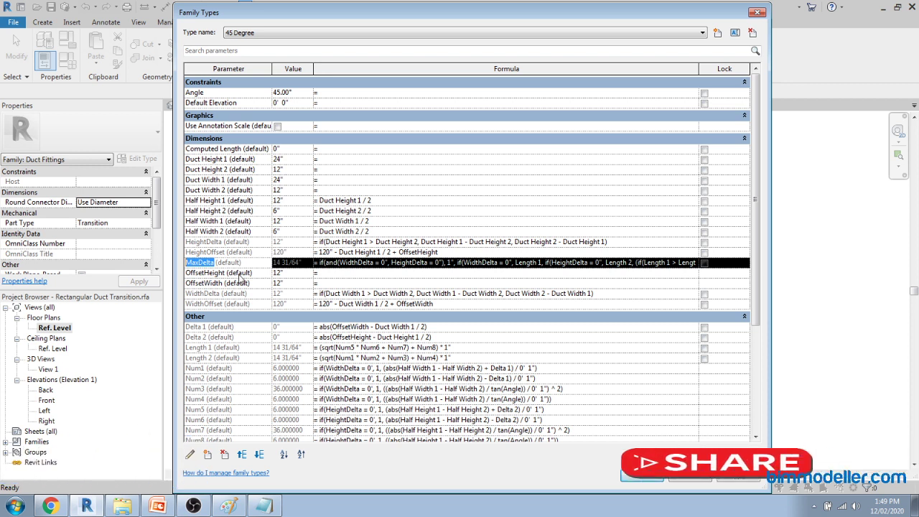
{"action": "left_click", "coordinate": [346, 150]}
{"action": "type", "text": "MaxDelta"}
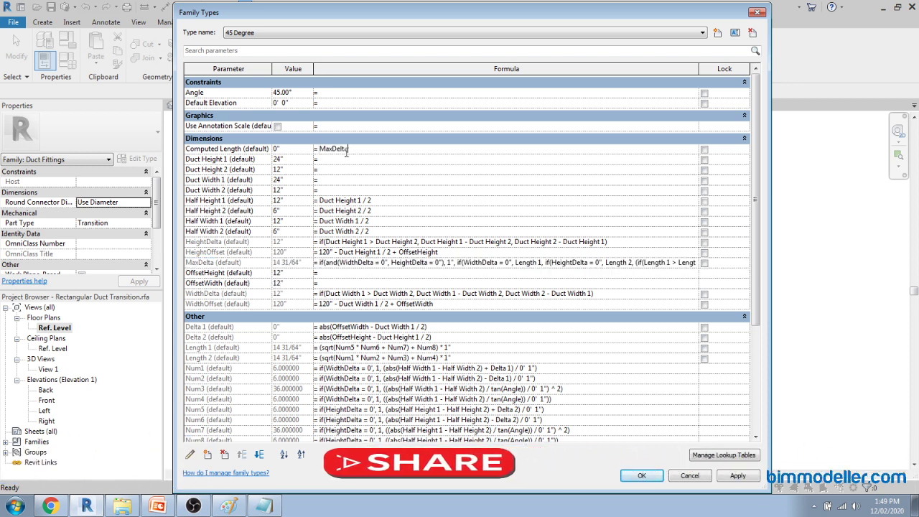
{"action": "key", "text": "Return"}
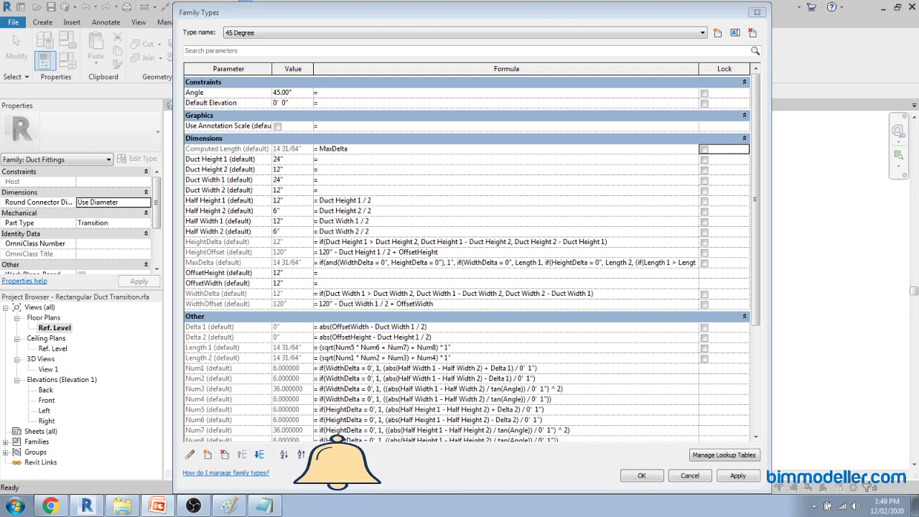
Step: Add an instance family parameter named Duct Length with discipline HVAC and type Duct Size, grouped under Dimensions
{"action": "left_click", "coordinate": [208, 454]}
{"action": "key", "text": "BackSpace"}
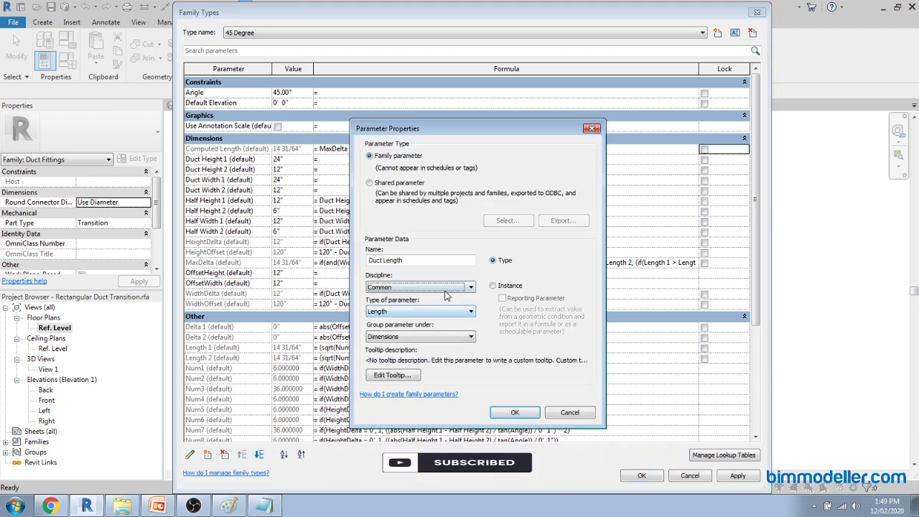
{"action": "key", "text": "Down"}
{"action": "key", "text": "Down"}
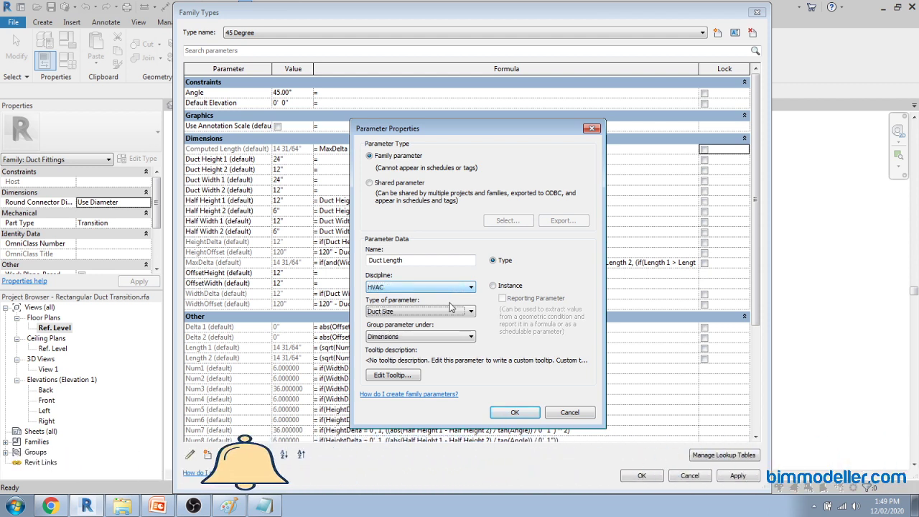
{"action": "left_click", "coordinate": [505, 286]}
{"action": "left_click", "coordinate": [513, 412]}
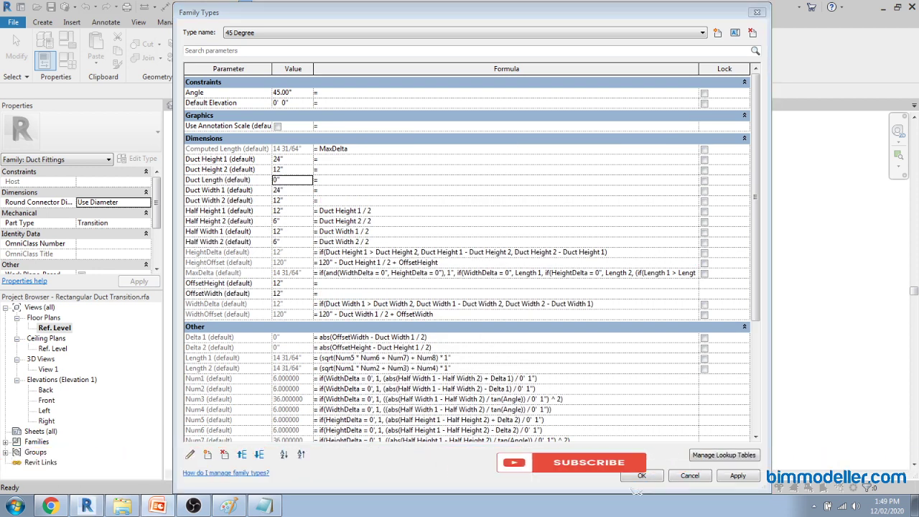
Step: Set the Duct Length formula to Computed Length and accept the family type changes
{"action": "left_click", "coordinate": [351, 180]}
{"action": "type", "text": "Computed Length"}
{"action": "key", "text": "Tab"}
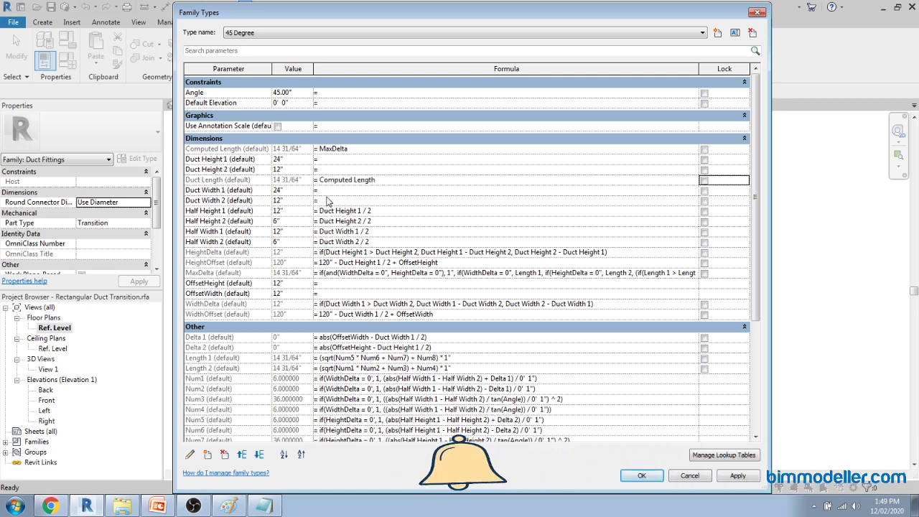
{"action": "left_click", "coordinate": [641, 478]}
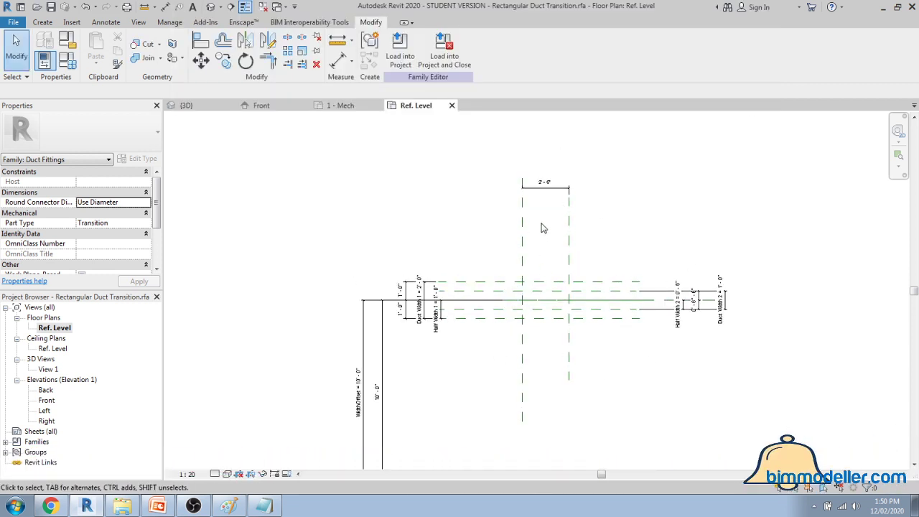
Step: Label the unlabelled dimension between the two vertical reference planes with the Duct Length parameter
{"action": "left_click", "coordinate": [545, 189]}
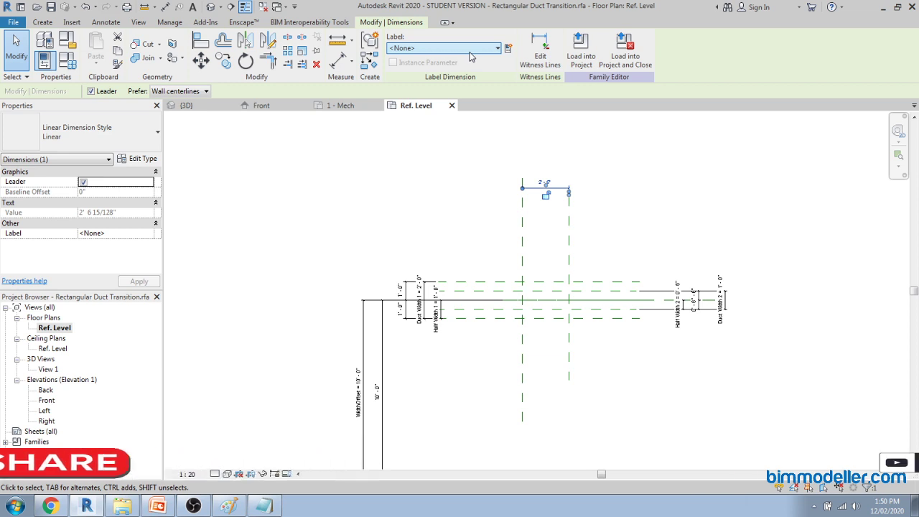
{"action": "left_click", "coordinate": [439, 78]}
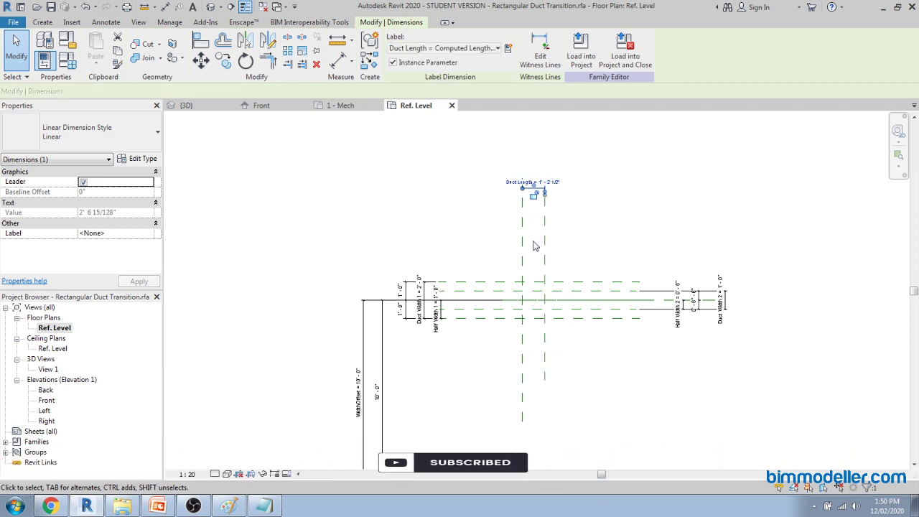
{"action": "left_click", "coordinate": [575, 263]}
{"action": "key", "text": "Escape"}
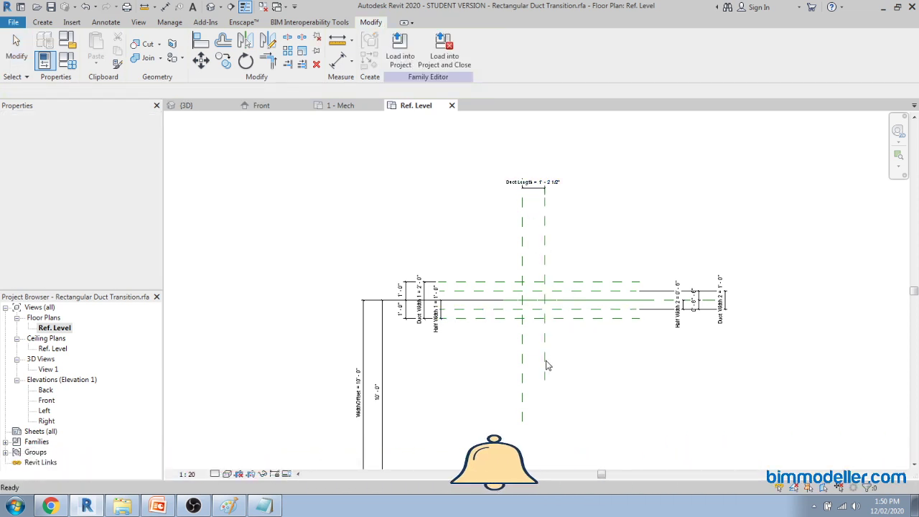
Step: In the Front elevation, place an aligned dimension between the two vertical reference planes
{"action": "double_click", "coordinate": [46, 400]}
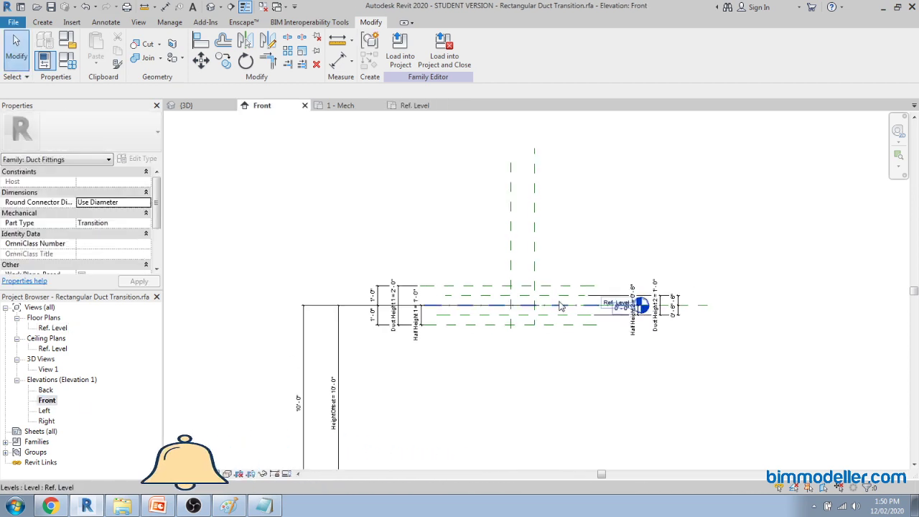
{"action": "key", "text": "d"}
{"action": "key", "text": "i"}
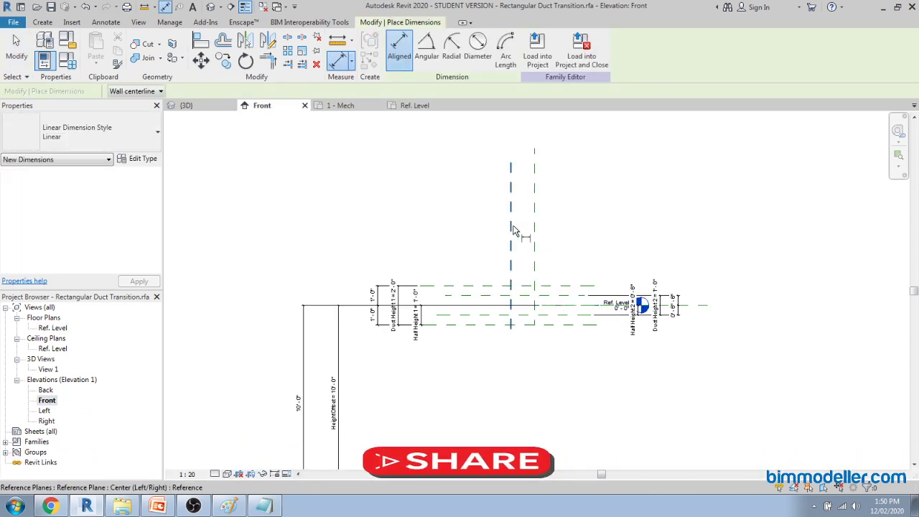
{"action": "left_click", "coordinate": [532, 227]}
{"action": "scroll", "coordinate": [531, 226], "scroll_direction": "up", "scroll_amount": 3}
{"action": "left_click", "coordinate": [526, 219]}
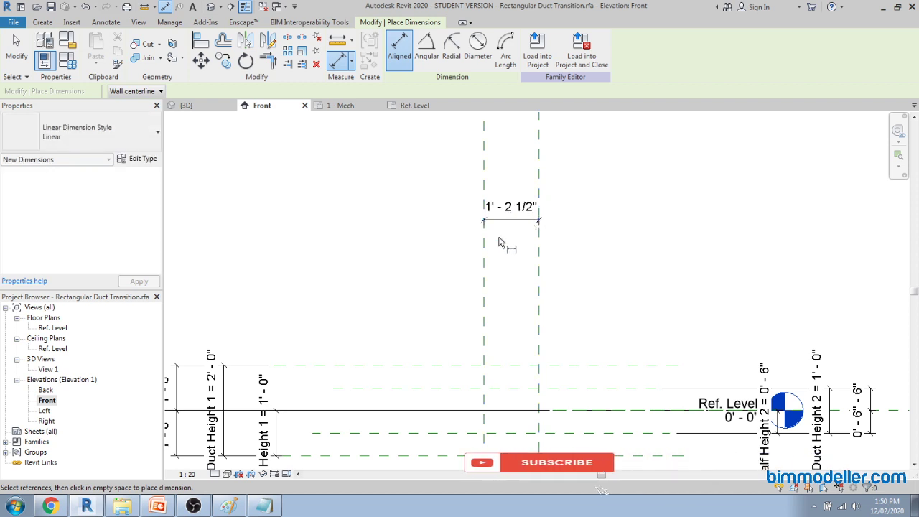
{"action": "key", "text": "Escape"}
Step: Compare the Duct Length dimension in the Ref. Level plan with the new dimension in the Front elevation
{"action": "left_click", "coordinate": [414, 106]}
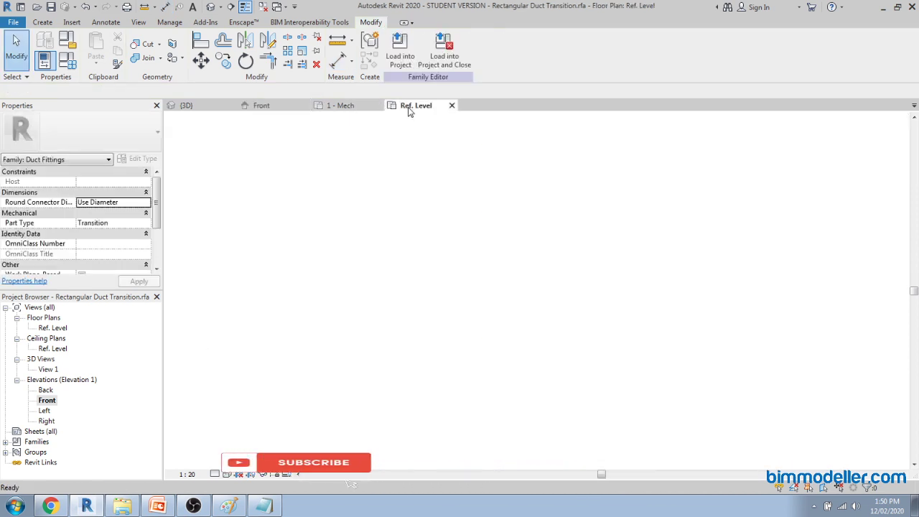
{"action": "scroll", "coordinate": [537, 192], "scroll_direction": "up", "scroll_amount": 3}
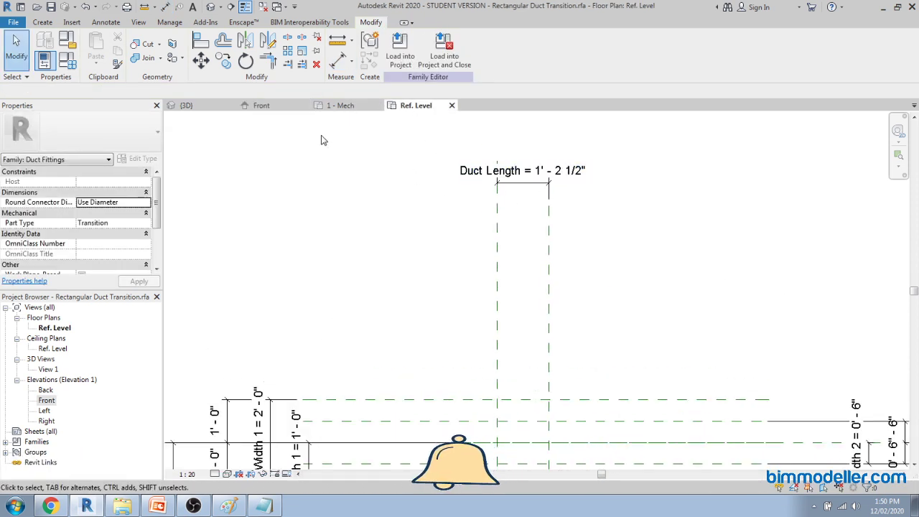
{"action": "left_click", "coordinate": [294, 108]}
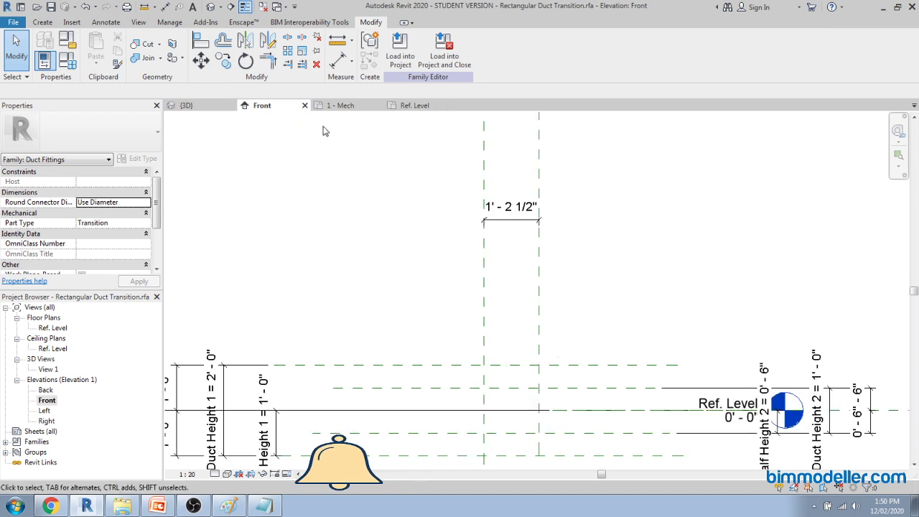
{"action": "left_click", "coordinate": [414, 105]}
{"action": "scroll", "coordinate": [522, 349], "scroll_direction": "down", "scroll_amount": 3}
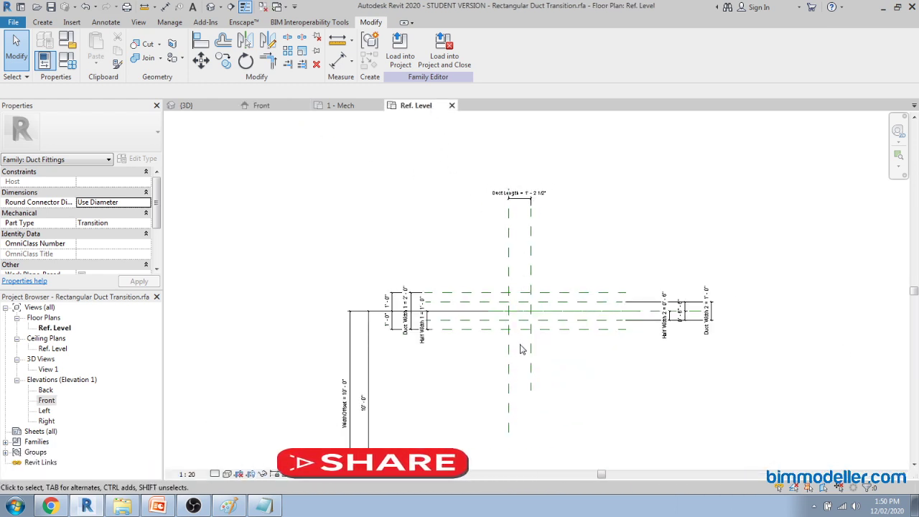
Step: Examine the Center (Left/Right) reference plane and its position among the duct width planes in the Ref. Level plan
{"action": "scroll", "coordinate": [522, 349], "scroll_direction": "up", "scroll_amount": 2}
{"action": "scroll", "coordinate": [527, 335], "scroll_direction": "up", "scroll_amount": 2}
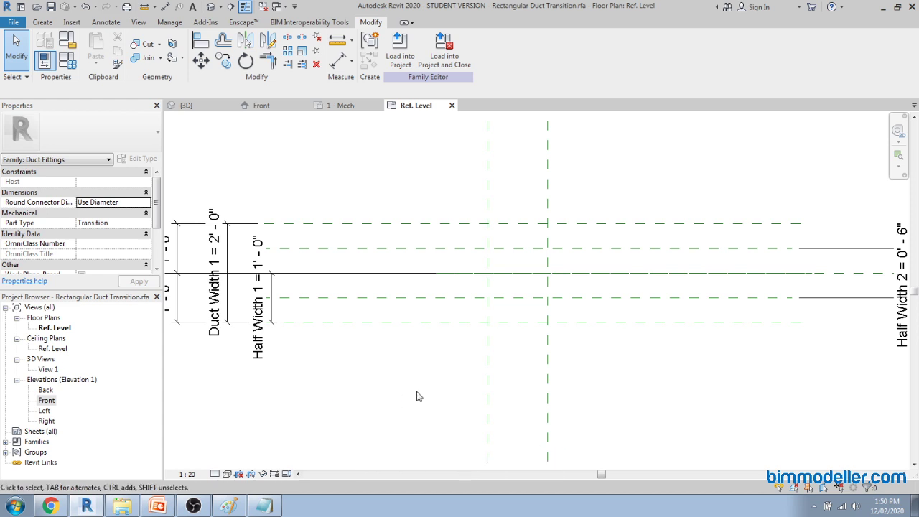
{"action": "scroll", "coordinate": [459, 385], "scroll_direction": "down", "scroll_amount": 3}
{"action": "scroll", "coordinate": [519, 350], "scroll_direction": "up", "scroll_amount": 2}
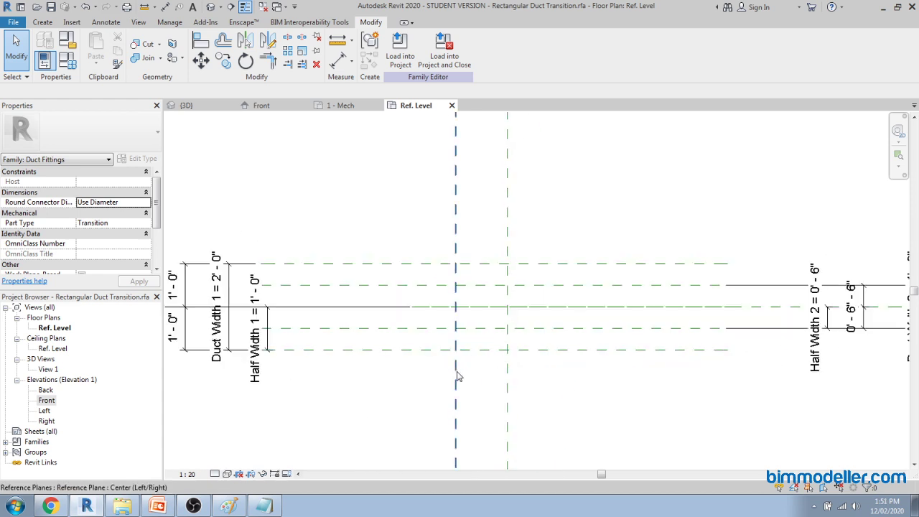
{"action": "left_click", "coordinate": [456, 375]}
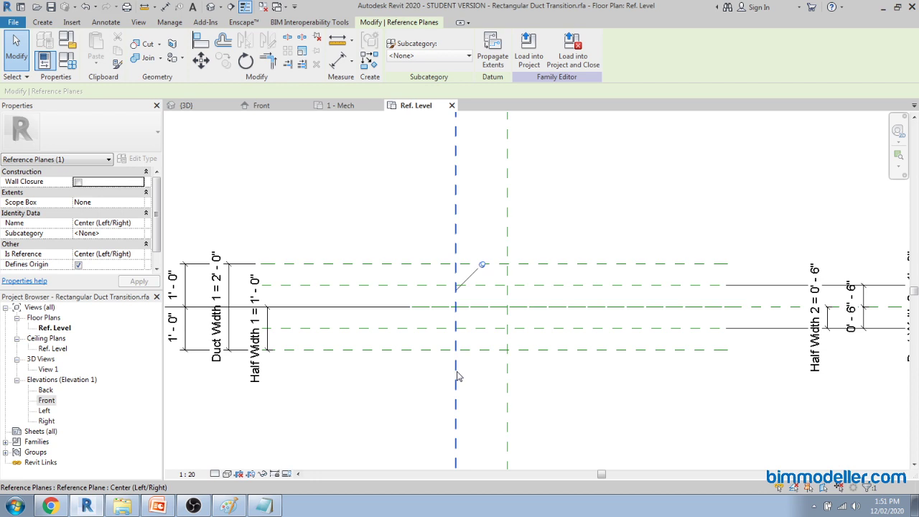
{"action": "middle_click_drag", "start_coordinate": [579, 374], "coordinate": [579, 391]}
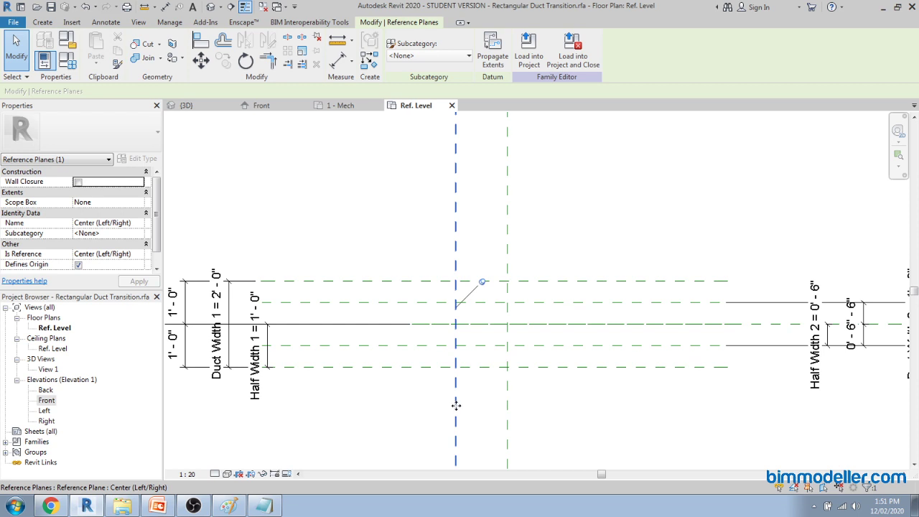
{"action": "middle_click_drag", "start_coordinate": [472, 415], "coordinate": [433, 404]}
{"action": "left_click", "coordinate": [513, 416]}
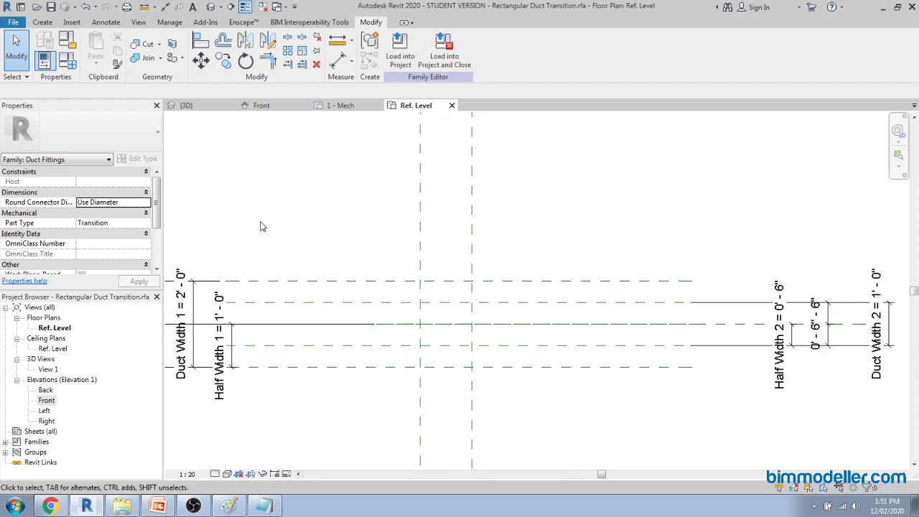
Step: Start a Blend on the Center (Left/Right) reference plane as its work plane and open the Left elevation for sketching
{"action": "left_click", "coordinate": [42, 22]}
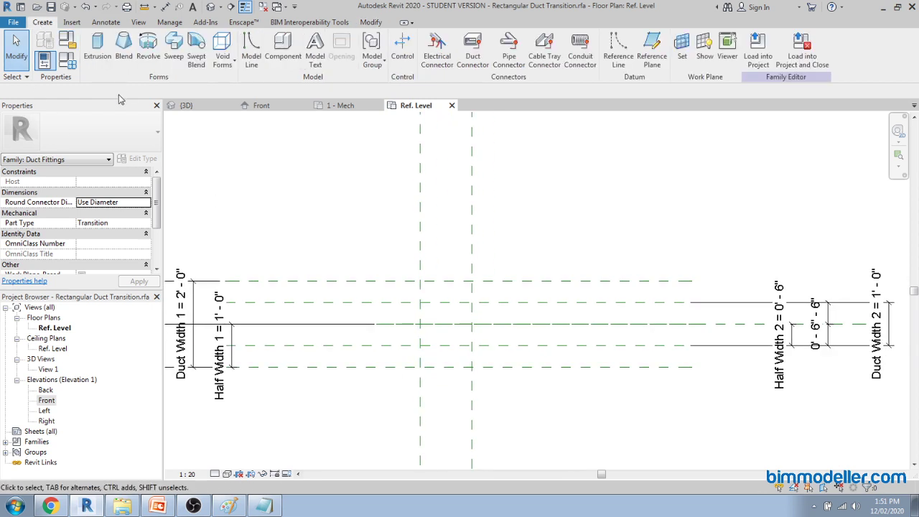
{"action": "left_click", "coordinate": [124, 57]}
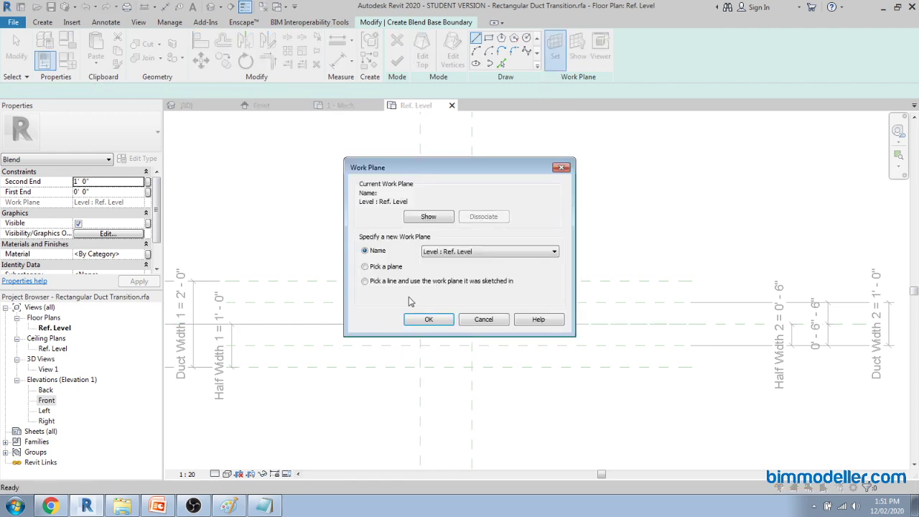
{"action": "left_click", "coordinate": [429, 320]}
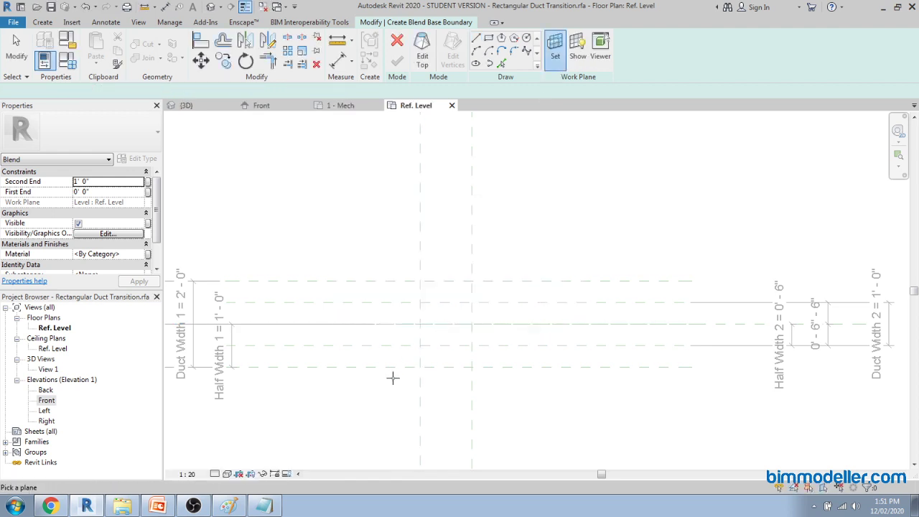
{"action": "left_click", "coordinate": [421, 267]}
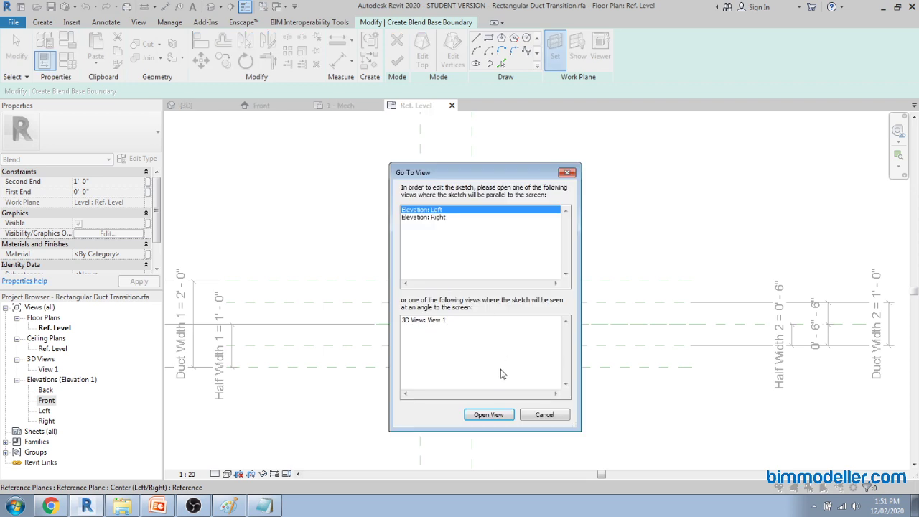
{"action": "left_click", "coordinate": [489, 415]}
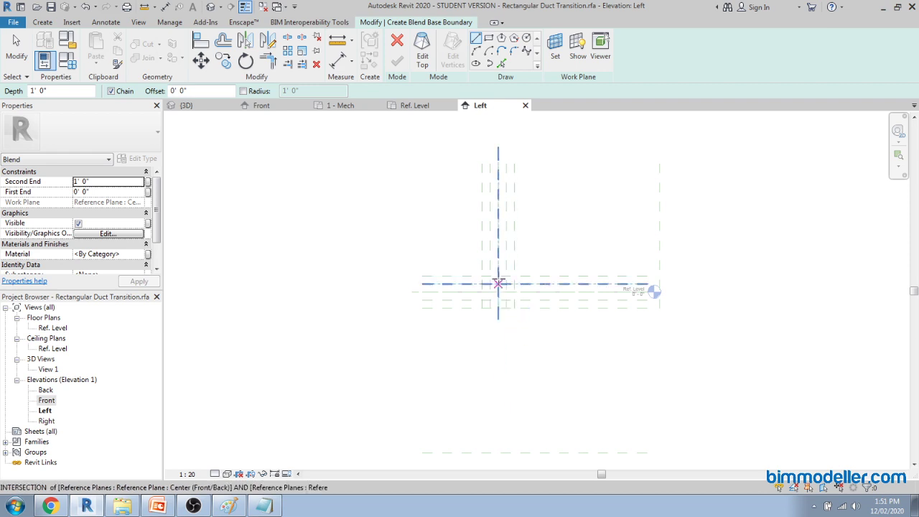
Step: Sketch the blend's base as a 2'-0" by 2'-0" rectangle on the outer width and height reference planes, locking its four edges to them
{"action": "scroll", "coordinate": [497, 274], "scroll_direction": "up", "scroll_amount": 3}
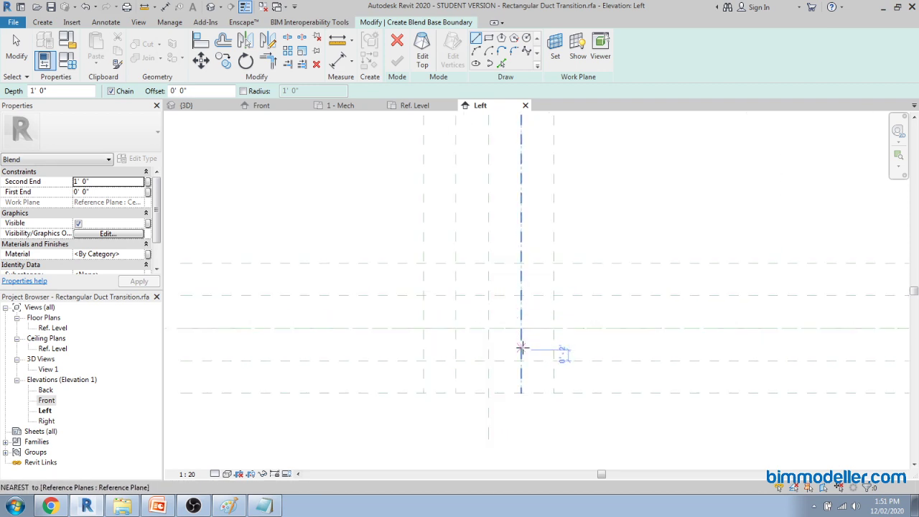
{"action": "scroll", "coordinate": [481, 303], "scroll_direction": "down", "scroll_amount": 3}
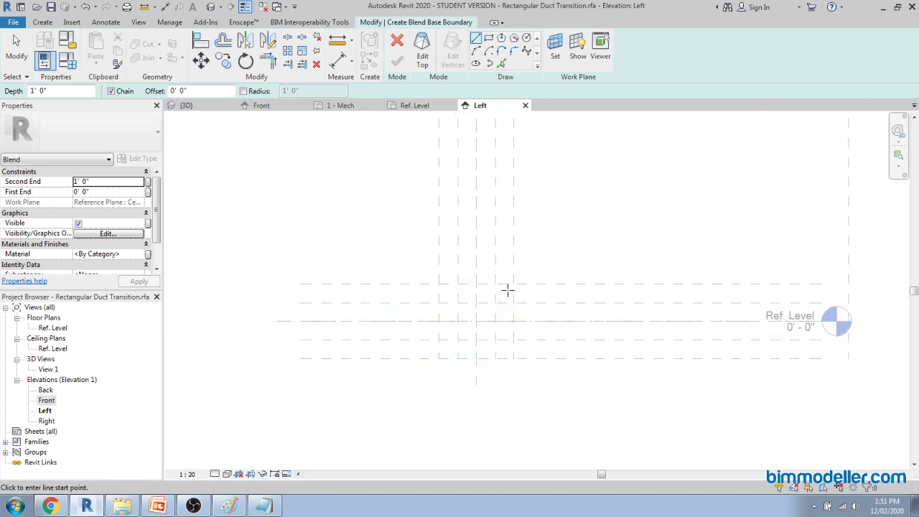
{"action": "left_click", "coordinate": [494, 116]}
{"action": "left_click", "coordinate": [494, 357]}
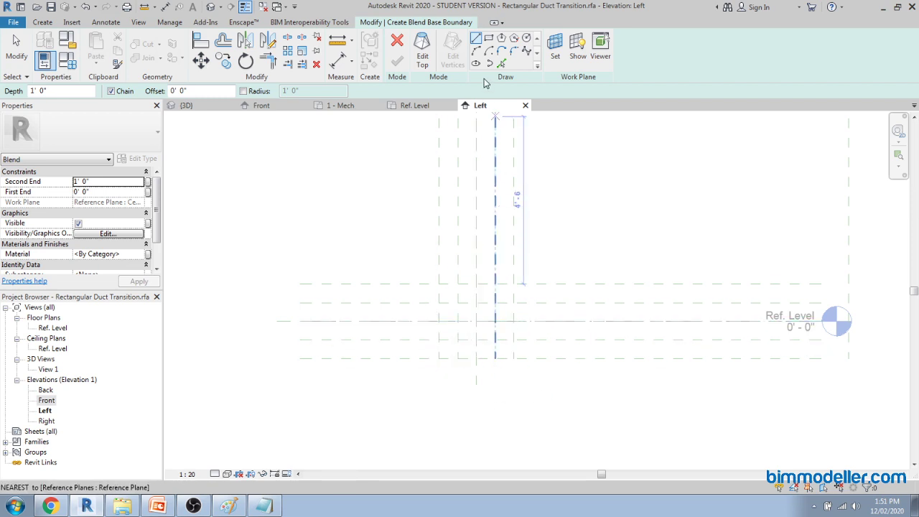
{"action": "left_click", "coordinate": [489, 38]}
{"action": "middle_click_drag", "start_coordinate": [521, 369], "coordinate": [536, 328]}
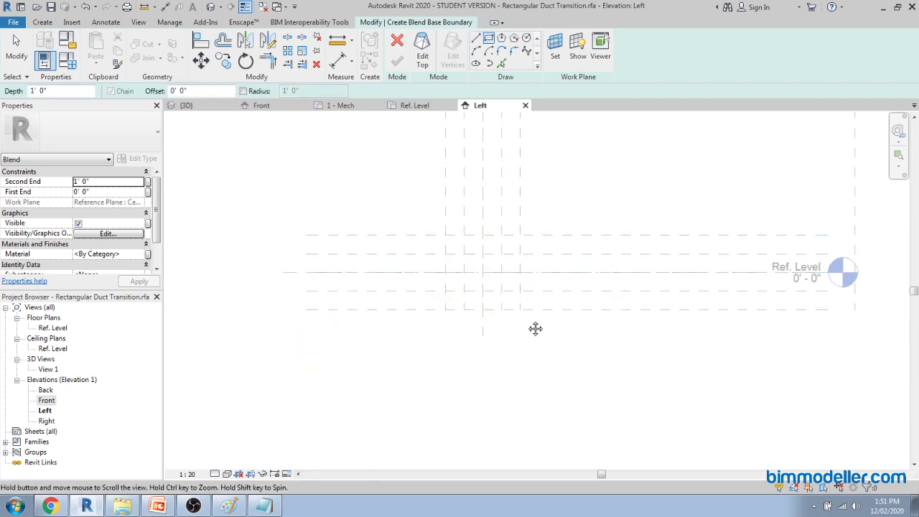
{"action": "scroll", "coordinate": [489, 314], "scroll_direction": "up", "scroll_amount": 1}
{"action": "left_click", "coordinate": [438, 223]}
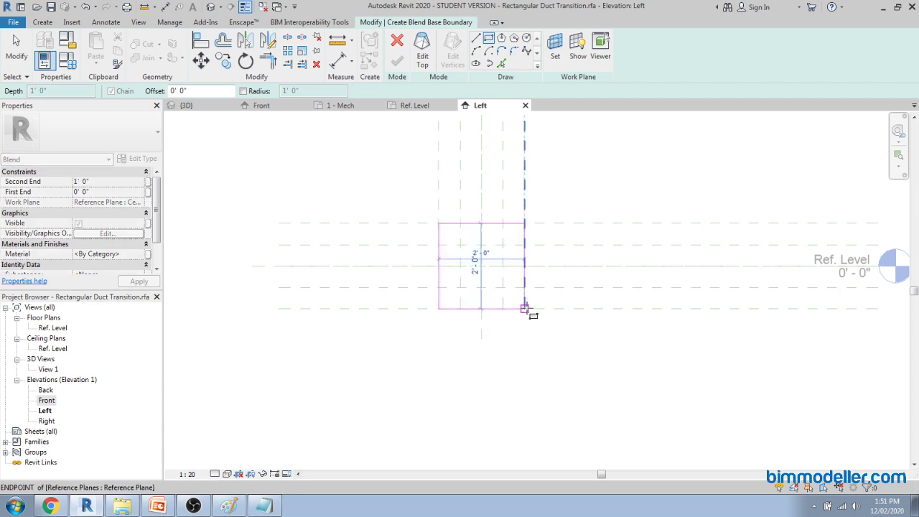
{"action": "left_click", "coordinate": [524, 309]}
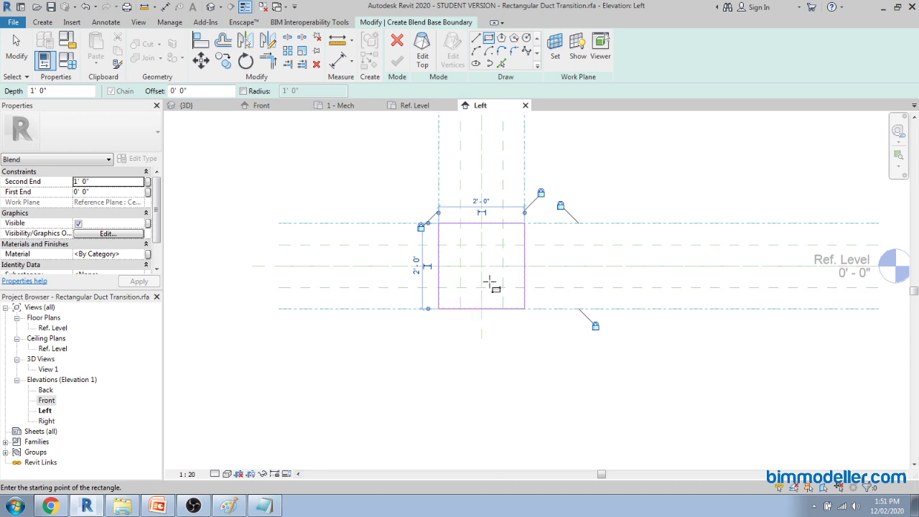
{"action": "scroll", "coordinate": [489, 281], "scroll_direction": "up", "scroll_amount": 2}
{"action": "middle_click_drag", "start_coordinate": [432, 249], "coordinate": [435, 268]}
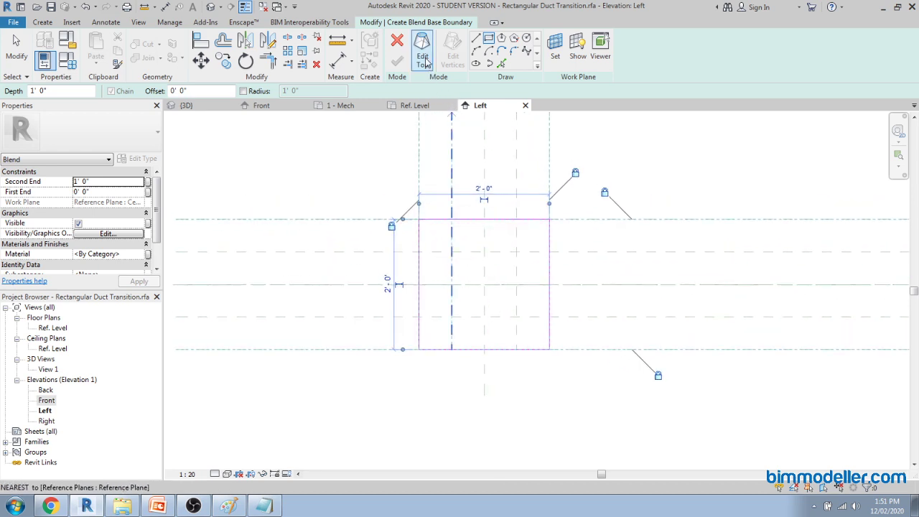
Step: Sketch the blend's top boundary as a locked 1'-0" by 1'-0" rectangle on the inner reference planes and finish the blend
{"action": "left_click", "coordinate": [423, 58]}
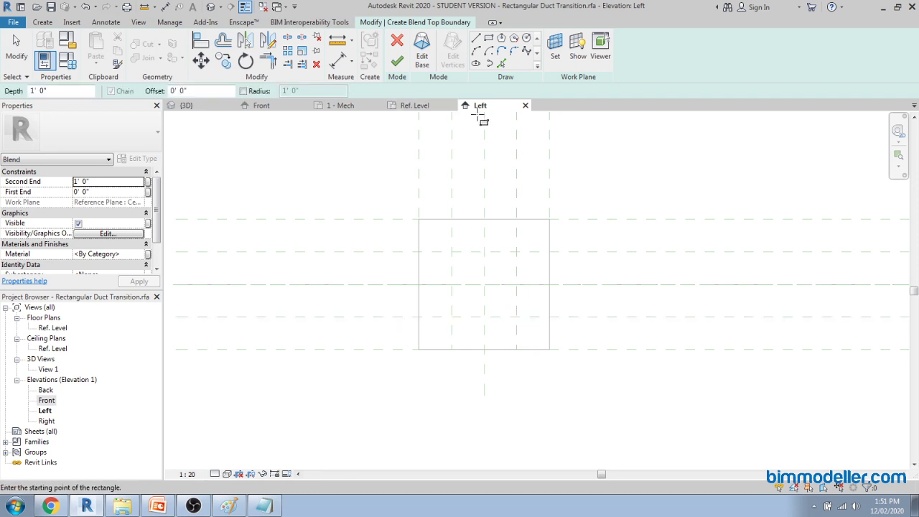
{"action": "left_click", "coordinate": [452, 252]}
{"action": "left_click", "coordinate": [517, 315]}
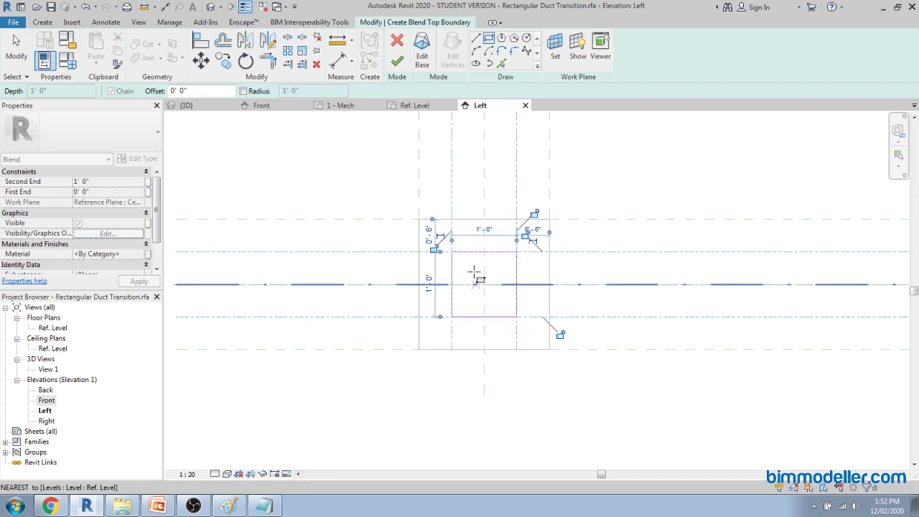
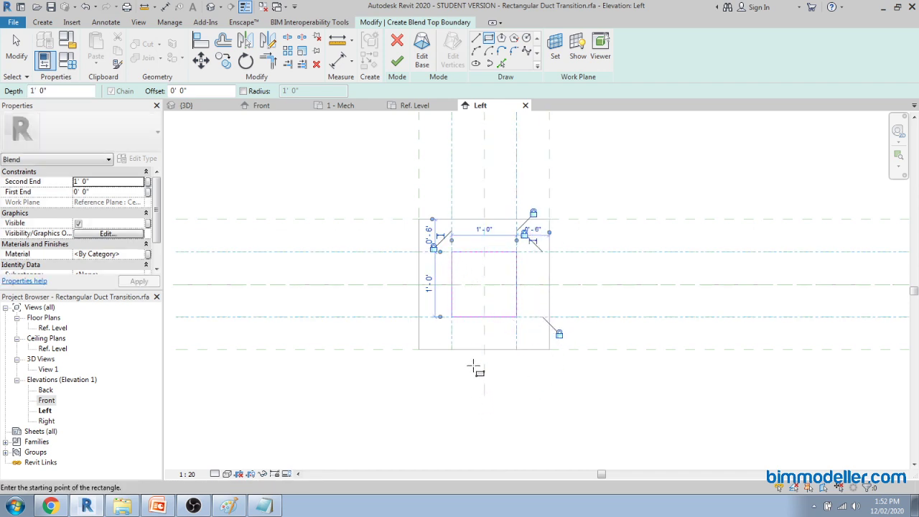
{"action": "scroll", "coordinate": [476, 369], "scroll_direction": "down", "scroll_amount": 2}
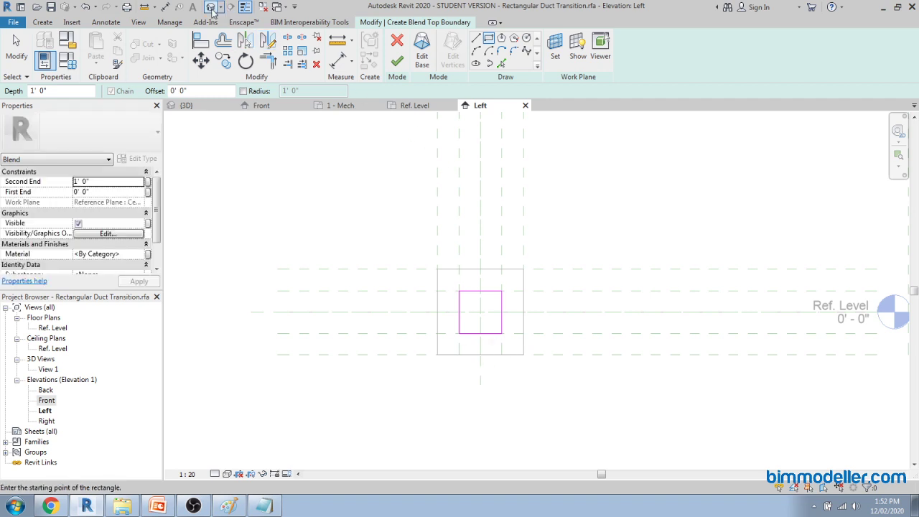
{"action": "left_click", "coordinate": [397, 61]}
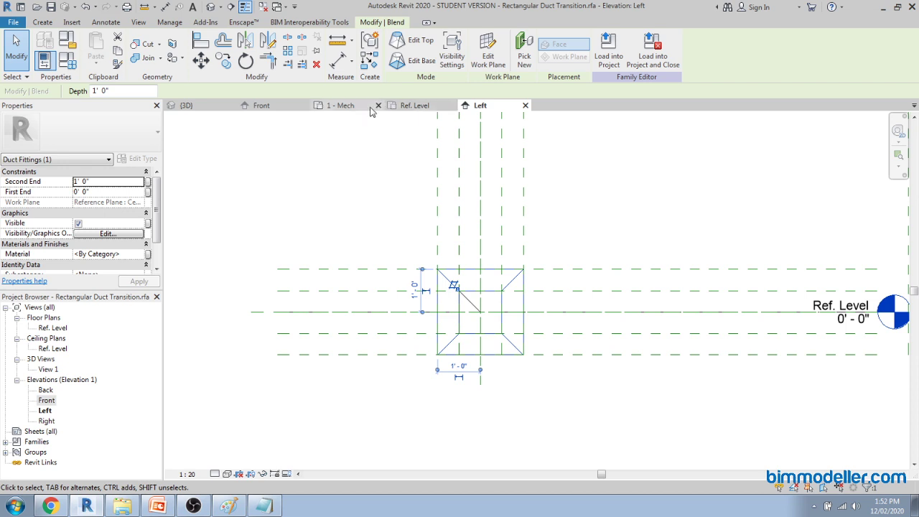
Step: Close the inactive views, open the Ref. Level plan and pull the blend's ends off their current positions along the duct length
{"action": "left_click", "coordinate": [263, 7]}
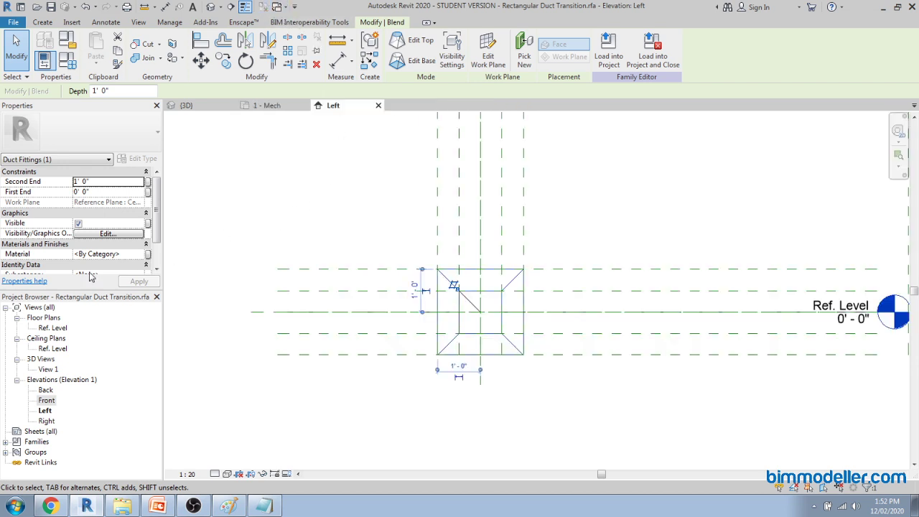
{"action": "double_click", "coordinate": [56, 327]}
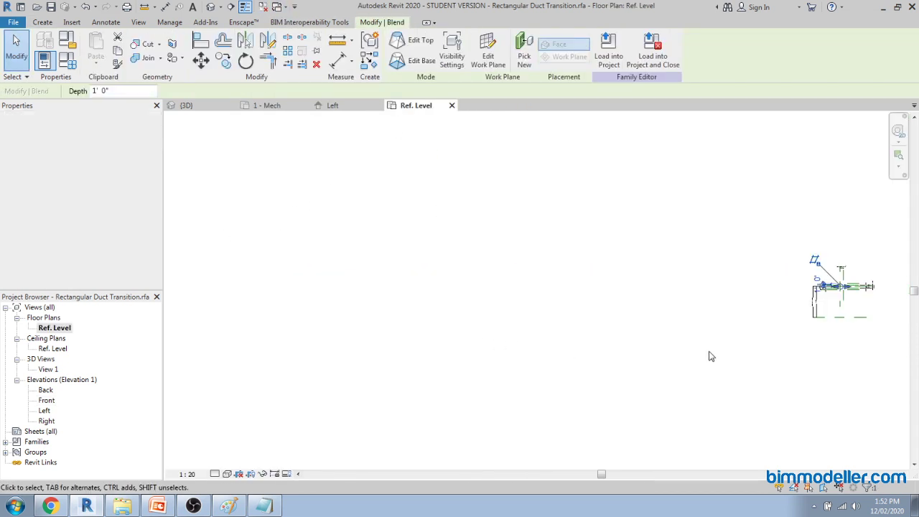
{"action": "scroll", "coordinate": [678, 305], "scroll_direction": "up", "scroll_amount": 8}
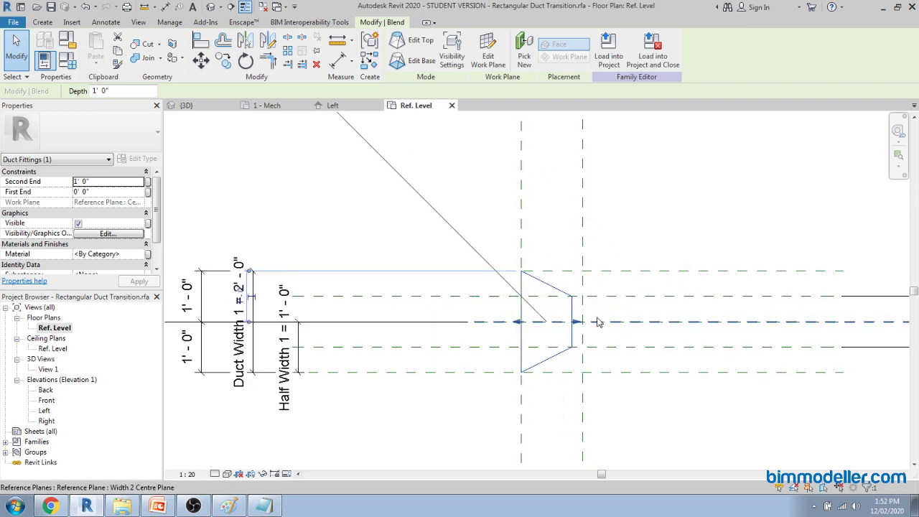
{"action": "left_click", "coordinate": [574, 361]}
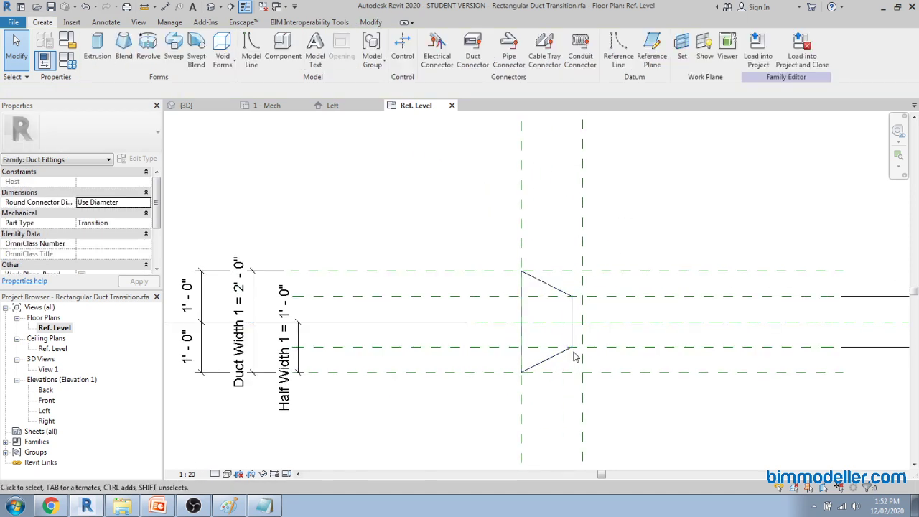
{"action": "left_click", "coordinate": [568, 356]}
{"action": "scroll", "coordinate": [564, 347], "scroll_direction": "up", "scroll_amount": 2}
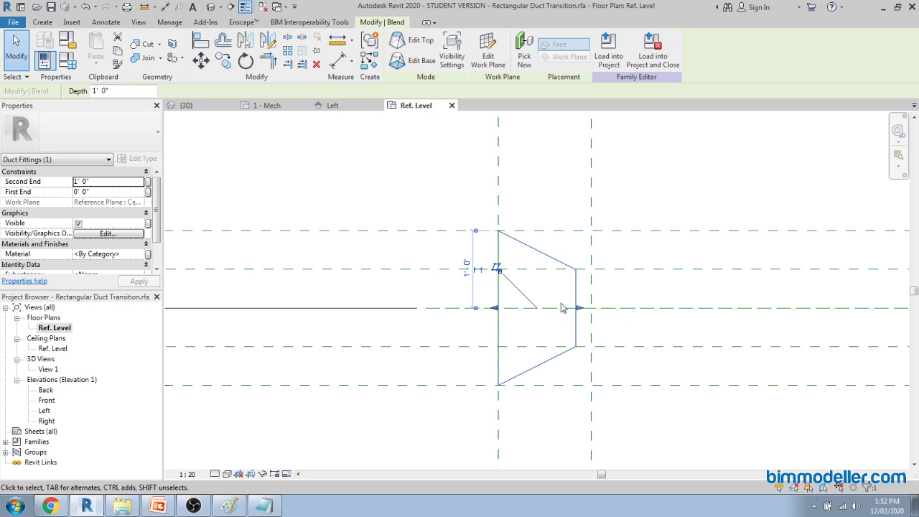
{"action": "scroll", "coordinate": [562, 307], "scroll_direction": "down", "scroll_amount": 3}
{"action": "scroll", "coordinate": [574, 316], "scroll_direction": "up", "scroll_amount": 2}
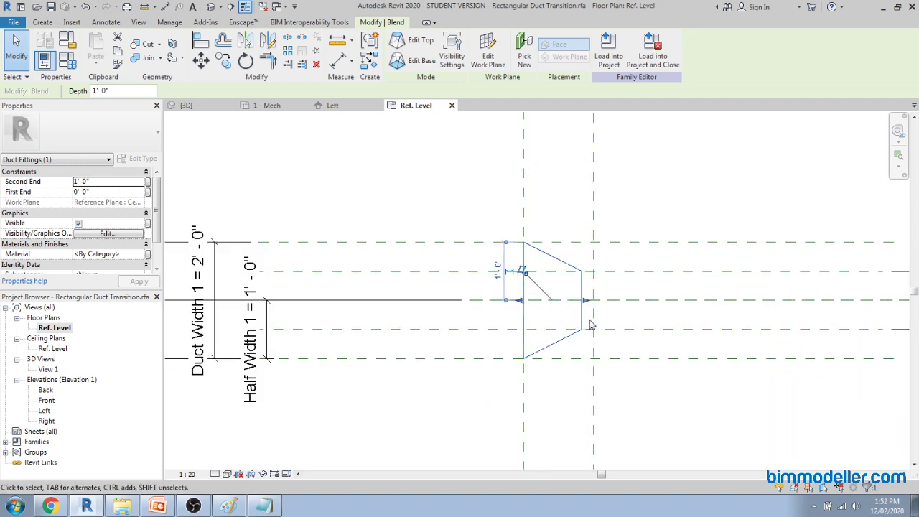
{"action": "left_click_drag", "start_coordinate": [589, 308], "coordinate": [532, 308]}
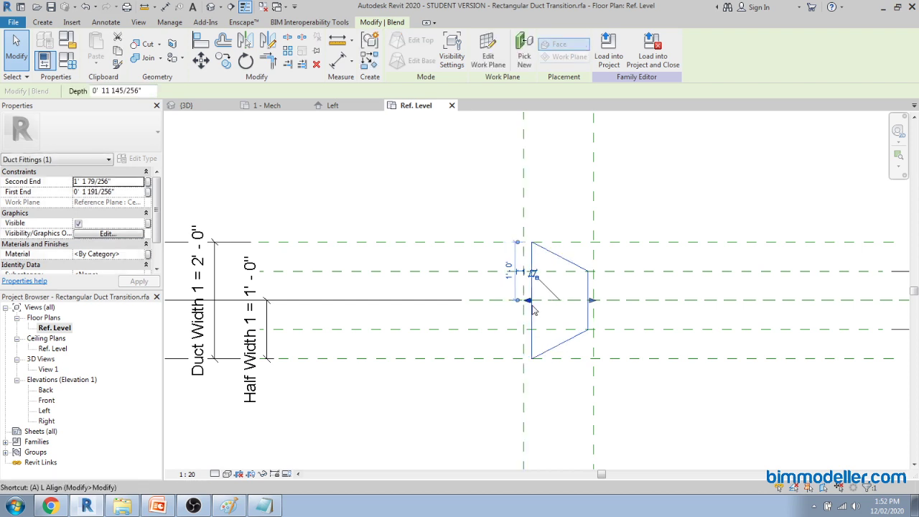
Step: Align the blend's large end face to the Center (Left/Right) plane and its small end face to the second vertical reference plane
{"action": "key", "text": "a"}
{"action": "key", "text": "l"}
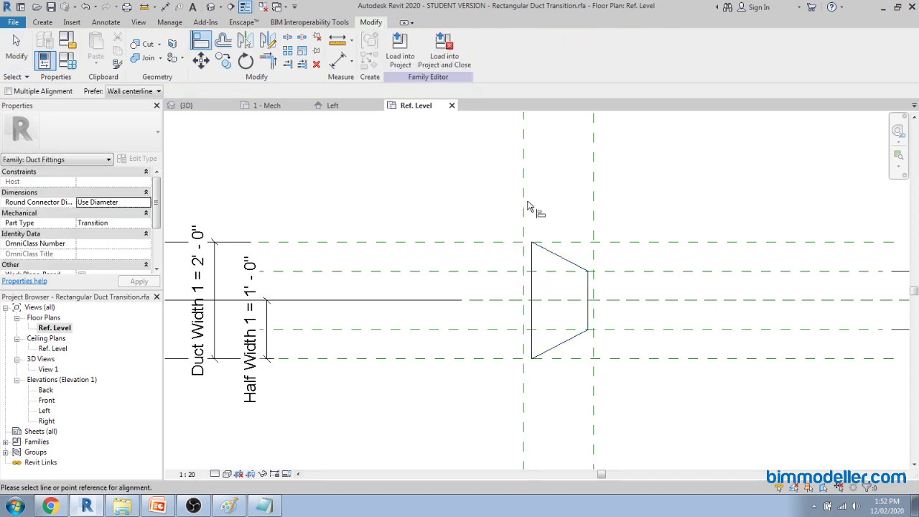
{"action": "left_click", "coordinate": [532, 283]}
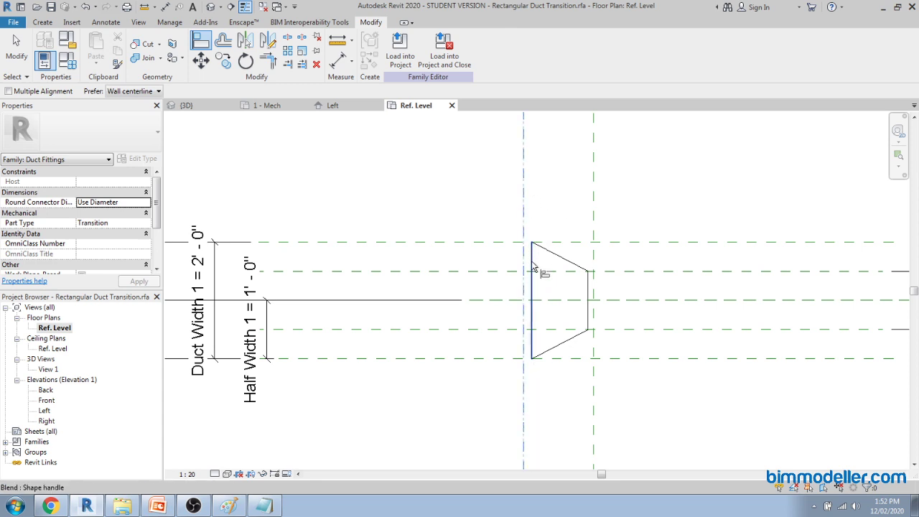
{"action": "left_click", "coordinate": [531, 261]}
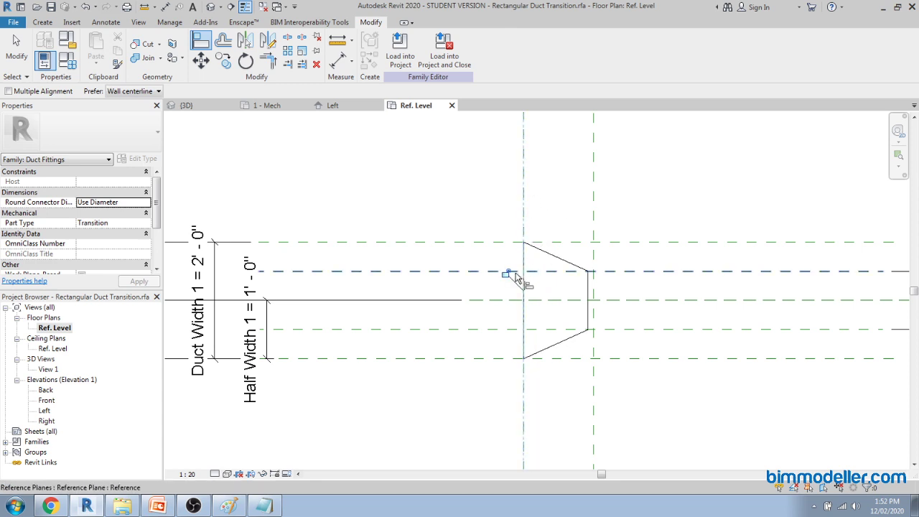
{"action": "left_click", "coordinate": [593, 228]}
{"action": "left_click", "coordinate": [592, 301]}
{"action": "key", "text": "Escape"}
{"action": "key", "text": "Escape"}
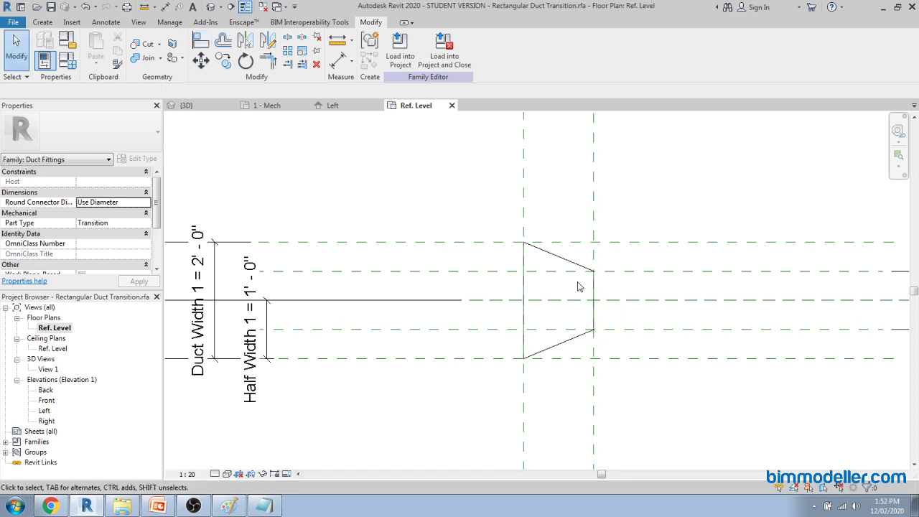
Step: Examine the aligned duct transition blend in the Ref. Level plan and in the default 3D view
{"action": "scroll", "coordinate": [575, 267], "scroll_direction": "down", "scroll_amount": 3}
{"action": "scroll", "coordinate": [580, 295], "scroll_direction": "up", "scroll_amount": 4}
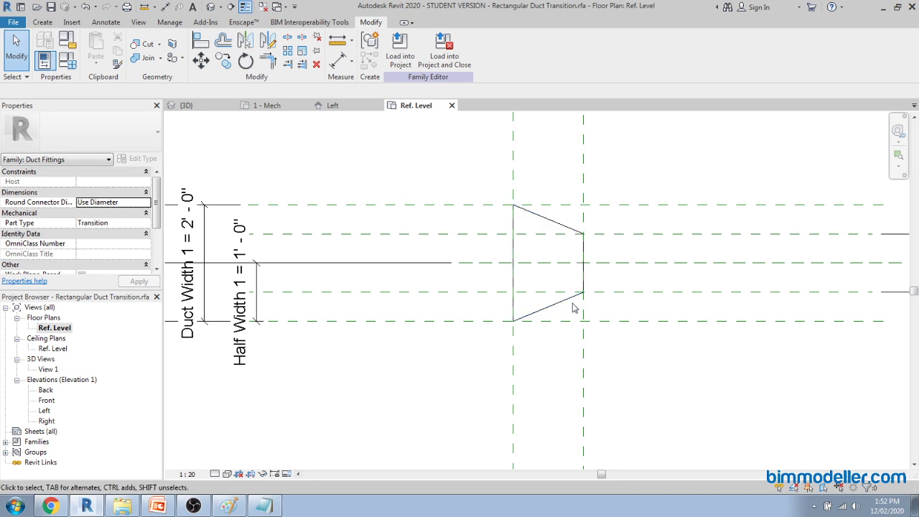
{"action": "left_click", "coordinate": [572, 305]}
{"action": "key", "text": "Escape"}
{"action": "scroll", "coordinate": [574, 316], "scroll_direction": "down", "scroll_amount": 3}
{"action": "scroll", "coordinate": [551, 336], "scroll_direction": "up", "scroll_amount": 1}
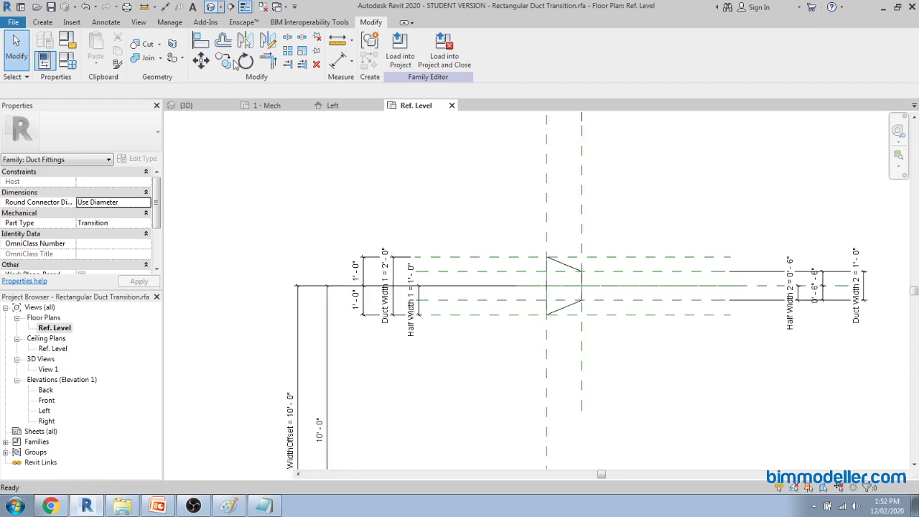
{"action": "left_click", "coordinate": [210, 6]}
{"action": "scroll", "coordinate": [479, 379], "scroll_direction": "down", "scroll_amount": 3}
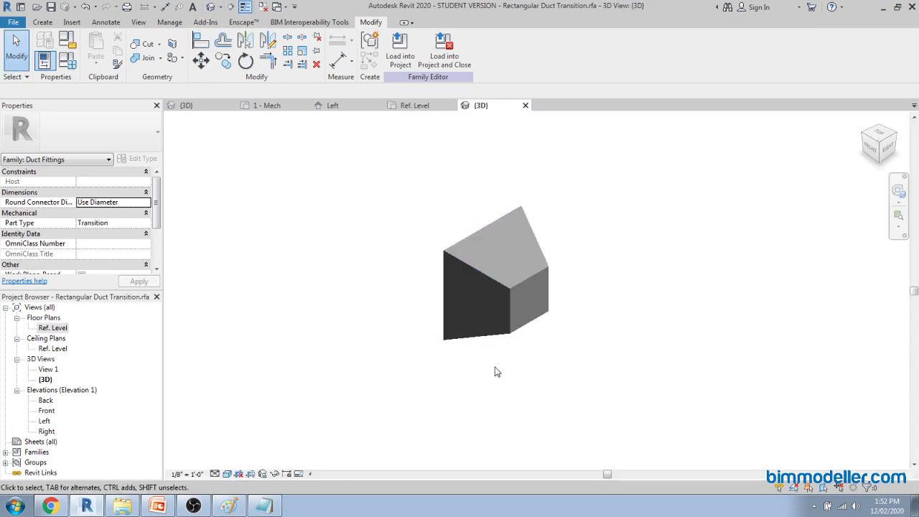
{"action": "middle_click_drag", "start_coordinate": [495, 371], "coordinate": [506, 328], "text": "shift"}
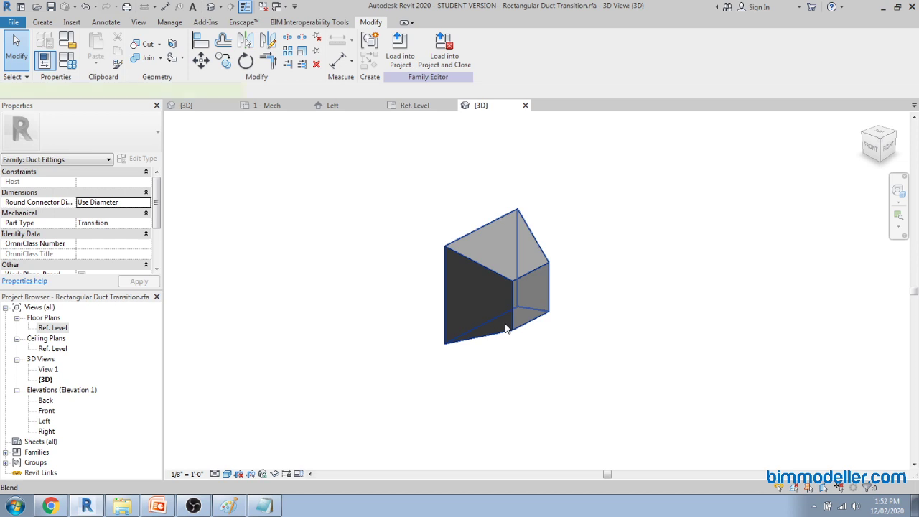
{"action": "left_click", "coordinate": [506, 328]}
{"action": "scroll", "coordinate": [528, 308], "scroll_direction": "up", "scroll_amount": 3}
{"action": "left_click", "coordinate": [603, 350]}
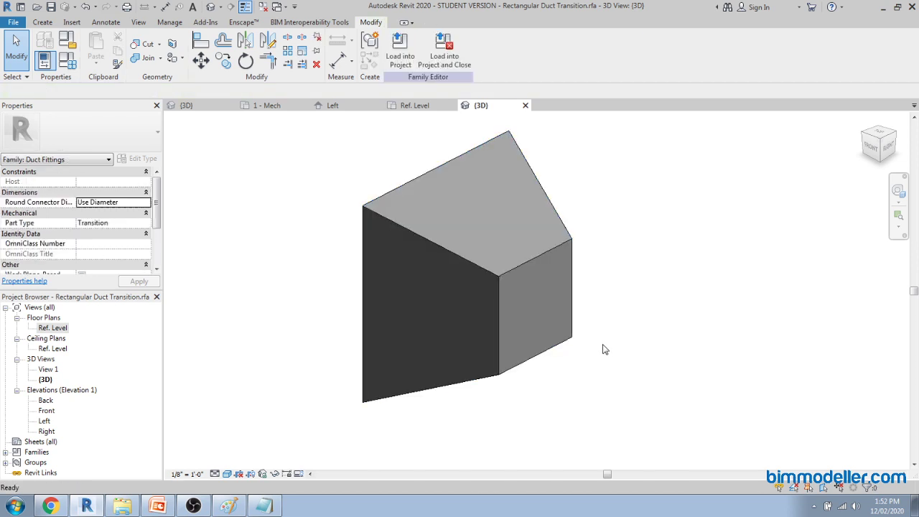
{"action": "key", "text": "z"}
{"action": "key", "text": "f"}
Step: Open Family Types beside the 3D model, set Duct Height 2 to 14" and apply it to flex the blend
{"action": "left_click", "coordinate": [68, 61]}
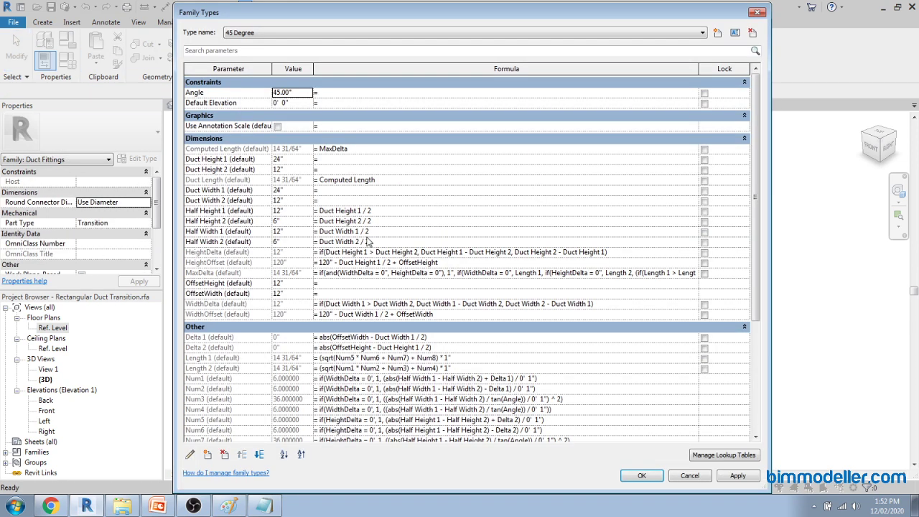
{"action": "left_click_drag", "start_coordinate": [768, 253], "coordinate": [731, 248]}
{"action": "left_click_drag", "start_coordinate": [304, 70], "coordinate": [360, 69]}
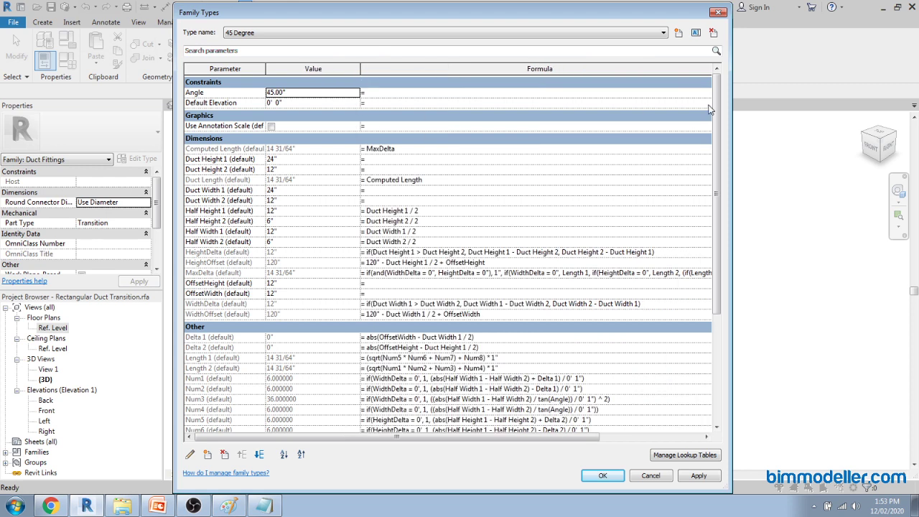
{"action": "left_click_drag", "start_coordinate": [732, 108], "coordinate": [542, 135]}
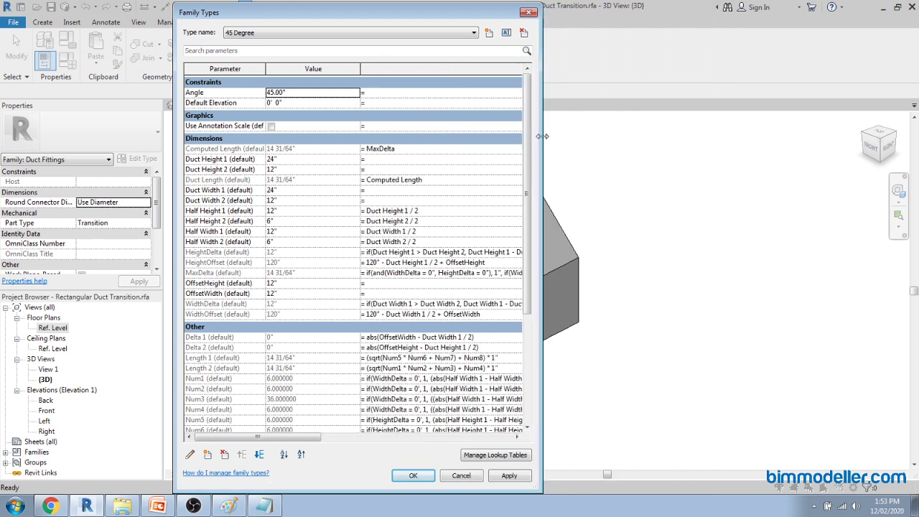
{"action": "left_click_drag", "start_coordinate": [356, 14], "coordinate": [767, 33]}
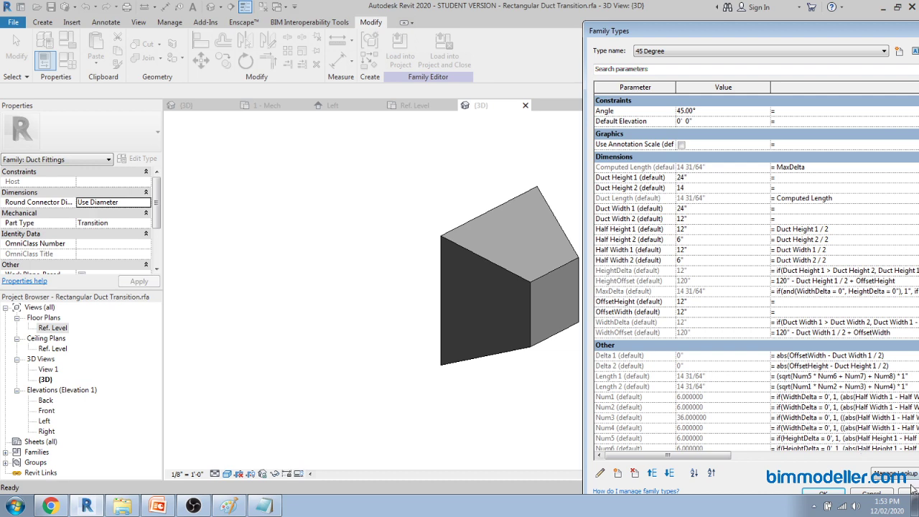
{"action": "left_click", "coordinate": [761, 111]}
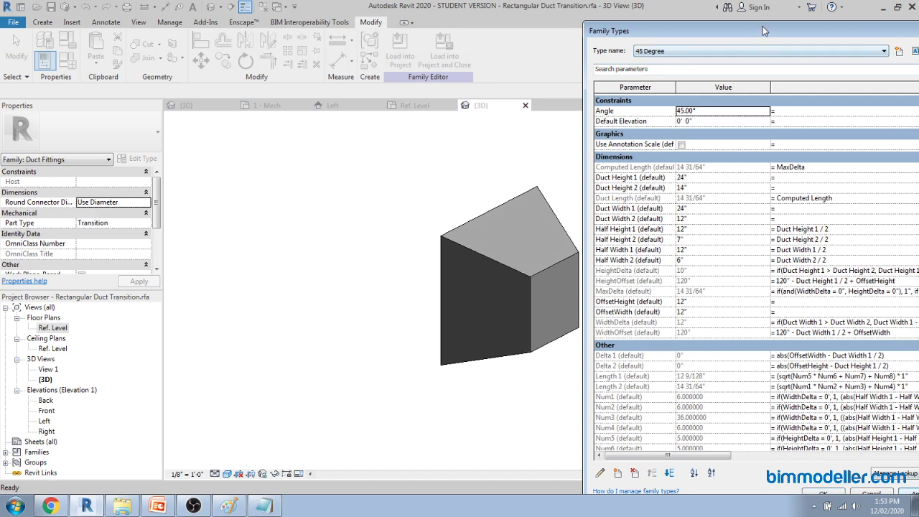
Step: Flex the transition by applying 24" to Duct Height 2 and setting it back to 12"
{"action": "left_click_drag", "start_coordinate": [762, 26], "coordinate": [743, 34]}
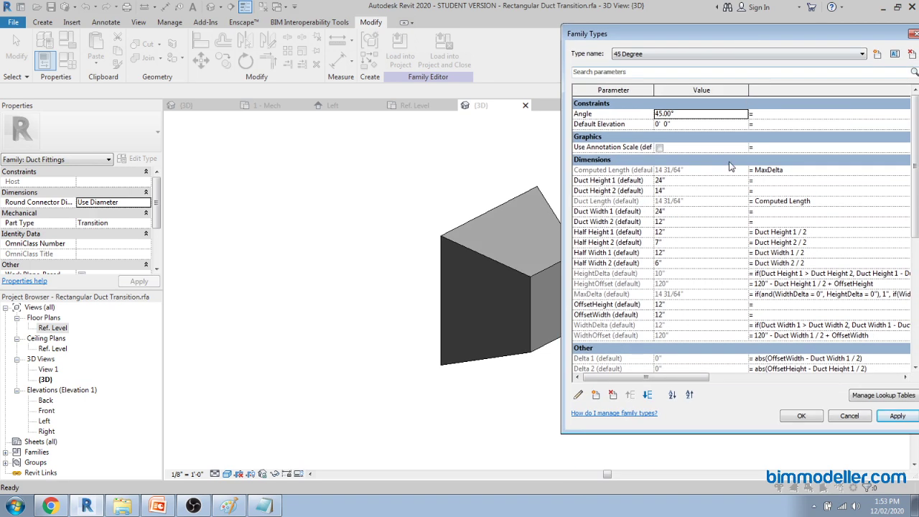
{"action": "left_click", "coordinate": [702, 190]}
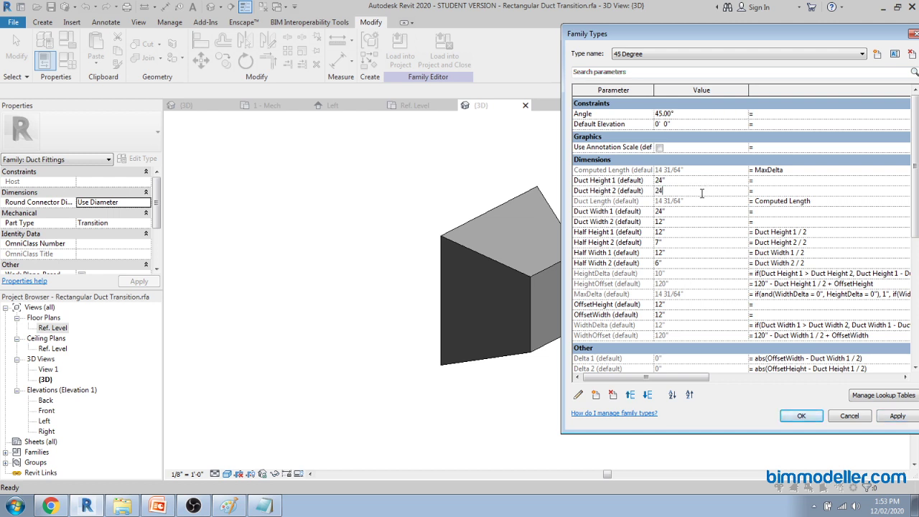
{"action": "left_click", "coordinate": [897, 416]}
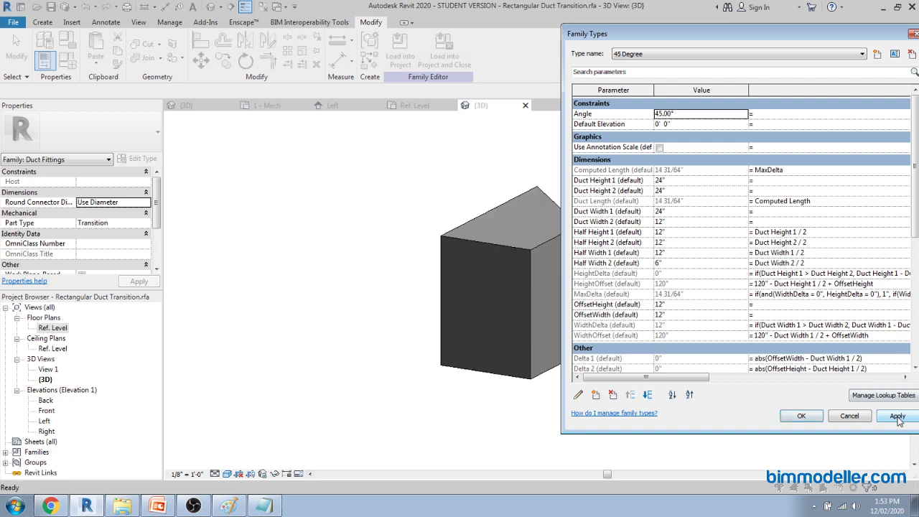
{"action": "left_click", "coordinate": [706, 191]}
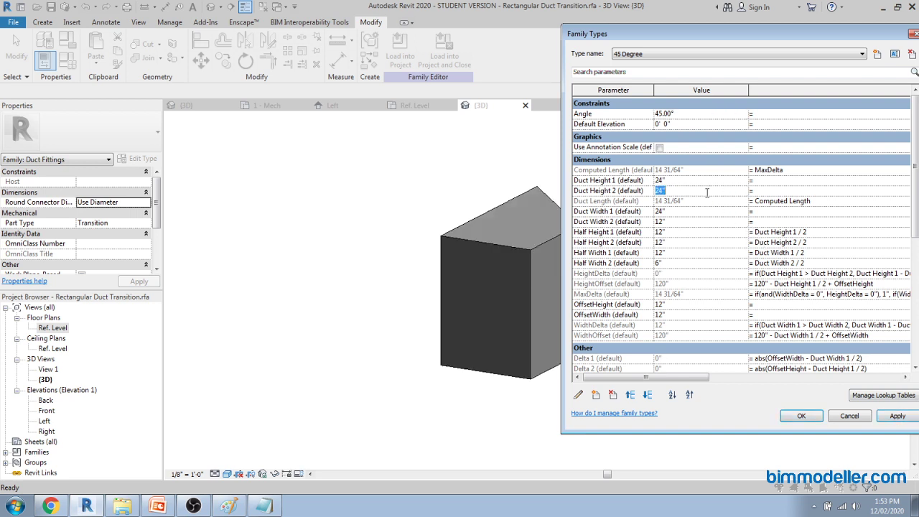
{"action": "left_click", "coordinate": [883, 417]}
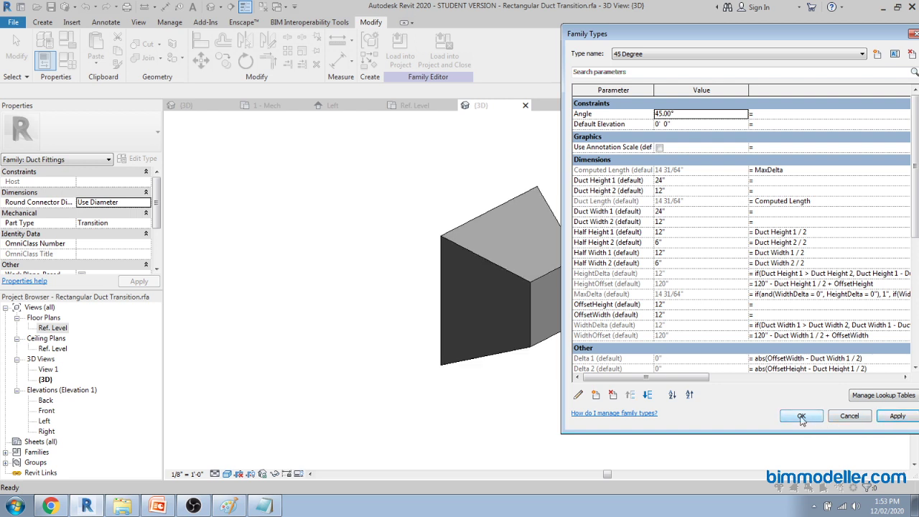
Step: Flex the blend by applying 12" to Duct Width 1 and restoring it to 24"
{"action": "left_click", "coordinate": [677, 211]}
{"action": "type", "text": "12"}
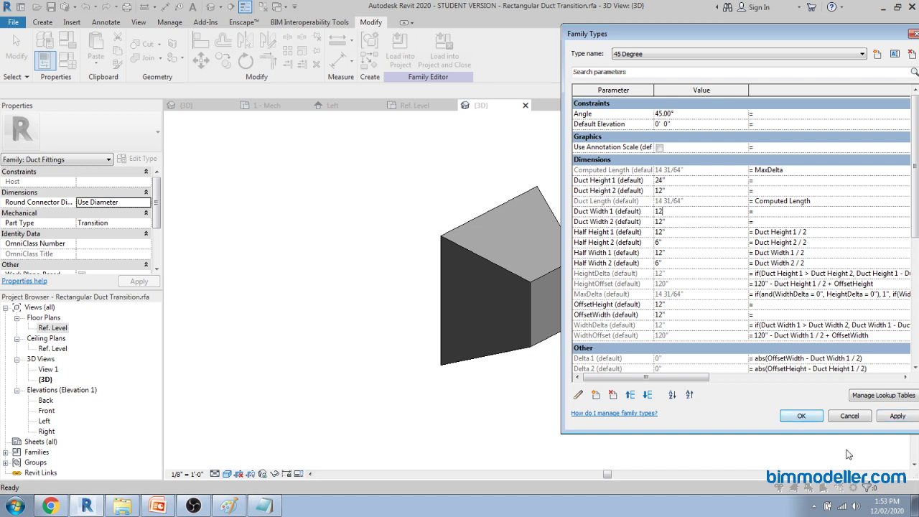
{"action": "left_click", "coordinate": [898, 419]}
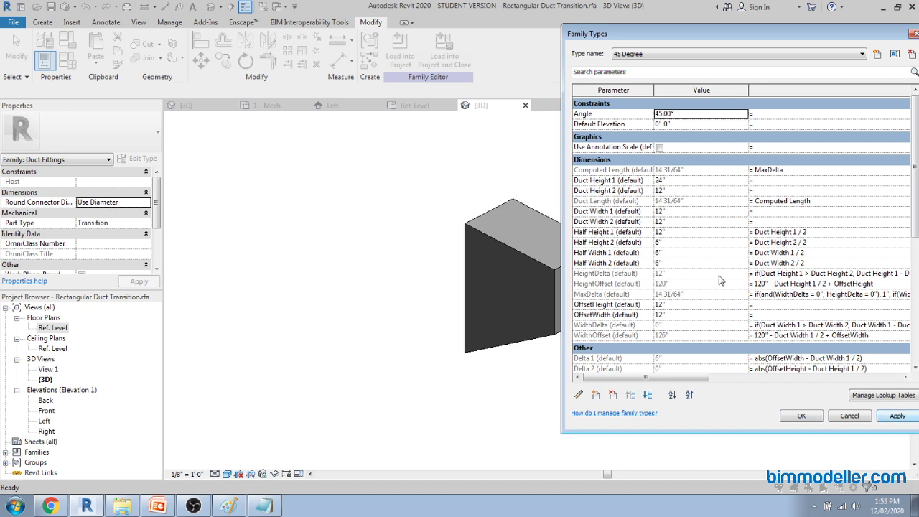
{"action": "left_click", "coordinate": [689, 211]}
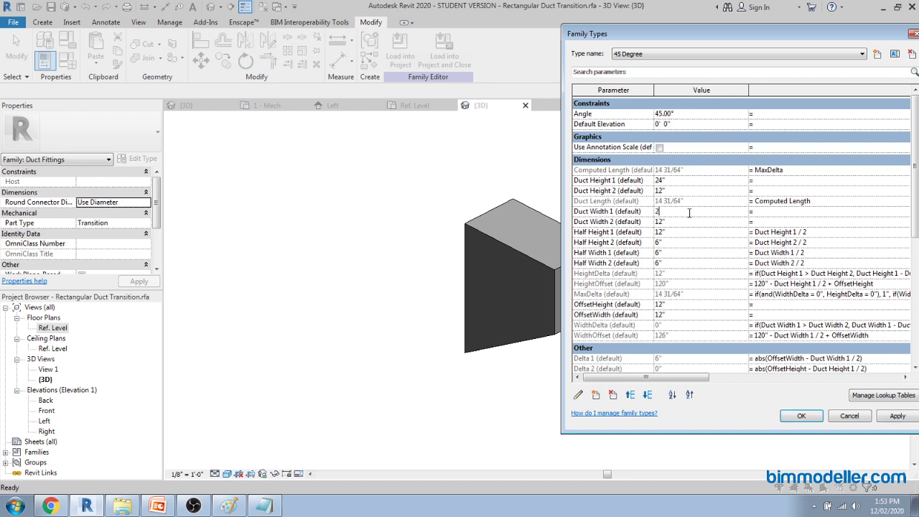
{"action": "type", "text": "24"}
{"action": "left_click", "coordinate": [896, 416]}
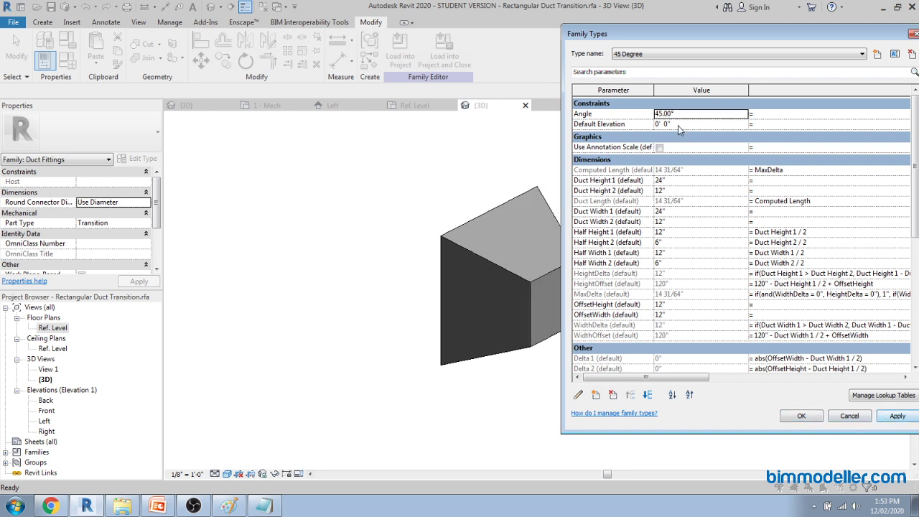
Step: Flex the 45 Degree type by applying an Angle of 25°, restore it to 45° and accept the family types
{"action": "left_click", "coordinate": [689, 115]}
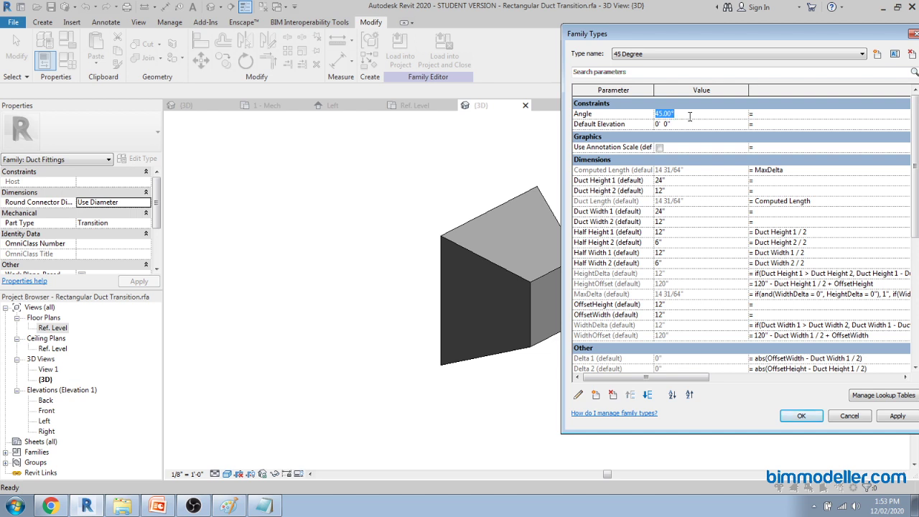
{"action": "type", "text": "25"}
{"action": "left_click", "coordinate": [897, 417]}
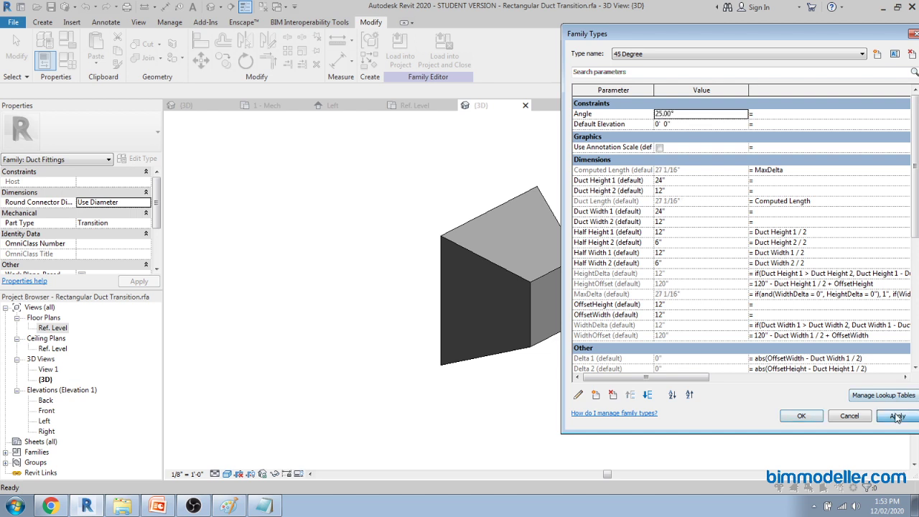
{"action": "left_click_drag", "start_coordinate": [690, 39], "coordinate": [554, 37]}
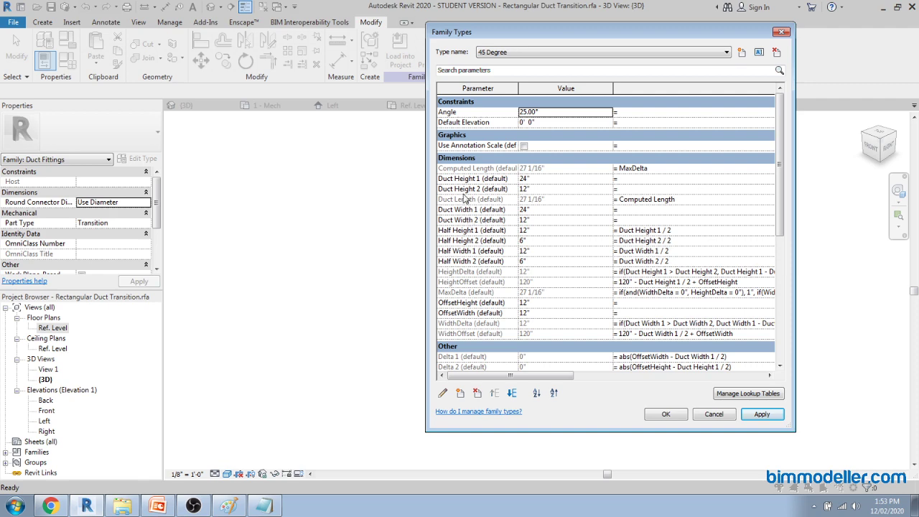
{"action": "left_click_drag", "start_coordinate": [572, 32], "coordinate": [658, 47]}
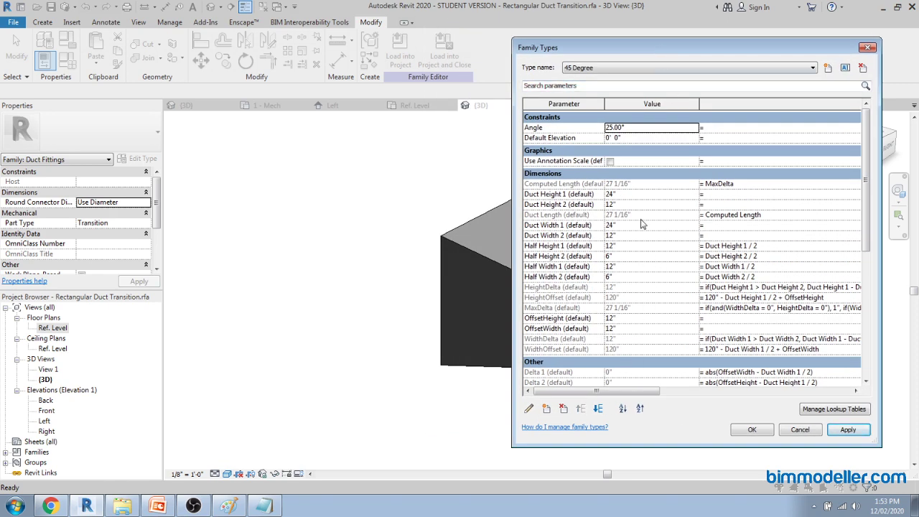
{"action": "left_click_drag", "start_coordinate": [630, 50], "coordinate": [632, 37]}
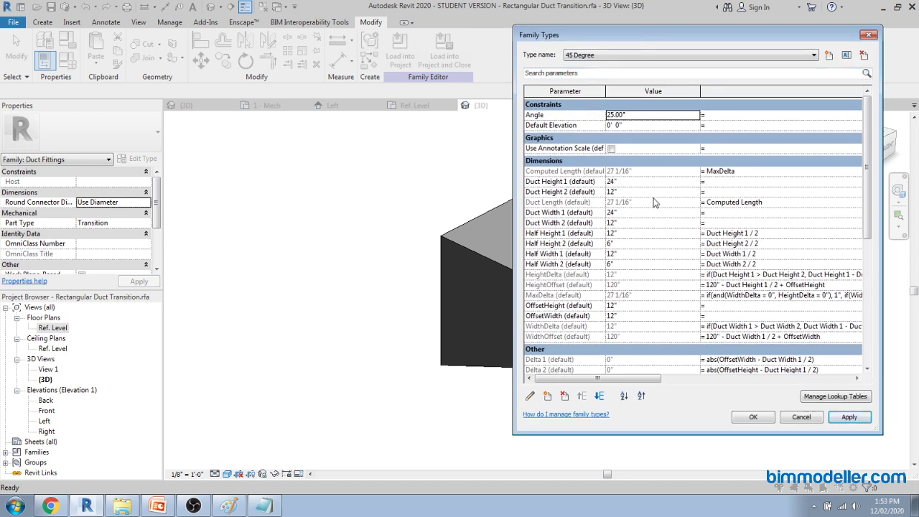
{"action": "left_click", "coordinate": [636, 119]}
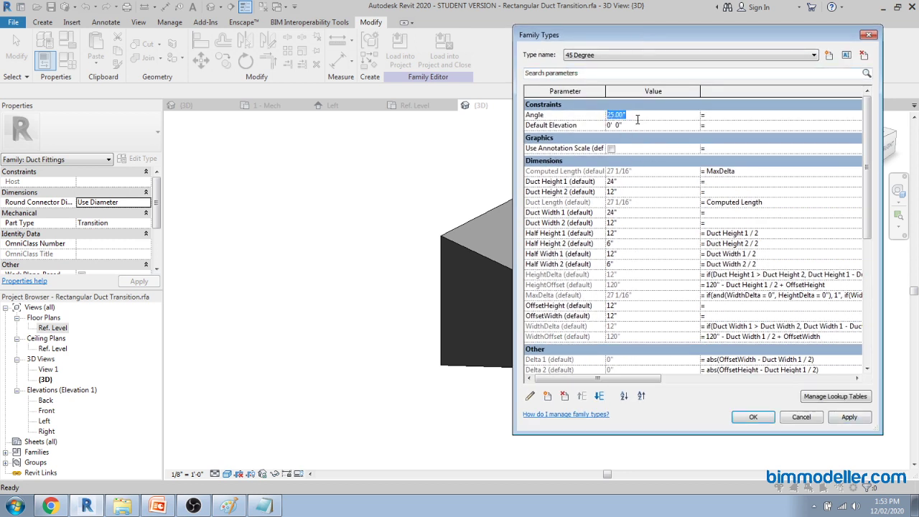
{"action": "left_click", "coordinate": [753, 417]}
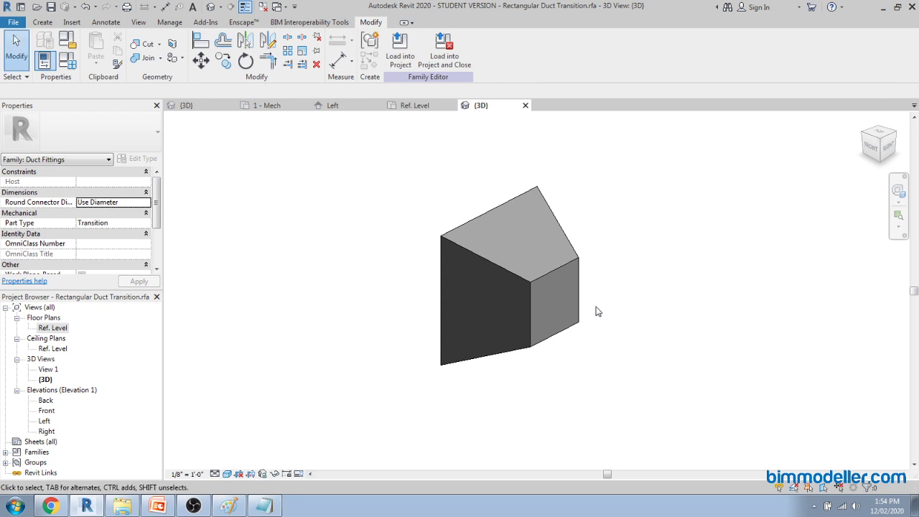
Step: Place a Supply Air duct connector on the large end face of the transition blend
{"action": "scroll", "coordinate": [595, 312], "scroll_direction": "down", "scroll_amount": 3}
{"action": "scroll", "coordinate": [536, 266], "scroll_direction": "up", "scroll_amount": 3}
{"action": "middle_click_drag", "start_coordinate": [653, 340], "coordinate": [629, 313], "text": "shift"}
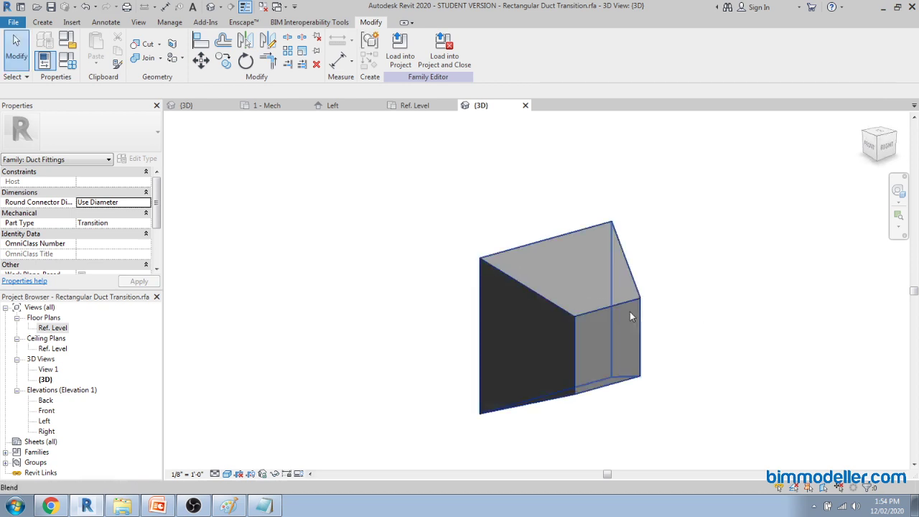
{"action": "middle_click_drag", "start_coordinate": [608, 359], "coordinate": [682, 396], "text": "shift"}
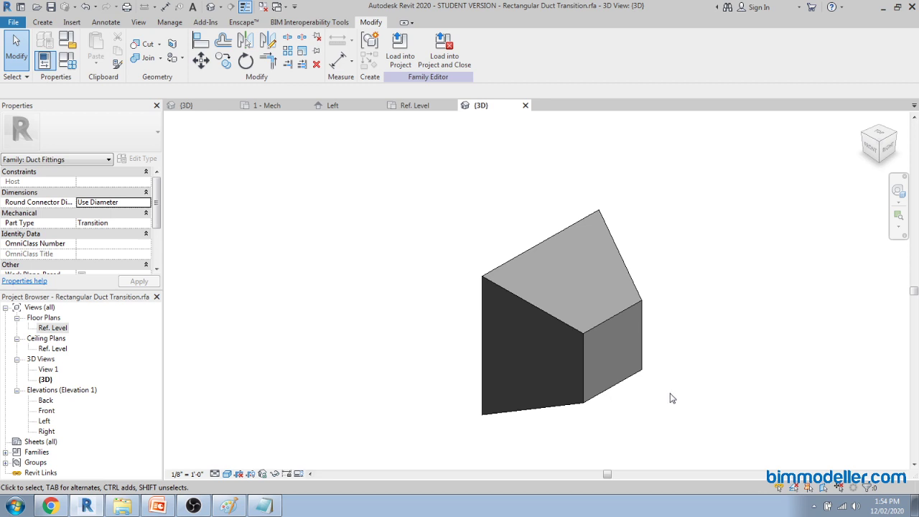
{"action": "scroll", "coordinate": [656, 387], "scroll_direction": "up", "scroll_amount": 2}
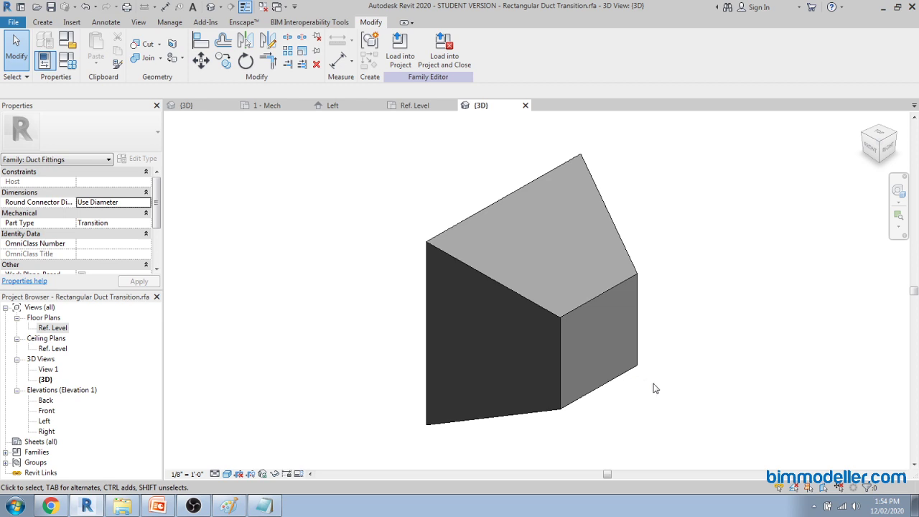
{"action": "middle_click_drag", "start_coordinate": [654, 388], "coordinate": [717, 373], "text": "shift"}
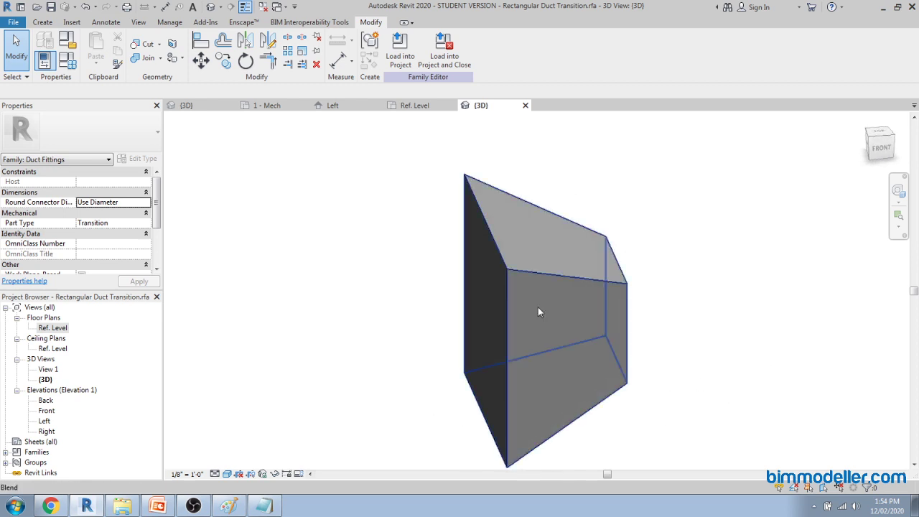
{"action": "left_click", "coordinate": [42, 22]}
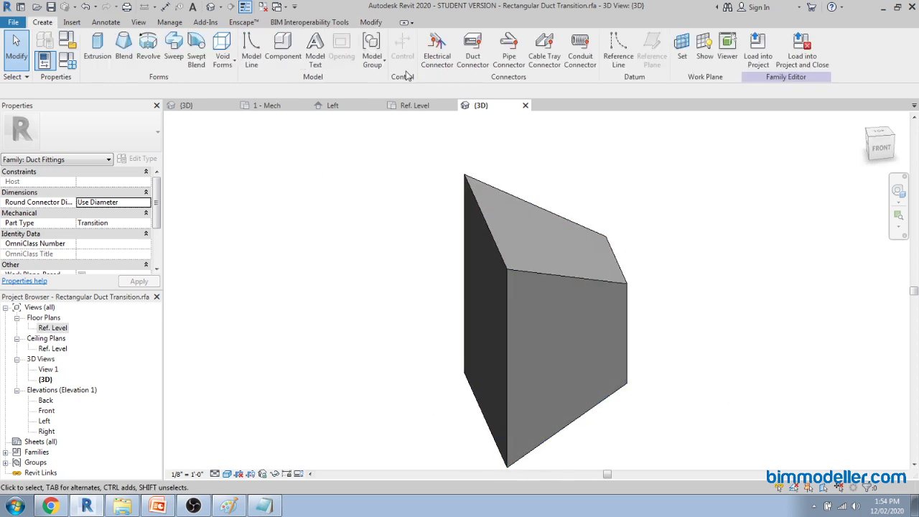
{"action": "left_click", "coordinate": [472, 52]}
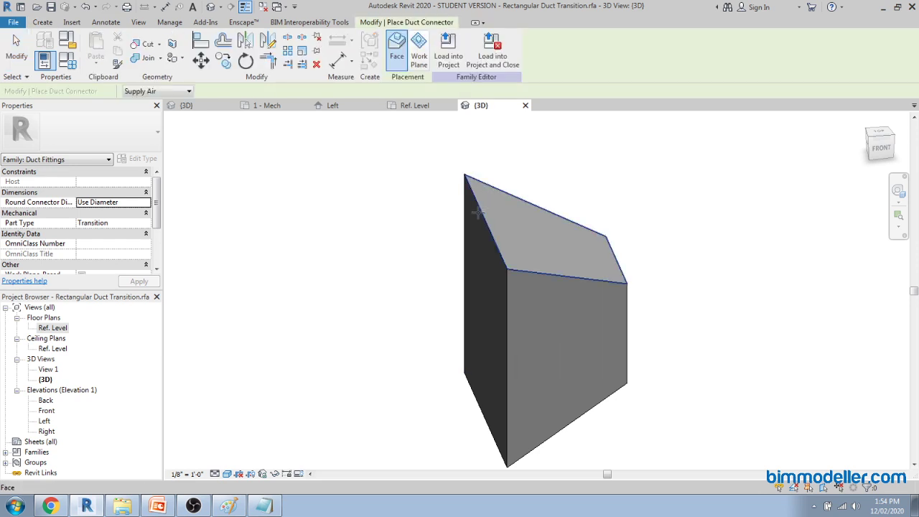
{"action": "left_click", "coordinate": [485, 309]}
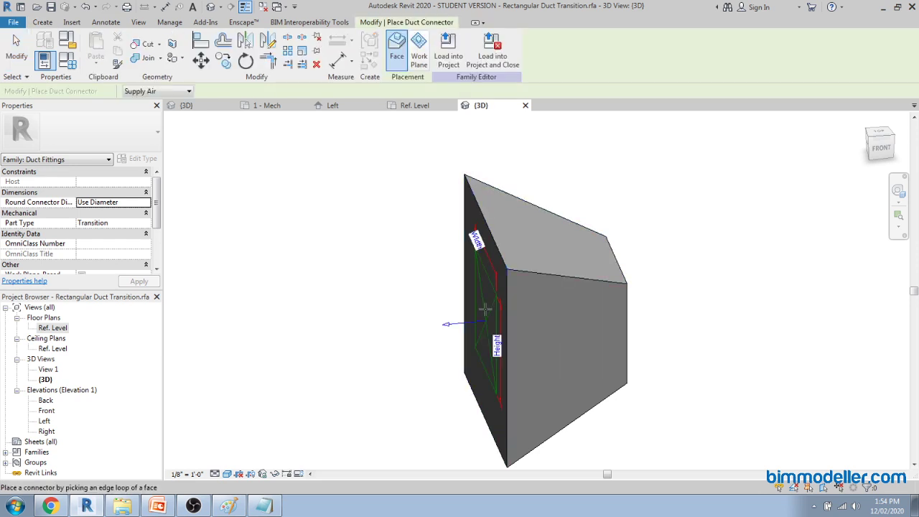
Step: Place a second Supply Air duct connector on the small end face of the blend and finish placing connectors
{"action": "middle_click_drag", "start_coordinate": [587, 380], "coordinate": [625, 400], "text": "shift"}
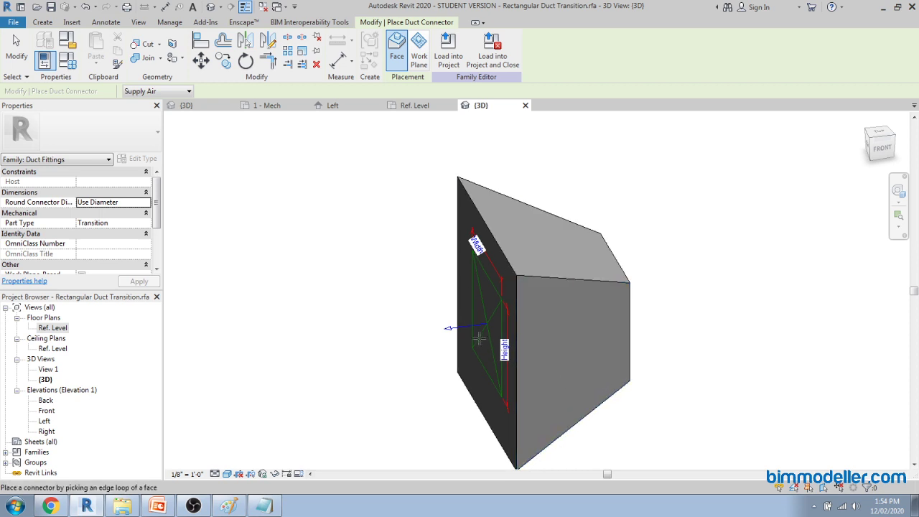
{"action": "scroll", "coordinate": [479, 339], "scroll_direction": "up", "scroll_amount": 1}
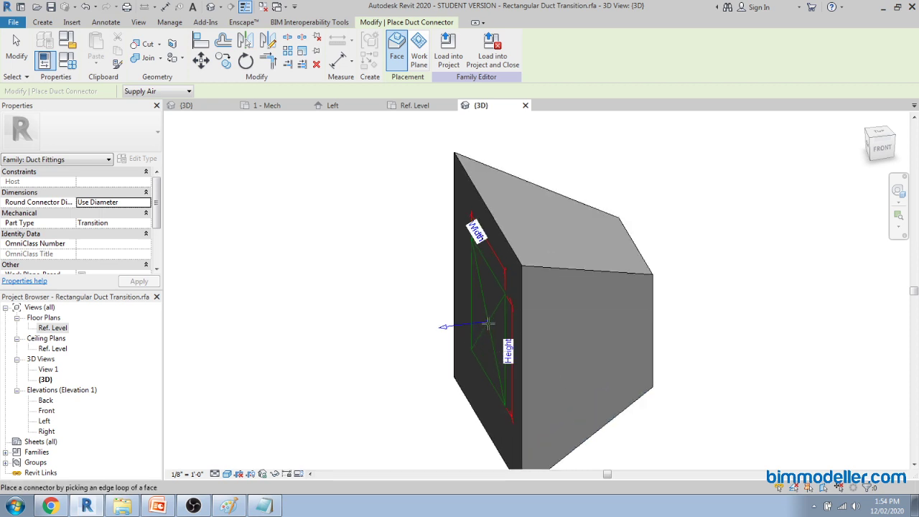
{"action": "mouse_move", "coordinate": [488, 323]}
{"action": "middle_mouse_down", "text": "shift"}
{"action": "mouse_move", "coordinate": [474, 315]}
{"action": "mouse_move", "coordinate": [487, 316]}
{"action": "middle_mouse_up", "text": "shift"}
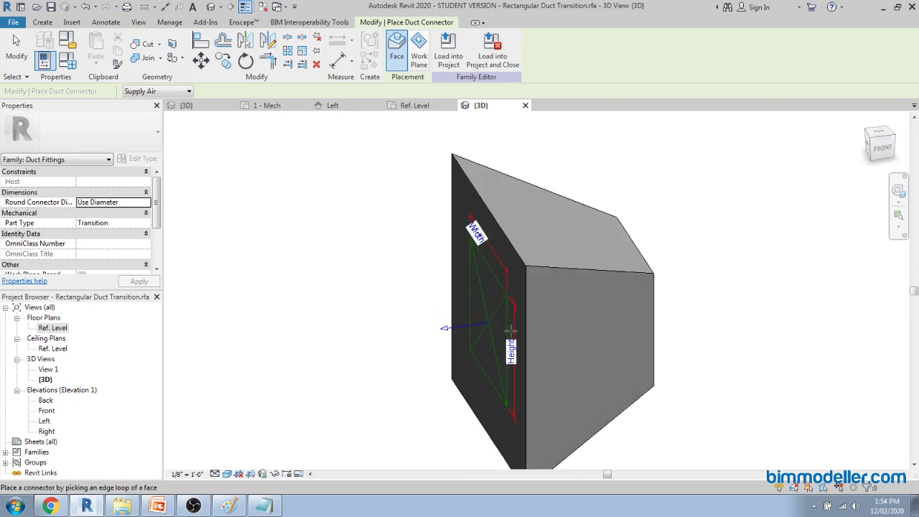
{"action": "scroll", "coordinate": [576, 349], "scroll_direction": "down", "scroll_amount": 1}
{"action": "middle_click_drag", "start_coordinate": [675, 387], "coordinate": [588, 295], "text": "shift"}
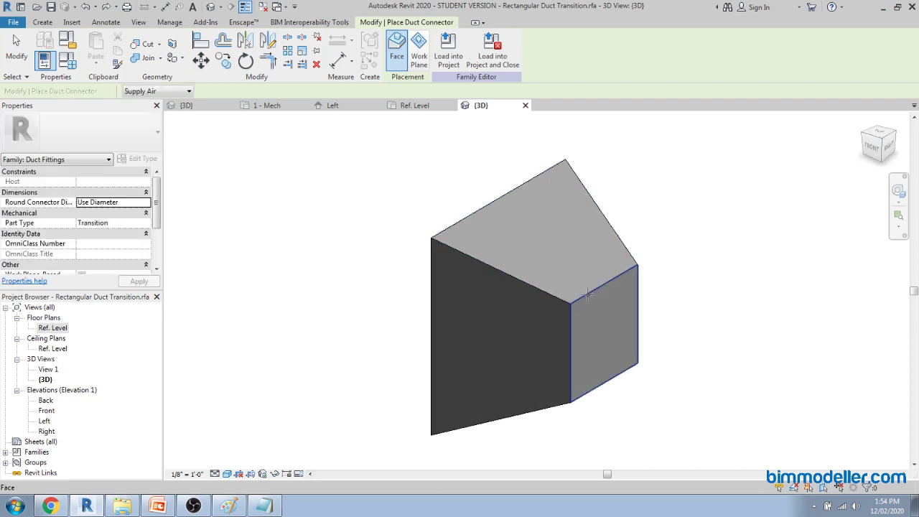
{"action": "left_click", "coordinate": [607, 335]}
{"action": "middle_click_drag", "start_coordinate": [521, 361], "coordinate": [519, 256], "text": "shift"}
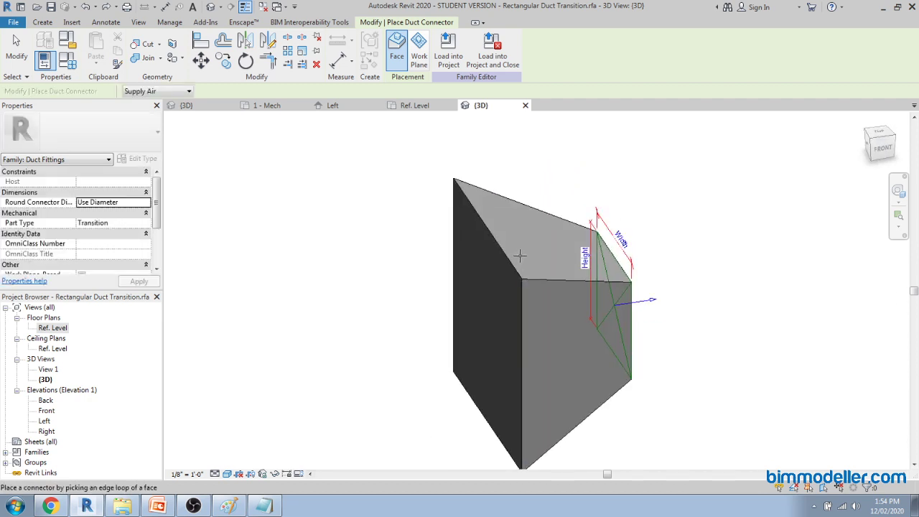
{"action": "left_click", "coordinate": [502, 253]}
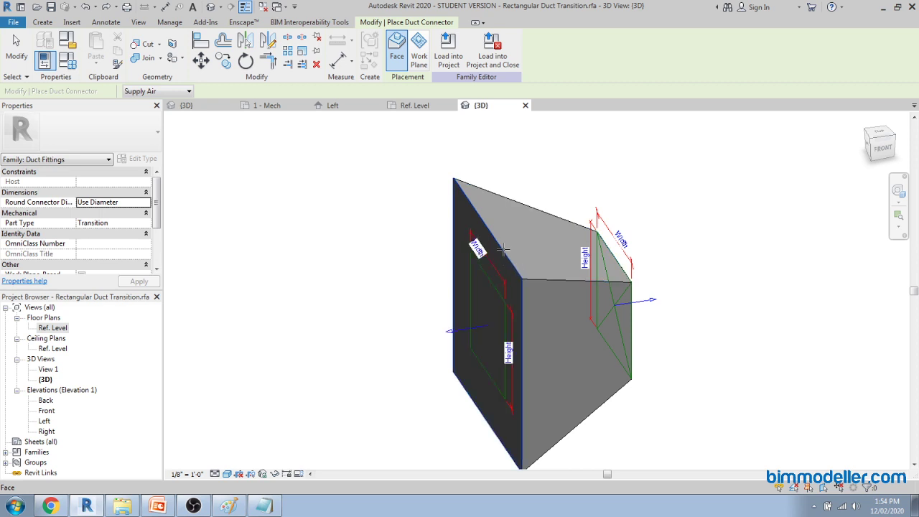
{"action": "scroll", "coordinate": [497, 264], "scroll_direction": "down", "scroll_amount": 3}
{"action": "middle_click_drag", "start_coordinate": [516, 335], "coordinate": [509, 316], "text": "shift"}
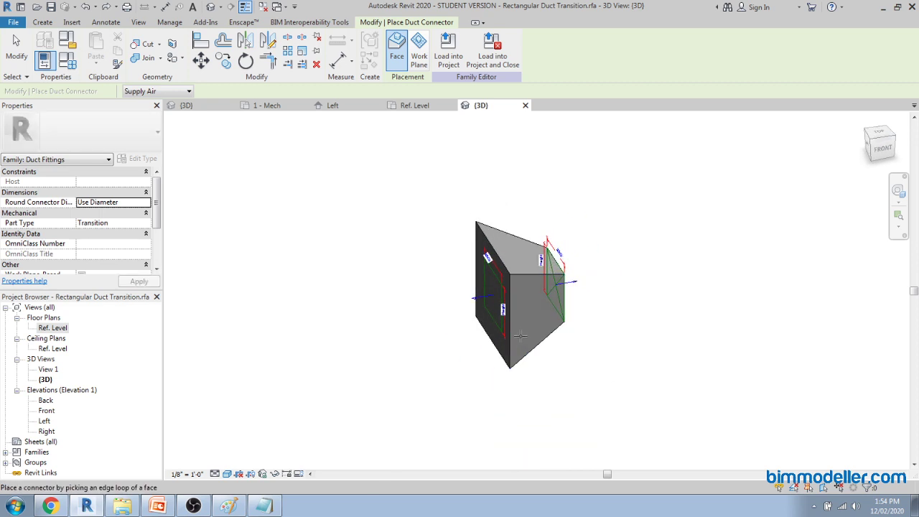
{"action": "scroll", "coordinate": [502, 276], "scroll_direction": "up", "scroll_amount": 3}
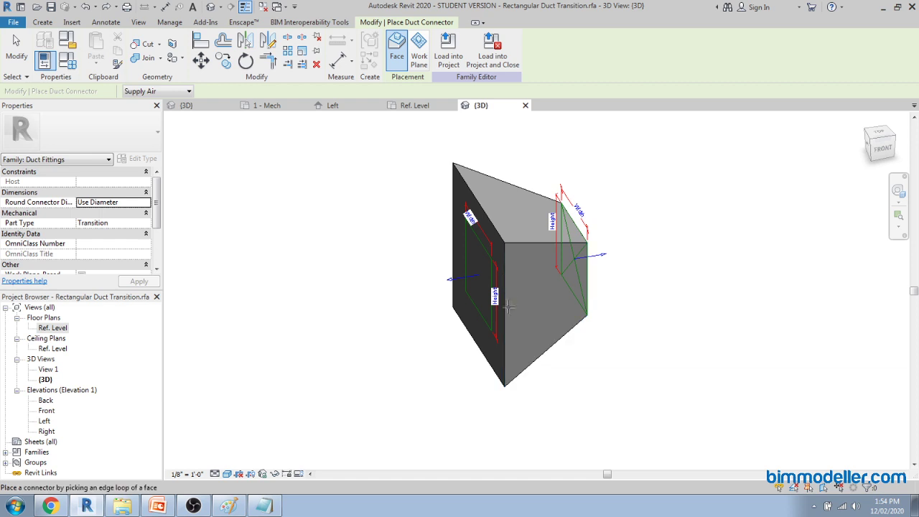
{"action": "key", "text": "Escape"}
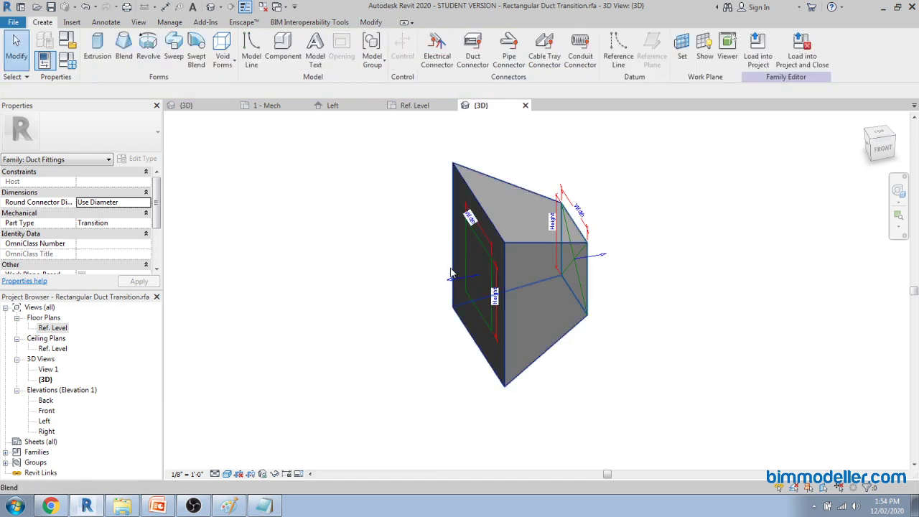
Step: Link the duct connector on the large end face to the connector on the small end face
{"action": "left_click", "coordinate": [497, 274]}
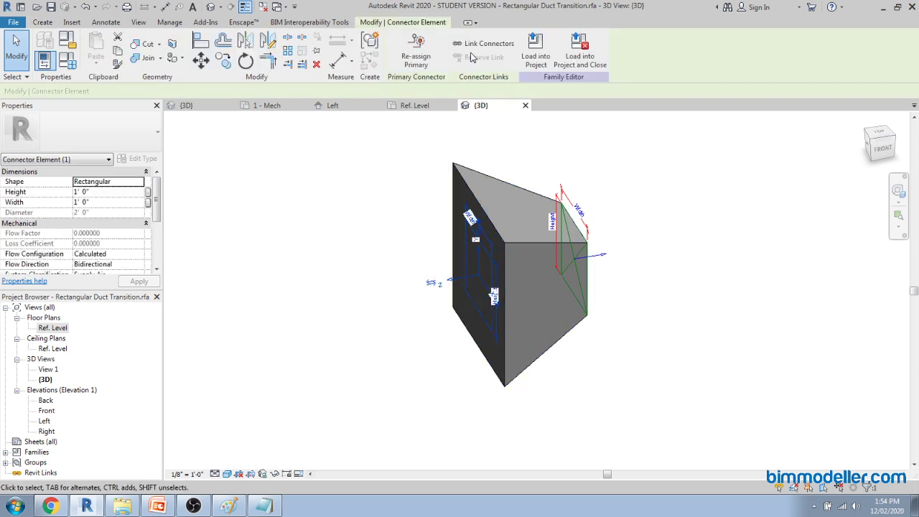
{"action": "middle_click_drag", "start_coordinate": [574, 388], "coordinate": [649, 404], "text": "shift"}
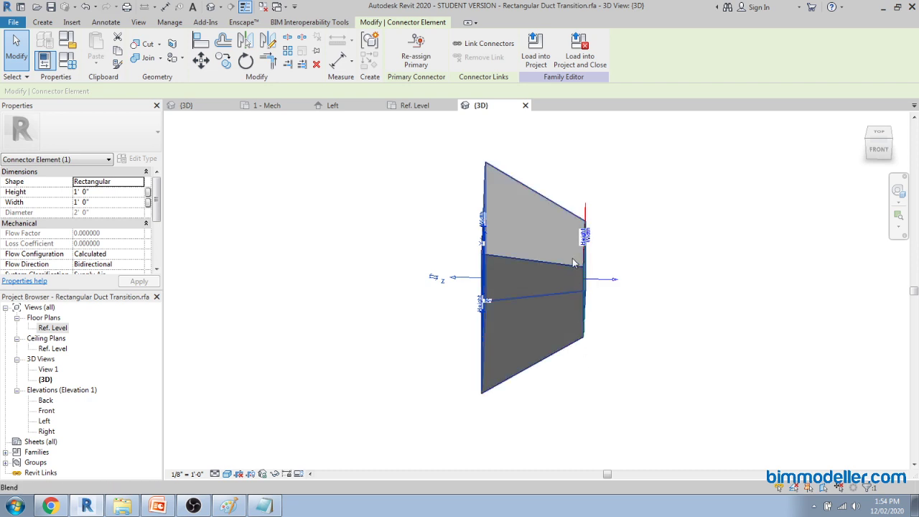
{"action": "middle_click_drag", "start_coordinate": [625, 311], "coordinate": [574, 302], "text": "shift"}
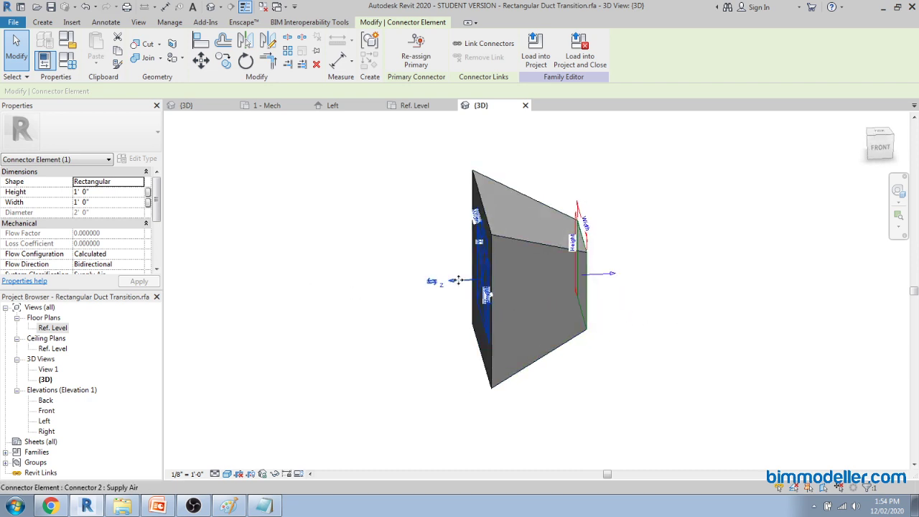
{"action": "left_click", "coordinate": [489, 43]}
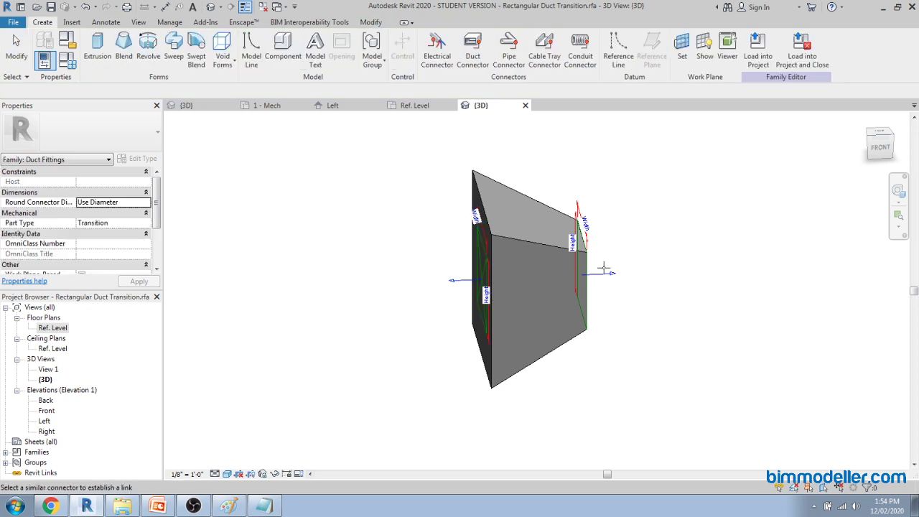
{"action": "left_click", "coordinate": [604, 271]}
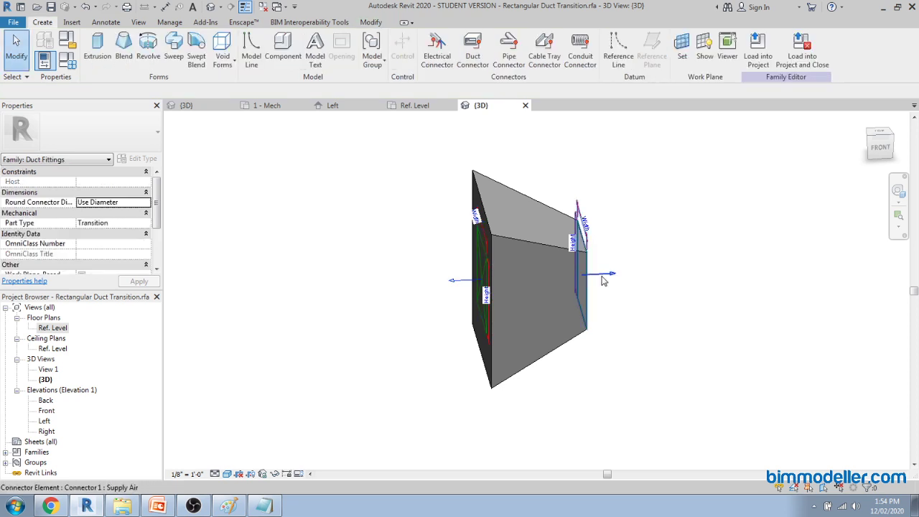
Step: Examine the link between the two connectors from several angles in wireframe display with the small-end connector selected
{"action": "key", "text": "w"}
{"action": "key", "text": "f"}
{"action": "scroll", "coordinate": [573, 288], "scroll_direction": "up", "scroll_amount": 1}
{"action": "left_click", "coordinate": [619, 271]}
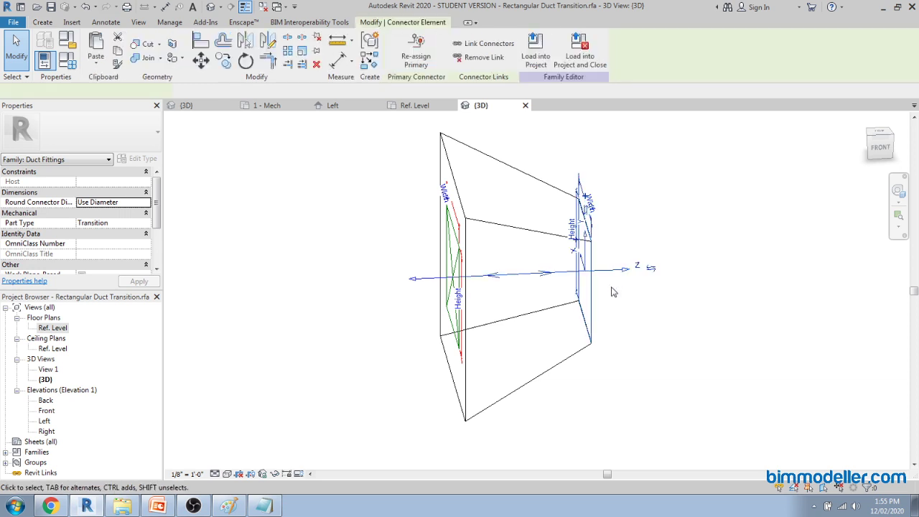
{"action": "scroll", "coordinate": [487, 274], "scroll_direction": "up", "scroll_amount": 2}
{"action": "scroll", "coordinate": [567, 277], "scroll_direction": "down", "scroll_amount": 2}
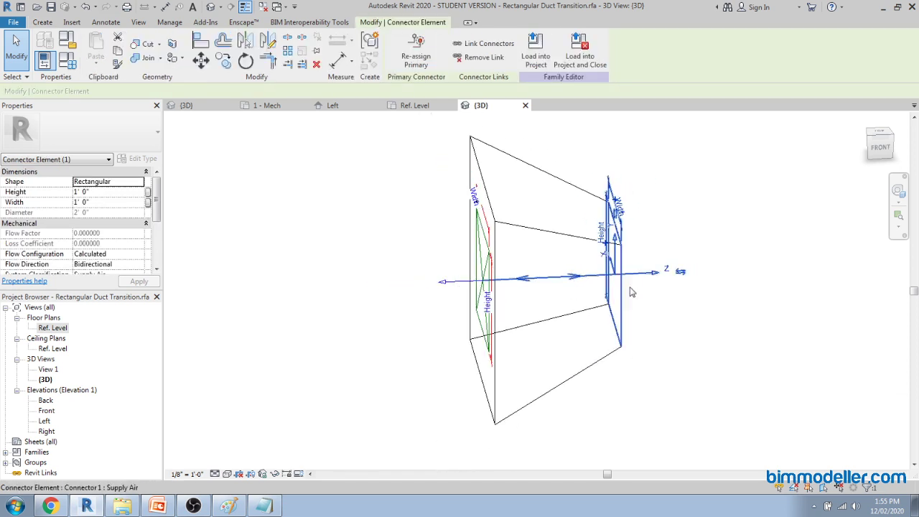
{"action": "middle_click_drag", "start_coordinate": [714, 308], "coordinate": [658, 369], "text": "shift"}
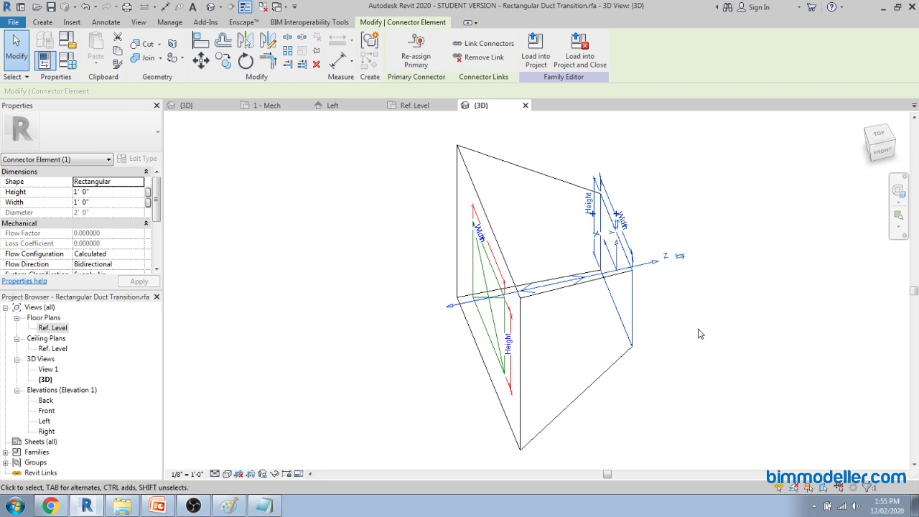
{"action": "middle_click_drag", "start_coordinate": [700, 334], "coordinate": [724, 295], "text": "shift"}
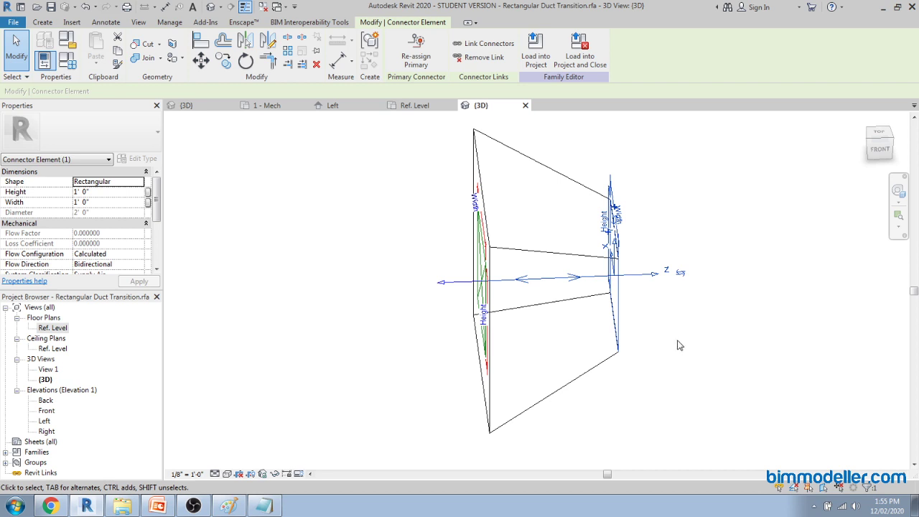
{"action": "middle_click_drag", "start_coordinate": [662, 346], "coordinate": [690, 305], "text": "shift"}
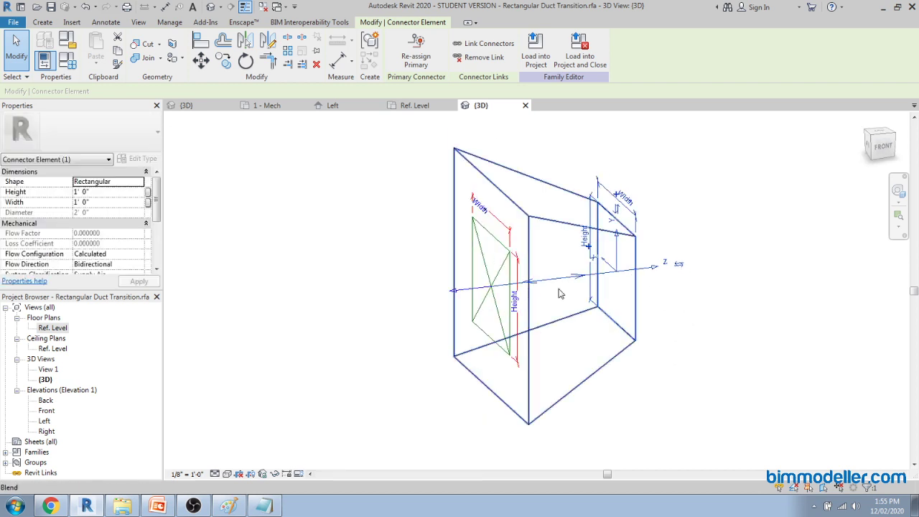
{"action": "scroll", "coordinate": [563, 278], "scroll_direction": "down", "scroll_amount": 2}
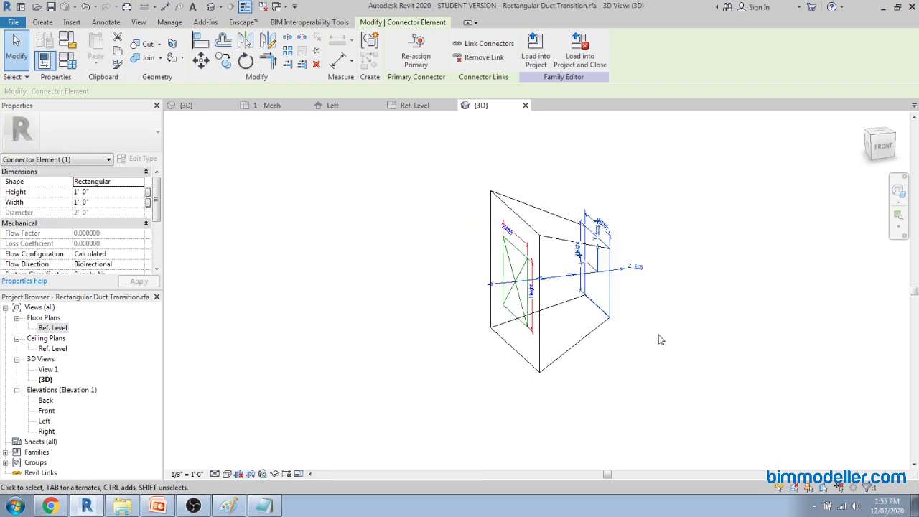
{"action": "mouse_move", "coordinate": [659, 340]}
{"action": "middle_mouse_down", "text": "shift"}
{"action": "mouse_move", "coordinate": [635, 287]}
{"action": "mouse_move", "coordinate": [625, 329]}
{"action": "mouse_move", "coordinate": [655, 313]}
{"action": "mouse_move", "coordinate": [673, 351]}
{"action": "mouse_move", "coordinate": [636, 339]}
{"action": "middle_mouse_up", "text": "shift"}
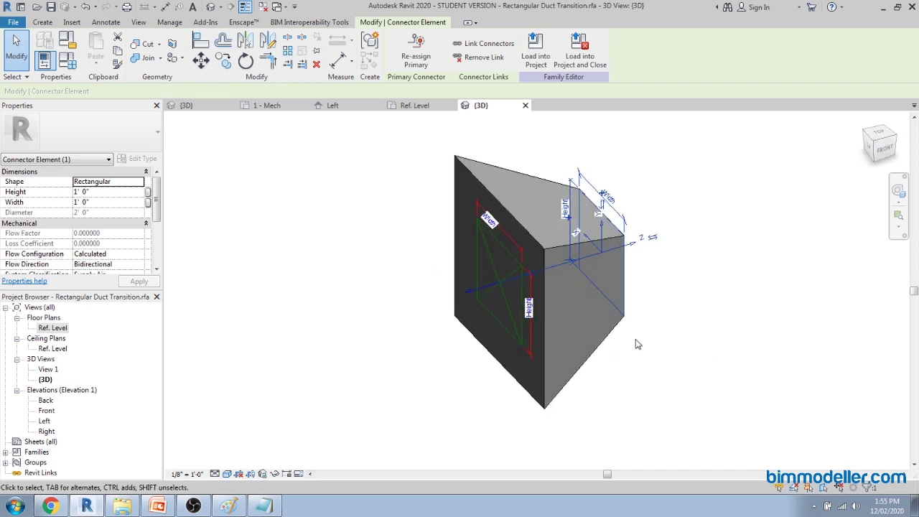
Step: Associate the large-end connector's Height with the Duct Height 1 family parameter
{"action": "key", "text": "Escape"}
{"action": "left_click", "coordinate": [498, 289]}
{"action": "scroll", "coordinate": [511, 312], "scroll_direction": "up", "scroll_amount": 3}
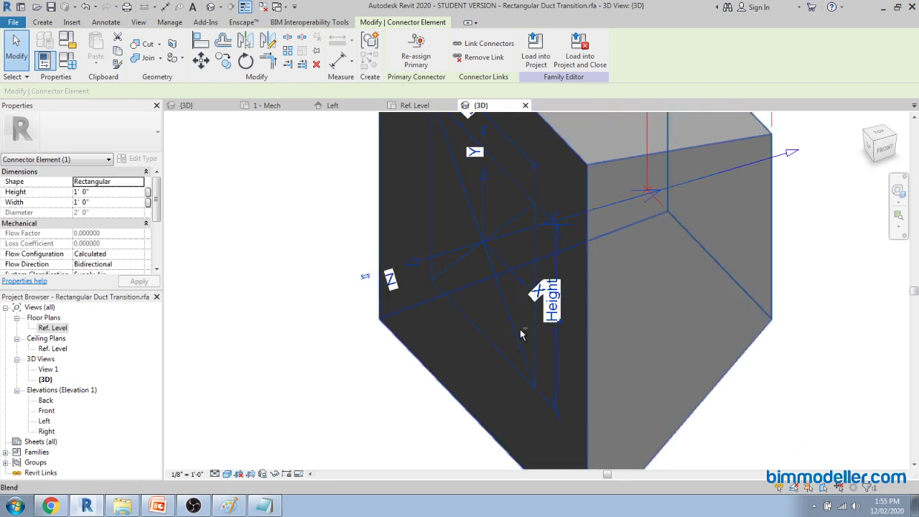
{"action": "middle_click_drag", "start_coordinate": [521, 333], "coordinate": [650, 326], "text": "shift"}
{"action": "left_click", "coordinate": [686, 281]}
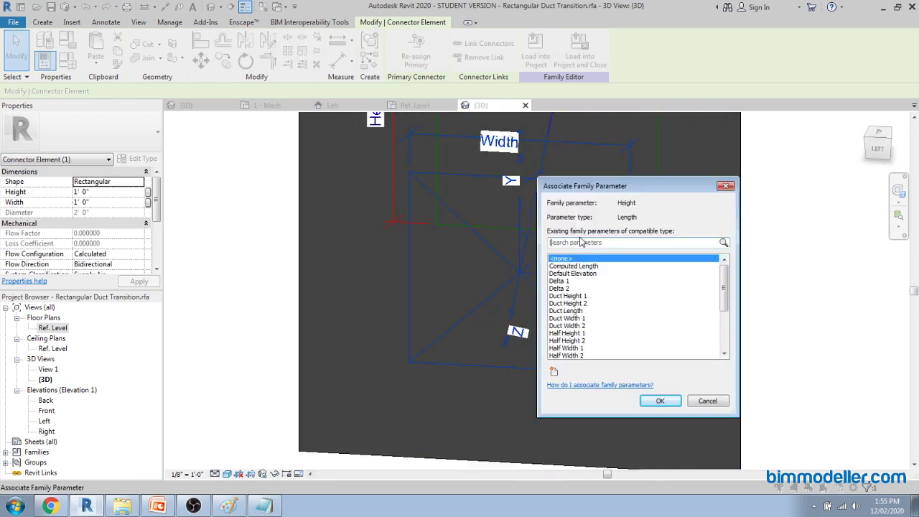
{"action": "type", "text": "1"}
{"action": "left_click", "coordinate": [603, 266]}
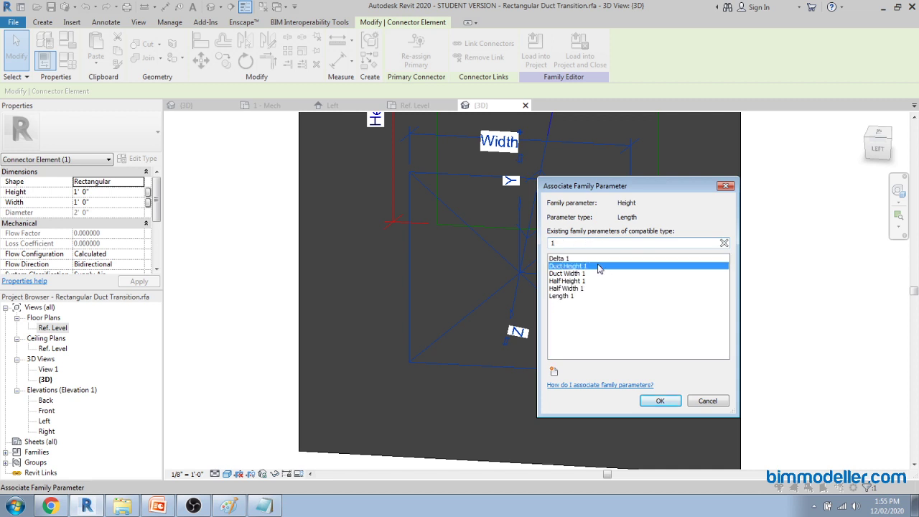
{"action": "left_click", "coordinate": [651, 397]}
{"action": "scroll", "coordinate": [601, 349], "scroll_direction": "down", "scroll_amount": 5}
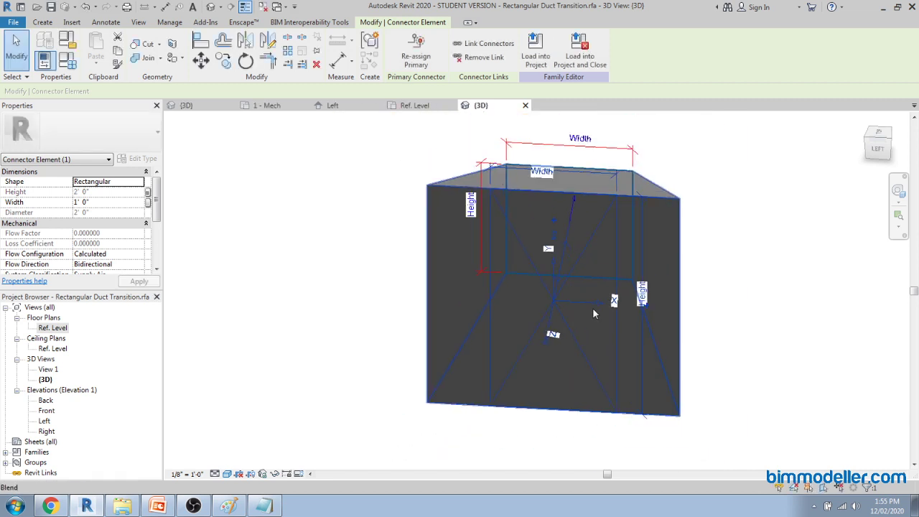
Step: Associate the large-end connector's Width with the Duct Width 1 family parameter
{"action": "middle_click_drag", "start_coordinate": [583, 253], "coordinate": [526, 280], "text": "shift"}
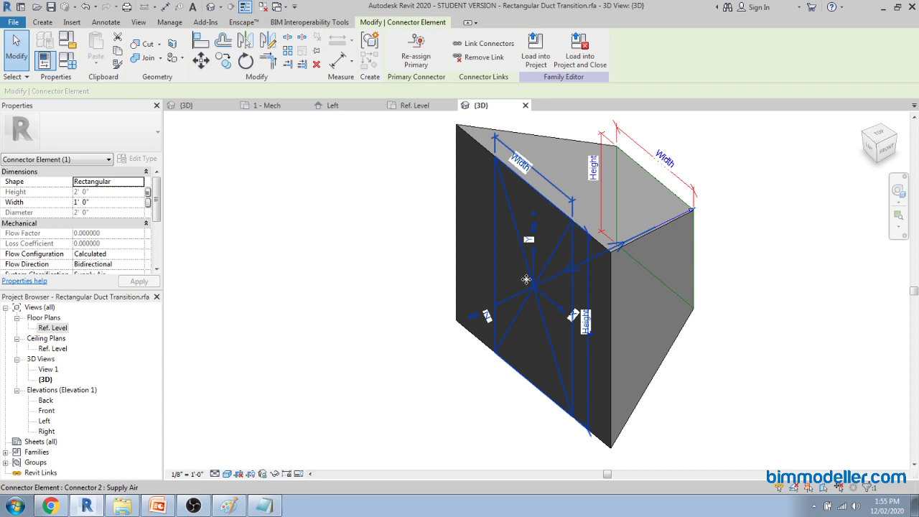
{"action": "left_click", "coordinate": [533, 214]}
{"action": "left_click", "coordinate": [578, 243]}
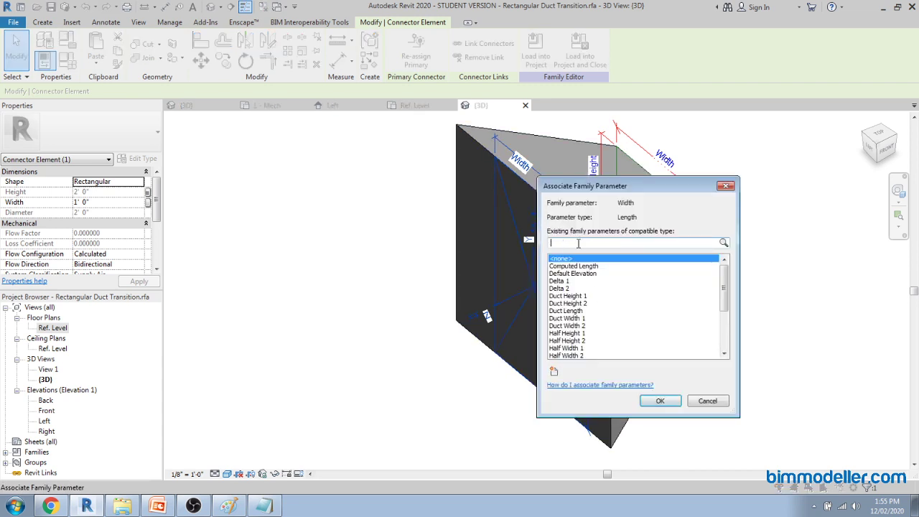
{"action": "type", "text": "1"}
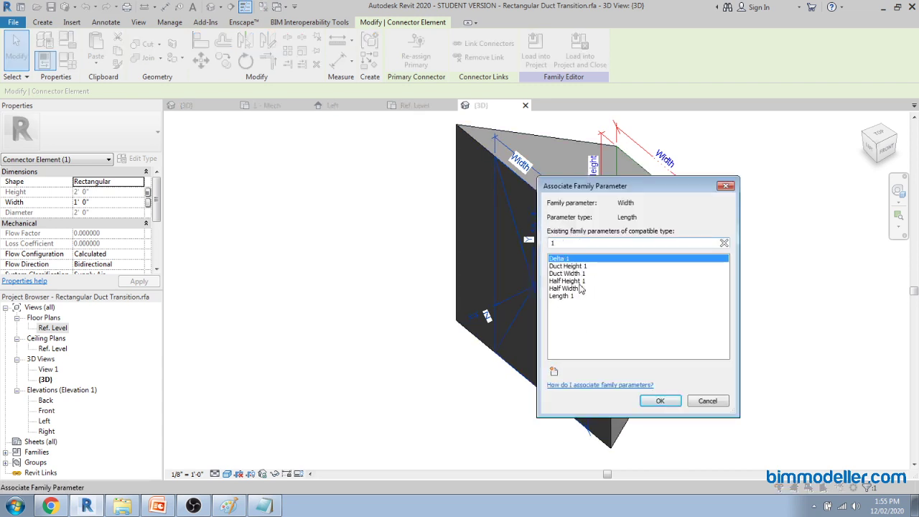
{"action": "left_click", "coordinate": [576, 274]}
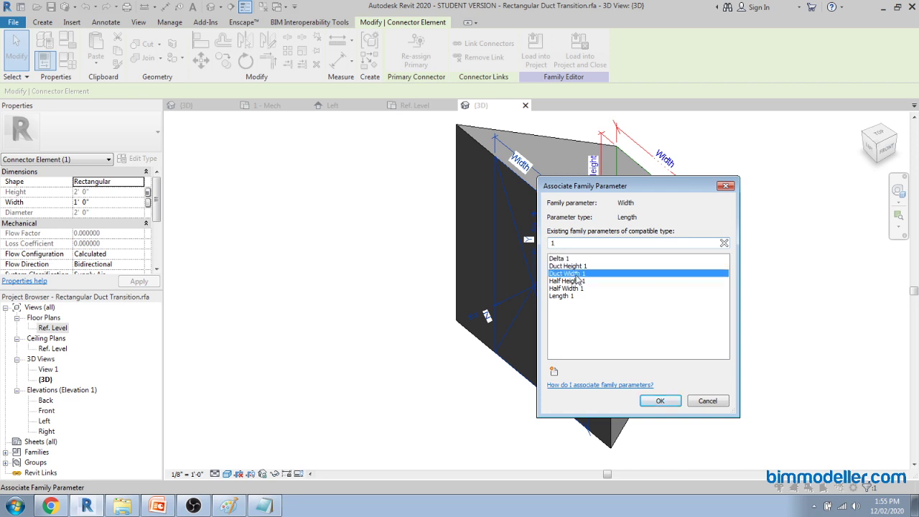
{"action": "left_click", "coordinate": [660, 401]}
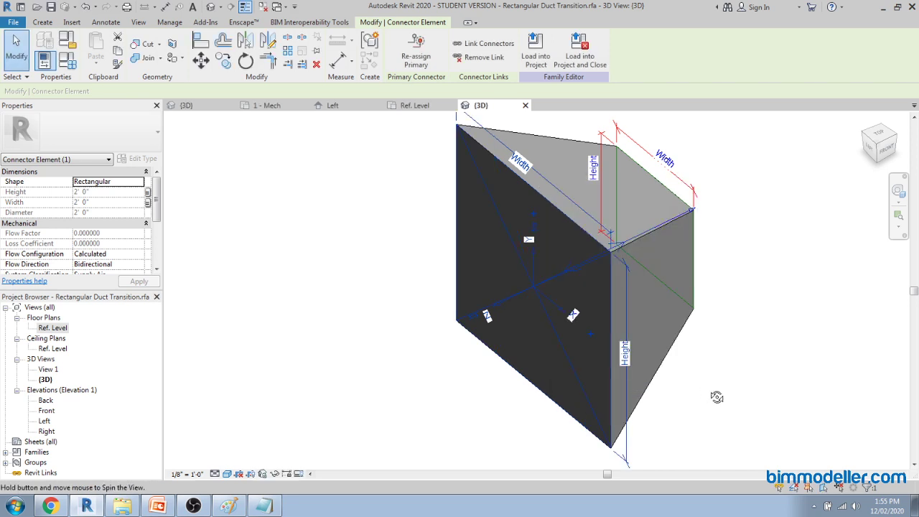
Step: Associate the small-end connector's Height with the Duct Height 2 family parameter
{"action": "middle_click_drag", "start_coordinate": [716, 396], "coordinate": [583, 371], "text": "shift"}
{"action": "left_click", "coordinate": [678, 243]}
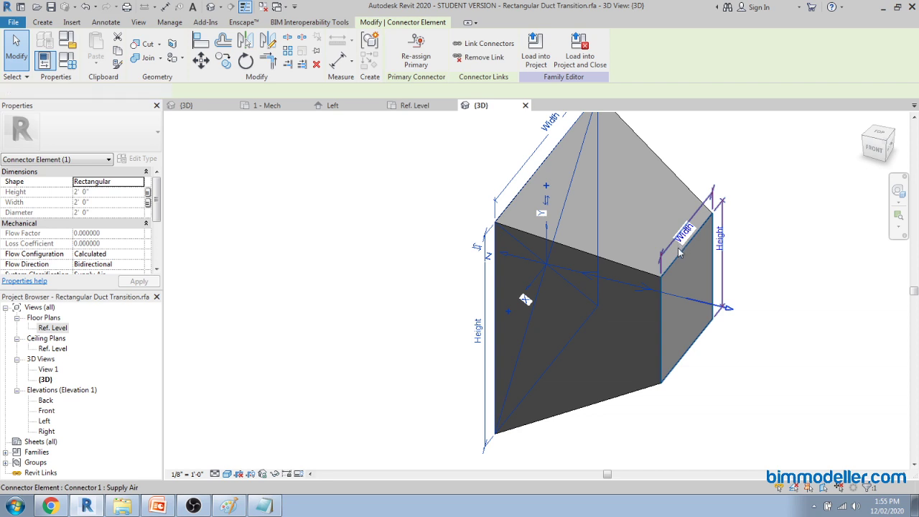
{"action": "middle_click_drag", "start_coordinate": [732, 314], "coordinate": [633, 276]}
{"action": "scroll", "coordinate": [636, 227], "scroll_direction": "up", "scroll_amount": 4}
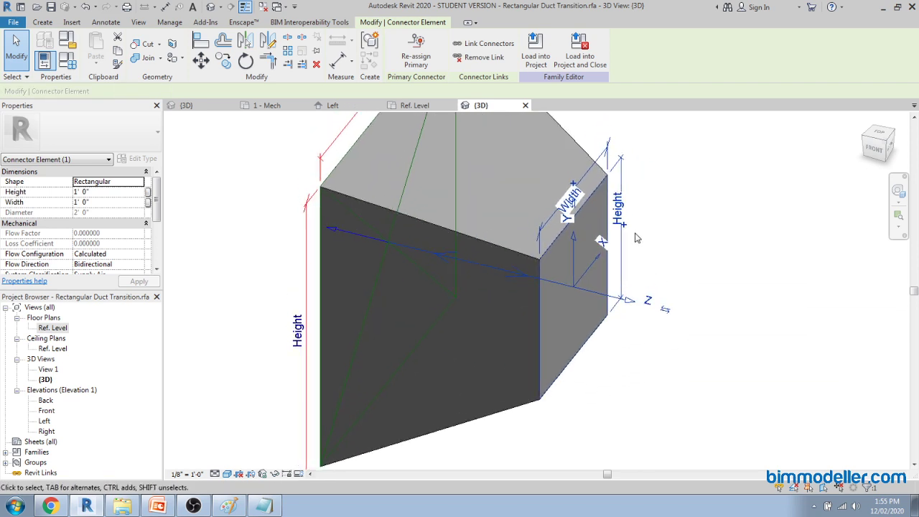
{"action": "left_click", "coordinate": [629, 238]}
{"action": "type", "text": "2"}
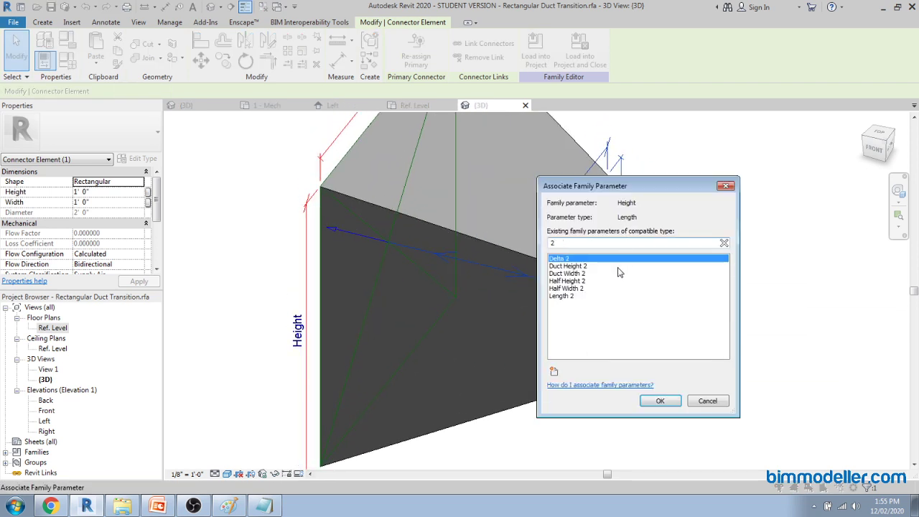
{"action": "left_click", "coordinate": [603, 274]}
{"action": "left_click", "coordinate": [574, 267]}
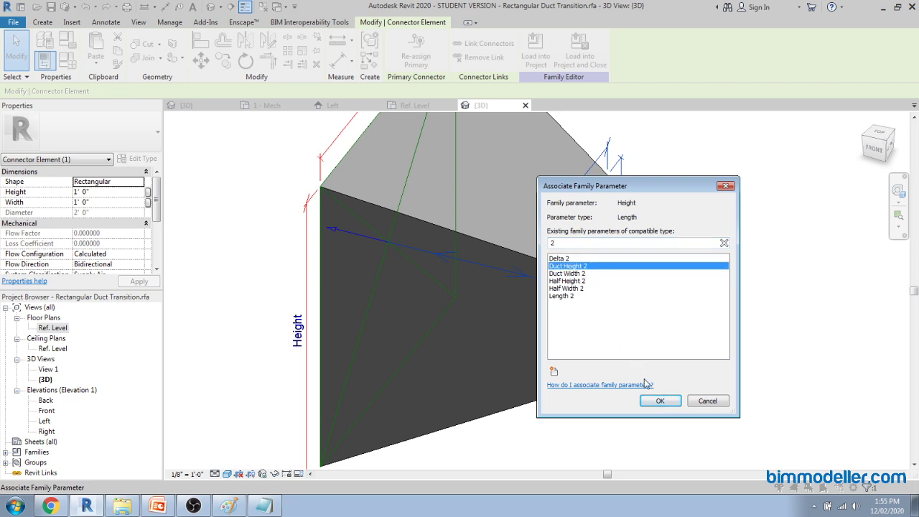
{"action": "left_click", "coordinate": [656, 401]}
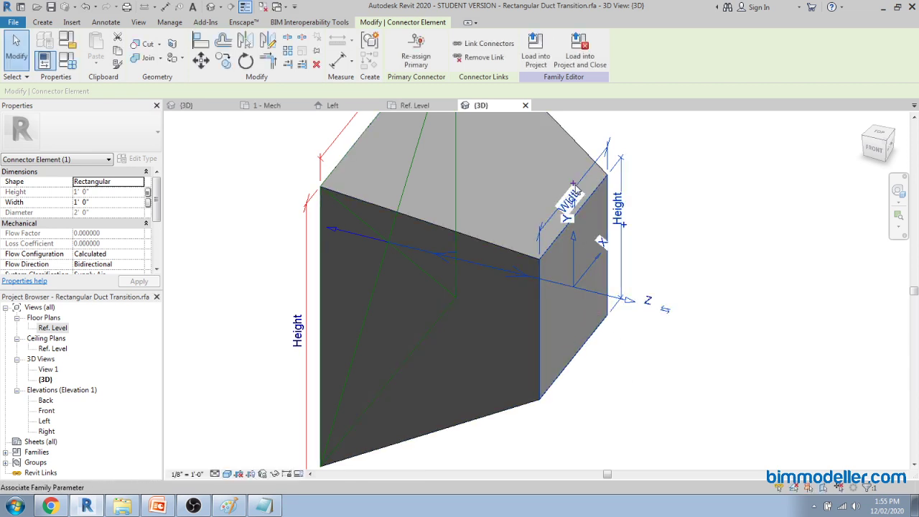
Step: Associate the small-end connector's Width with the Duct Width 2 family parameter
{"action": "left_click", "coordinate": [573, 185]}
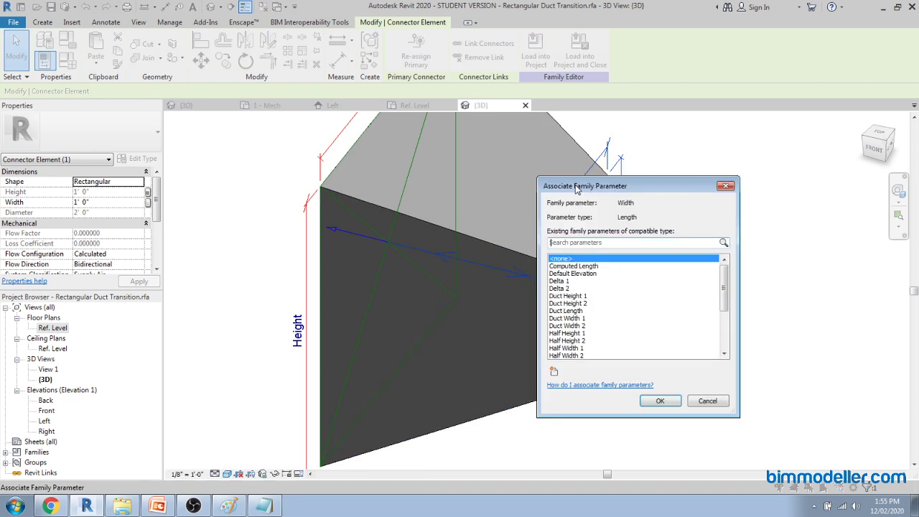
{"action": "scroll", "coordinate": [587, 267], "scroll_direction": "down", "scroll_amount": 2}
{"action": "left_click", "coordinate": [583, 274]}
{"action": "left_click", "coordinate": [652, 399]}
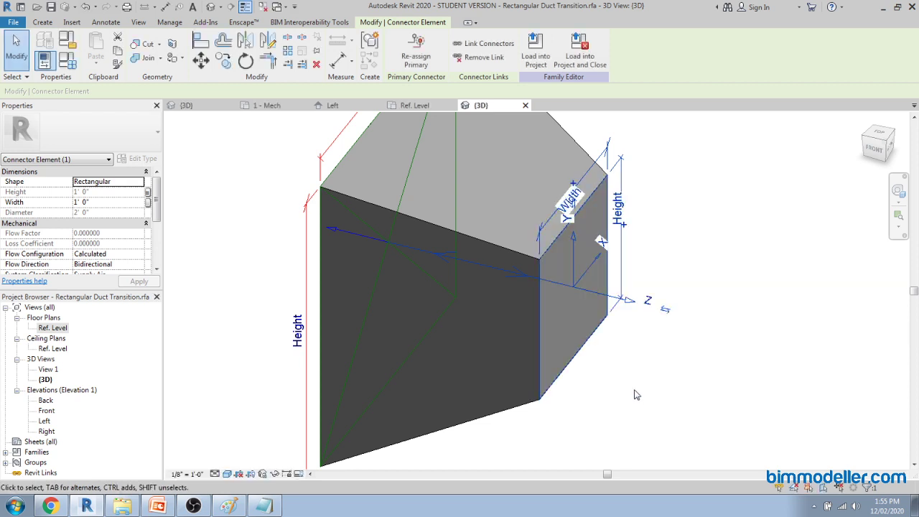
Step: Select both duct connectors together and set their System Classification to Fitting
{"action": "scroll", "coordinate": [657, 352], "scroll_direction": "down", "scroll_amount": 2}
{"action": "middle_click_drag", "start_coordinate": [622, 389], "coordinate": [666, 394], "text": "shift"}
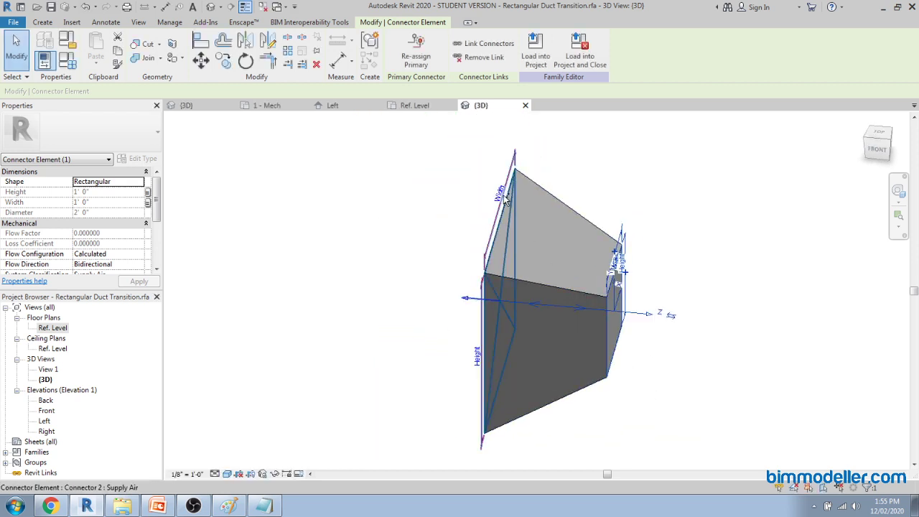
{"action": "left_click", "coordinate": [506, 200], "text": "ctrl"}
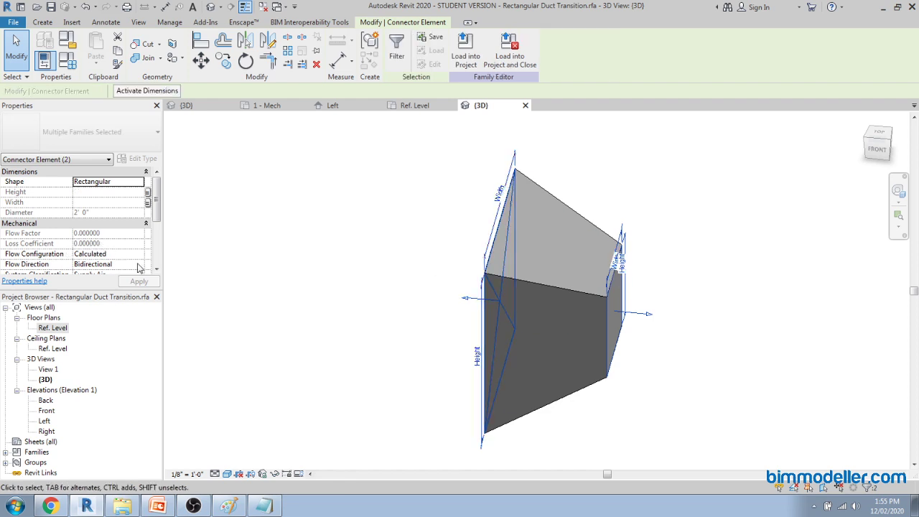
{"action": "left_click", "coordinate": [156, 246]}
{"action": "left_click_drag", "start_coordinate": [157, 241], "coordinate": [157, 218]}
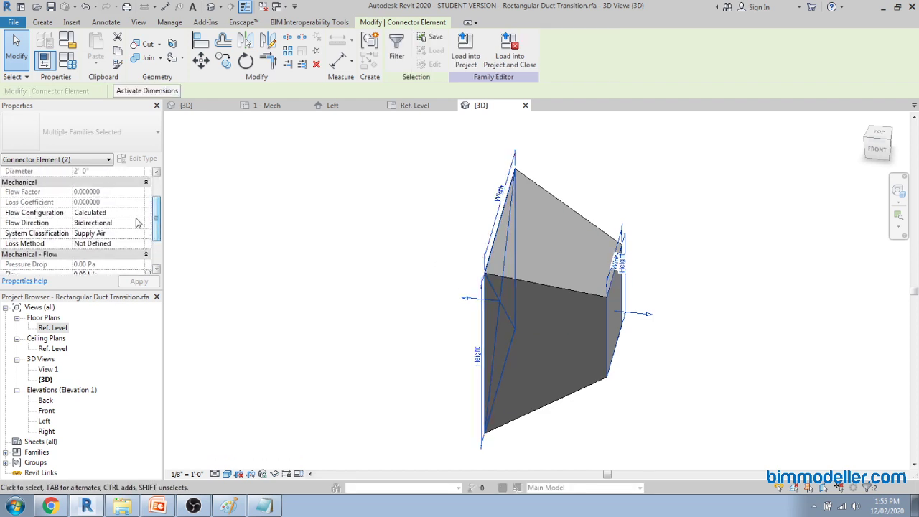
{"action": "left_click", "coordinate": [138, 238]}
{"action": "left_click", "coordinate": [138, 239]}
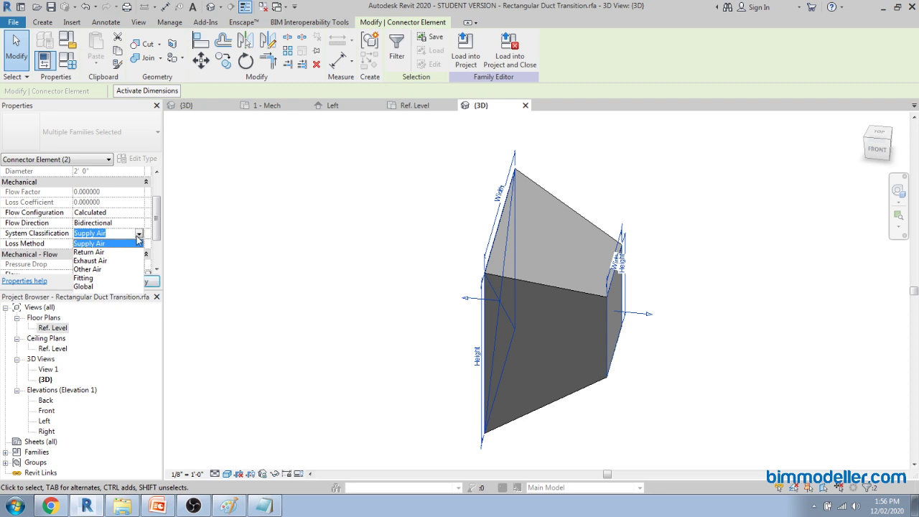
{"action": "left_click", "coordinate": [84, 278]}
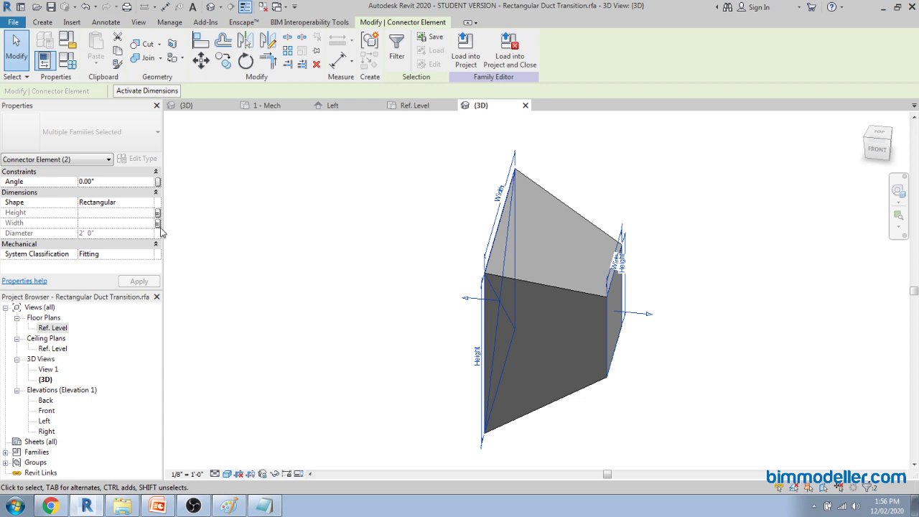
Step: Review the small-end connector's dimensions and system classification, then clear the selection and look over the transition
{"action": "left_click", "coordinate": [762, 267]}
{"action": "left_click", "coordinate": [629, 242]}
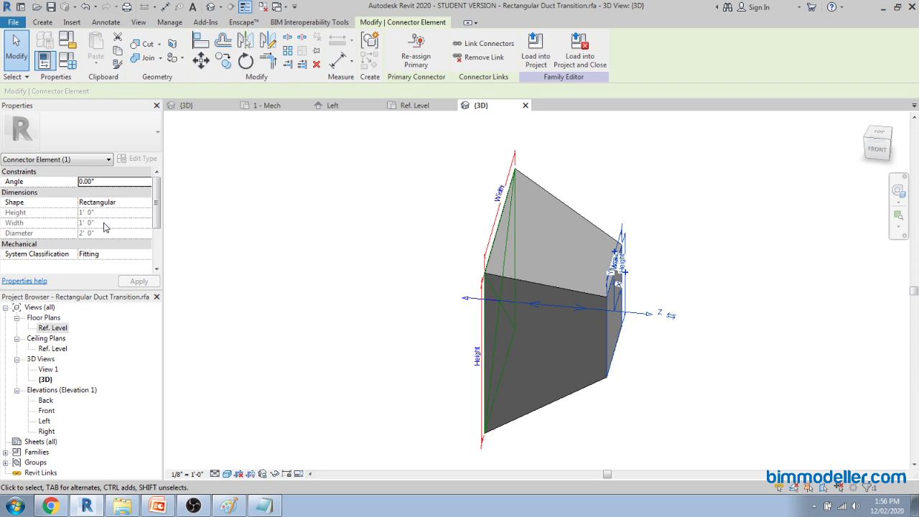
{"action": "left_click", "coordinate": [333, 278]}
{"action": "scroll", "coordinate": [394, 257], "scroll_direction": "down", "scroll_amount": 2}
{"action": "middle_click_drag", "start_coordinate": [320, 290], "coordinate": [370, 300], "text": "shift"}
{"action": "scroll", "coordinate": [496, 303], "scroll_direction": "up", "scroll_amount": 3}
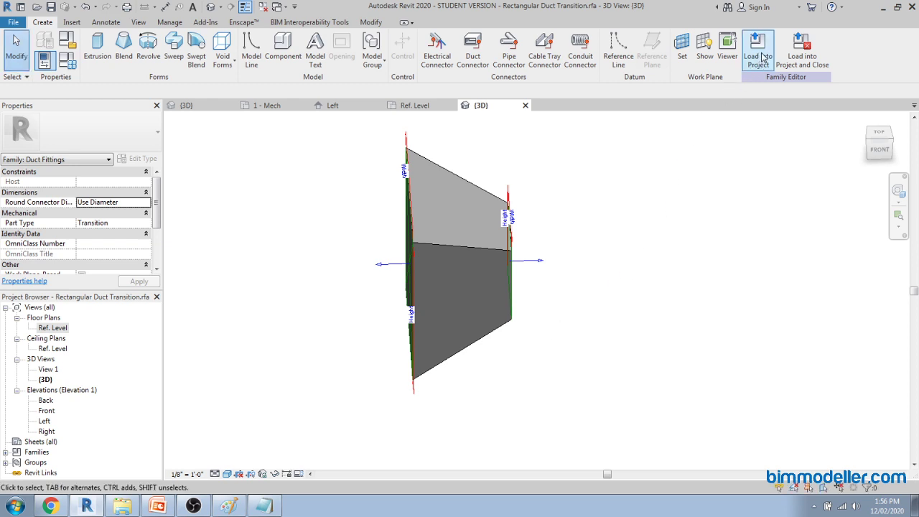
Step: Load the rectangular duct transition family into Project1 and leave component placement without adding a new instance
{"action": "middle_click_drag", "start_coordinate": [673, 172], "coordinate": [742, 195]}
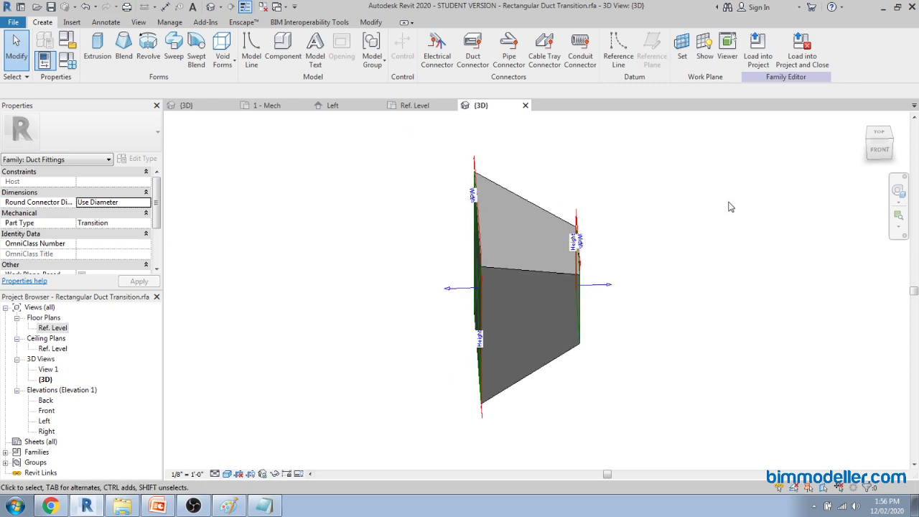
{"action": "left_click", "coordinate": [758, 46]}
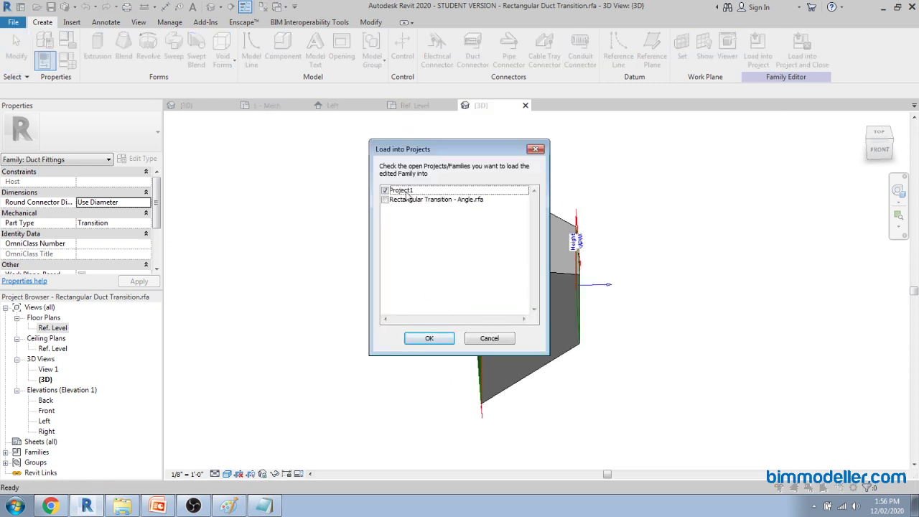
{"action": "left_click", "coordinate": [429, 338]}
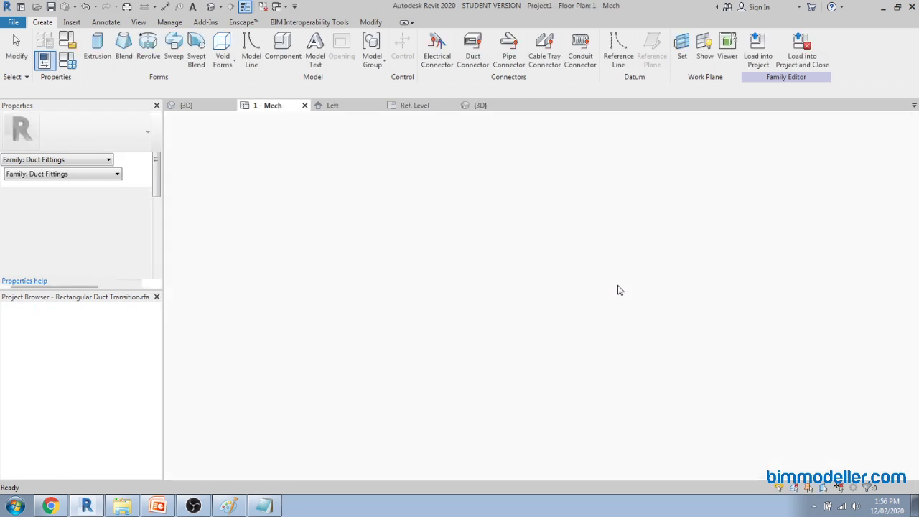
{"action": "scroll", "coordinate": [543, 323], "scroll_direction": "down", "scroll_amount": 4}
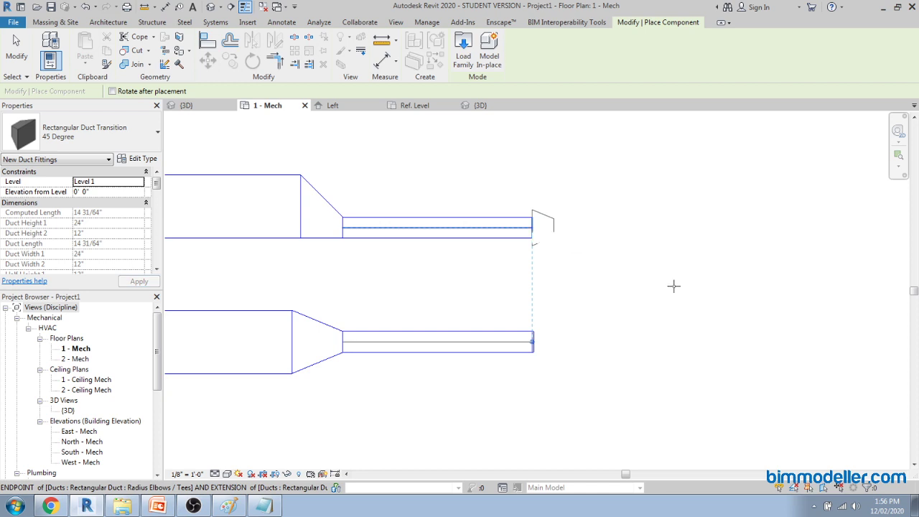
{"action": "scroll", "coordinate": [540, 223], "scroll_direction": "up", "scroll_amount": 5}
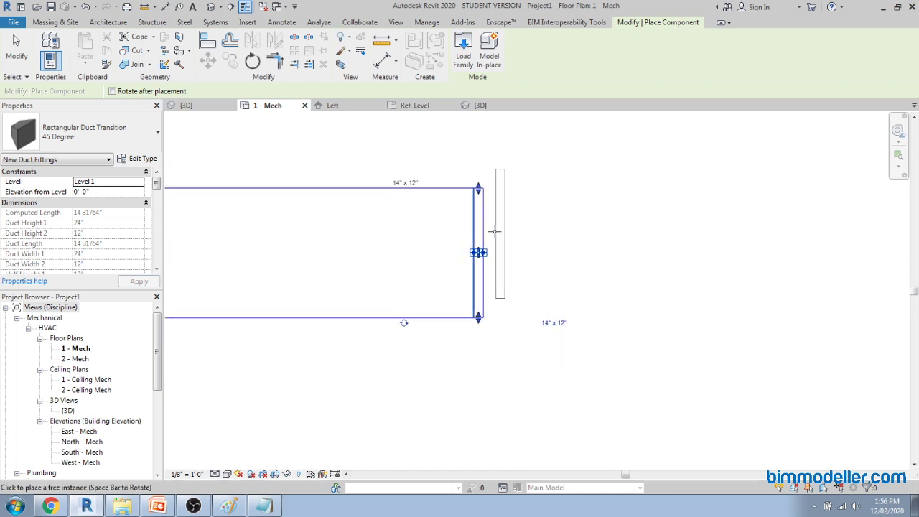
{"action": "key", "text": "Escape"}
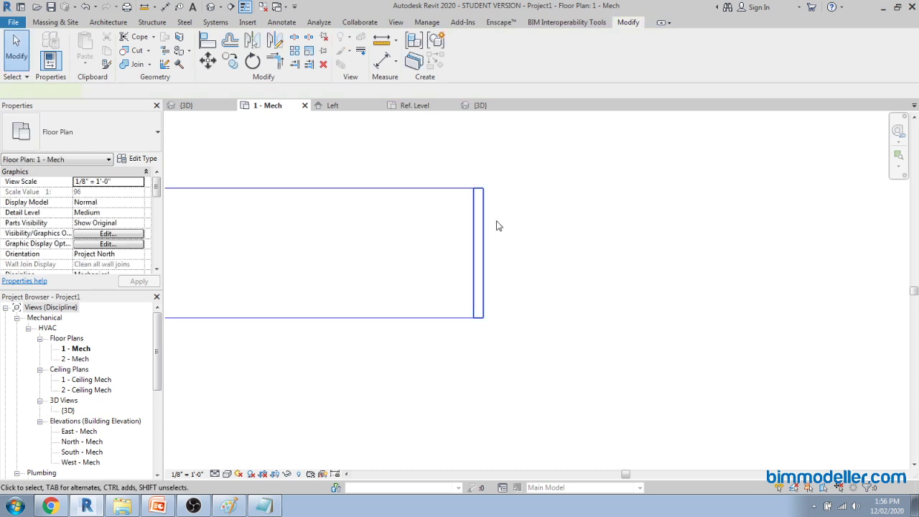
Step: Test stretching the transition at the duct end by its upper edge grip in the 1 - Mech plan, and undo the stretch
{"action": "left_click", "coordinate": [479, 252]}
{"action": "scroll", "coordinate": [478, 273], "scroll_direction": "up", "scroll_amount": 3}
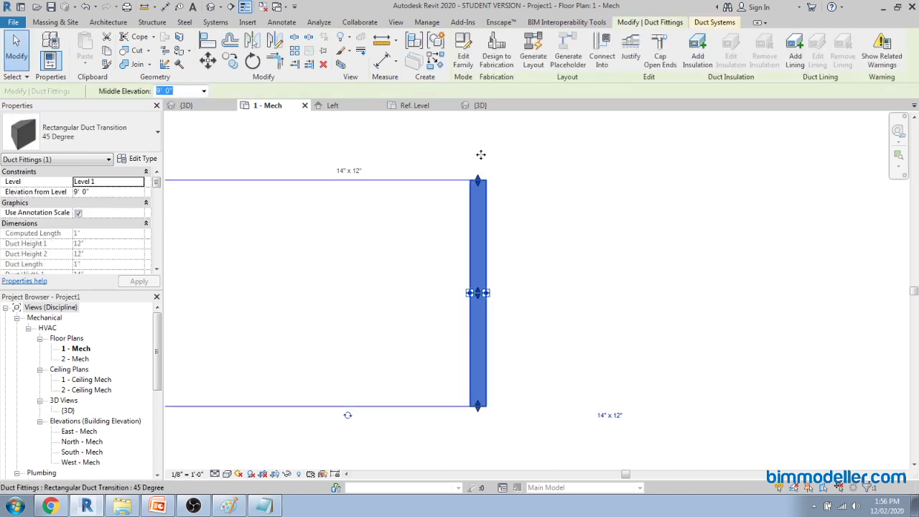
{"action": "scroll", "coordinate": [488, 182], "scroll_direction": "down", "scroll_amount": 3}
{"action": "scroll", "coordinate": [486, 230], "scroll_direction": "up", "scroll_amount": 2}
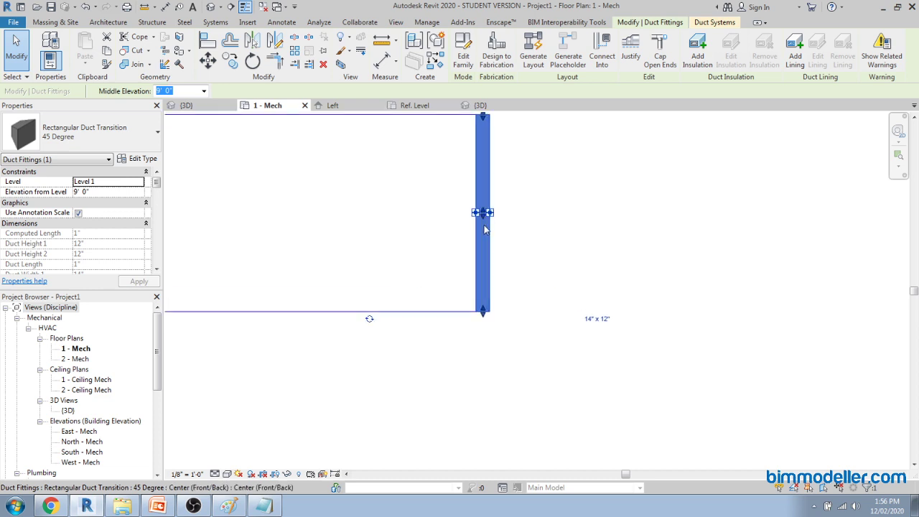
{"action": "middle_click_drag", "start_coordinate": [486, 226], "coordinate": [561, 224]}
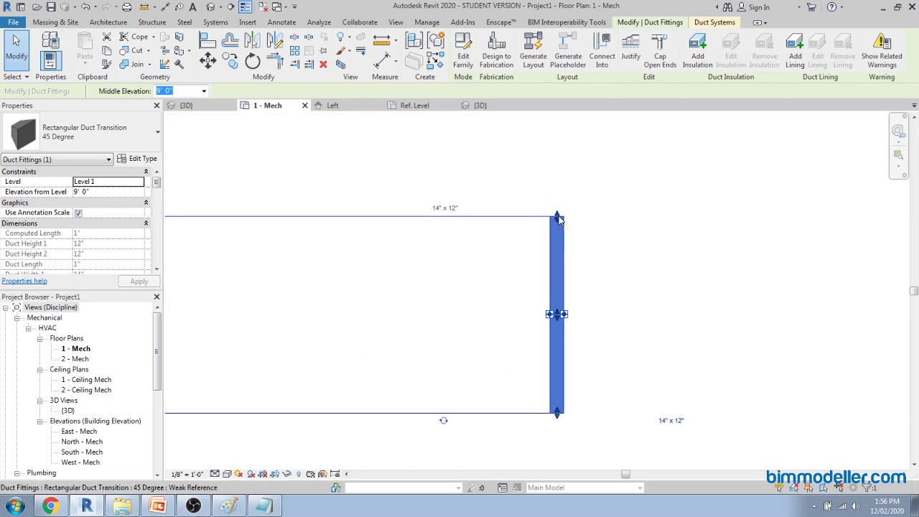
{"action": "left_click_drag", "start_coordinate": [559, 220], "coordinate": [558, 199]}
{"action": "left_click", "coordinate": [603, 230]}
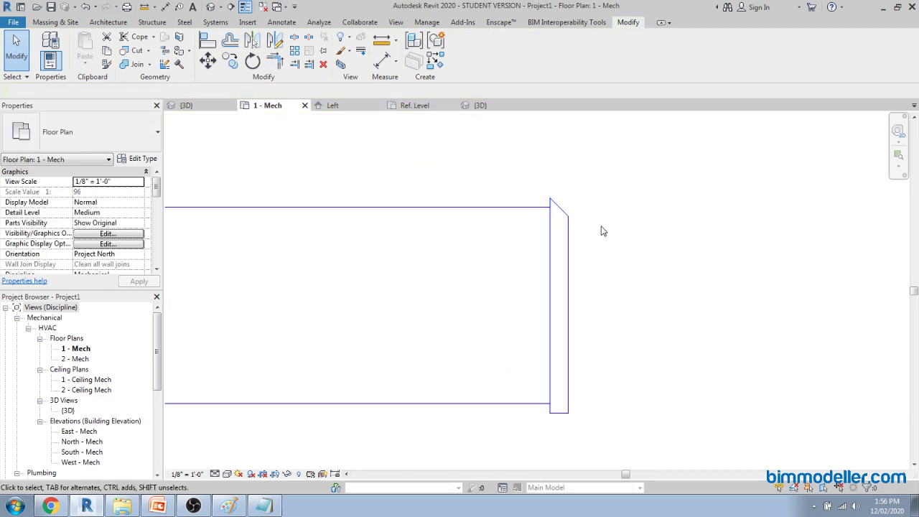
{"action": "key", "text": "ctrl+z"}
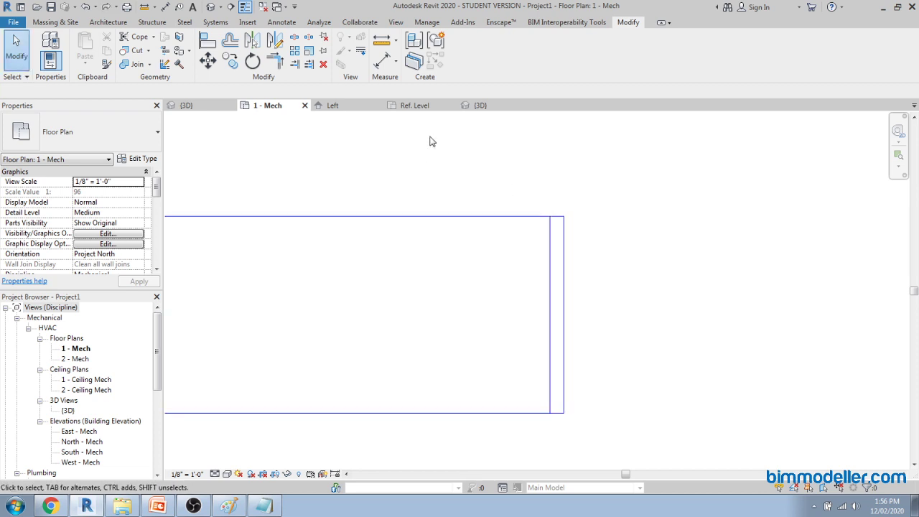
Step: In the family's Ref. Level plan, set Is Reference to Not a Reference for the duct width, length and width-offset reference planes
{"action": "left_click", "coordinate": [478, 108]}
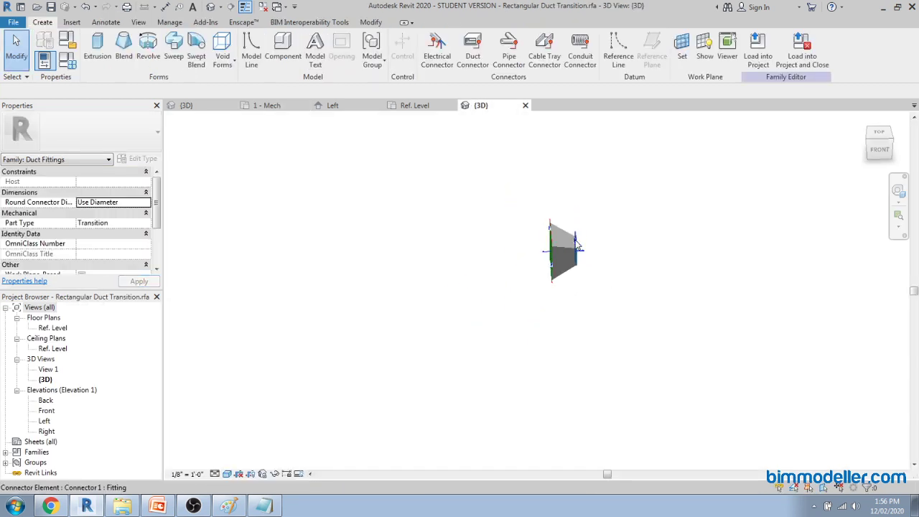
{"action": "double_click", "coordinate": [56, 328]}
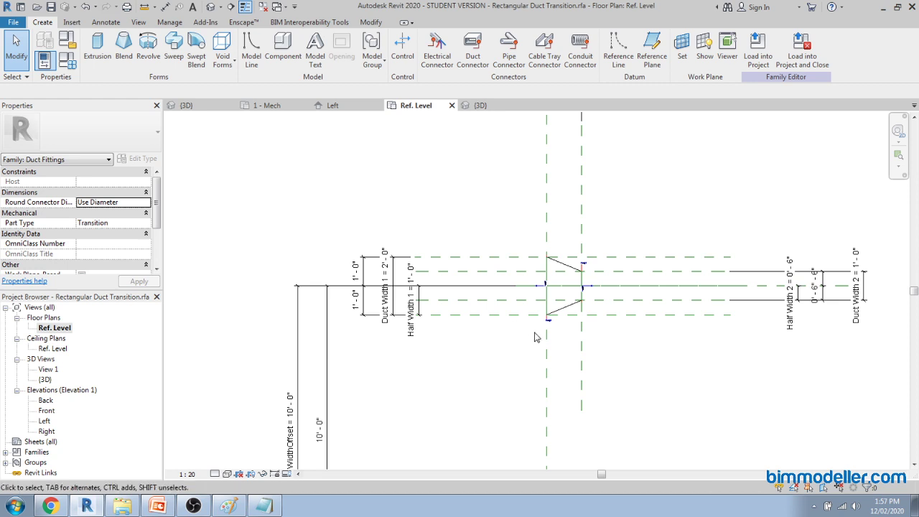
{"action": "left_click", "coordinate": [507, 314]}
{"action": "left_click", "coordinate": [505, 300], "text": "ctrl"}
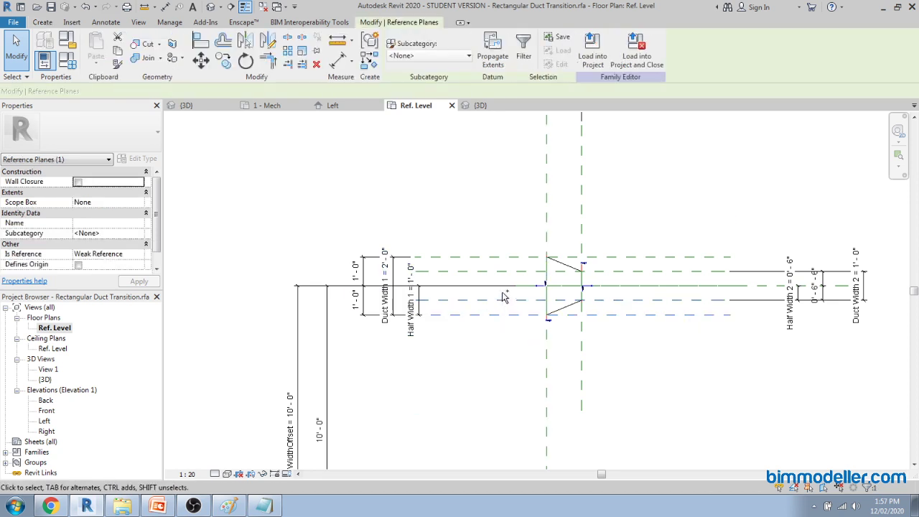
{"action": "left_click", "coordinate": [506, 256], "text": "ctrl"}
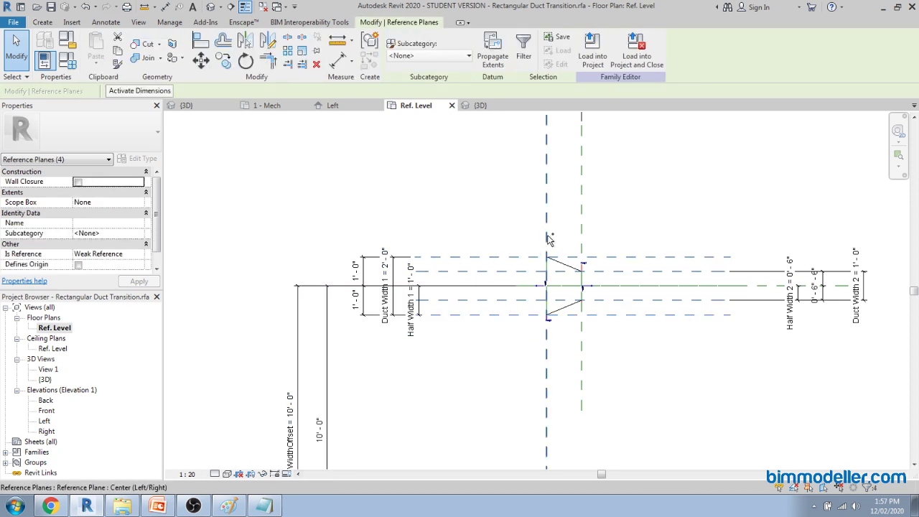
{"action": "left_click", "coordinate": [547, 232], "text": "ctrl"}
{"action": "left_click", "coordinate": [583, 235], "text": "ctrl"}
{"action": "left_click", "coordinate": [583, 225], "text": "ctrl"}
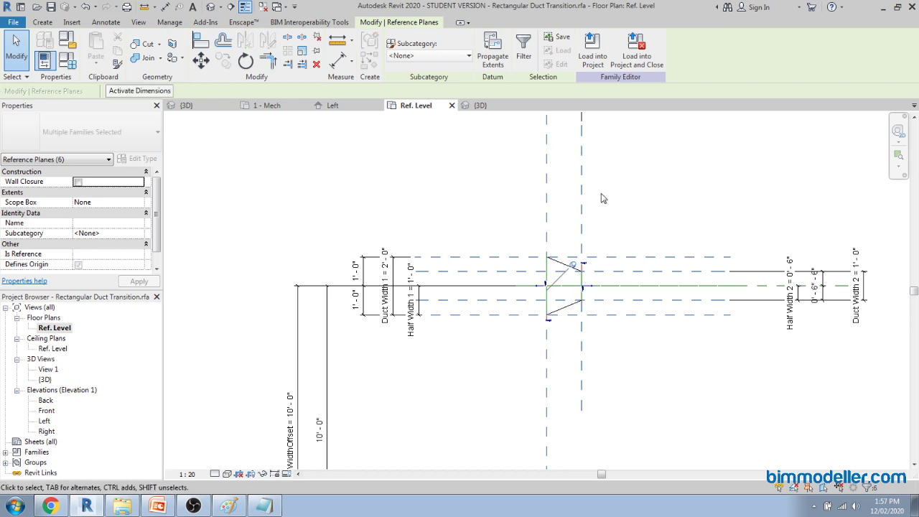
{"action": "scroll", "coordinate": [604, 200], "scroll_direction": "down", "scroll_amount": 3}
{"action": "left_click", "coordinate": [566, 358], "text": "ctrl"}
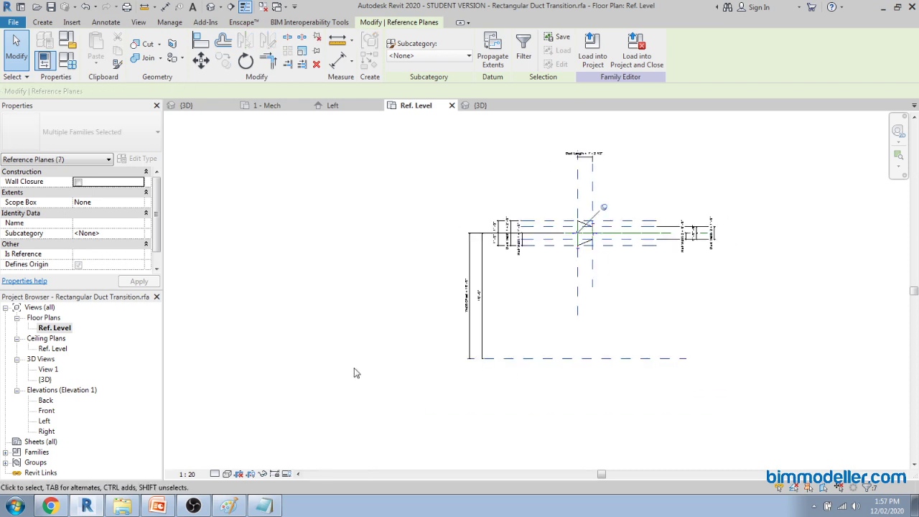
{"action": "left_click", "coordinate": [138, 255]}
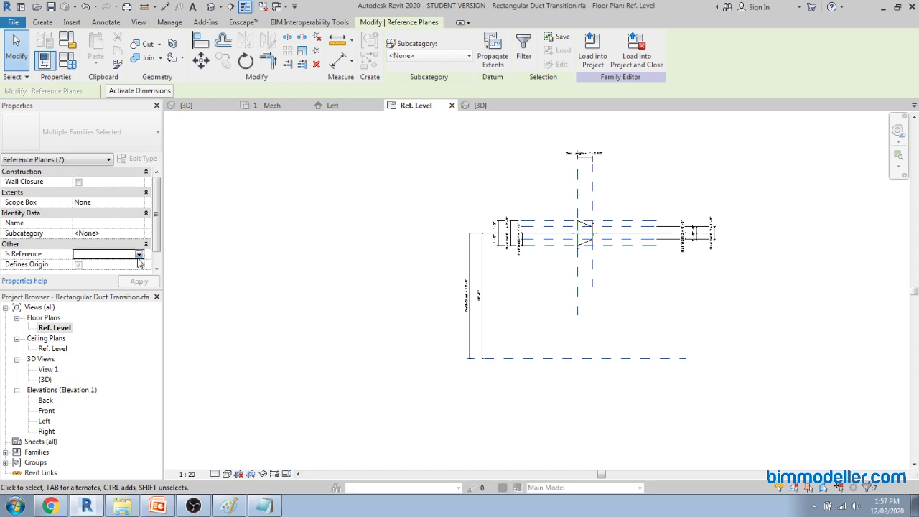
{"action": "left_click", "coordinate": [139, 254]}
{"action": "left_click", "coordinate": [104, 264]}
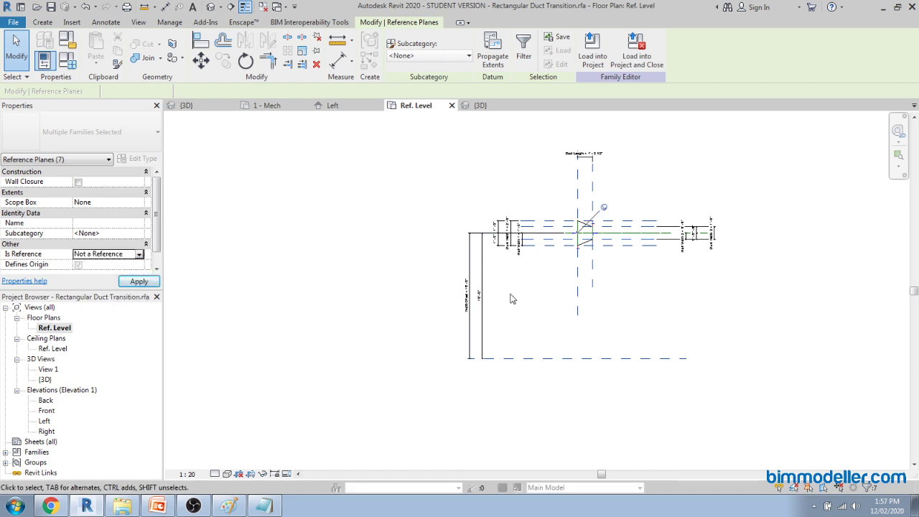
{"action": "key", "text": "Escape"}
{"action": "scroll", "coordinate": [589, 280], "scroll_direction": "up", "scroll_amount": 3}
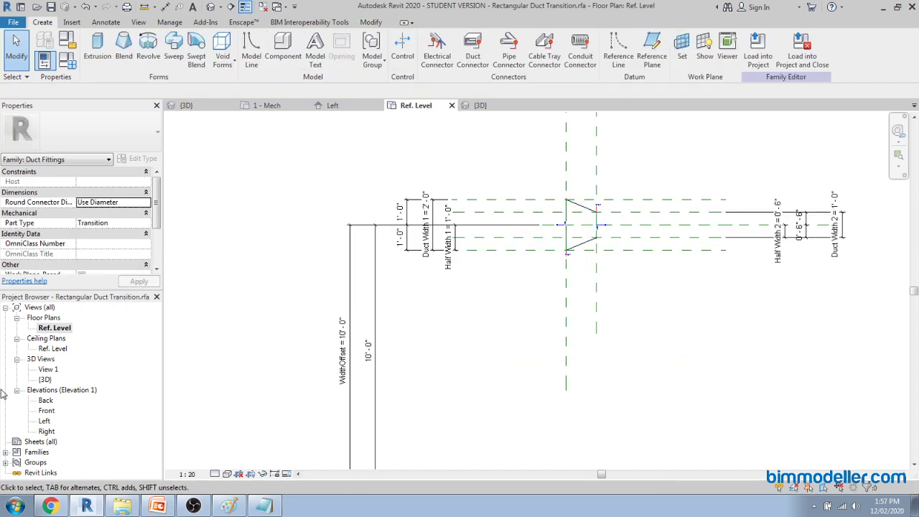
Step: In the Front elevation, set Is Reference to Not a Reference for the four duct height planes, the centre plane and the height-offset plane
{"action": "double_click", "coordinate": [46, 411]}
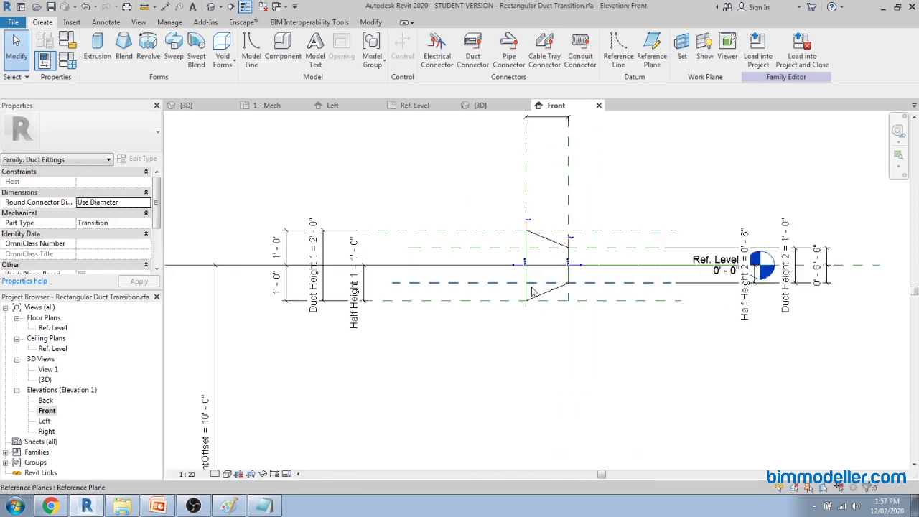
{"action": "left_click", "coordinate": [461, 301]}
{"action": "left_click", "coordinate": [477, 283], "text": "ctrl"}
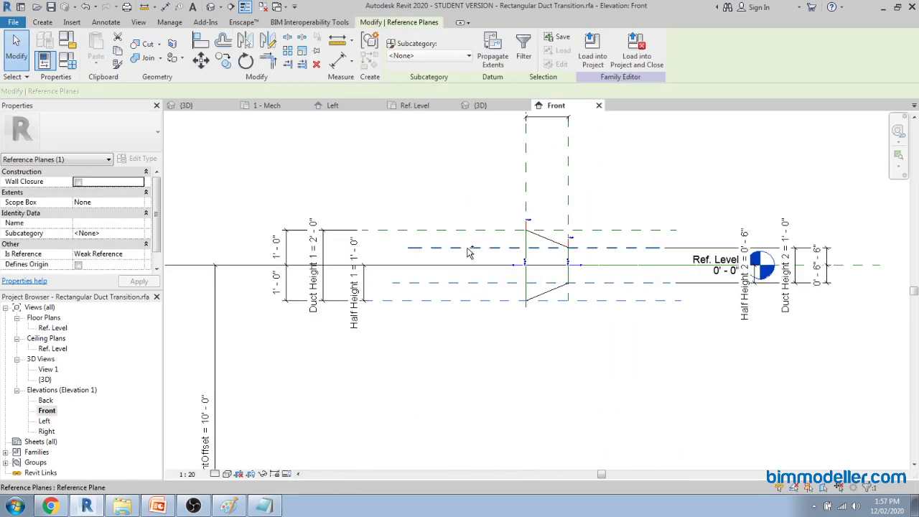
{"action": "left_click", "coordinate": [469, 248], "text": "ctrl"}
{"action": "left_click", "coordinate": [467, 230], "text": "ctrl"}
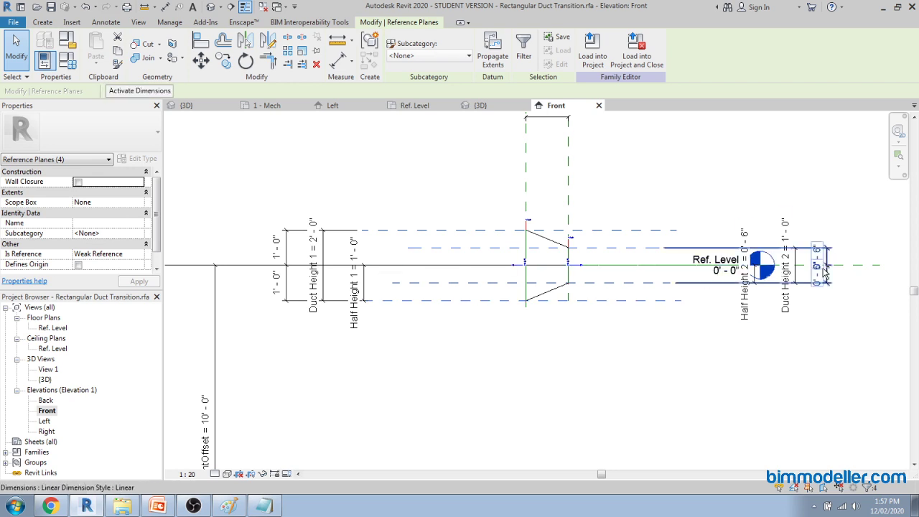
{"action": "left_click", "coordinate": [850, 268], "text": "ctrl"}
{"action": "scroll", "coordinate": [544, 244], "scroll_direction": "down", "scroll_amount": 3}
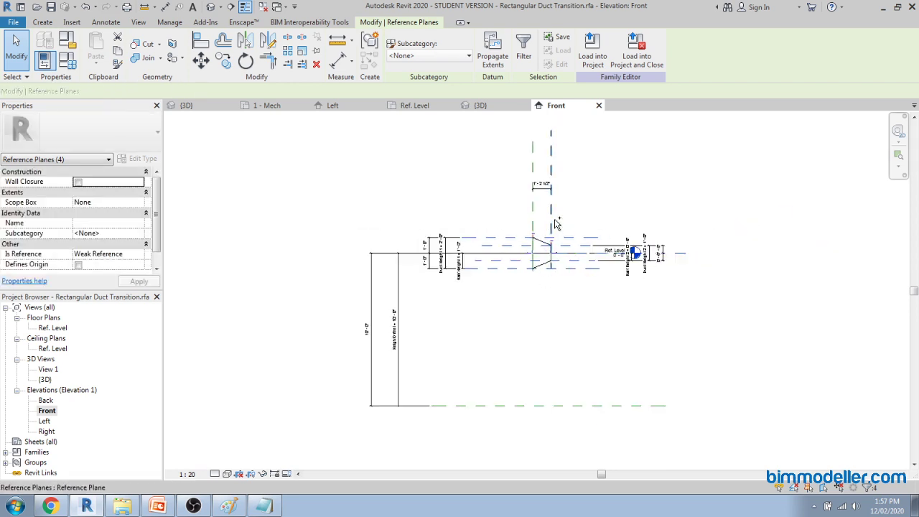
{"action": "left_click", "coordinate": [540, 405], "text": "ctrl"}
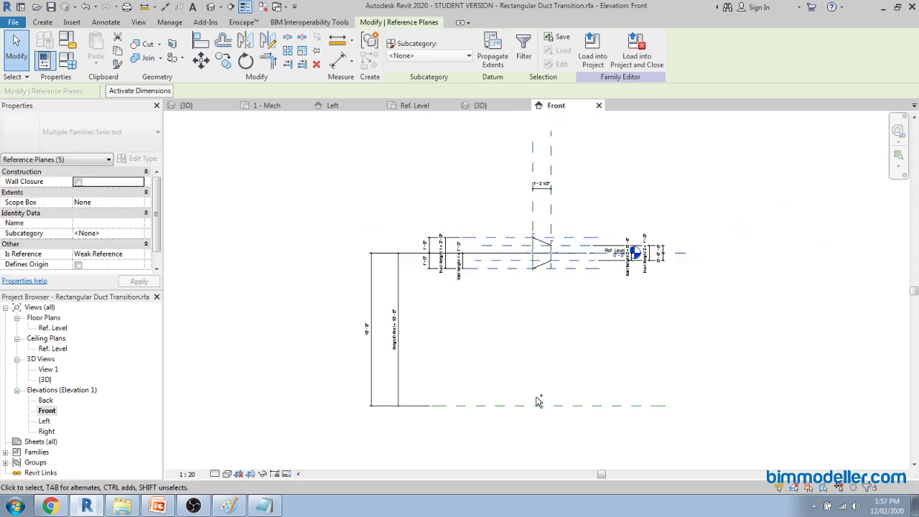
{"action": "left_click", "coordinate": [140, 254]}
{"action": "scroll", "coordinate": [110, 269], "scroll_direction": "up", "scroll_amount": 2}
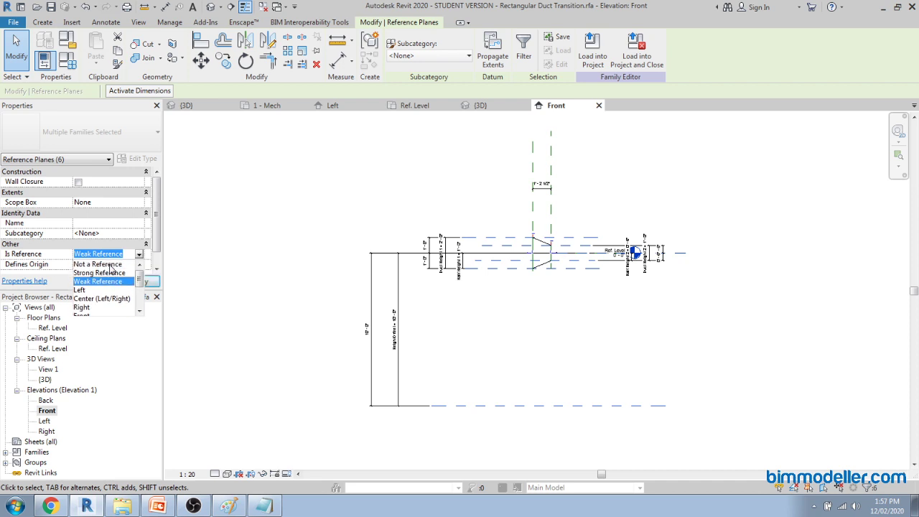
{"action": "left_click", "coordinate": [101, 264]}
{"action": "scroll", "coordinate": [593, 341], "scroll_direction": "down", "scroll_amount": 2}
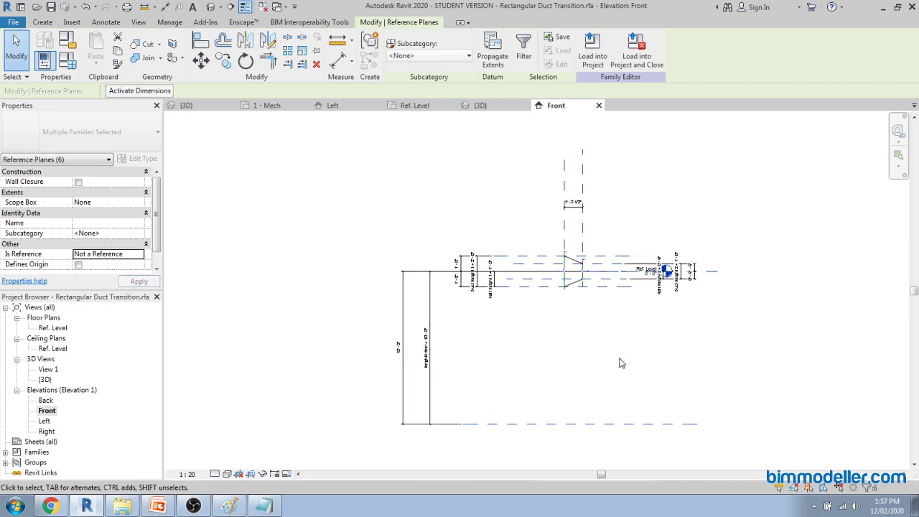
{"action": "left_click", "coordinate": [621, 359]}
{"action": "scroll", "coordinate": [582, 310], "scroll_direction": "up", "scroll_amount": 2}
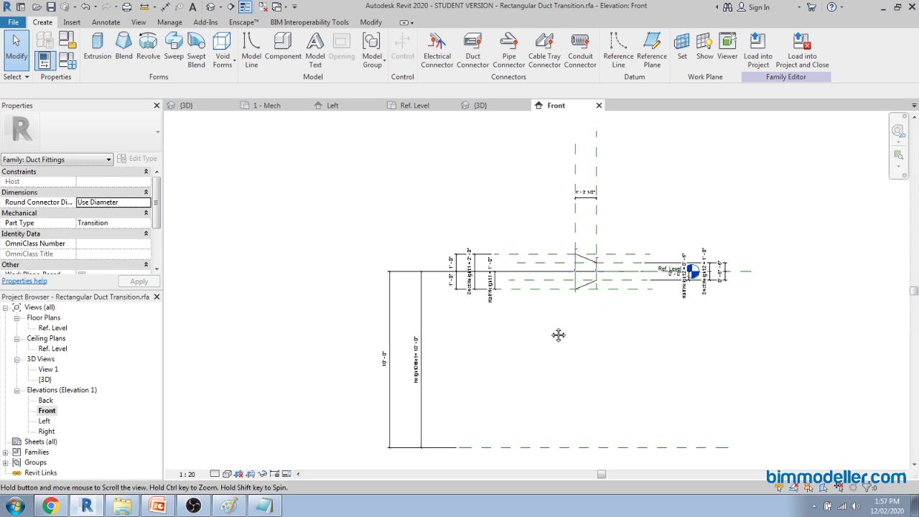
{"action": "middle_click_drag", "start_coordinate": [663, 313], "coordinate": [626, 345]}
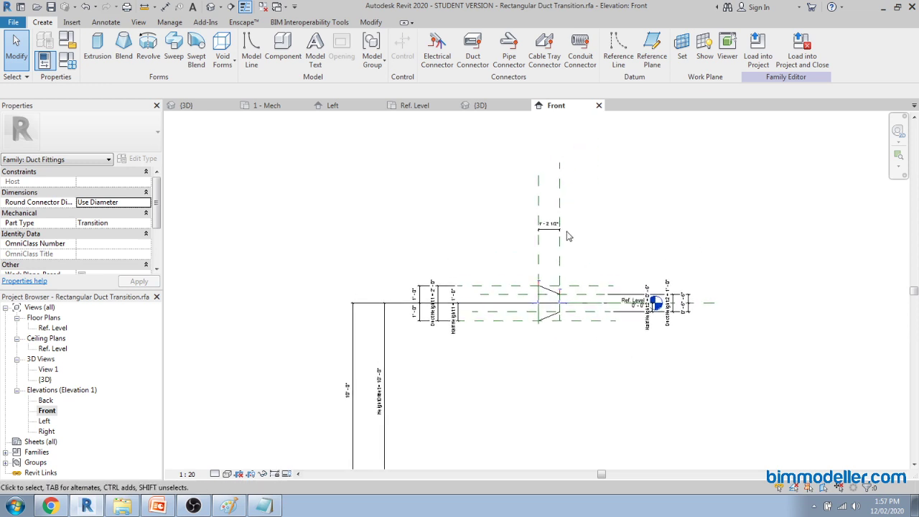
Step: Close the Front elevation and set the Width 2 Centre Plane's Is Reference to Not a Reference in the Ref. Level plan
{"action": "middle_click", "coordinate": [573, 109]}
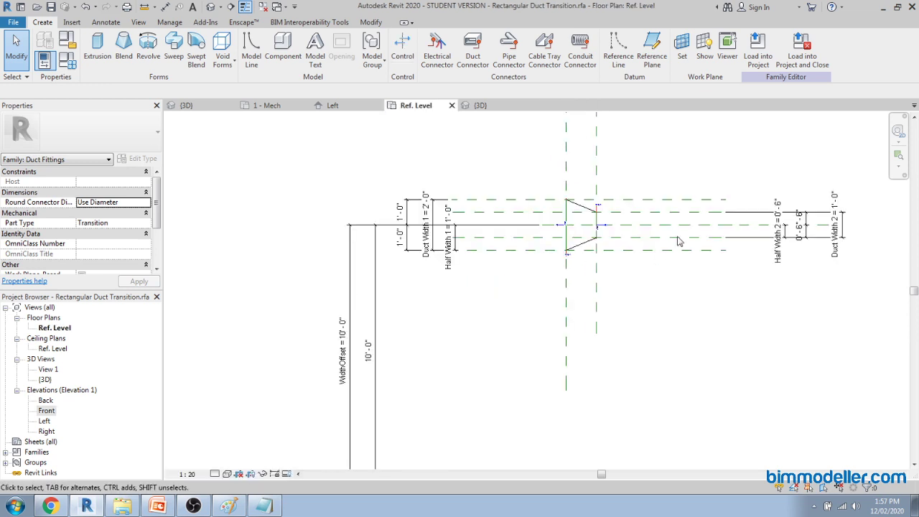
{"action": "left_click", "coordinate": [746, 226]}
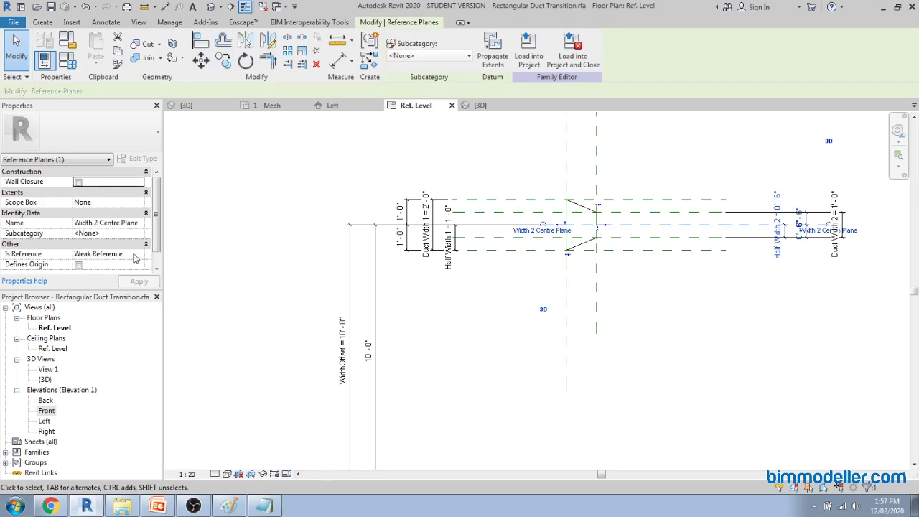
{"action": "left_click", "coordinate": [135, 255]}
{"action": "scroll", "coordinate": [118, 269], "scroll_direction": "up", "scroll_amount": 1}
{"action": "left_click", "coordinate": [101, 264]}
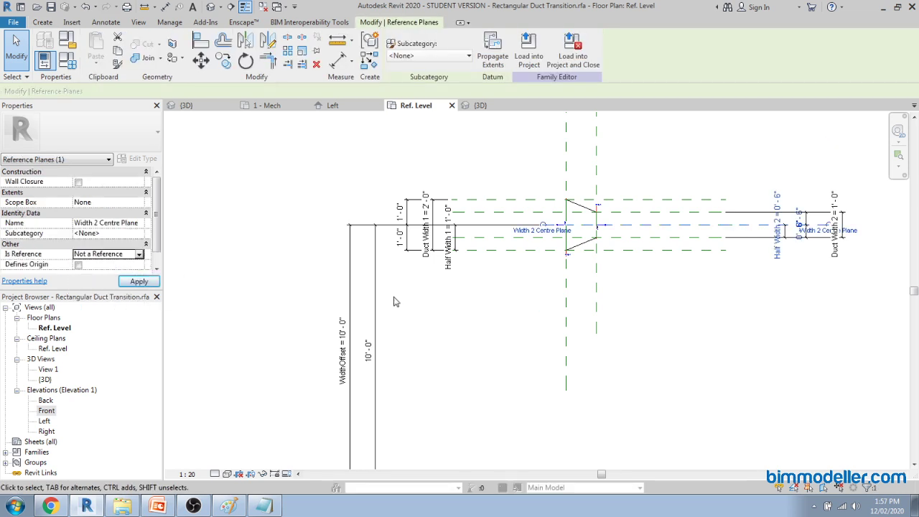
{"action": "left_click", "coordinate": [673, 155]}
Step: Reload the updated rectangular duct transition family into Project1
{"action": "left_click", "coordinate": [758, 48]}
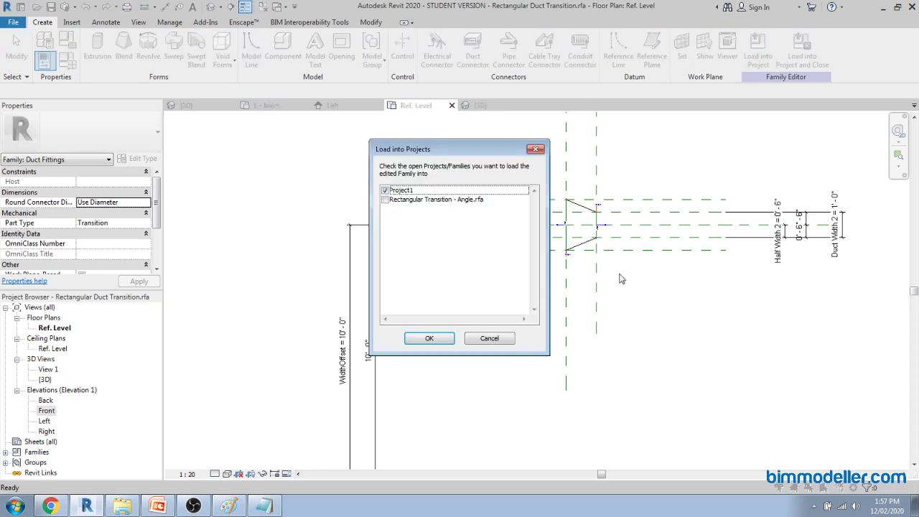
{"action": "left_click", "coordinate": [430, 343]}
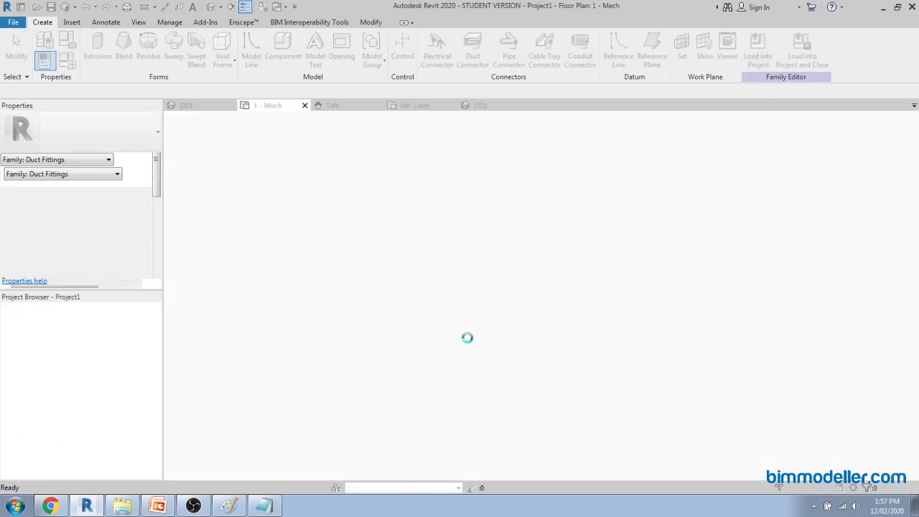
{"action": "left_click", "coordinate": [488, 309]}
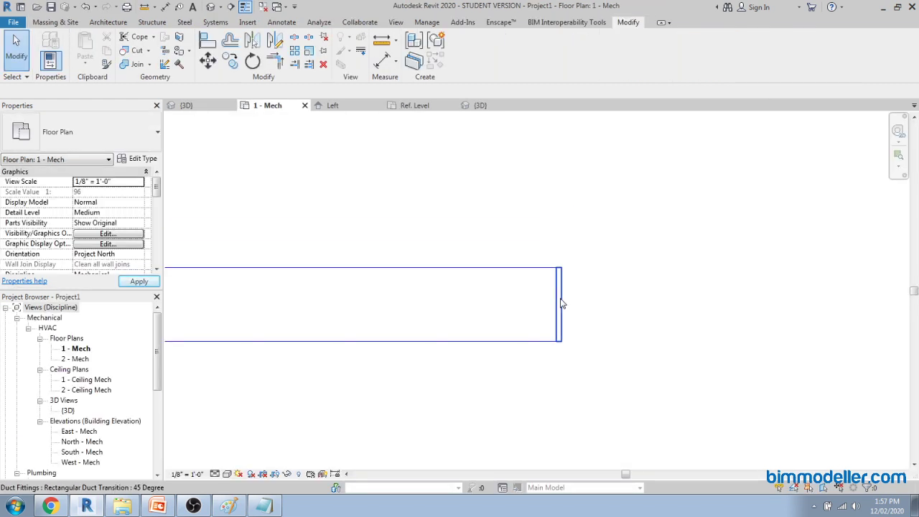
Step: Select the short transition at the end of the third duct run and inspect its grips
{"action": "left_click", "coordinate": [567, 315]}
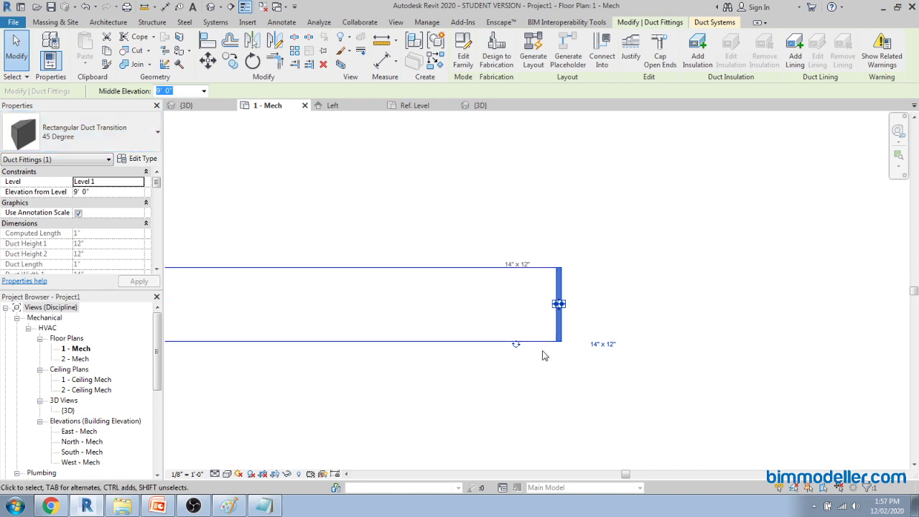
{"action": "scroll", "coordinate": [625, 349], "scroll_direction": "down", "scroll_amount": 2}
{"action": "scroll", "coordinate": [632, 346], "scroll_direction": "down", "scroll_amount": 3}
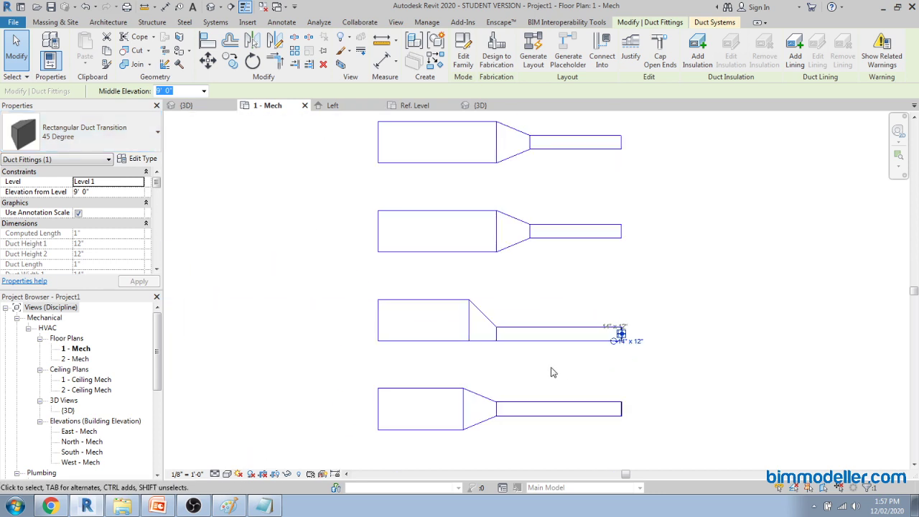
{"action": "scroll", "coordinate": [596, 344], "scroll_direction": "up", "scroll_amount": 4}
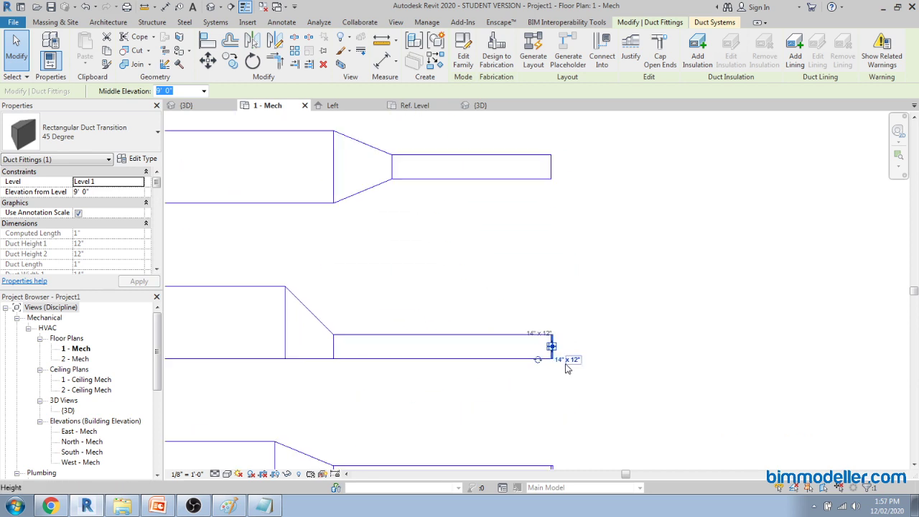
Step: In the Radius Elbows / Tees duct type's routing preferences, set the Transition to Rectangular Duct Transition: 45 Degree
{"action": "left_click", "coordinate": [435, 343]}
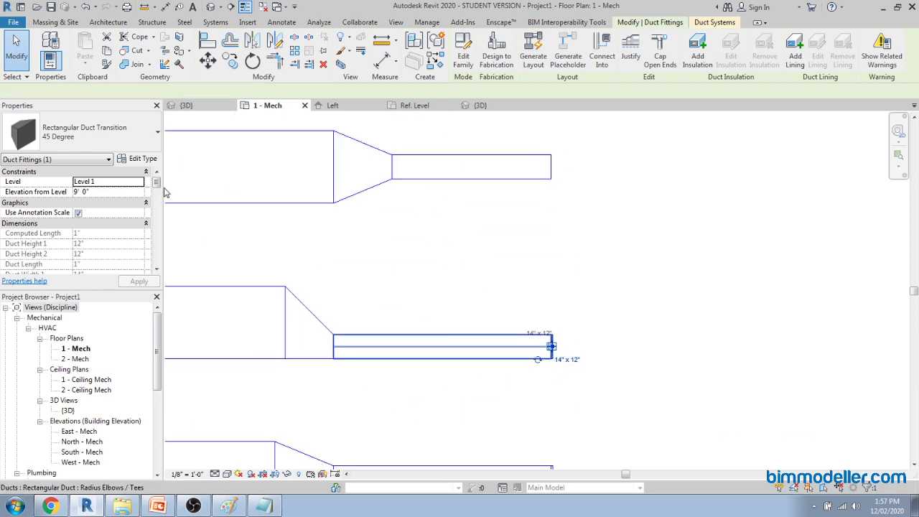
{"action": "left_click", "coordinate": [147, 158]}
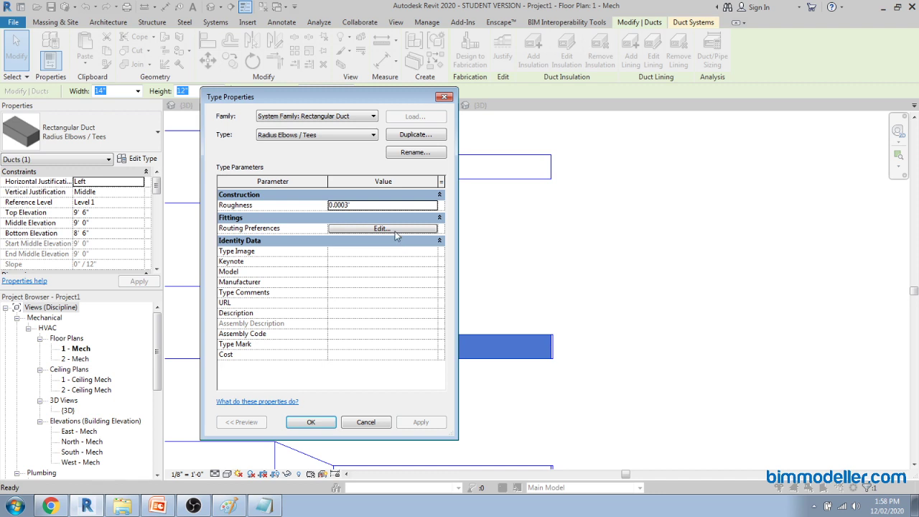
{"action": "left_click", "coordinate": [395, 228]}
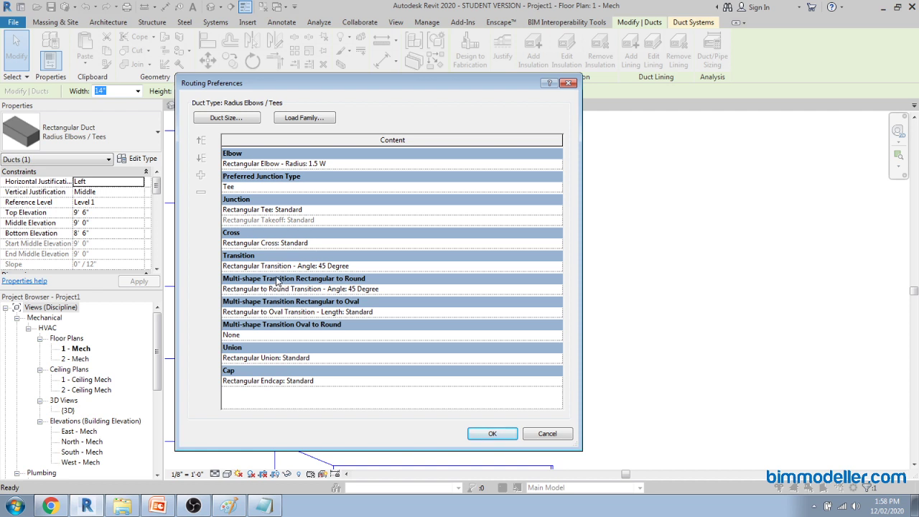
{"action": "left_click", "coordinate": [379, 269]}
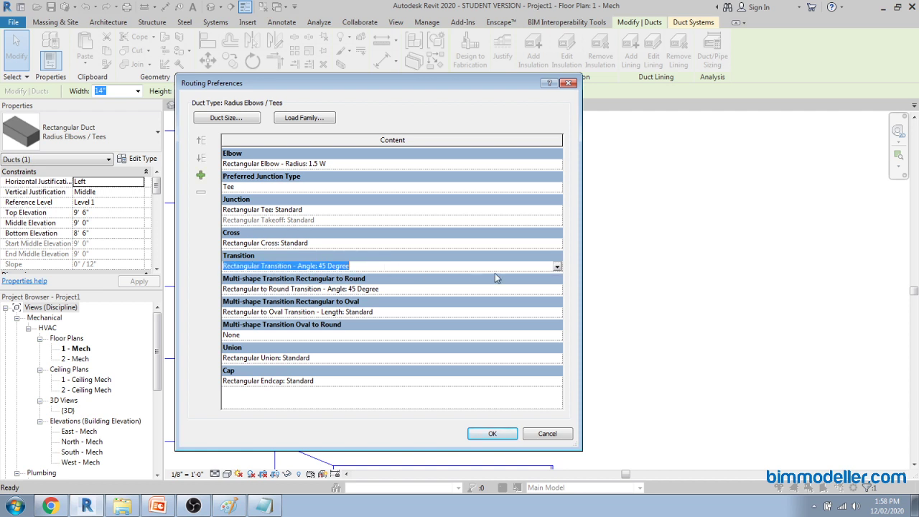
{"action": "left_click", "coordinate": [557, 267]}
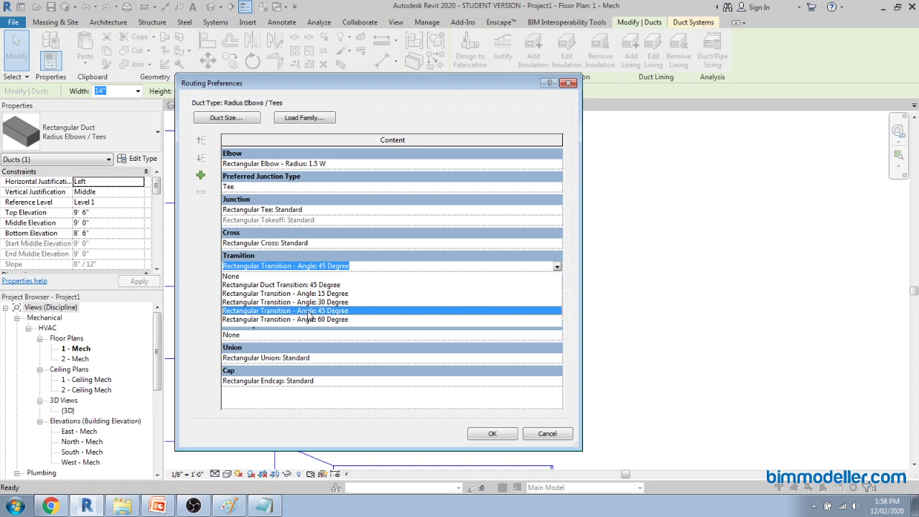
{"action": "left_click", "coordinate": [309, 285]}
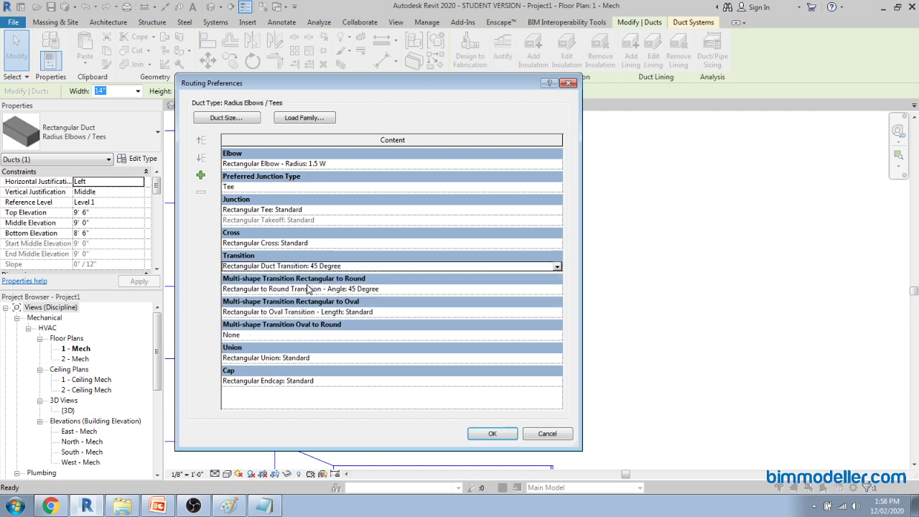
{"action": "left_click", "coordinate": [493, 434]}
{"action": "left_click", "coordinate": [332, 423]}
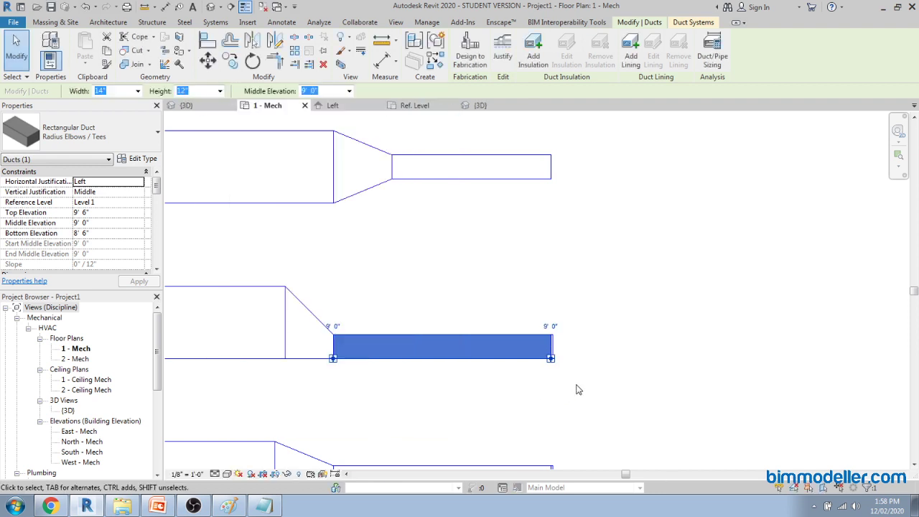
Step: Start placing a new rectangular duct beside the existing runs with its Horizontal Justification set to Center
{"action": "scroll", "coordinate": [563, 367], "scroll_direction": "down", "scroll_amount": 3}
{"action": "key", "text": "d"}
{"action": "key", "text": "t"}
{"action": "left_click", "coordinate": [615, 345]}
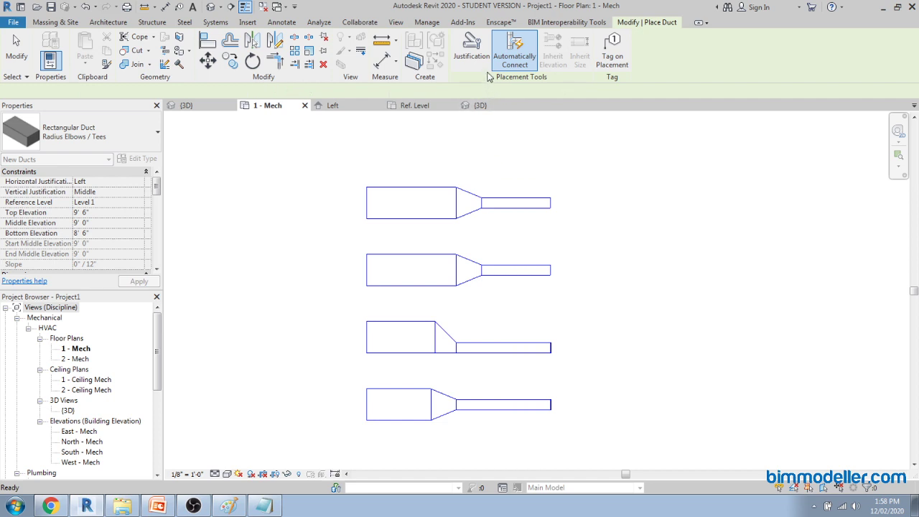
{"action": "left_click", "coordinate": [470, 50]}
{"action": "left_click", "coordinate": [499, 221]}
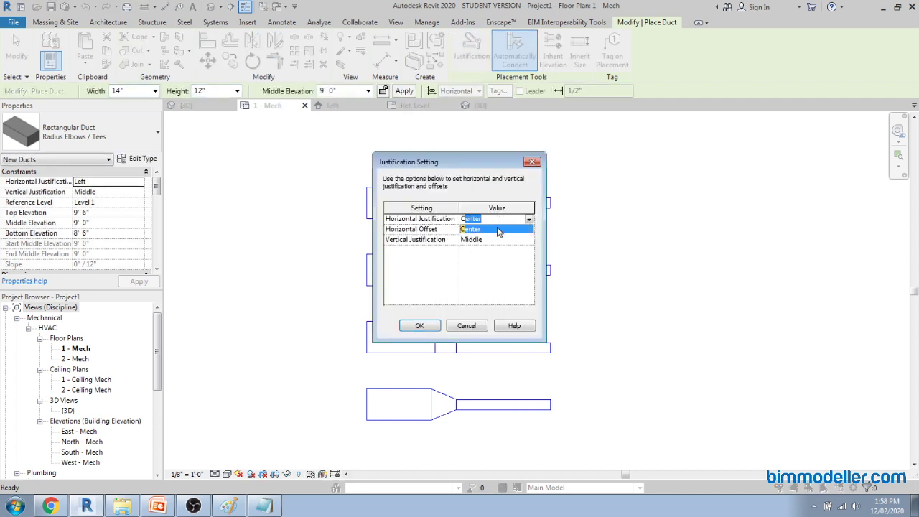
{"action": "left_click", "coordinate": [473, 229]}
{"action": "left_click", "coordinate": [419, 326]}
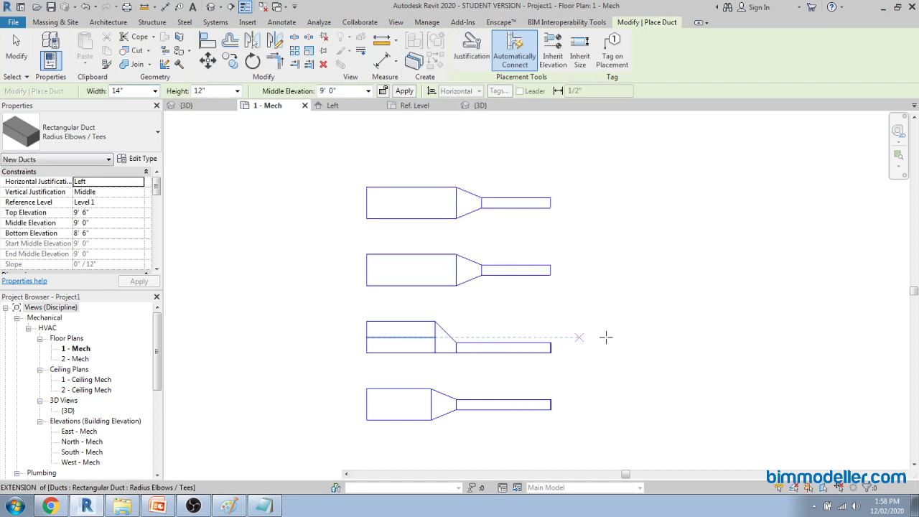
Step: Draw a horizontal 14" x 12" duct and continue it in line as a 32" x 12" duct
{"action": "left_click", "coordinate": [689, 337]}
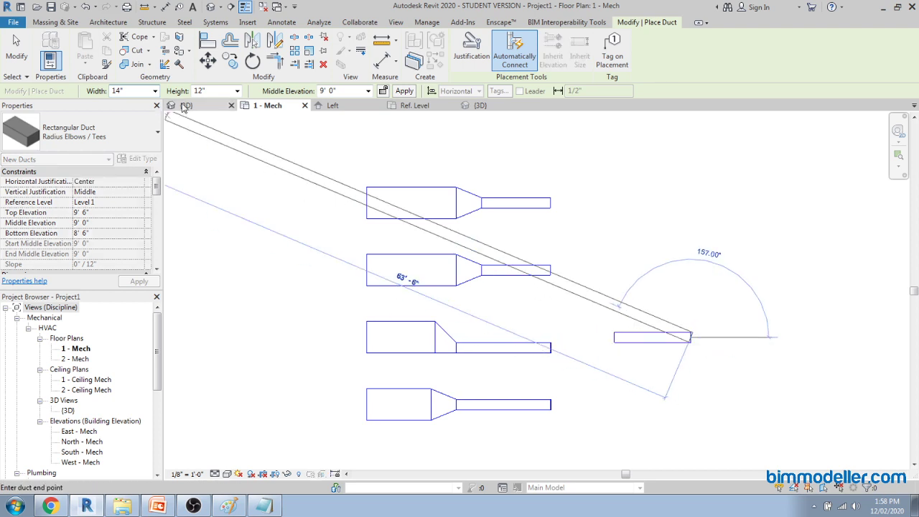
{"action": "left_click", "coordinate": [155, 91]}
{"action": "left_click", "coordinate": [127, 207]}
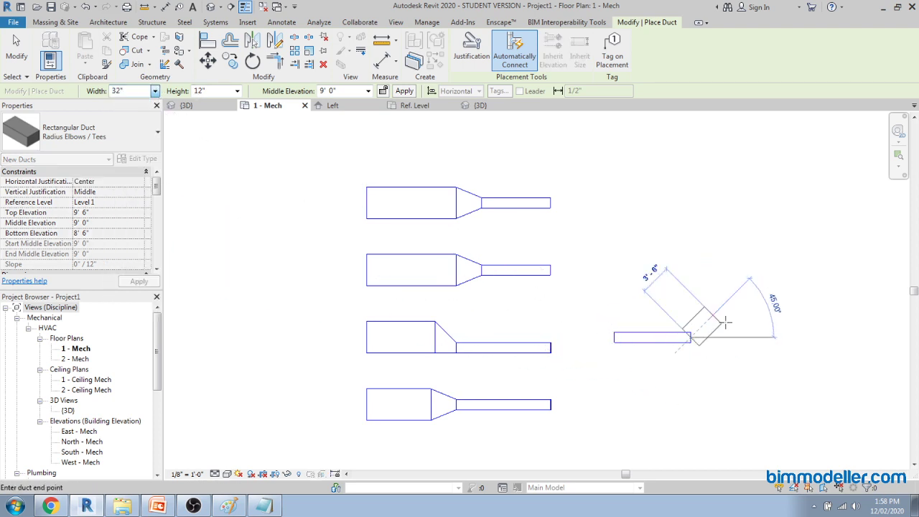
{"action": "left_click", "coordinate": [781, 338]}
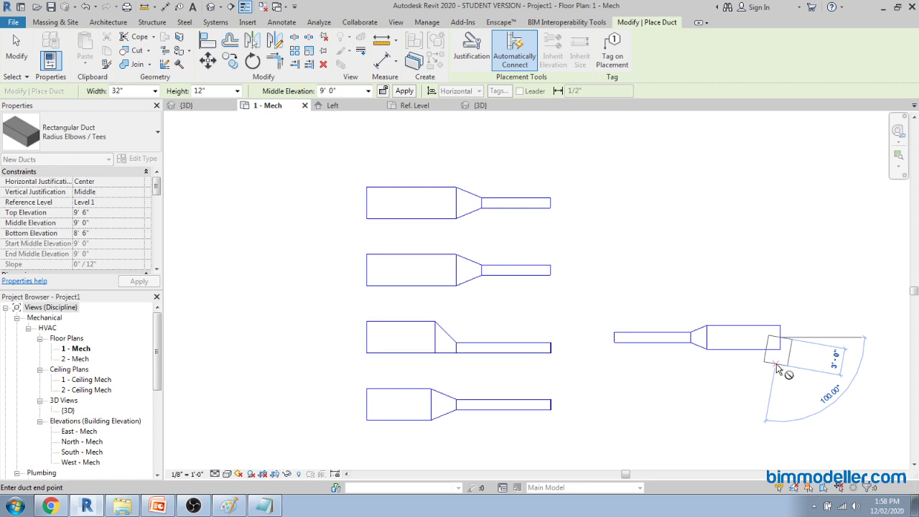
{"action": "key", "text": "Escape"}
{"action": "scroll", "coordinate": [697, 365], "scroll_direction": "up", "scroll_amount": 3}
{"action": "key", "text": "Escape"}
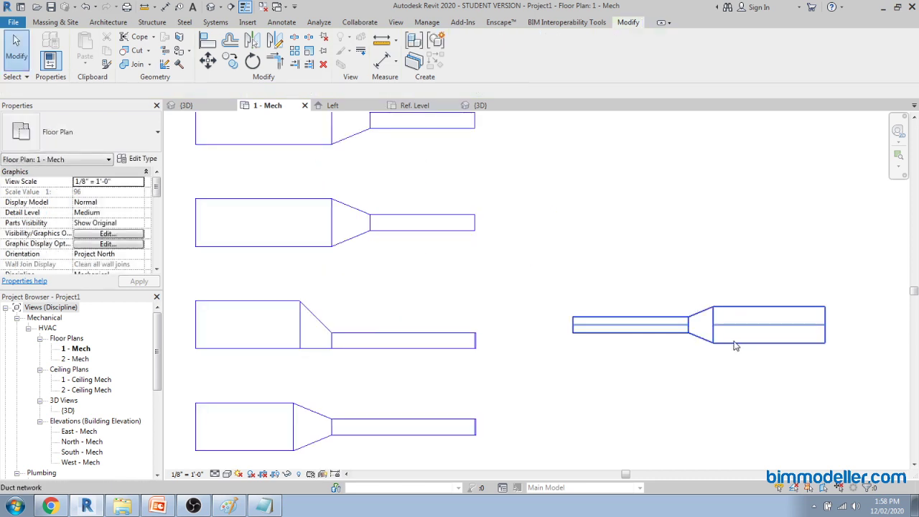
Step: Justify the new 14"-to-32" duct run so its upper edges in plan are flush
{"action": "left_click_drag", "start_coordinate": [723, 372], "coordinate": [647, 287]}
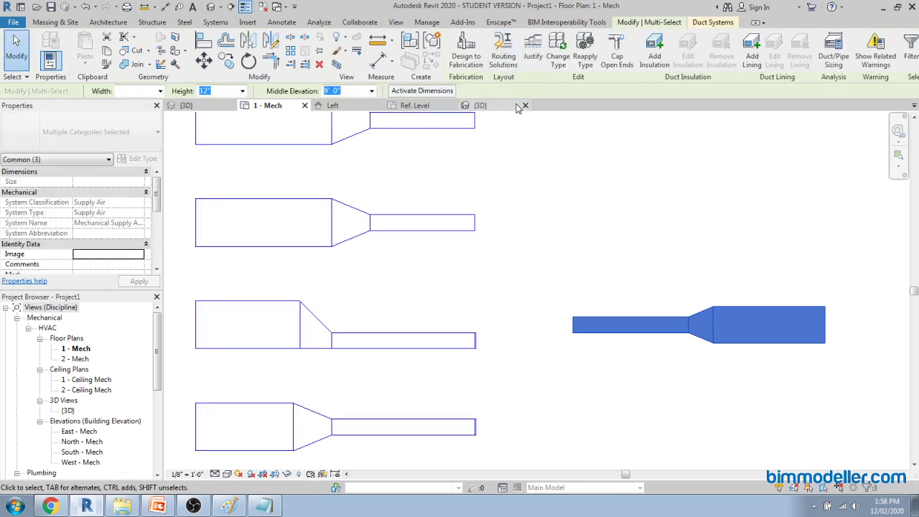
{"action": "left_click", "coordinate": [532, 51]}
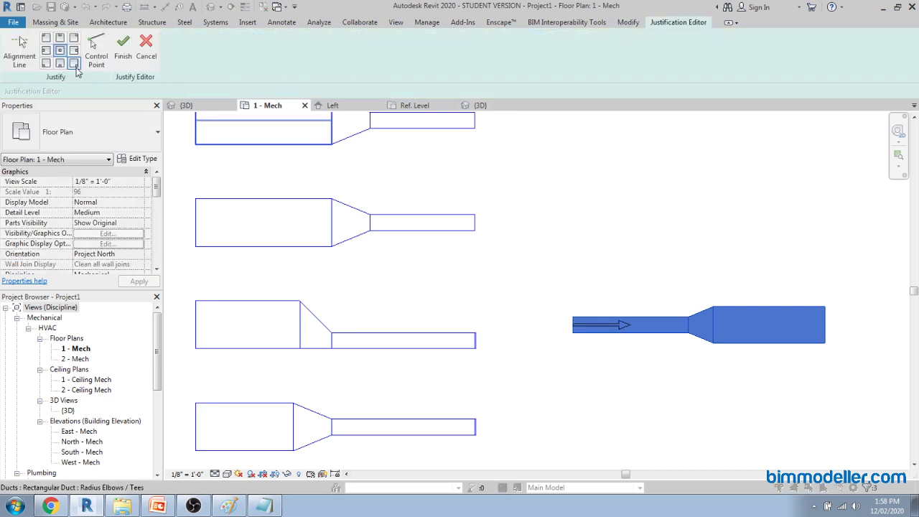
{"action": "left_click", "coordinate": [122, 47]}
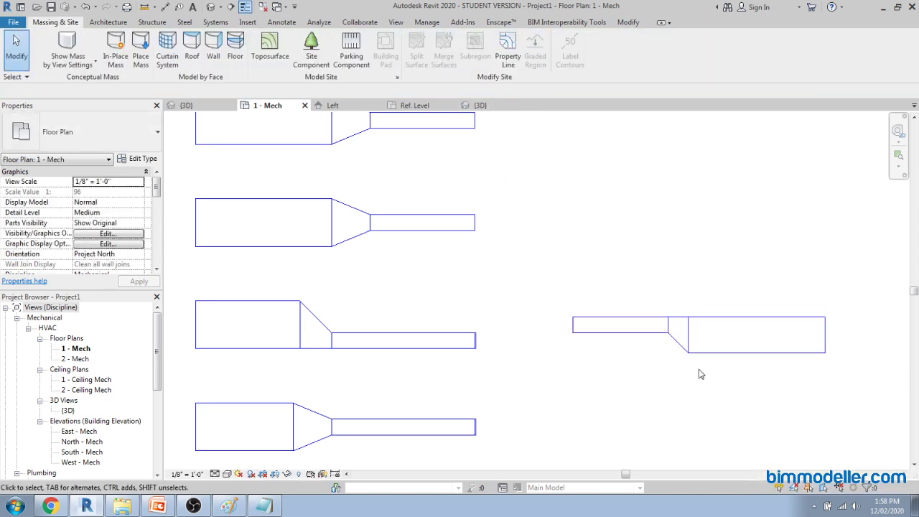
{"action": "scroll", "coordinate": [656, 337], "scroll_direction": "down", "scroll_amount": 2}
{"action": "scroll", "coordinate": [665, 357], "scroll_direction": "up", "scroll_amount": 2}
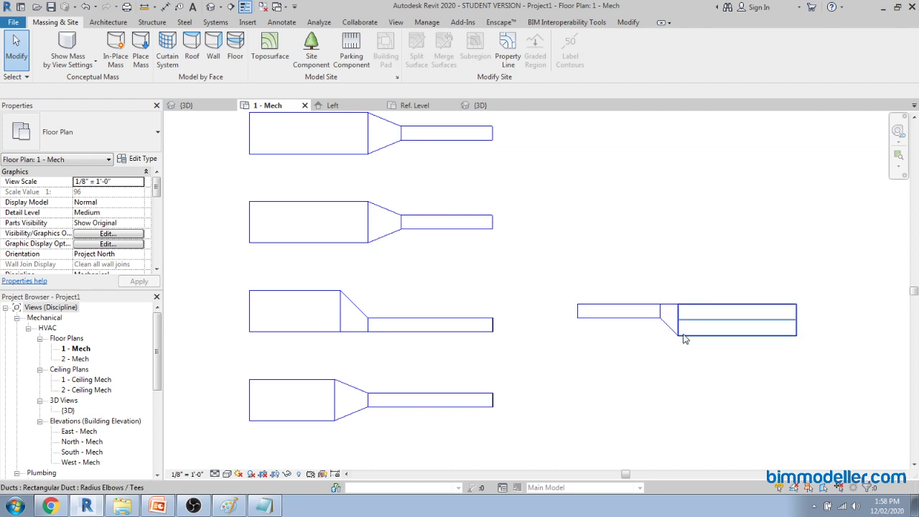
Step: Set the plan's detail level to Coarse and compare the new transition's display with the existing transitions
{"action": "left_click", "coordinate": [215, 474]}
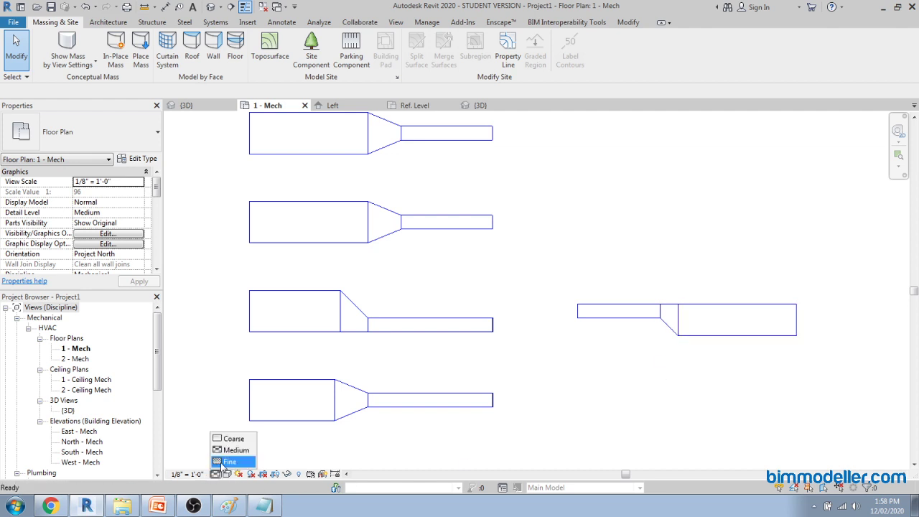
{"action": "left_click", "coordinate": [228, 437]}
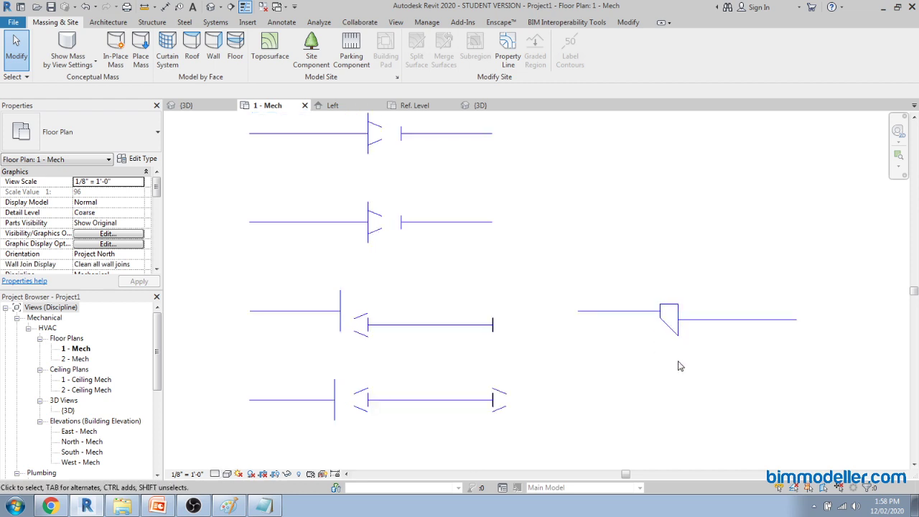
{"action": "scroll", "coordinate": [625, 336], "scroll_direction": "down", "scroll_amount": 3}
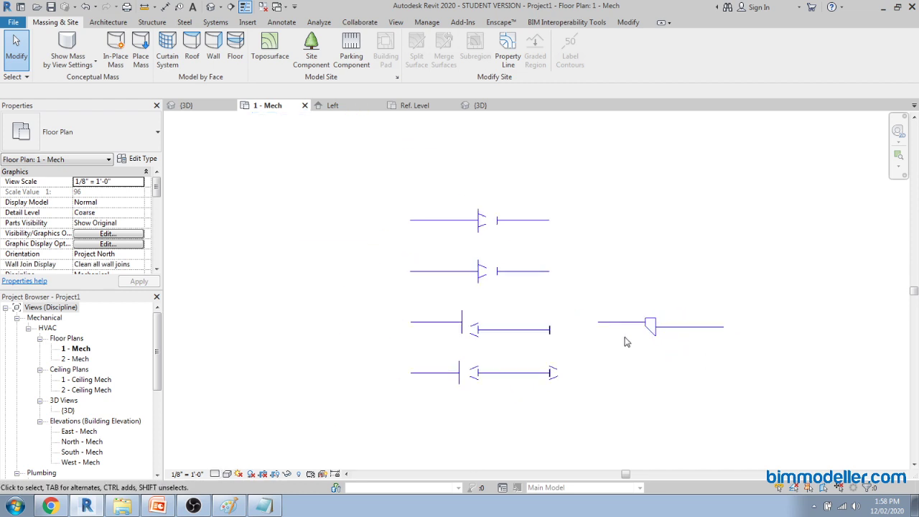
{"action": "scroll", "coordinate": [483, 387], "scroll_direction": "up", "scroll_amount": 4}
{"action": "scroll", "coordinate": [481, 377], "scroll_direction": "up", "scroll_amount": 2}
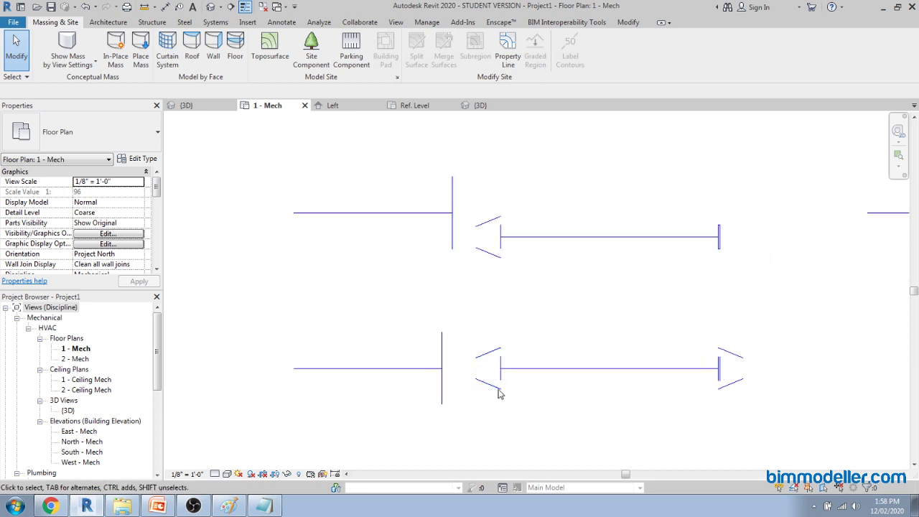
{"action": "scroll", "coordinate": [487, 365], "scroll_direction": "down", "scroll_amount": 2}
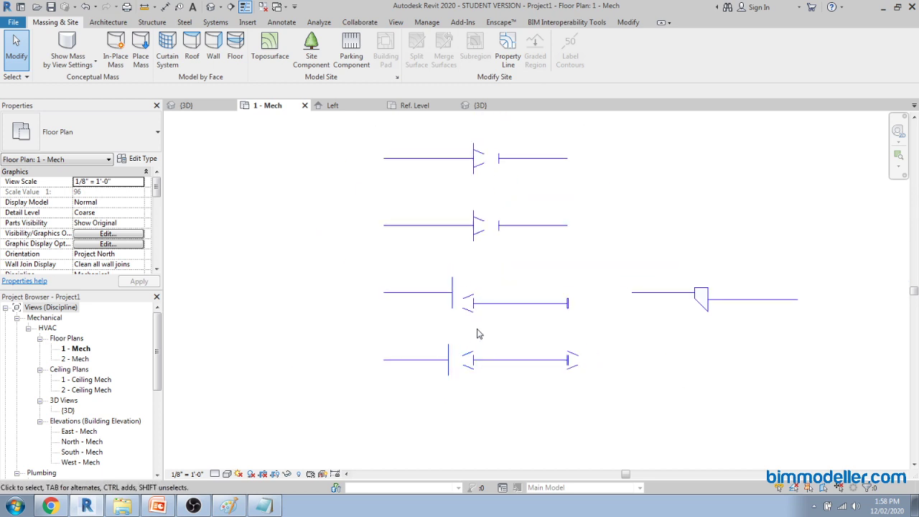
{"action": "middle_click_drag", "start_coordinate": [478, 333], "coordinate": [440, 336]}
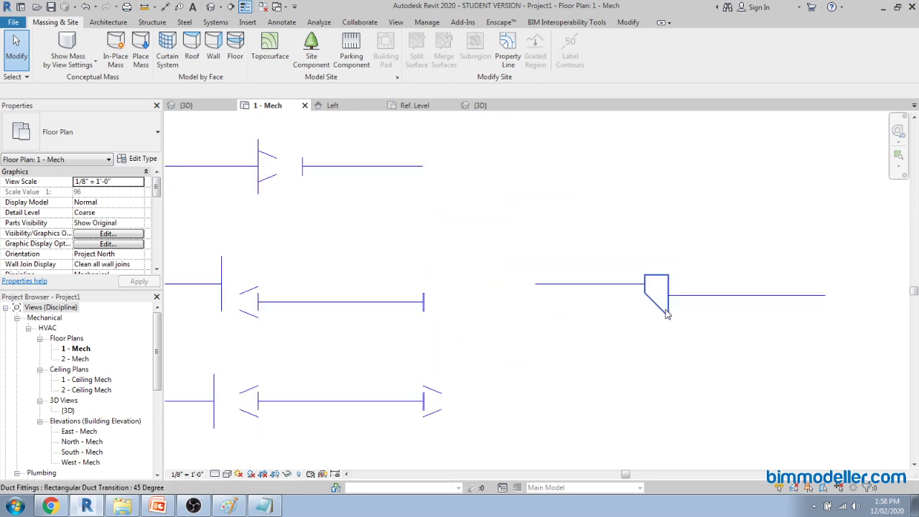
{"action": "scroll", "coordinate": [673, 322], "scroll_direction": "up", "scroll_amount": 5}
{"action": "scroll", "coordinate": [620, 331], "scroll_direction": "down", "scroll_amount": 3}
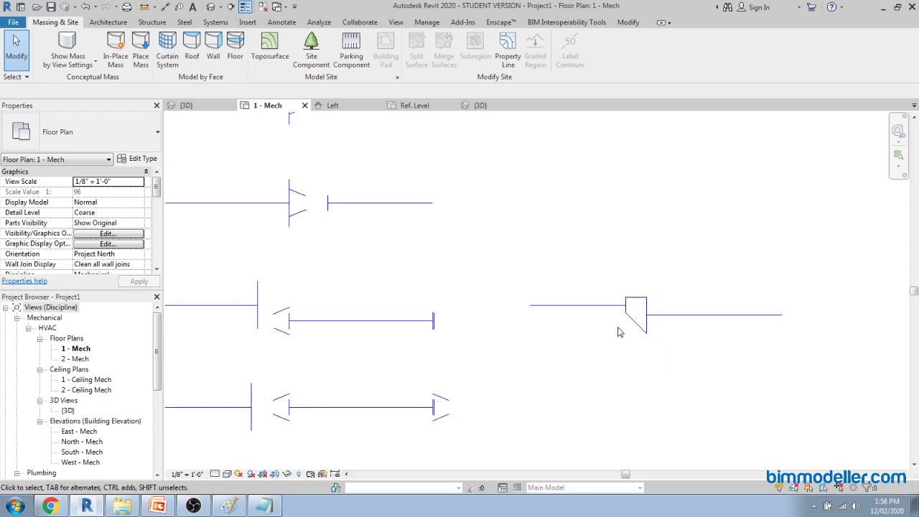
Step: Return the plan to Medium detail and undo the new duct run's justification
{"action": "key", "text": "d"}
{"action": "key", "text": "m"}
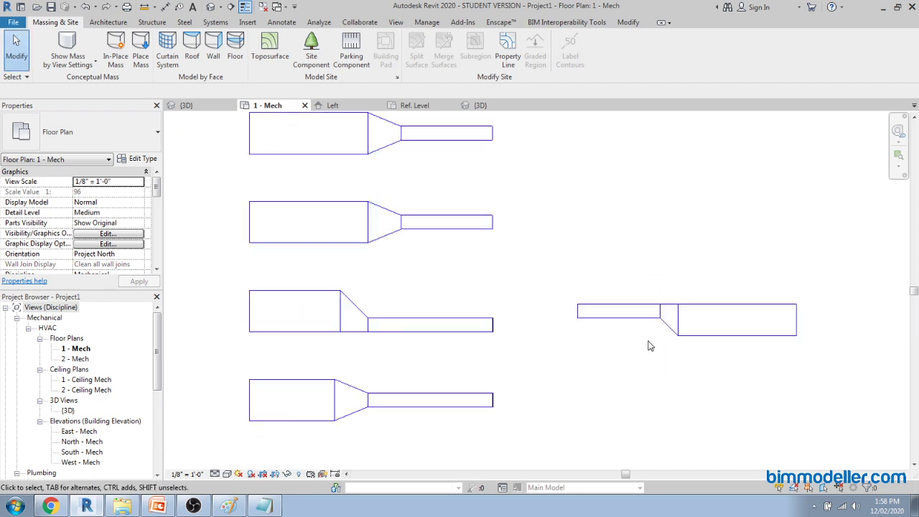
{"action": "scroll", "coordinate": [641, 339], "scroll_direction": "down", "scroll_amount": 2}
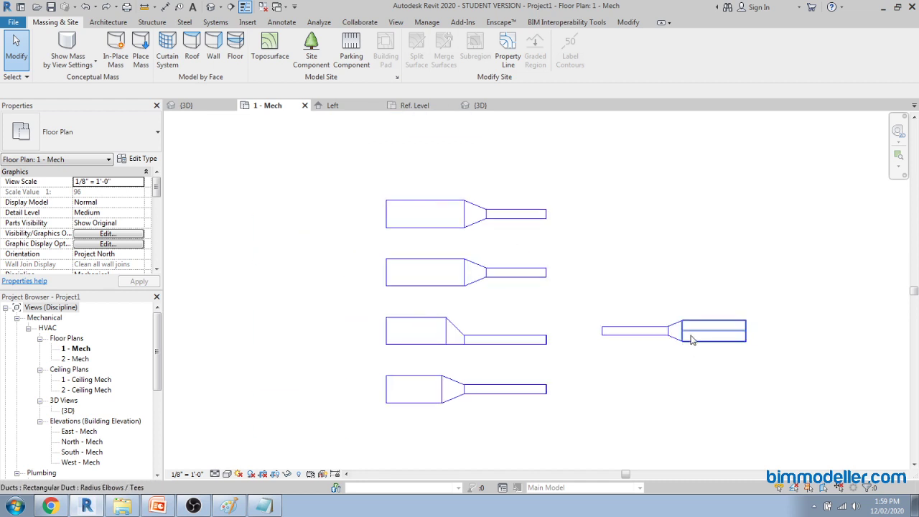
{"action": "scroll", "coordinate": [673, 342], "scroll_direction": "up", "scroll_amount": 1}
Step: Open the new run's transition family for editing and display its Ref. Level floor plan
{"action": "double_click", "coordinate": [672, 342]}
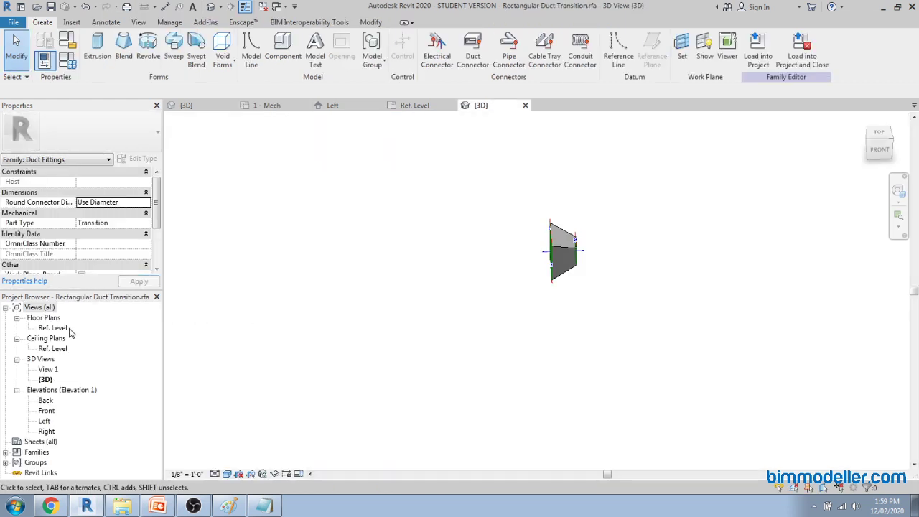
{"action": "double_click", "coordinate": [53, 328]}
{"action": "middle_click_drag", "start_coordinate": [612, 261], "coordinate": [591, 328]}
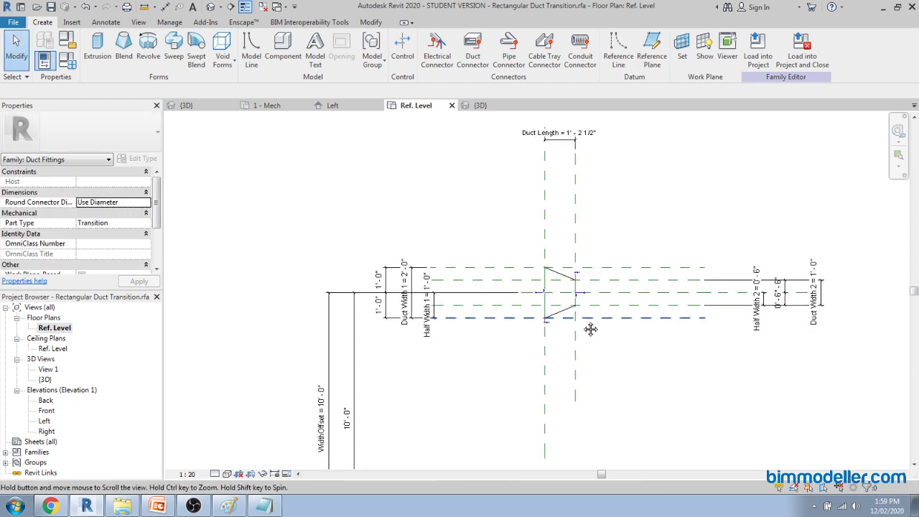
{"action": "scroll", "coordinate": [552, 273], "scroll_direction": "up", "scroll_amount": 2}
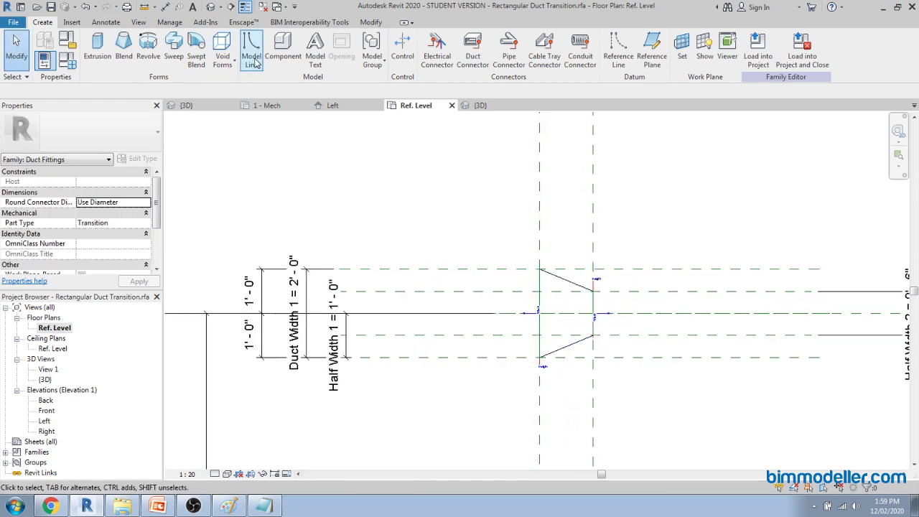
Step: Trace the transition's two sloped sides and the reference line at its wider end with locked symbolic lines in the Duct Fittings subcategory
{"action": "left_click", "coordinate": [106, 22]}
{"action": "left_click", "coordinate": [186, 48]}
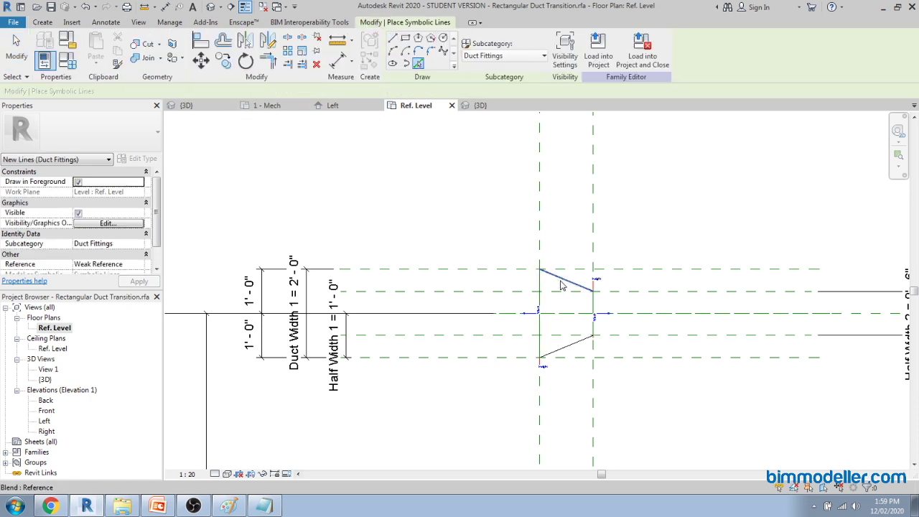
{"action": "scroll", "coordinate": [560, 285], "scroll_direction": "up", "scroll_amount": 3}
{"action": "middle_click_drag", "start_coordinate": [568, 290], "coordinate": [532, 280]}
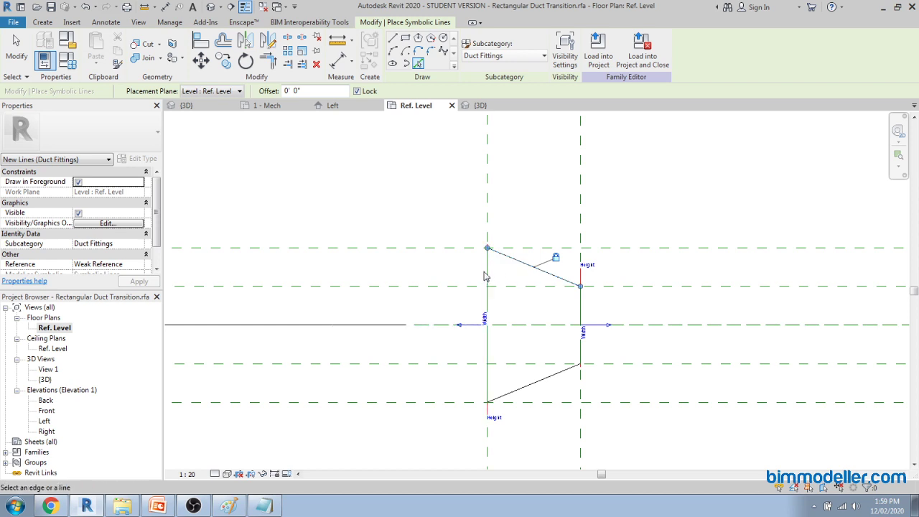
{"action": "left_click", "coordinate": [486, 324]}
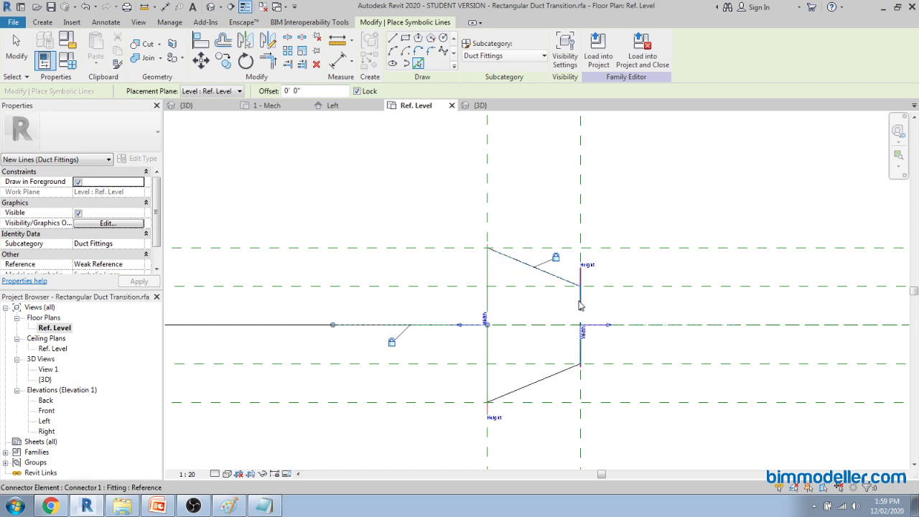
{"action": "left_click", "coordinate": [584, 332]}
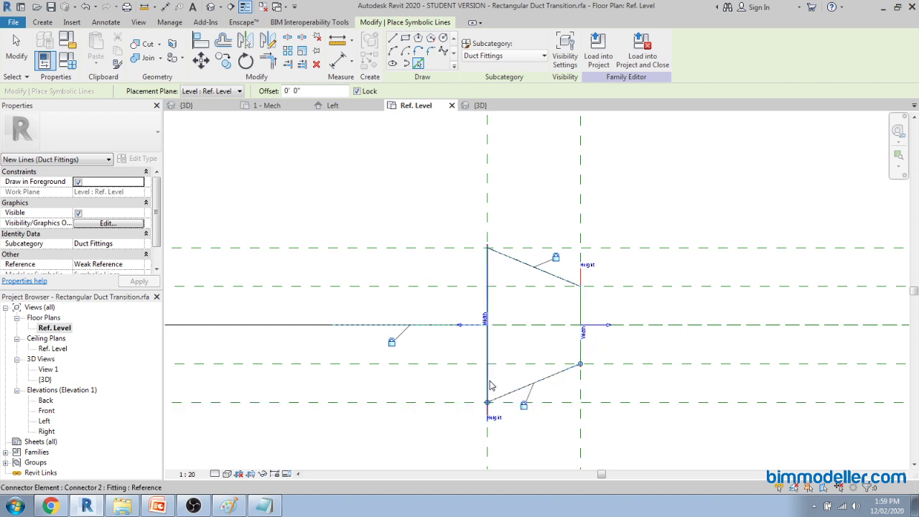
{"action": "key", "text": "Escape"}
{"action": "key", "text": "Escape"}
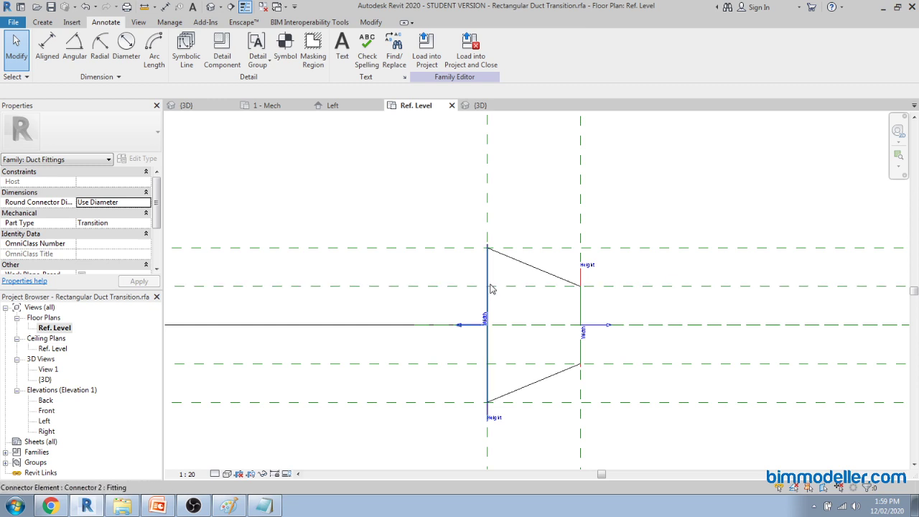
Step: Temporarily hide the connector on the transition's wider end and check the blend's outline behind it
{"action": "scroll", "coordinate": [490, 285], "scroll_direction": "up", "scroll_amount": 3}
{"action": "left_click", "coordinate": [469, 367]}
{"action": "key", "text": "Escape"}
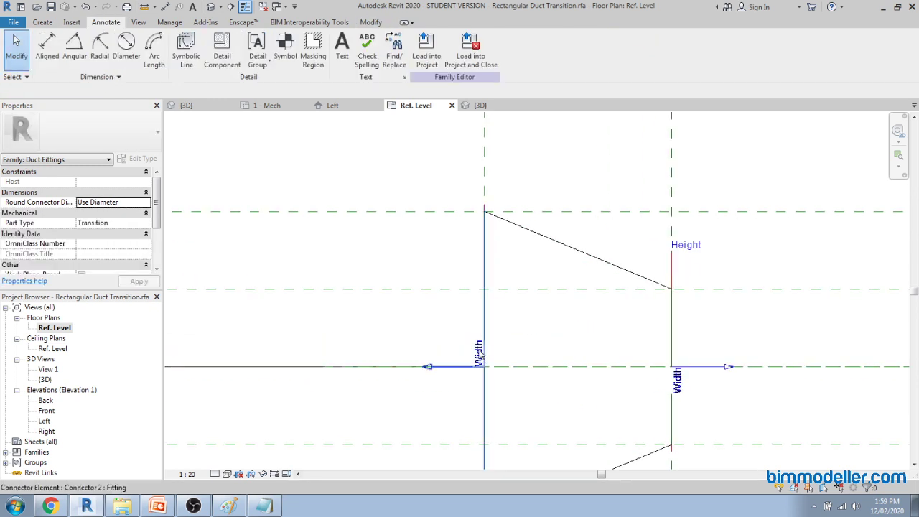
{"action": "left_click", "coordinate": [479, 353]}
{"action": "key", "text": "h"}
{"action": "key", "text": "h"}
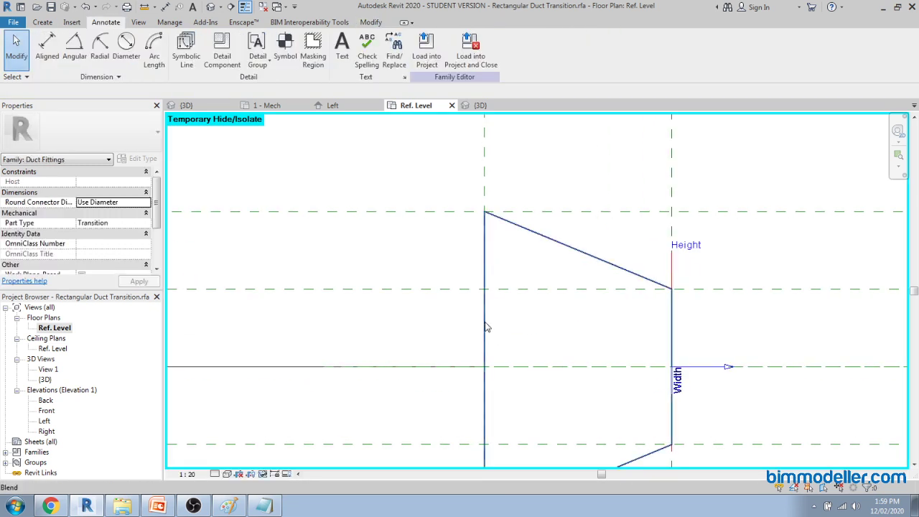
{"action": "left_click", "coordinate": [485, 327]}
{"action": "scroll", "coordinate": [485, 327], "scroll_direction": "down", "scroll_amount": 4}
{"action": "scroll", "coordinate": [528, 352], "scroll_direction": "up", "scroll_amount": 3}
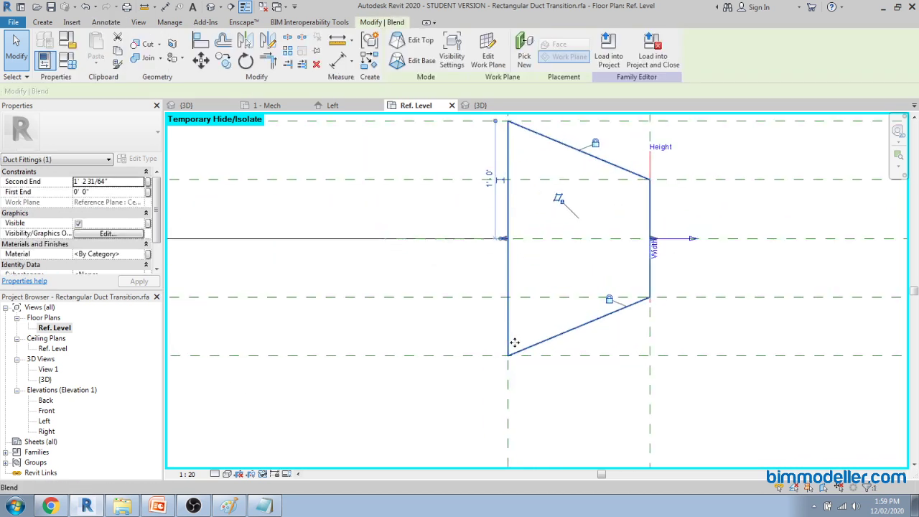
{"action": "key", "text": "Escape"}
{"action": "scroll", "coordinate": [527, 351], "scroll_direction": "down", "scroll_amount": 3}
{"action": "scroll", "coordinate": [539, 351], "scroll_direction": "up", "scroll_amount": 2}
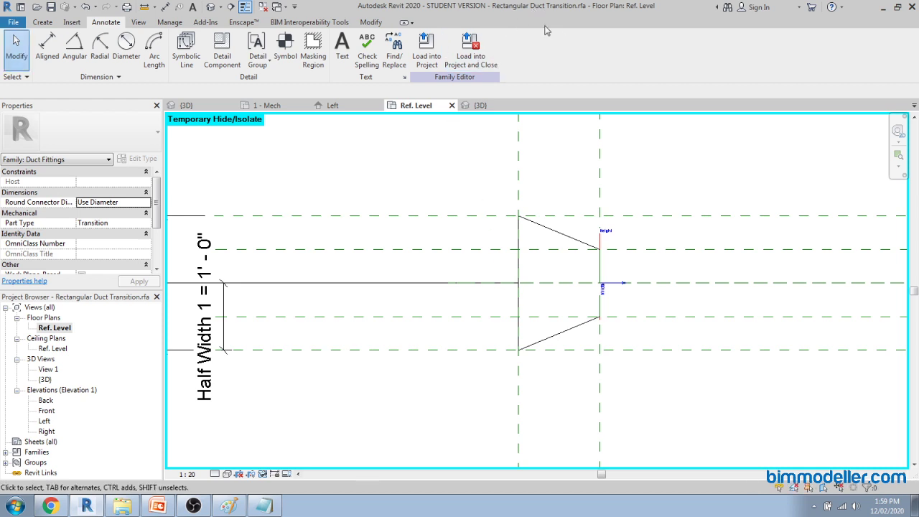
Step: Load the edited transition family into Project1, overwriting the existing version and its parameter values
{"action": "left_click", "coordinate": [426, 48]}
{"action": "left_click", "coordinate": [439, 333]}
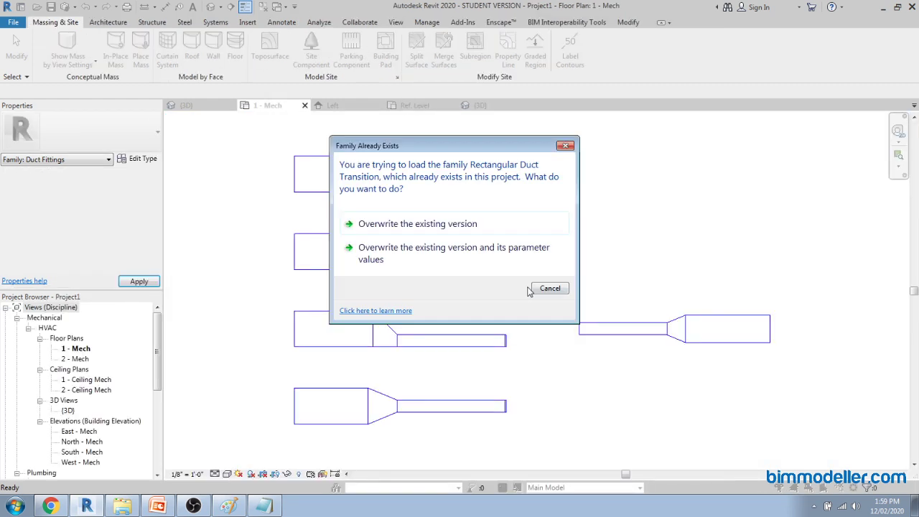
{"action": "left_click", "coordinate": [484, 252]}
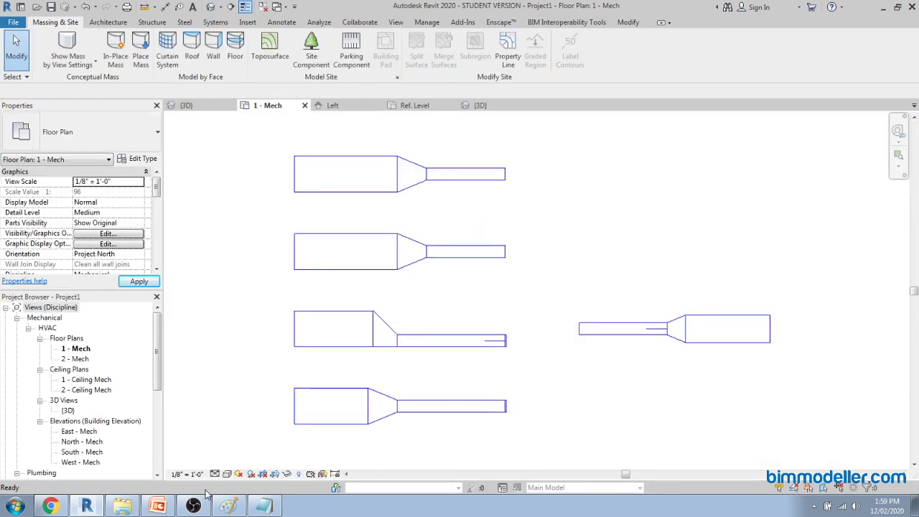
Step: Set the plan's detail level to Coarse, compare the transitions' display, and return the plan to Medium
{"action": "left_click", "coordinate": [216, 475]}
{"action": "left_click", "coordinate": [234, 436]}
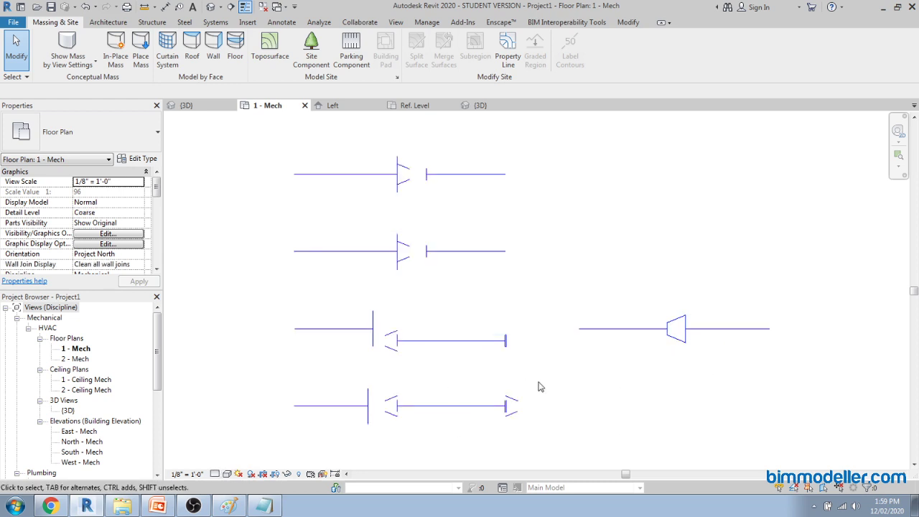
{"action": "scroll", "coordinate": [531, 420], "scroll_direction": "up", "scroll_amount": 3}
{"action": "scroll", "coordinate": [648, 366], "scroll_direction": "down", "scroll_amount": 3}
{"action": "scroll", "coordinate": [725, 324], "scroll_direction": "up", "scroll_amount": 2}
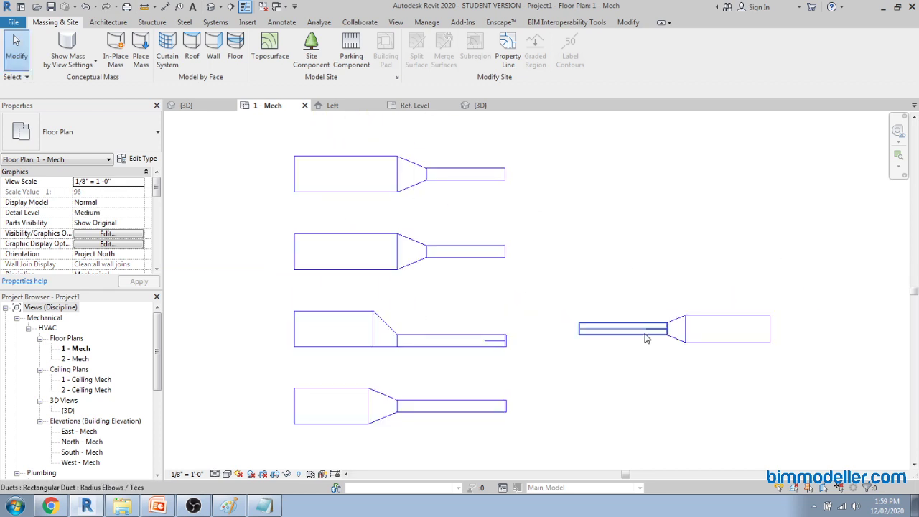
{"action": "scroll", "coordinate": [646, 338], "scroll_direction": "down", "scroll_amount": 3}
{"action": "scroll", "coordinate": [662, 337], "scroll_direction": "up", "scroll_amount": 2}
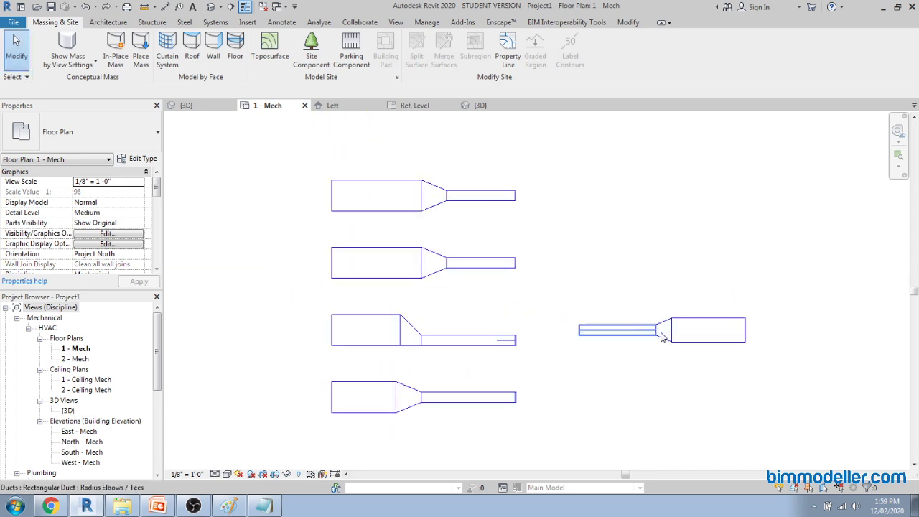
Step: Open the project's default 3D view and select the transition in the new 14"-to-32" duct run
{"action": "scroll", "coordinate": [662, 337], "scroll_direction": "up", "scroll_amount": 1}
{"action": "left_click", "coordinate": [585, 335]}
{"action": "scroll", "coordinate": [585, 335], "scroll_direction": "down", "scroll_amount": 3}
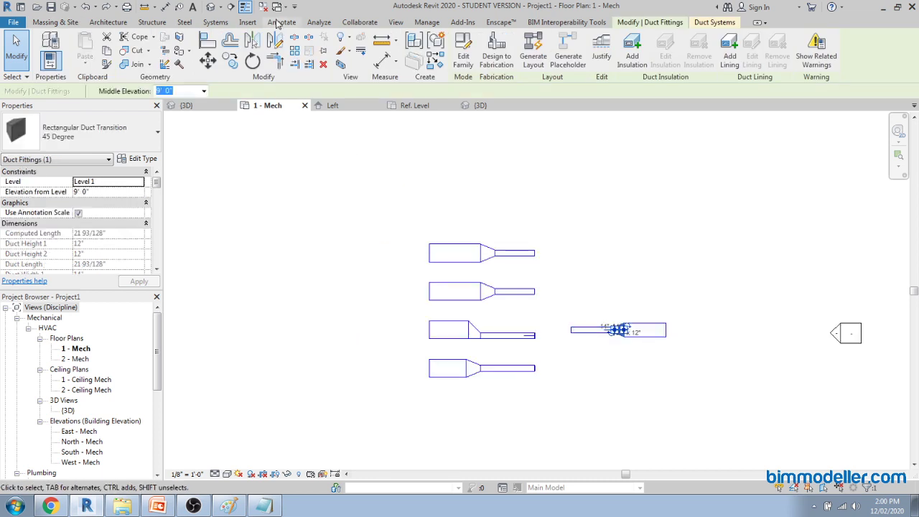
{"action": "left_click", "coordinate": [211, 8]}
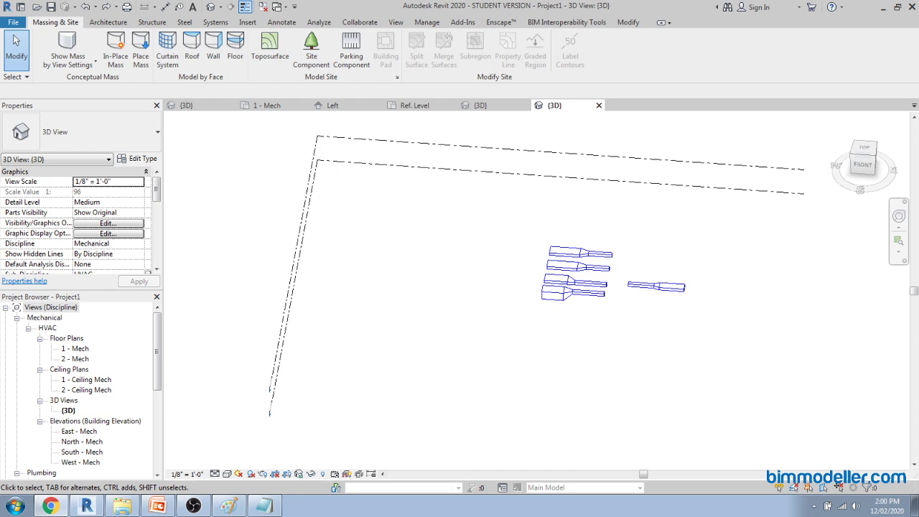
{"action": "scroll", "coordinate": [658, 369], "scroll_direction": "up", "scroll_amount": 5}
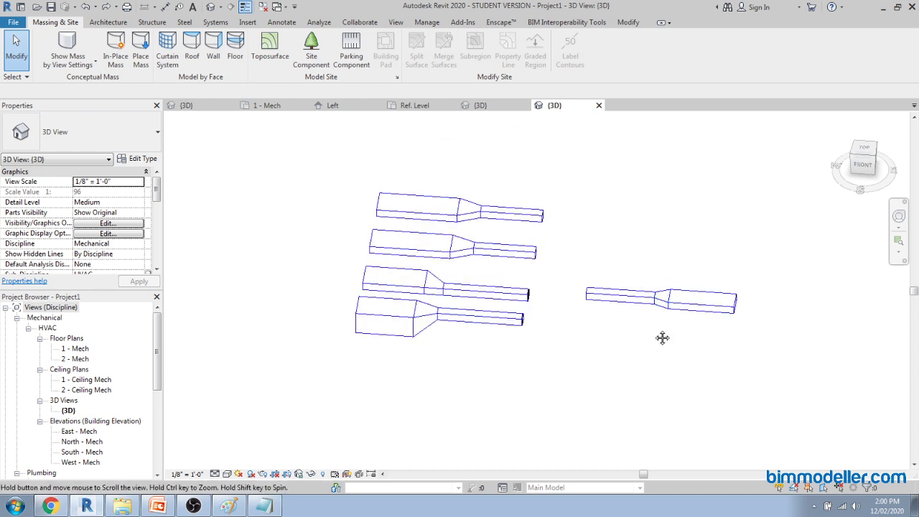
{"action": "scroll", "coordinate": [643, 361], "scroll_direction": "up", "scroll_amount": 2}
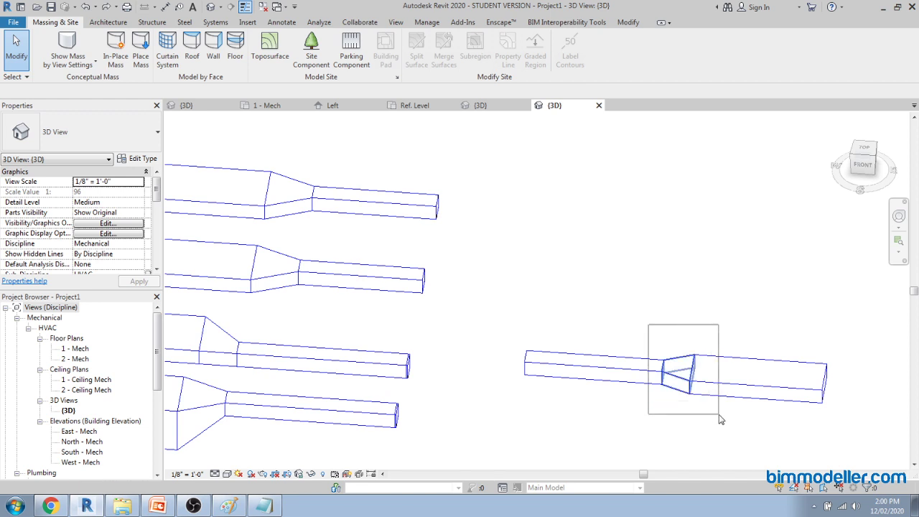
{"action": "left_click_drag", "start_coordinate": [723, 423], "coordinate": [724, 424]}
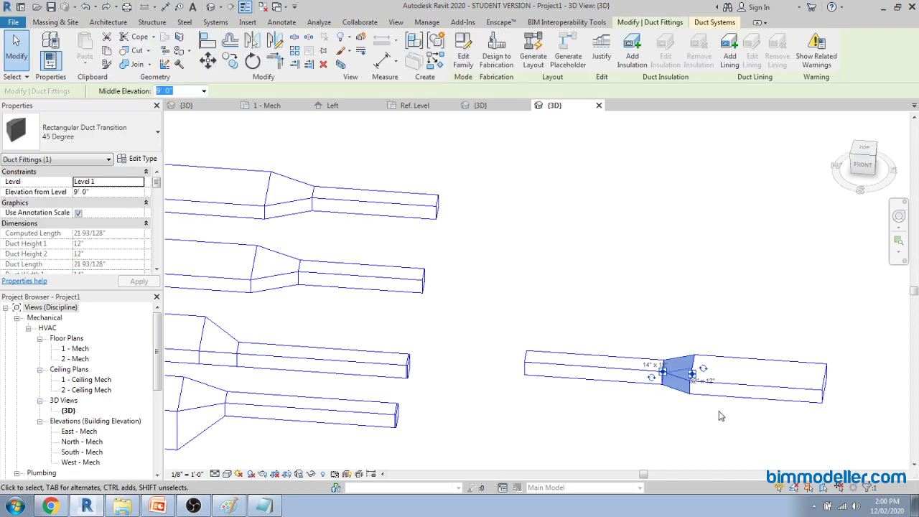
Step: Display the 3D view shaded and examine the new run's transition and its duct connections from several angles
{"action": "scroll", "coordinate": [721, 416], "scroll_direction": "down", "scroll_amount": 2}
{"action": "middle_click_drag", "start_coordinate": [695, 423], "coordinate": [723, 372]}
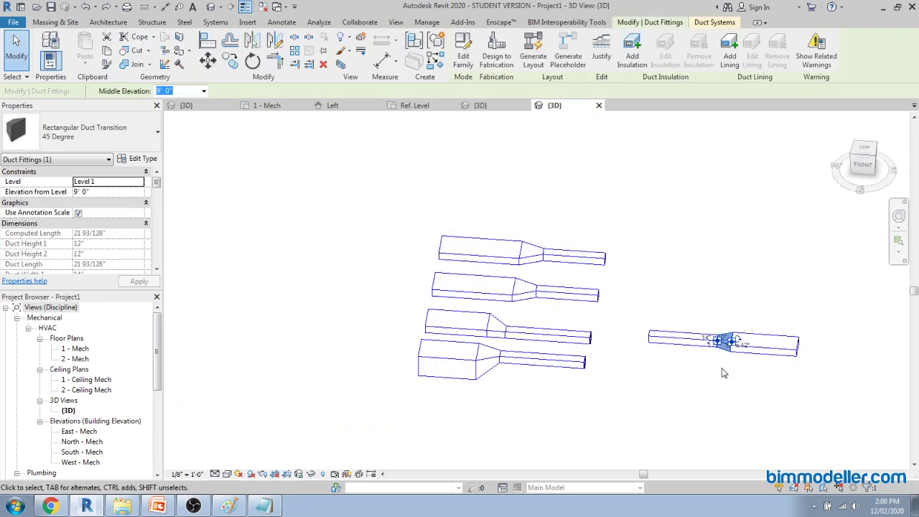
{"action": "scroll", "coordinate": [714, 370], "scroll_direction": "up", "scroll_amount": 2}
{"action": "scroll", "coordinate": [754, 377], "scroll_direction": "up", "scroll_amount": 3}
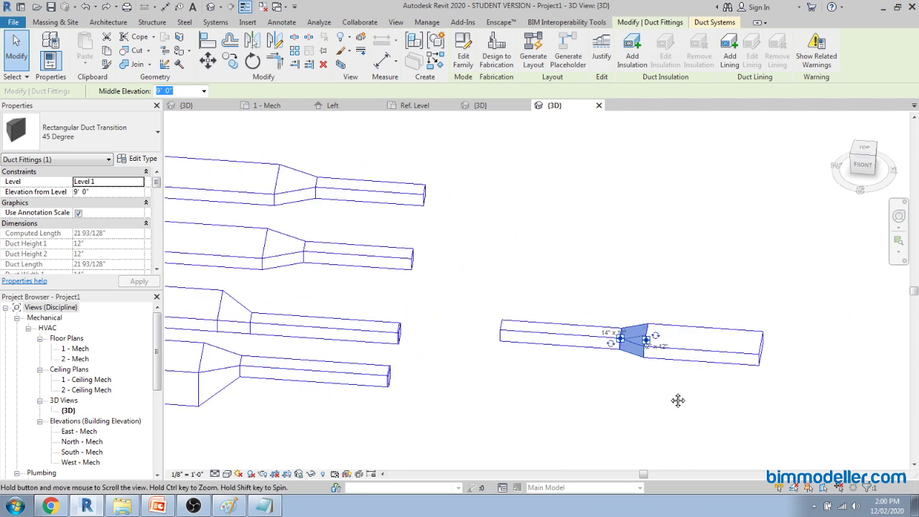
{"action": "scroll", "coordinate": [675, 375], "scroll_direction": "up", "scroll_amount": 2}
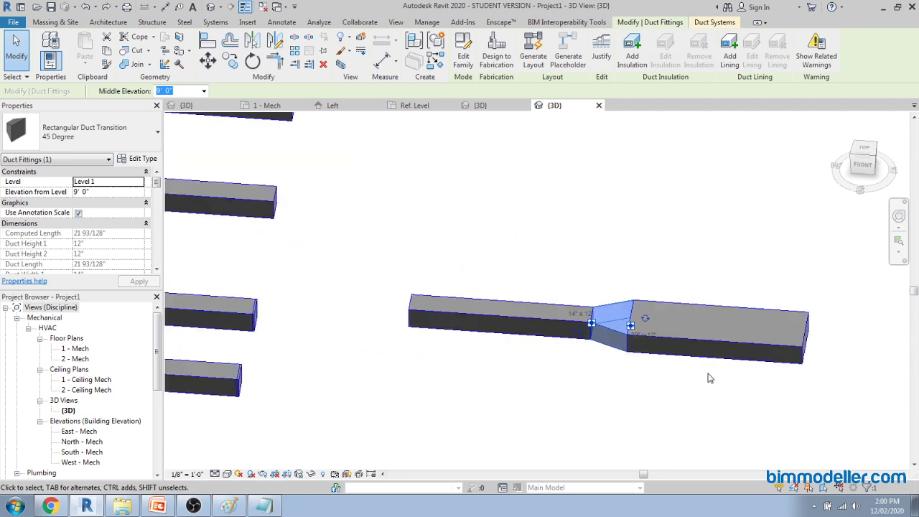
{"action": "middle_click_drag", "start_coordinate": [727, 385], "coordinate": [853, 338], "text": "shift"}
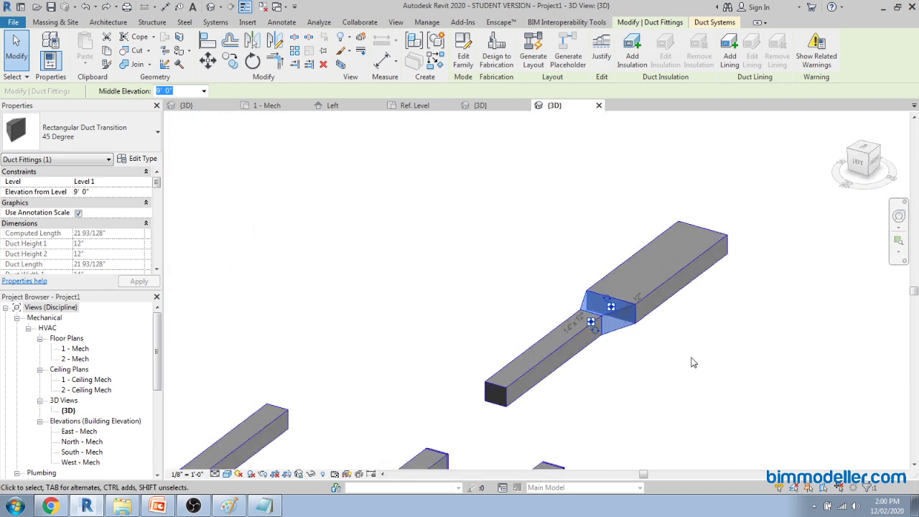
{"action": "middle_click_drag", "start_coordinate": [693, 362], "coordinate": [693, 387]}
{"action": "scroll", "coordinate": [671, 327], "scroll_direction": "up", "scroll_amount": 3}
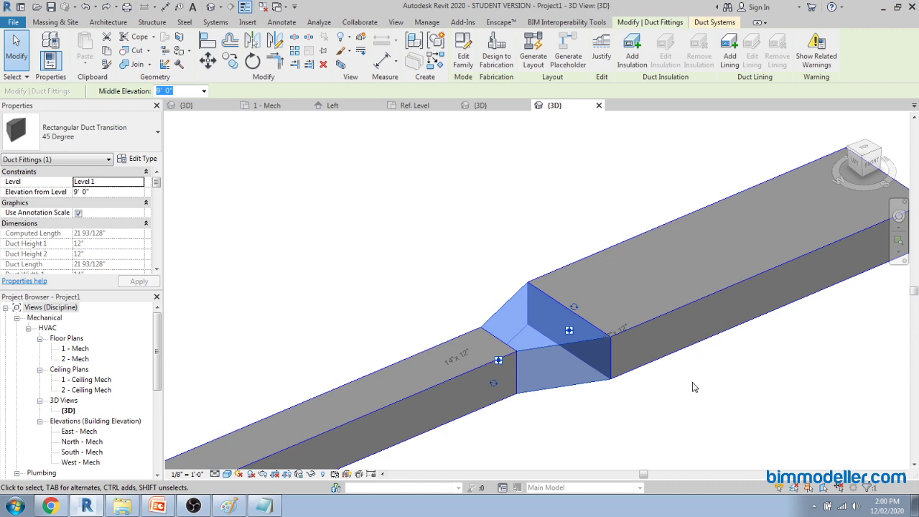
{"action": "scroll", "coordinate": [693, 387], "scroll_direction": "down", "scroll_amount": 4}
{"action": "scroll", "coordinate": [687, 361], "scroll_direction": "down", "scroll_amount": 3}
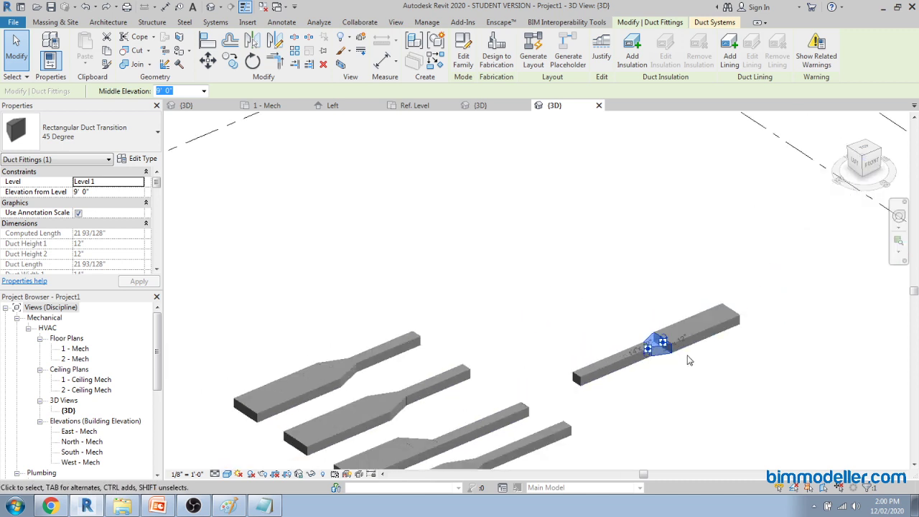
{"action": "left_click", "coordinate": [636, 373]}
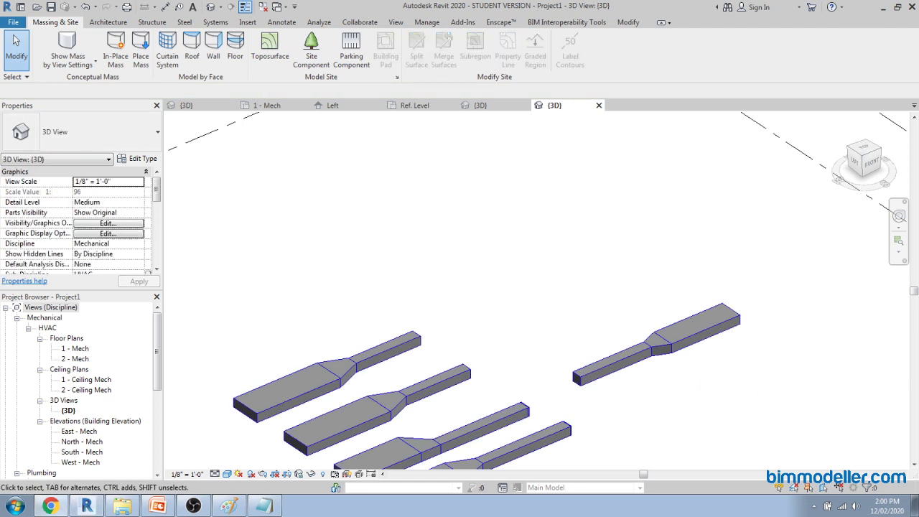
Step: Switch to Chrome and show the BIM Modeller YouTube channel page
{"action": "left_click_drag", "start_coordinate": [675, 514], "coordinate": [406, 0]}
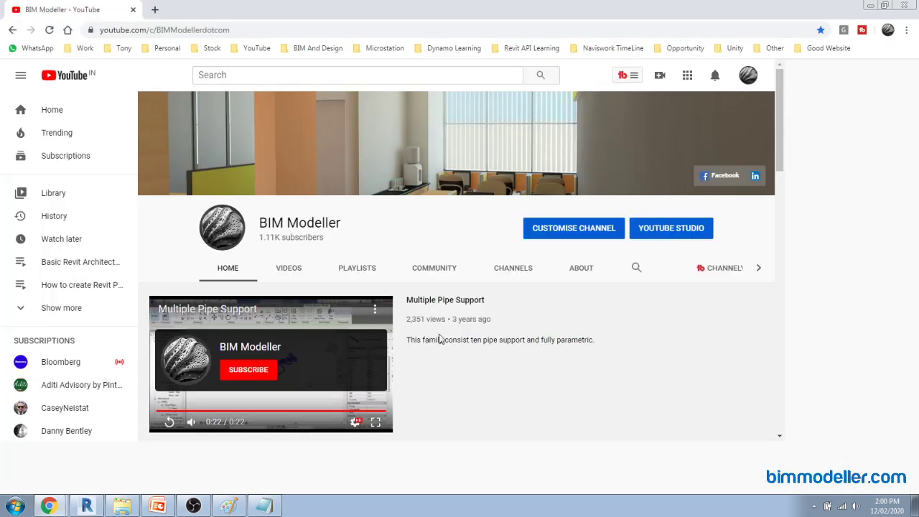
{"action": "key", "text": "ctrl+a"}
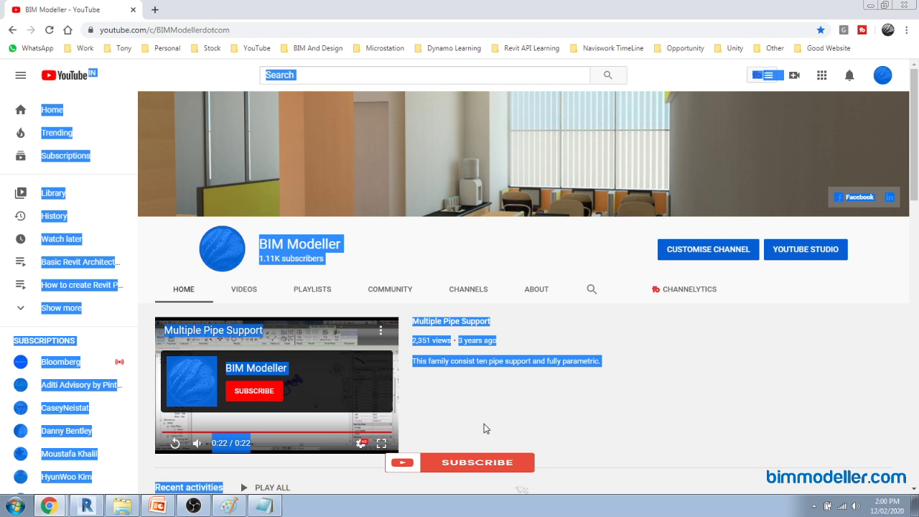
{"action": "left_click", "coordinate": [551, 441]}
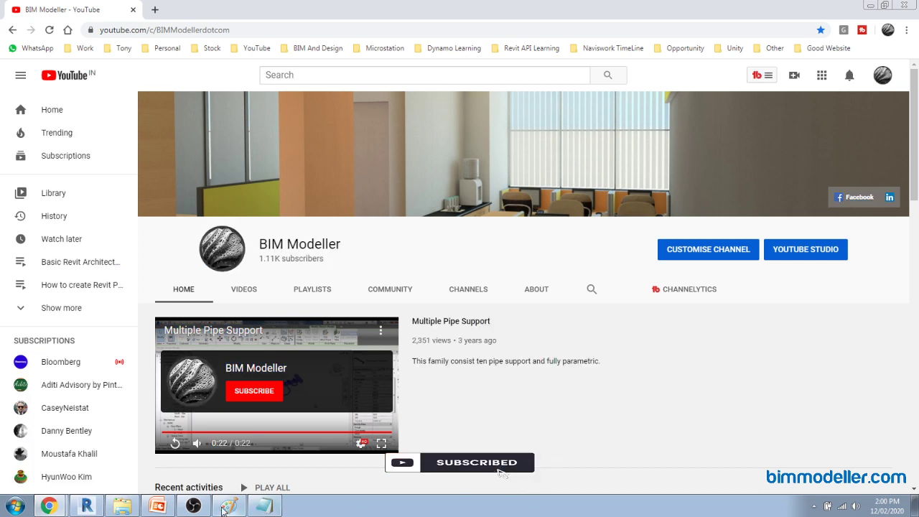